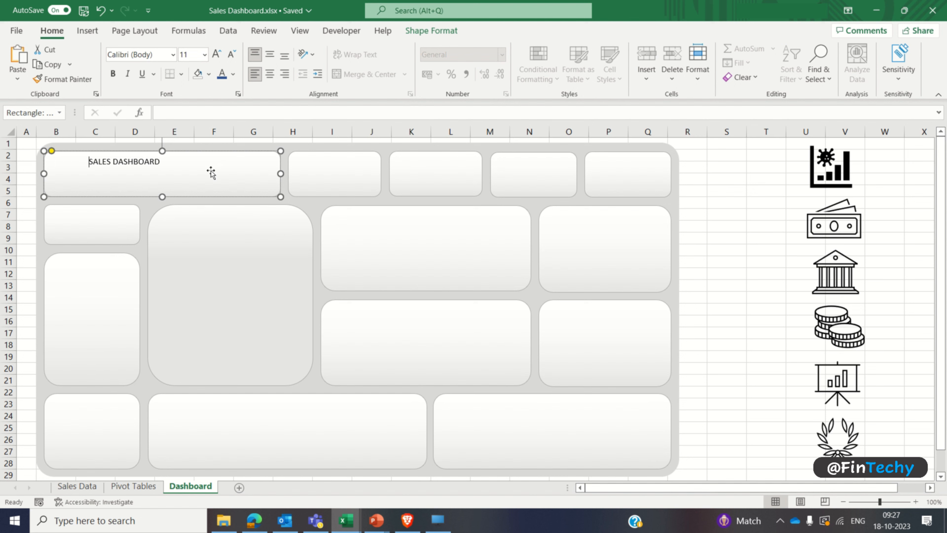
Step: Format the SALES DASHBOARD title text as 27 pt bold
{"action": "key", "text": "shift+End"}
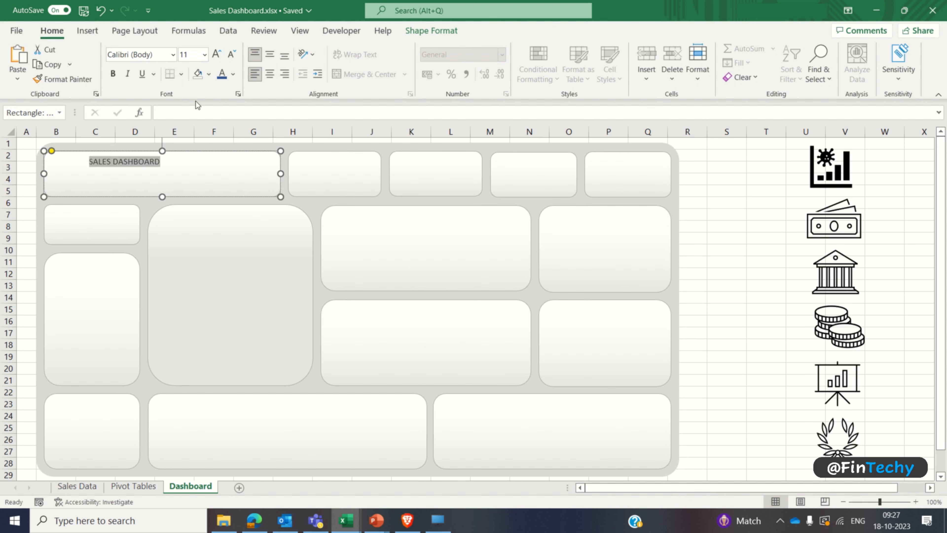
{"action": "left_click", "coordinate": [189, 55]}
{"action": "type", "text": "27"}
{"action": "key", "text": "Return"}
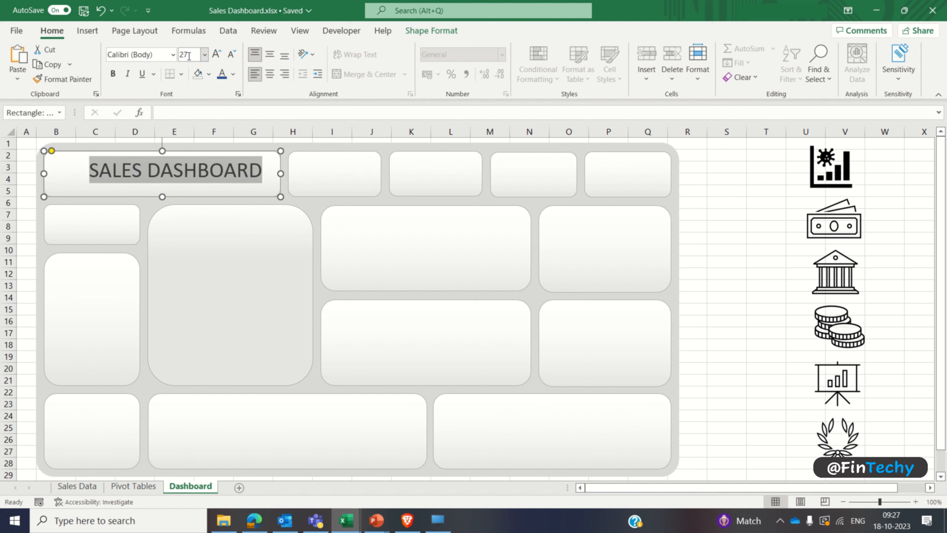
{"action": "key", "text": "ctrl+b"}
{"action": "left_click", "coordinate": [706, 178]}
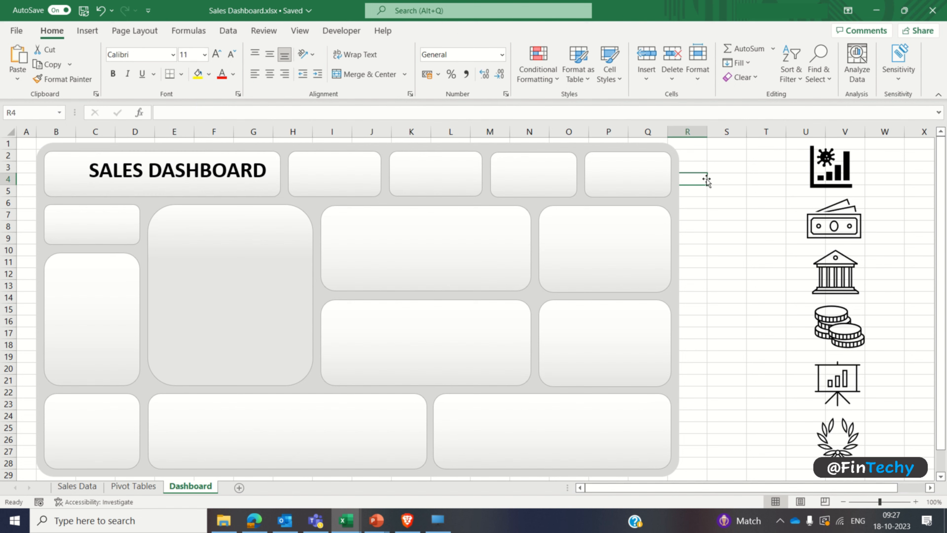
Step: Bring the bar chart icon to the front and place it in the title box, just before the SALES DASHBOARD text
{"action": "left_click", "coordinate": [825, 173]}
{"action": "right_click", "coordinate": [825, 173]}
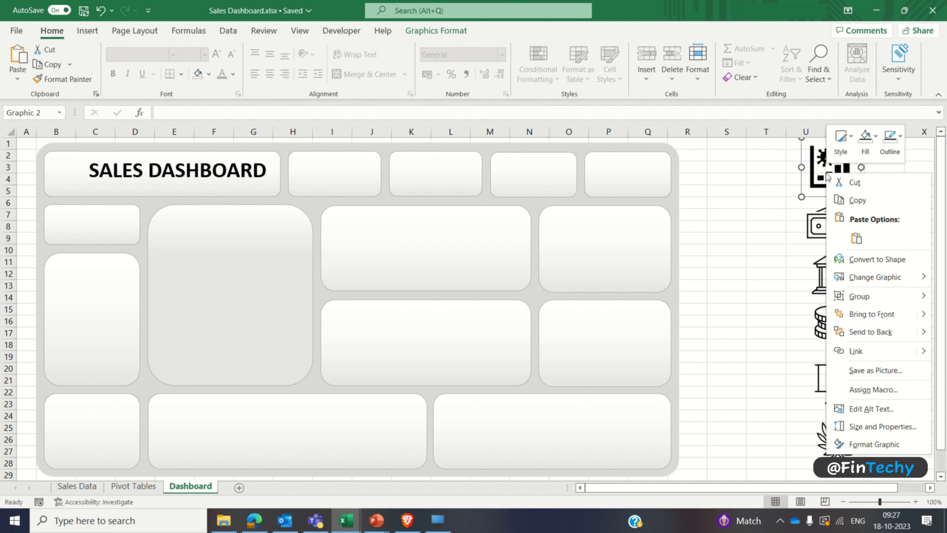
{"action": "left_click", "coordinate": [868, 317]}
{"action": "left_click_drag", "start_coordinate": [822, 172], "coordinate": [46, 197]}
{"action": "left_click", "coordinate": [709, 167]}
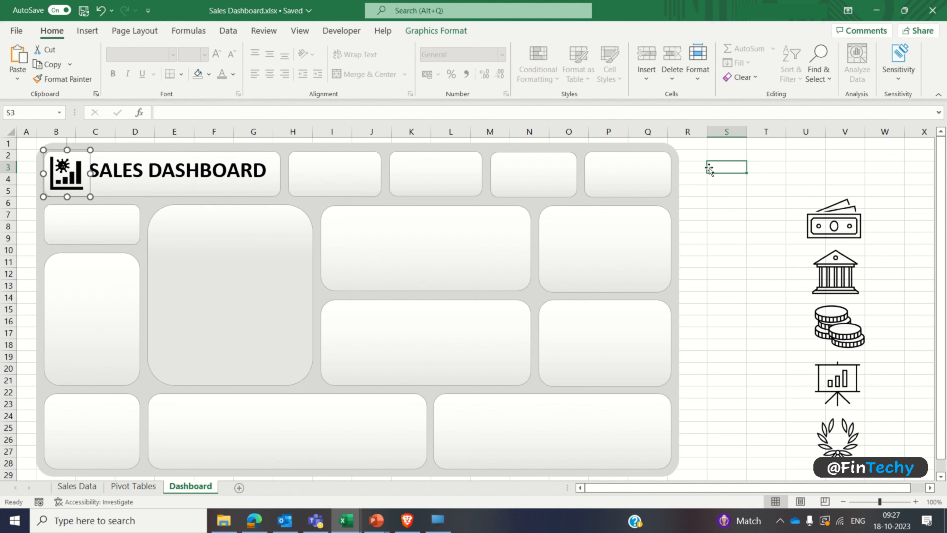
Step: Draw a rectangle about 0.57 cm high and 4.3 cm wide beneath the dashboard title and enter the text Bicycle Shop
{"action": "left_click", "coordinate": [86, 31]}
{"action": "left_click", "coordinate": [180, 49]}
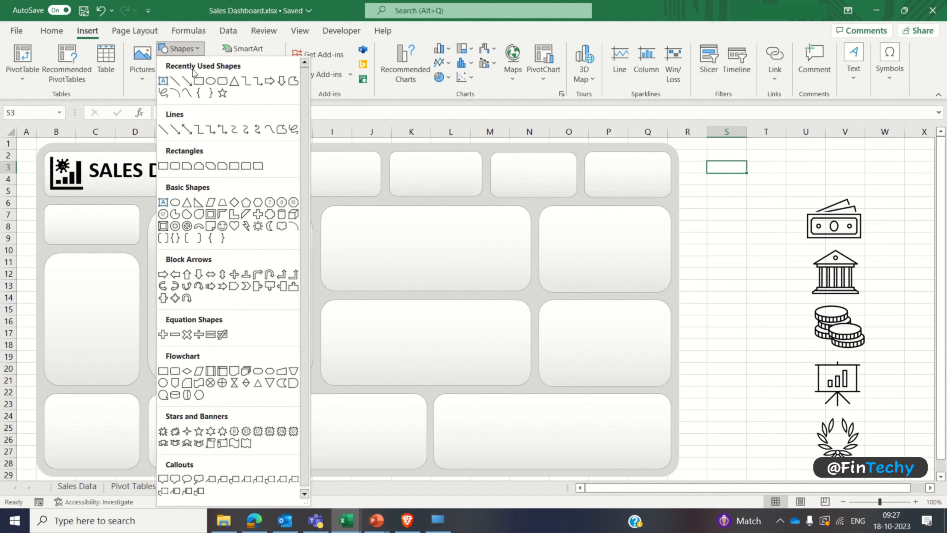
{"action": "left_click", "coordinate": [198, 80]}
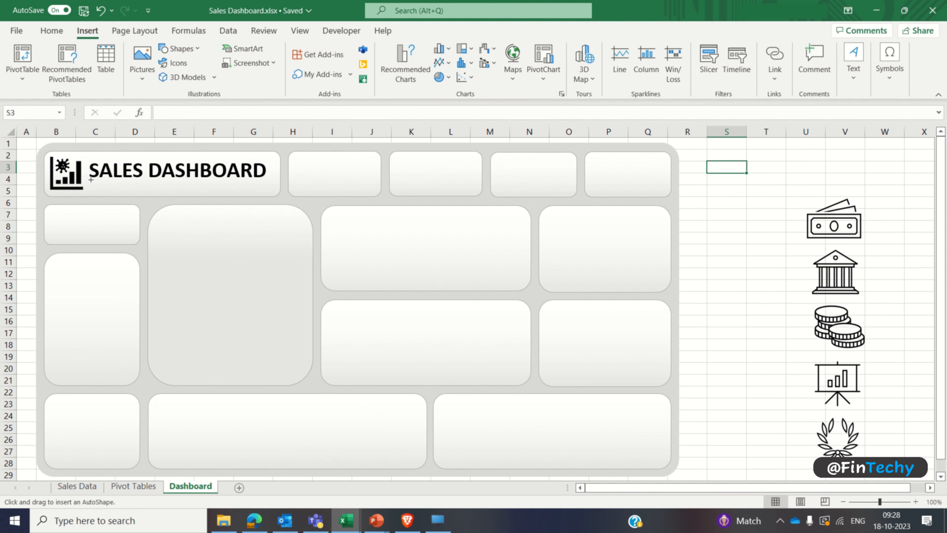
{"action": "left_click_drag", "start_coordinate": [91, 180], "coordinate": [193, 194]}
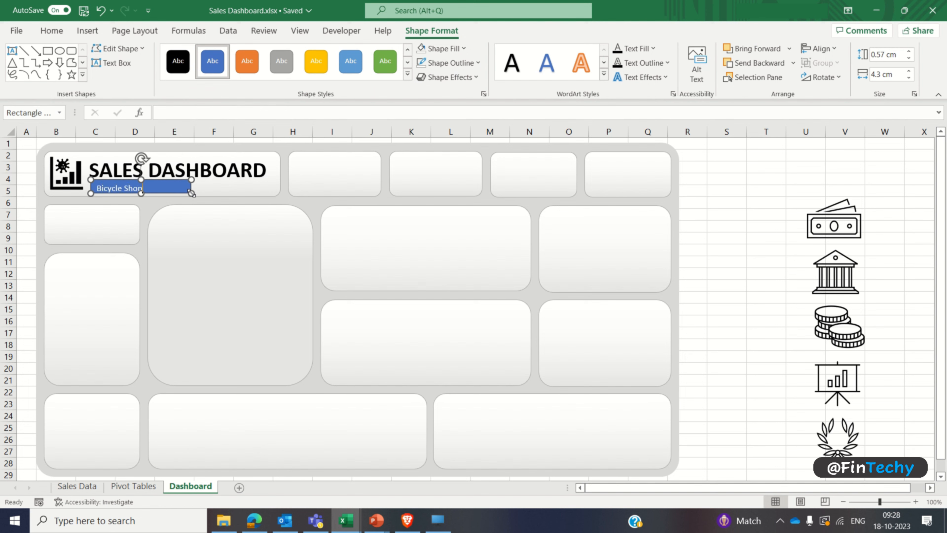
Step: Format the Bicycle Shop text in dark blue, bold, Comic Sans MS, 12 pt
{"action": "left_click", "coordinate": [52, 36]}
{"action": "key", "text": "ctrl+a"}
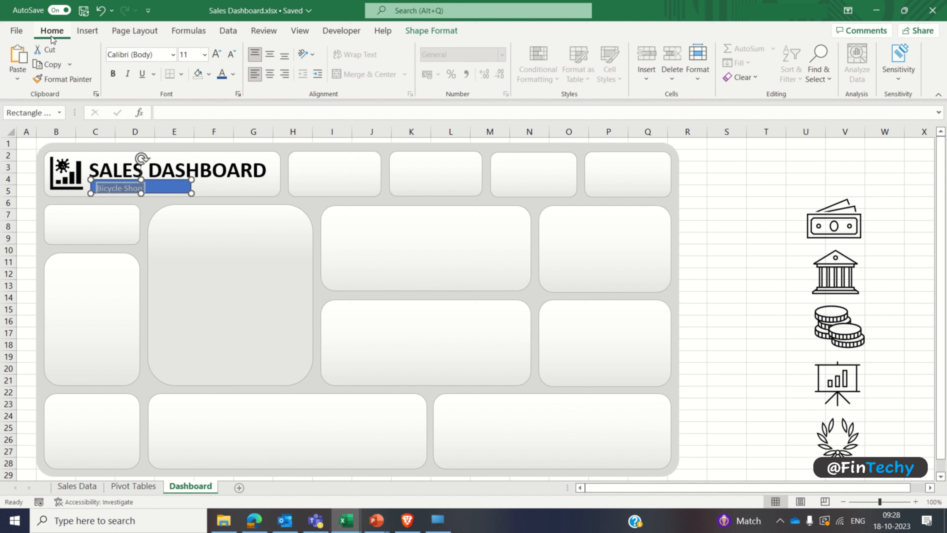
{"action": "left_click", "coordinate": [234, 75]}
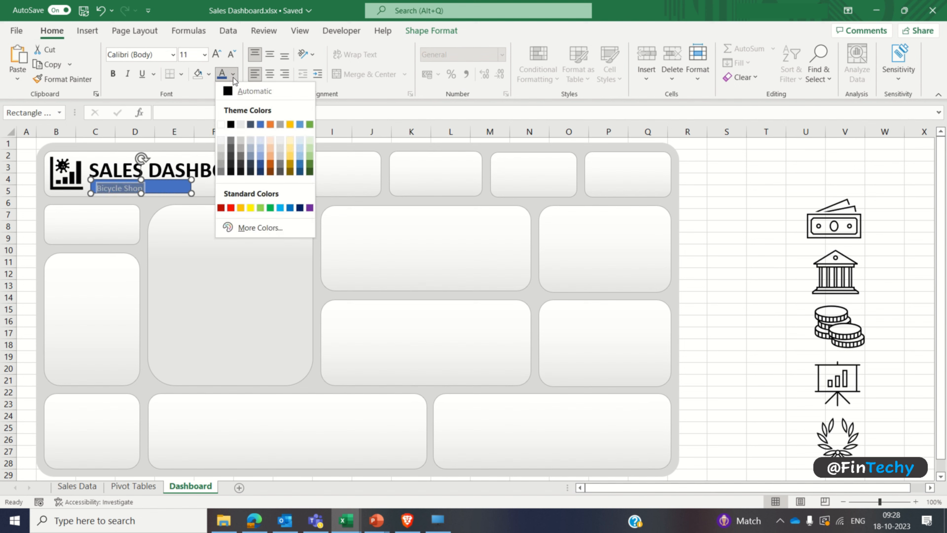
{"action": "left_click", "coordinate": [260, 166]}
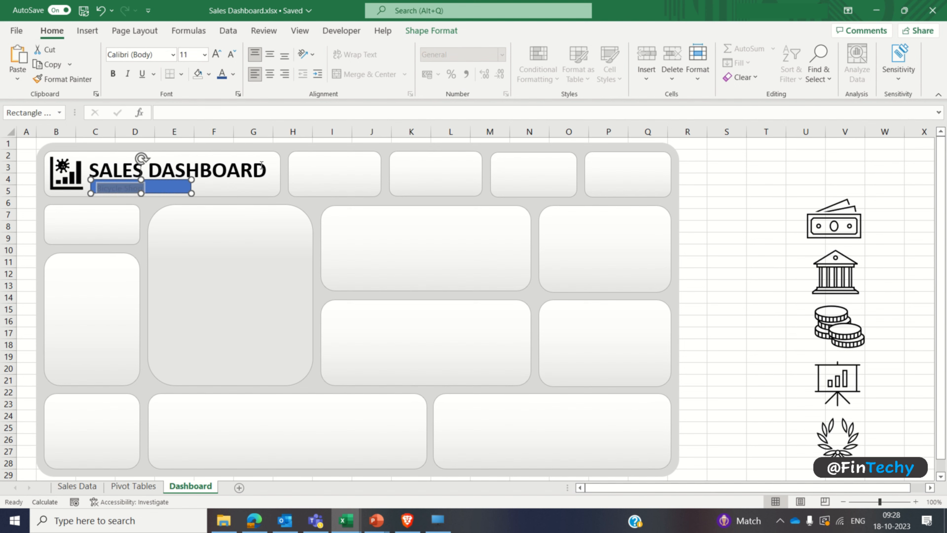
{"action": "key", "text": "ctrl+b"}
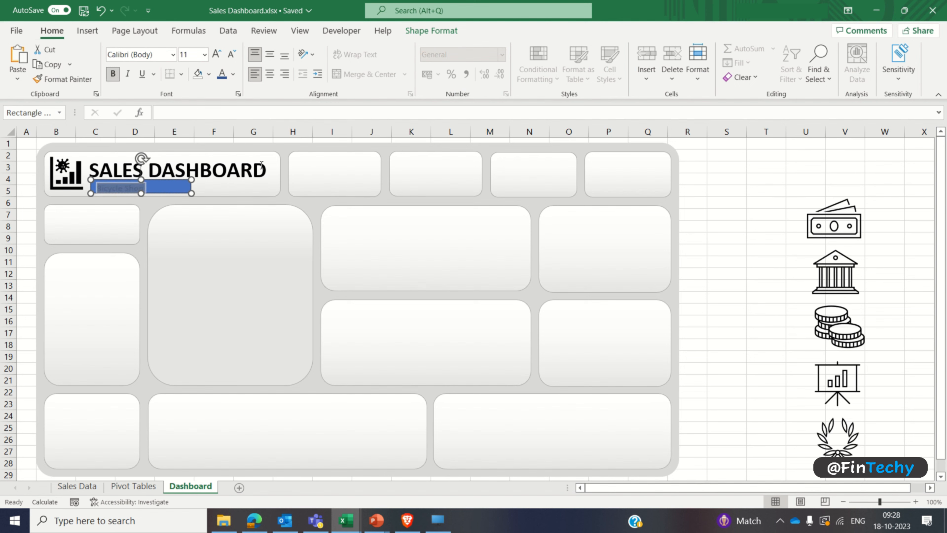
{"action": "left_click", "coordinate": [172, 57]}
{"action": "left_click", "coordinate": [173, 138]}
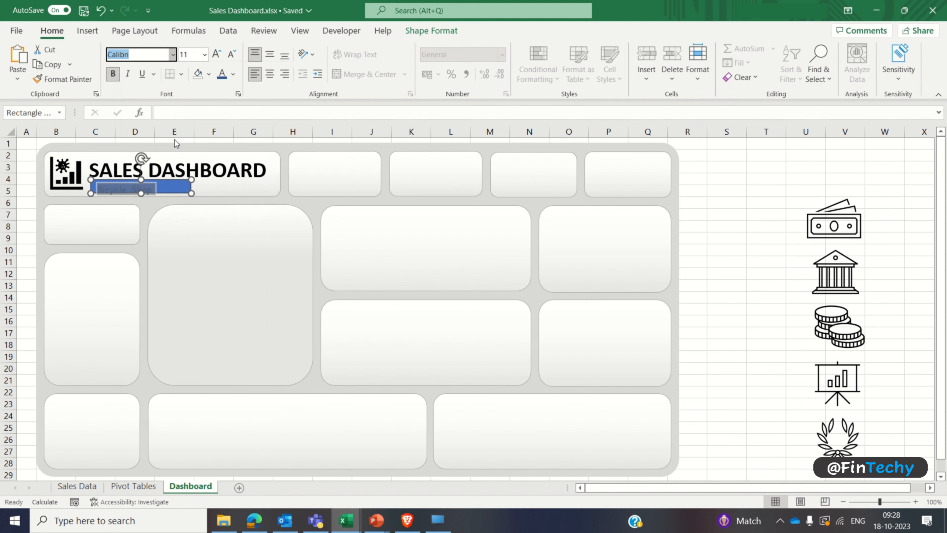
{"action": "left_click", "coordinate": [188, 55]}
{"action": "type", "text": "12"}
{"action": "key", "text": "Return"}
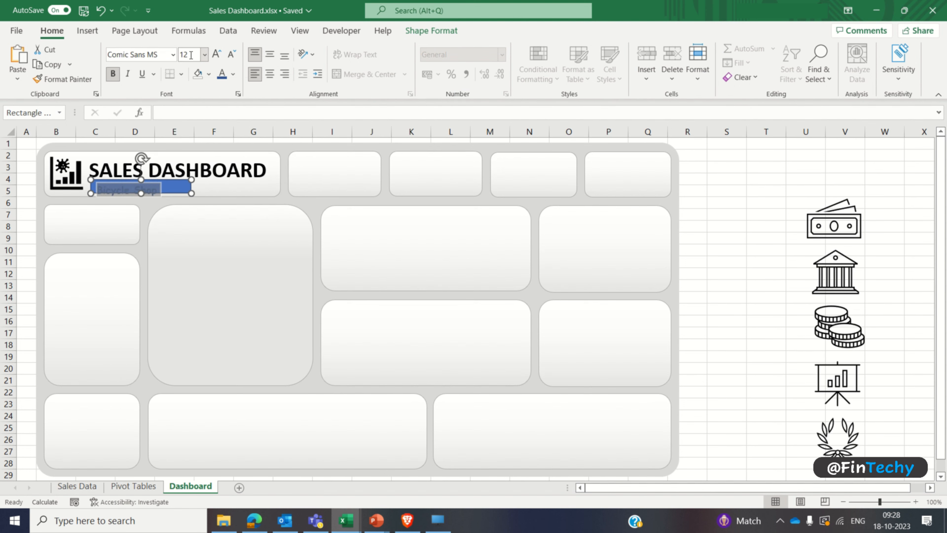
Step: Remove the fill and outline of the Bicycle Shop rectangle and increase its height to about 0.8 cm
{"action": "left_click", "coordinate": [171, 187]}
{"action": "left_click", "coordinate": [429, 30]}
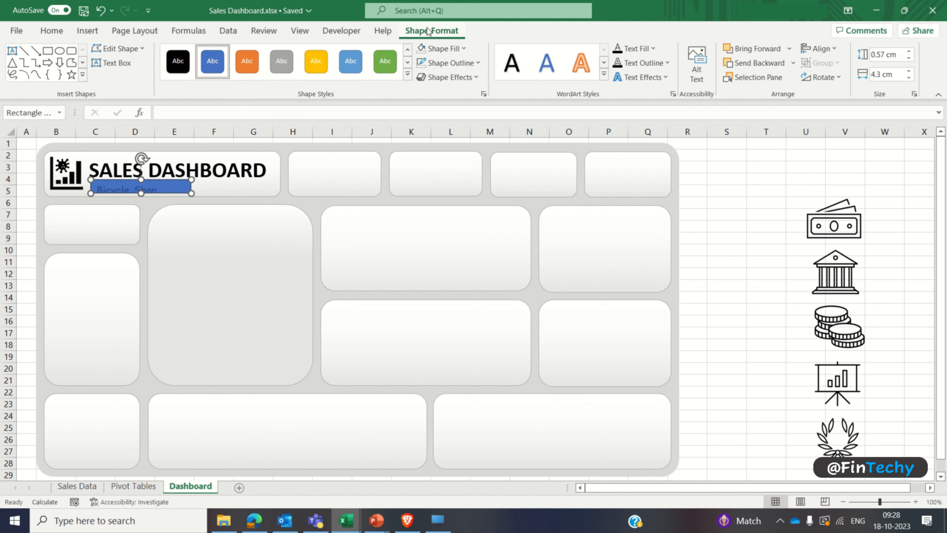
{"action": "left_click", "coordinate": [462, 49]}
{"action": "left_click", "coordinate": [448, 202]}
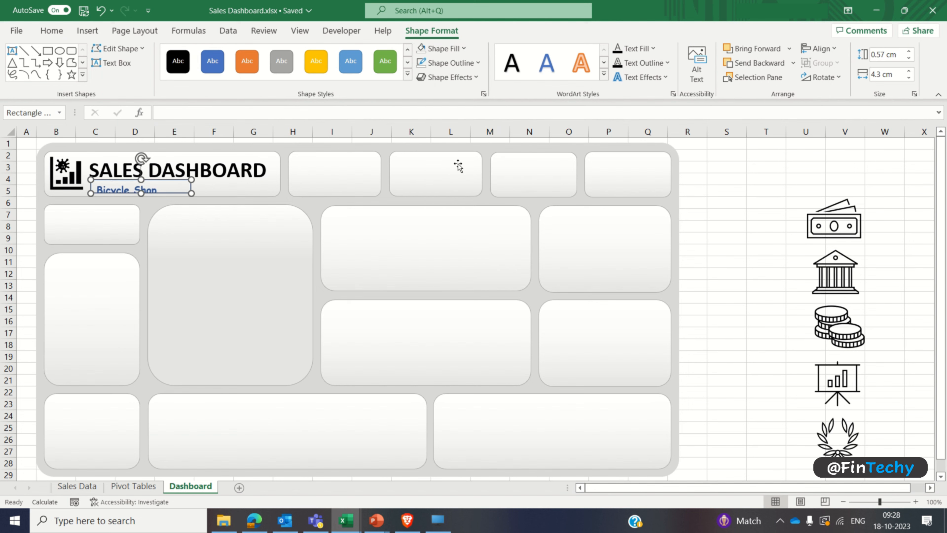
{"action": "left_click", "coordinate": [473, 63]}
{"action": "left_click", "coordinate": [450, 216]}
{"action": "left_click_drag", "start_coordinate": [141, 193], "coordinate": [141, 177]}
{"action": "left_click", "coordinate": [706, 194]}
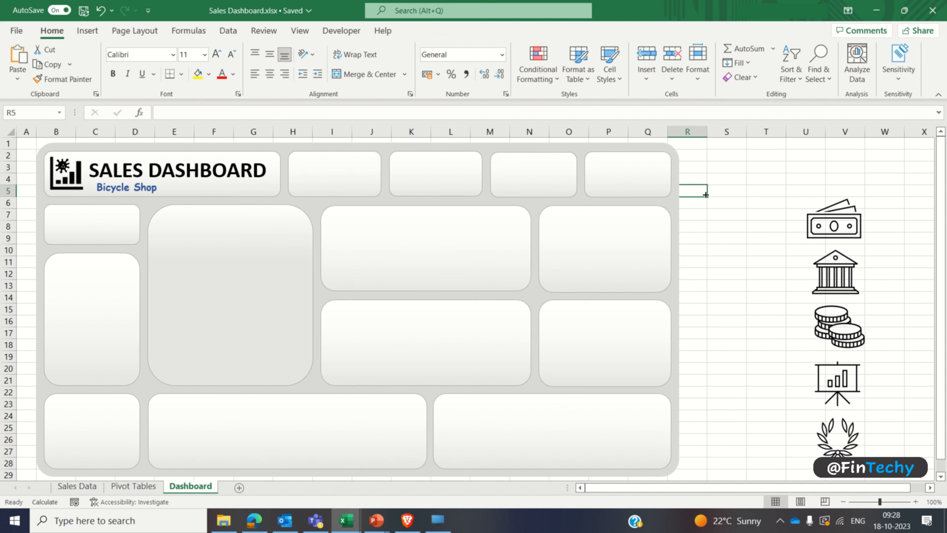
Step: Nudge the Bicycle Shop text box left so its text aligns with the start of the dashboard title
{"action": "left_click", "coordinate": [116, 187]}
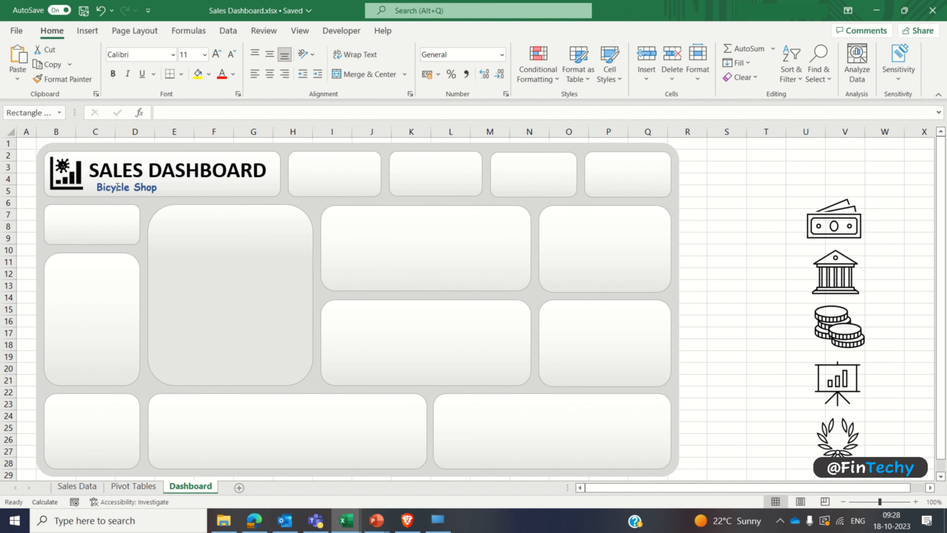
{"action": "left_click", "coordinate": [106, 196]}
{"action": "key", "text": "Left"}
{"action": "key", "text": "Left"}
{"action": "key", "text": "Left"}
{"action": "key", "text": "Left"}
{"action": "key", "text": "Left"}
{"action": "key", "text": "Left"}
{"action": "key", "text": "Left"}
{"action": "key", "text": "Left"}
{"action": "key", "text": "Left"}
{"action": "key", "text": "Left"}
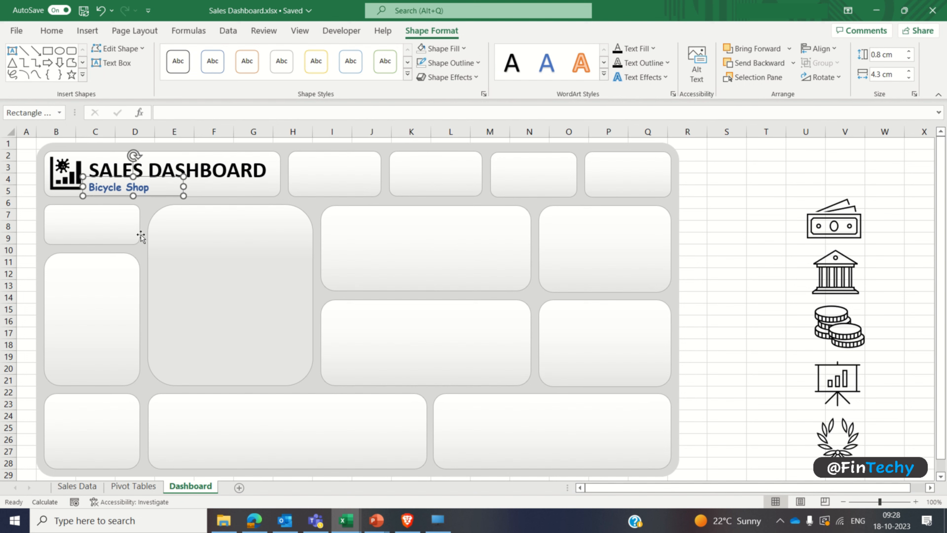
{"action": "left_click", "coordinate": [710, 191]}
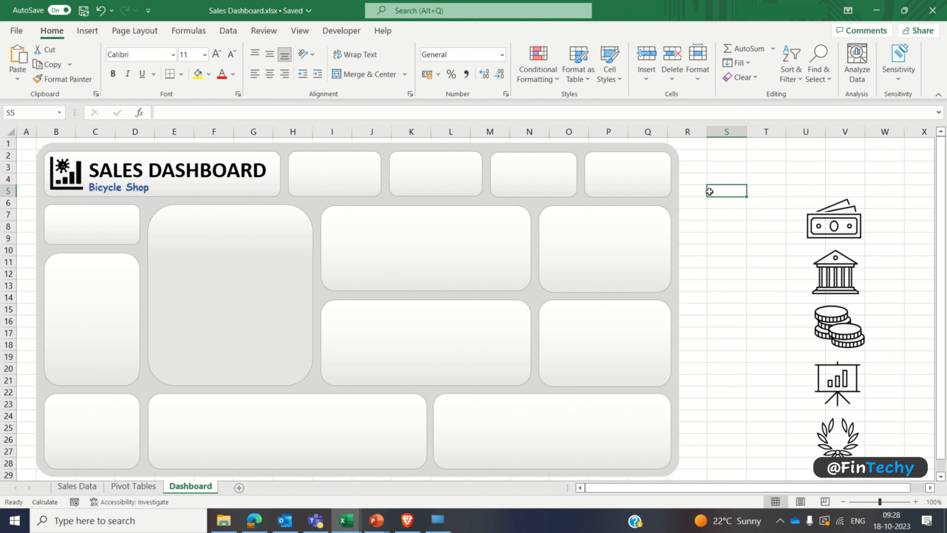
Step: Copy the Bicycle Shop text box into the first small card beside the title and change its text to TOTAL SALES
{"action": "left_click", "coordinate": [135, 189]}
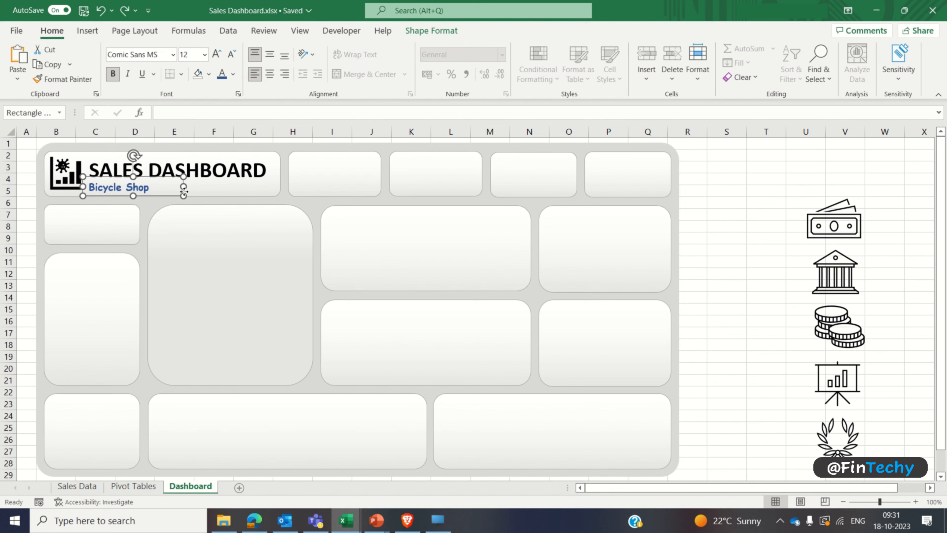
{"action": "left_click_drag", "start_coordinate": [183, 191], "coordinate": [388, 171]}
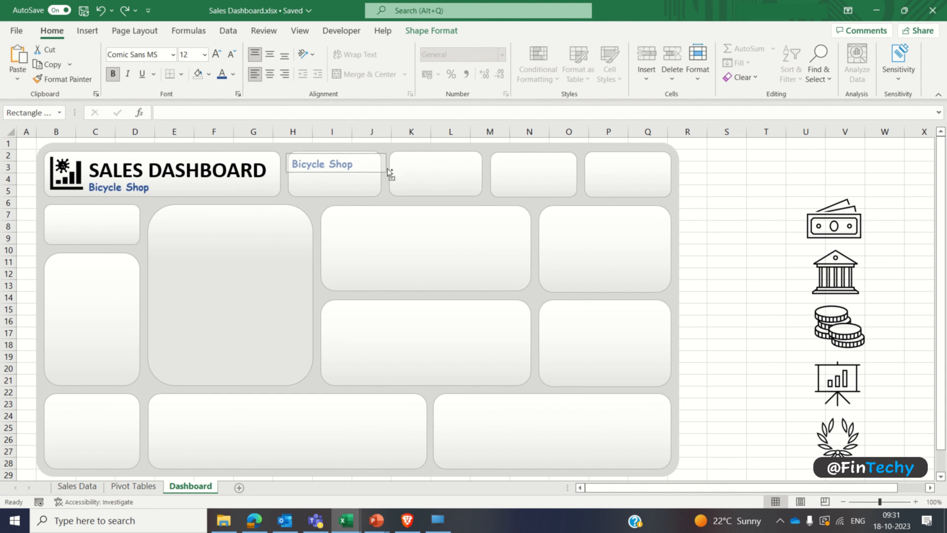
{"action": "triple_click", "coordinate": [340, 168]}
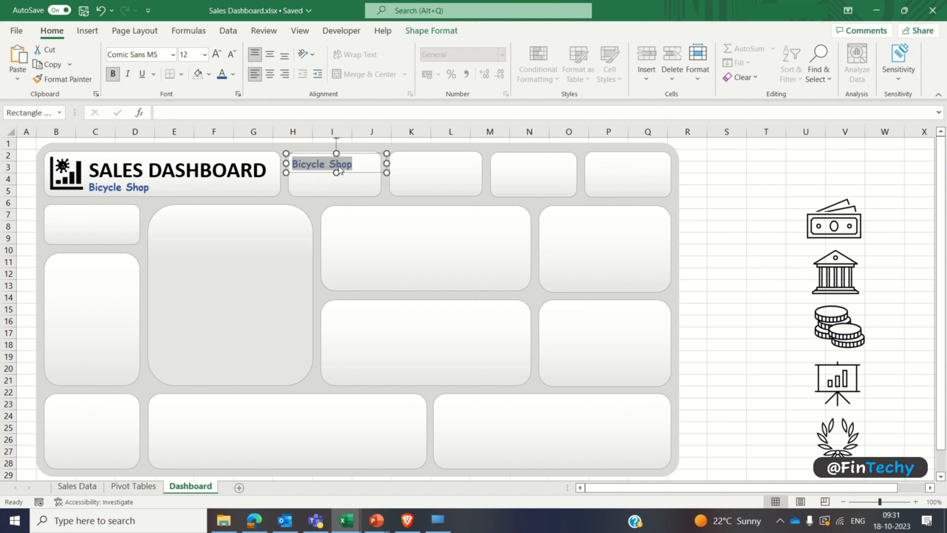
{"action": "type", "text": "TOTAL SALES"}
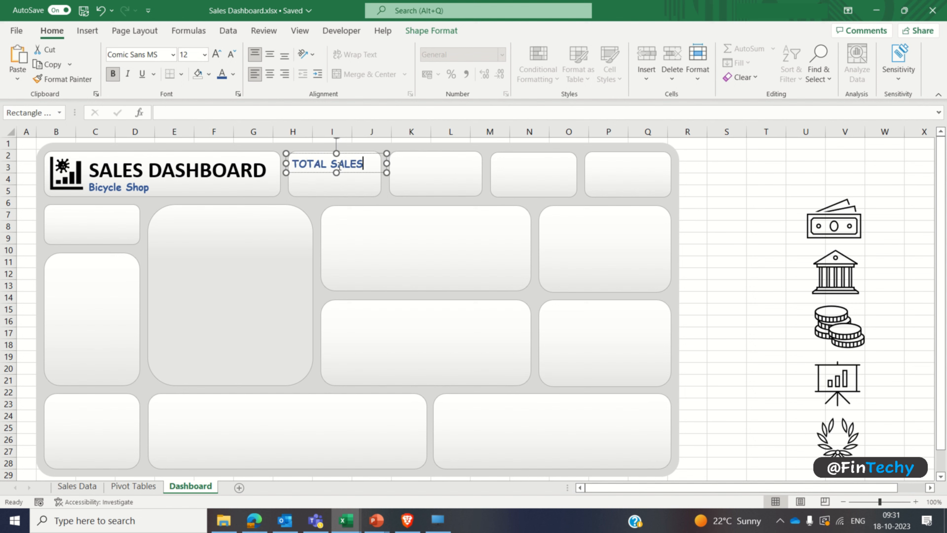
Step: Set the TOTAL SALES text to 11 pt and narrow its text box to fit within the card
{"action": "key", "text": "ctrl+a"}
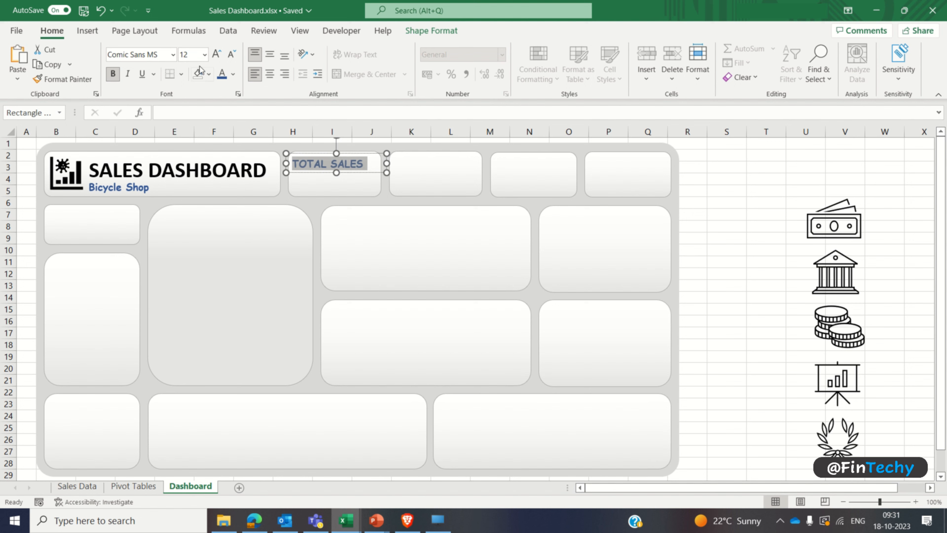
{"action": "left_click", "coordinate": [190, 55]}
{"action": "type", "text": "11"}
{"action": "key", "text": "Return"}
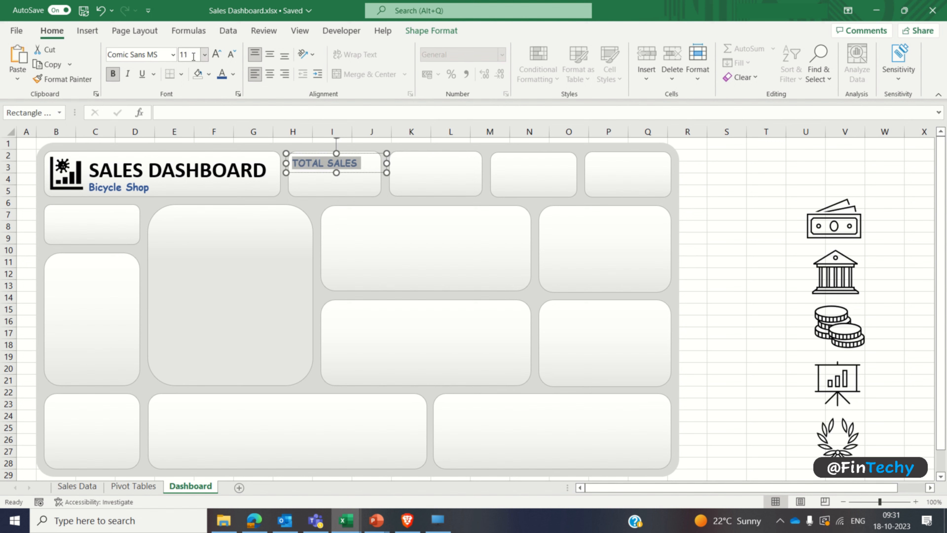
{"action": "left_click", "coordinate": [306, 174]}
{"action": "left_click_drag", "start_coordinate": [385, 163], "coordinate": [362, 166]}
{"action": "left_click", "coordinate": [713, 201]}
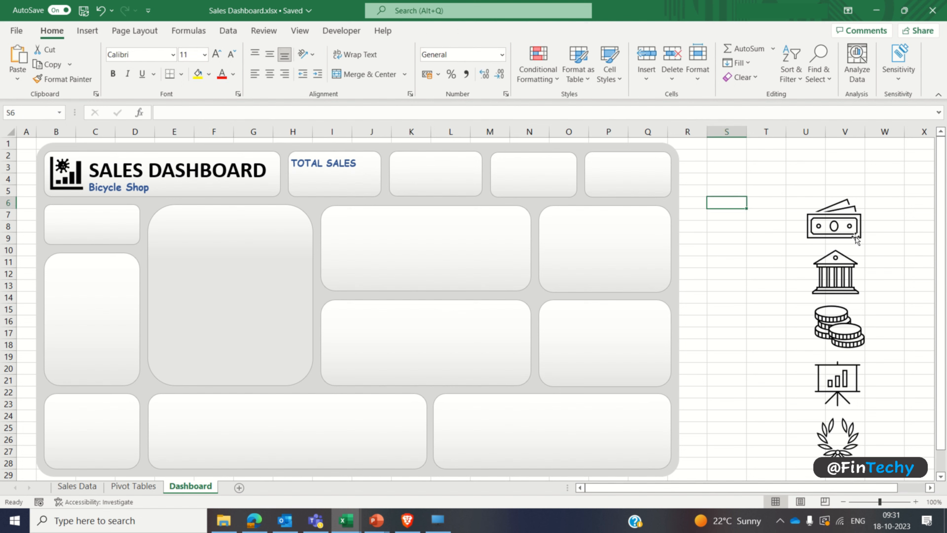
Step: Bring the banknotes icon to the front, move it beside TOTAL SALES and shrink it to fit the card
{"action": "left_click", "coordinate": [846, 223]}
{"action": "right_click", "coordinate": [839, 221]}
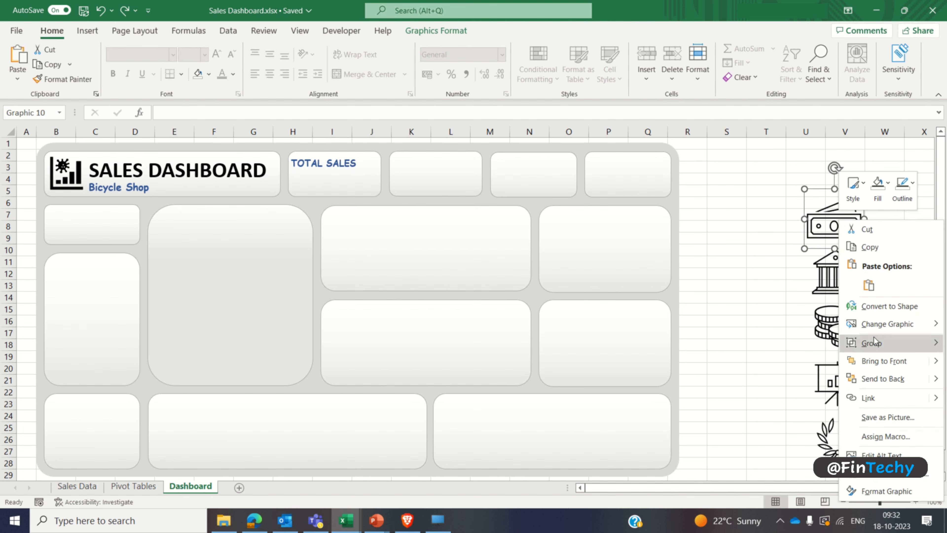
{"action": "left_click", "coordinate": [876, 360]}
{"action": "left_click_drag", "start_coordinate": [831, 215], "coordinate": [375, 162]}
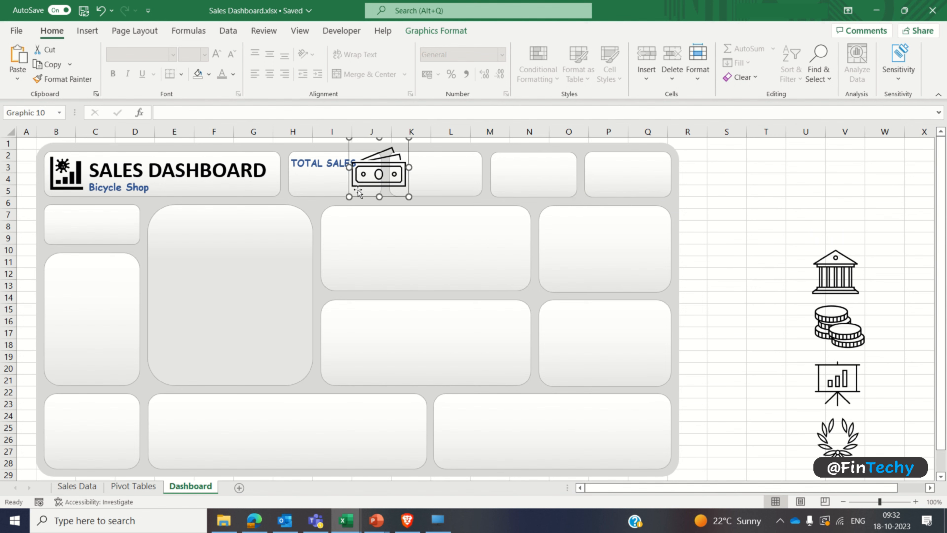
{"action": "left_click_drag", "start_coordinate": [350, 197], "coordinate": [357, 173]}
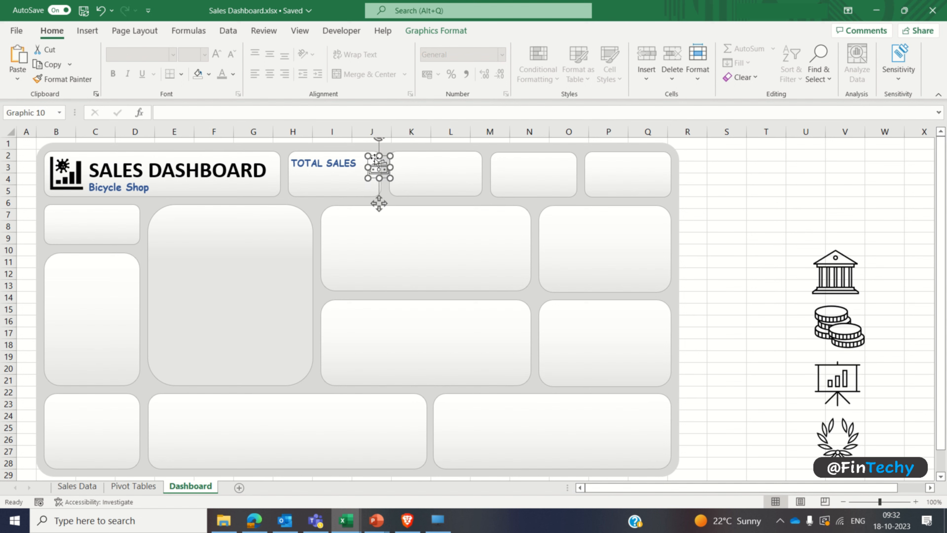
{"action": "left_click", "coordinate": [691, 212]}
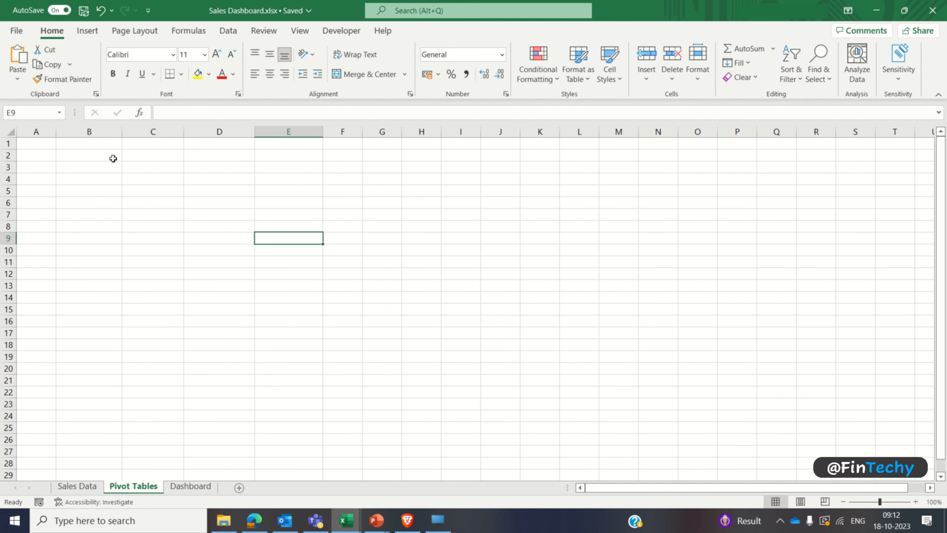
Step: Insert a PivotTable at cell B2 of the Pivot Tables sheet, using the whole Sales Data table as its source
{"action": "left_click", "coordinate": [107, 153]}
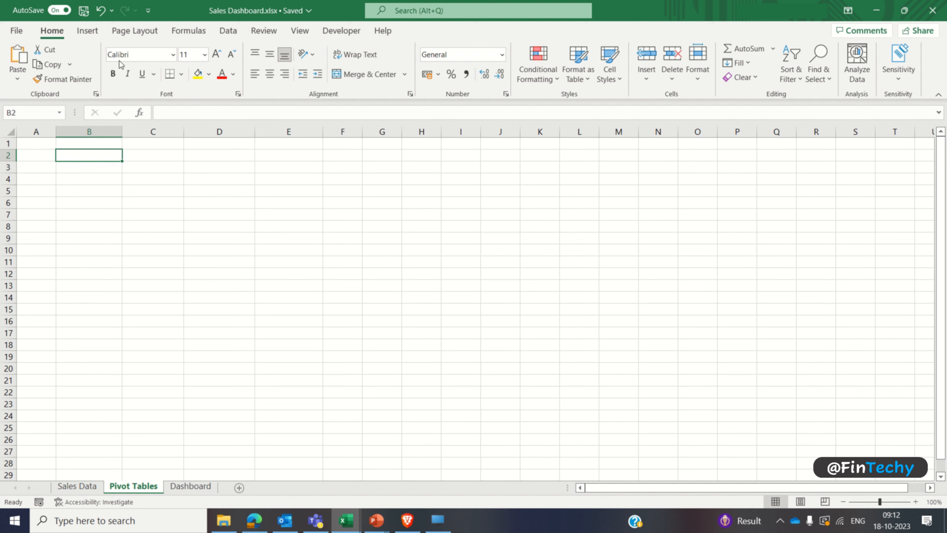
{"action": "left_click", "coordinate": [87, 33]}
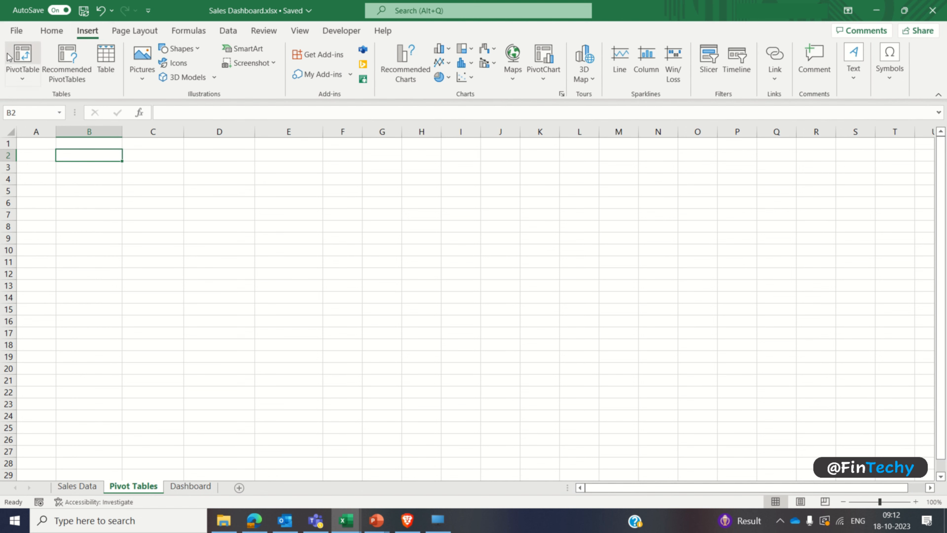
{"action": "left_click", "coordinate": [23, 54]}
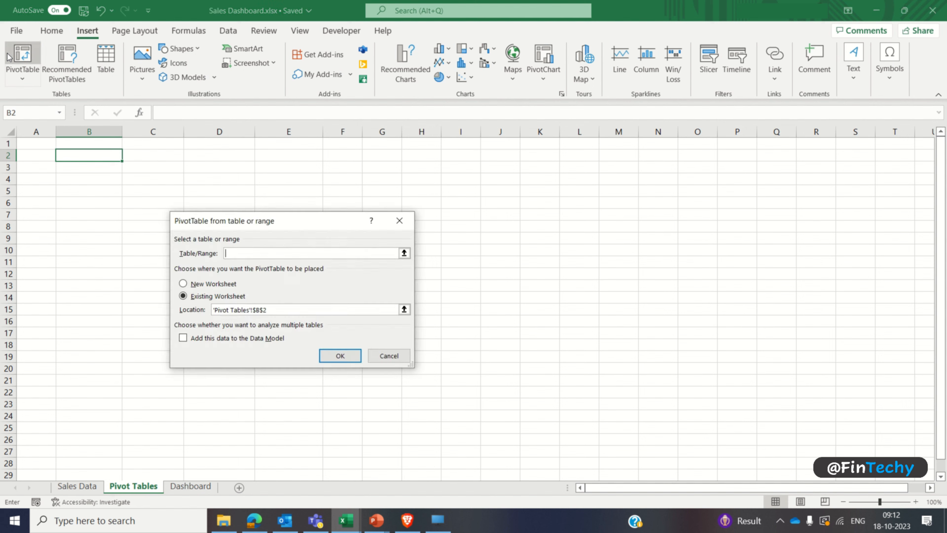
{"action": "left_click", "coordinate": [80, 486]}
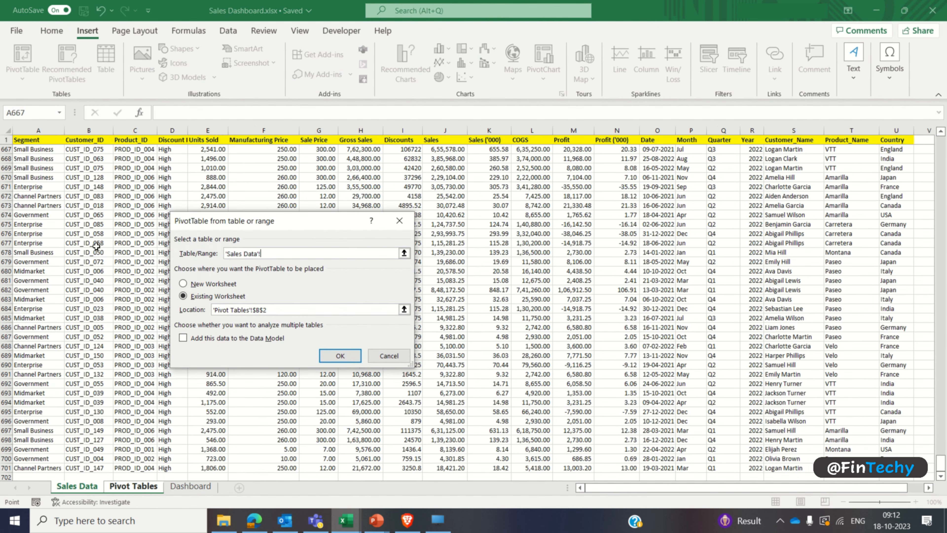
{"action": "left_click", "coordinate": [48, 140]}
{"action": "key", "text": "Down"}
{"action": "key", "text": "Up"}
{"action": "key", "text": "ctrl+shift+Right"}
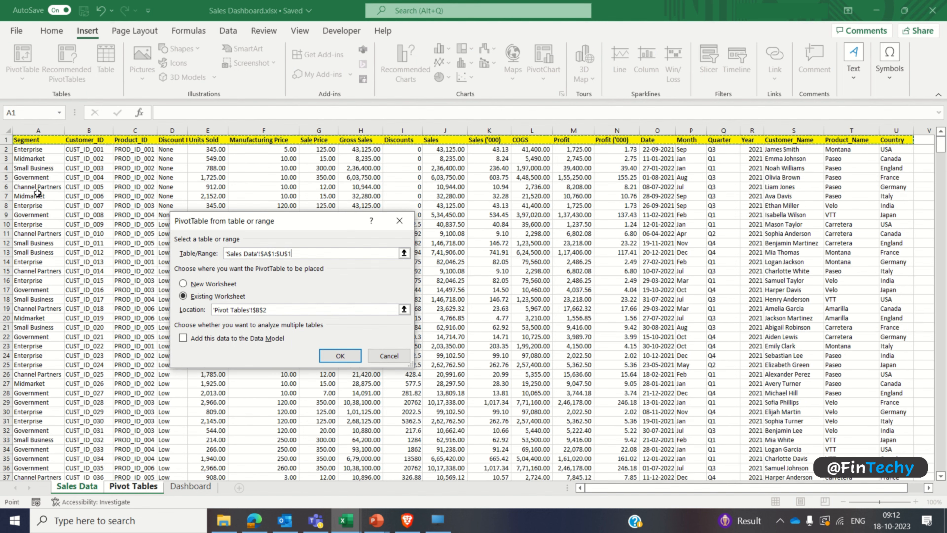
{"action": "key", "text": "ctrl+shift+Down"}
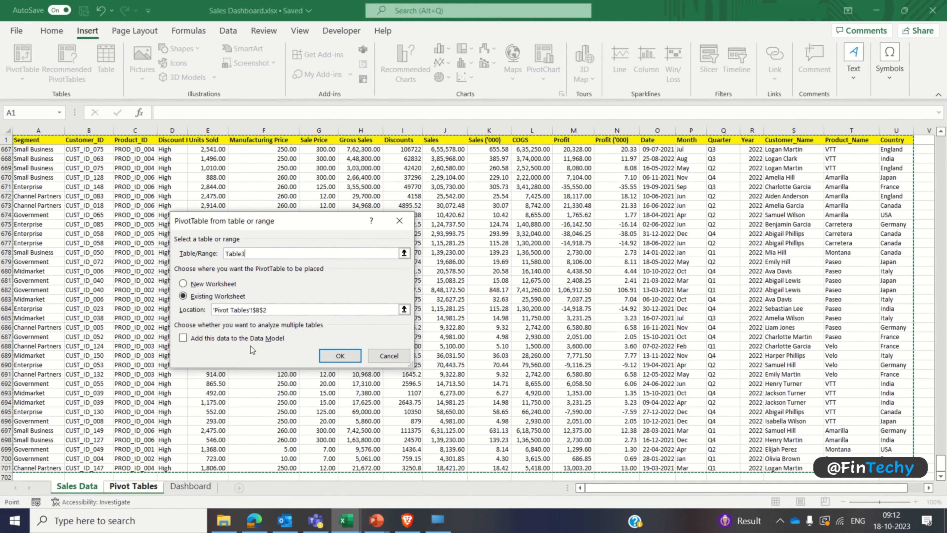
{"action": "left_click", "coordinate": [340, 356]}
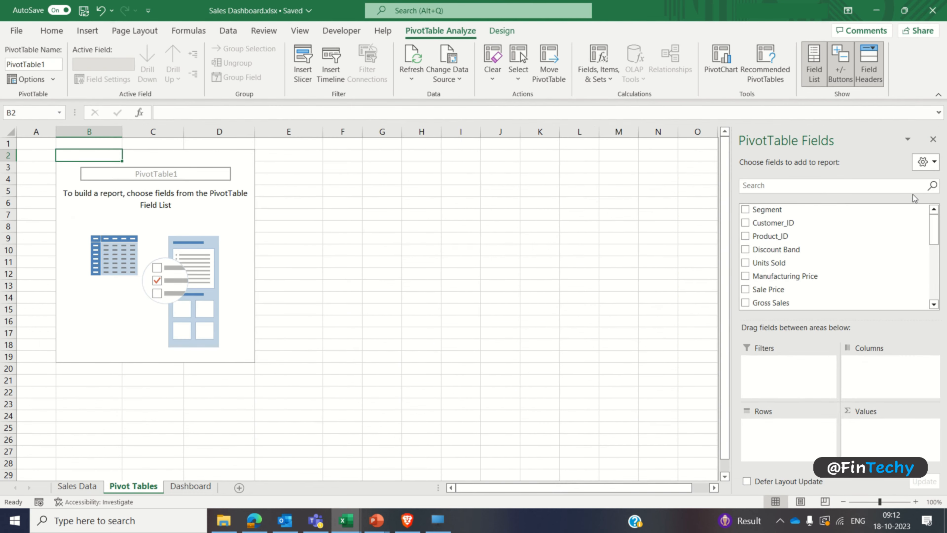
Step: Sort the PivotTable field list A to Z and add Sales, Profit and Units Sold as summed values
{"action": "left_click", "coordinate": [936, 167]}
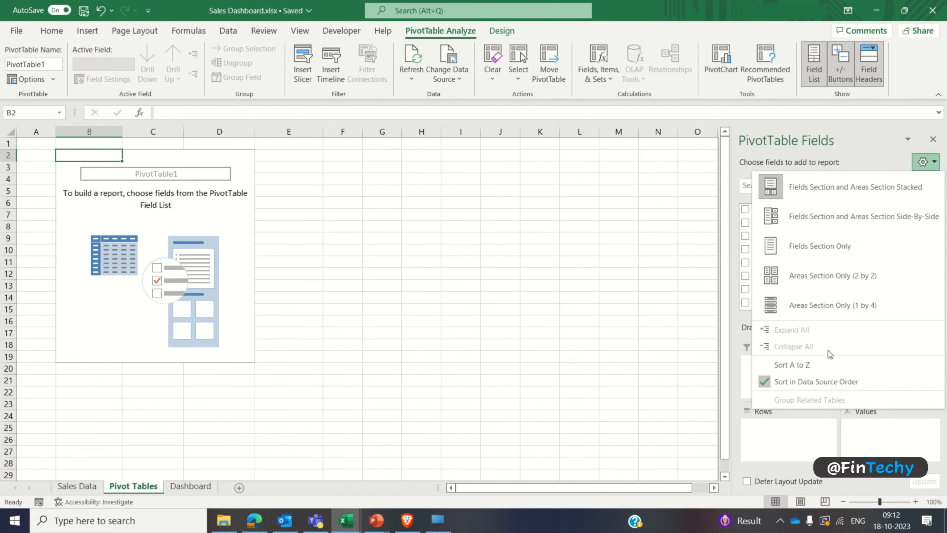
{"action": "left_click", "coordinate": [813, 364]}
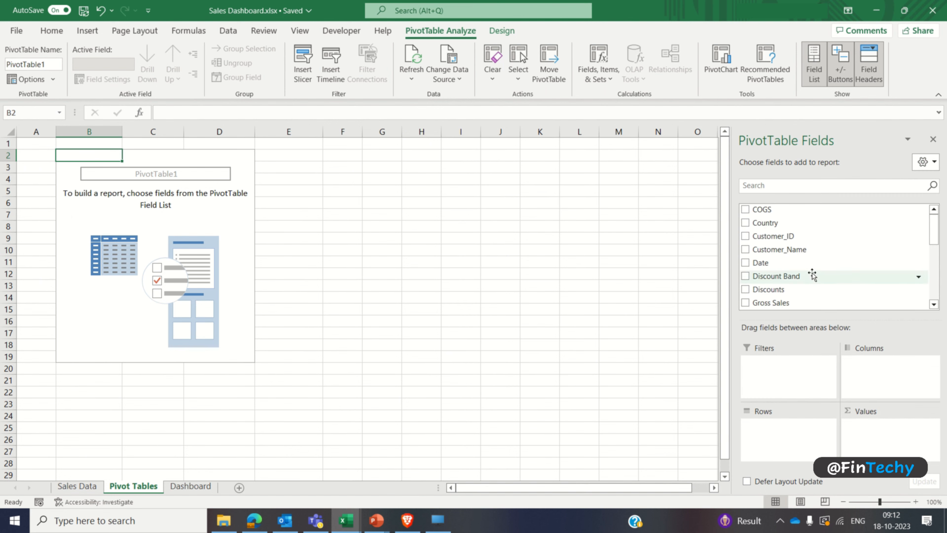
{"action": "scroll", "coordinate": [812, 274], "scroll_direction": "down", "scroll_amount": 4}
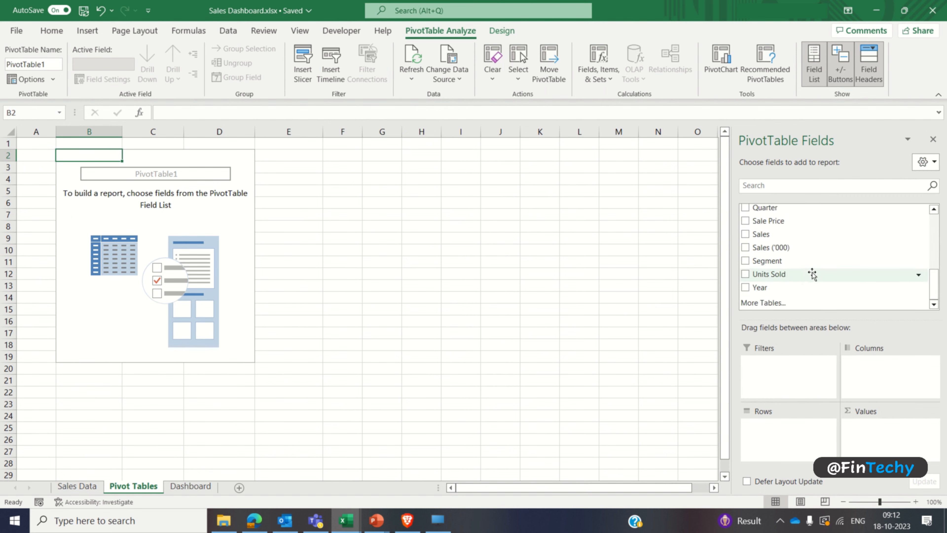
{"action": "left_click", "coordinate": [745, 234]}
{"action": "scroll", "coordinate": [748, 228], "scroll_direction": "up", "scroll_amount": 3}
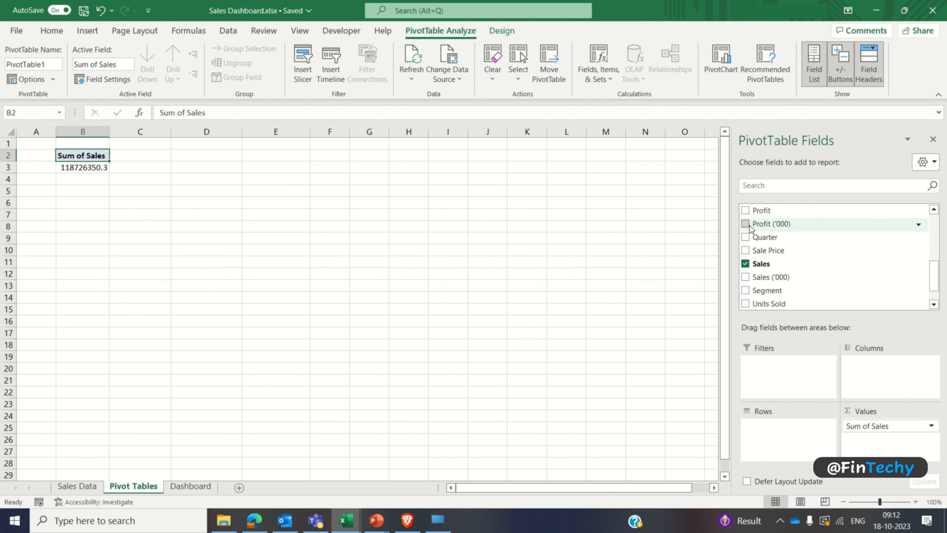
{"action": "left_click", "coordinate": [745, 210]}
{"action": "scroll", "coordinate": [747, 261], "scroll_direction": "down", "scroll_amount": 2}
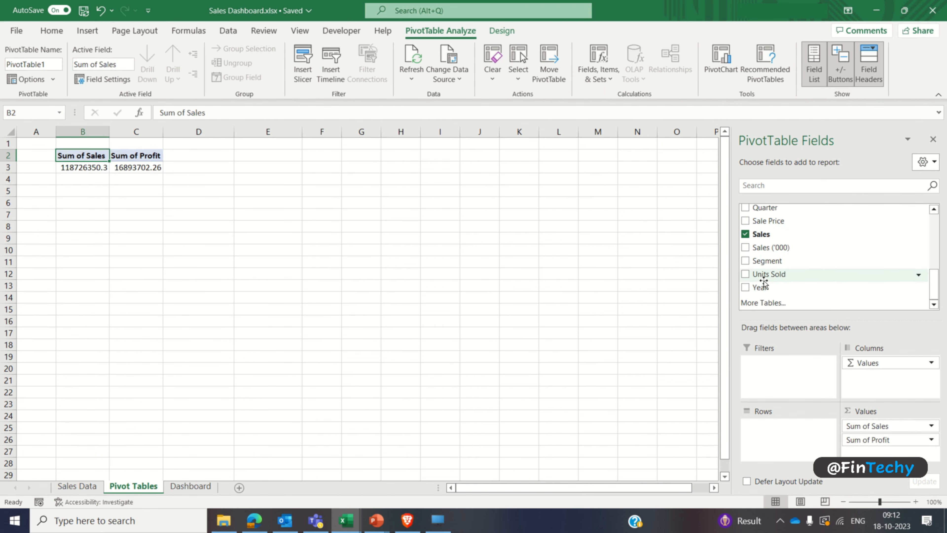
{"action": "left_click", "coordinate": [746, 275]}
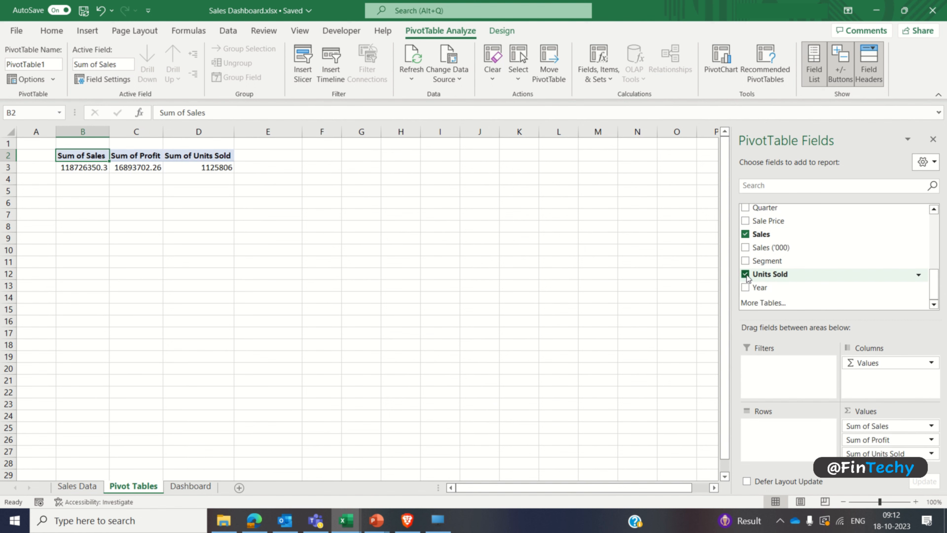
Step: Add a Profit Margin heading in E2 and calculate the margin in E3 with the formula =C3/B3
{"action": "left_click", "coordinate": [244, 161]}
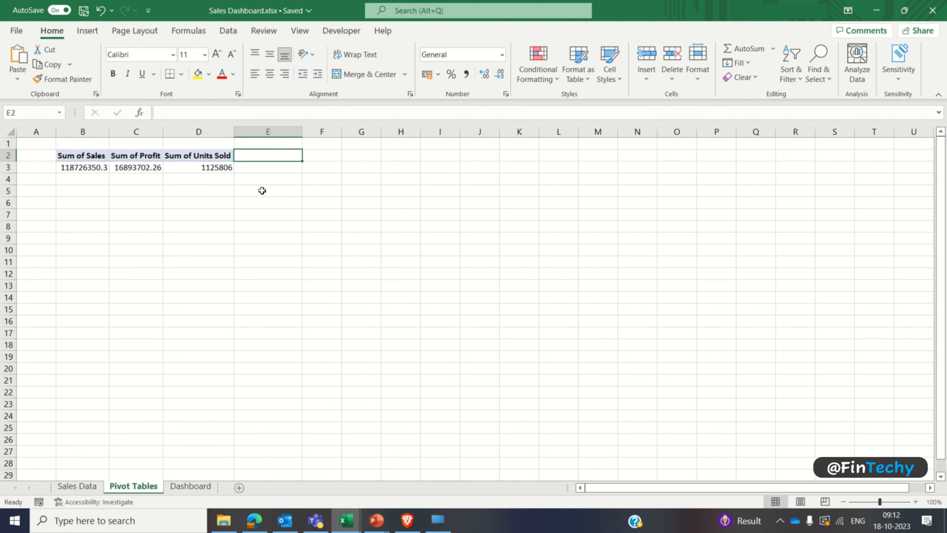
{"action": "type", "text": "Profit "}
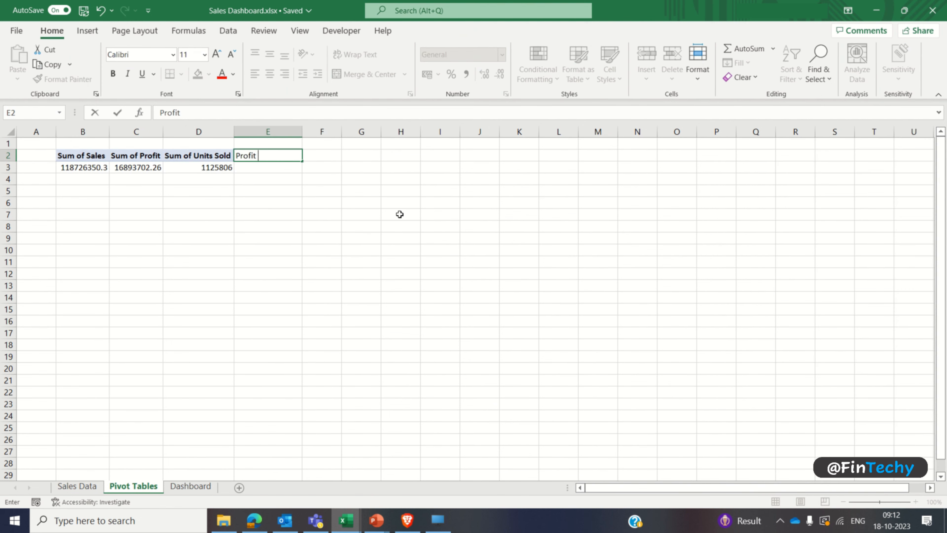
{"action": "type", "text": "Margin"}
{"action": "key", "text": "Return"}
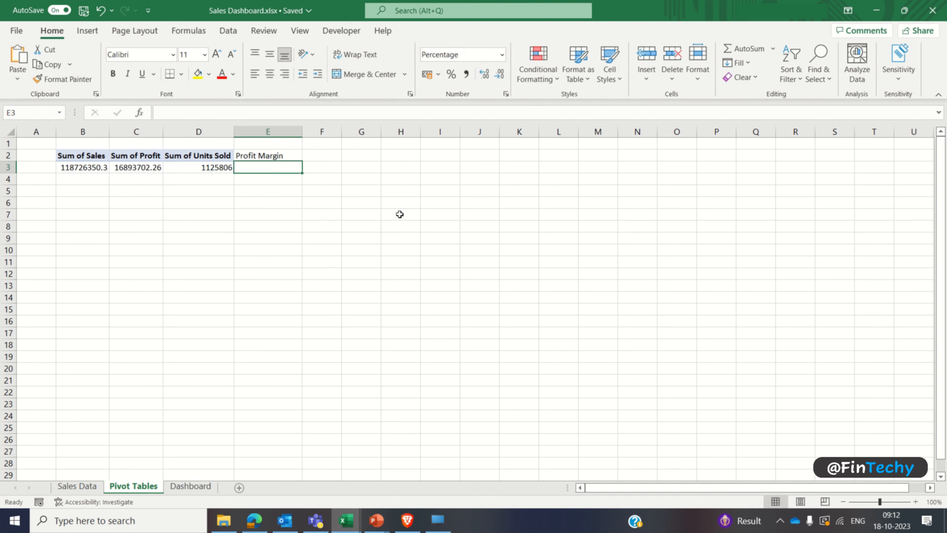
{"action": "type", "text": "="}
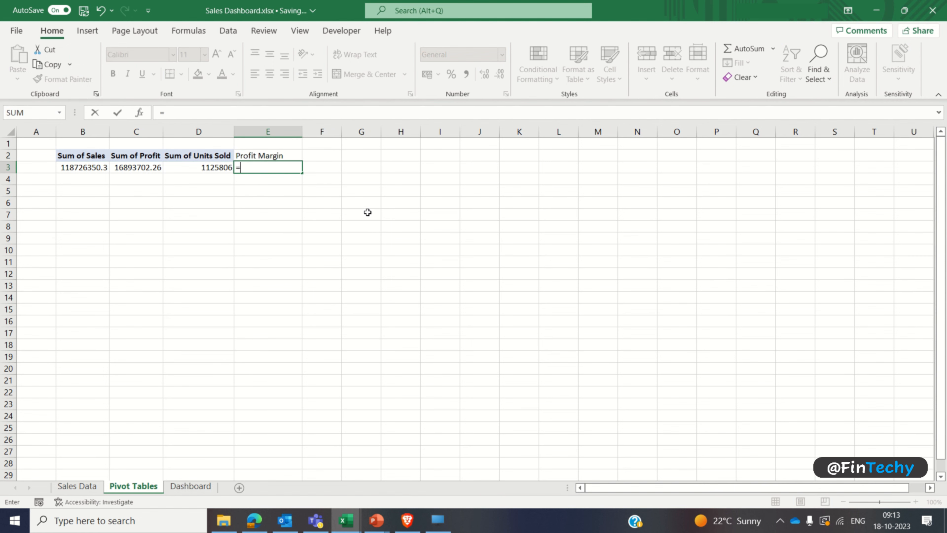
{"action": "type", "text": "c3/b3"}
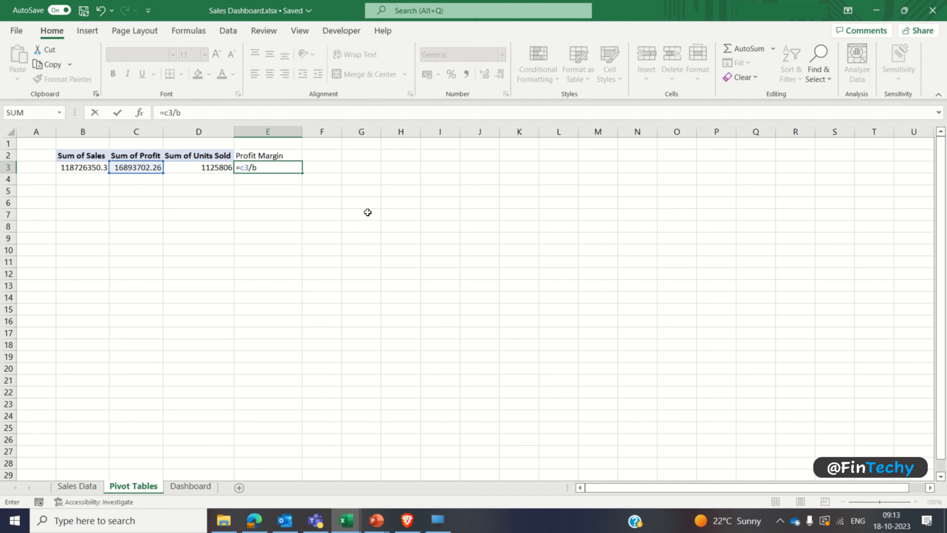
{"action": "key", "text": "Return"}
Step: Format the profit margin in E3 as a percentage with two decimal places
{"action": "key", "text": "Up"}
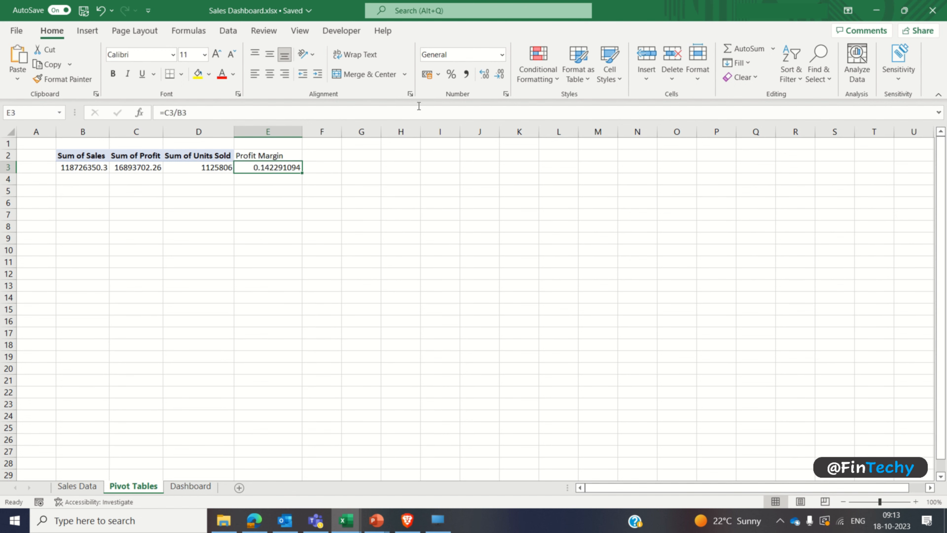
{"action": "left_click", "coordinate": [450, 76]}
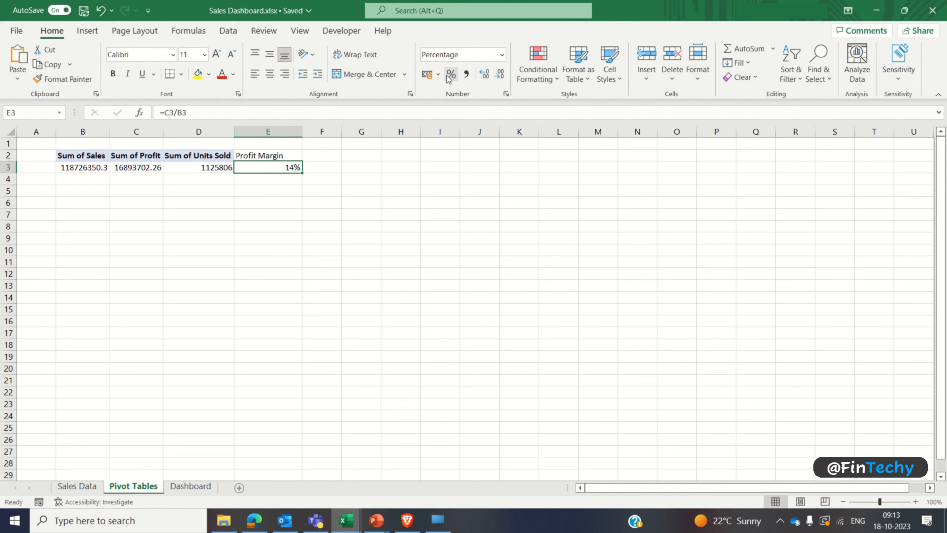
{"action": "left_click", "coordinate": [484, 74]}
{"action": "left_click", "coordinate": [484, 74]}
{"action": "left_click", "coordinate": [324, 249]}
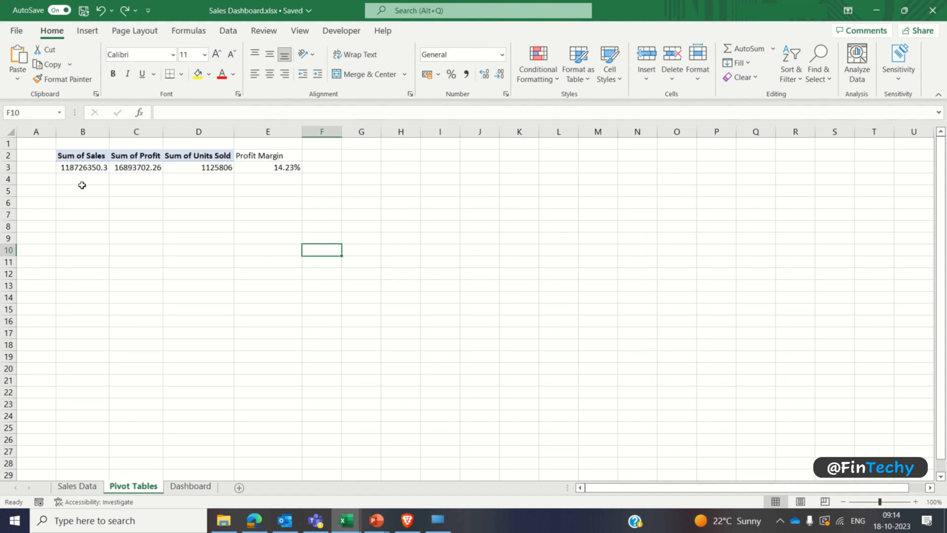
Step: Format the Sales, Profit and Units Sold totals in B3:D3 with thousands separators and no decimal places
{"action": "left_click", "coordinate": [74, 165]}
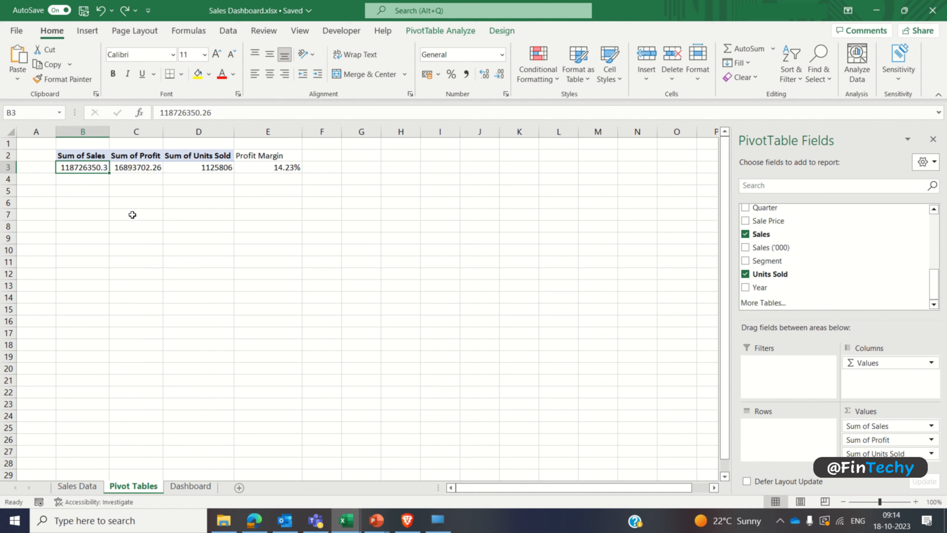
{"action": "key", "text": "shift+Right"}
{"action": "key", "text": "shift+Right"}
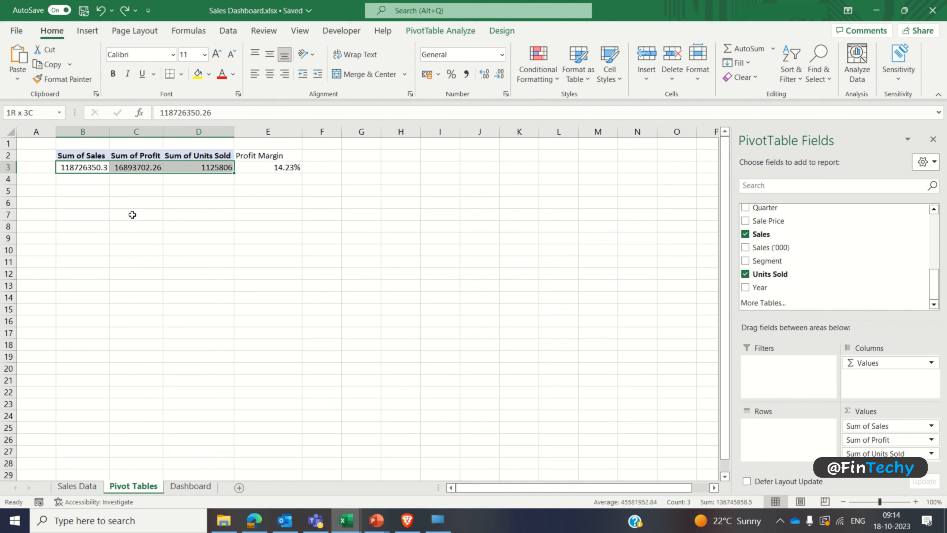
{"action": "left_click", "coordinate": [470, 76]}
{"action": "left_click", "coordinate": [500, 76]}
{"action": "left_click", "coordinate": [500, 76]}
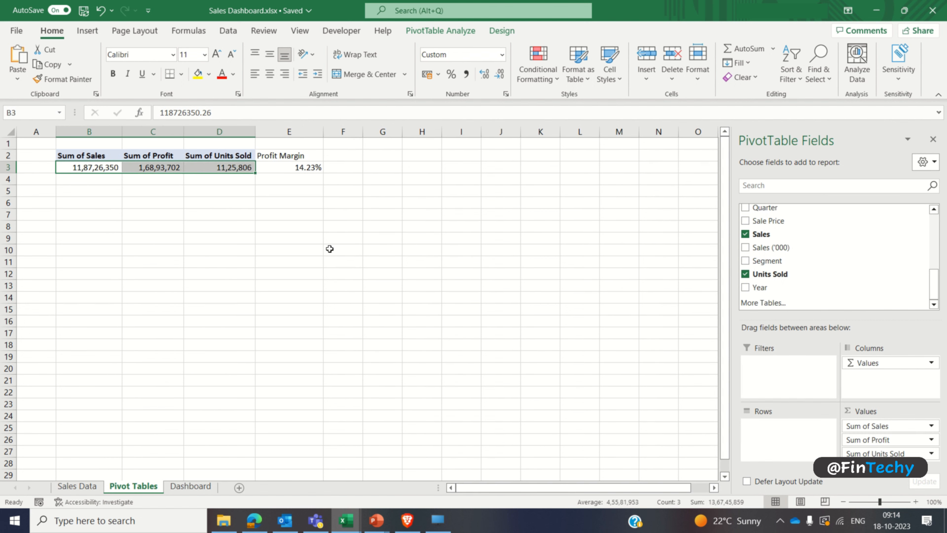
{"action": "left_click", "coordinate": [195, 224]}
Step: Format the Sales and Profit totals in B3:C3 as currency with the $ English (United States) symbol and 0 decimal places
{"action": "left_click_drag", "start_coordinate": [89, 168], "coordinate": [131, 167]}
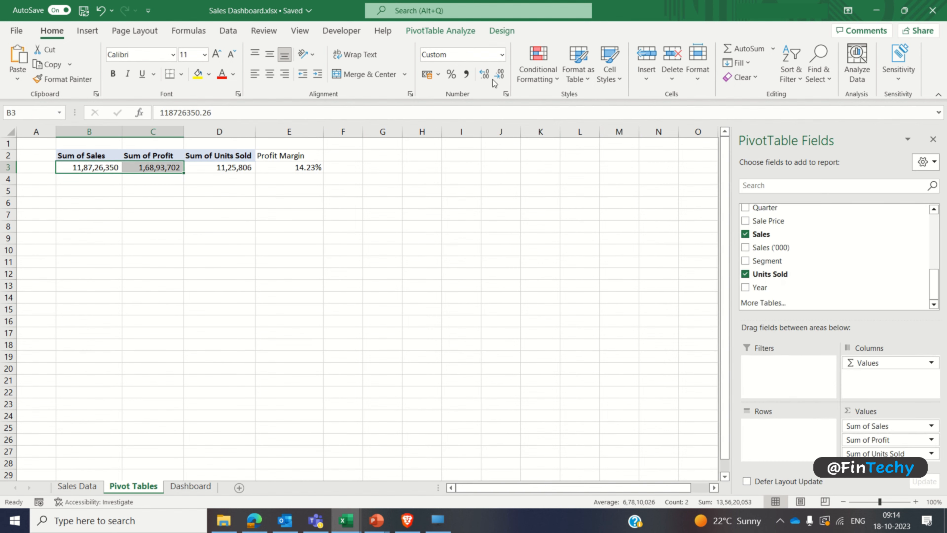
{"action": "left_click", "coordinate": [502, 55]}
{"action": "left_click", "coordinate": [475, 373]}
{"action": "left_click", "coordinate": [152, 189]}
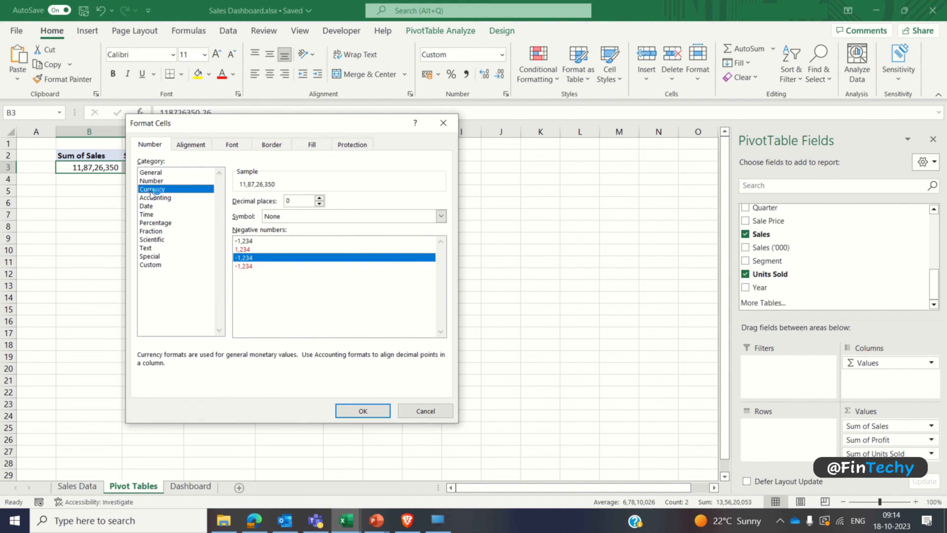
{"action": "left_click", "coordinate": [373, 216]}
{"action": "scroll", "coordinate": [441, 378], "scroll_direction": "down", "scroll_amount": 4}
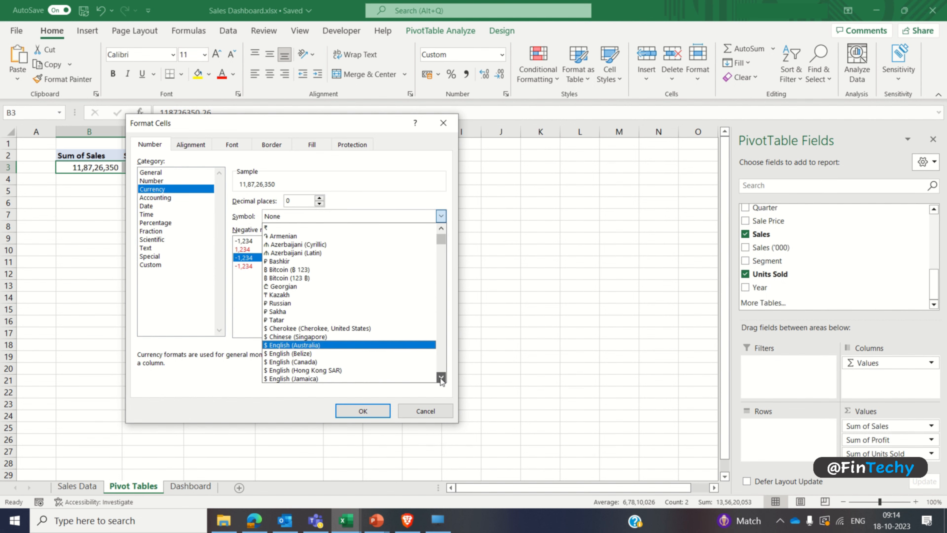
{"action": "left_click", "coordinate": [359, 320]}
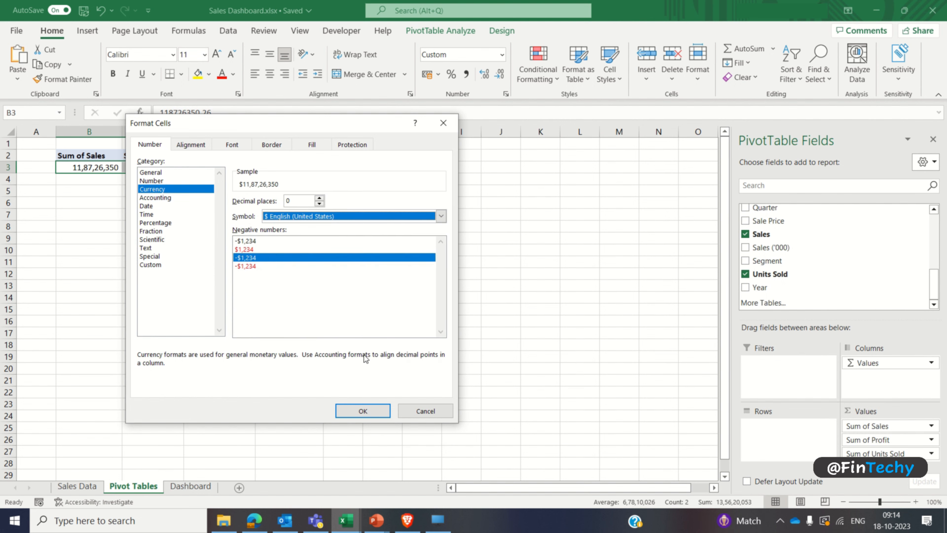
{"action": "left_click", "coordinate": [363, 410]}
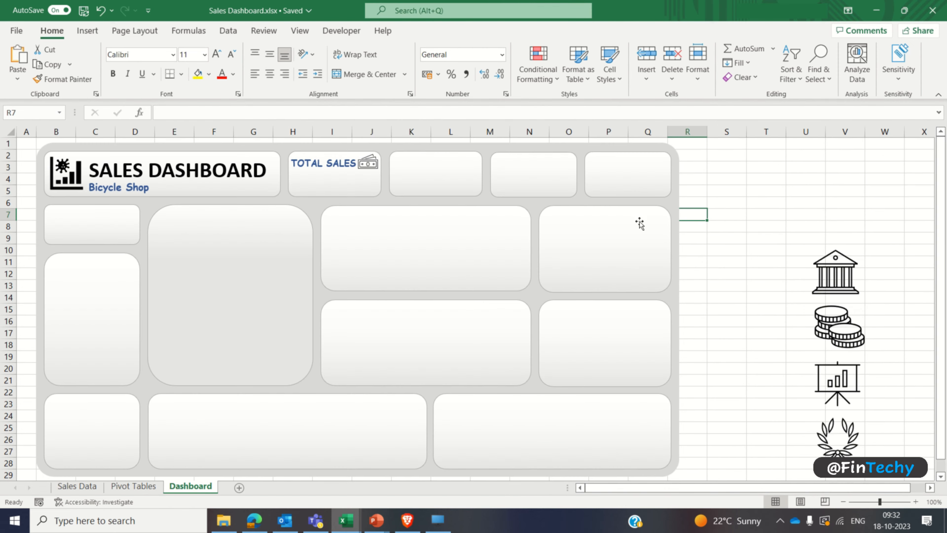
Step: On the Dashboard sheet, copy the TOTAL SALES text box to just below the original inside the same card
{"action": "left_click", "coordinate": [300, 156]}
{"action": "left_click_drag", "start_coordinate": [301, 156], "coordinate": [300, 182]}
{"action": "triple_click", "coordinate": [301, 183]}
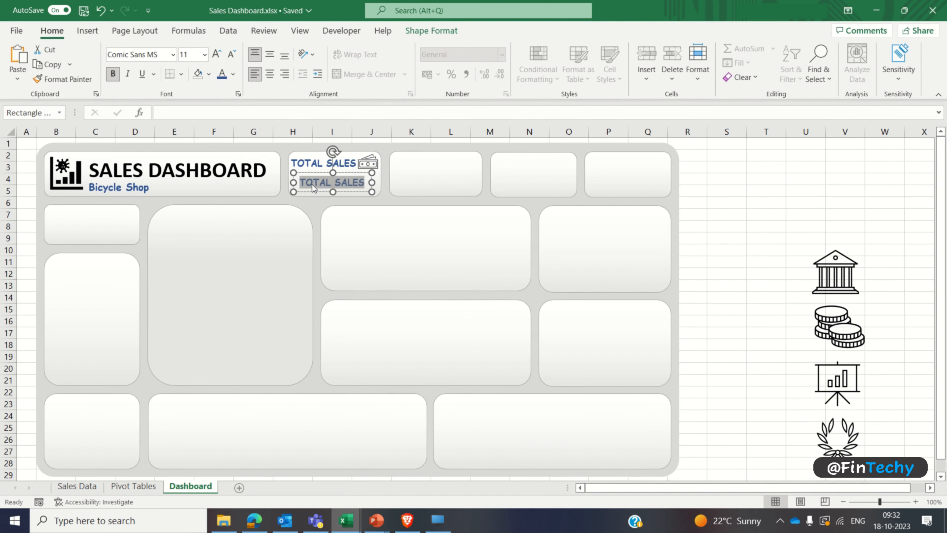
Step: Set the copied TOTAL SALES text to Calibri (Body) at 18 pt and widen its text box to span the card
{"action": "left_click", "coordinate": [174, 55]}
{"action": "left_click", "coordinate": [127, 101]}
{"action": "left_click", "coordinate": [188, 54]}
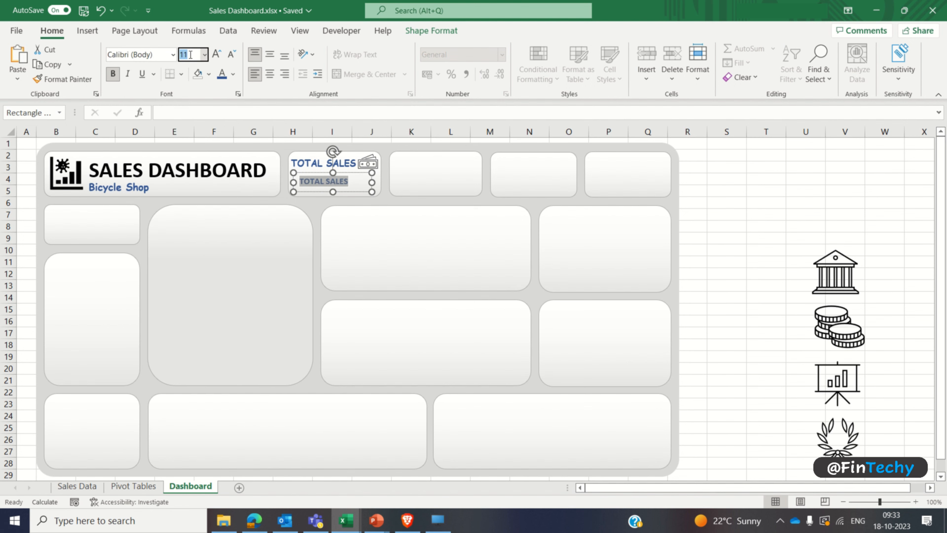
{"action": "type", "text": "18"}
{"action": "key", "text": "Return"}
{"action": "left_click_drag", "start_coordinate": [371, 192], "coordinate": [382, 193]}
{"action": "left_click_drag", "start_coordinate": [293, 194], "coordinate": [283, 195]}
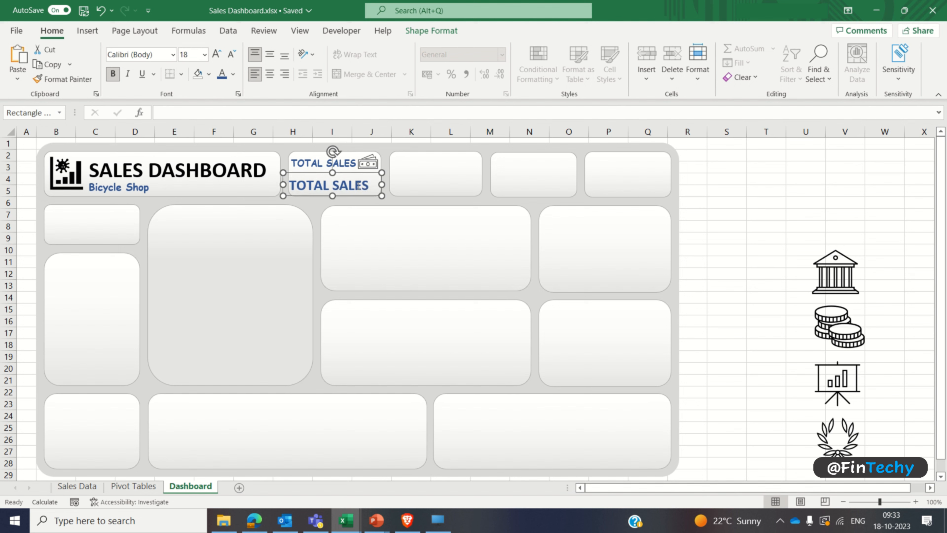
{"action": "left_click_drag", "start_coordinate": [380, 184], "coordinate": [386, 184]}
Step: Clear the text of the lower copied box in the TOTAL SALES card and link it to ='Pivot Tables'!B3
{"action": "key", "text": "ctrl+a"}
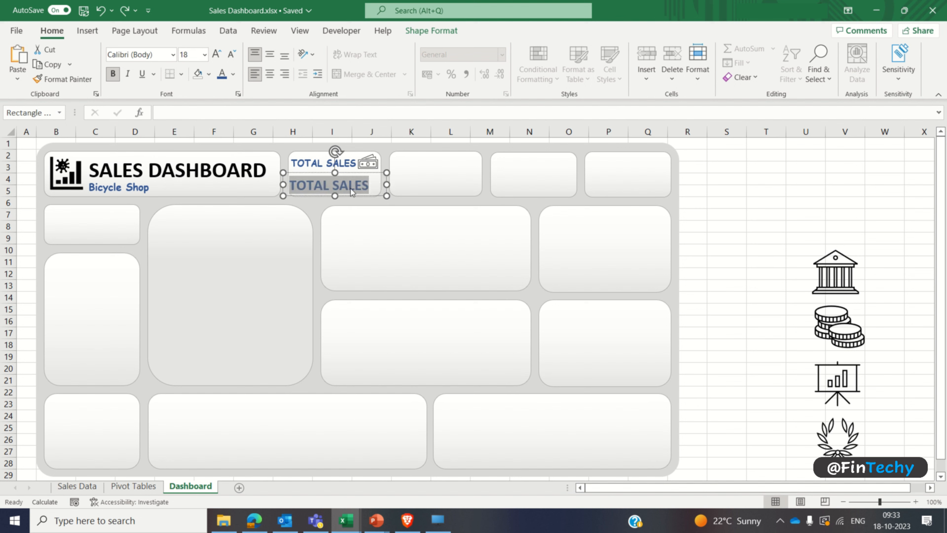
{"action": "key", "text": "Delete"}
{"action": "left_click", "coordinate": [327, 172]}
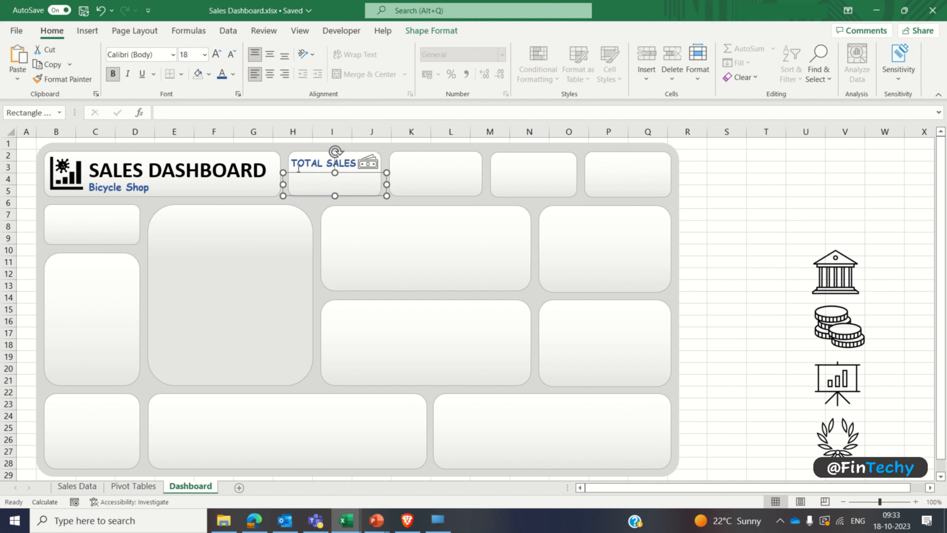
{"action": "left_click", "coordinate": [248, 115]}
{"action": "type", "text": "="}
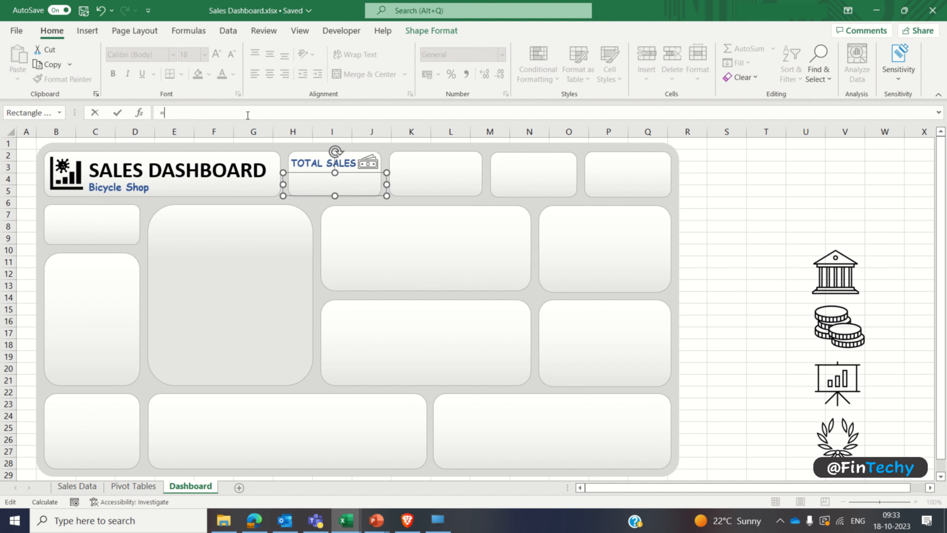
{"action": "left_click", "coordinate": [129, 487]}
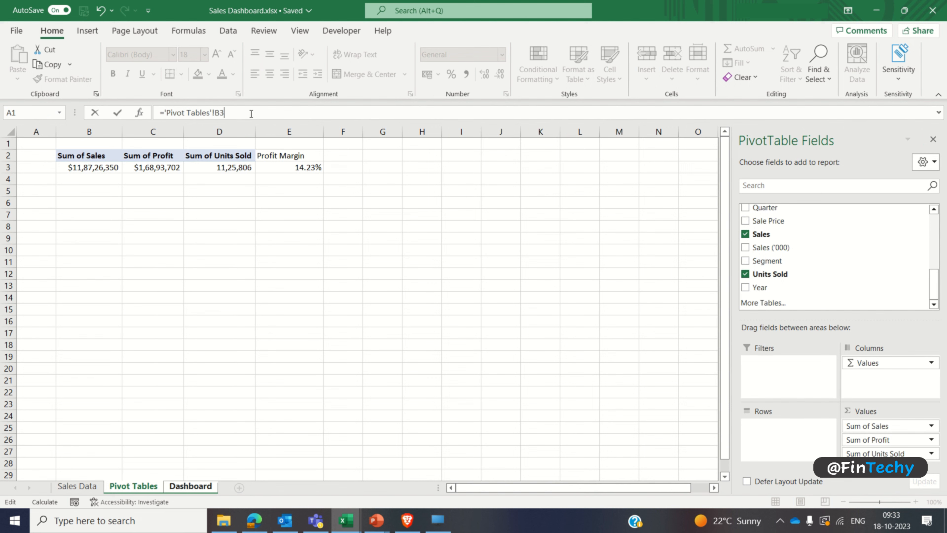
{"action": "key", "text": "Return"}
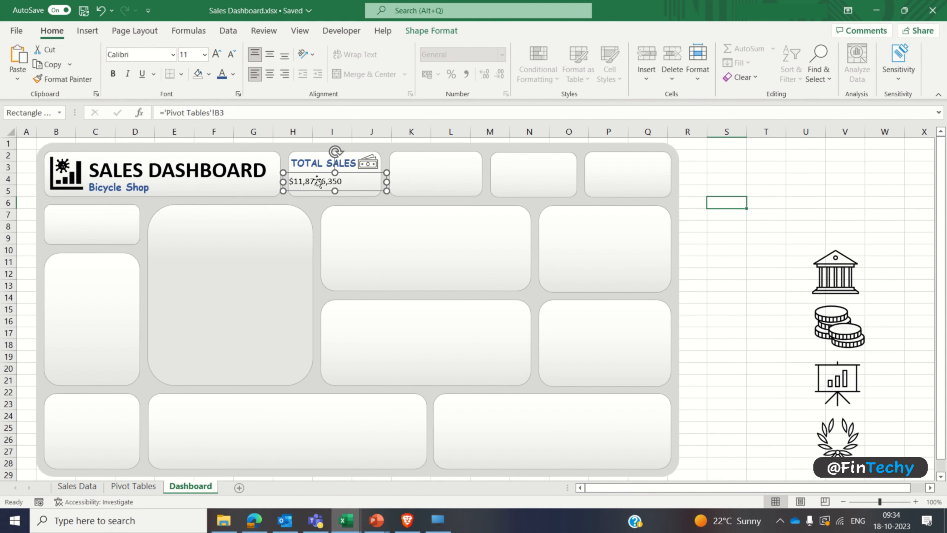
Step: Centre the linked total sales value, make it bold at 18 pt, and extend its text box downward to fit
{"action": "left_click", "coordinate": [271, 75]}
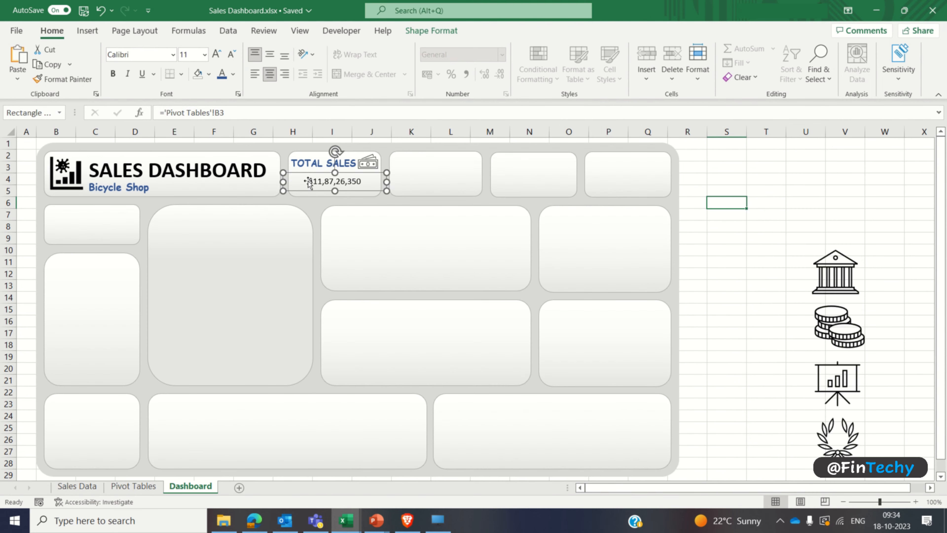
{"action": "key", "text": "ctrl+b"}
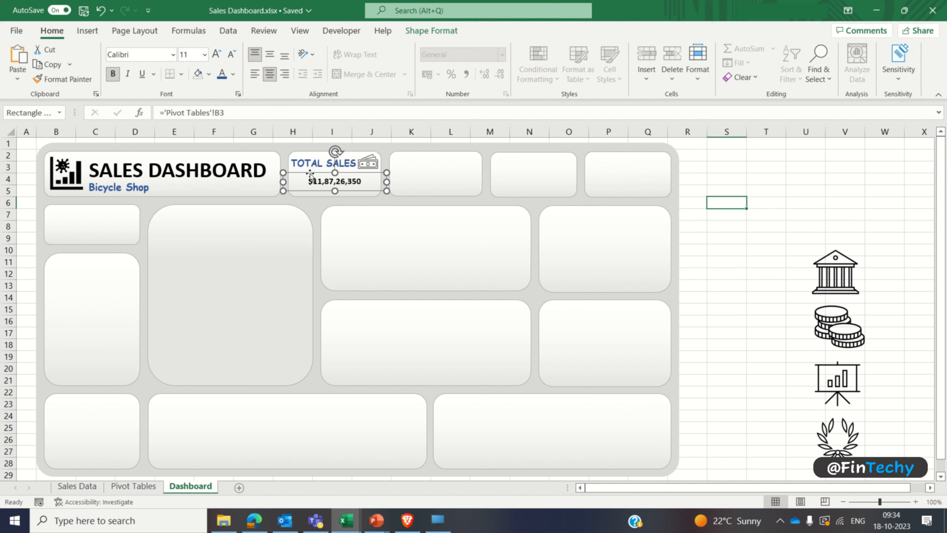
{"action": "left_click", "coordinate": [192, 56]}
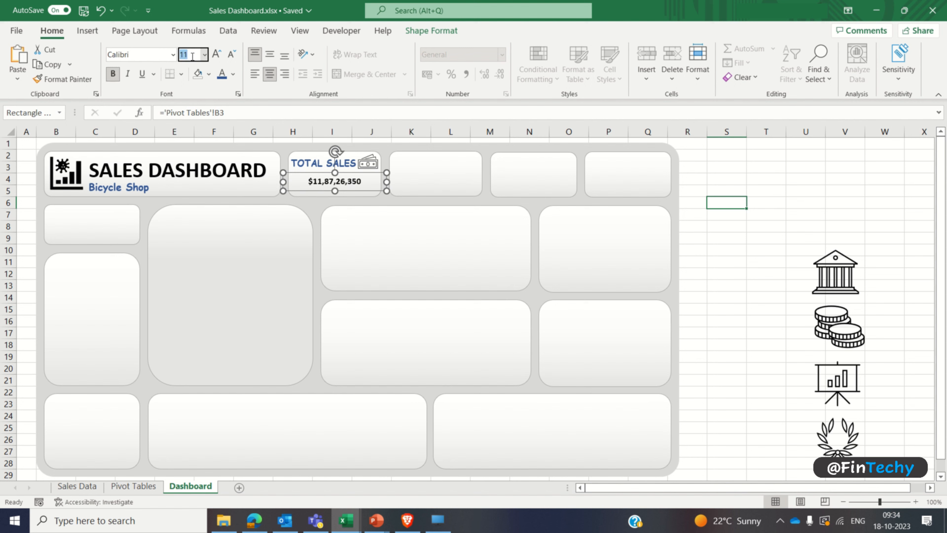
{"action": "type", "text": "18"}
{"action": "key", "text": "Return"}
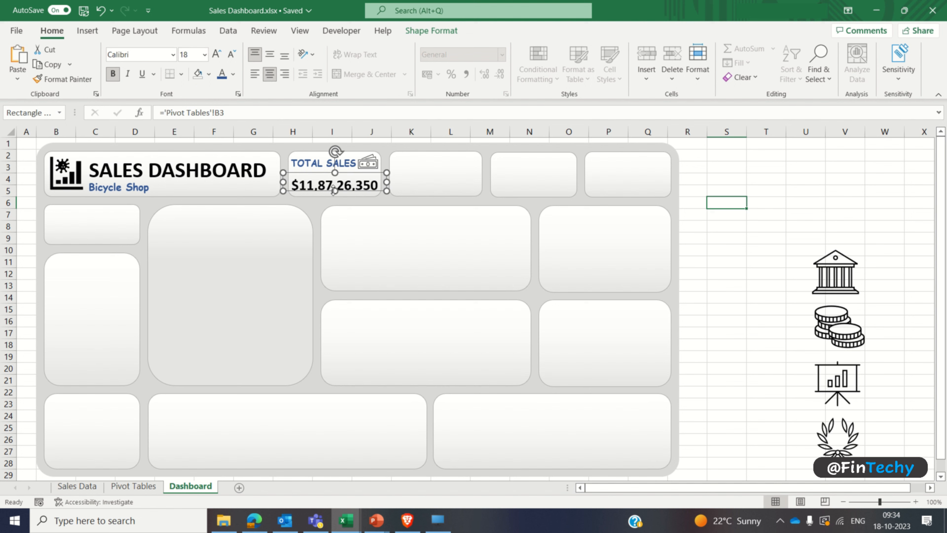
{"action": "left_click_drag", "start_coordinate": [334, 191], "coordinate": [334, 196]}
{"action": "left_click", "coordinate": [692, 175]}
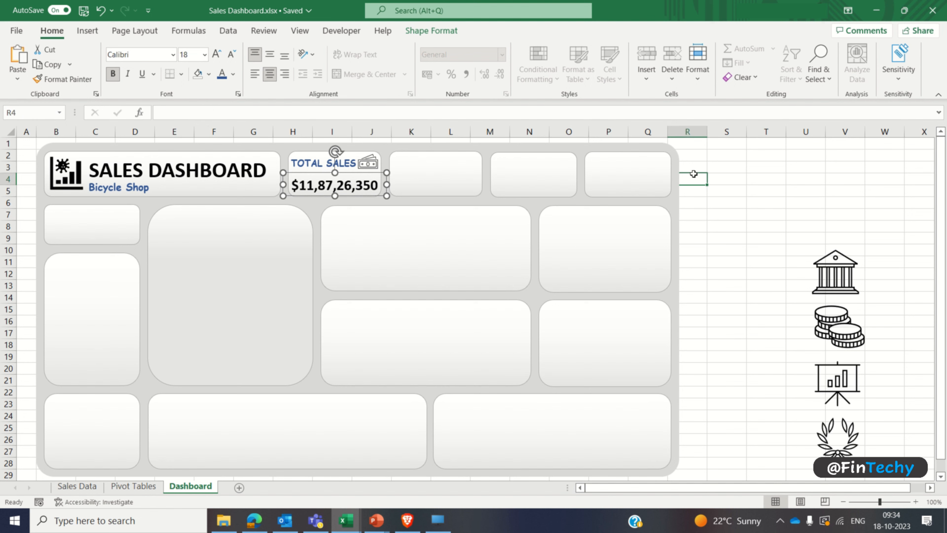
{"action": "left_click", "coordinate": [739, 225]}
Step: Copy the TOTAL SALES label and value boxes into the second card and change the copied label to PROFIT ($)
{"action": "left_click", "coordinate": [319, 164]}
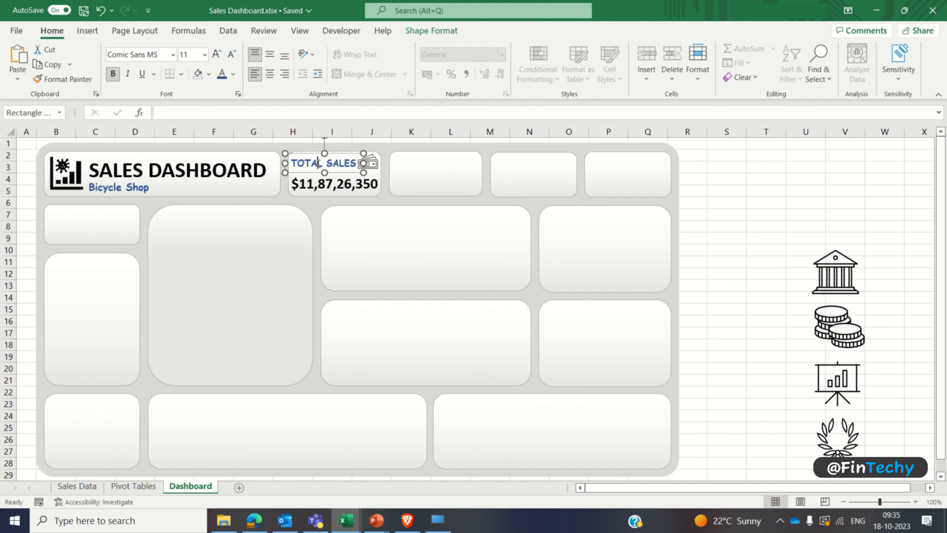
{"action": "left_click", "coordinate": [315, 184], "text": "shift"}
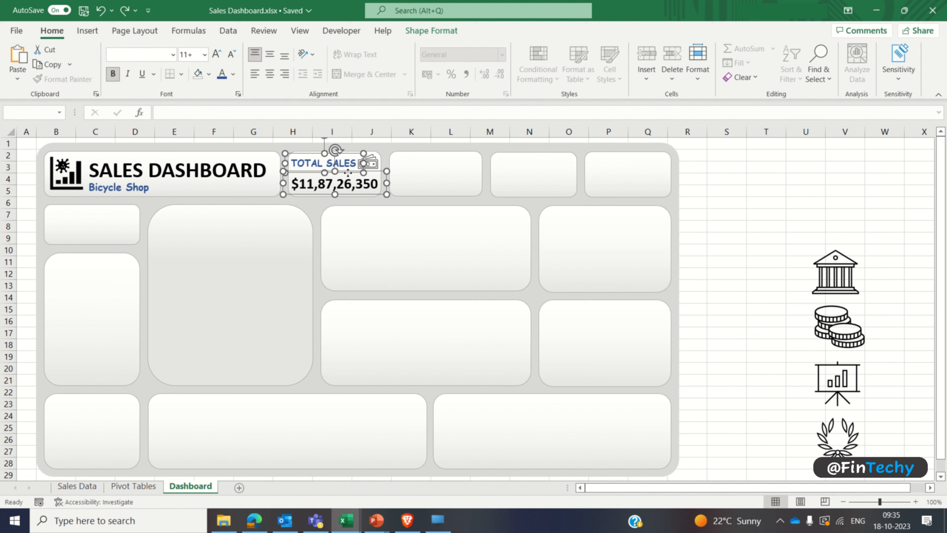
{"action": "left_click_drag", "start_coordinate": [348, 173], "coordinate": [664, 240]}
{"action": "type", "text": "PRO"}
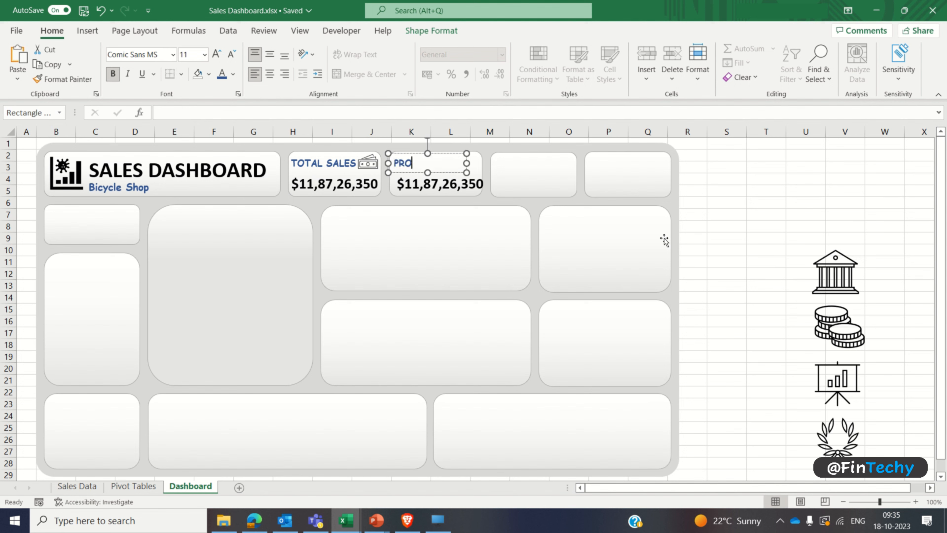
{"action": "type", "text": "FIT ($)"}
{"action": "left_click", "coordinate": [687, 202]}
Step: Link the value box in the PROFIT ($) card to ='Pivot Tables'!C3
{"action": "left_click", "coordinate": [442, 186]}
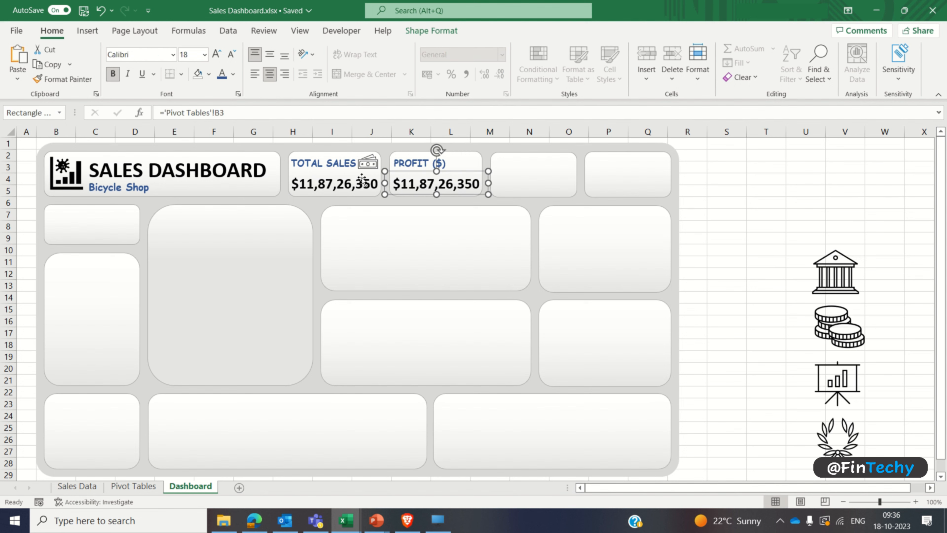
{"action": "left_click", "coordinate": [274, 115]}
{"action": "left_click", "coordinate": [119, 485]}
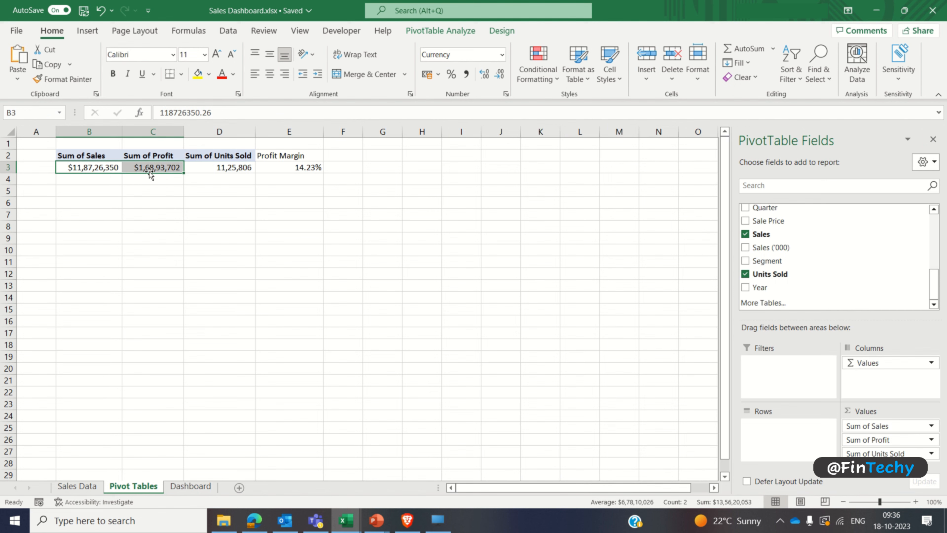
{"action": "left_click", "coordinate": [190, 486]}
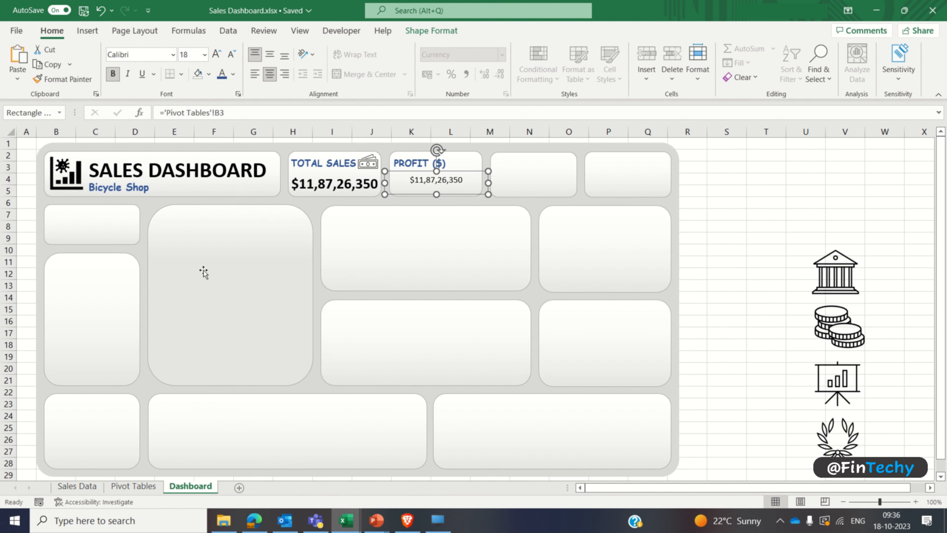
{"action": "left_click", "coordinate": [222, 112]}
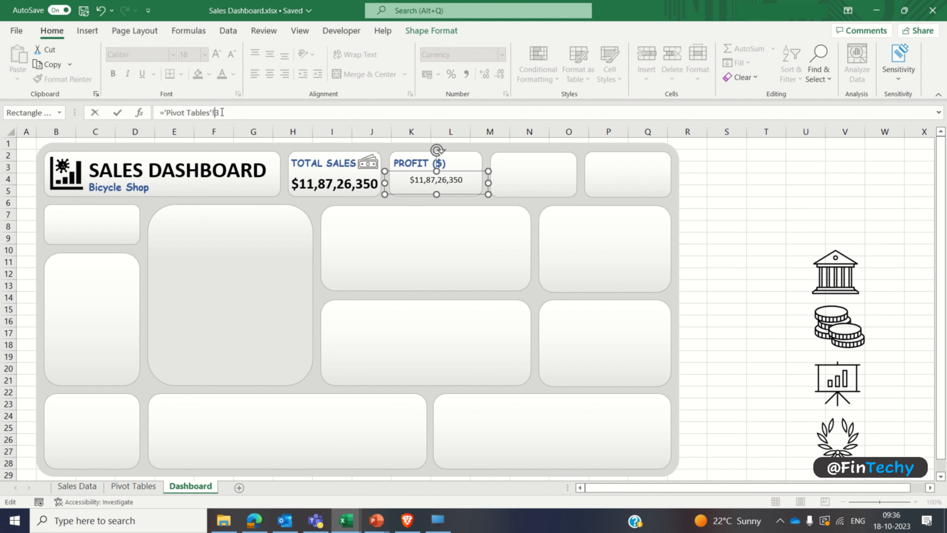
{"action": "type", "text": "C"}
{"action": "key", "text": "Return"}
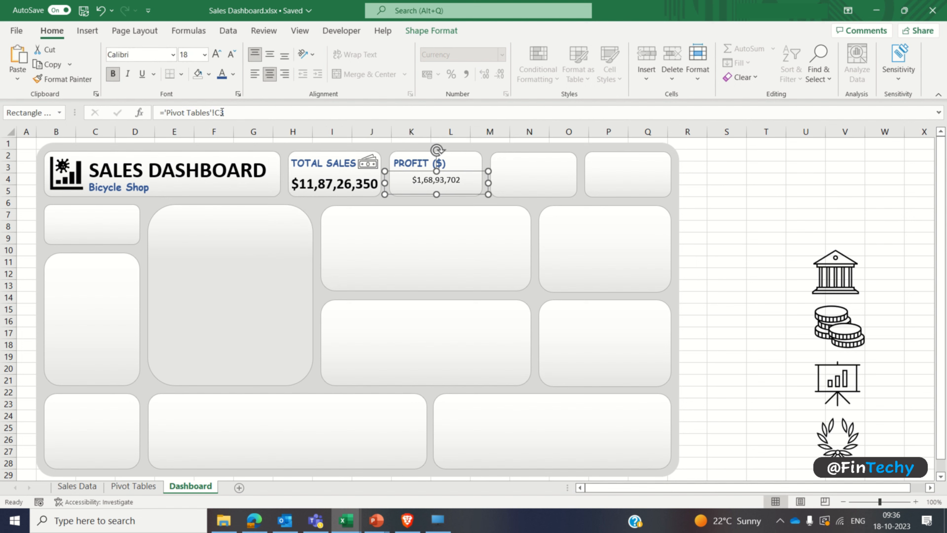
Step: Make the PROFIT ($) value bold and set its font size to 18 pt
{"action": "left_click", "coordinate": [113, 73]}
{"action": "left_click", "coordinate": [197, 57]}
{"action": "type", "text": "18"}
{"action": "key", "text": "Return"}
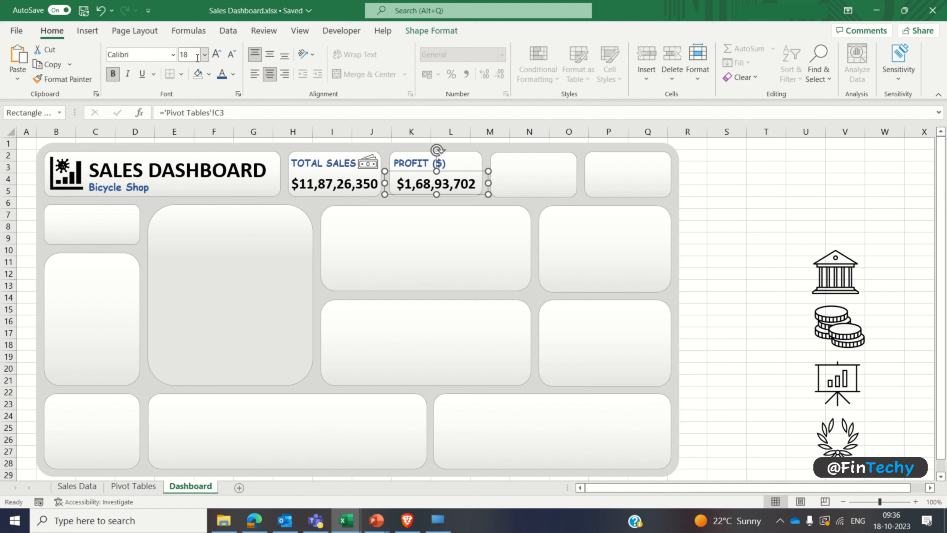
{"action": "left_click", "coordinate": [717, 215]}
Step: Bring the bank building icon to the front and move it into the PROFIT ($) card
{"action": "right_click", "coordinate": [830, 276]}
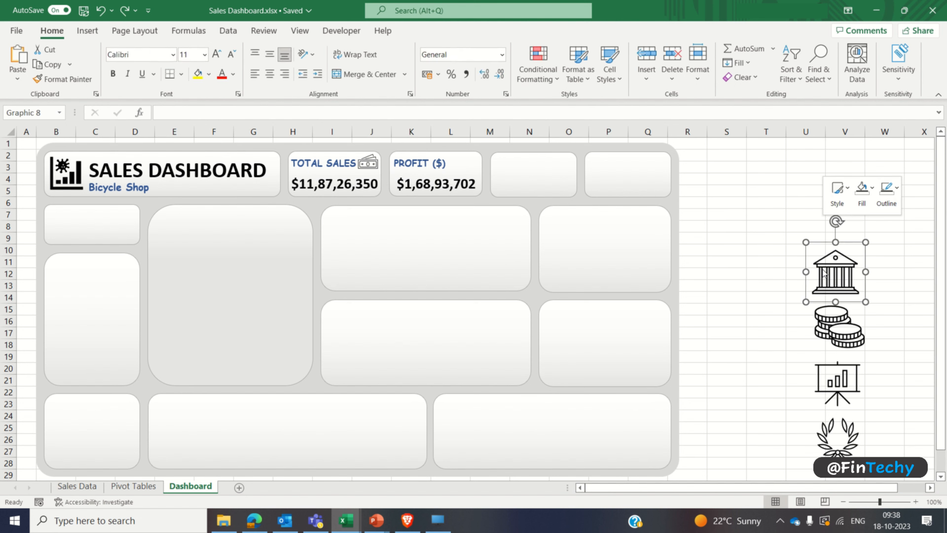
{"action": "left_click", "coordinate": [847, 365]}
{"action": "left_click", "coordinate": [772, 216]}
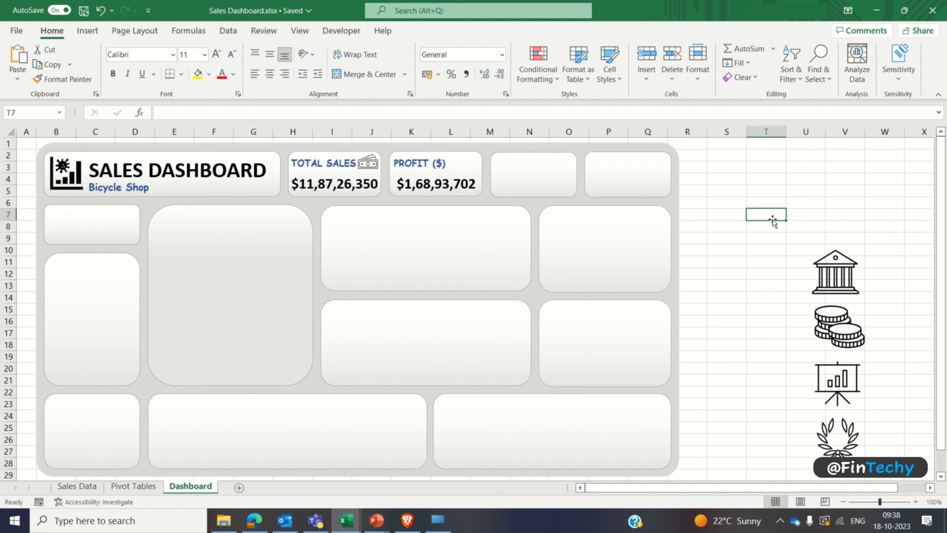
{"action": "left_click_drag", "start_coordinate": [828, 276], "coordinate": [456, 172]}
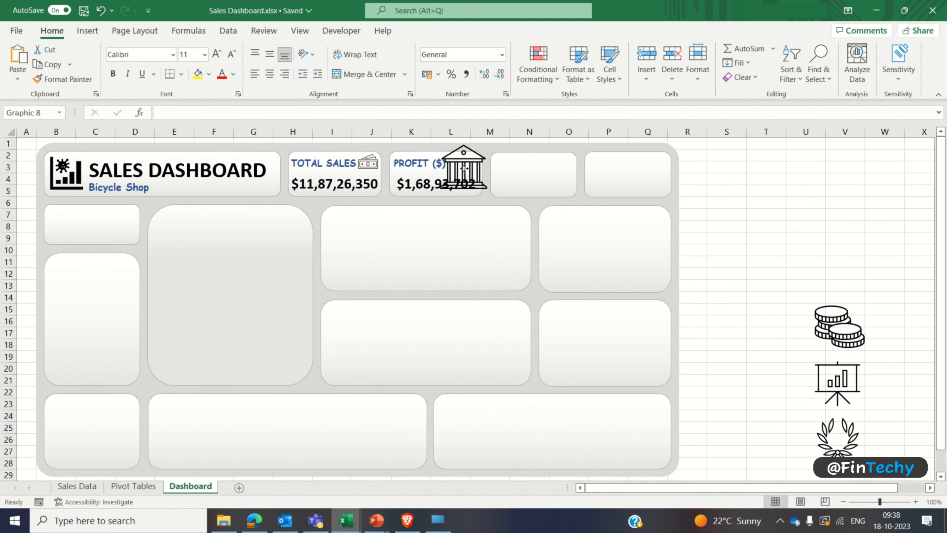
Step: Shrink the bank building icon and nudge it into place beside the PROFIT ($) label
{"action": "left_click_drag", "start_coordinate": [494, 197], "coordinate": [477, 179]}
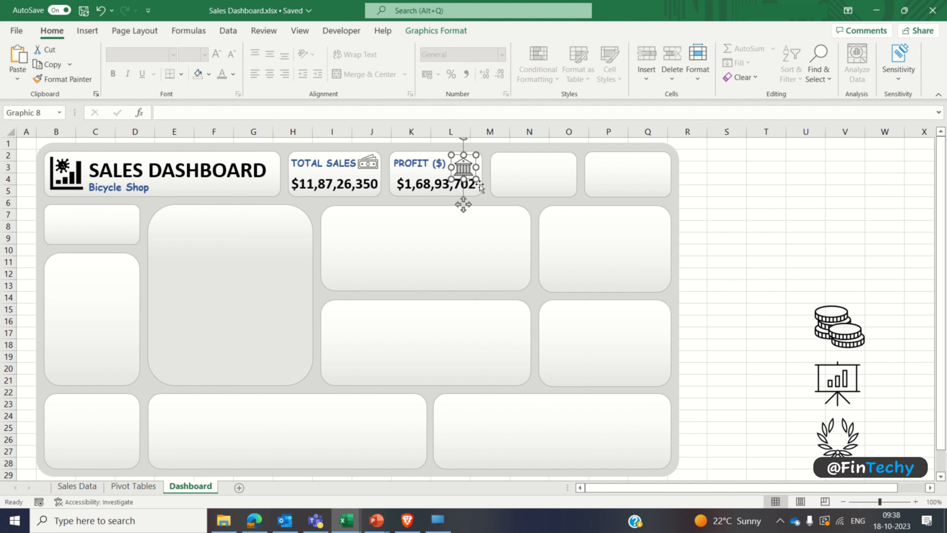
{"action": "key", "text": "Up"}
{"action": "key", "text": "Up"}
{"action": "key", "text": "Right"}
{"action": "key", "text": "Right"}
{"action": "key", "text": "Right"}
{"action": "key", "text": "Right"}
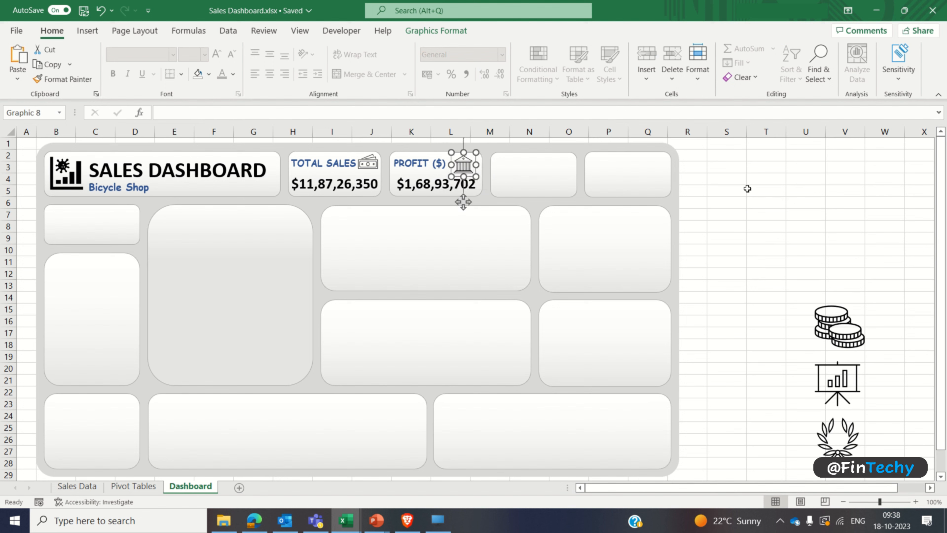
{"action": "key", "text": "Up"}
{"action": "left_click", "coordinate": [747, 189]}
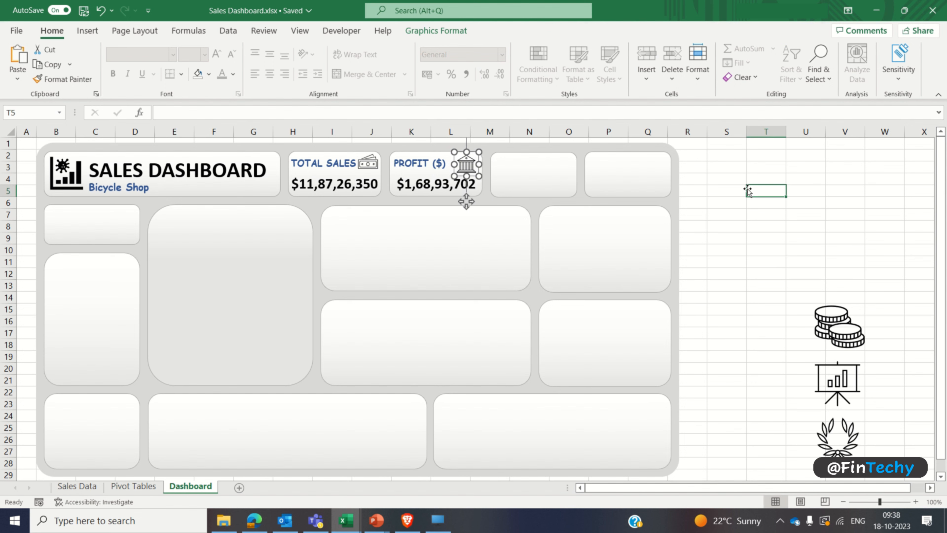
Step: Copy the PROFIT ($) label and value boxes into the third card and change the copied label to PROFIT (%)
{"action": "left_click", "coordinate": [415, 166]}
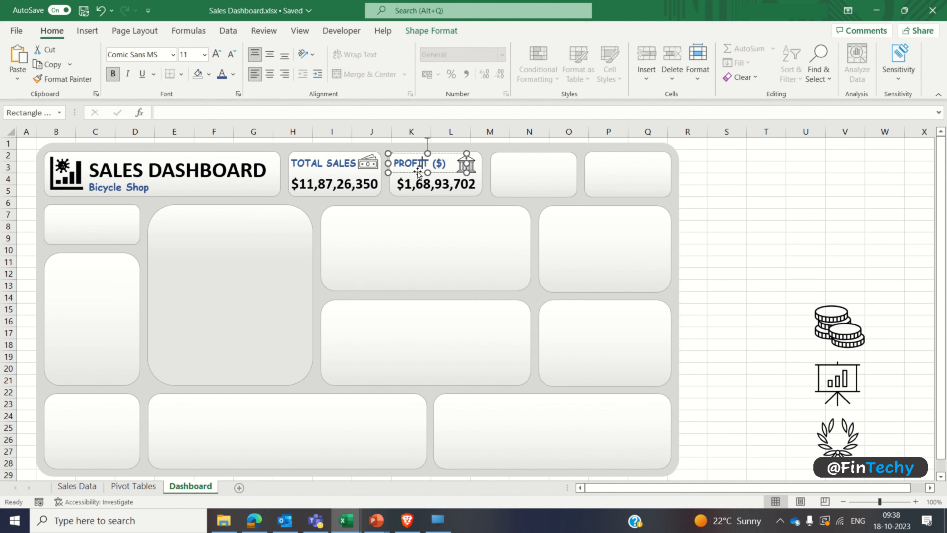
{"action": "left_click", "coordinate": [423, 183], "text": "shift"}
{"action": "left_click_drag", "start_coordinate": [423, 183], "coordinate": [525, 183]}
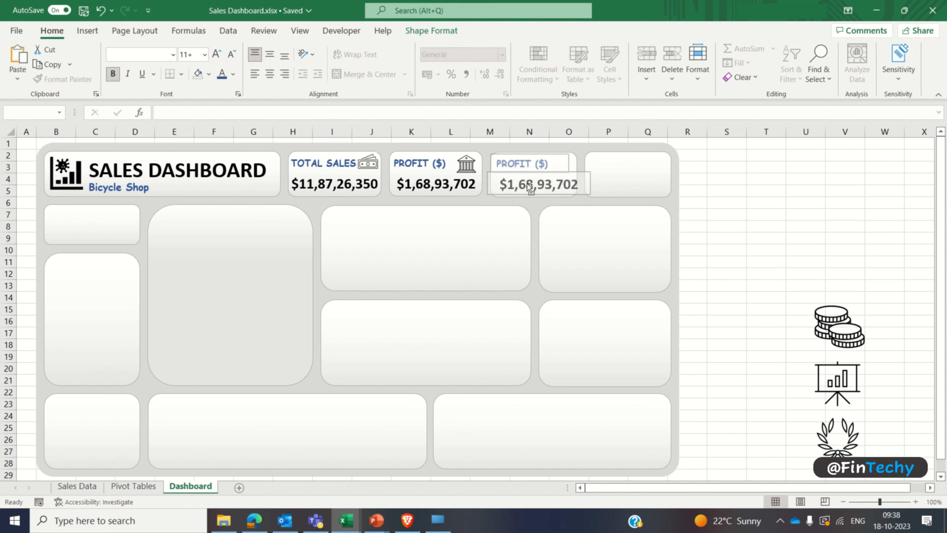
{"action": "left_click", "coordinate": [728, 179]}
{"action": "left_click", "coordinate": [545, 164]}
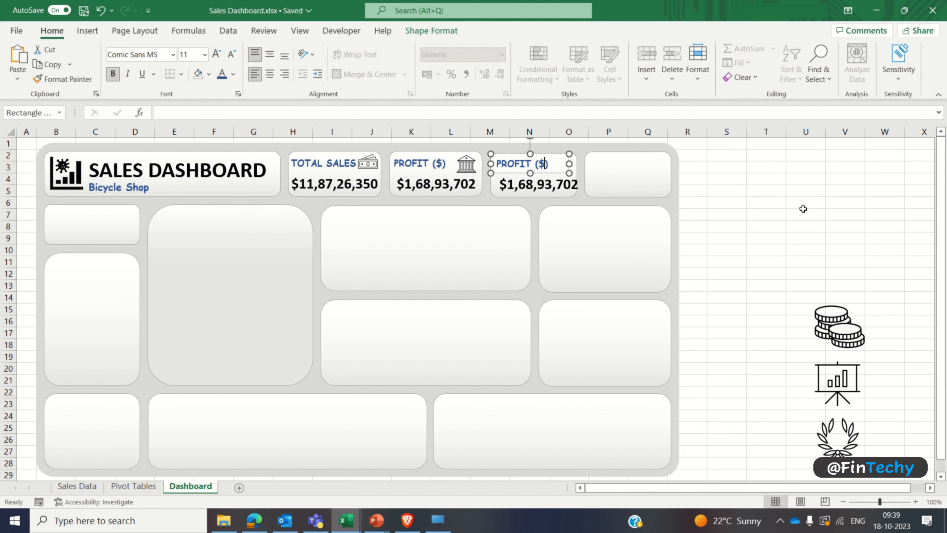
{"action": "left_click", "coordinate": [803, 208]}
Step: Narrow the PROFIT (%) card's value box to fit the card and link it to ='Pivot Tables'!E3
{"action": "left_click", "coordinate": [533, 193]}
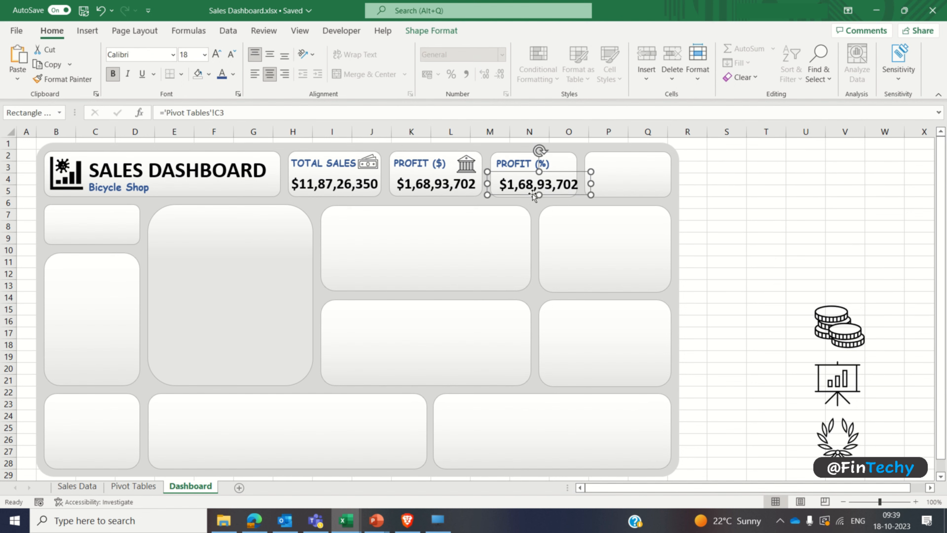
{"action": "left_click_drag", "start_coordinate": [591, 183], "coordinate": [581, 183]}
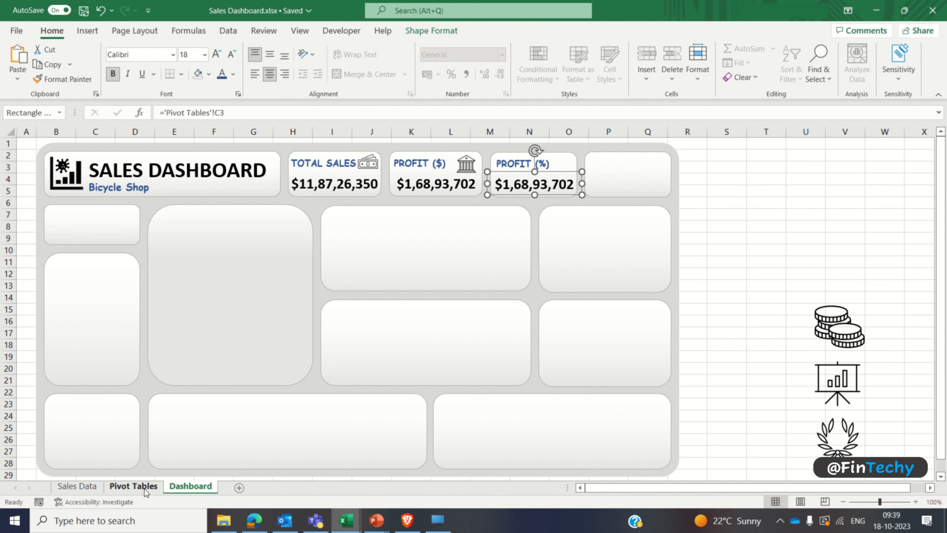
{"action": "left_click", "coordinate": [133, 486]}
{"action": "left_click", "coordinate": [190, 486]}
{"action": "left_click", "coordinate": [220, 113]}
{"action": "key", "text": "BackSpace"}
{"action": "type", "text": "E"}
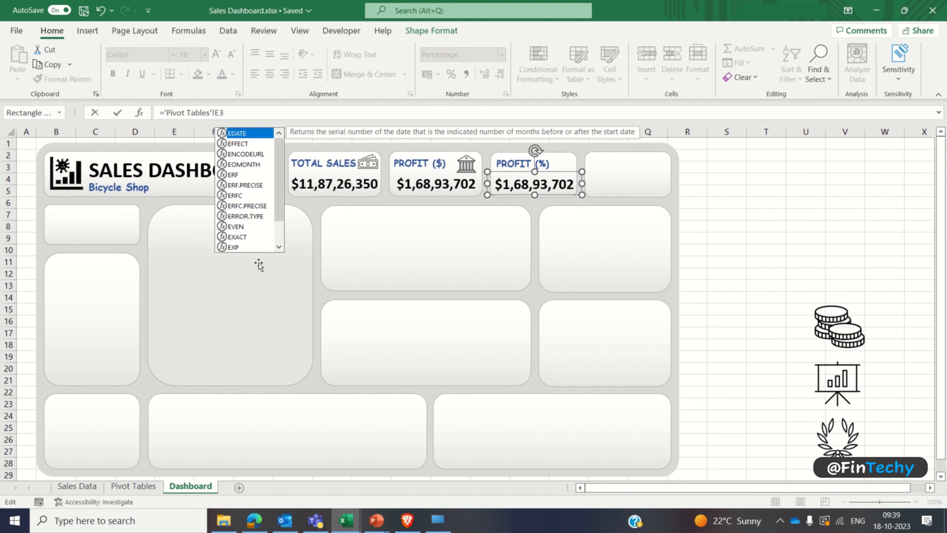
{"action": "key", "text": "Return"}
{"action": "left_click", "coordinate": [768, 236]}
Step: Make the PROFIT (%) value bold and set its font size to 18 pt
{"action": "left_click", "coordinate": [534, 186]}
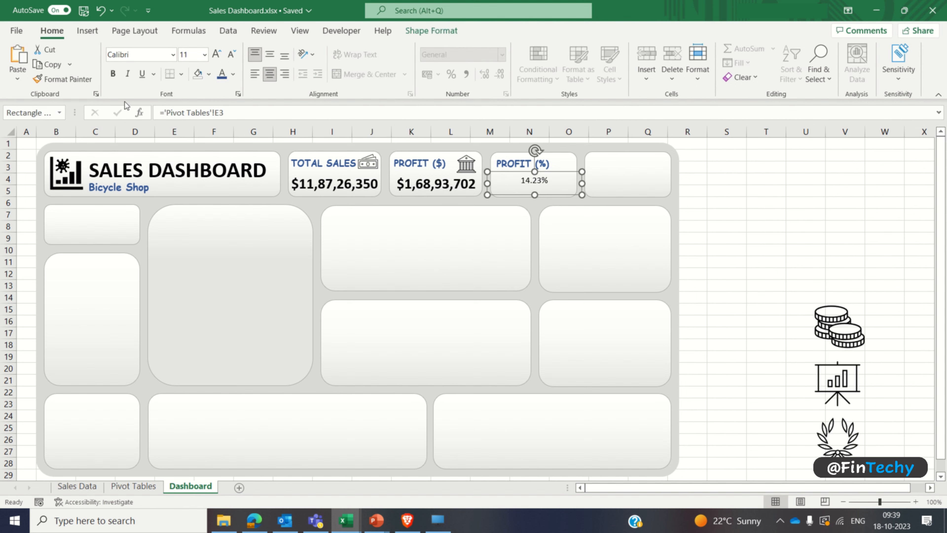
{"action": "left_click", "coordinate": [113, 74]}
{"action": "left_click", "coordinate": [194, 59]}
{"action": "type", "text": "18"}
{"action": "key", "text": "Return"}
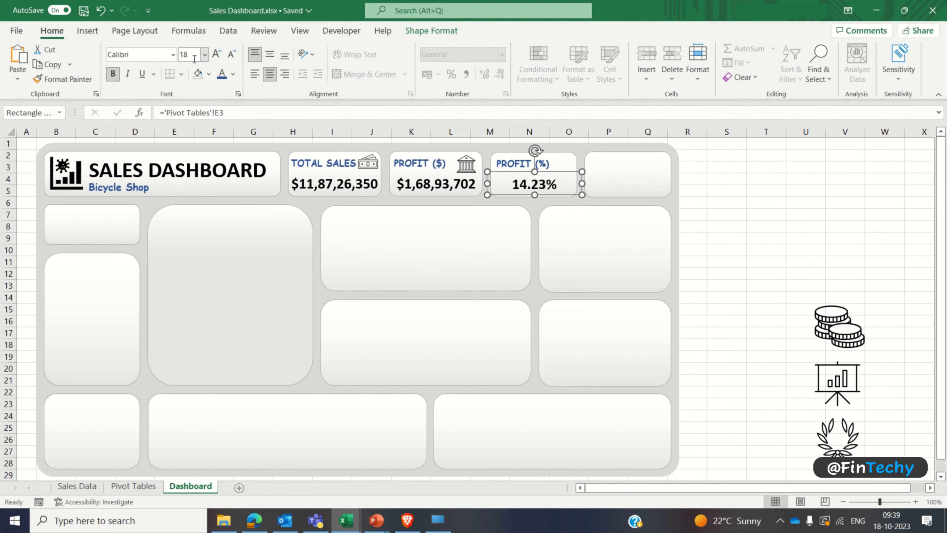
{"action": "left_click", "coordinate": [764, 201]}
Step: Bring the coin stack icon to the front, move it beside the PROFIT (%) label and shrink it to fit
{"action": "right_click", "coordinate": [830, 323]}
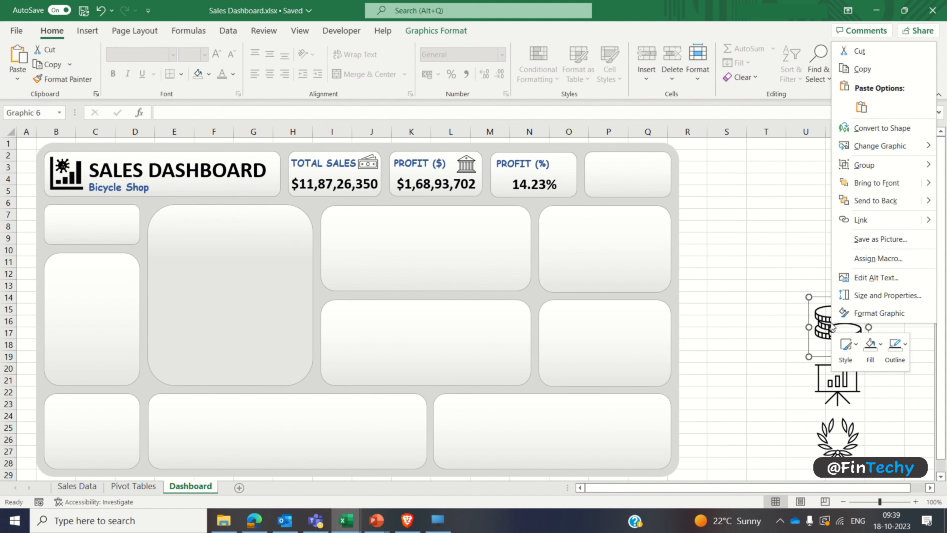
{"action": "left_click", "coordinate": [871, 186]}
{"action": "left_click_drag", "start_coordinate": [828, 326], "coordinate": [556, 167]}
{"action": "left_click_drag", "start_coordinate": [594, 197], "coordinate": [578, 179]}
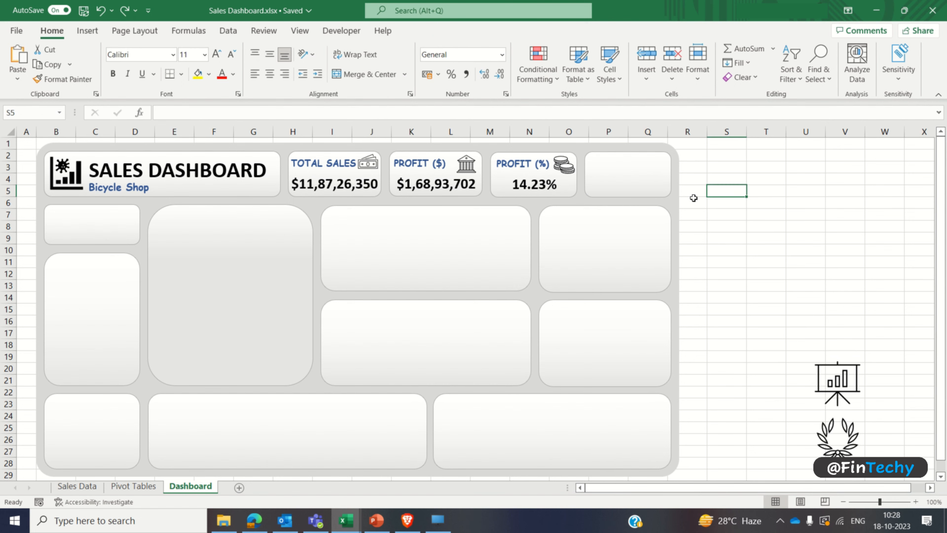
Step: Copy the PROFIT (%) label and value boxes into the empty fourth card
{"action": "left_click", "coordinate": [520, 165]}
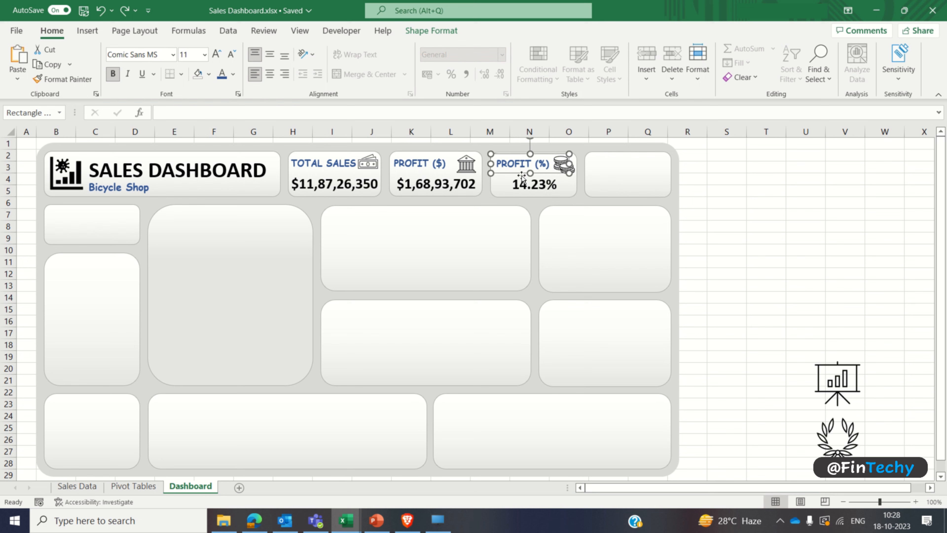
{"action": "left_click", "coordinate": [553, 186], "text": "ctrl"}
{"action": "left_click_drag", "start_coordinate": [553, 188], "coordinate": [644, 190]}
{"action": "left_click", "coordinate": [727, 178]}
Step: Change the copied label in the fourth card to UNITS SOLD and nudge it slightly left
{"action": "left_click", "coordinate": [609, 165]}
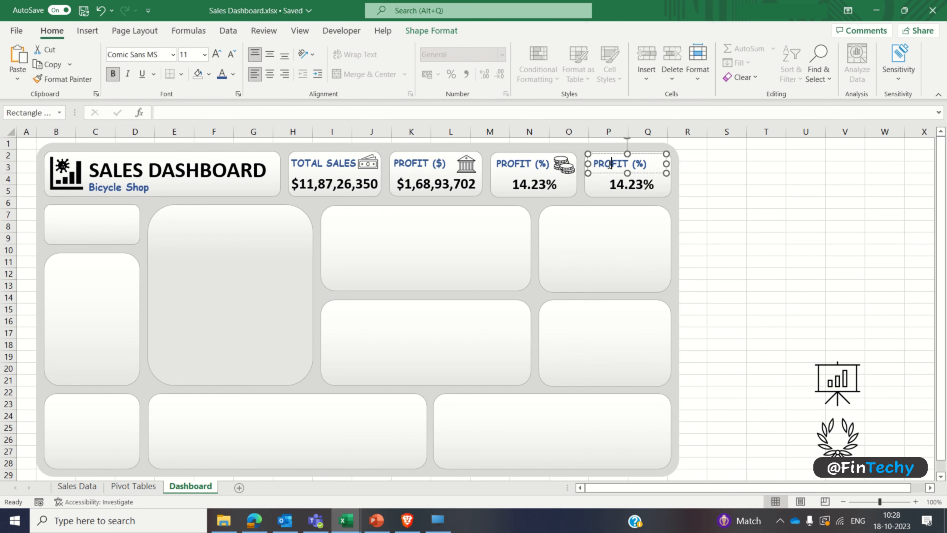
{"action": "key", "text": "ctrl+a"}
{"action": "type", "text": "UNITS SOL"}
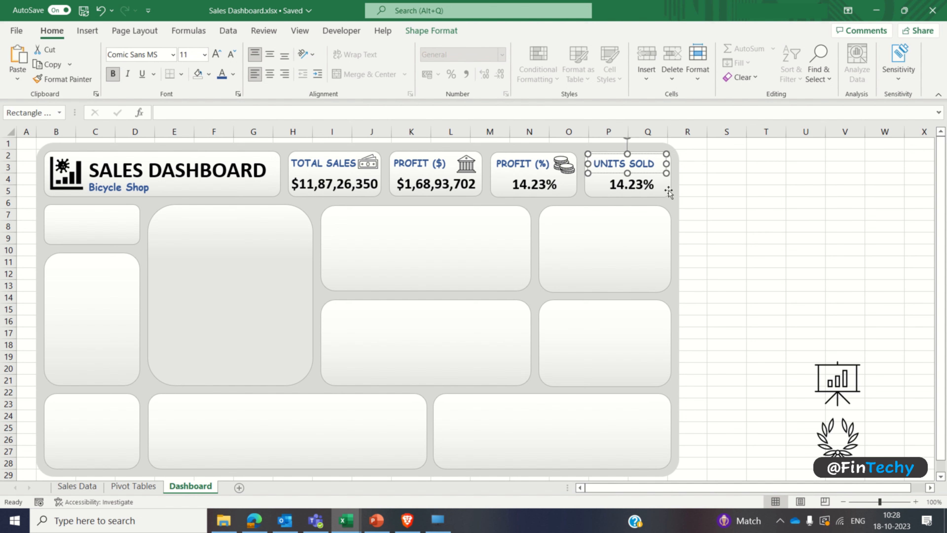
{"action": "key", "text": "Escape"}
{"action": "key", "text": "Left"}
{"action": "key", "text": "Left"}
{"action": "key", "text": "Left"}
{"action": "key", "text": "Left"}
{"action": "key", "text": "Left"}
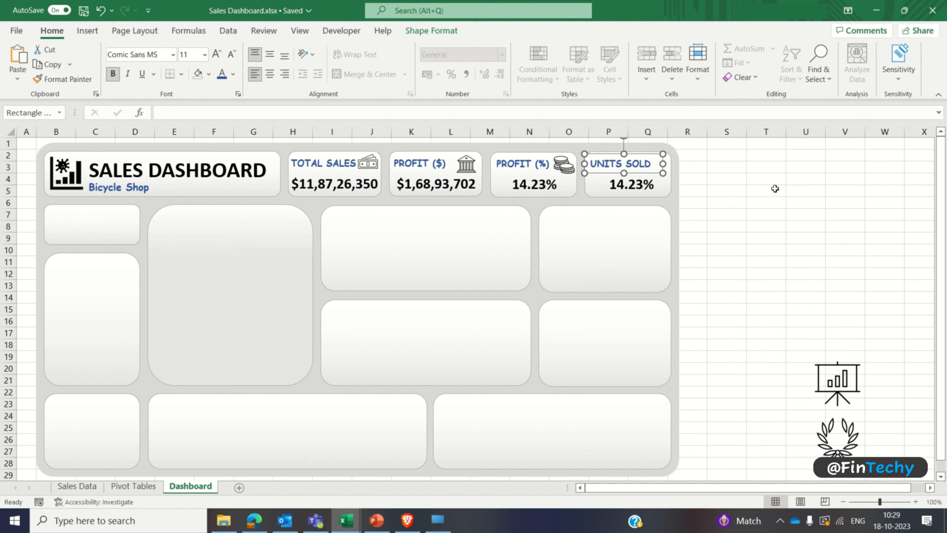
{"action": "left_click", "coordinate": [775, 189]}
Step: Link the UNITS SOLD card's value box to the units sold total with ='Pivot Tables'!D3
{"action": "left_click", "coordinate": [642, 193]}
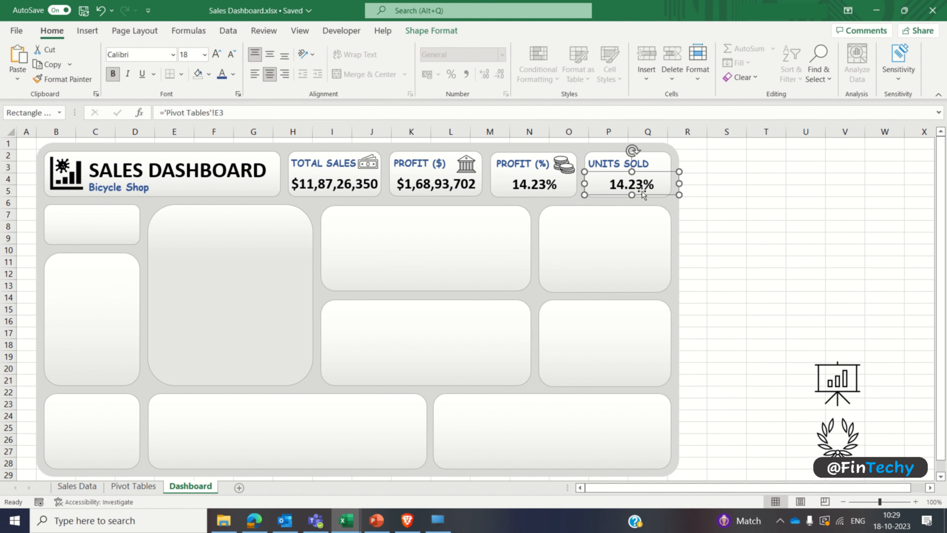
{"action": "left_click", "coordinate": [142, 487]}
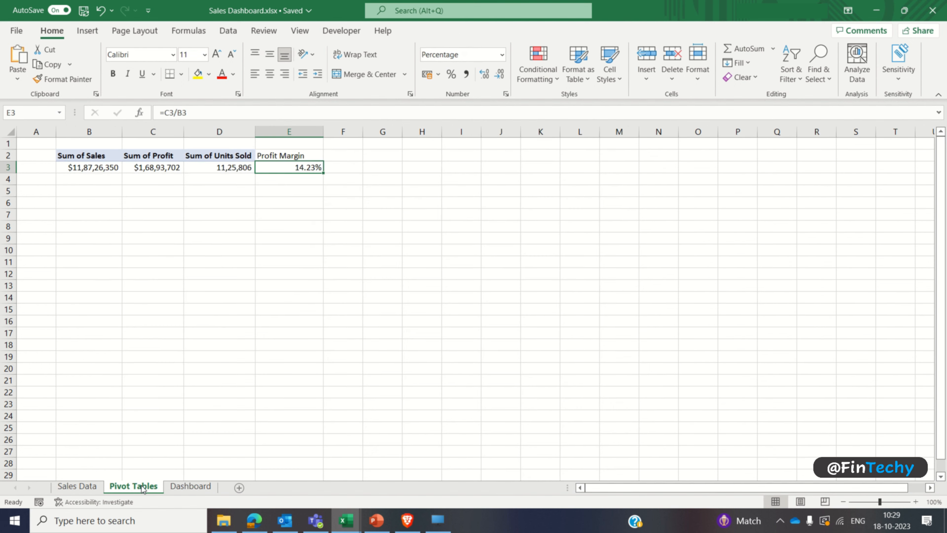
{"action": "left_click", "coordinate": [216, 169]}
{"action": "left_click", "coordinate": [221, 228]}
{"action": "left_click", "coordinate": [181, 487]}
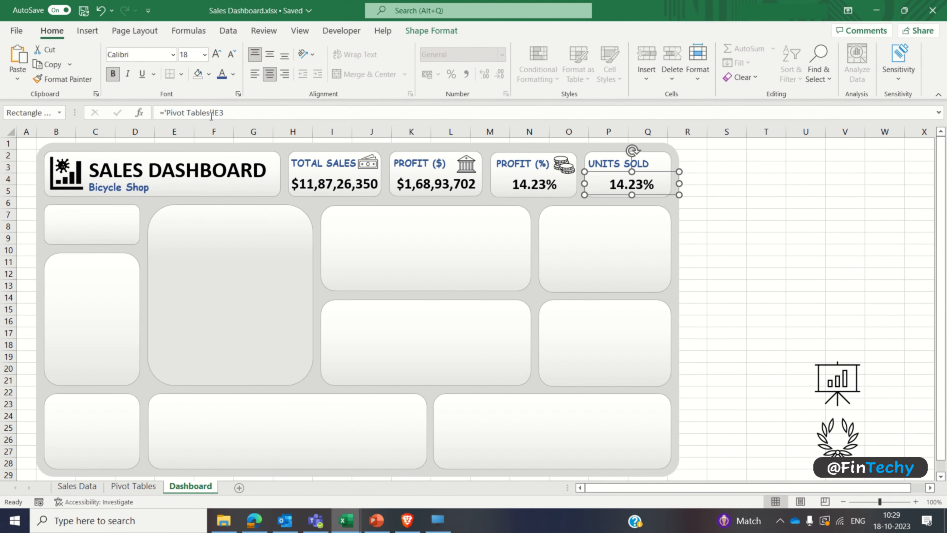
{"action": "left_click", "coordinate": [219, 113]}
{"action": "key", "text": "BackSpace"}
{"action": "type", "text": "D"}
{"action": "key", "text": "Return"}
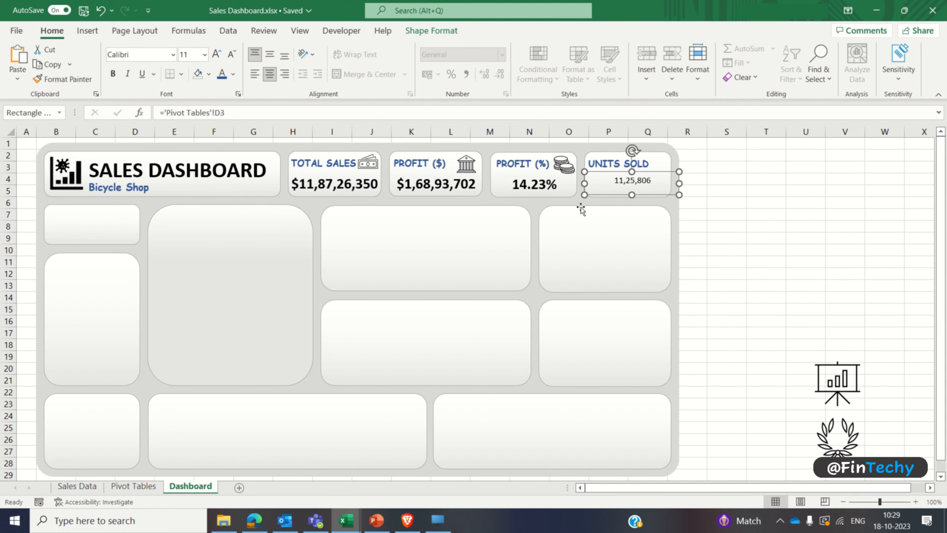
Step: Make the UNITS SOLD value 18 pt bold and narrow its box to the card's edge
{"action": "left_click", "coordinate": [190, 55]}
{"action": "type", "text": "18"}
{"action": "key", "text": "Return"}
{"action": "key", "text": "ctrl+b"}
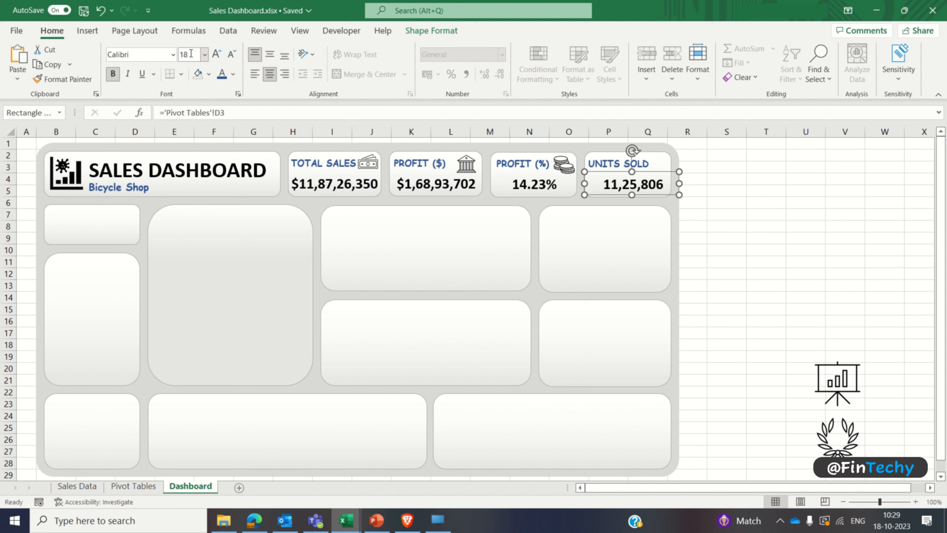
{"action": "left_click_drag", "start_coordinate": [679, 184], "coordinate": [670, 182]}
{"action": "left_click", "coordinate": [767, 214]}
Step: Bring the presentation chart icon to the front, move it beside the UNITS SOLD label and shrink it to fit
{"action": "left_click", "coordinate": [838, 373]}
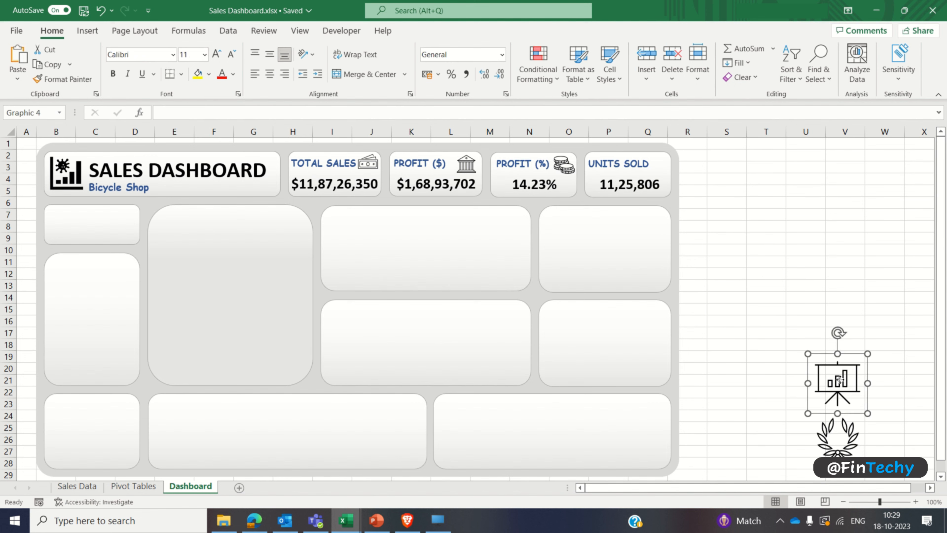
{"action": "right_click", "coordinate": [842, 381]}
{"action": "left_click", "coordinate": [788, 246]}
{"action": "left_click_drag", "start_coordinate": [834, 369], "coordinate": [658, 153]}
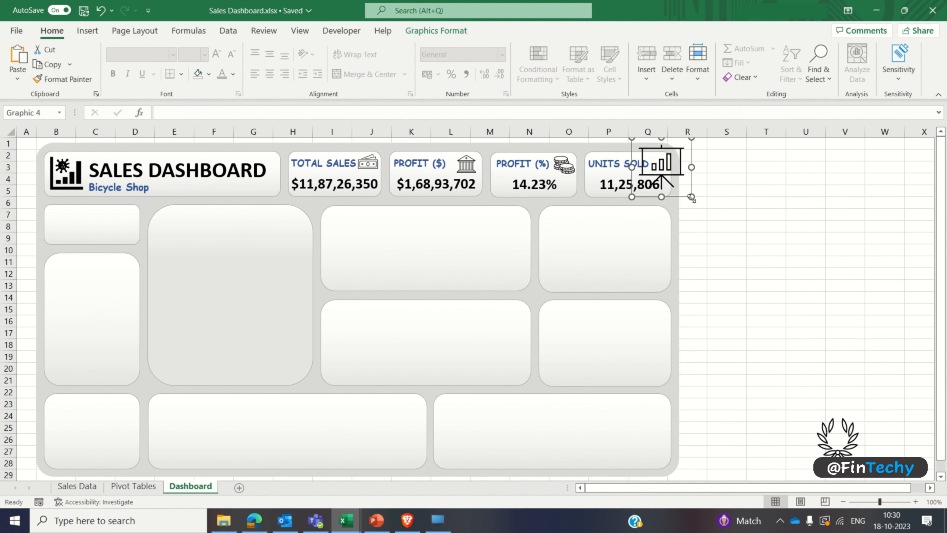
{"action": "left_click_drag", "start_coordinate": [692, 198], "coordinate": [673, 178]}
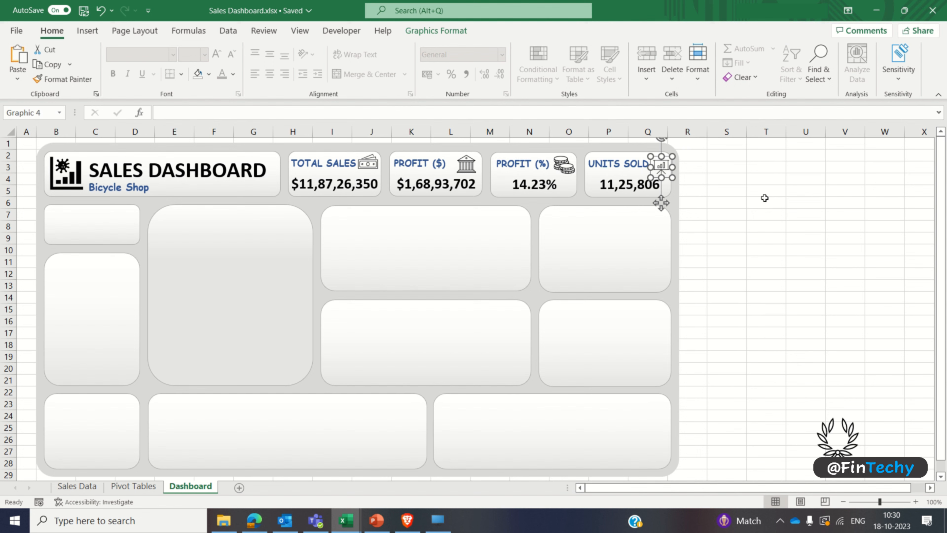
{"action": "left_click", "coordinate": [765, 200]}
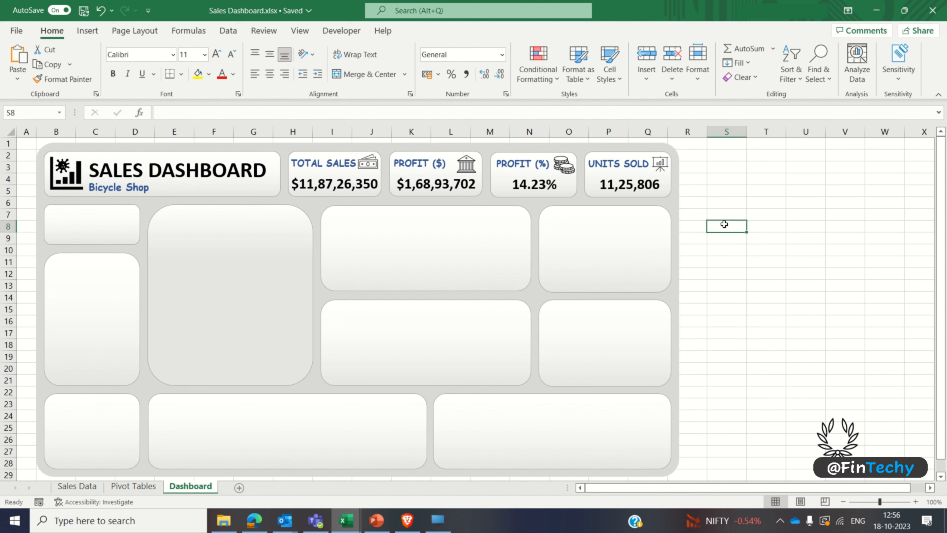
Step: Insert a PivotTable at cell H2 of the Pivot Tables sheet, using the whole Sales Data table (Table3) as source
{"action": "left_click", "coordinate": [603, 243]}
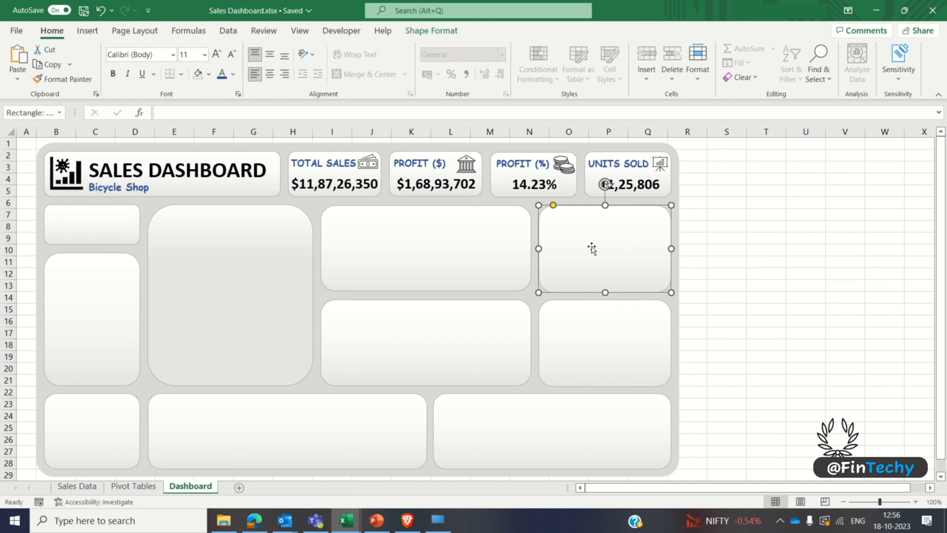
{"action": "left_click", "coordinate": [147, 486]}
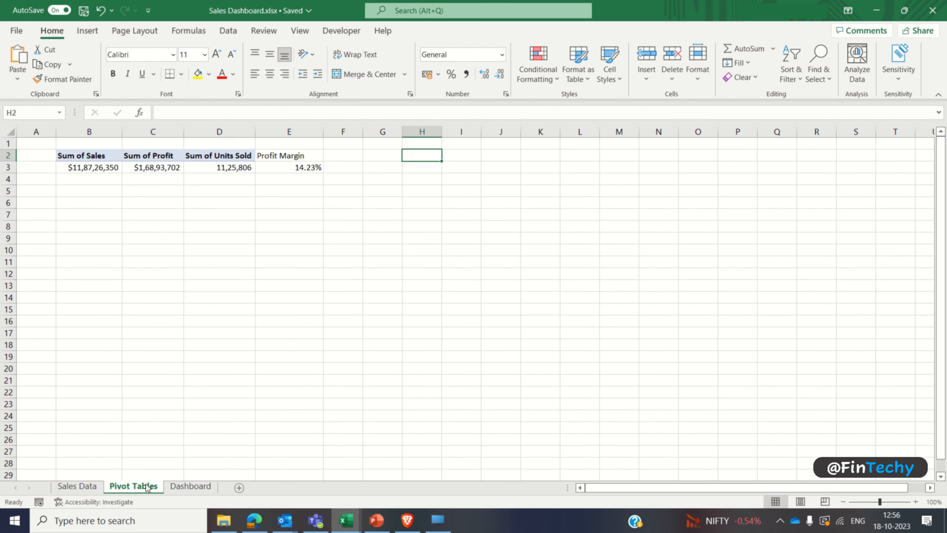
{"action": "left_click", "coordinate": [84, 33]}
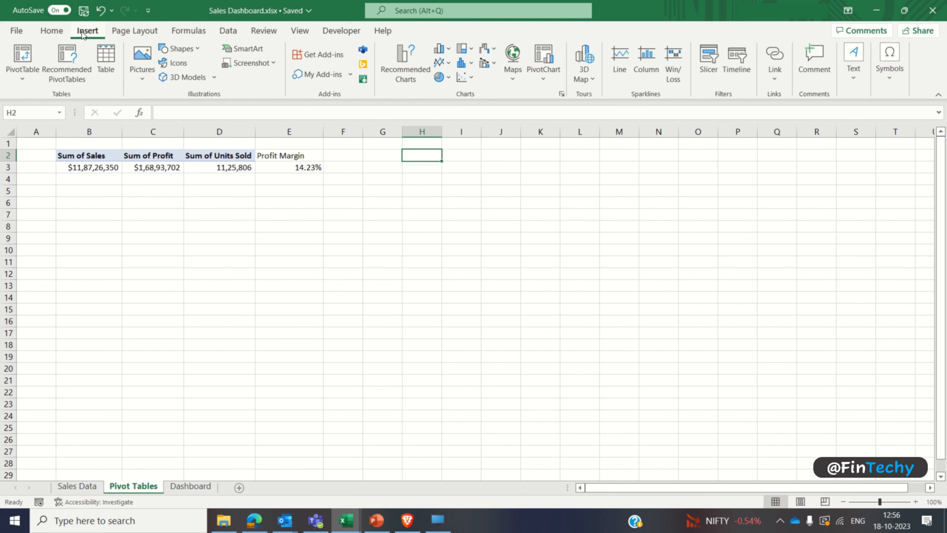
{"action": "left_click", "coordinate": [28, 53]}
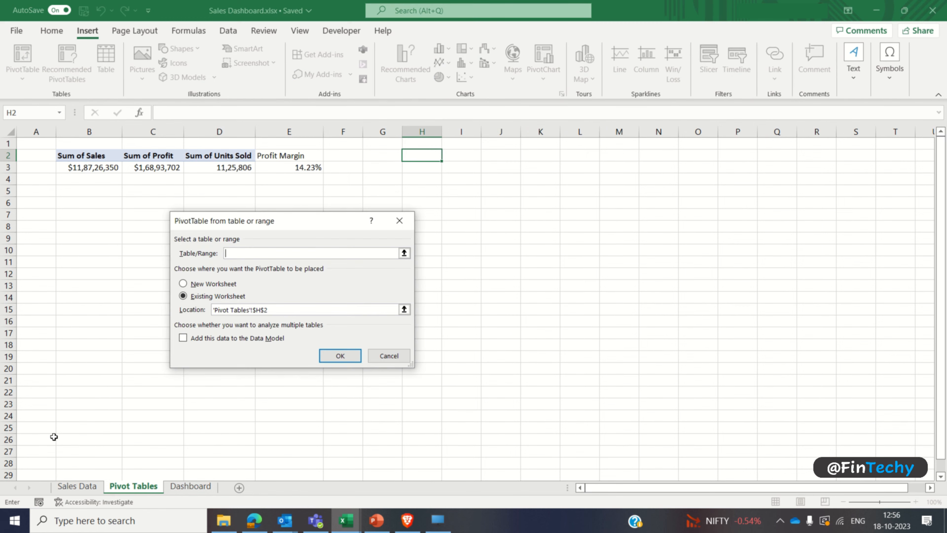
{"action": "left_click", "coordinate": [67, 487]}
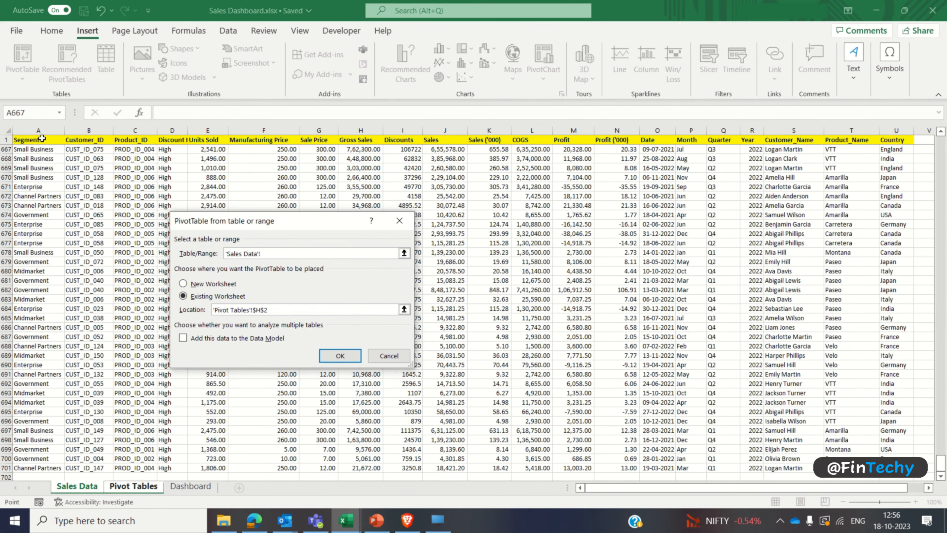
{"action": "left_click", "coordinate": [41, 139]}
{"action": "key", "text": "ctrl+shift+Right"}
{"action": "key", "text": "ctrl+shift+Down"}
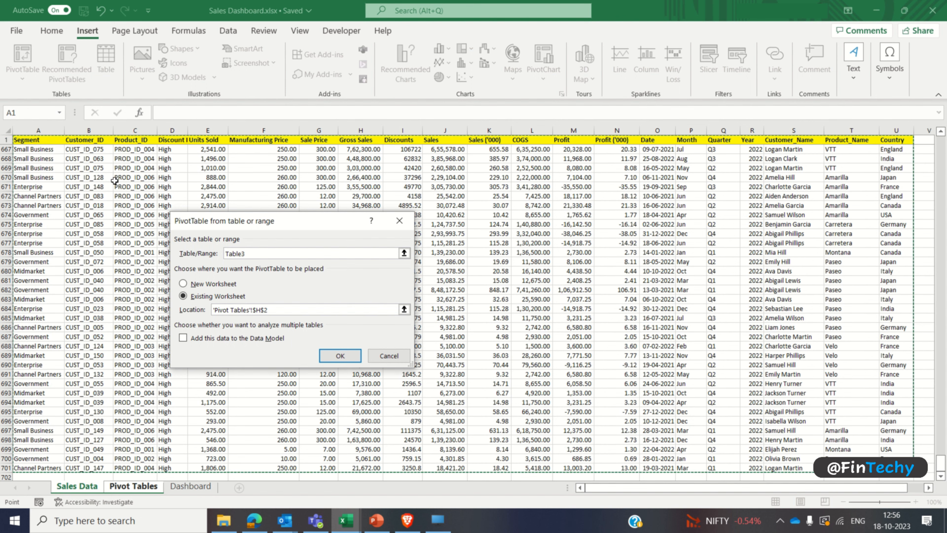
{"action": "left_click", "coordinate": [331, 359]}
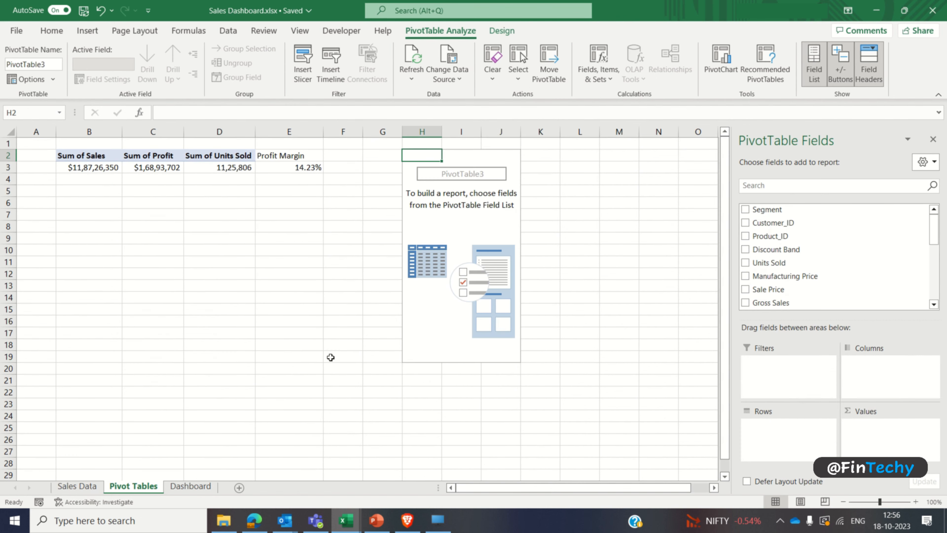
Step: Sort the PivotTable field list A to Z, then summarize Sales as values with Product_ID as rows
{"action": "left_click", "coordinate": [925, 163]}
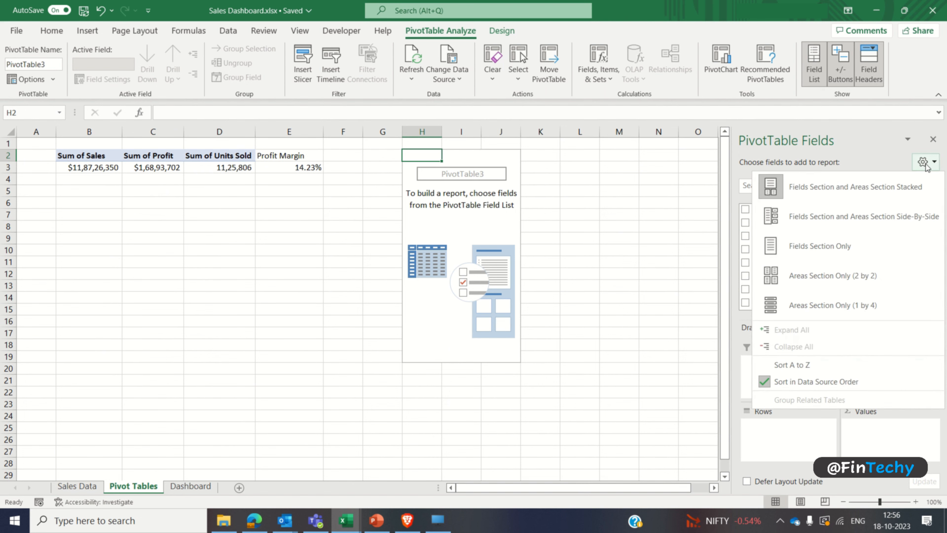
{"action": "left_click", "coordinate": [849, 365]}
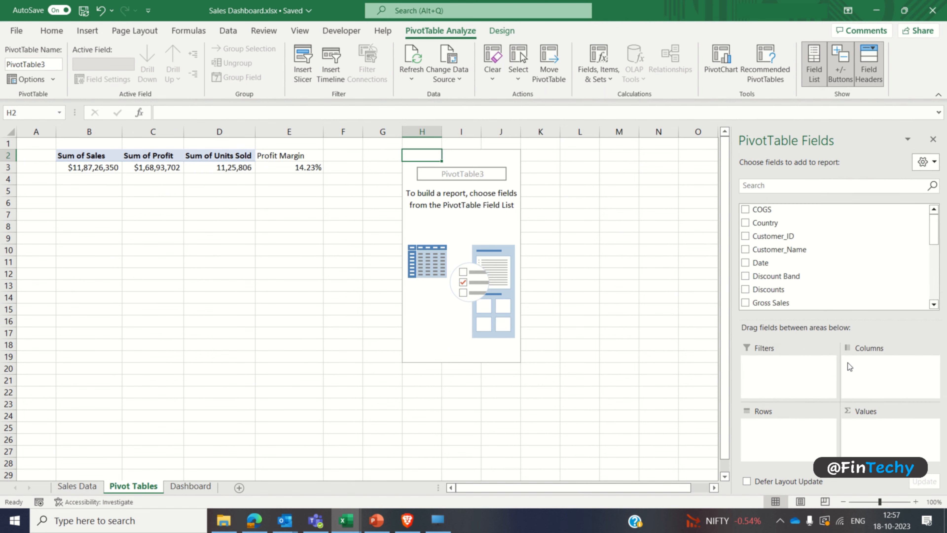
{"action": "left_click_drag", "start_coordinate": [935, 234], "coordinate": [935, 284]}
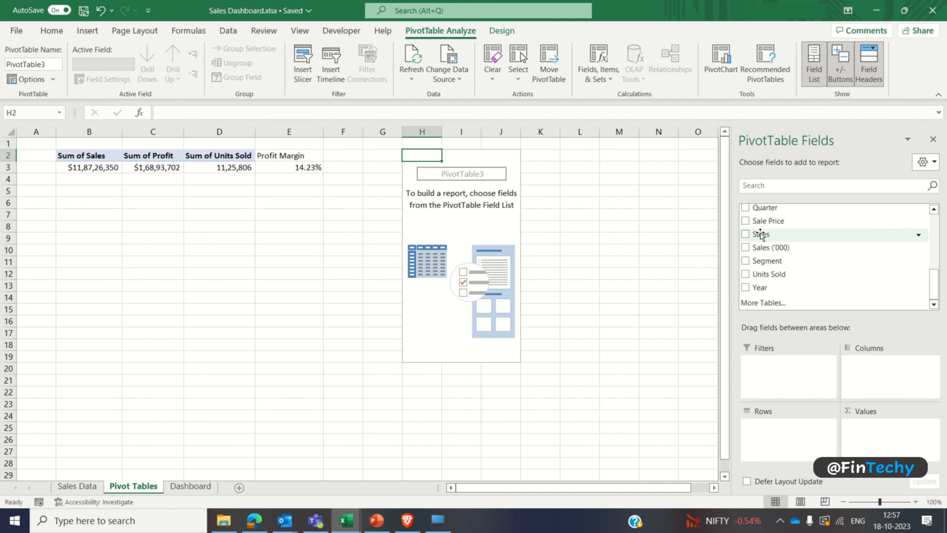
{"action": "left_click_drag", "start_coordinate": [760, 234], "coordinate": [907, 442]}
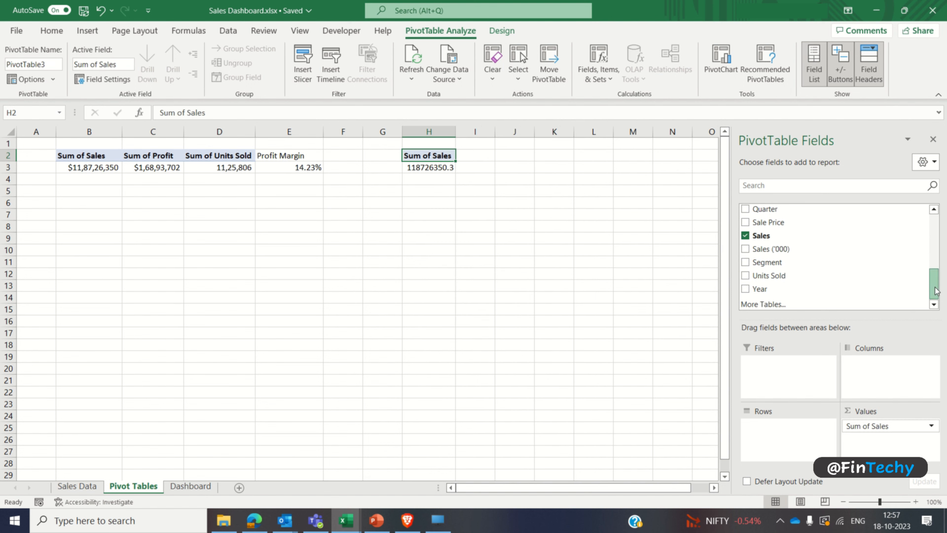
{"action": "left_click_drag", "start_coordinate": [936, 291], "coordinate": [935, 272]}
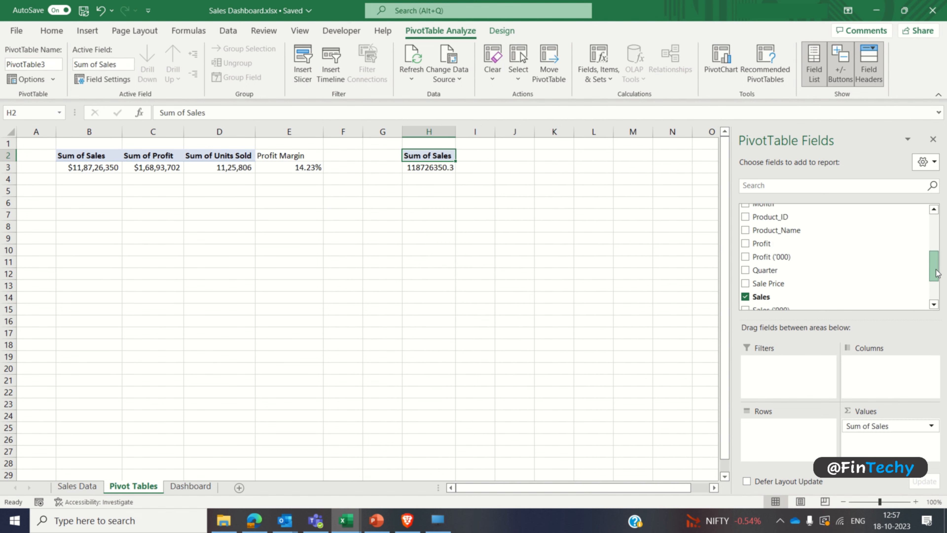
{"action": "left_click", "coordinate": [745, 218]}
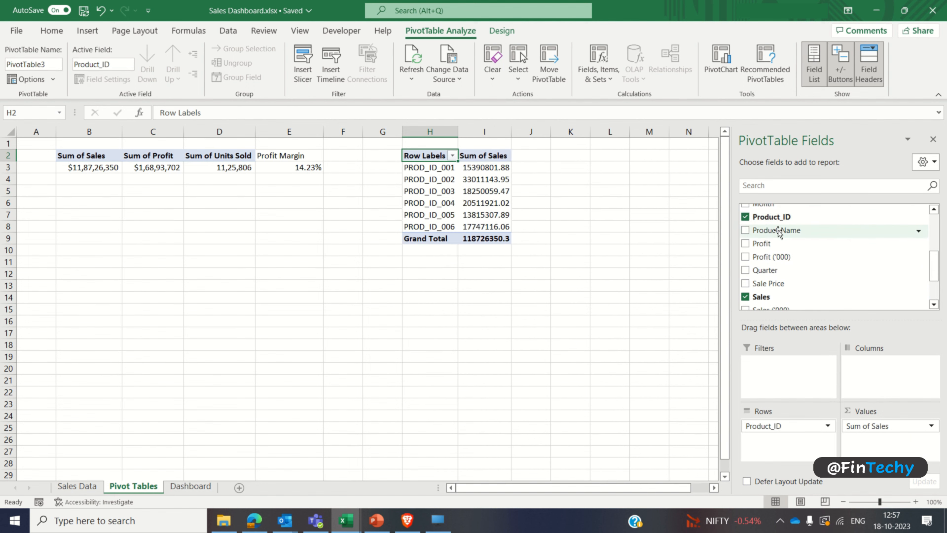
{"action": "left_click", "coordinate": [933, 139]}
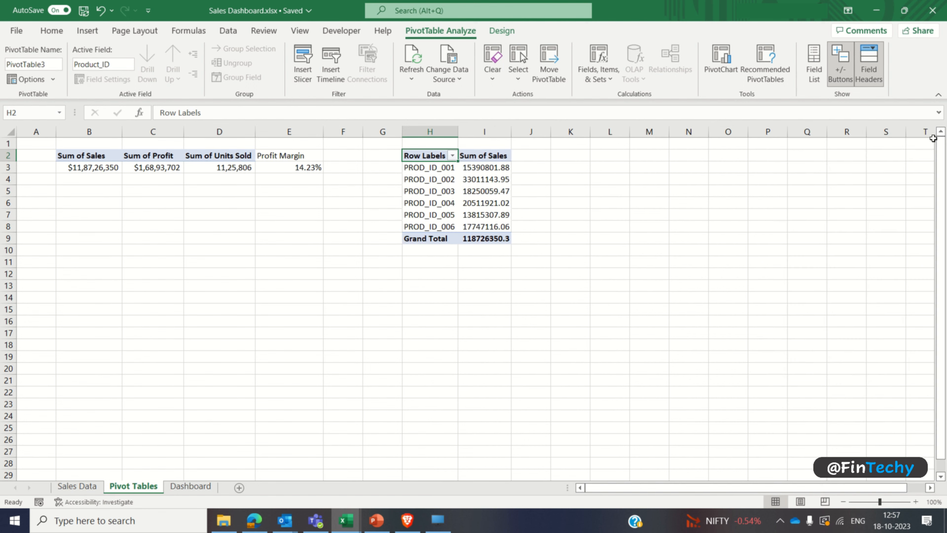
Step: Remove the product PivotTable's grand total and format its Sum of Sales values with thousands separators and no decimals
{"action": "right_click", "coordinate": [434, 240]}
{"action": "left_click", "coordinate": [478, 323]}
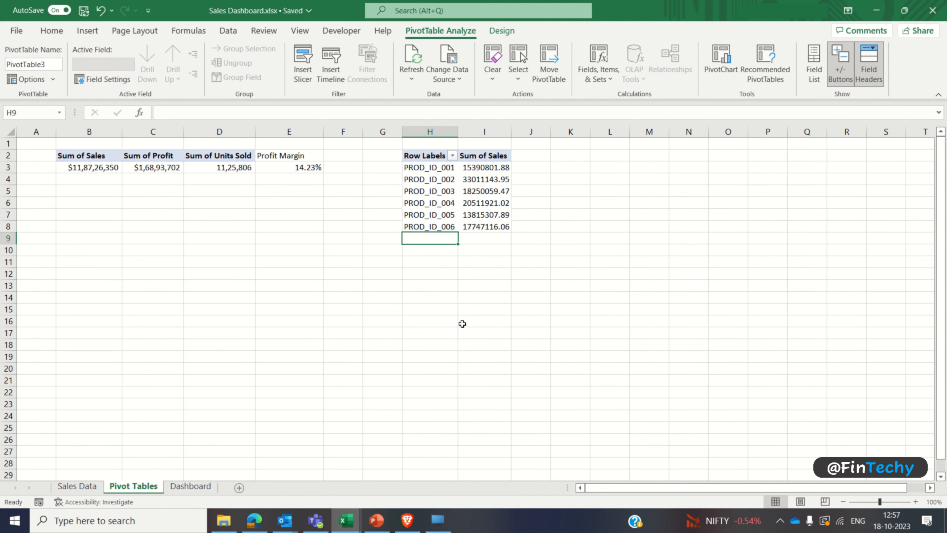
{"action": "left_click", "coordinate": [491, 167]}
{"action": "left_click_drag", "start_coordinate": [491, 167], "coordinate": [496, 226]}
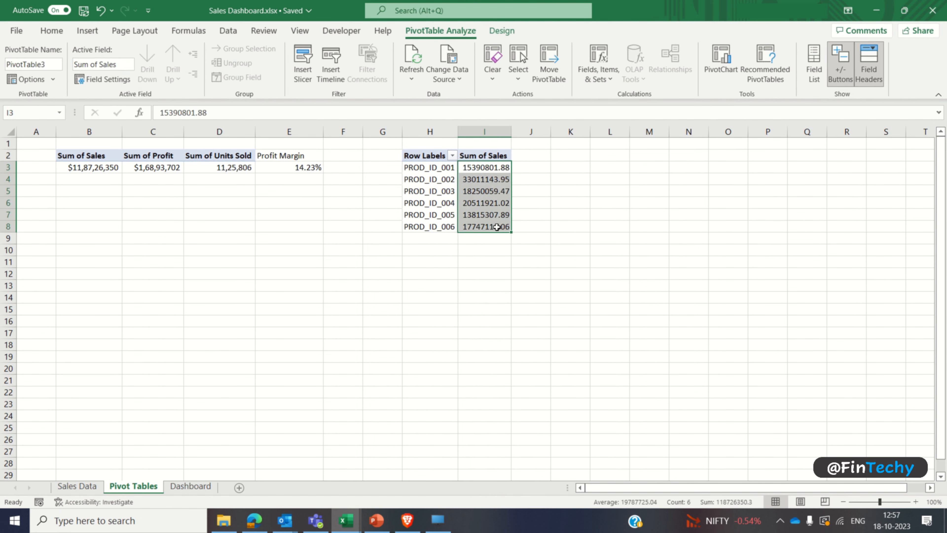
{"action": "left_click", "coordinate": [66, 32]}
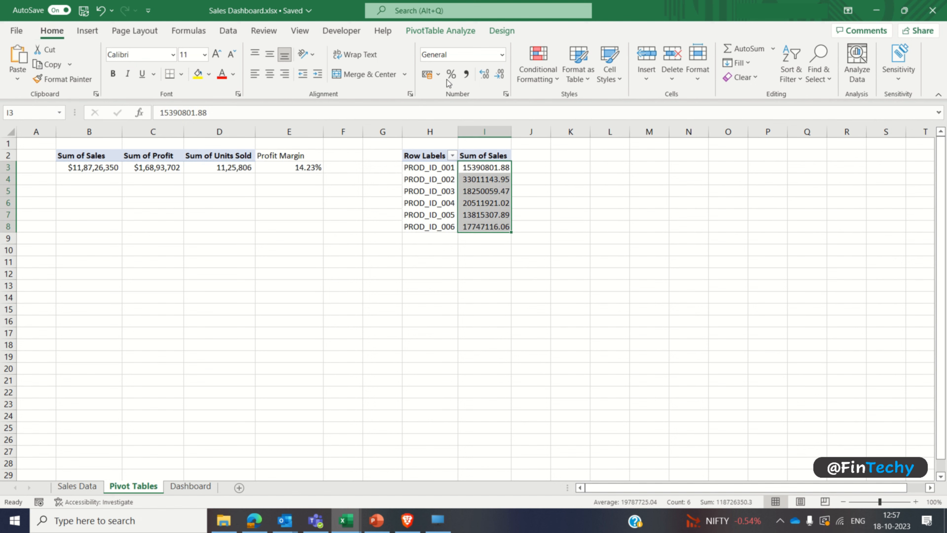
{"action": "left_click", "coordinate": [466, 74]}
{"action": "left_click", "coordinate": [500, 74]}
{"action": "left_click", "coordinate": [500, 73]}
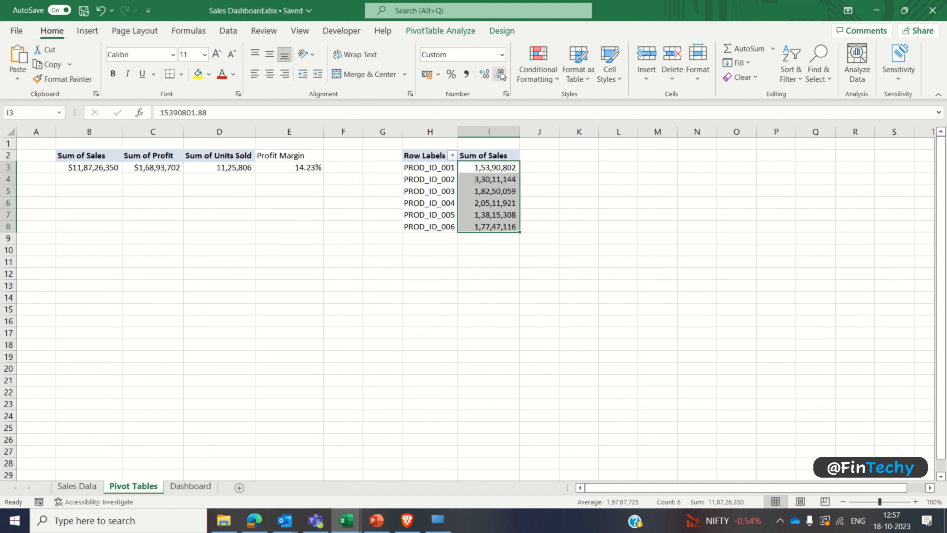
Step: Enter =MAX(I3:I8) in cell K4 to get the highest product sales
{"action": "left_click", "coordinate": [579, 179]}
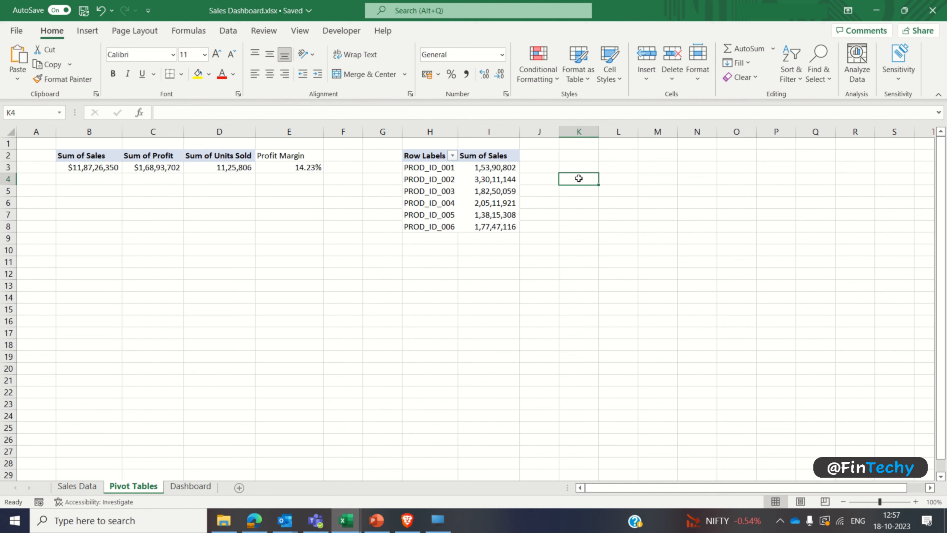
{"action": "type", "text": "=max"}
{"action": "key", "text": "Tab"}
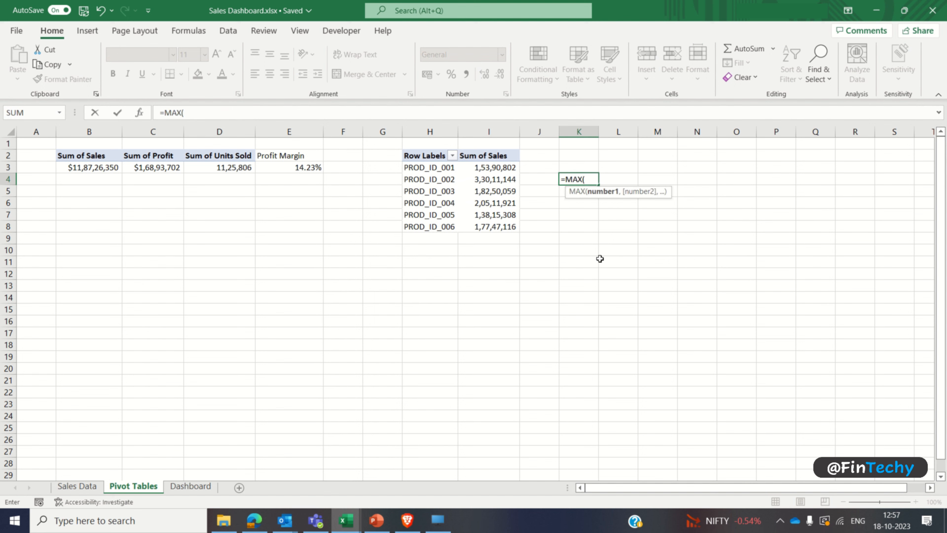
{"action": "type", "text": "I3"}
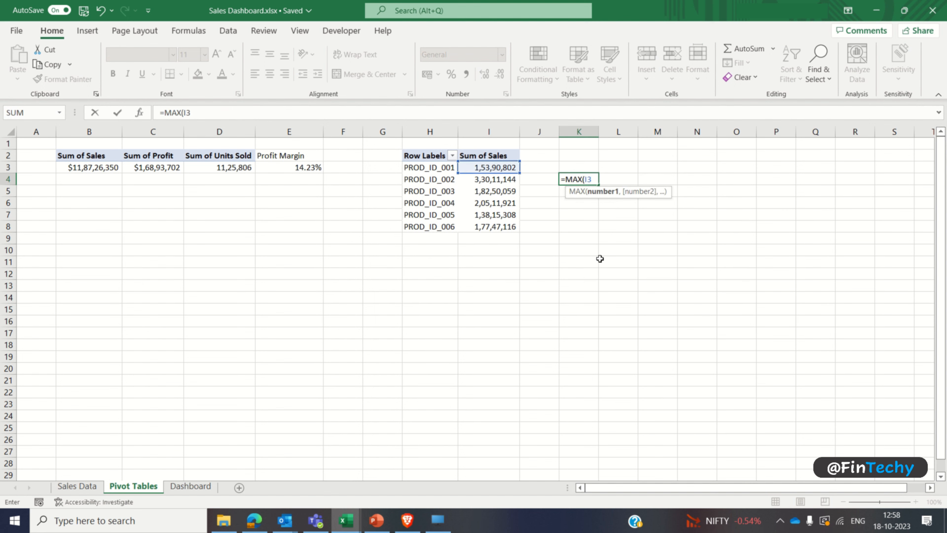
{"action": "type", "text": ":I8)"}
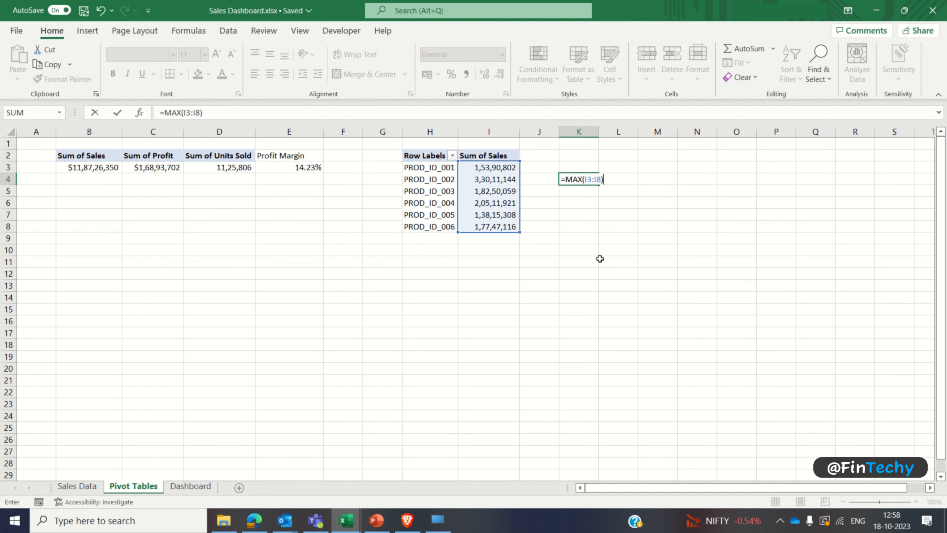
{"action": "key", "text": "Return"}
{"action": "key", "text": "Up"}
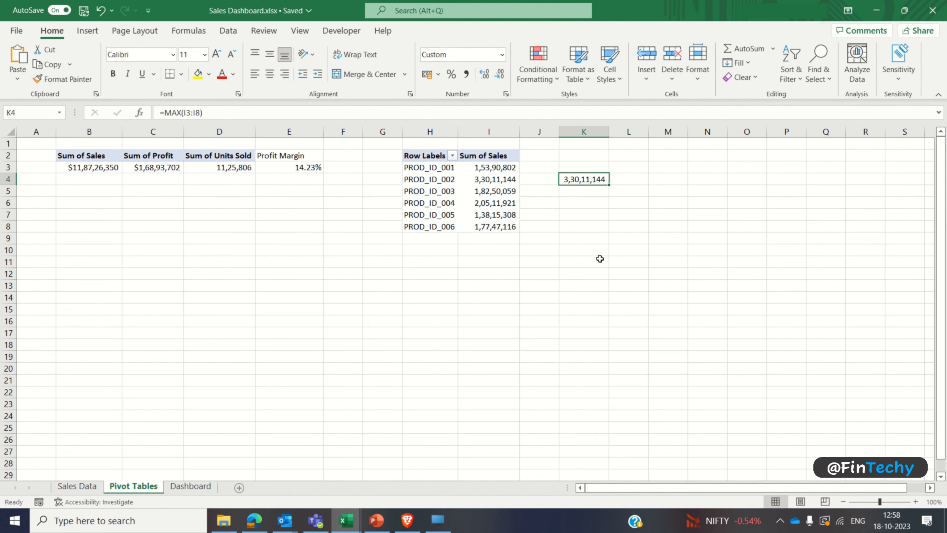
Step: Wrap K4's MAX formula in a MATCH so it reads =MATCH(MAX(I3:I8),I3:I8,0)
{"action": "key", "text": "F2"}
{"action": "type", "text": "MATCH("}
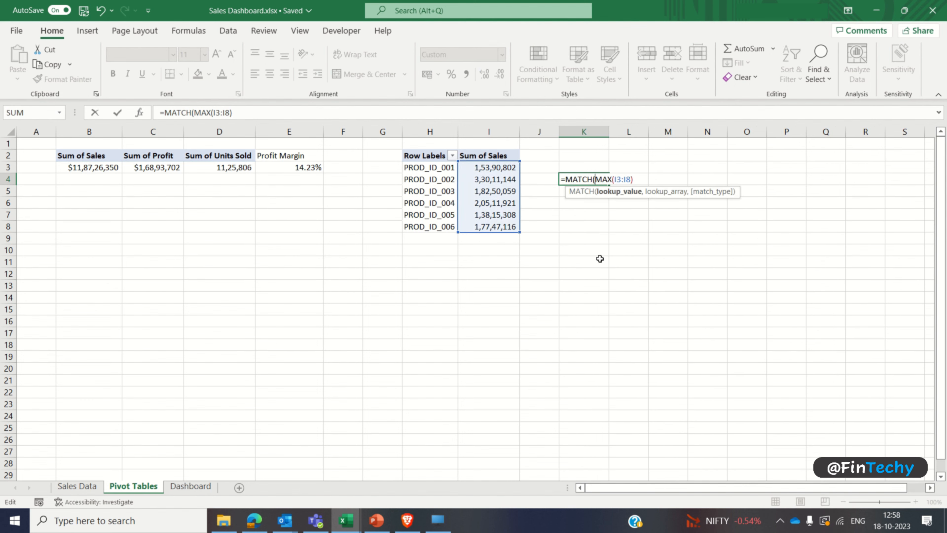
{"action": "type", "text": ","}
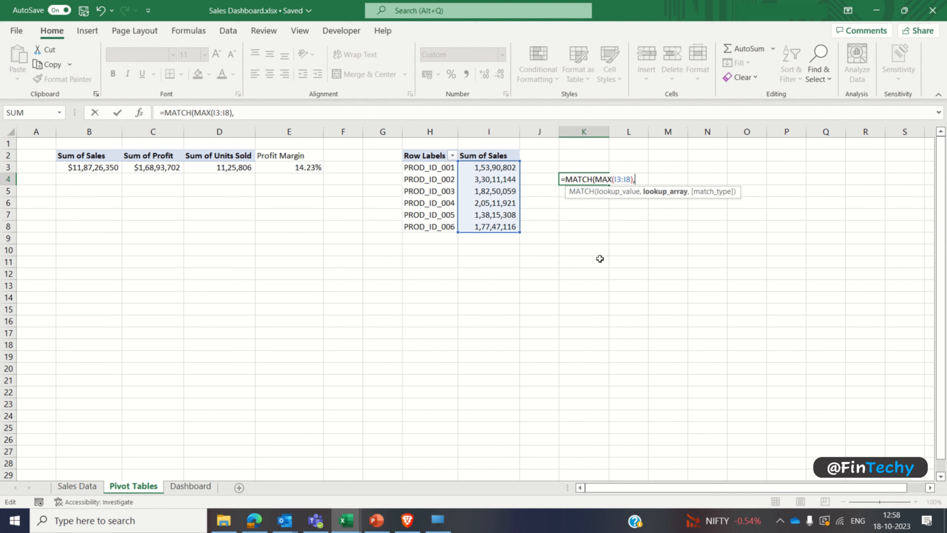
{"action": "type", "text": "I3:I8"}
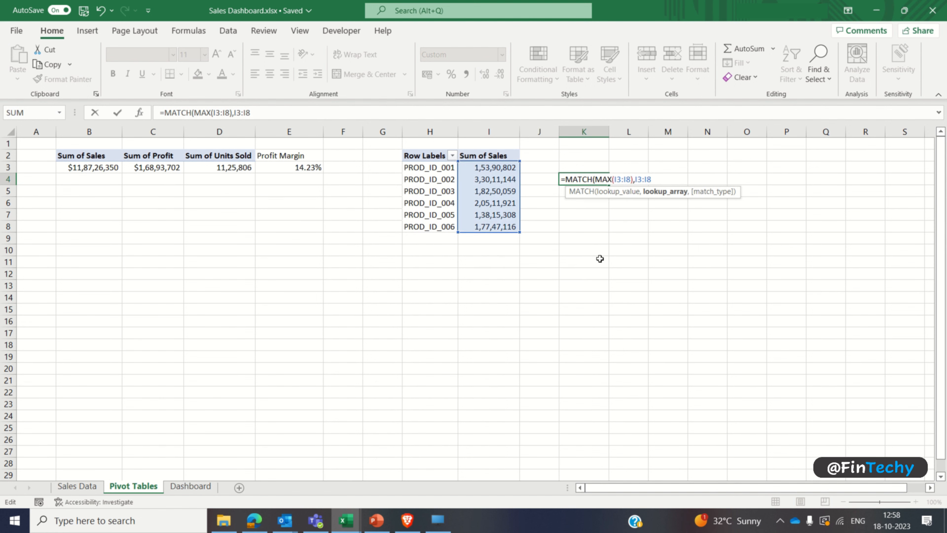
{"action": "type", "text": ",0)"}
{"action": "key", "text": "Return"}
{"action": "key", "text": "Up"}
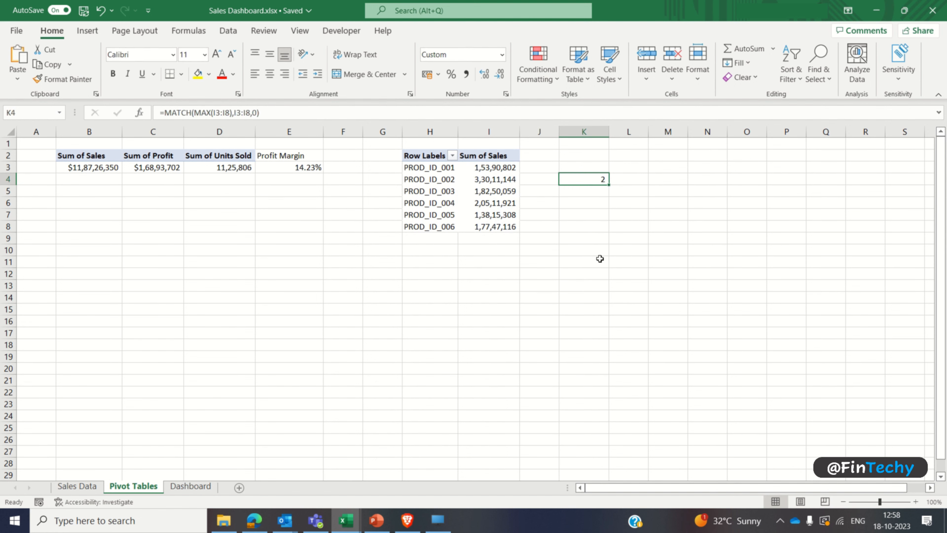
Step: Extend K4's formula to =INDEX(H3:I8,MATCH(MAX(I3:I8),I3:I8,0),1) and fit column K's width to its contents
{"action": "left_click", "coordinate": [479, 167]}
{"action": "key", "text": "ctrl+shift+Down"}
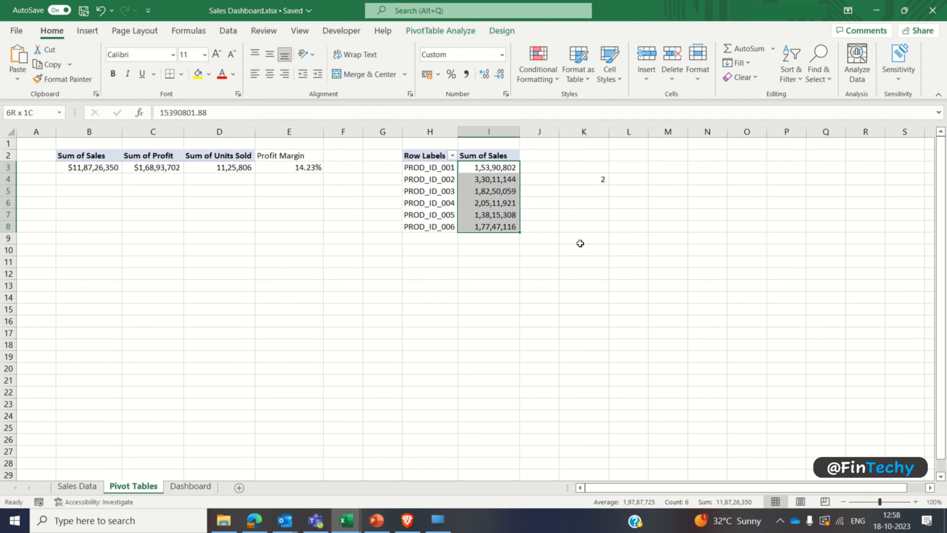
{"action": "double_click", "coordinate": [592, 180]}
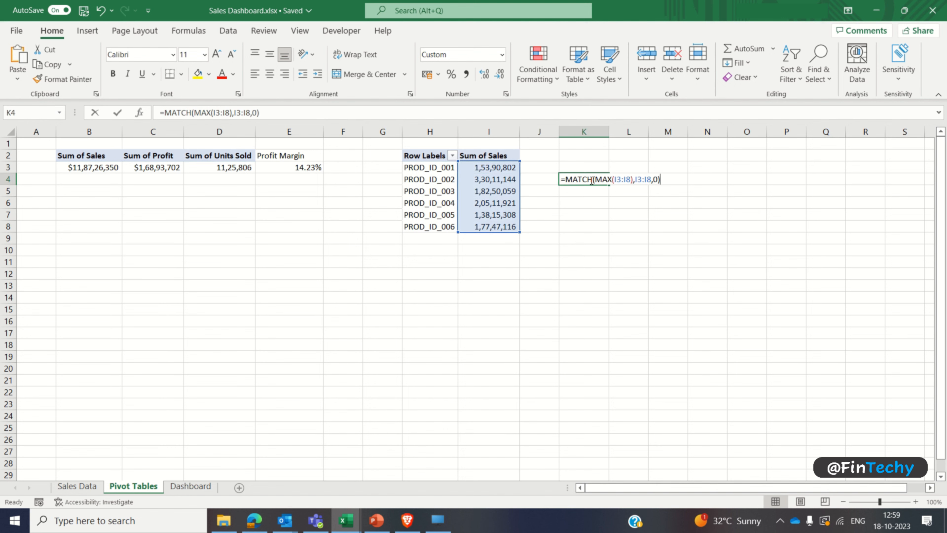
{"action": "left_click", "coordinate": [566, 181]}
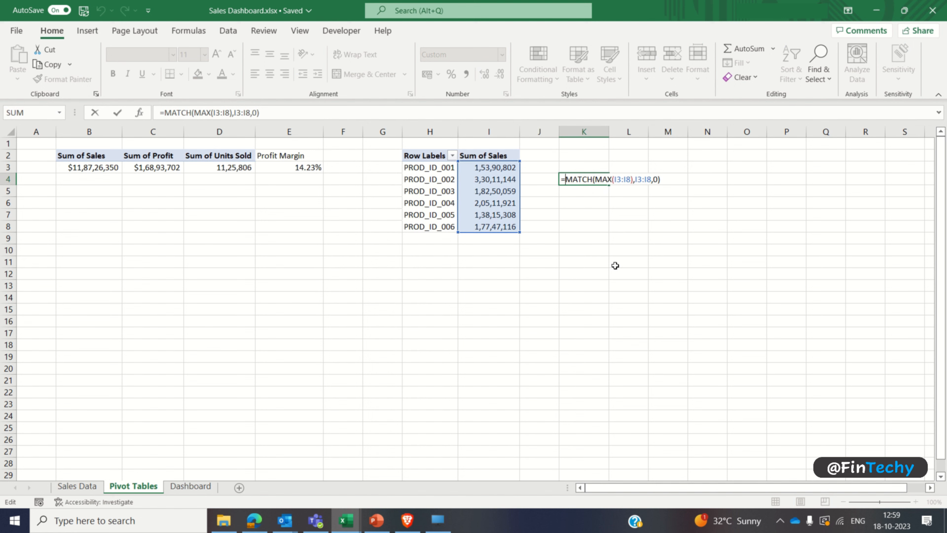
{"action": "type", "text": "INDEX(H3"}
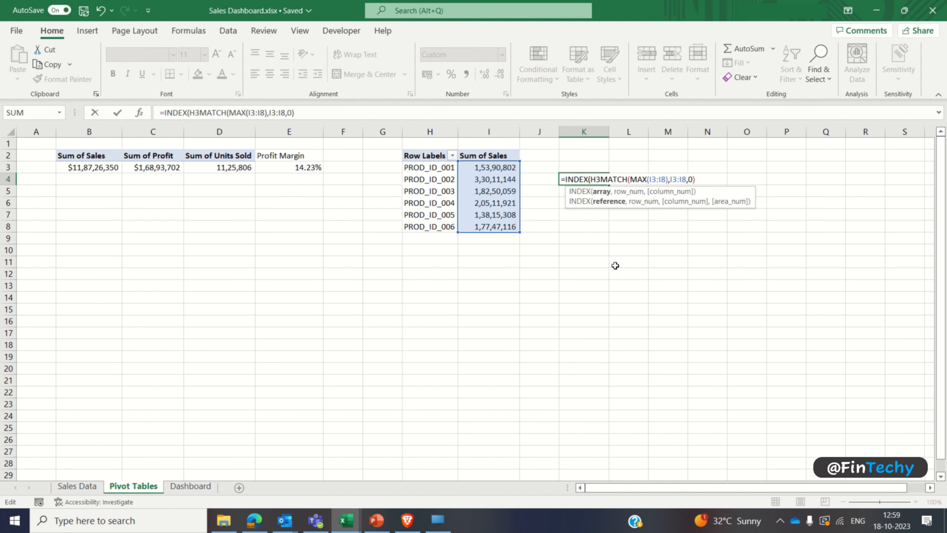
{"action": "type", "text": ":I8"}
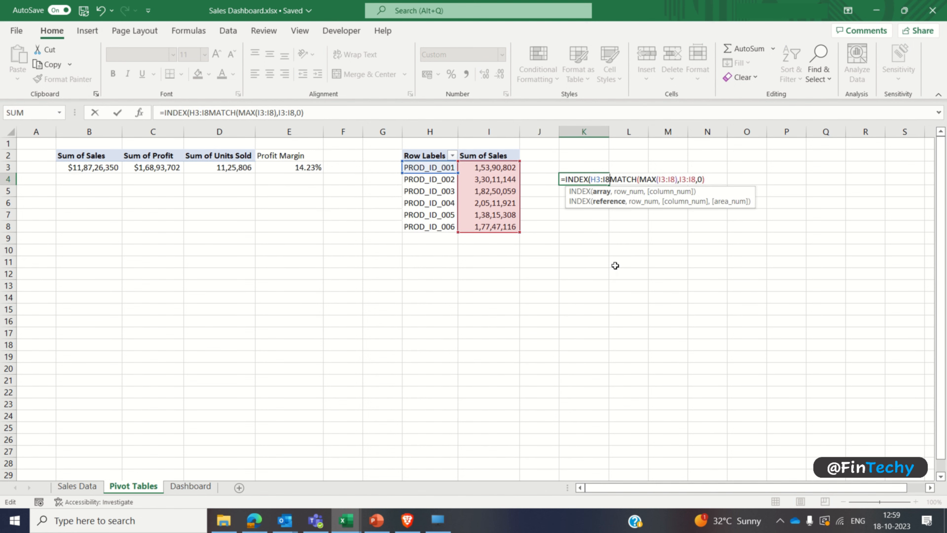
{"action": "type", "text": ","}
{"action": "key", "text": "End"}
{"action": "type", "text": ",1"}
{"action": "key", "text": "Return"}
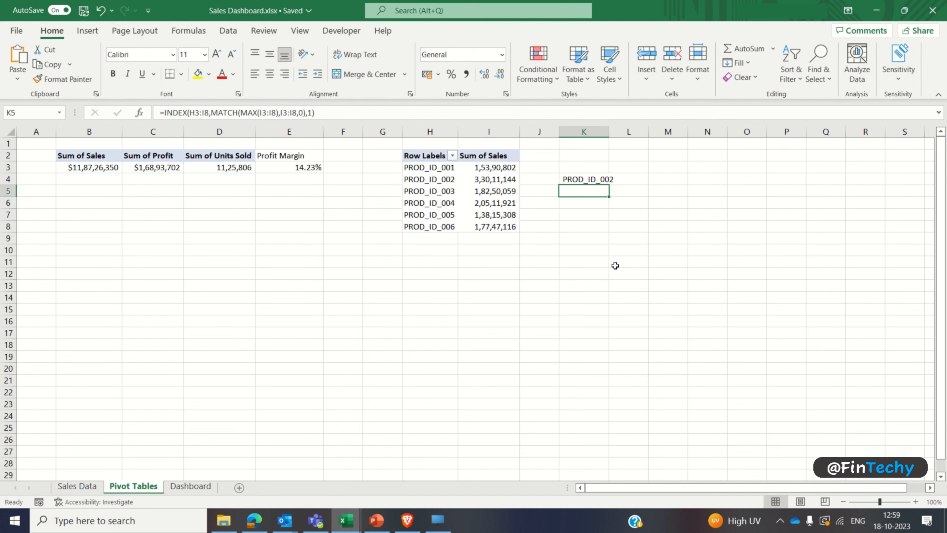
{"action": "key", "text": "Up"}
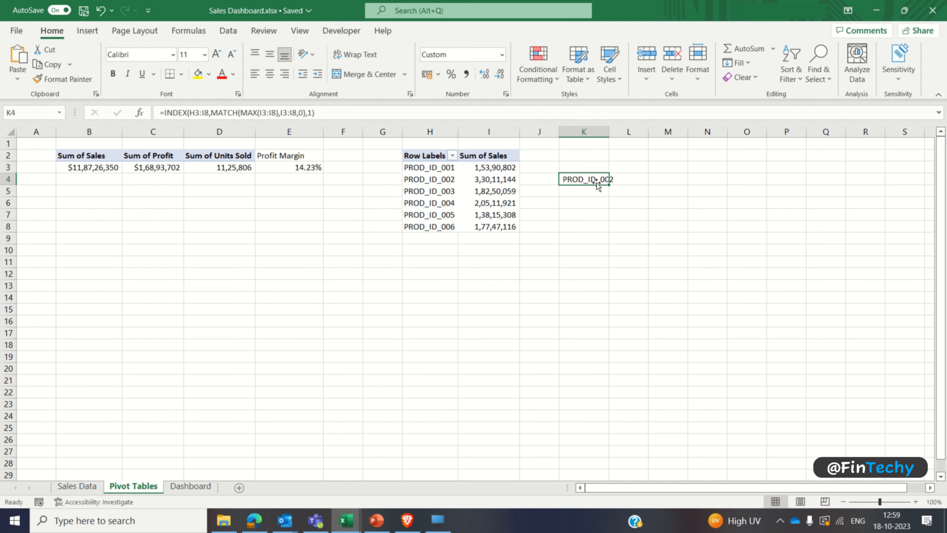
{"action": "double_click", "coordinate": [610, 129]}
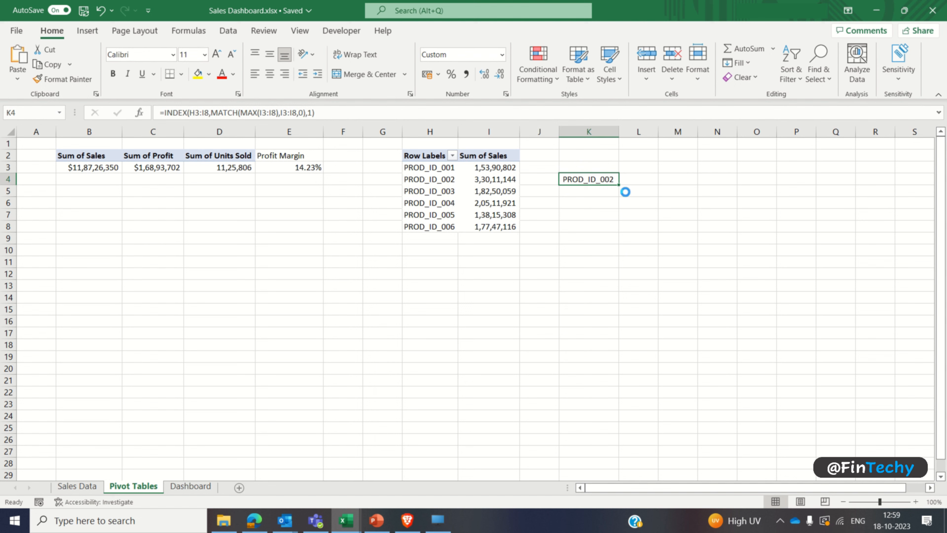
Step: Copy K4's formula to K6 and correct it to =INDEX(H3:I8,MATCH(MAX(I3:I8),I3:I8,0),2)
{"action": "key", "text": "ctrl+c"}
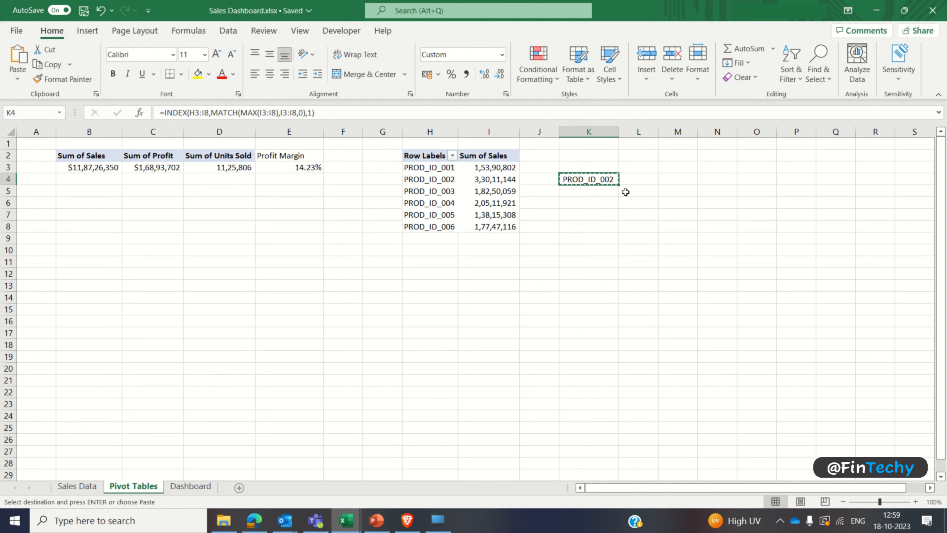
{"action": "key", "text": "Down"}
{"action": "key", "text": "Down"}
{"action": "key", "text": "Return"}
{"action": "key", "text": "F2"}
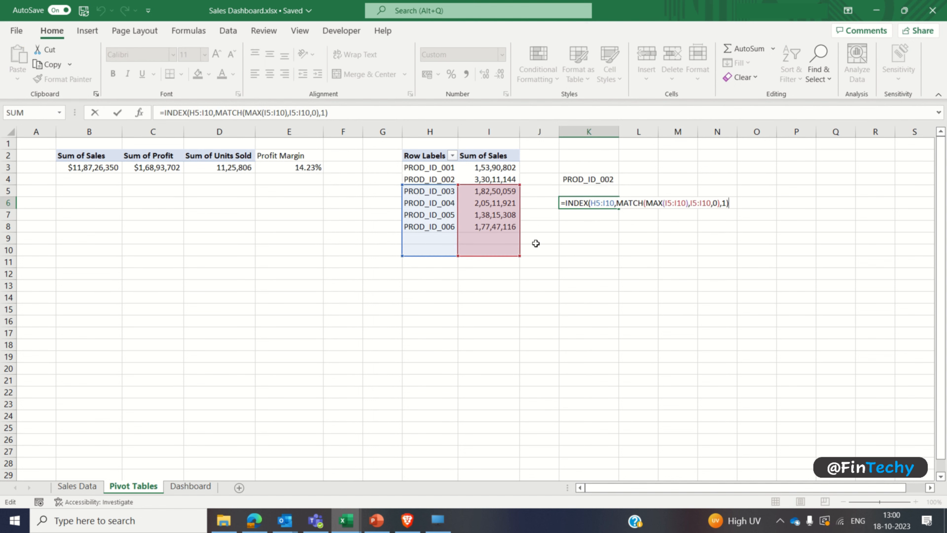
{"action": "left_click_drag", "start_coordinate": [471, 187], "coordinate": [467, 168]}
{"action": "left_click", "coordinate": [312, 113]}
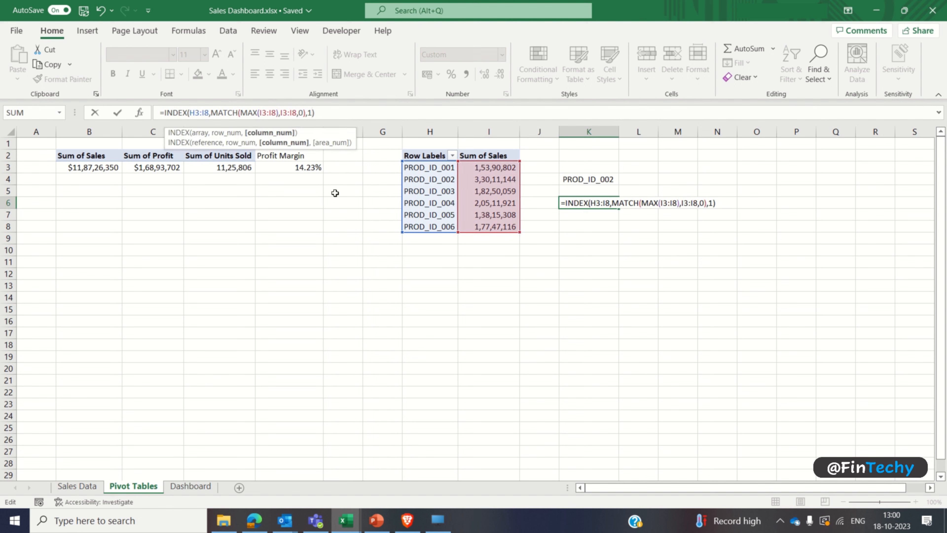
{"action": "type", "text": "2"}
{"action": "key", "text": "Return"}
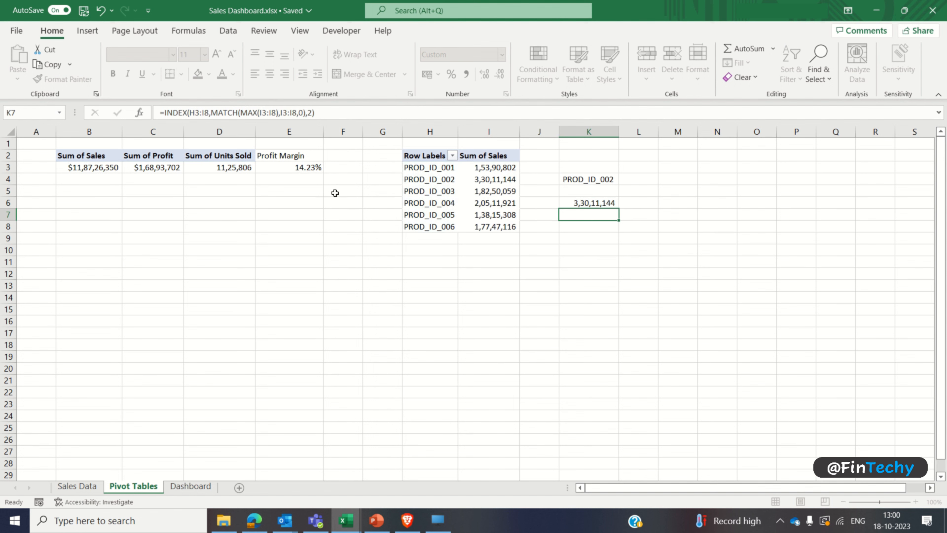
Step: Make the cells K4:K6 bold
{"action": "left_click_drag", "start_coordinate": [590, 179], "coordinate": [598, 204]}
{"action": "key", "text": "ctrl+b"}
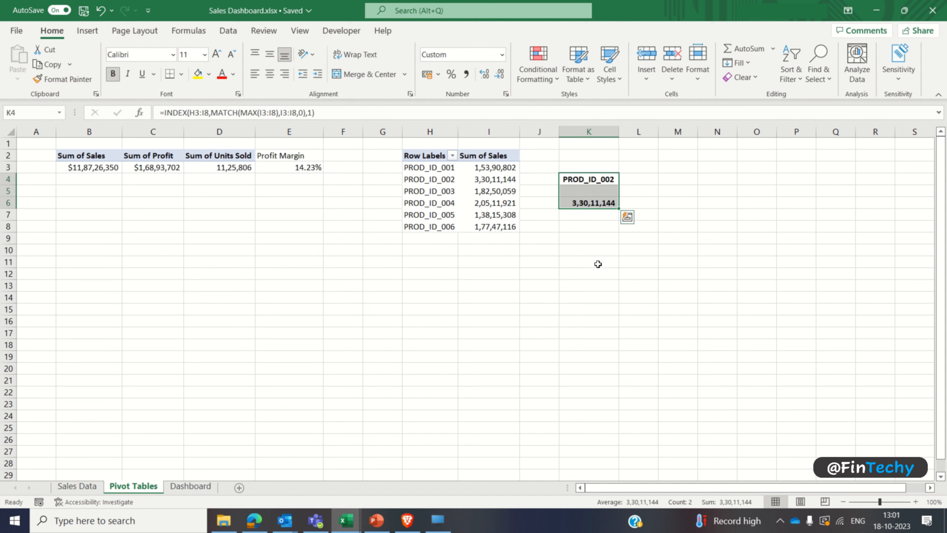
{"action": "left_click", "coordinate": [599, 264]}
Step: Format cell K6 as Currency with the $ English (United States) symbol
{"action": "left_click", "coordinate": [581, 204]}
{"action": "left_click", "coordinate": [502, 54]}
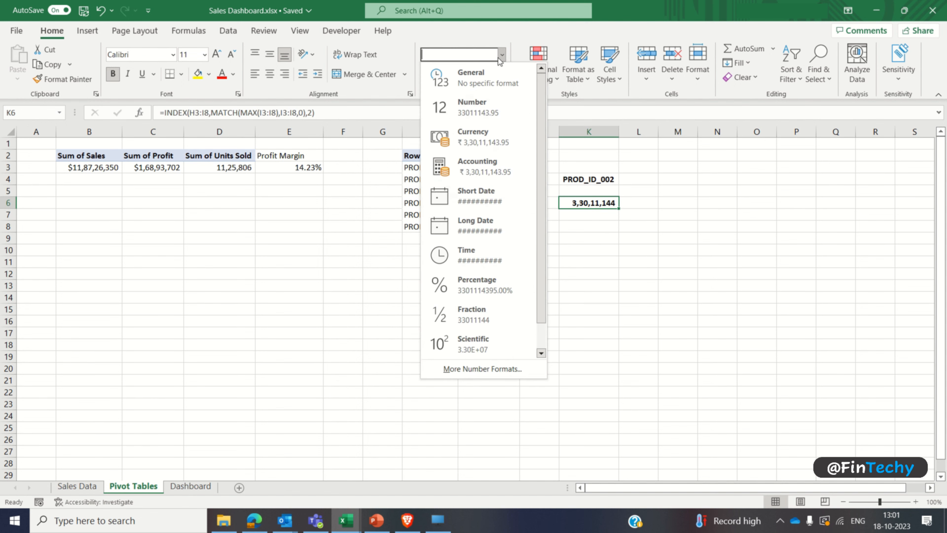
{"action": "left_click", "coordinate": [497, 371]}
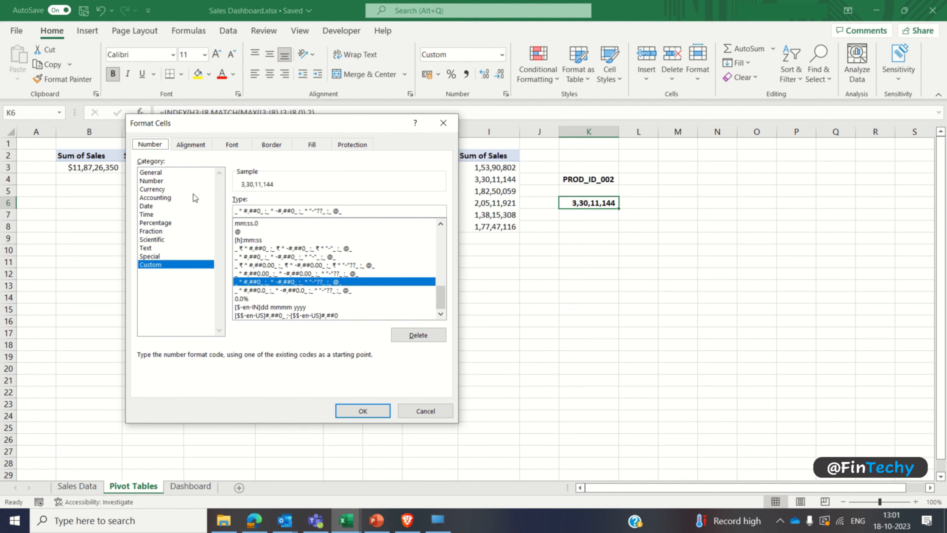
{"action": "left_click", "coordinate": [184, 189]}
{"action": "left_click", "coordinate": [313, 217]}
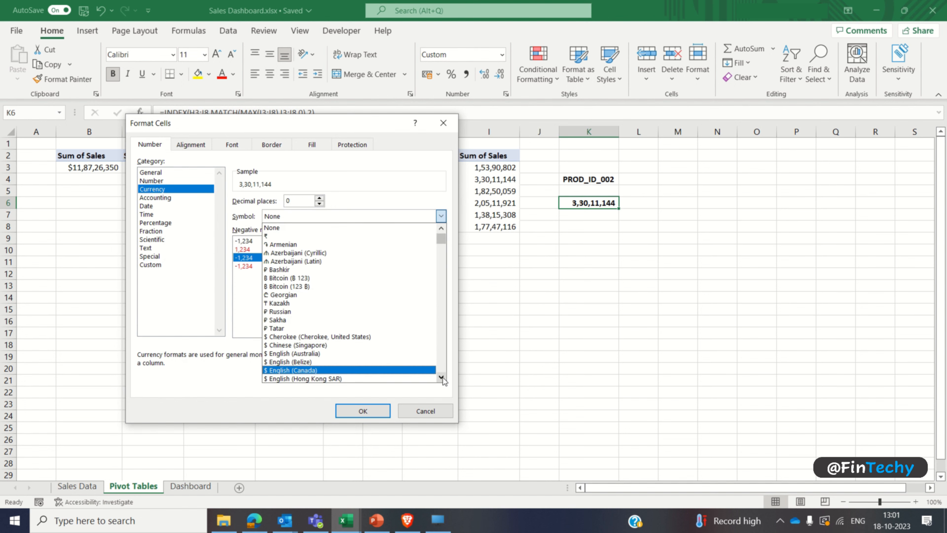
{"action": "scroll", "coordinate": [431, 369], "scroll_direction": "down", "scroll_amount": 3}
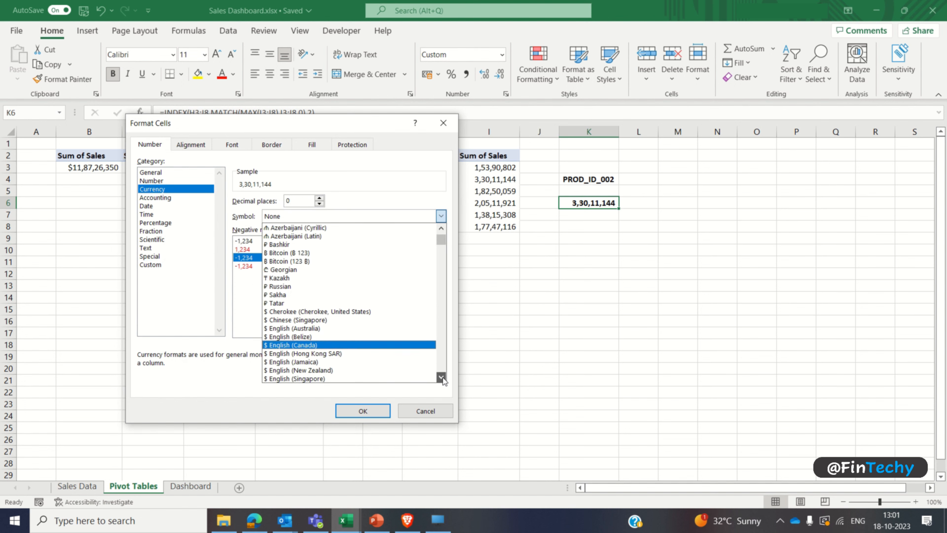
{"action": "left_click", "coordinate": [403, 346]}
{"action": "left_click", "coordinate": [382, 410]}
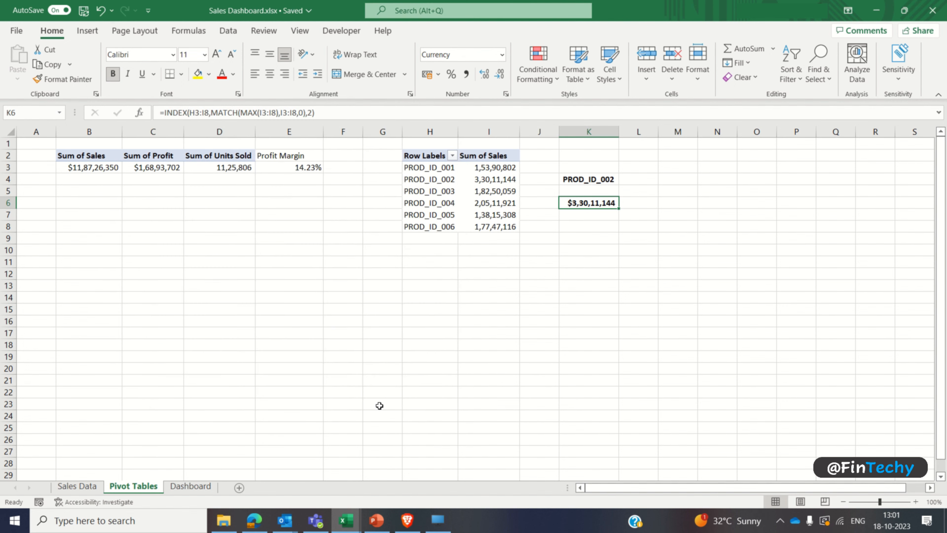
{"action": "left_click", "coordinate": [429, 284]}
Step: On the Dashboard sheet, copy the UNITS SOLD label and its value into the upper blank card below the UNITS SOLD card
{"action": "left_click", "coordinate": [190, 486]}
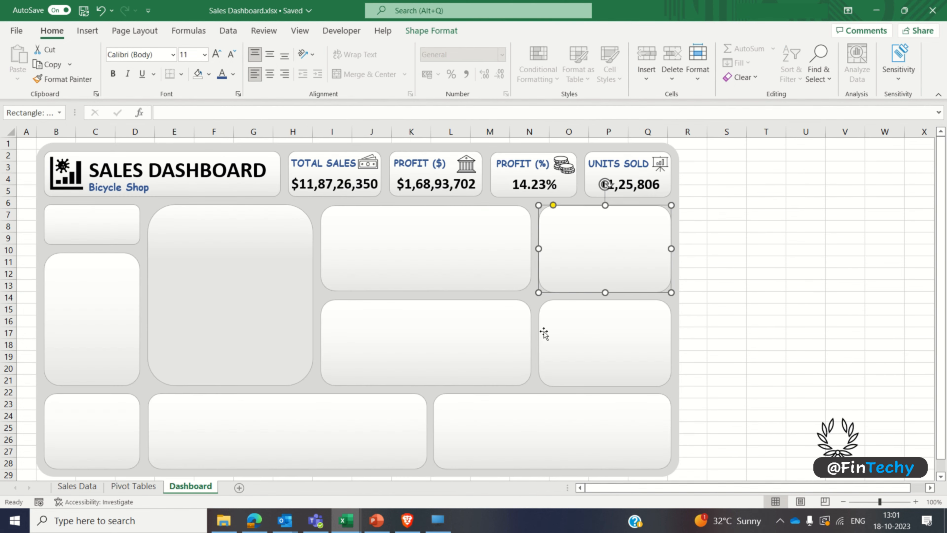
{"action": "left_click", "coordinate": [619, 167]}
{"action": "left_click", "coordinate": [608, 186], "text": "shift"}
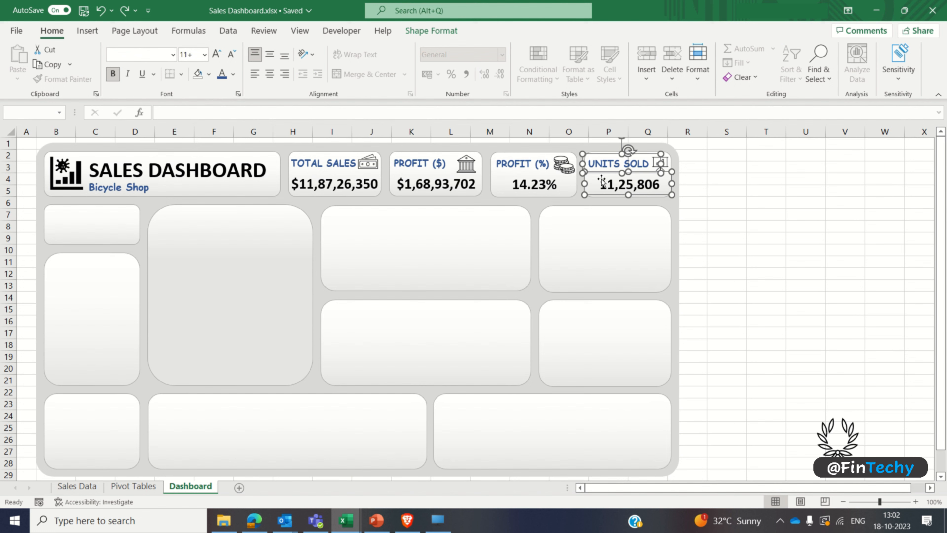
{"action": "left_click_drag", "start_coordinate": [608, 185], "coordinate": [565, 239]}
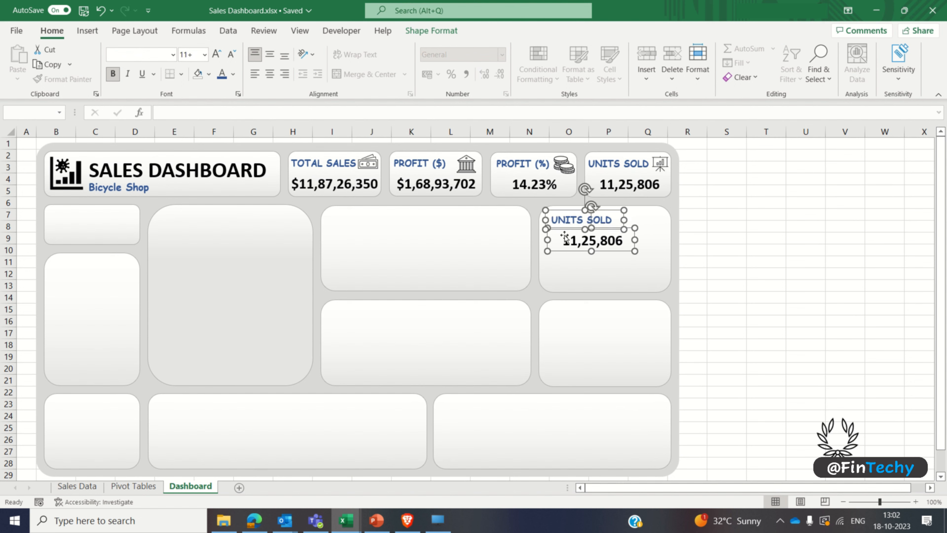
{"action": "left_click", "coordinate": [724, 249]}
Step: Duplicate the copied value box and align the duplicate directly below it inside the same card
{"action": "left_click", "coordinate": [592, 245]}
{"action": "key", "text": "ctrl+c"}
{"action": "key", "text": "ctrl+v"}
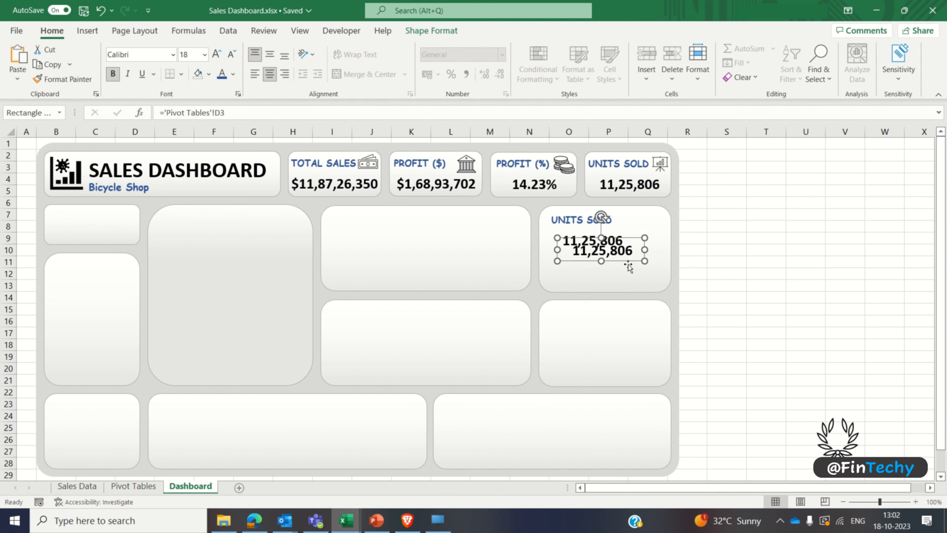
{"action": "key", "text": "Down"}
{"action": "key", "text": "Down"}
{"action": "key", "text": "Down"}
{"action": "key", "text": "Down"}
{"action": "key", "text": "Down"}
{"action": "key", "text": "Down"}
{"action": "key", "text": "Down"}
{"action": "key", "text": "Down"}
{"action": "key", "text": "Down"}
{"action": "key", "text": "Down"}
{"action": "key", "text": "Down"}
{"action": "key", "text": "Down"}
{"action": "key", "text": "Down"}
{"action": "key", "text": "Down"}
{"action": "key", "text": "Down"}
{"action": "key", "text": "Down"}
{"action": "key", "text": "Left"}
{"action": "key", "text": "Left"}
{"action": "key", "text": "Left"}
{"action": "key", "text": "Left"}
{"action": "key", "text": "Left"}
{"action": "key", "text": "Left"}
{"action": "key", "text": "Left"}
{"action": "key", "text": "Left"}
{"action": "key", "text": "Left"}
{"action": "key", "text": "Left"}
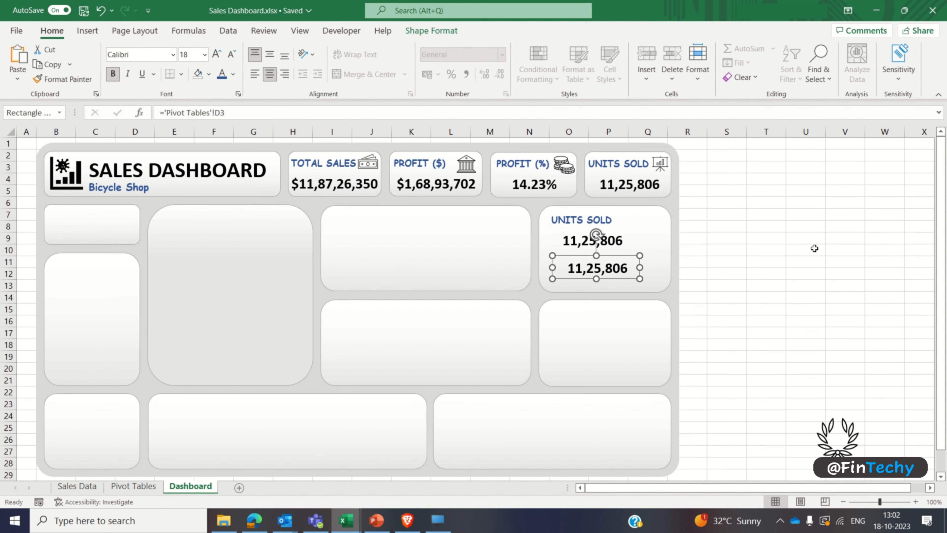
{"action": "key", "text": "Right"}
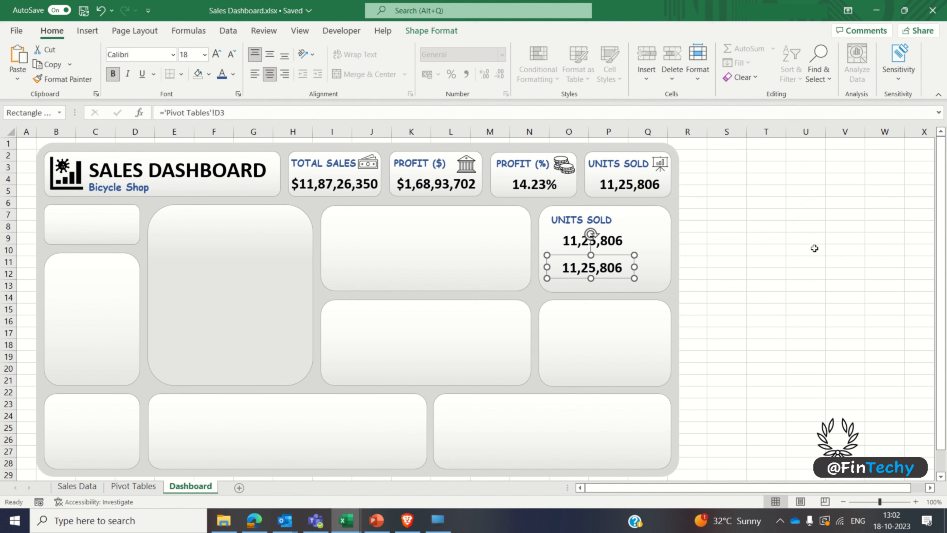
Step: Replace the UNITS SOLD label in the upper right-hand blank card with TOP SELLING PRODUCT
{"action": "left_click", "coordinate": [570, 219]}
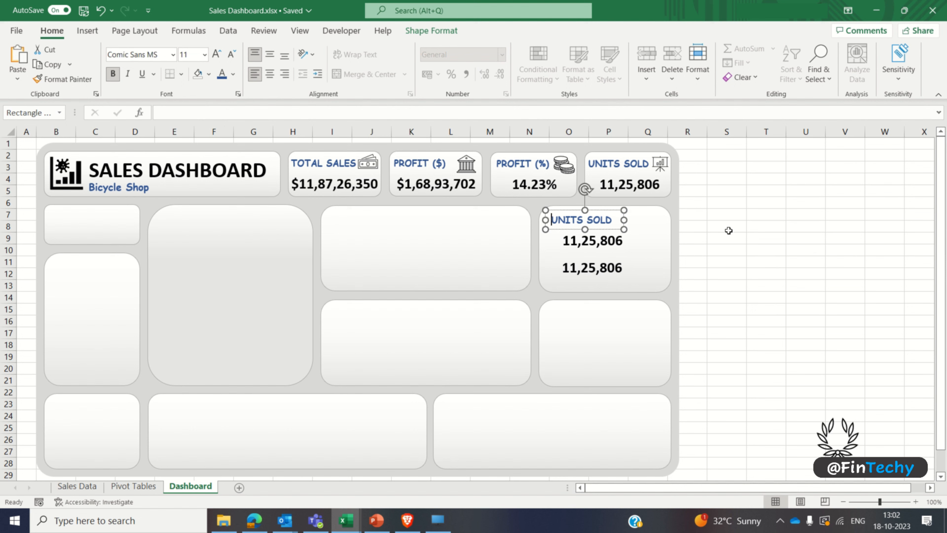
{"action": "key", "text": "ctrl+a"}
{"action": "type", "text": "TOP SELLING"}
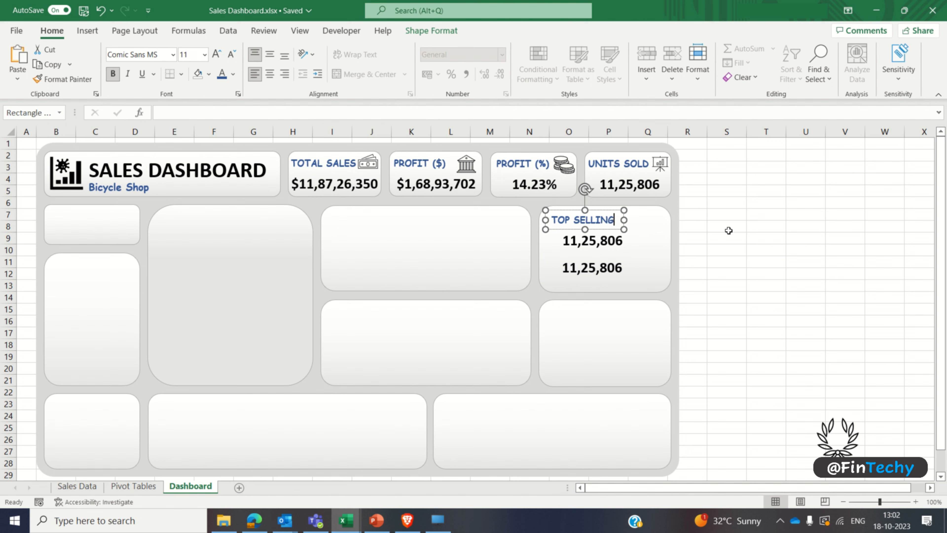
{"action": "type", "text": " PRODUCT"}
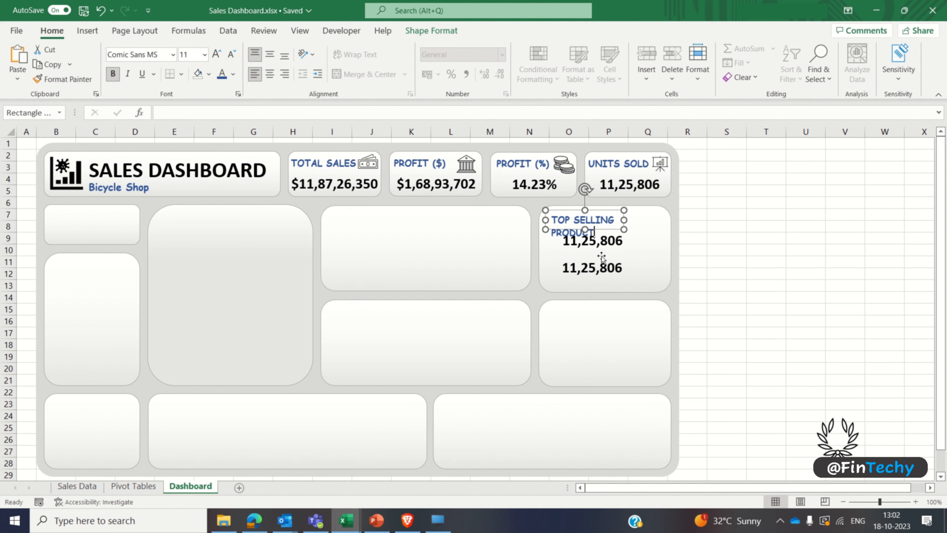
{"action": "left_click", "coordinate": [691, 264]}
Step: Move both value boxes in the TOP SELLING PRODUCT card slightly down to make room for the two-line label
{"action": "left_click", "coordinate": [607, 271]}
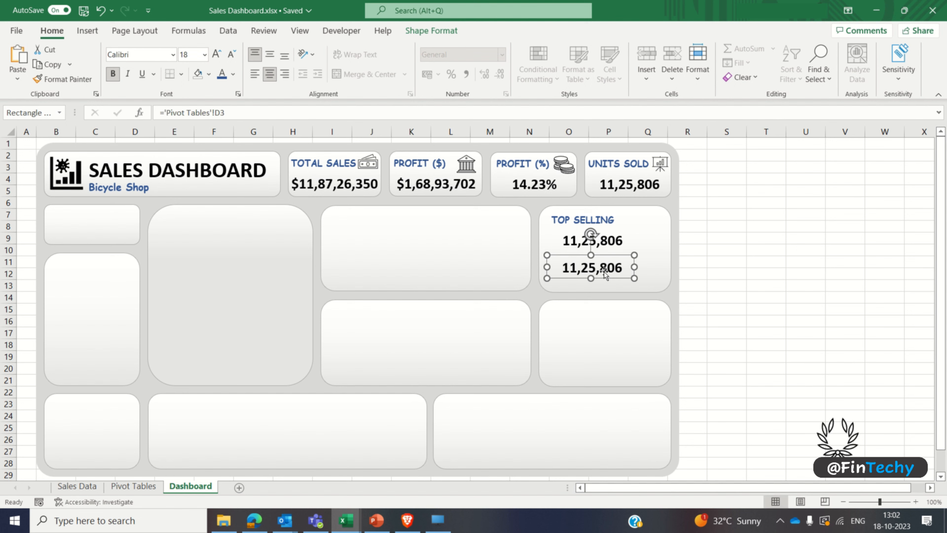
{"action": "left_click", "coordinate": [612, 246], "text": "shift"}
{"action": "key", "text": "Down"}
{"action": "key", "text": "Down"}
{"action": "key", "text": "Down"}
{"action": "key", "text": "Down"}
{"action": "key", "text": "Down"}
{"action": "key", "text": "Down"}
{"action": "key", "text": "Down"}
{"action": "key", "text": "Down"}
{"action": "key", "text": "Down"}
{"action": "key", "text": "Down"}
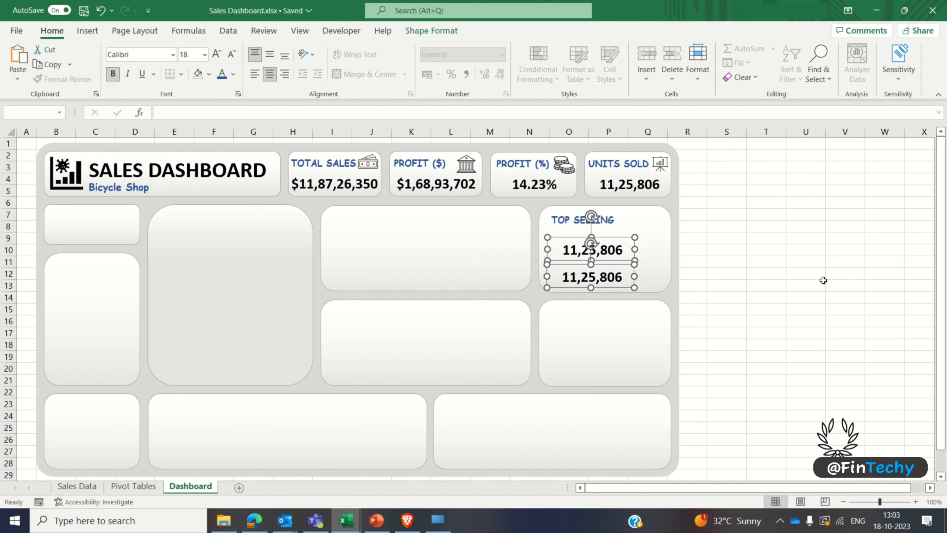
{"action": "key", "text": "Down"}
{"action": "key", "text": "Down"}
Step: Increase the height of the TOP SELLING PRODUCT label box so both lines of text fit
{"action": "left_click", "coordinate": [569, 220]}
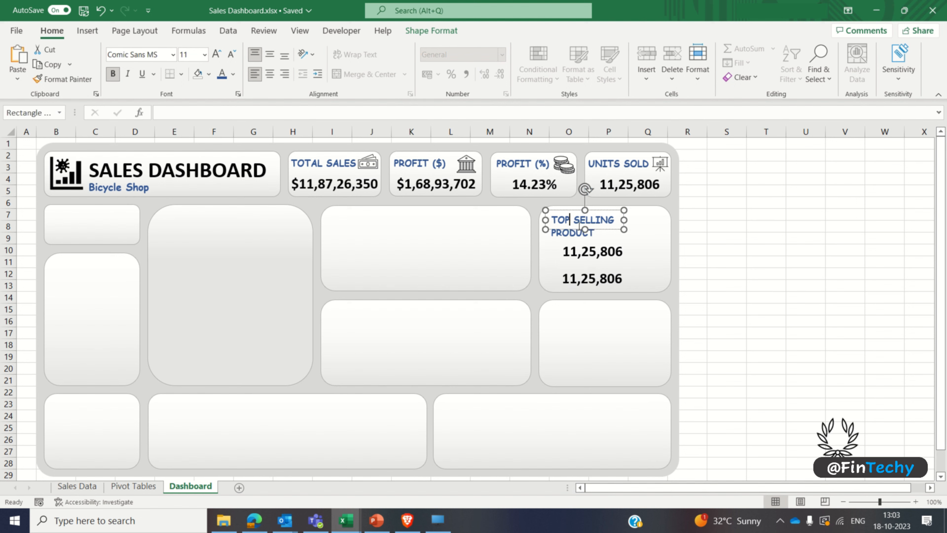
{"action": "left_click_drag", "start_coordinate": [585, 230], "coordinate": [585, 242]}
{"action": "left_click", "coordinate": [722, 250]}
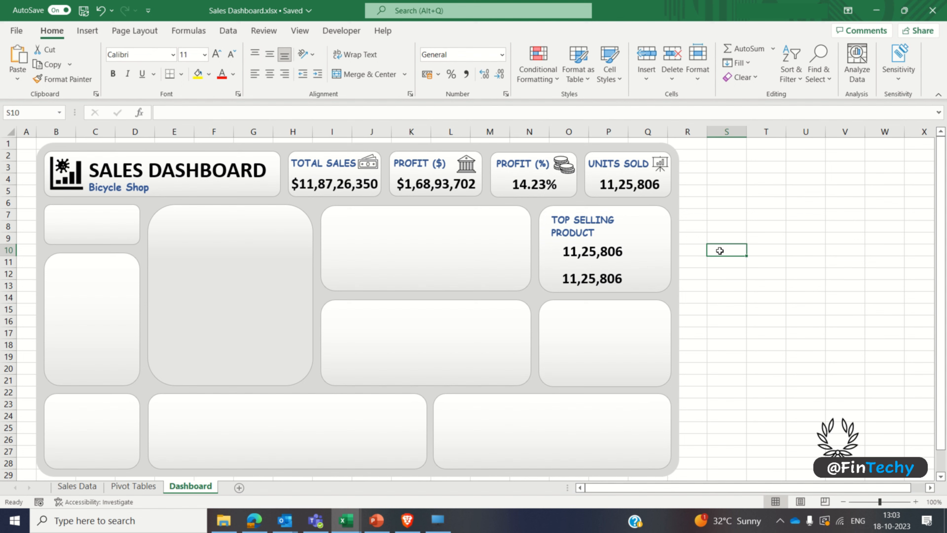
Step: Bring the laurel wreath graphic to the front and place it beside the TOP SELLING PRODUCT label in its card
{"action": "left_click", "coordinate": [818, 379]}
{"action": "left_click", "coordinate": [837, 435]}
{"action": "right_click", "coordinate": [838, 436]}
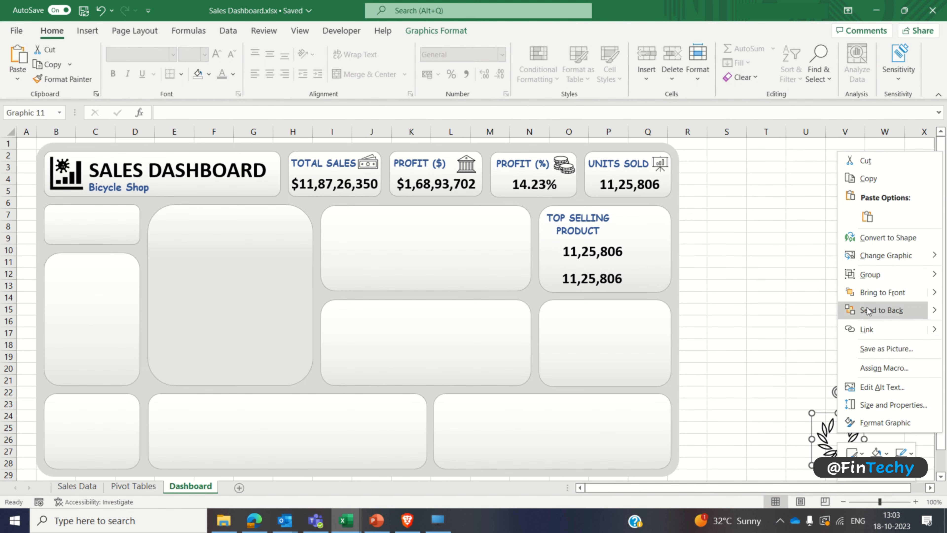
{"action": "left_click", "coordinate": [872, 292]}
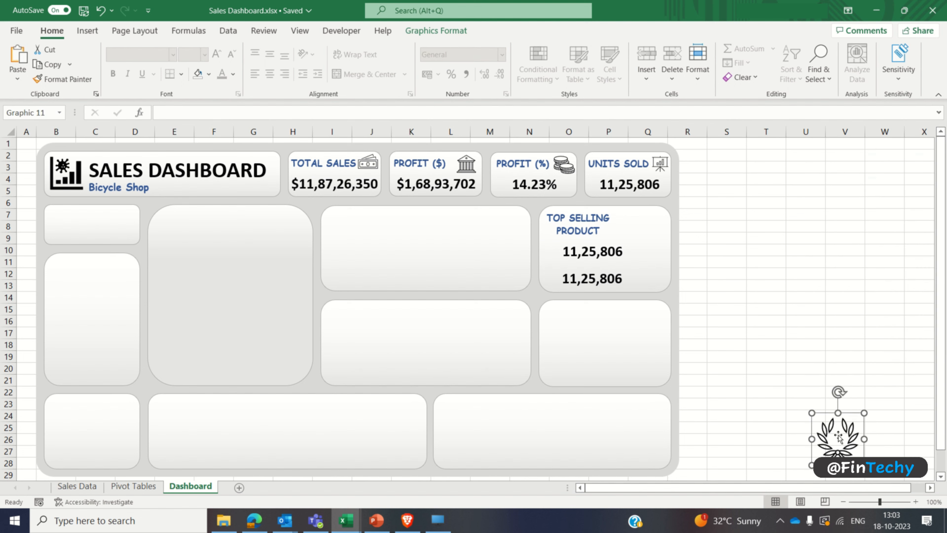
{"action": "left_click_drag", "start_coordinate": [838, 436], "coordinate": [661, 239]}
{"action": "left_click", "coordinate": [738, 258]}
Step: Link the upper value box in the TOP SELLING PRODUCT card to cell K4 of the Pivot Tables sheet
{"action": "left_click", "coordinate": [612, 263]}
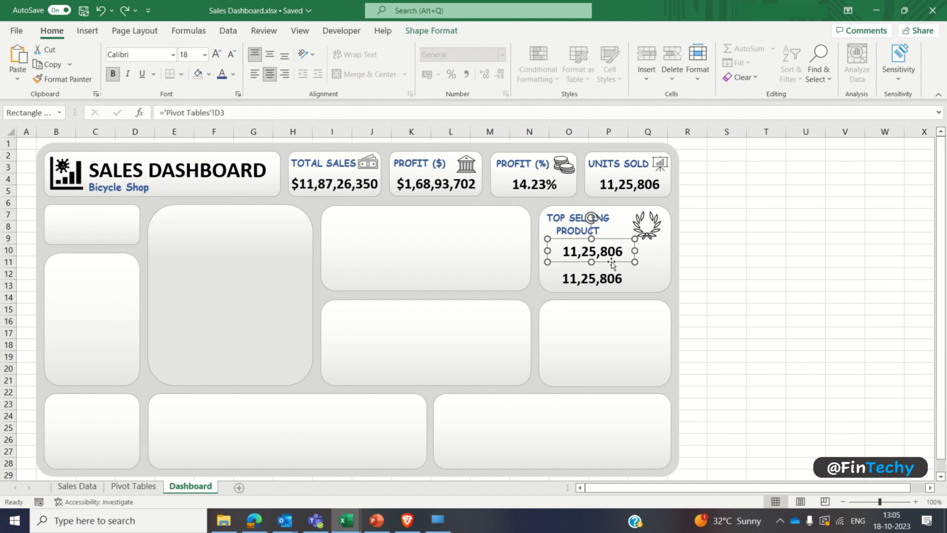
{"action": "left_click", "coordinate": [305, 111]}
{"action": "key", "text": "BackSpace"}
{"action": "key", "text": "BackSpace"}
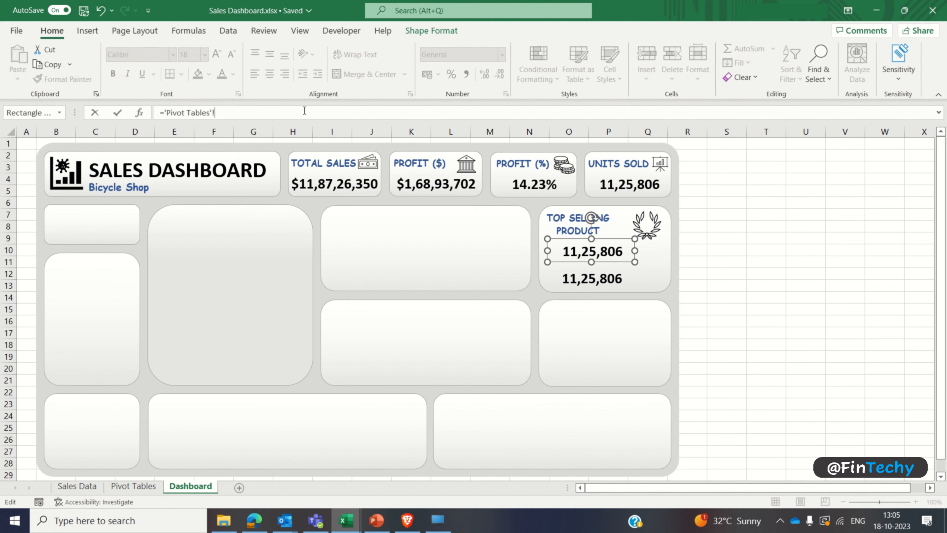
{"action": "key", "text": "Return"}
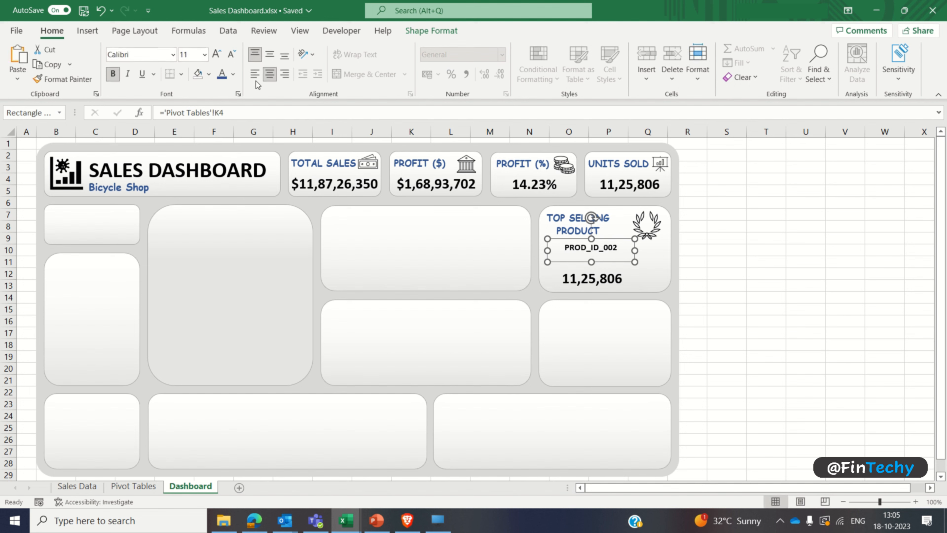
Step: Set the product ID text to font size 18 and widen its box to show the full ID
{"action": "left_click", "coordinate": [195, 55]}
{"action": "type", "text": "18"}
{"action": "key", "text": "Return"}
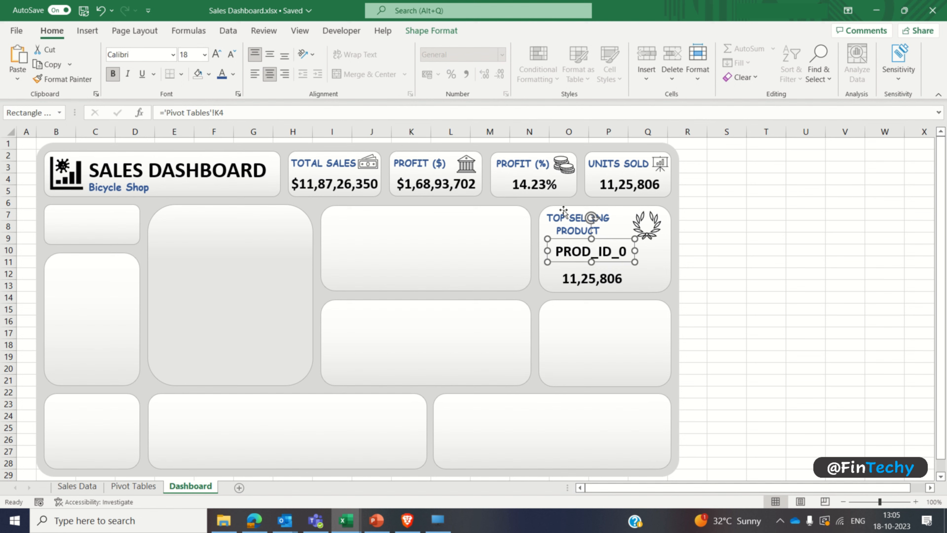
{"action": "left_click_drag", "start_coordinate": [635, 251], "coordinate": [652, 251]}
{"action": "left_click", "coordinate": [721, 276]}
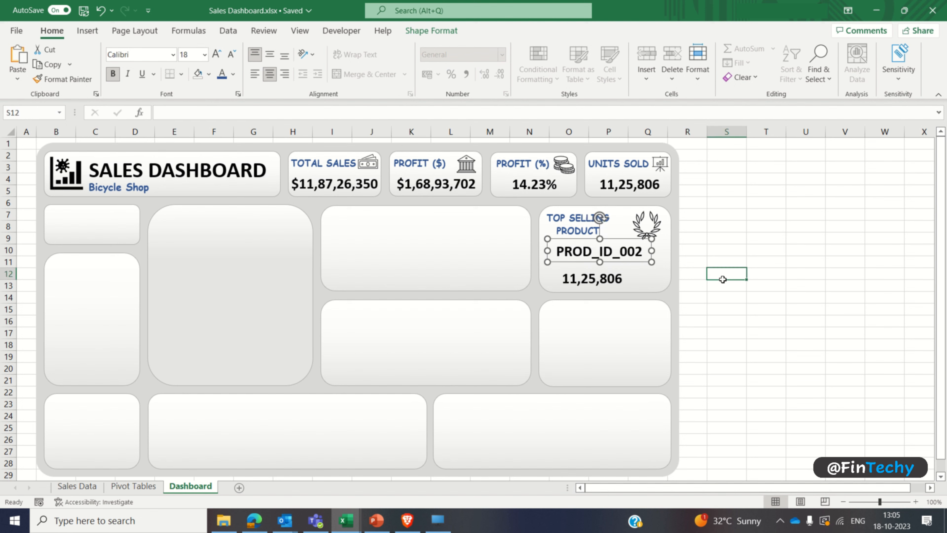
Step: Link the lower value box in the TOP SELLING PRODUCT card to cell K6 of the Pivot Tables sheet
{"action": "left_click", "coordinate": [619, 285]}
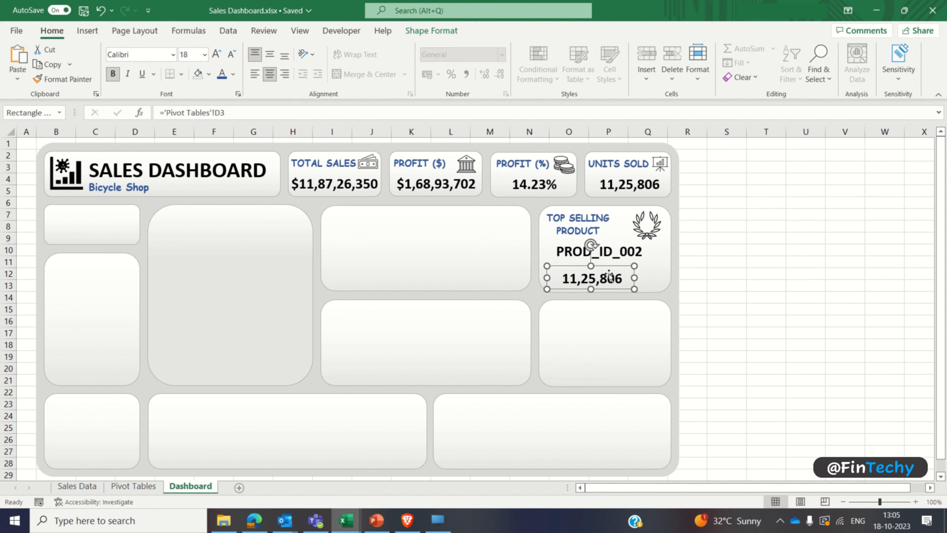
{"action": "left_click", "coordinate": [307, 113]}
{"action": "key", "text": "BackSpace"}
{"action": "key", "text": "BackSpace"}
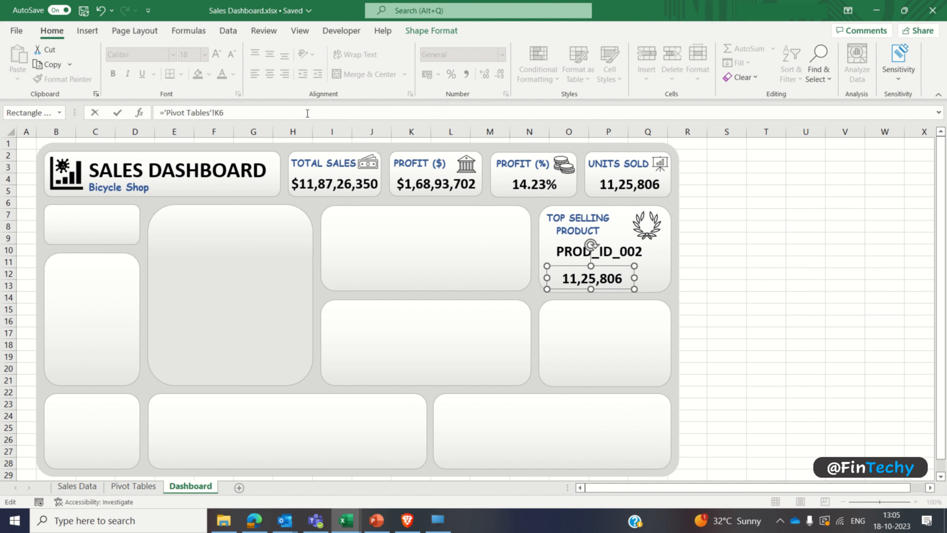
{"action": "type", "text": "K6"}
{"action": "key", "text": "Return"}
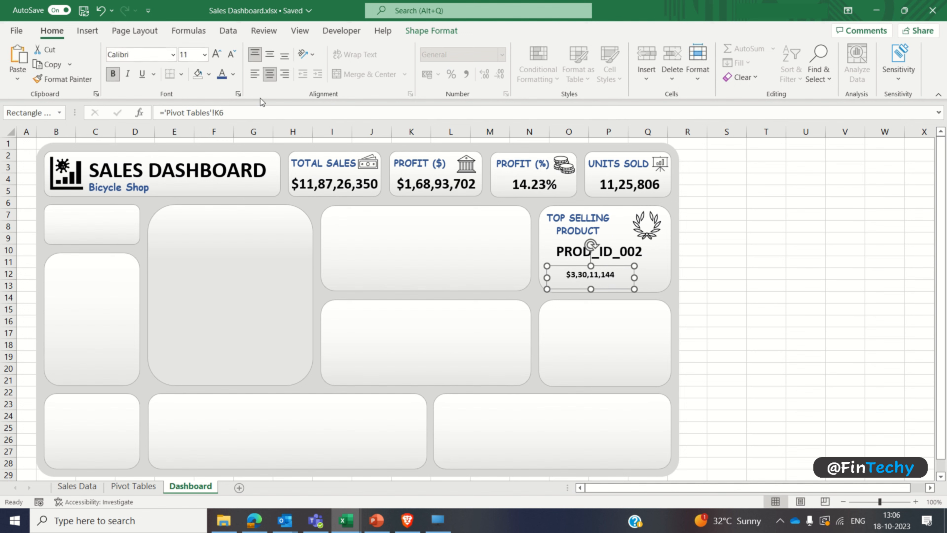
Step: Enlarge the sales amount text to match the product ID above it and widen its box to show the full amount
{"action": "left_click", "coordinate": [191, 55]}
{"action": "type", "text": "1"}
{"action": "key", "text": "Return"}
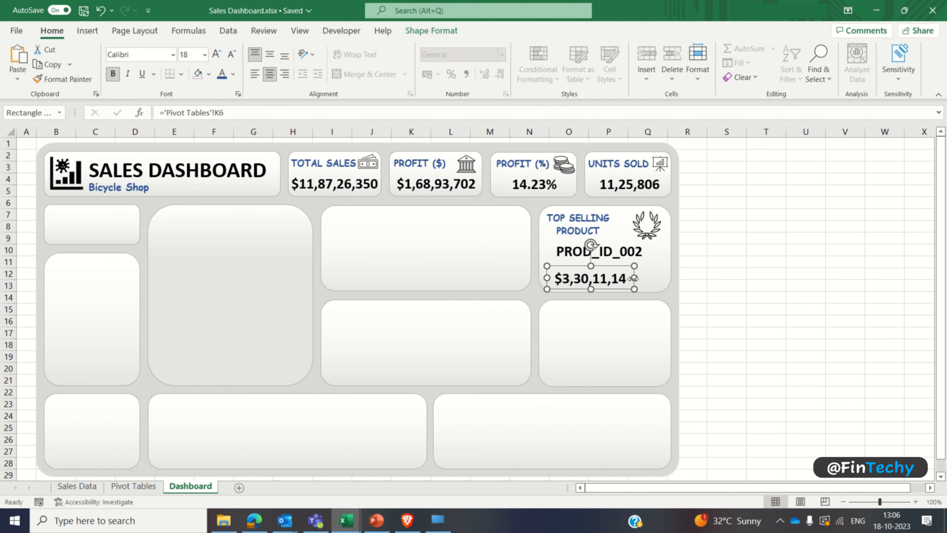
{"action": "left_click_drag", "start_coordinate": [633, 278], "coordinate": [651, 278]}
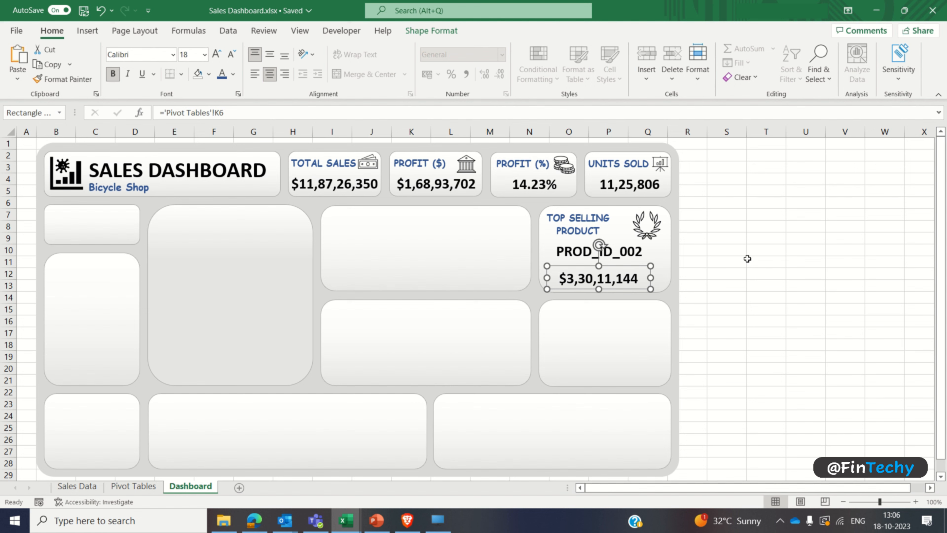
{"action": "left_click", "coordinate": [748, 258]}
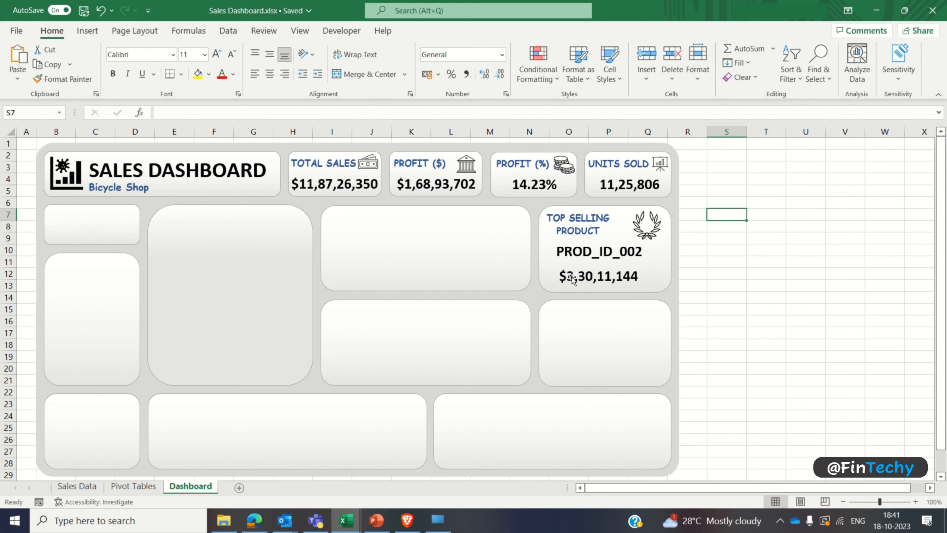
Step: Insert a PivotTable at cell M2 of the Pivot Tables sheet, using the whole Sales Data table (Table3) as its source
{"action": "left_click", "coordinate": [484, 257]}
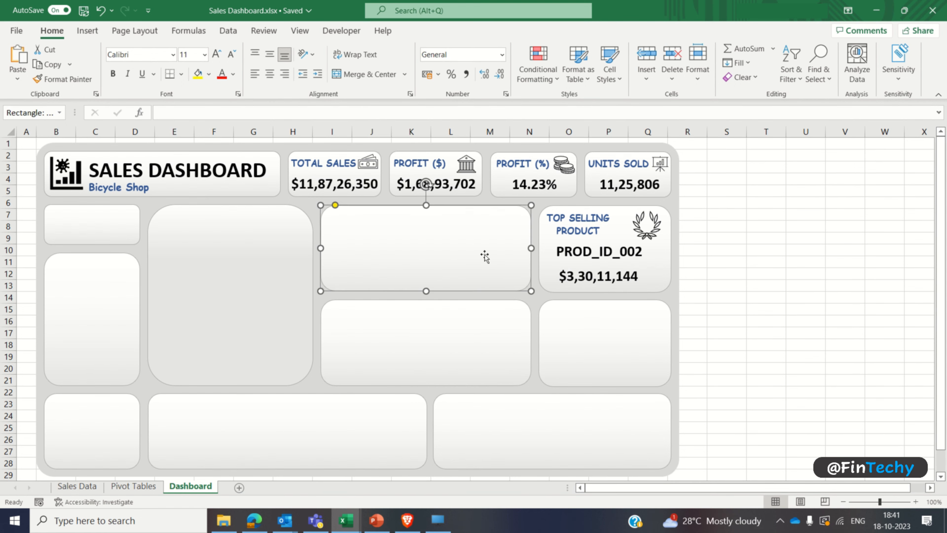
{"action": "left_click", "coordinate": [138, 487]}
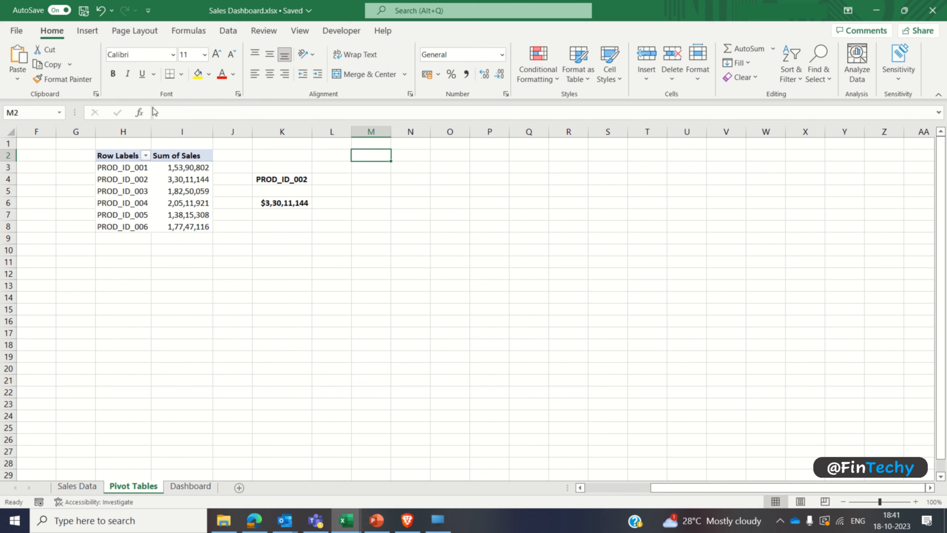
{"action": "left_click", "coordinate": [88, 30]}
{"action": "left_click", "coordinate": [29, 57]}
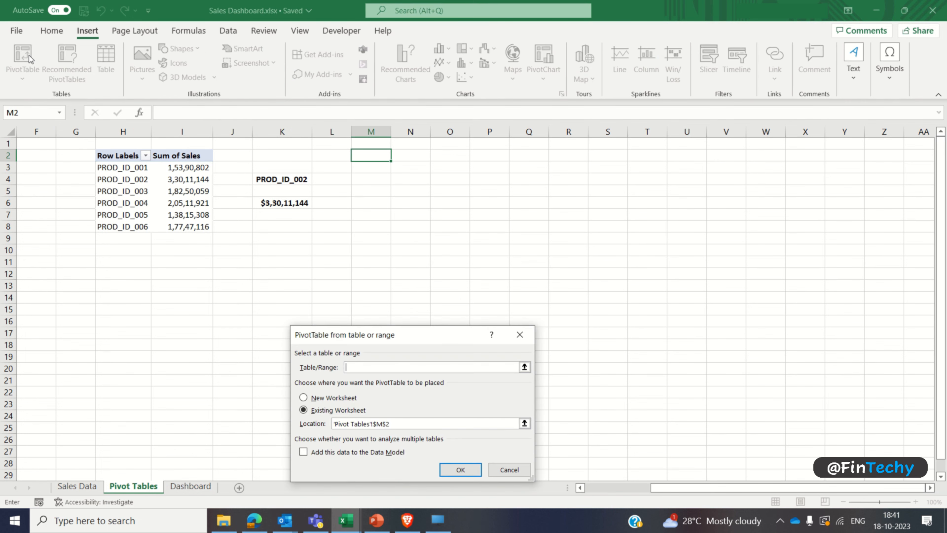
{"action": "left_click", "coordinate": [77, 486]}
{"action": "left_click", "coordinate": [21, 140]}
{"action": "key", "text": "ctrl+shift+Right"}
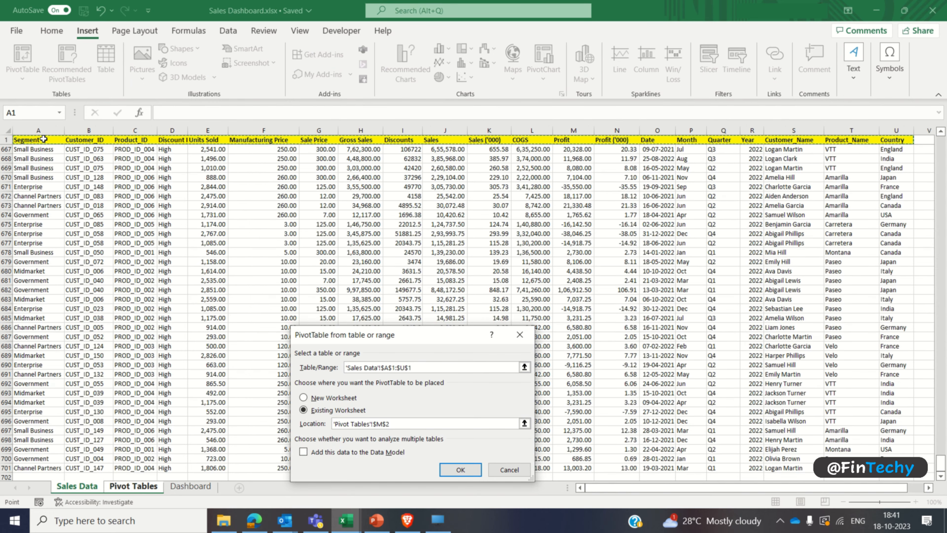
{"action": "key", "text": "ctrl+a"}
{"action": "left_click", "coordinate": [448, 472]}
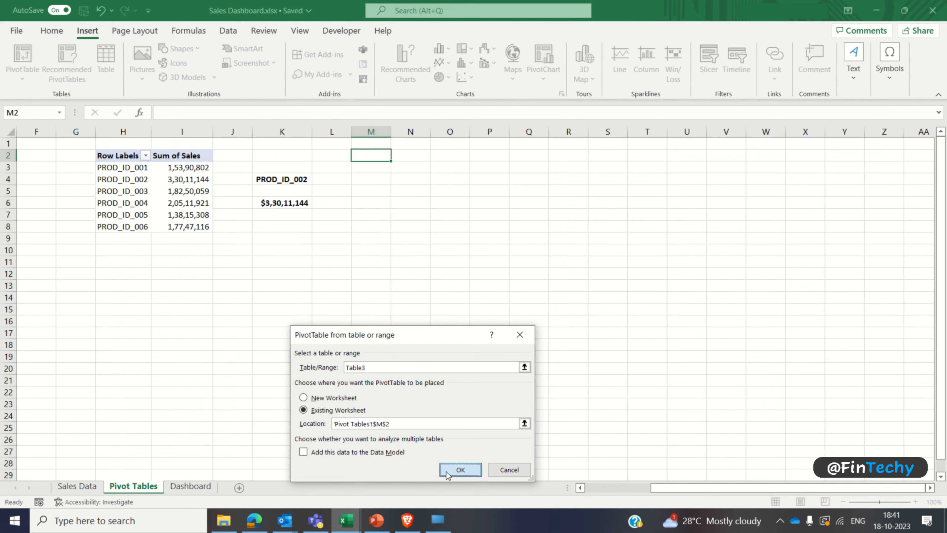
Step: Sort the PivotTable field list A to Z, then add Sales ('000) and Profit ('000) as values and Month as rows
{"action": "left_click", "coordinate": [928, 162]}
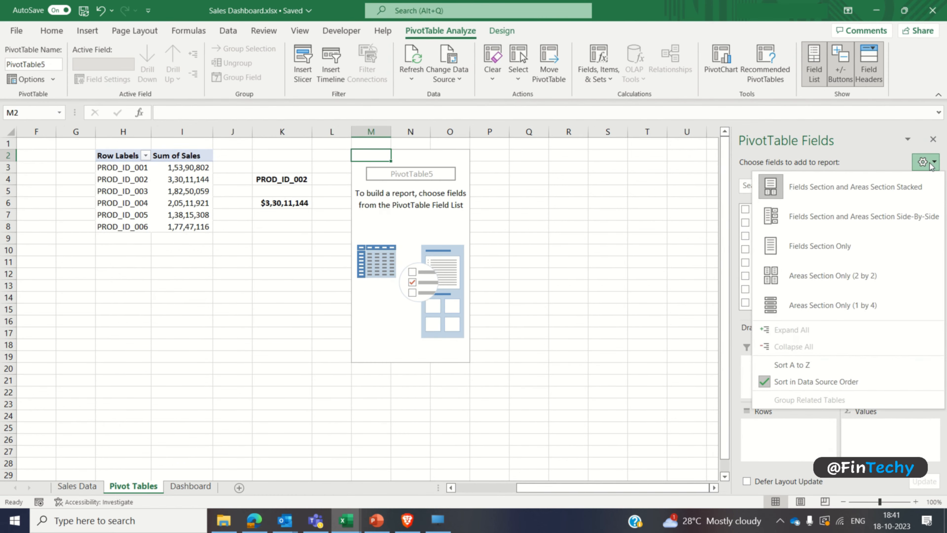
{"action": "left_click", "coordinate": [796, 365]}
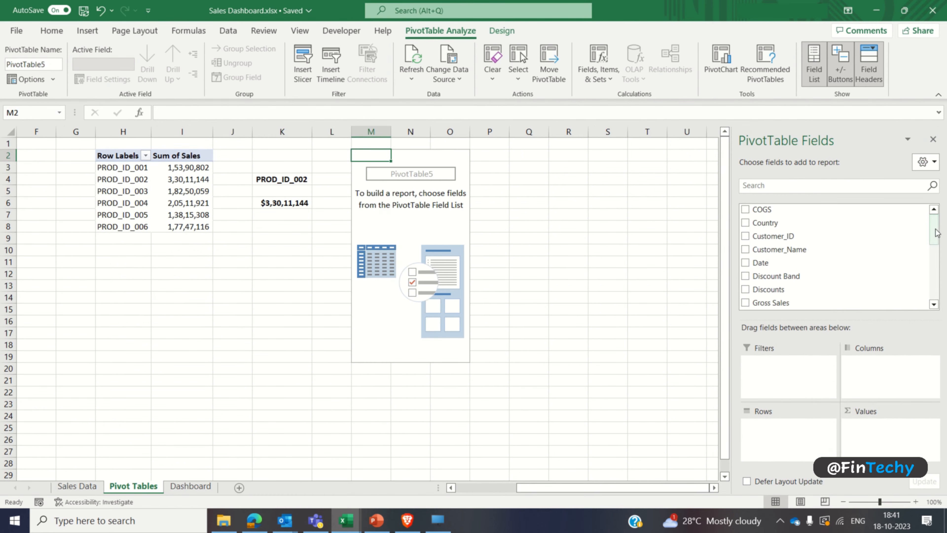
{"action": "left_click_drag", "start_coordinate": [937, 232], "coordinate": [937, 286]}
{"action": "left_click", "coordinate": [746, 248]}
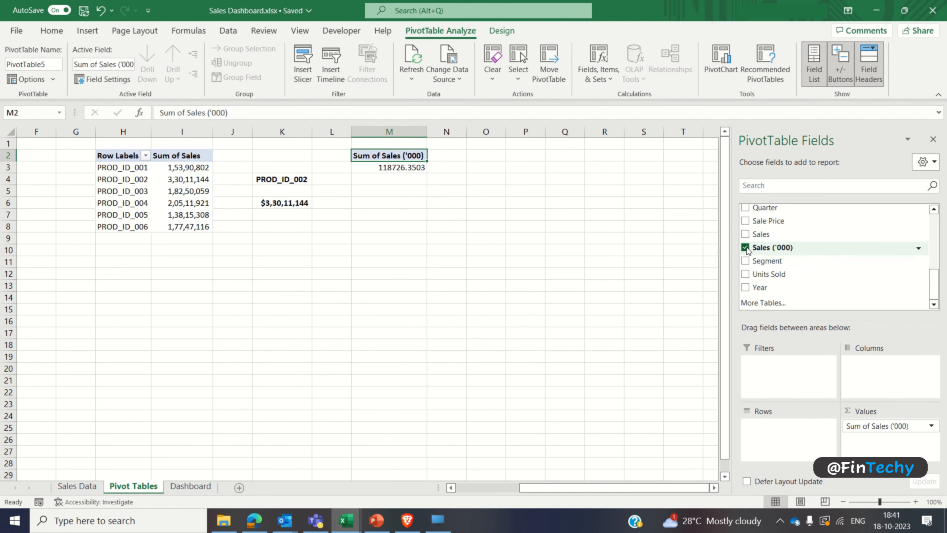
{"action": "left_click_drag", "start_coordinate": [934, 289], "coordinate": [934, 274]}
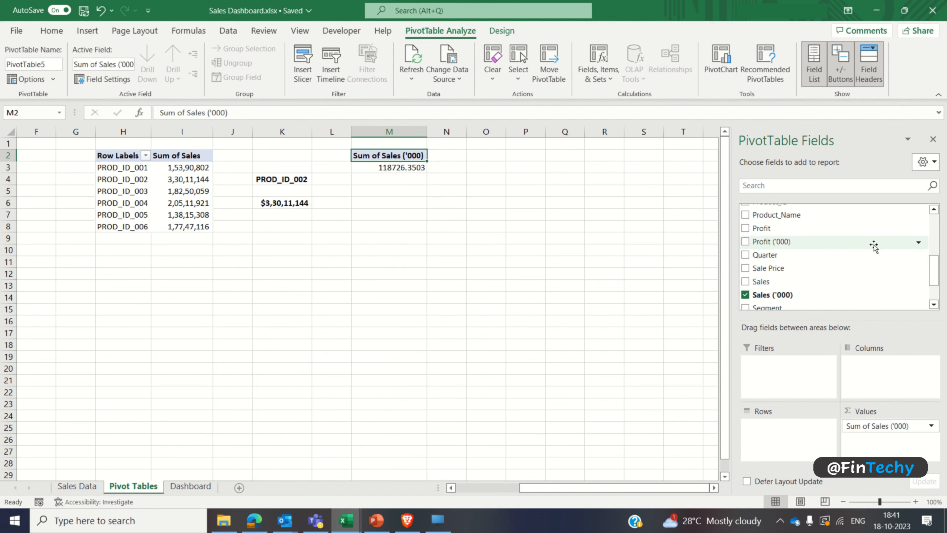
{"action": "left_click", "coordinate": [745, 243]}
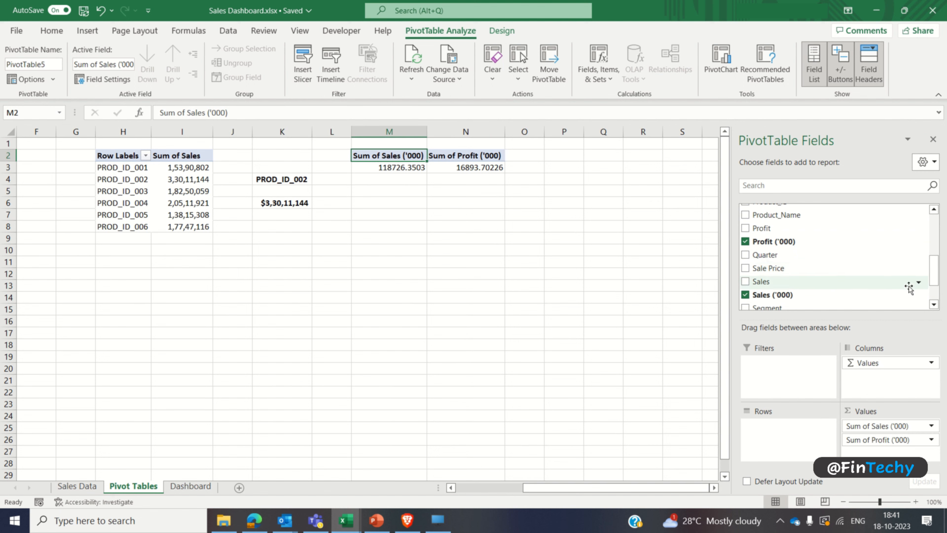
{"action": "left_click_drag", "start_coordinate": [938, 275], "coordinate": [937, 253]}
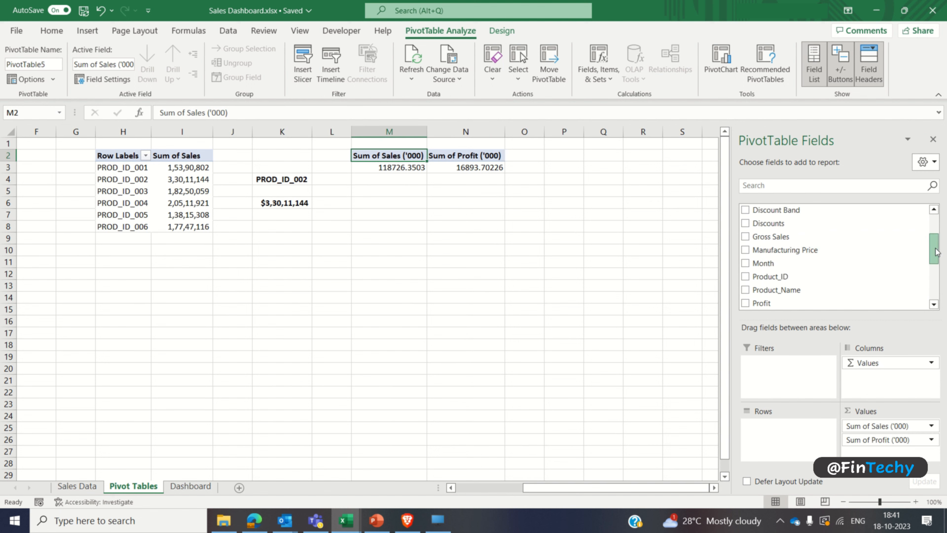
{"action": "left_click", "coordinate": [746, 264]}
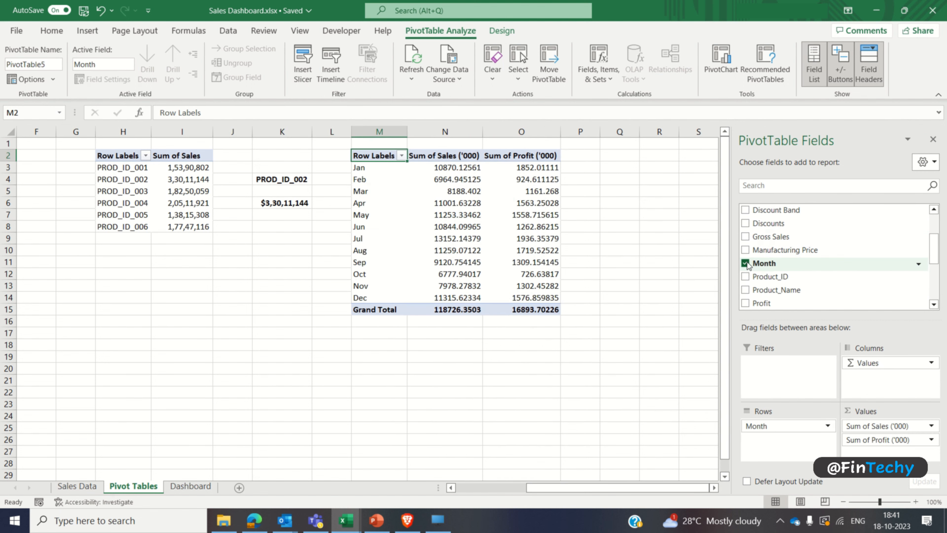
{"action": "left_click", "coordinate": [934, 139]}
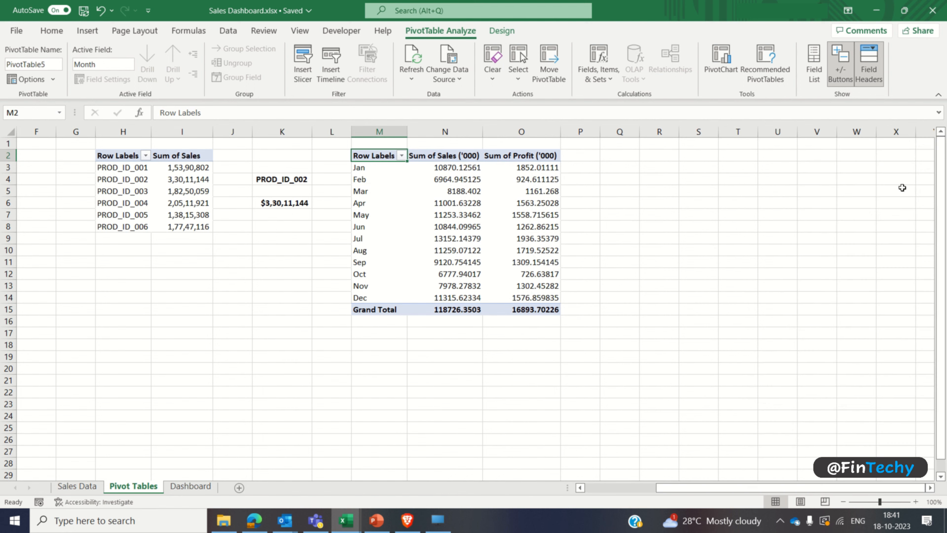
Step: Enter the header Profit (%) in cell P2 beside the monthly PivotTable
{"action": "left_click", "coordinate": [587, 159]}
{"action": "type", "text": "Profit"}
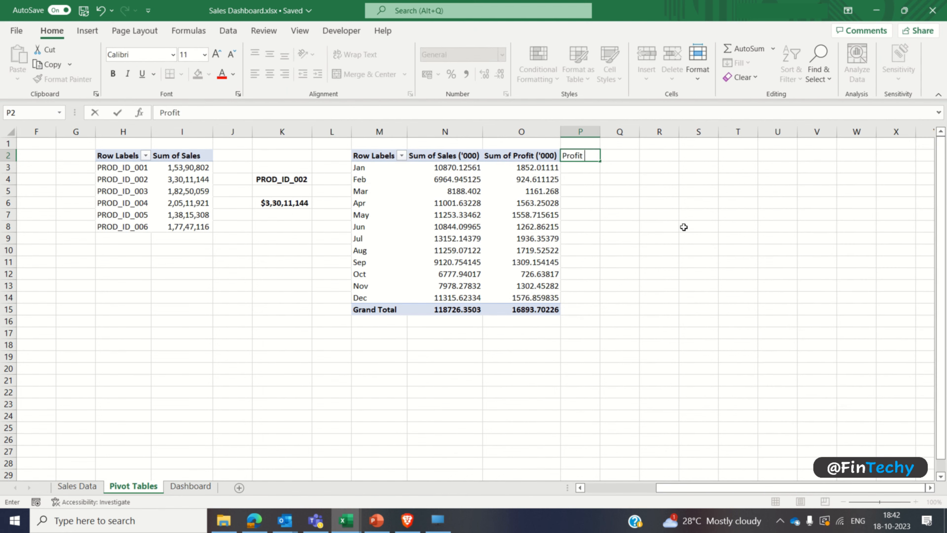
{"action": "type", "text": " (%)"}
{"action": "key", "text": "Return"}
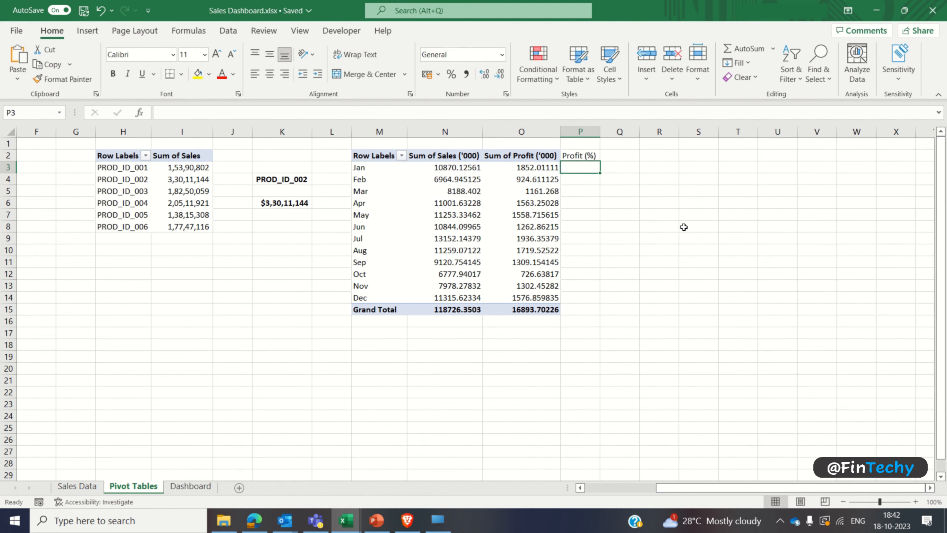
Step: Remove the Grand Total row from the monthly sales and profit PivotTable
{"action": "left_click", "coordinate": [375, 310]}
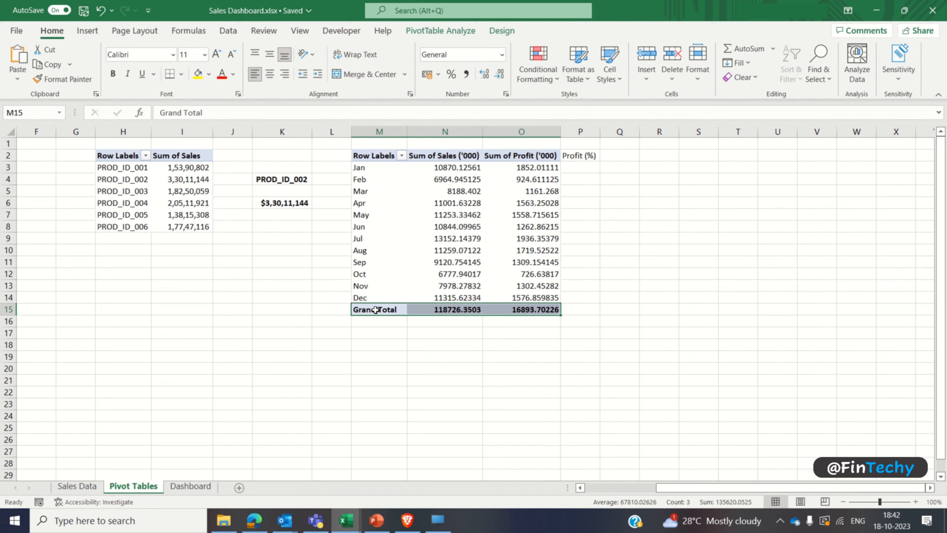
{"action": "right_click", "coordinate": [375, 310]}
{"action": "left_click", "coordinate": [446, 391]}
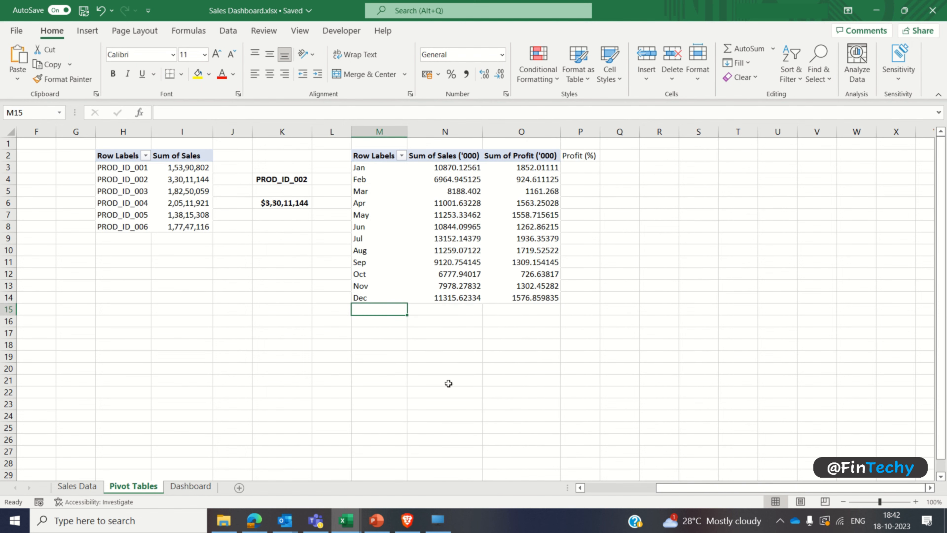
Step: Fill P3:P14 with each month's profit divided by sales, starting from =O3/N3, and format the cells as percentages
{"action": "left_click", "coordinate": [578, 166]}
{"action": "type", "text": "="}
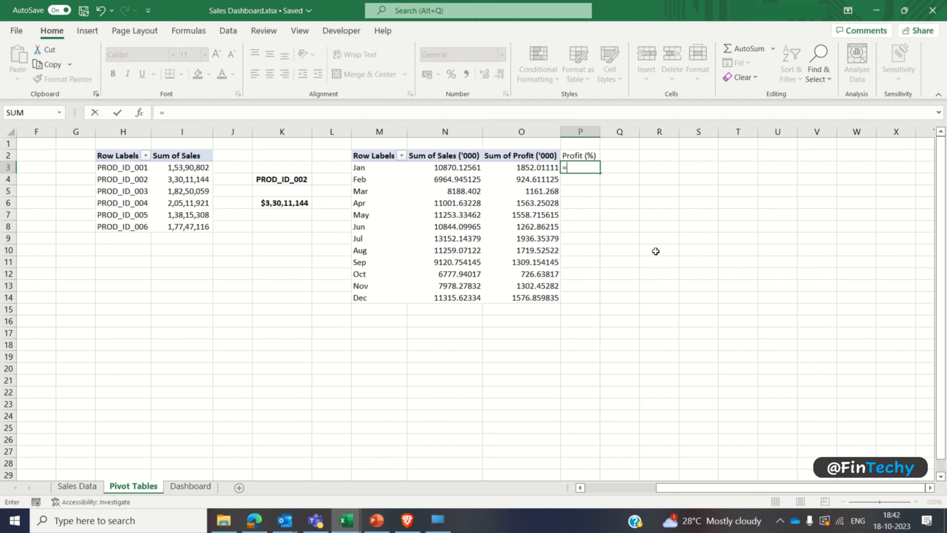
{"action": "type", "text": "o3/"}
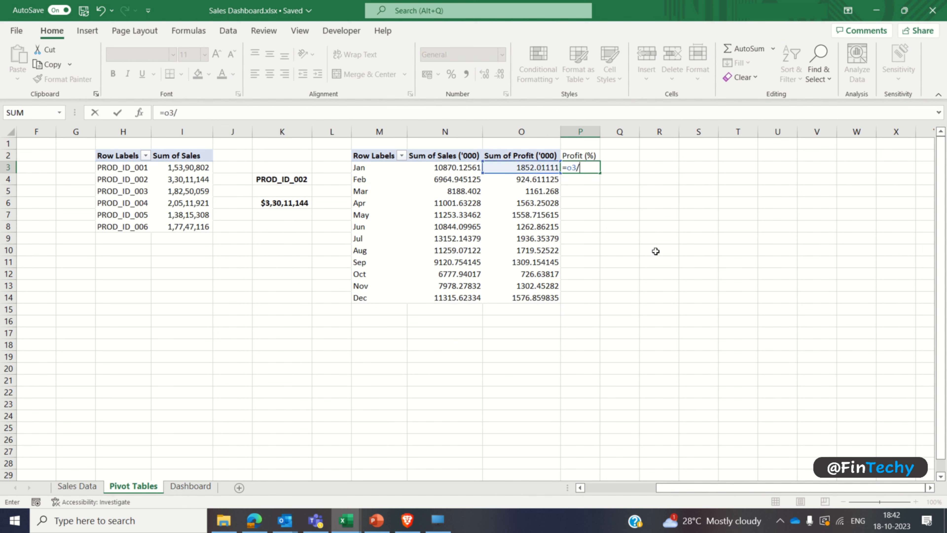
{"action": "type", "text": "n3"}
{"action": "key", "text": "Return"}
{"action": "key", "text": "Left"}
{"action": "key", "text": "ctrl+Down"}
{"action": "key", "text": "Right"}
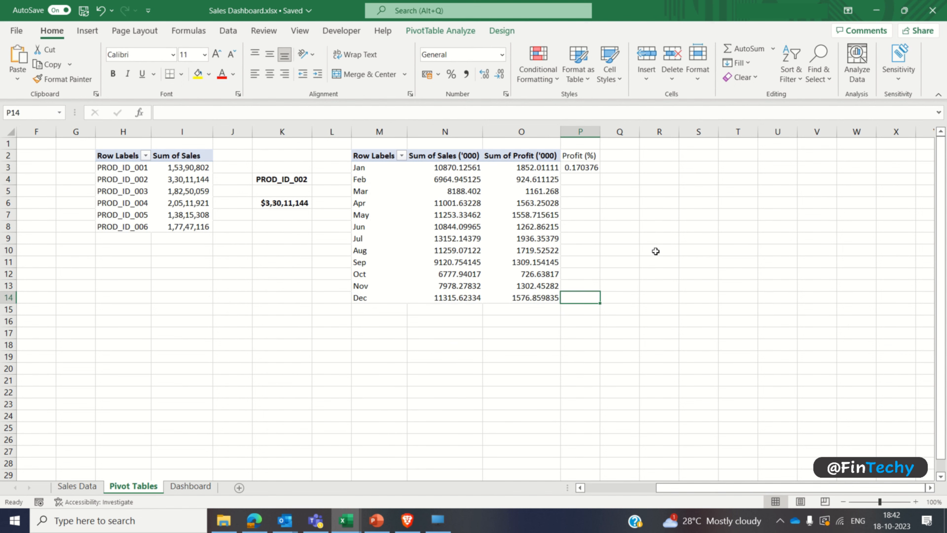
{"action": "key", "text": "ctrl+shift+Up"}
{"action": "key", "text": "ctrl+d"}
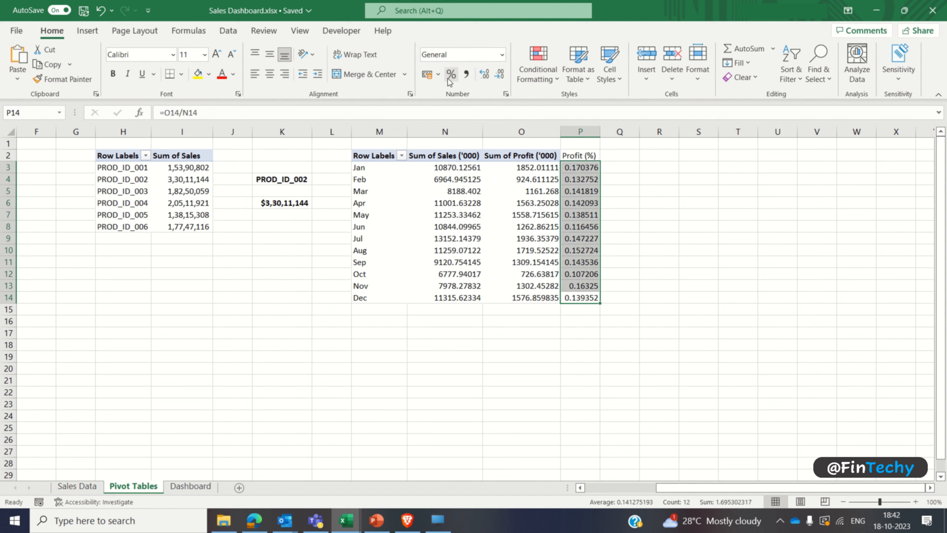
{"action": "left_click", "coordinate": [451, 76]}
Step: Format the monthly sales and profit values in N3:O14 with thousands separators and no decimals
{"action": "left_click", "coordinate": [449, 170]}
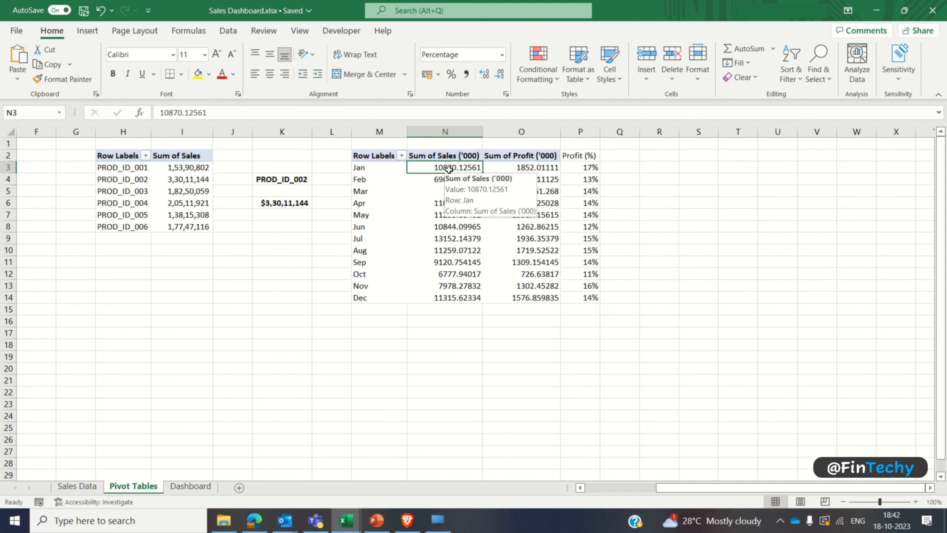
{"action": "key", "text": "shift+Right"}
{"action": "key", "text": "ctrl+shift+Down"}
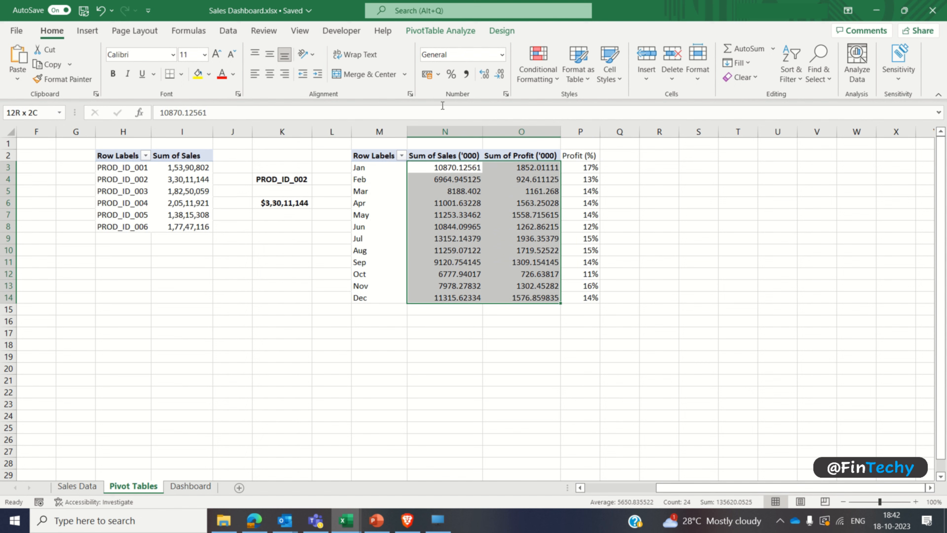
{"action": "left_click", "coordinate": [467, 74]}
{"action": "left_click", "coordinate": [500, 77]}
{"action": "left_click", "coordinate": [499, 76]}
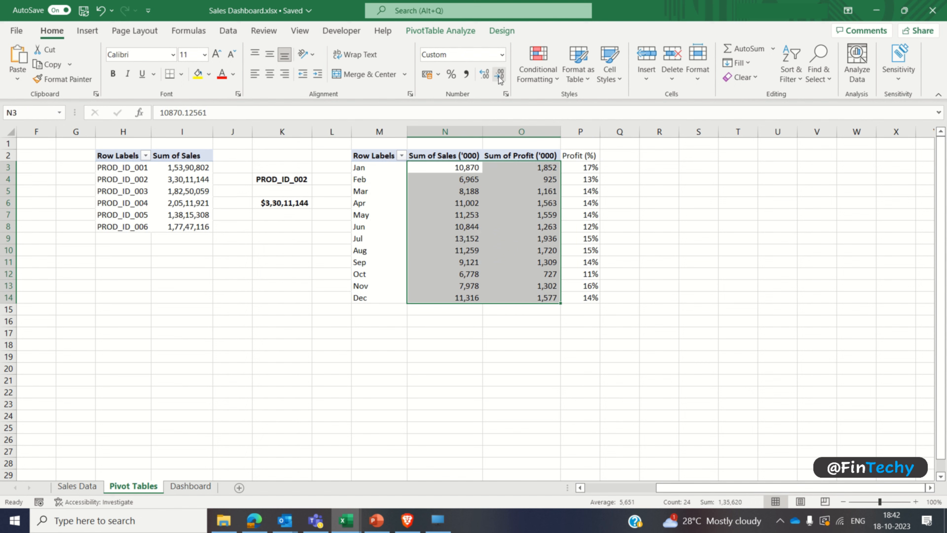
{"action": "left_click", "coordinate": [457, 215]}
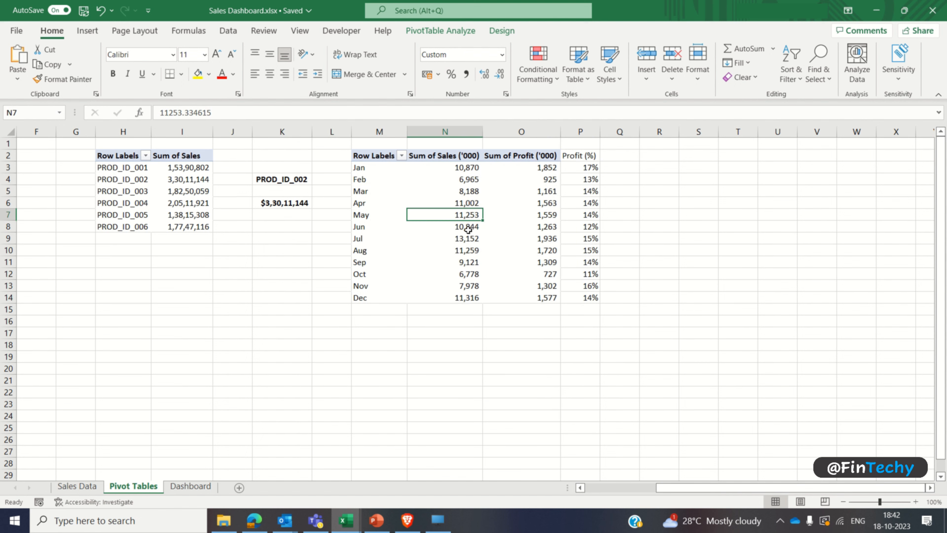
Step: Insert a stacked column PivotChart from the monthly PivotTable and place it beside the Profit (%) column
{"action": "left_click", "coordinate": [87, 31]}
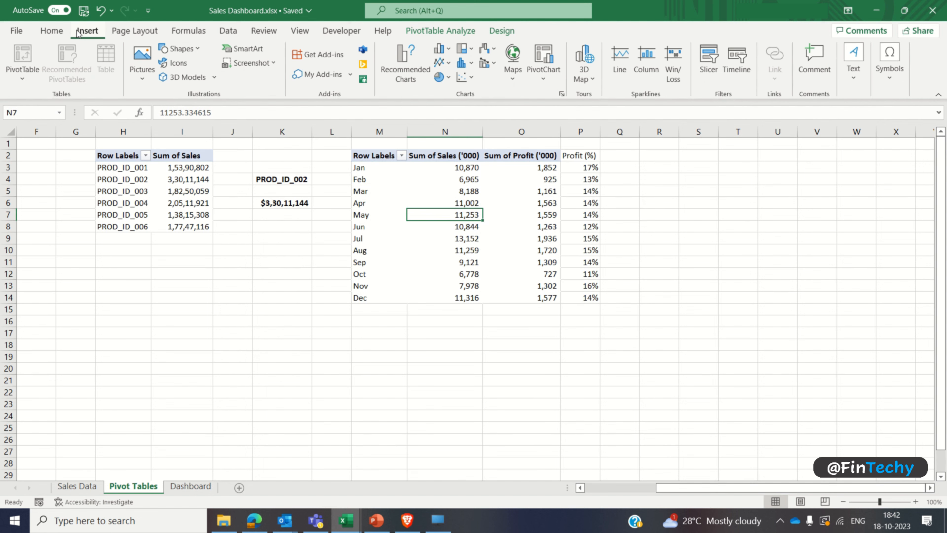
{"action": "left_click", "coordinate": [562, 95]}
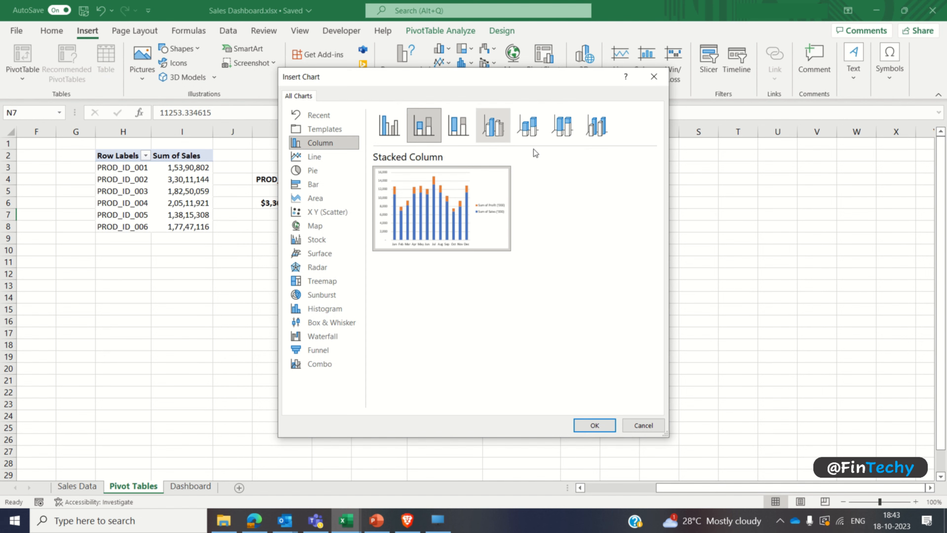
{"action": "left_click", "coordinate": [584, 425]}
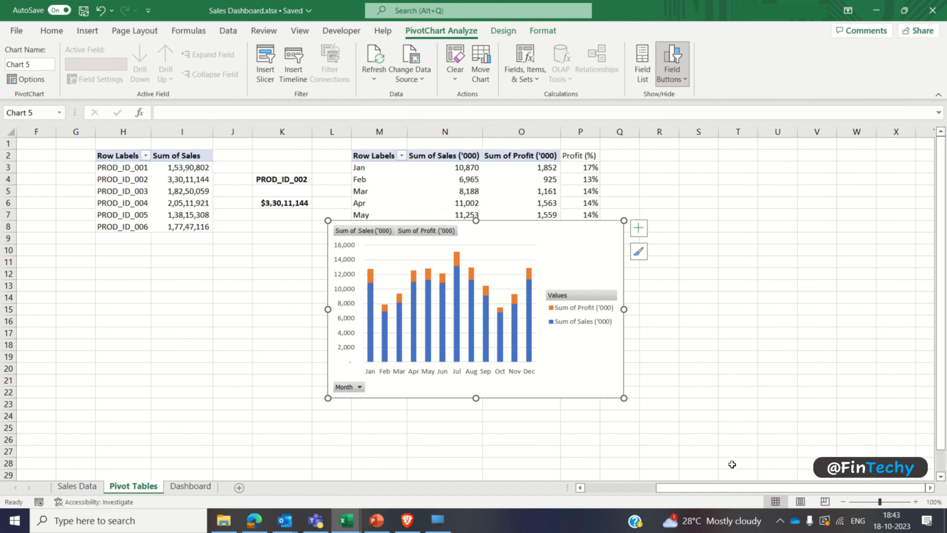
{"action": "left_click", "coordinate": [930, 488]}
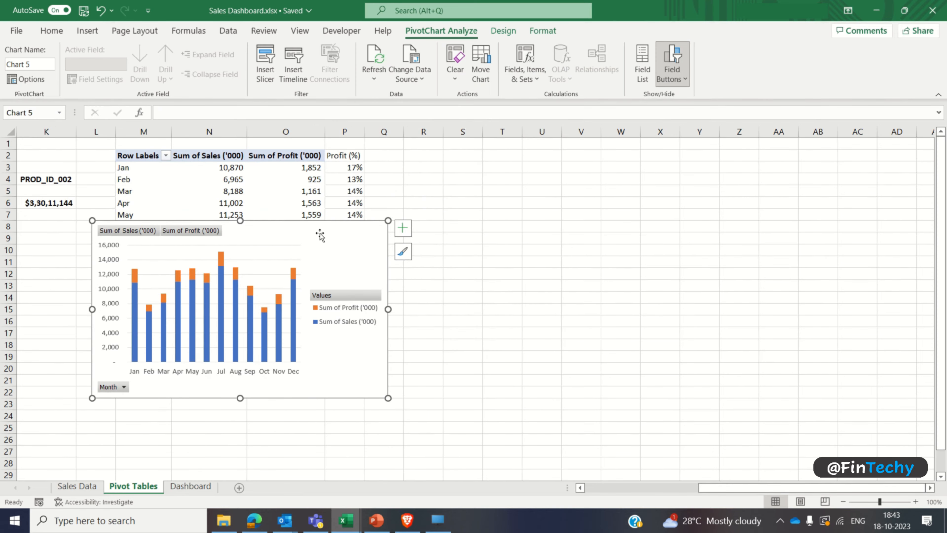
{"action": "left_click_drag", "start_coordinate": [382, 228], "coordinate": [684, 165]}
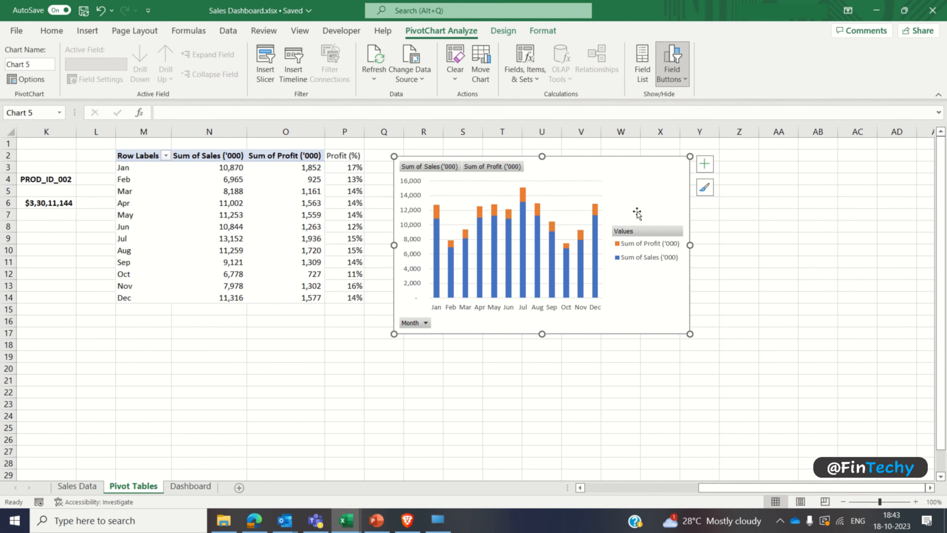
Step: Hide all field buttons on the PivotChart and remove its gridlines and legend
{"action": "right_click", "coordinate": [428, 324]}
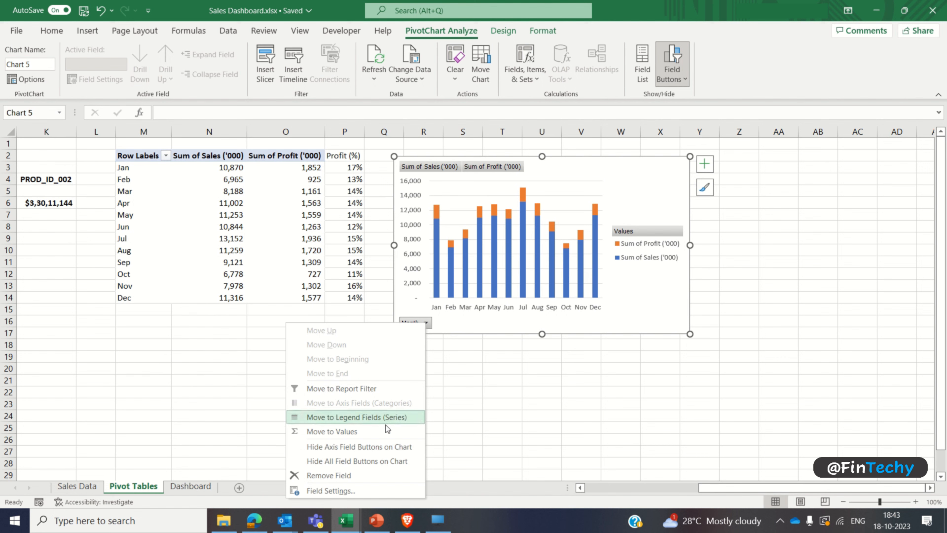
{"action": "left_click", "coordinate": [367, 462]}
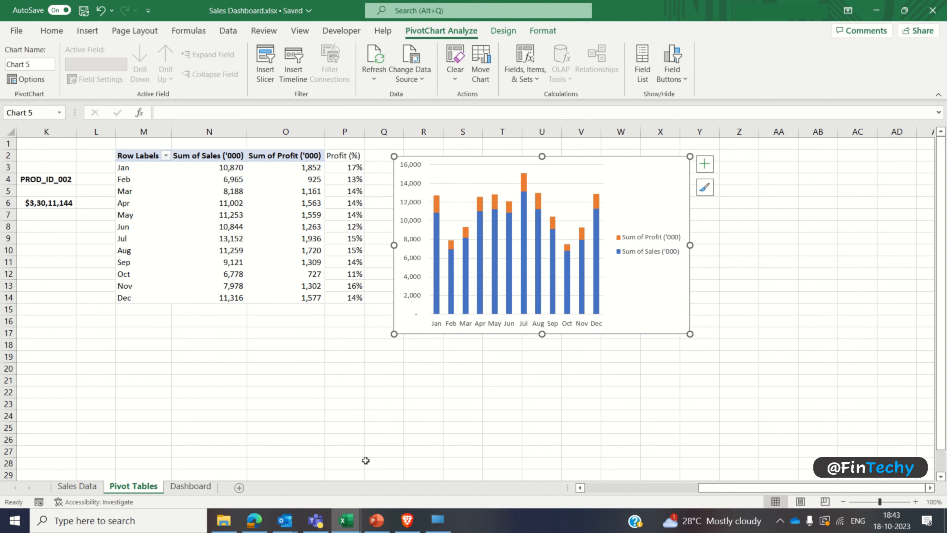
{"action": "left_click", "coordinate": [705, 164]}
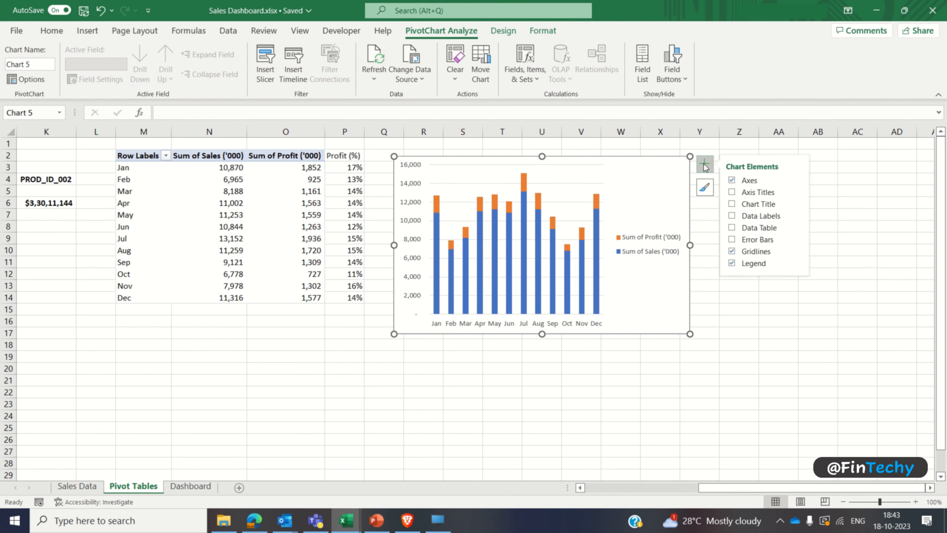
{"action": "left_click", "coordinate": [731, 251]}
{"action": "left_click", "coordinate": [732, 263]}
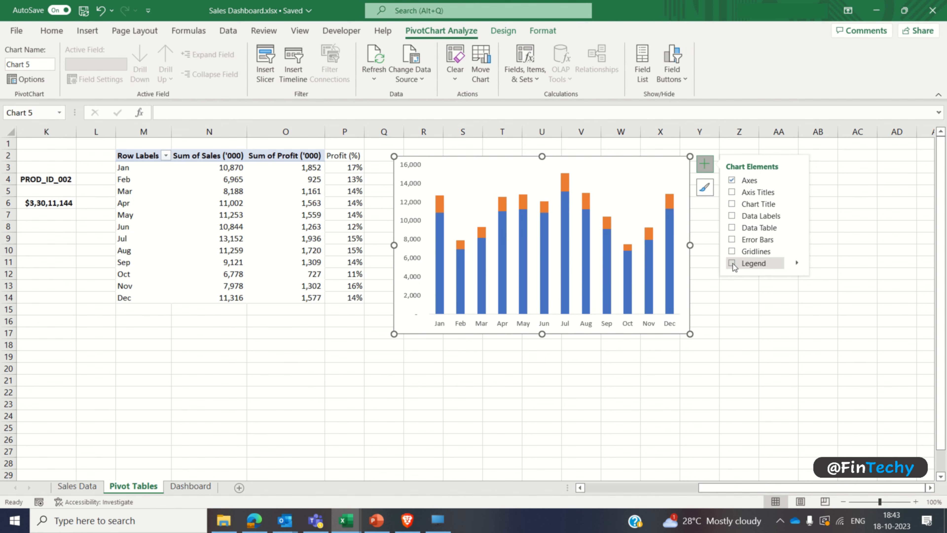
Step: Add a title to the PivotChart reading Sales ('000) & Profit (%) by Month
{"action": "left_click", "coordinate": [731, 204]}
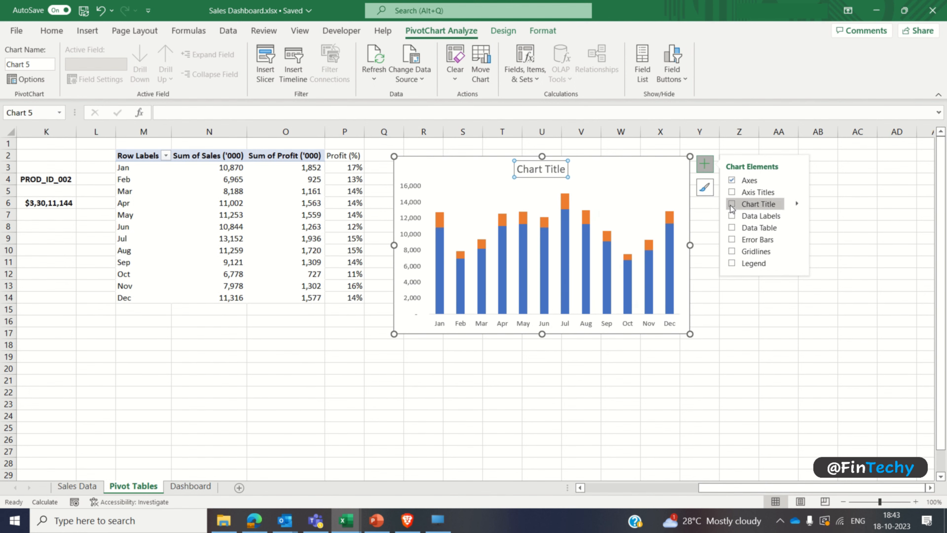
{"action": "left_click", "coordinate": [527, 171]}
{"action": "type", "text": "6"}
{"action": "key", "text": "ctrl+a"}
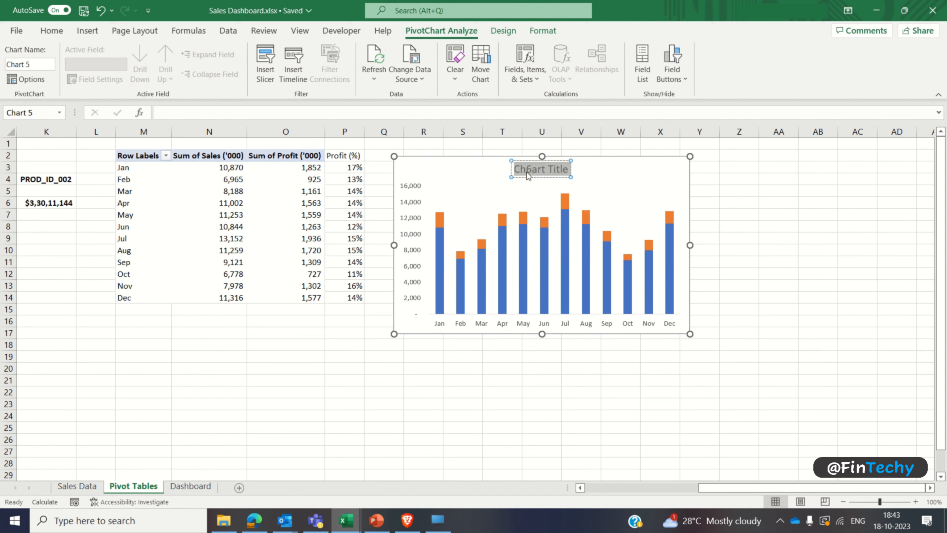
{"action": "type", "text": "Sales ("}
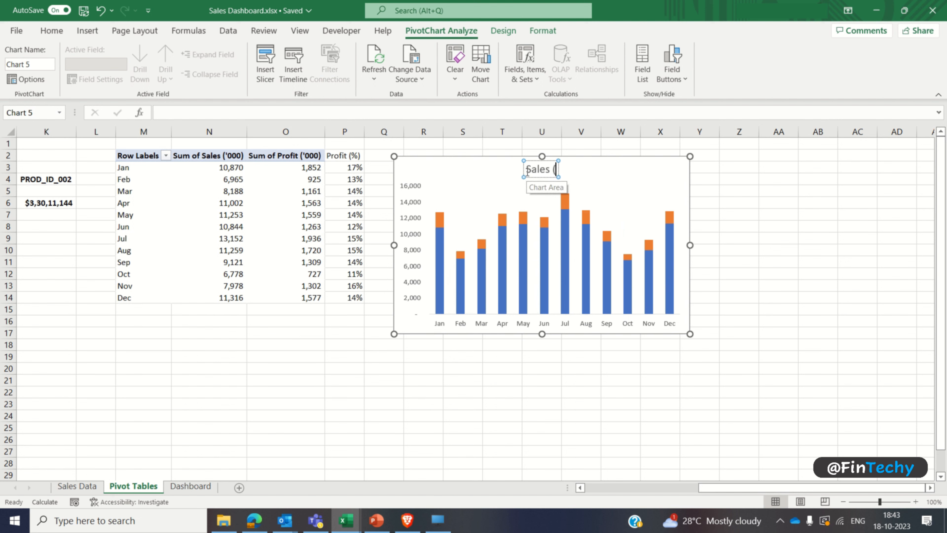
{"action": "type", "text": "'000) &"}
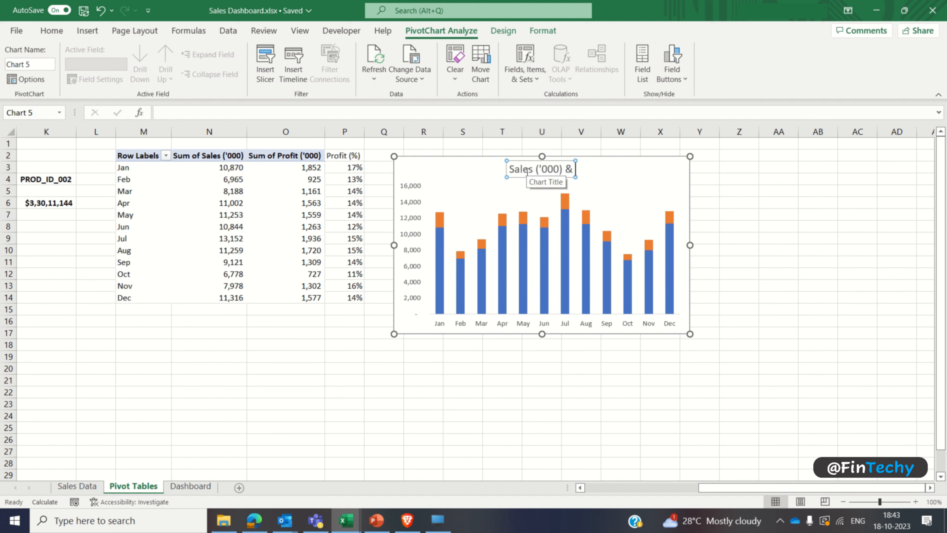
{"action": "type", "text": " Profit"}
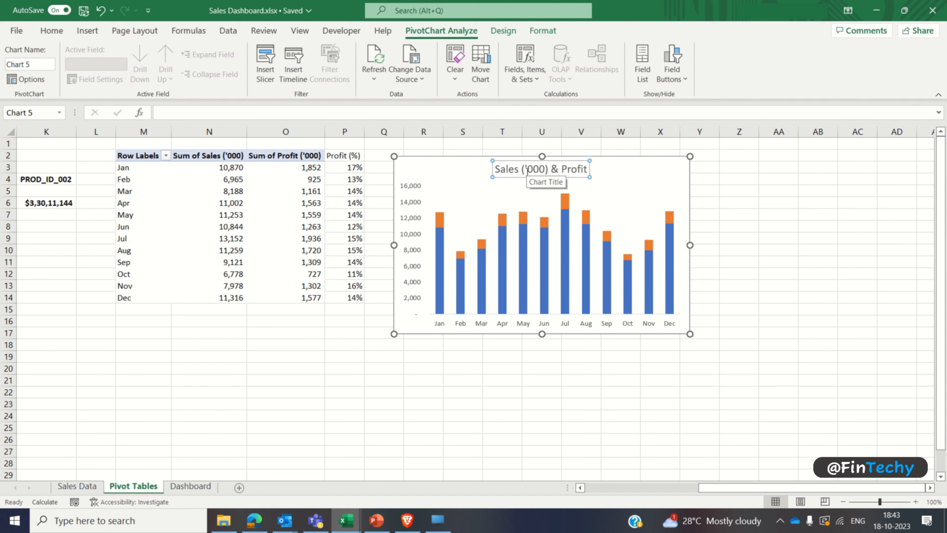
{"action": "type", "text": " (%) by"}
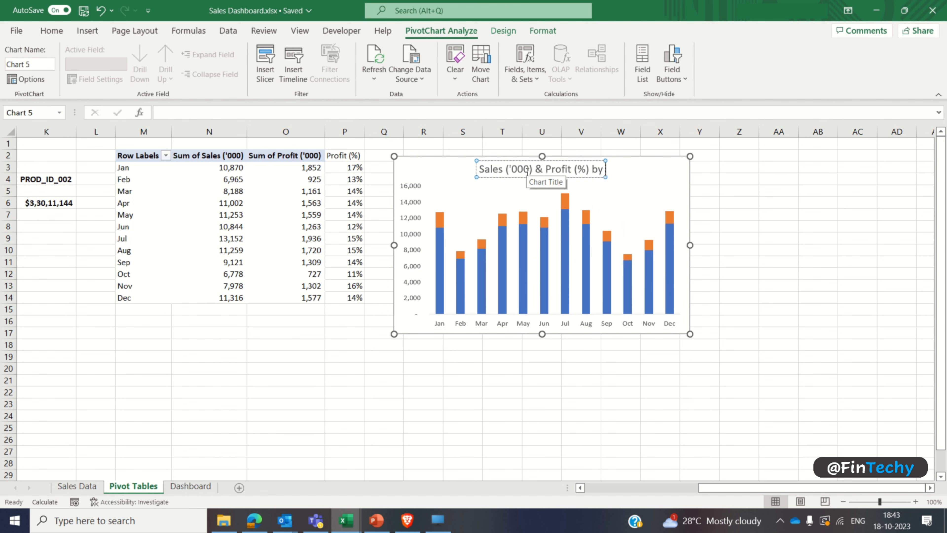
{"action": "type", "text": " Month"}
Step: Format the chart title as bold Comic Sans MS at size 10
{"action": "key", "text": "ctrl+a"}
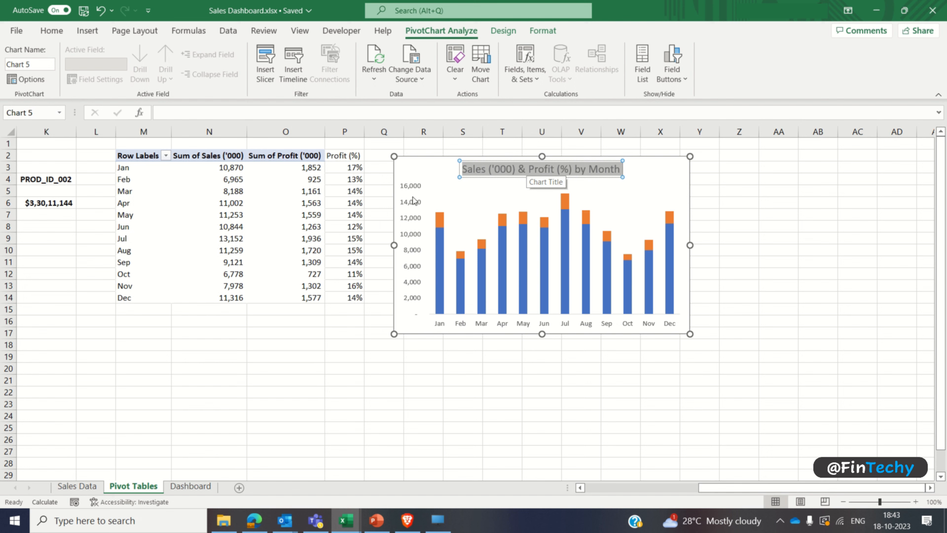
{"action": "left_click", "coordinate": [51, 30]}
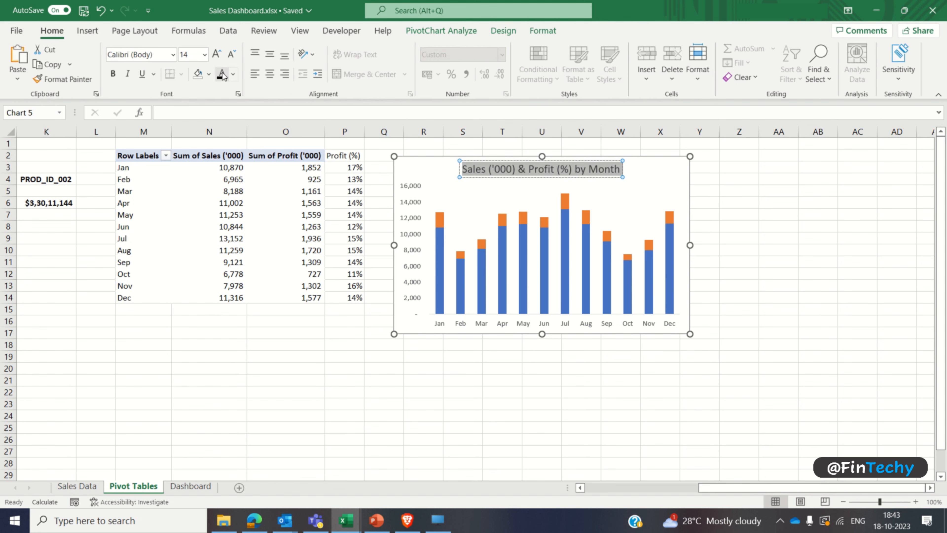
{"action": "left_click", "coordinate": [113, 73]}
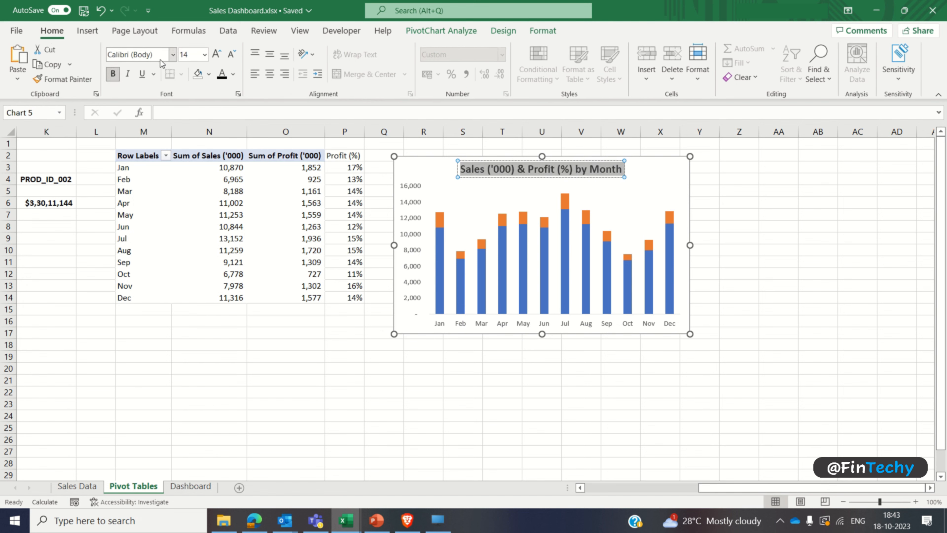
{"action": "left_click", "coordinate": [174, 56]}
{"action": "left_click", "coordinate": [160, 142]}
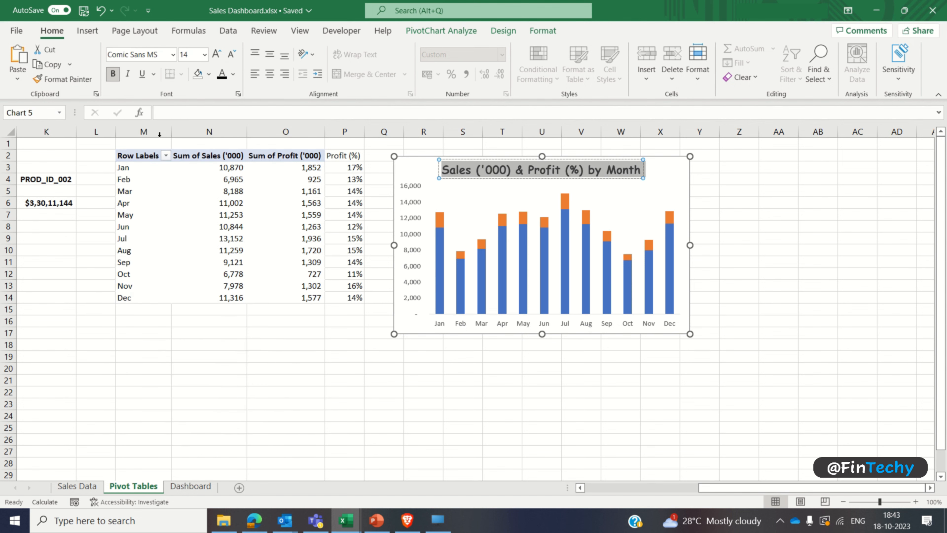
{"action": "left_click", "coordinate": [189, 55]}
{"action": "key", "text": "Return"}
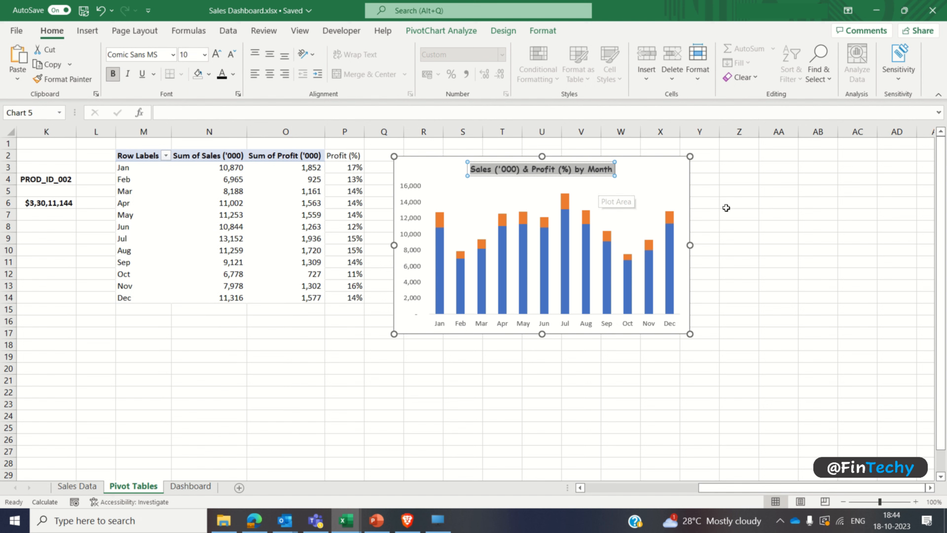
{"action": "left_click", "coordinate": [716, 203]}
{"action": "left_click", "coordinate": [658, 182]}
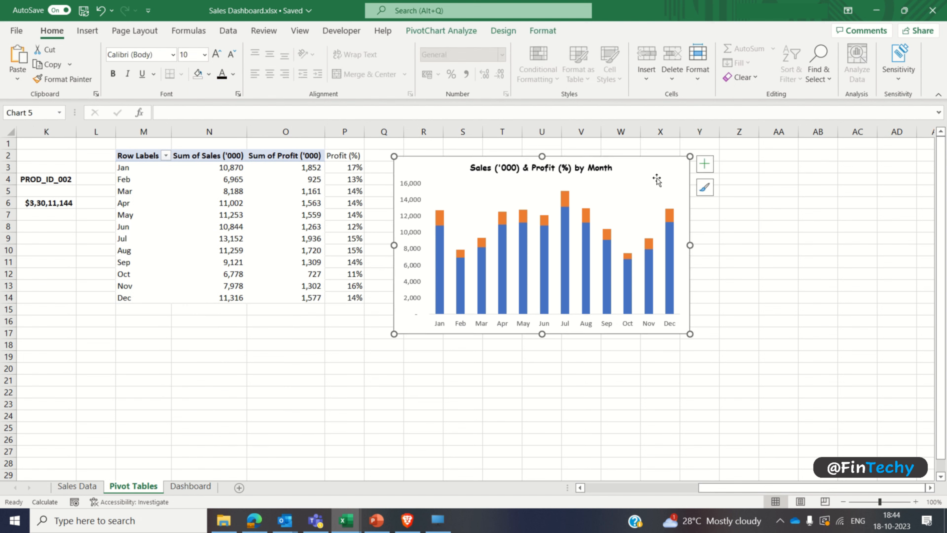
Step: Set the gap width of the chart's column series to 80%
{"action": "left_click", "coordinate": [930, 488]}
{"action": "left_click", "coordinate": [930, 487]}
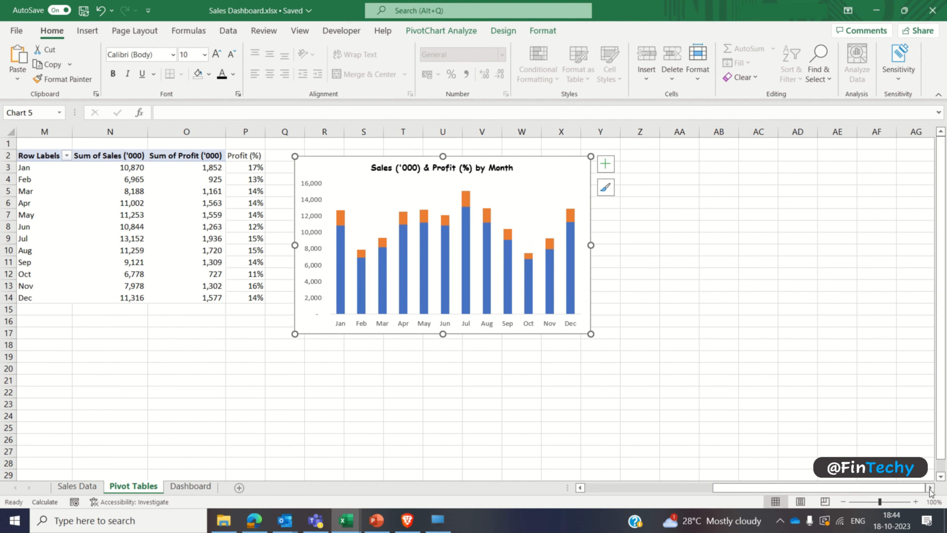
{"action": "left_click", "coordinate": [504, 262]}
{"action": "right_click", "coordinate": [504, 262]}
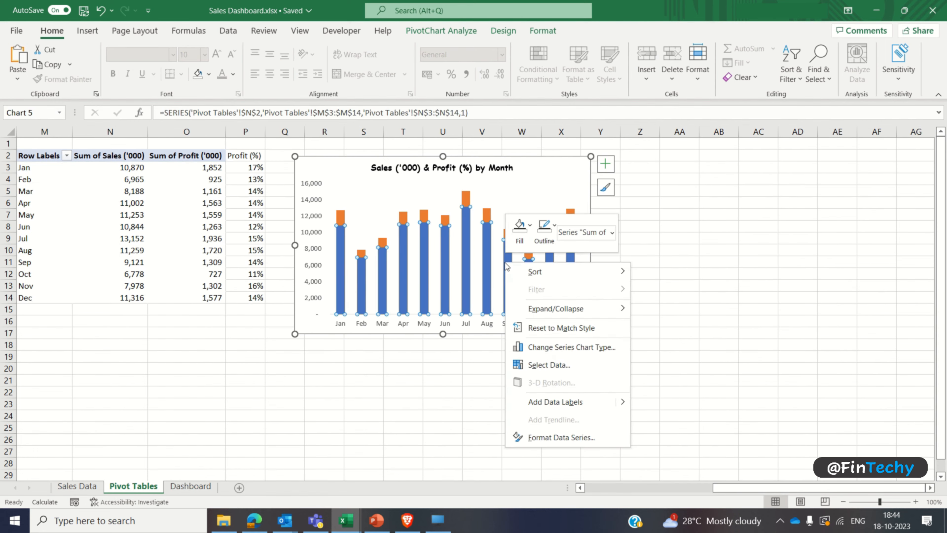
{"action": "left_click", "coordinate": [541, 433]}
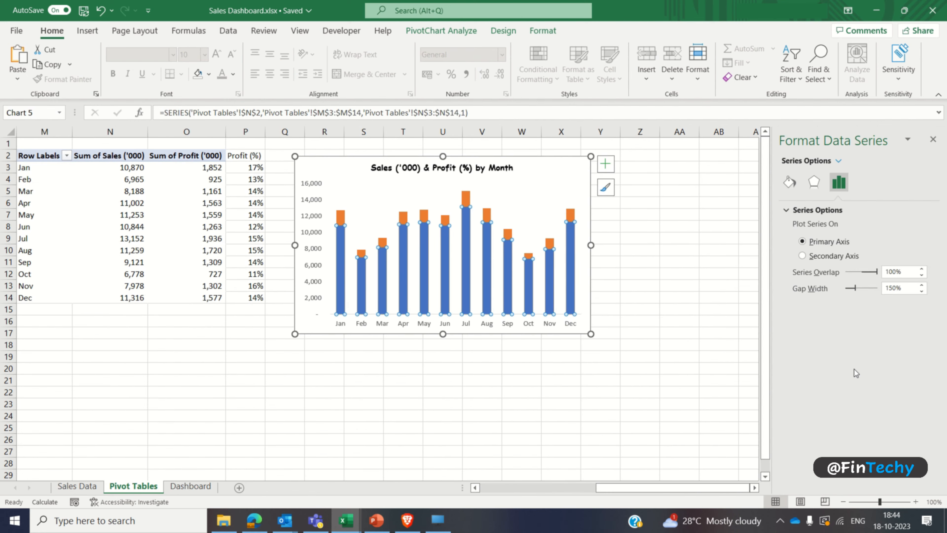
{"action": "left_click", "coordinate": [906, 287]}
{"action": "type", "text": "80"}
{"action": "key", "text": "Return"}
{"action": "left_click", "coordinate": [560, 179]}
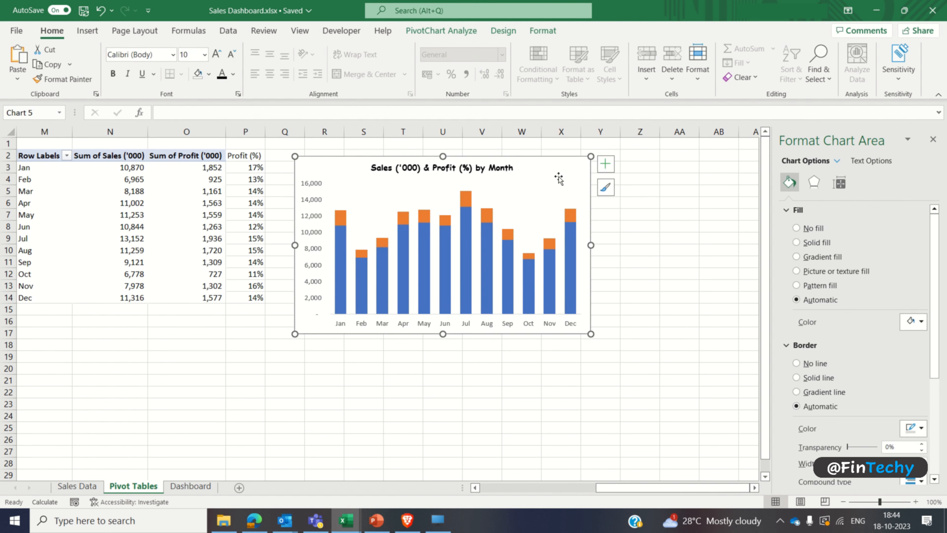
Step: Move the monthly sales and profit PivotChart from the Pivot Tables sheet to the Dashboard sheet
{"action": "key", "text": "ctrl+x"}
{"action": "left_click", "coordinate": [190, 485]}
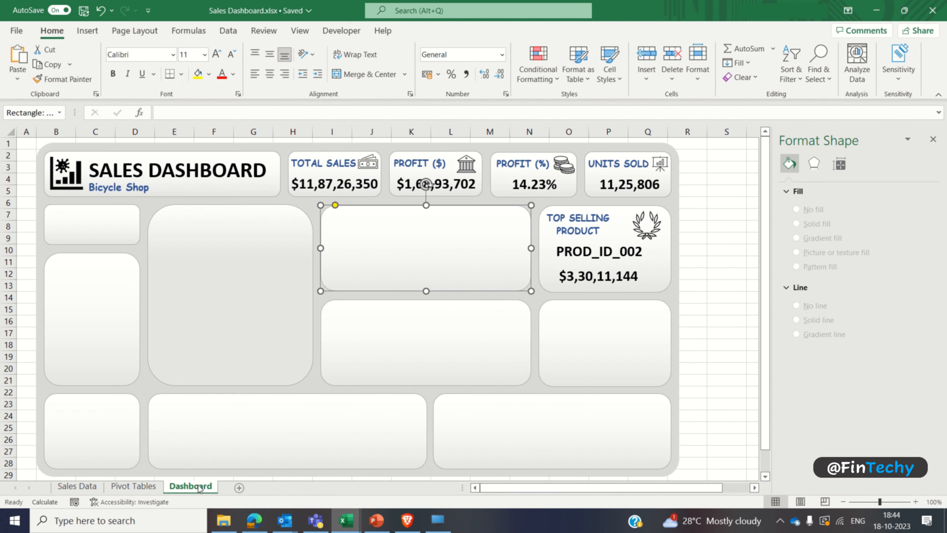
{"action": "key", "text": "ctrl+v"}
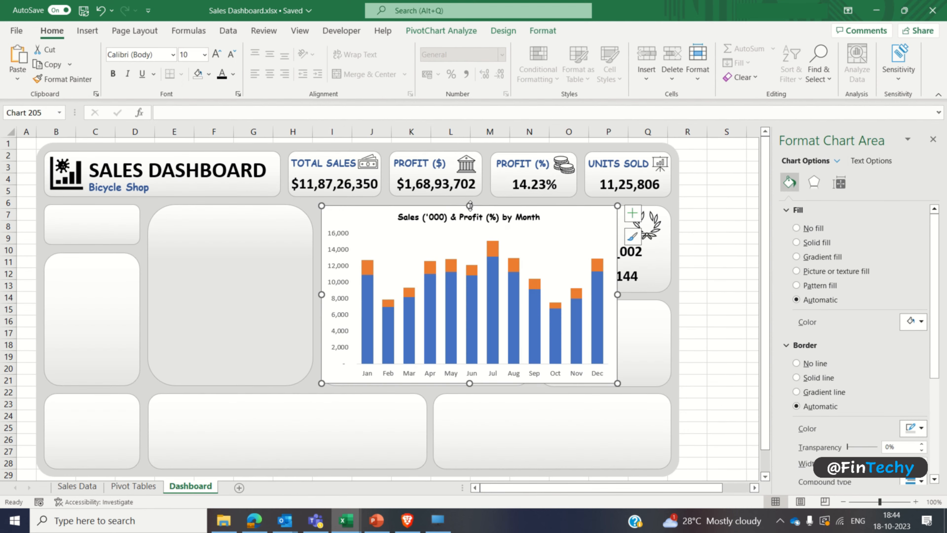
Step: Resize and position the PivotChart so it fits in the empty card beside the top-selling product card
{"action": "left_click_drag", "start_coordinate": [478, 257], "coordinate": [477, 255]}
{"action": "left_click_drag", "start_coordinate": [374, 279], "coordinate": [374, 203]}
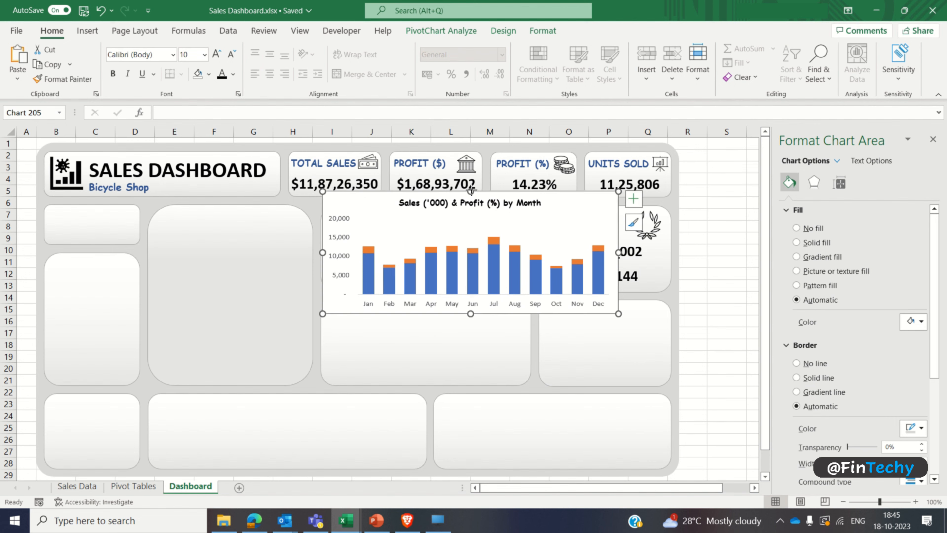
{"action": "left_click_drag", "start_coordinate": [470, 191], "coordinate": [478, 229]}
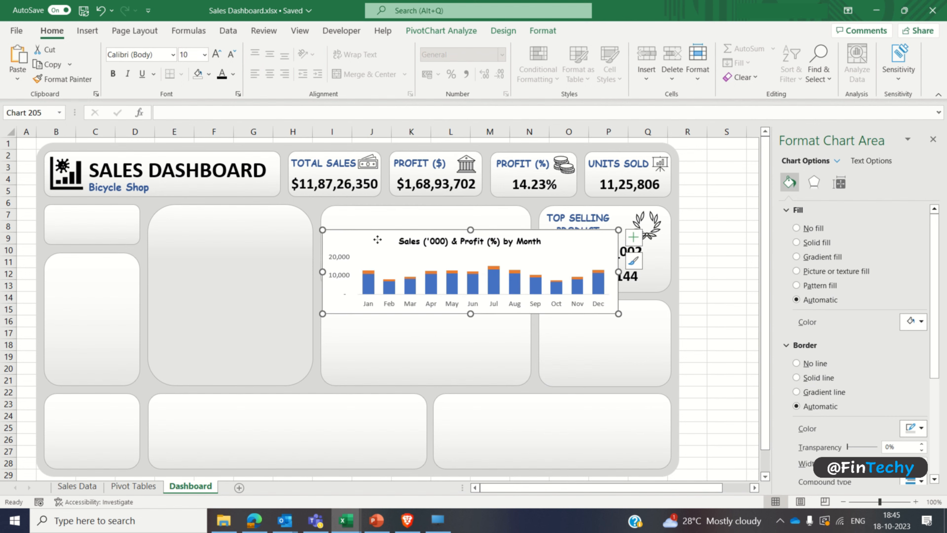
{"action": "left_click_drag", "start_coordinate": [378, 240], "coordinate": [387, 219]}
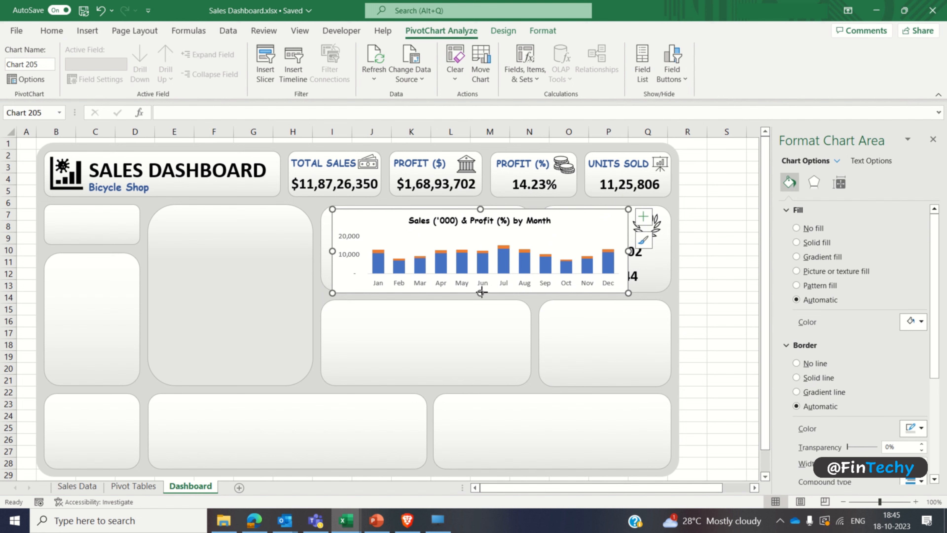
{"action": "left_click_drag", "start_coordinate": [481, 292], "coordinate": [481, 287]}
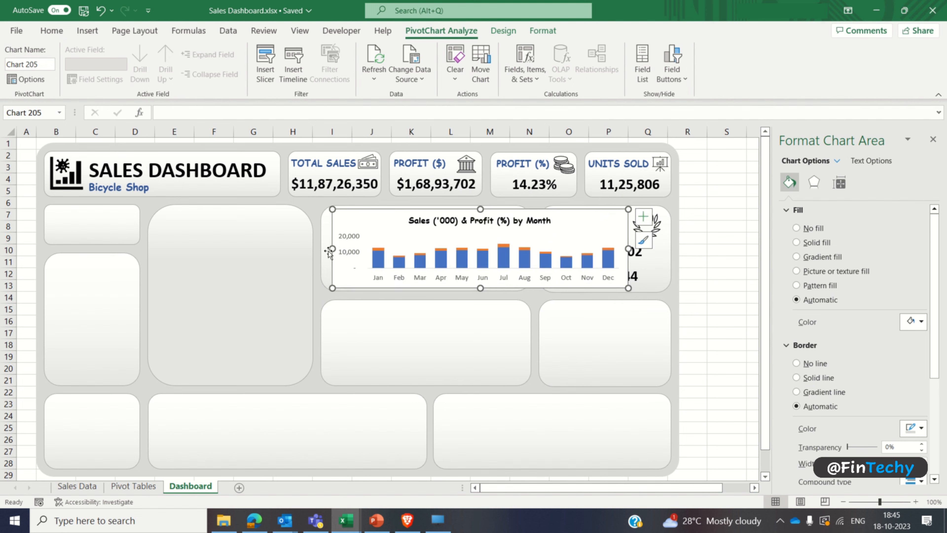
{"action": "left_click_drag", "start_coordinate": [329, 251], "coordinate": [320, 250]}
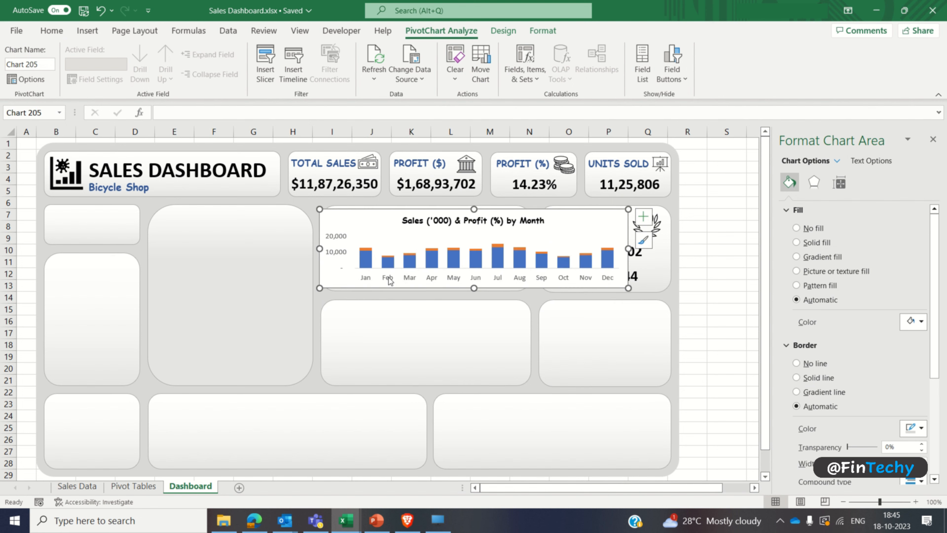
{"action": "left_click_drag", "start_coordinate": [628, 249], "coordinate": [524, 249]}
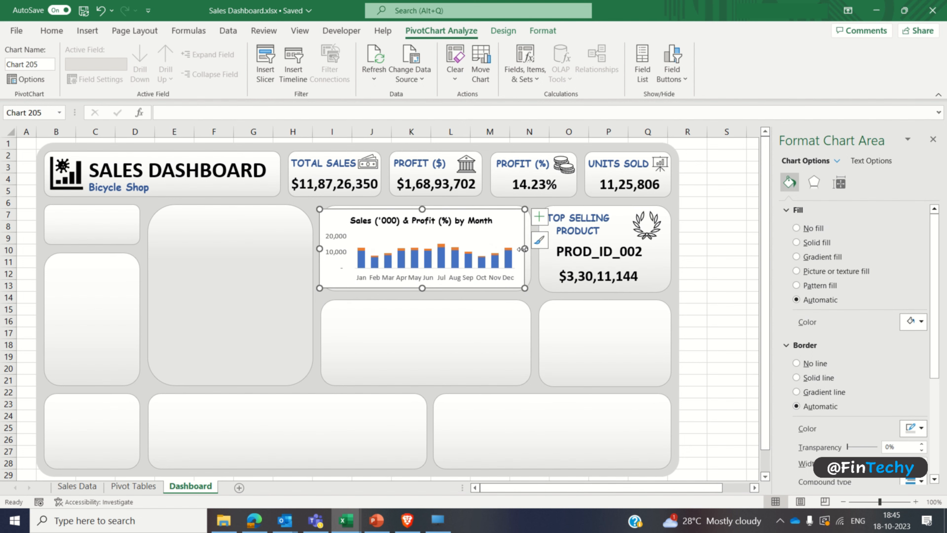
Step: Set the font size of the chart's month axis and value axis labels to 6
{"action": "left_click", "coordinate": [371, 280]}
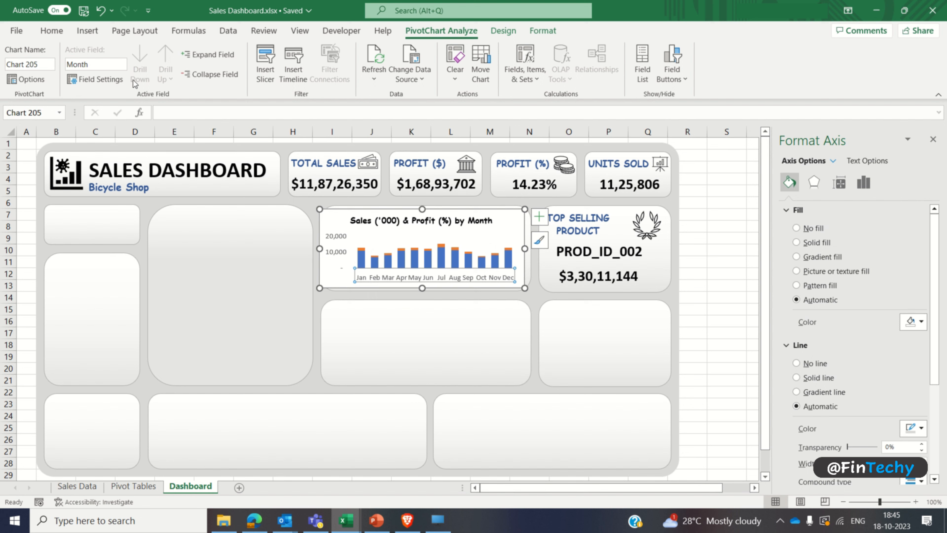
{"action": "left_click", "coordinate": [52, 31]}
{"action": "left_click", "coordinate": [189, 55]}
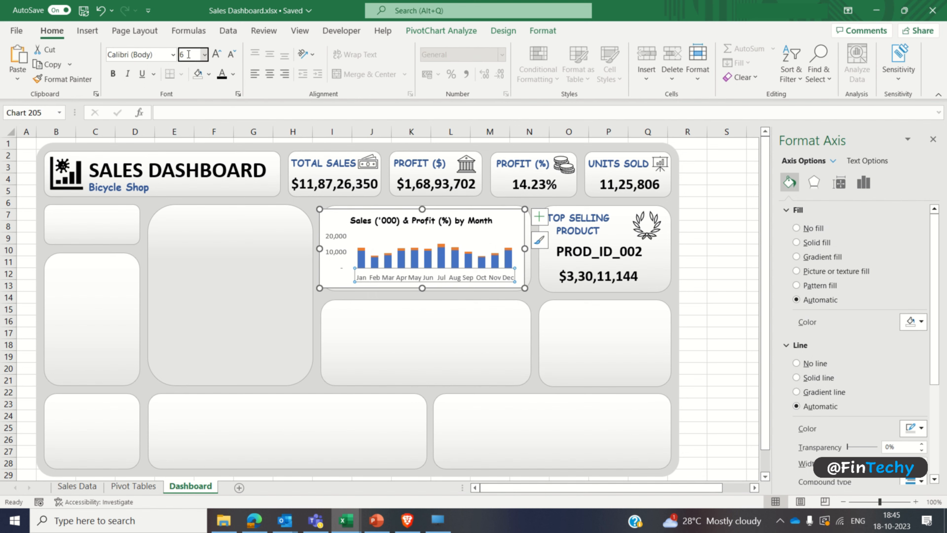
{"action": "type", "text": "6"}
{"action": "key", "text": "Return"}
{"action": "left_click", "coordinate": [337, 254]}
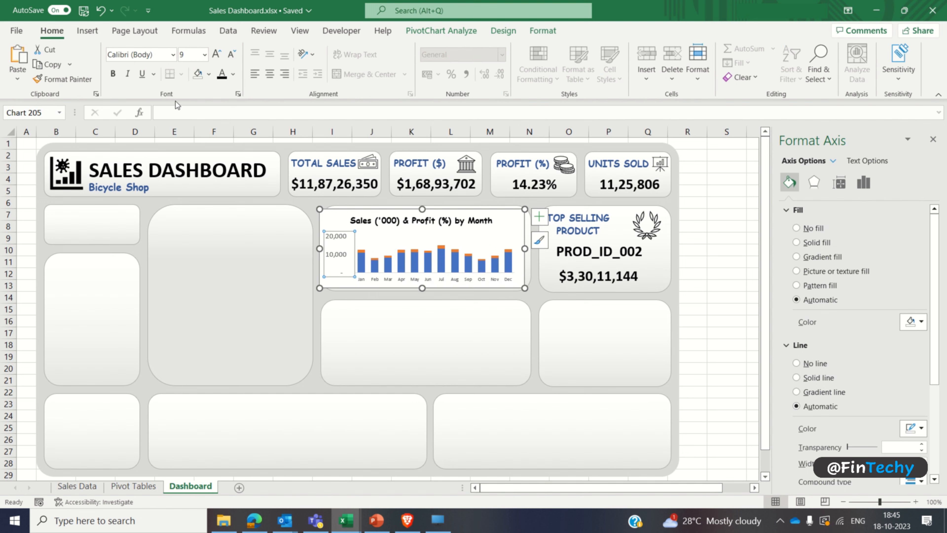
{"action": "left_click", "coordinate": [189, 55]}
{"action": "type", "text": "6"}
{"action": "key", "text": "Return"}
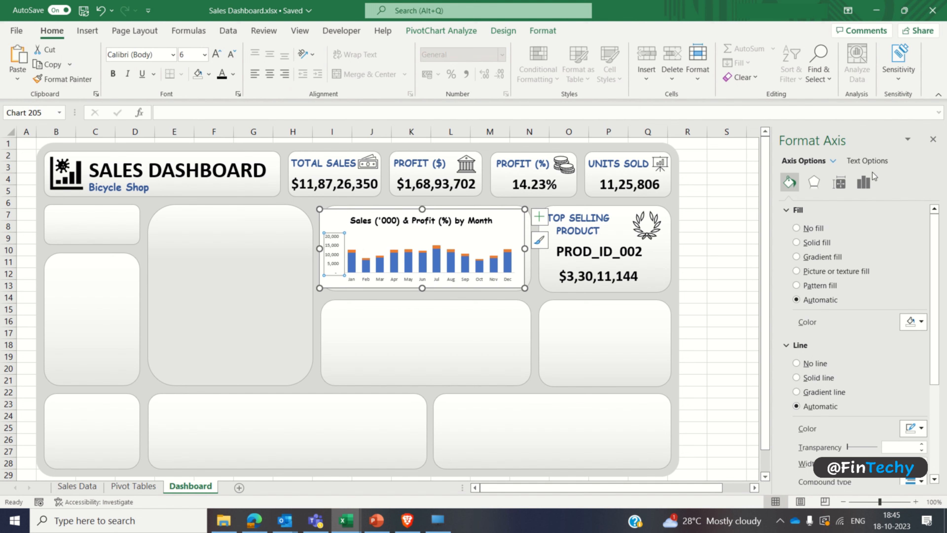
Step: Set the maximum bound of the chart's value axis to 16000
{"action": "left_click", "coordinate": [864, 182]}
{"action": "left_click", "coordinate": [820, 211]}
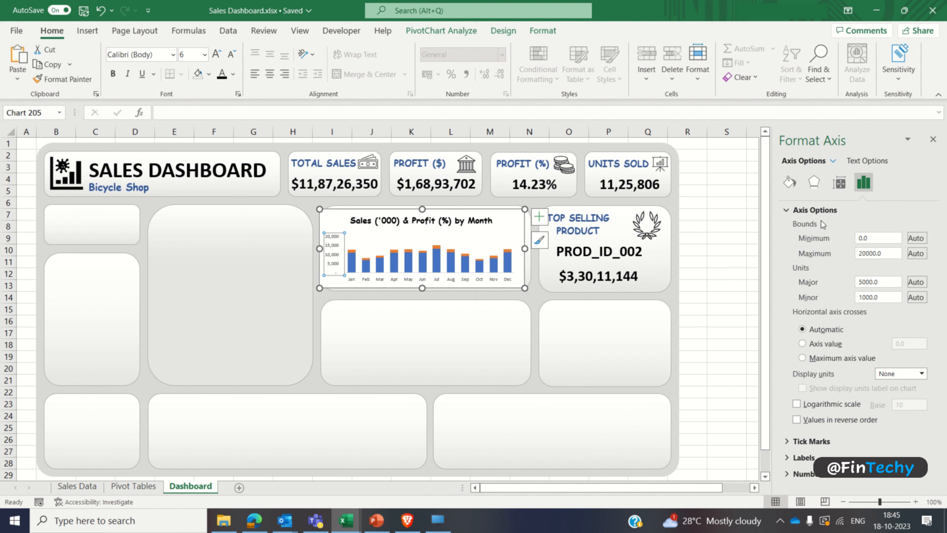
{"action": "left_click", "coordinate": [890, 255]}
{"action": "double_click", "coordinate": [890, 253]}
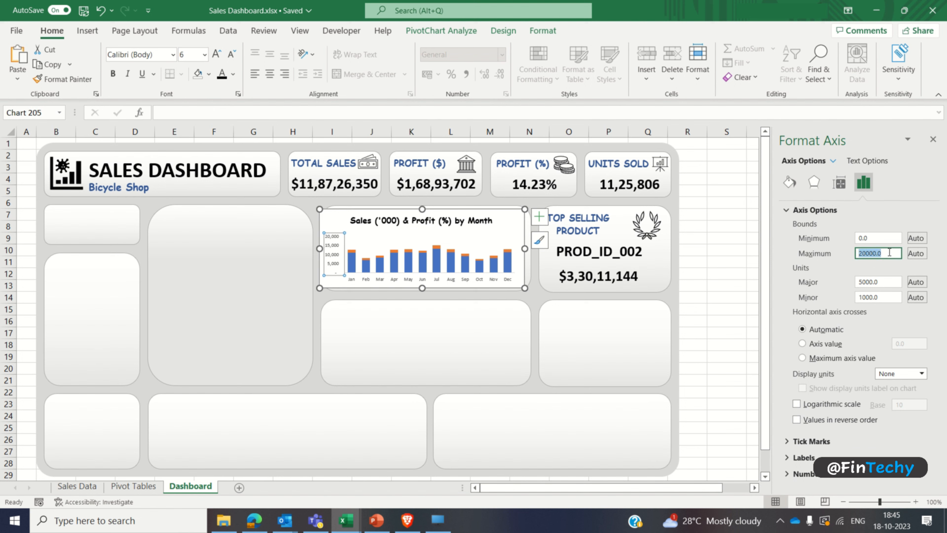
{"action": "type", "text": "16000"}
{"action": "key", "text": "Return"}
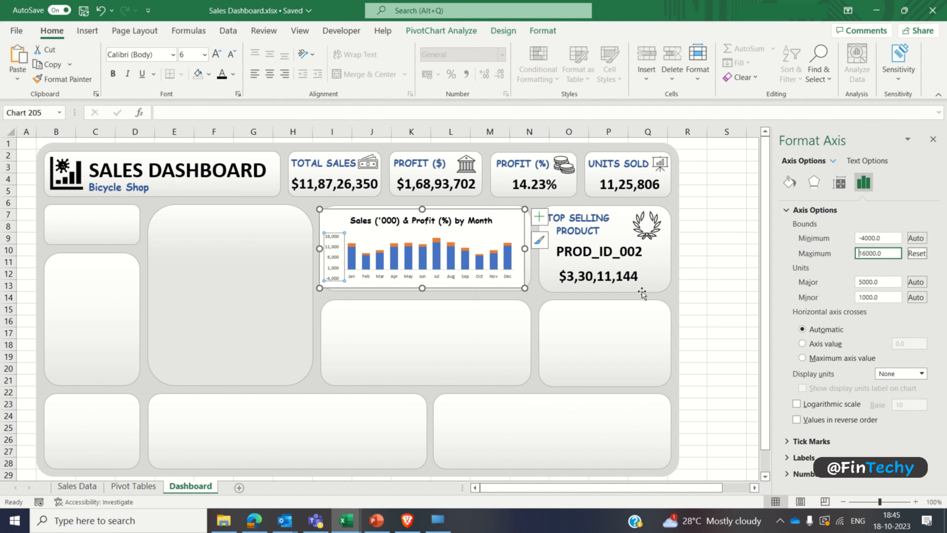
Step: Widen the chart slightly to span its card and give the chart area no fill and no border line
{"action": "left_click_drag", "start_coordinate": [525, 248], "coordinate": [533, 248]}
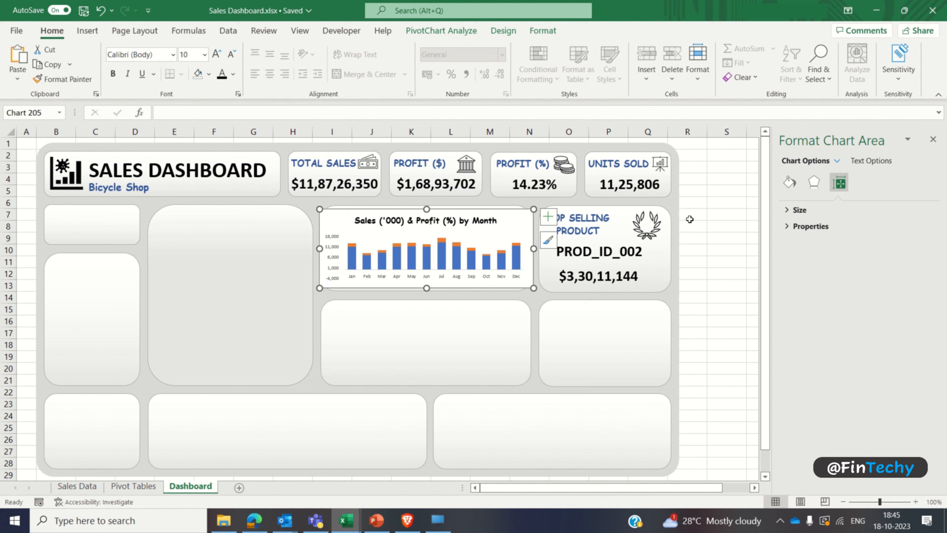
{"action": "left_click", "coordinate": [789, 182]}
{"action": "left_click", "coordinate": [802, 230]}
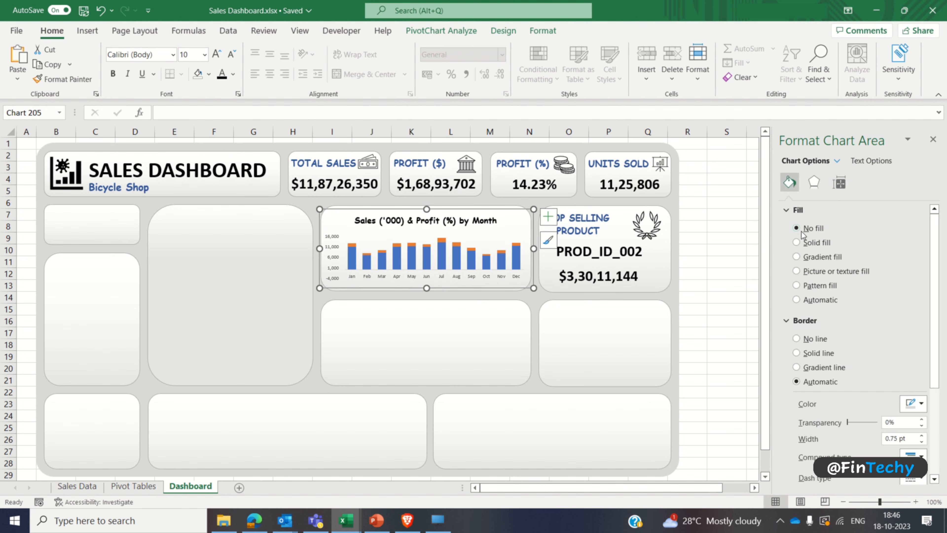
{"action": "left_click", "coordinate": [798, 339]}
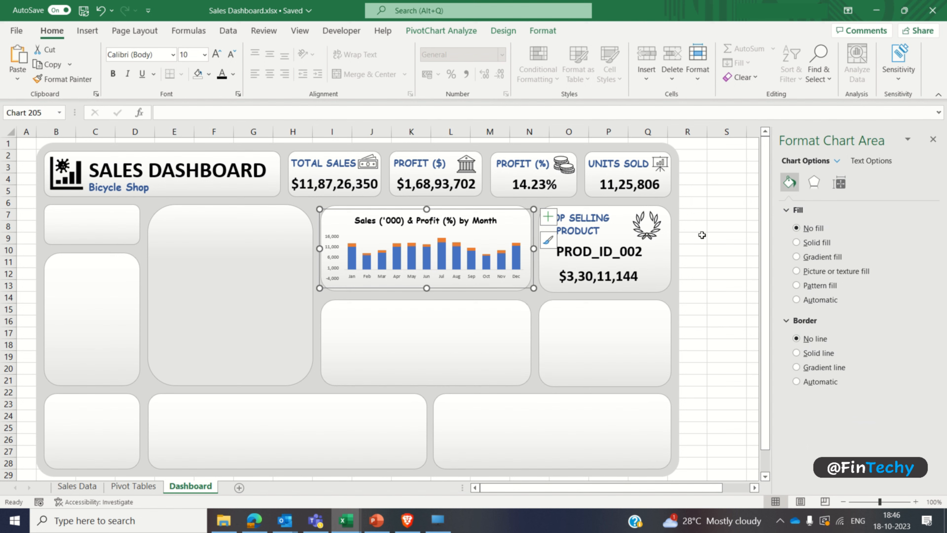
Step: Set the minimum bound of the chart's value axis to 0
{"action": "left_click", "coordinate": [333, 250]}
{"action": "left_click", "coordinate": [866, 184]}
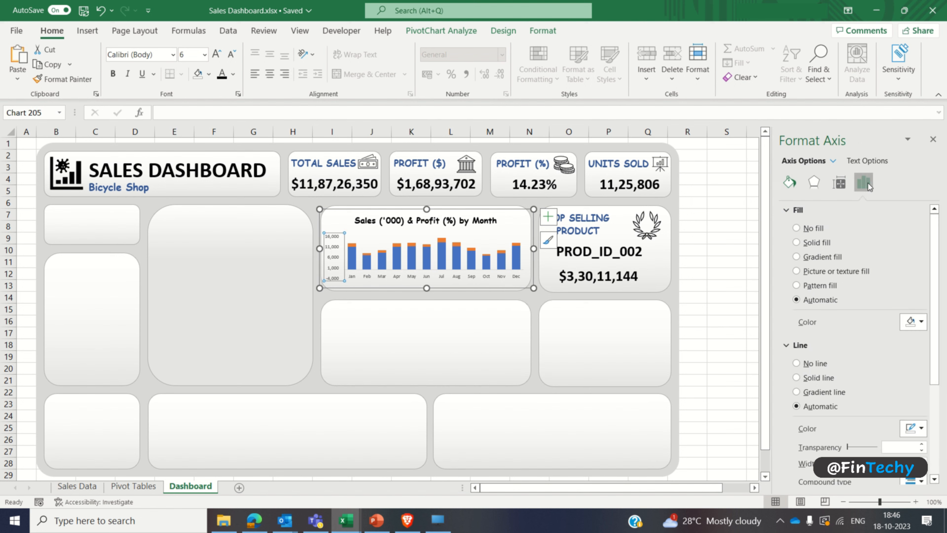
{"action": "left_click", "coordinate": [865, 183]}
{"action": "left_click", "coordinate": [816, 211]}
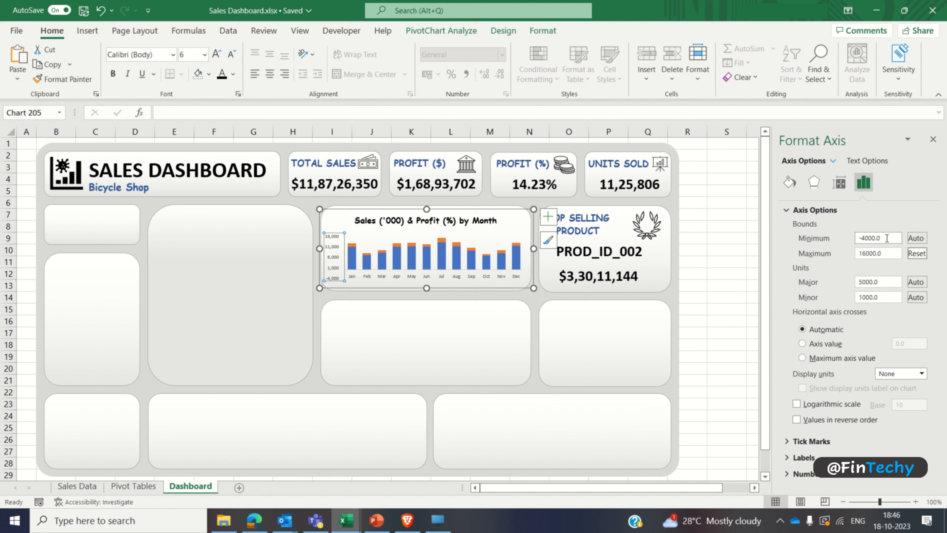
{"action": "left_click_drag", "start_coordinate": [874, 238], "coordinate": [844, 246]}
{"action": "double_click", "coordinate": [869, 238]}
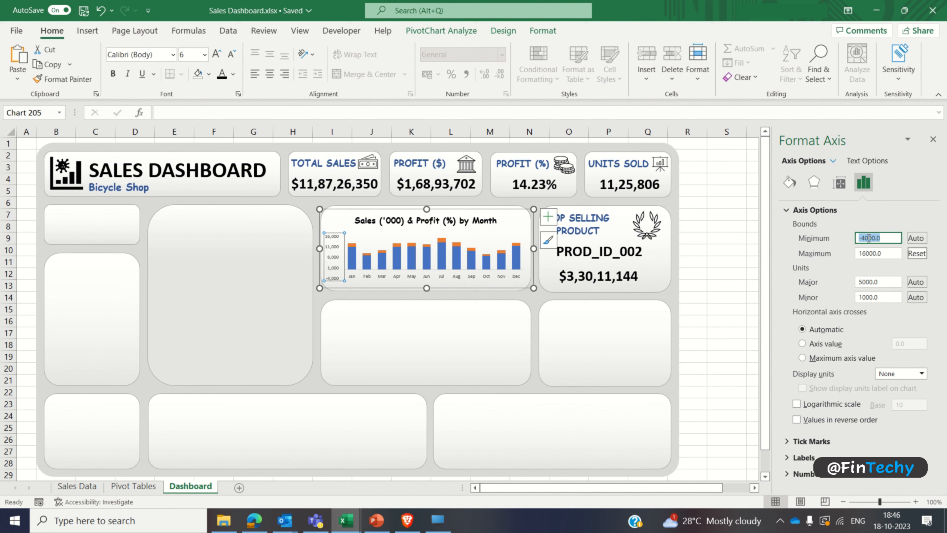
{"action": "type", "text": "0"}
{"action": "key", "text": "Return"}
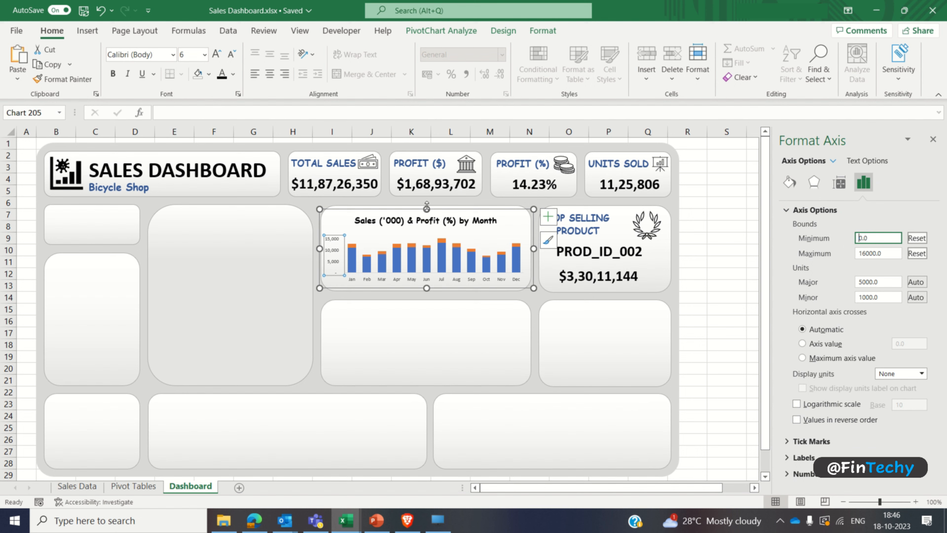
Step: Extend the chart's height to fill its card and nudge the chart title slightly downward
{"action": "left_click_drag", "start_coordinate": [427, 208], "coordinate": [427, 200]}
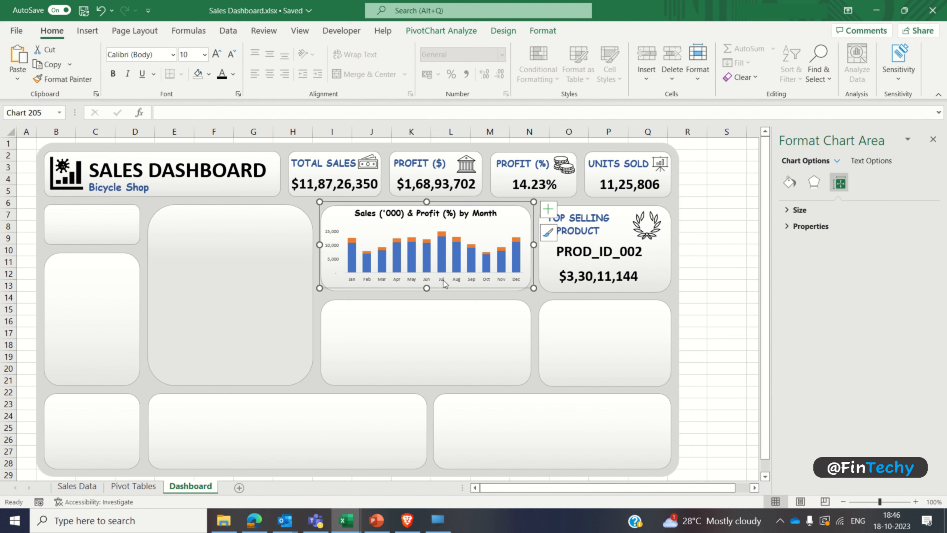
{"action": "left_click_drag", "start_coordinate": [425, 288], "coordinate": [426, 296]}
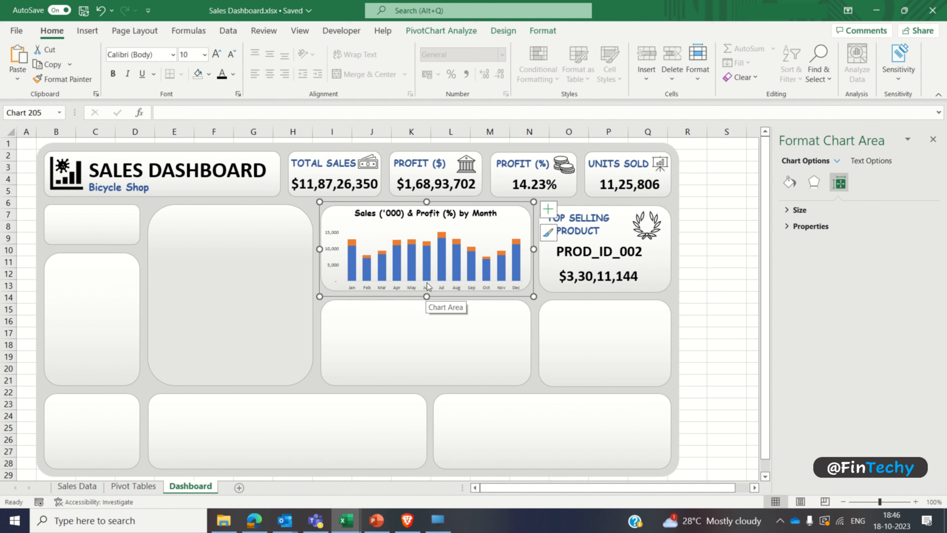
{"action": "left_click", "coordinate": [426, 214]}
{"action": "left_click_drag", "start_coordinate": [463, 220], "coordinate": [463, 223]}
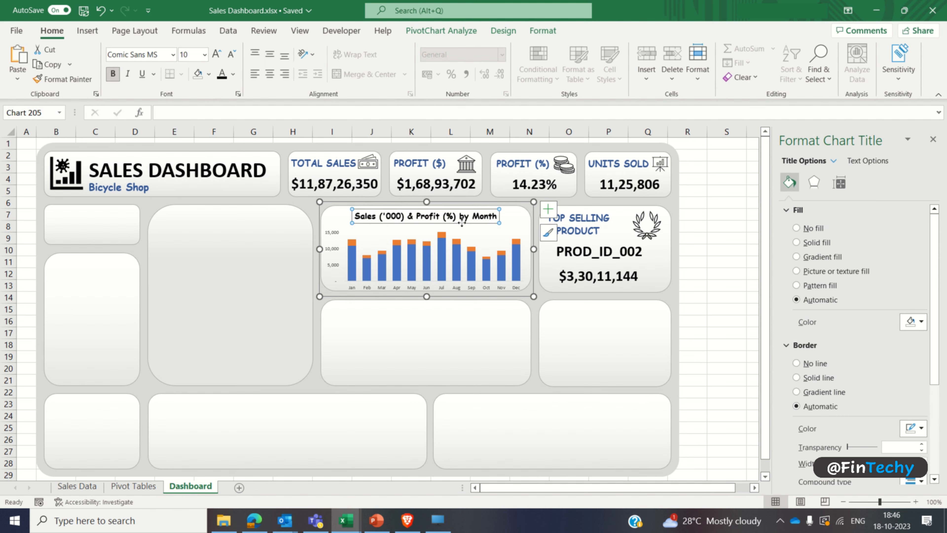
Step: Recolor the sales columns in a lighter theme blue and the profit columns in a light theme orange
{"action": "left_click", "coordinate": [443, 259]}
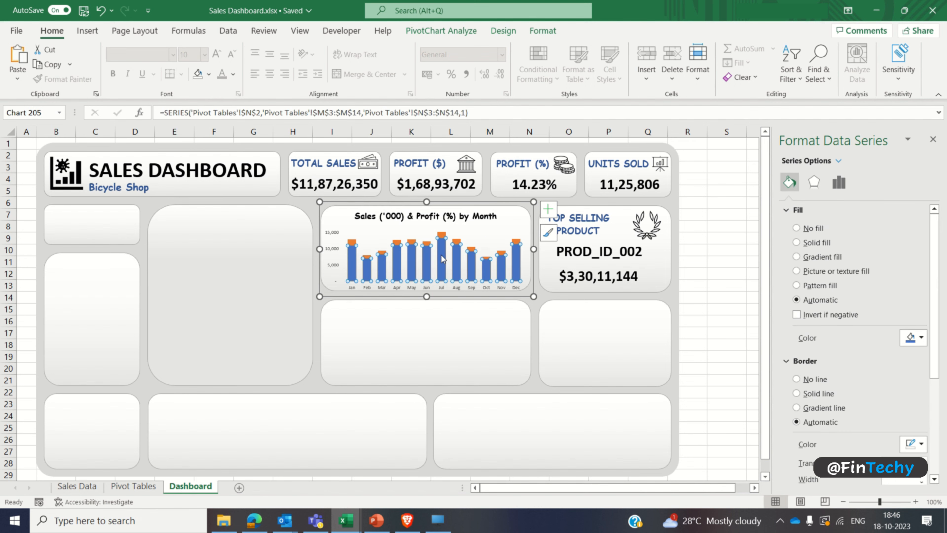
{"action": "left_click", "coordinate": [921, 338]}
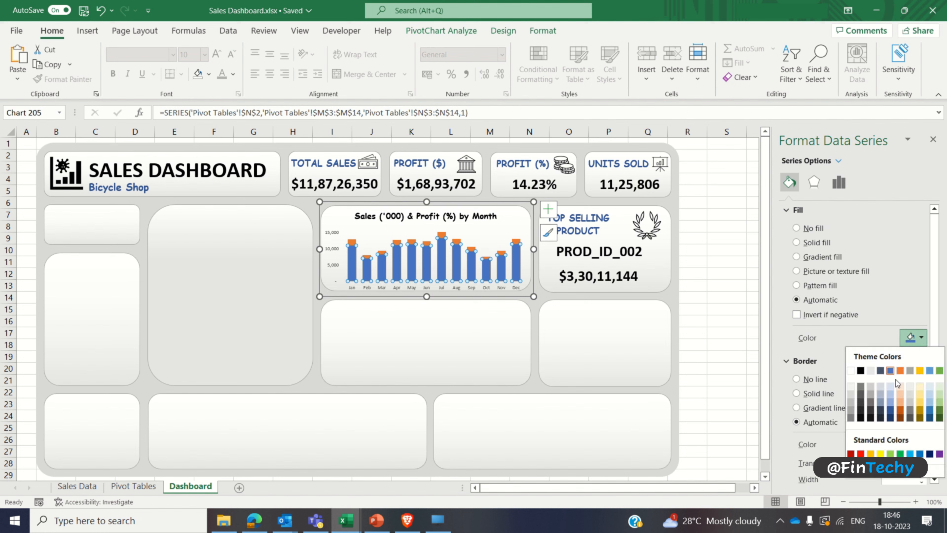
{"action": "left_click", "coordinate": [892, 406]}
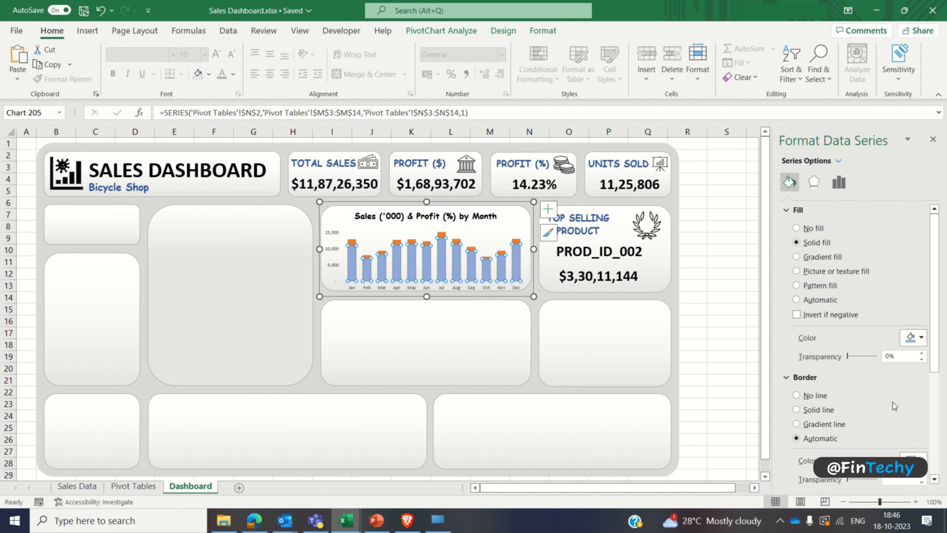
{"action": "left_click", "coordinate": [518, 242]}
{"action": "left_click", "coordinate": [922, 338]}
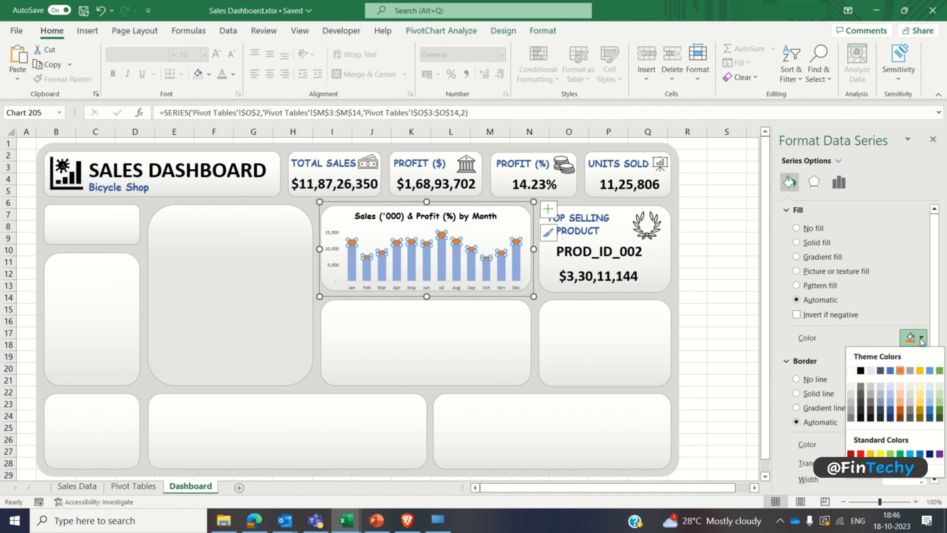
{"action": "left_click", "coordinate": [903, 398]}
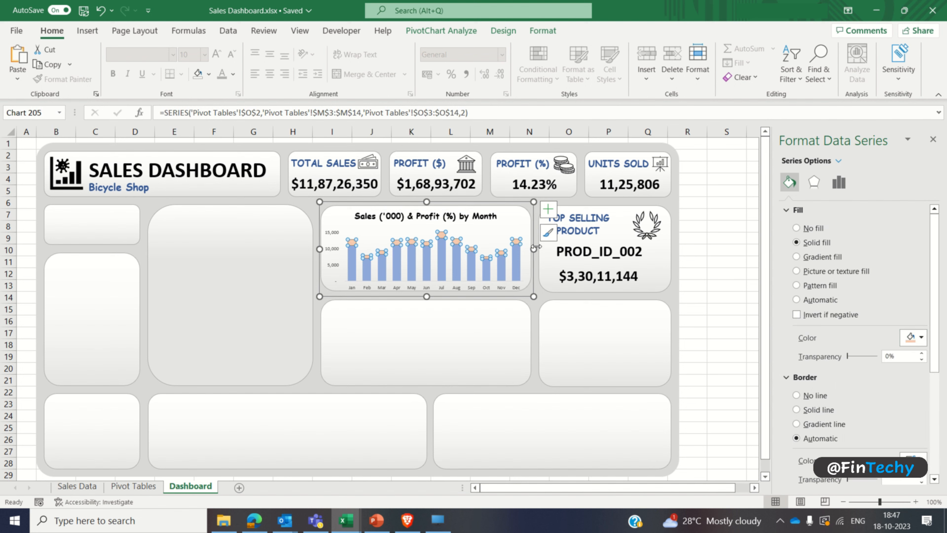
Step: Add data labels to the profit series of the chart
{"action": "left_click", "coordinate": [546, 211]}
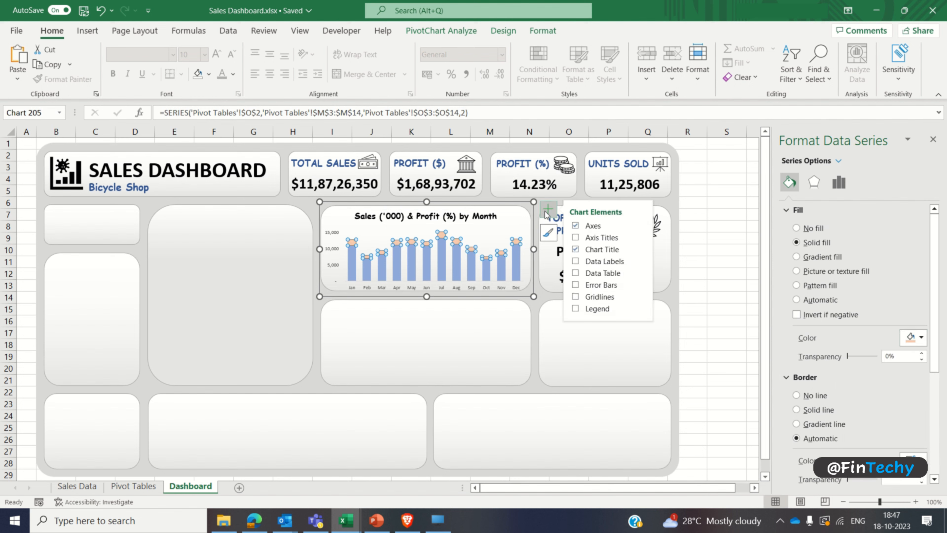
{"action": "left_click", "coordinate": [575, 261]}
{"action": "left_click", "coordinate": [737, 261]}
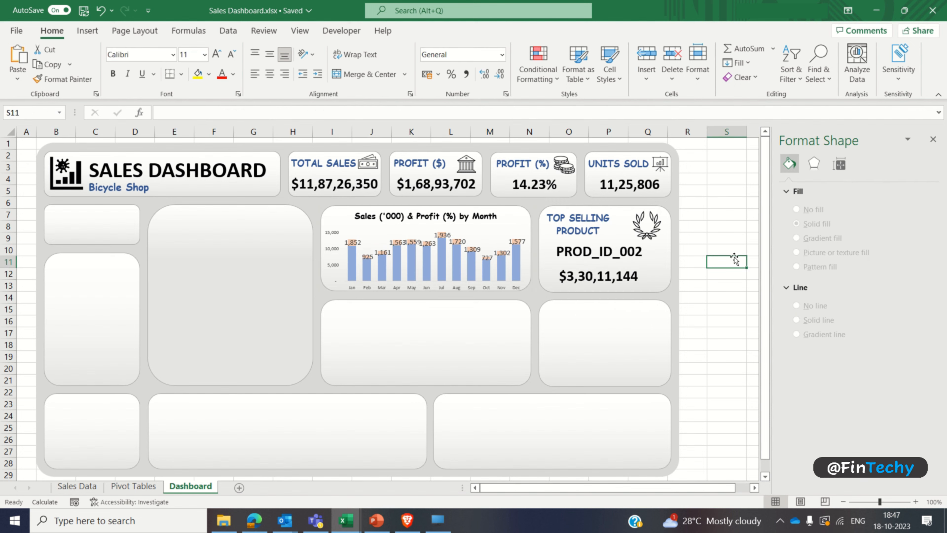
Step: Replace the profit data labels' values with the Profit (%) cells P3:P14 from the Pivot Tables sheet
{"action": "left_click", "coordinate": [518, 242]}
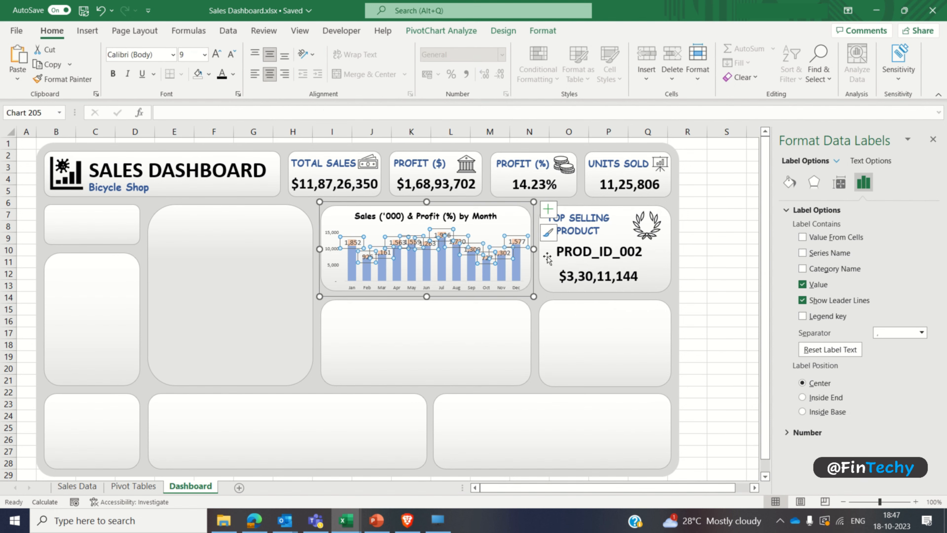
{"action": "left_click", "coordinate": [802, 284]}
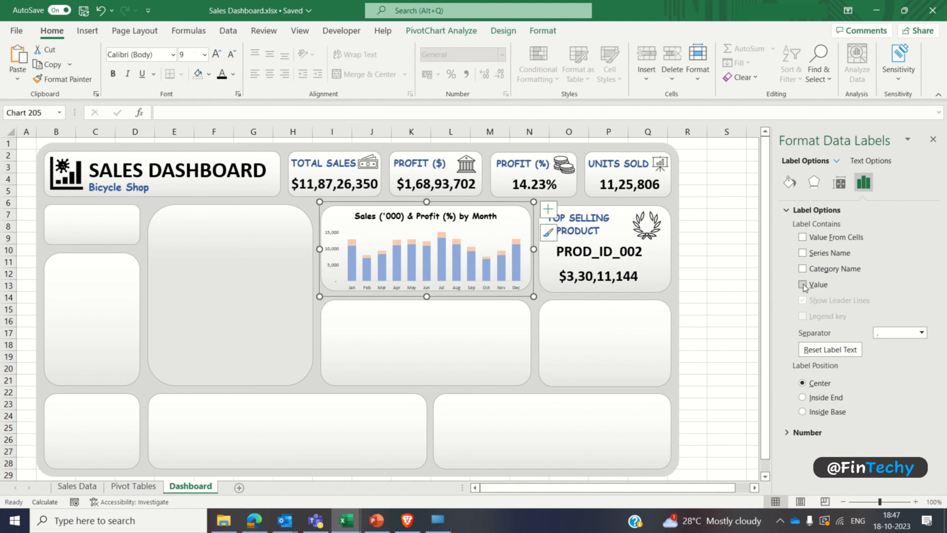
{"action": "left_click", "coordinate": [802, 238]}
{"action": "left_click", "coordinate": [142, 486]}
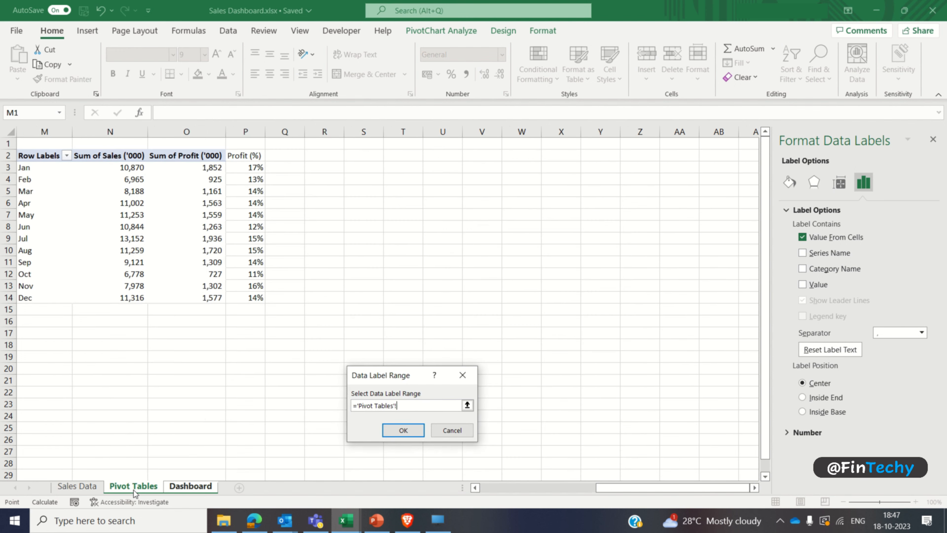
{"action": "left_click_drag", "start_coordinate": [249, 168], "coordinate": [250, 298]}
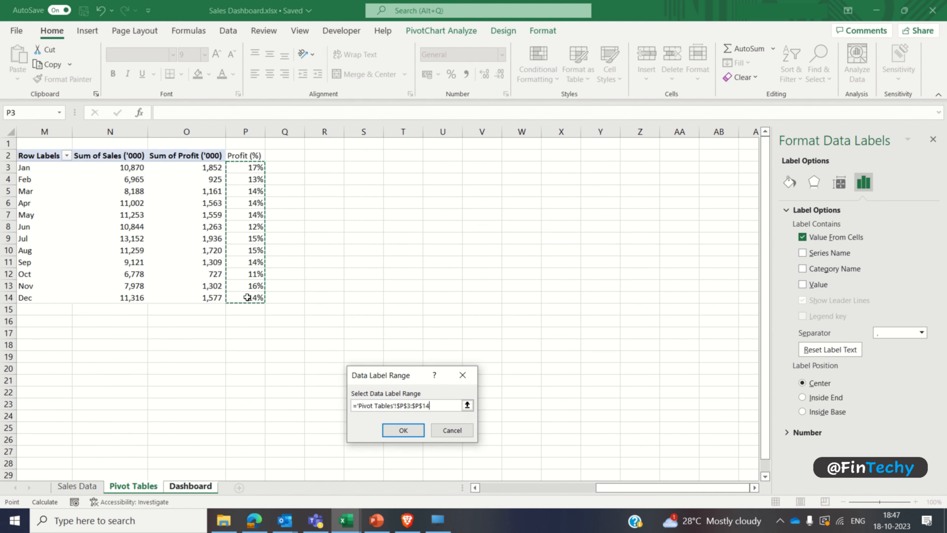
{"action": "left_click", "coordinate": [403, 430]}
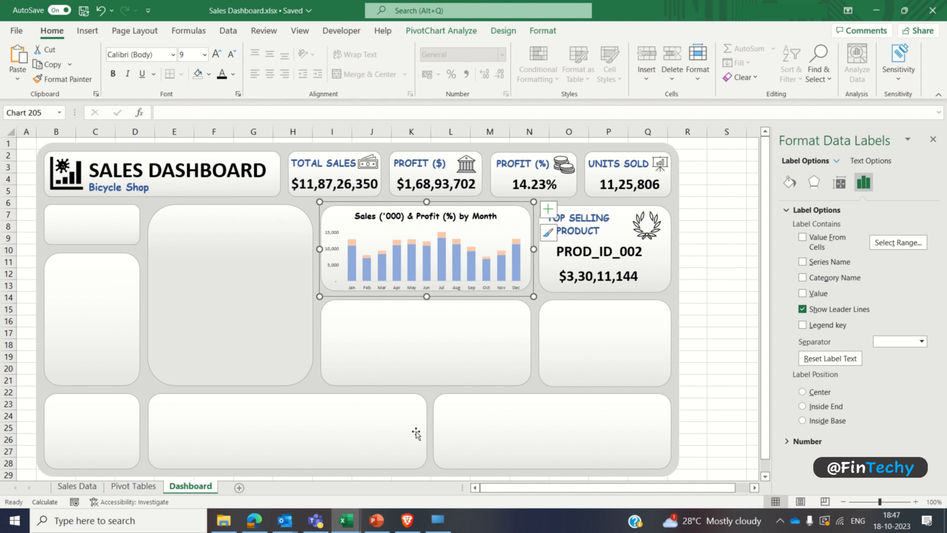
{"action": "left_click", "coordinate": [802, 238]}
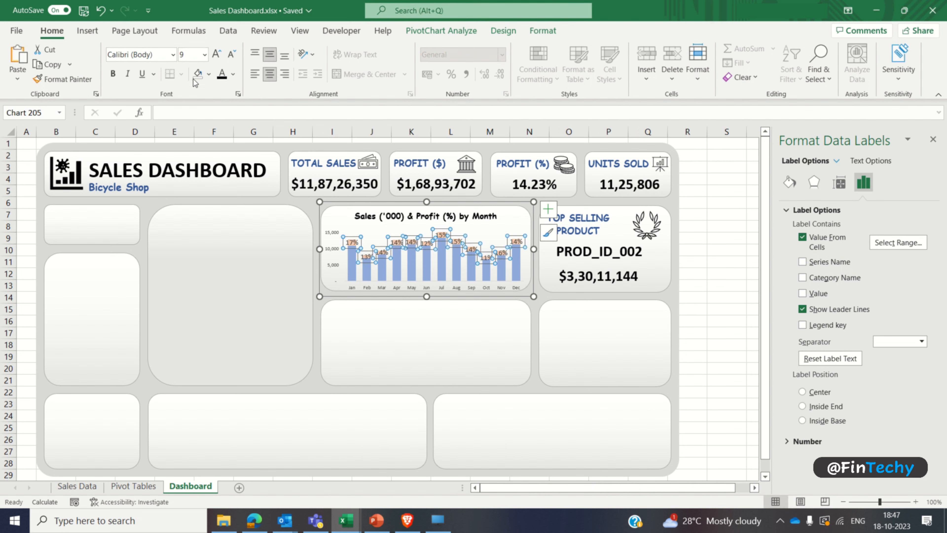
Step: Set the profit data labels' font size to 6 and make them bold
{"action": "left_click", "coordinate": [192, 54]}
{"action": "key", "text": "Return"}
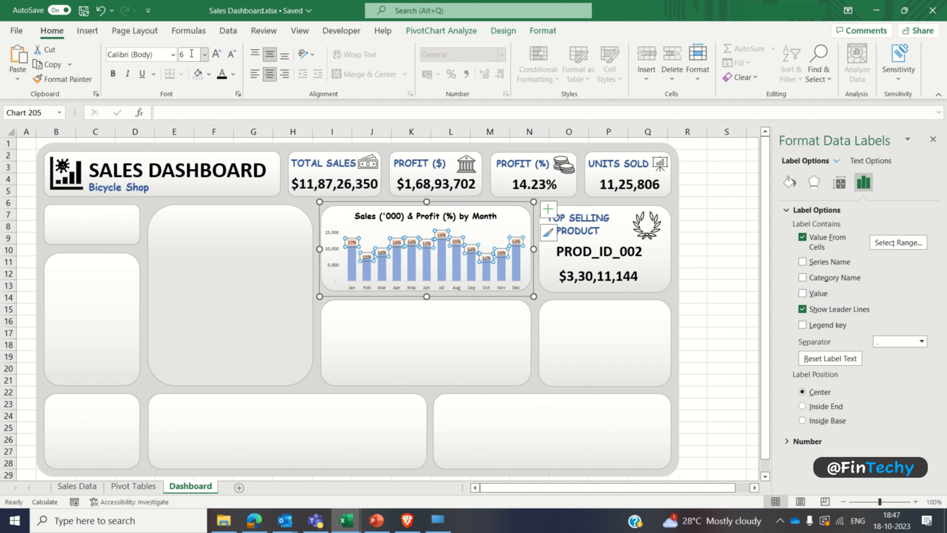
{"action": "key", "text": "ctrl+b"}
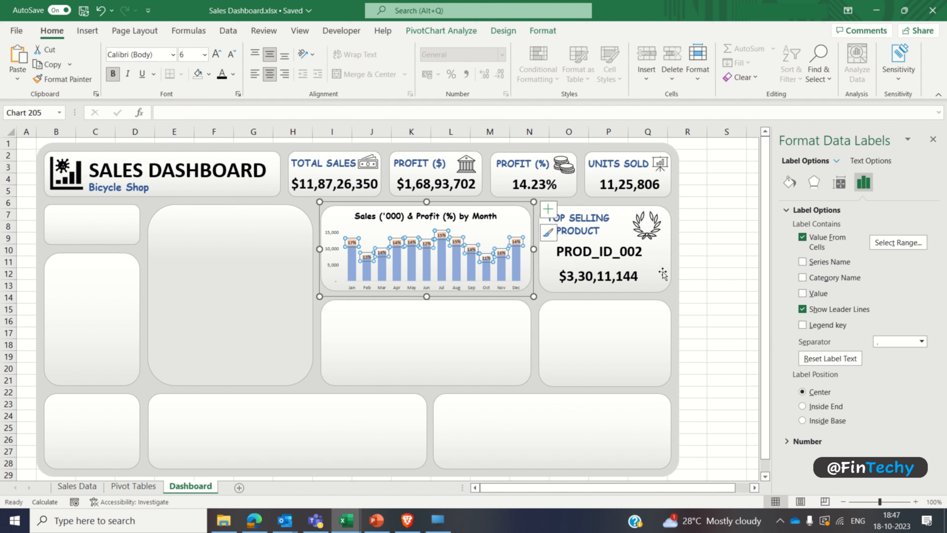
{"action": "left_click", "coordinate": [695, 236]}
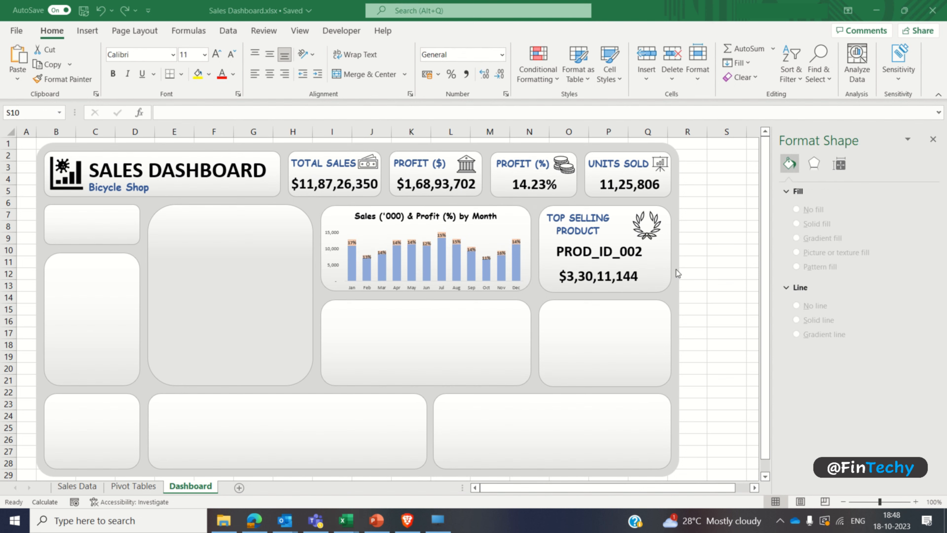
Step: Extend the monthly chart's plot area slightly upward toward the chart title
{"action": "left_click", "coordinate": [468, 233]}
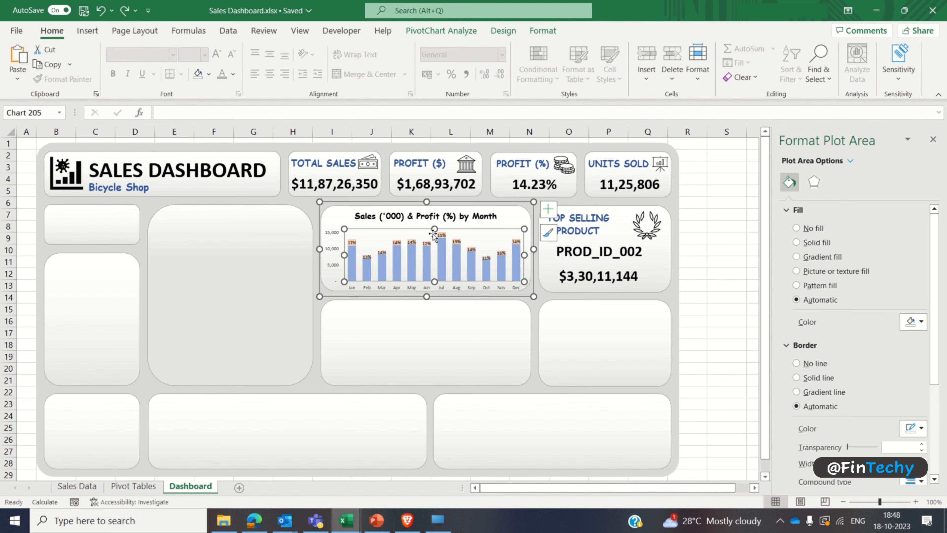
{"action": "left_click_drag", "start_coordinate": [434, 229], "coordinate": [435, 224]}
{"action": "left_click", "coordinate": [718, 235]}
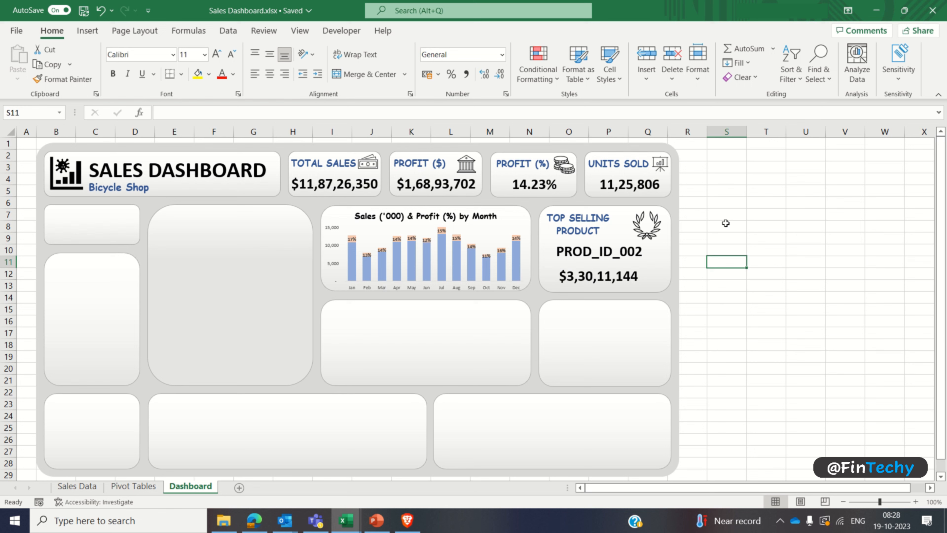
Step: Create a PivotTable from the full Sales Data table at cell S2 of the Pivot Tables sheet
{"action": "left_click", "coordinate": [726, 223]}
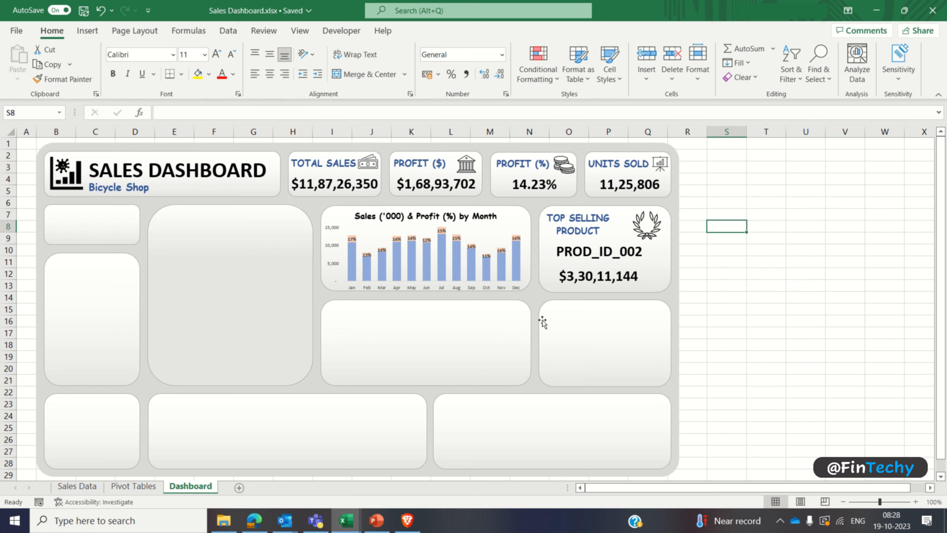
{"action": "left_click", "coordinate": [463, 335]}
{"action": "left_click", "coordinate": [148, 486]}
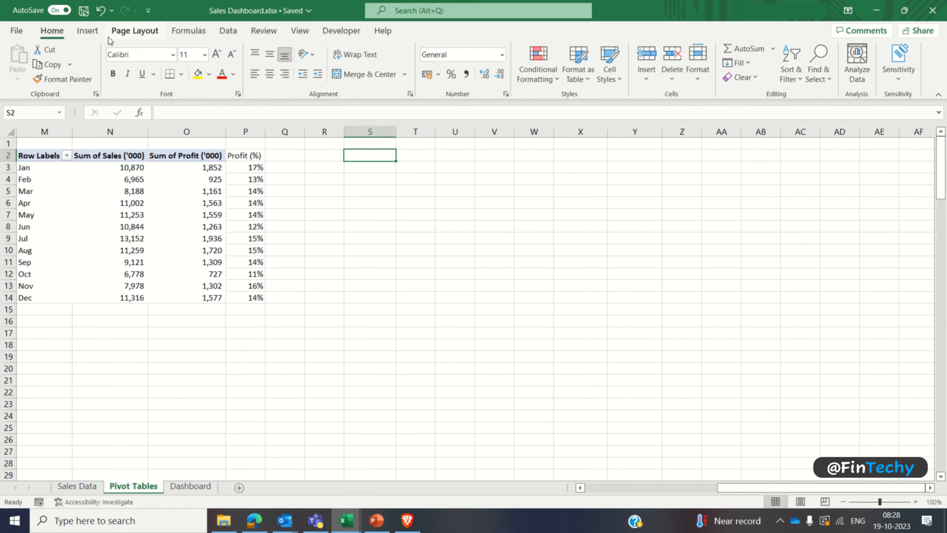
{"action": "left_click", "coordinate": [87, 31]}
{"action": "left_click", "coordinate": [27, 54]}
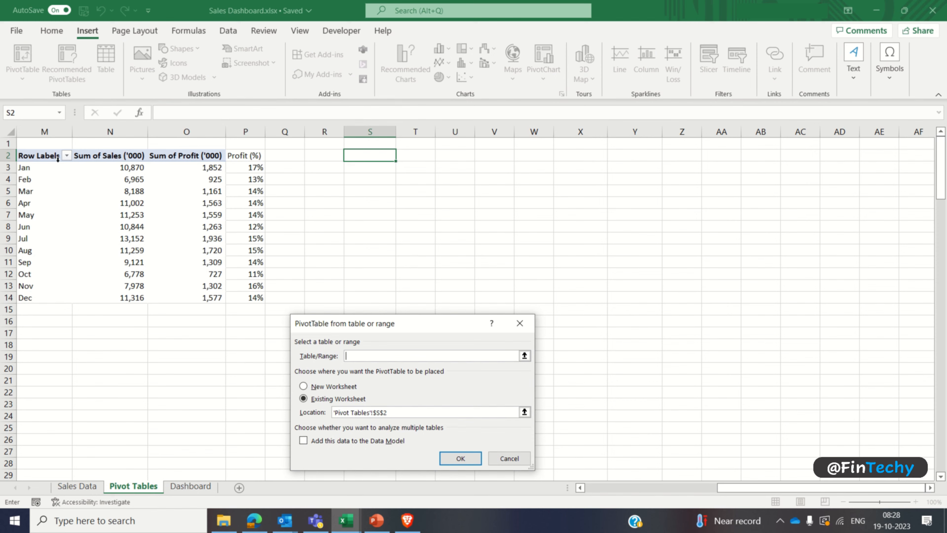
{"action": "left_click", "coordinate": [78, 486]}
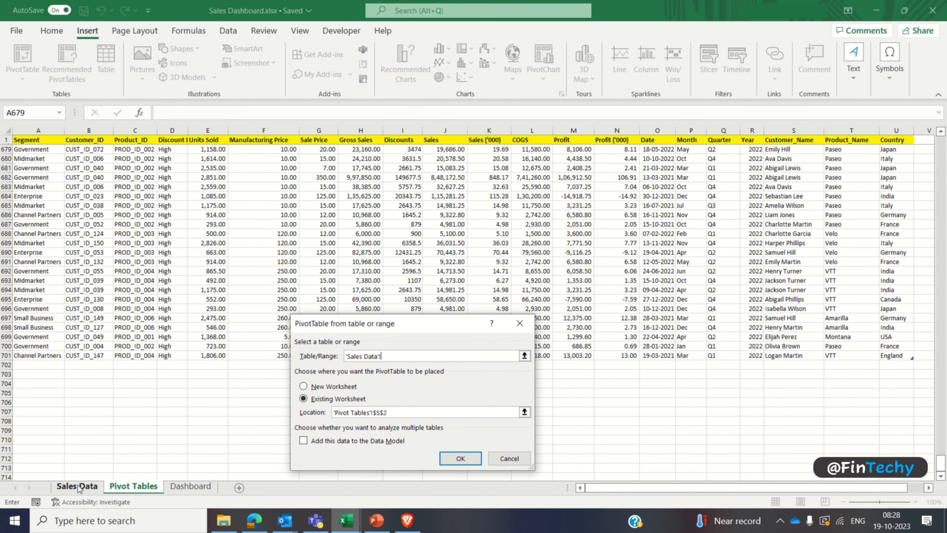
{"action": "left_click", "coordinate": [41, 140]}
{"action": "key", "text": "ctrl+shift+Right"}
{"action": "key", "text": "ctrl+shift+Down"}
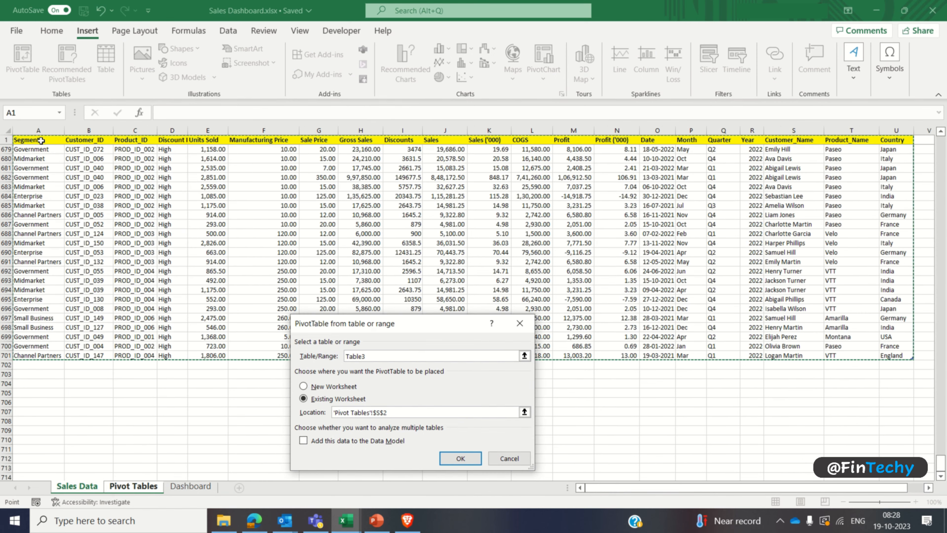
{"action": "scroll", "coordinate": [102, 289], "scroll_direction": "up", "scroll_amount": 2}
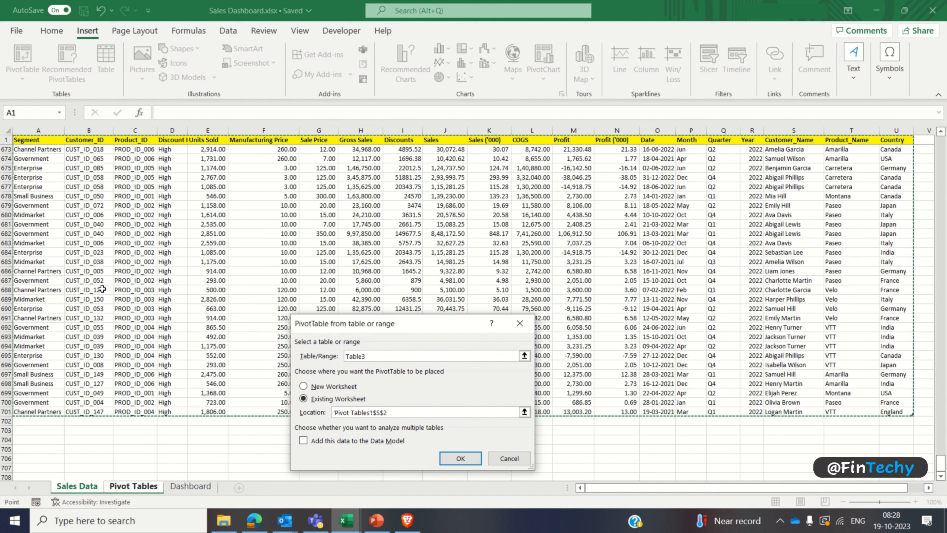
{"action": "left_click", "coordinate": [461, 458]}
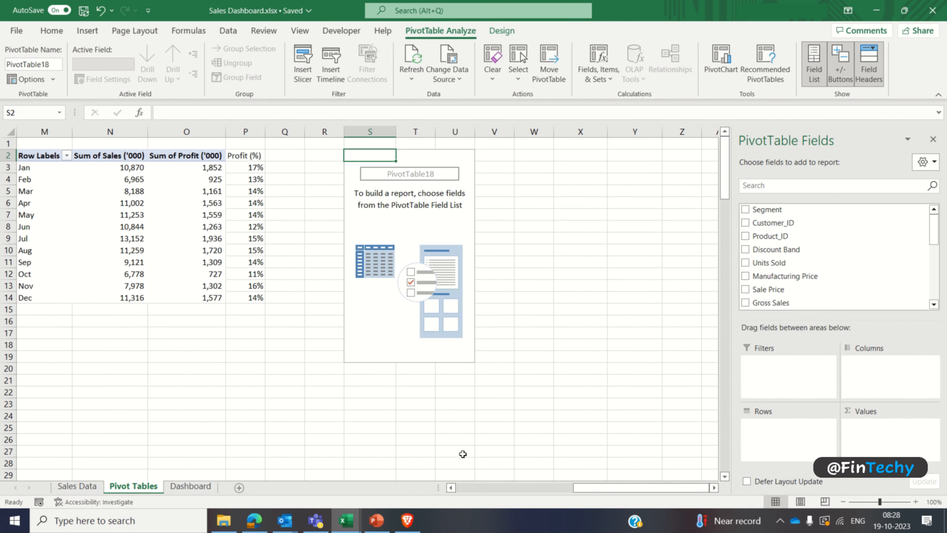
Step: Sort the PivotTable field list A to Z and add Customer_ID as rows and Sales as values
{"action": "left_click", "coordinate": [924, 163]}
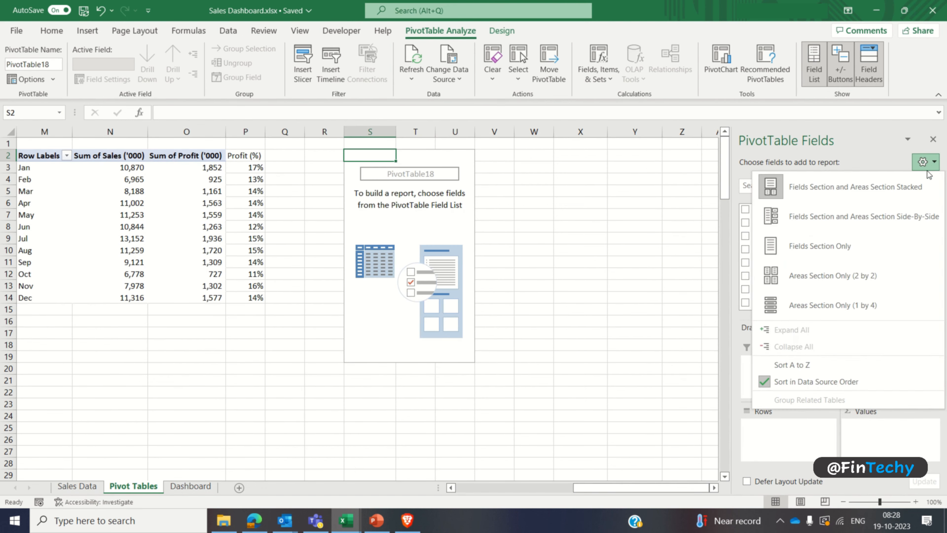
{"action": "left_click", "coordinate": [797, 370]}
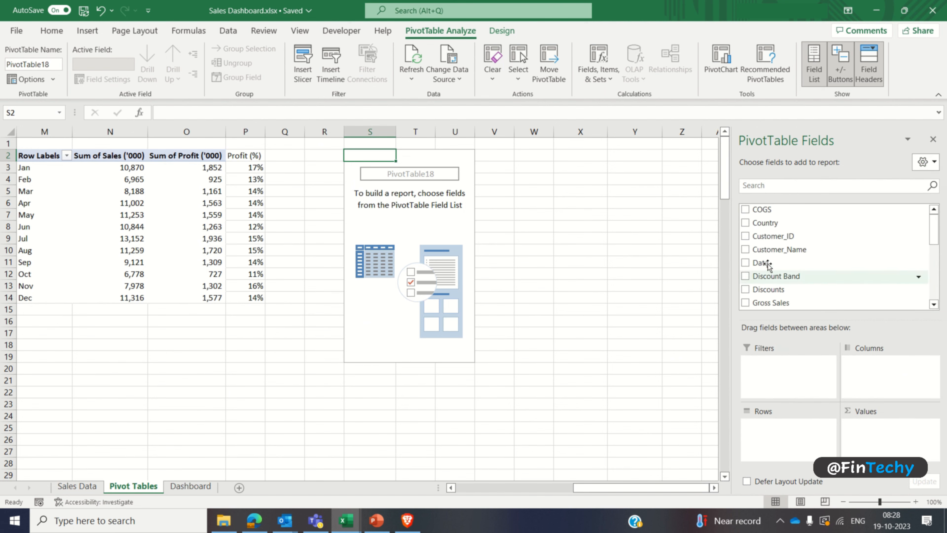
{"action": "left_click", "coordinate": [745, 237]}
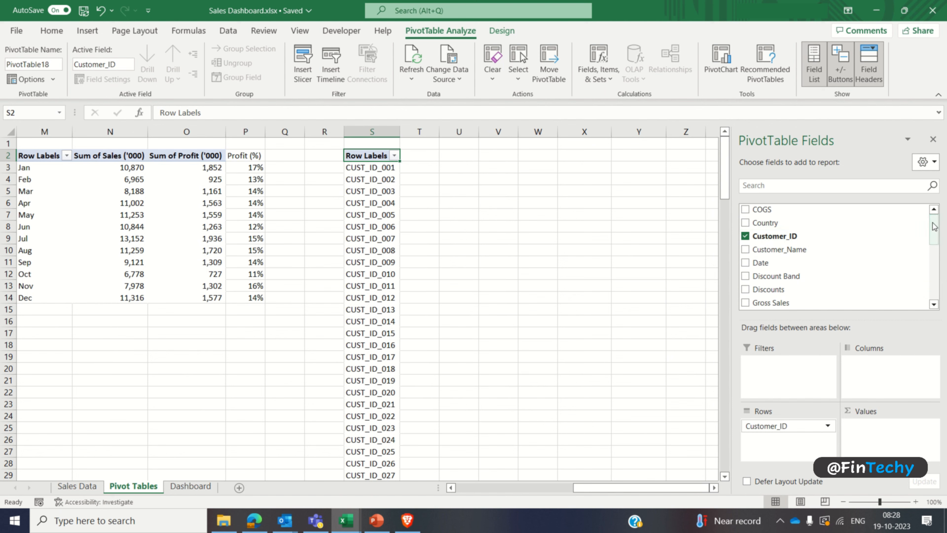
{"action": "left_click_drag", "start_coordinate": [935, 226], "coordinate": [934, 275]}
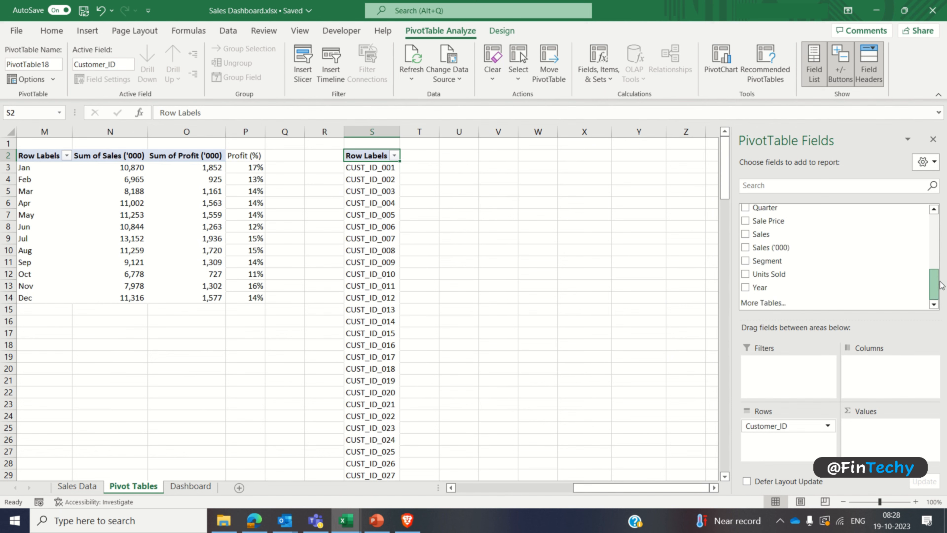
{"action": "left_click", "coordinate": [746, 235]}
{"action": "left_click", "coordinate": [933, 139]}
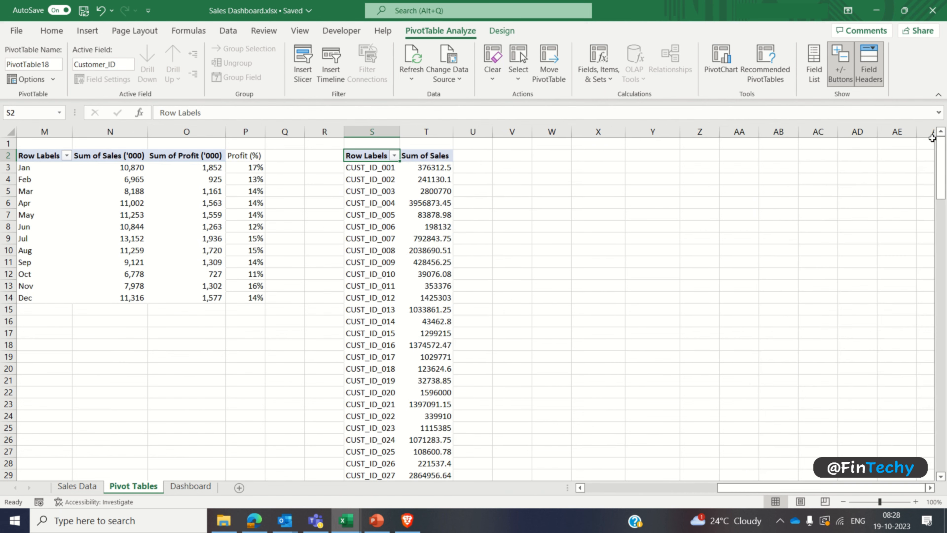
Step: Format the customer PivotTable's Sum of Sales values with thousands separators and no decimals
{"action": "left_click", "coordinate": [439, 167]}
{"action": "key", "text": "ctrl+shift+Down"}
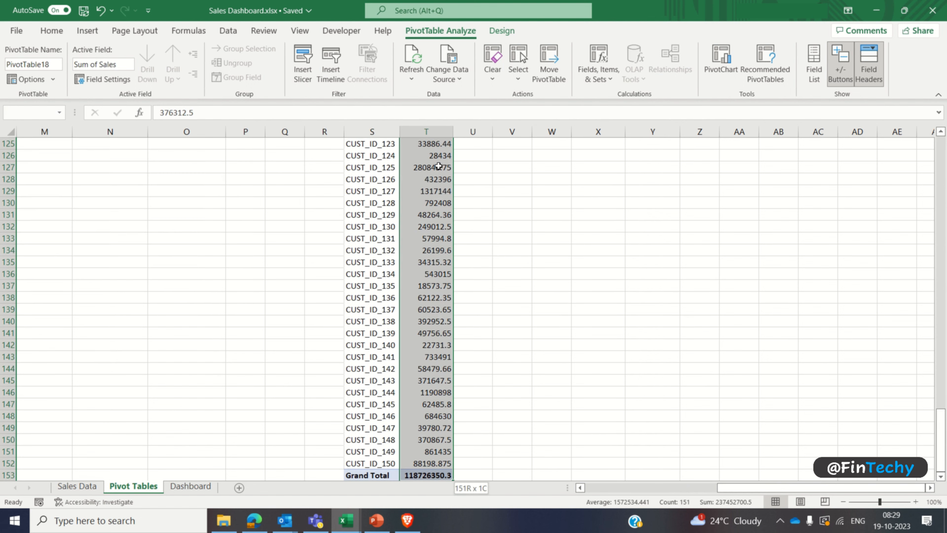
{"action": "left_click", "coordinate": [52, 31]}
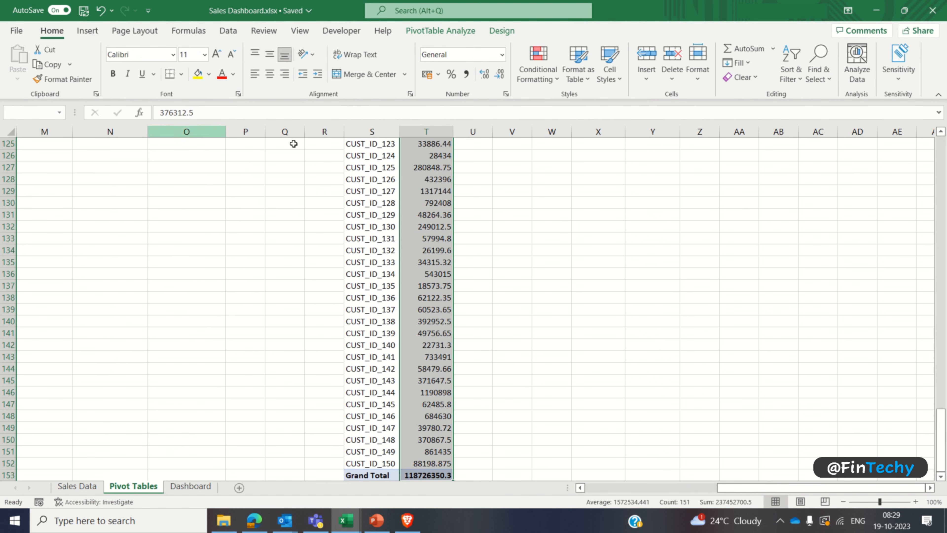
{"action": "left_click", "coordinate": [466, 73]}
{"action": "left_click", "coordinate": [499, 73]}
{"action": "left_click", "coordinate": [499, 73]}
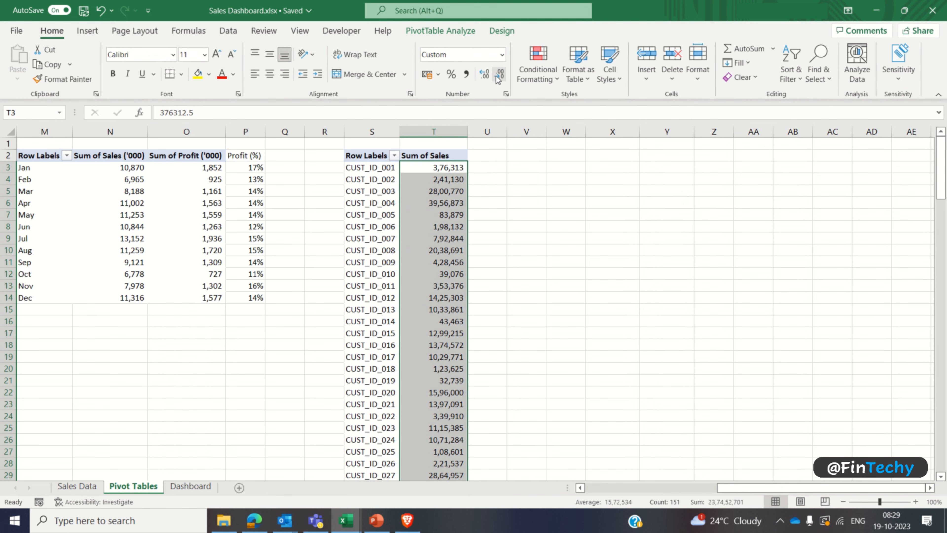
Step: Remove the Grand Total row from the customer sales PivotTable
{"action": "left_click", "coordinate": [443, 170]}
{"action": "key", "text": "ctrl+Down"}
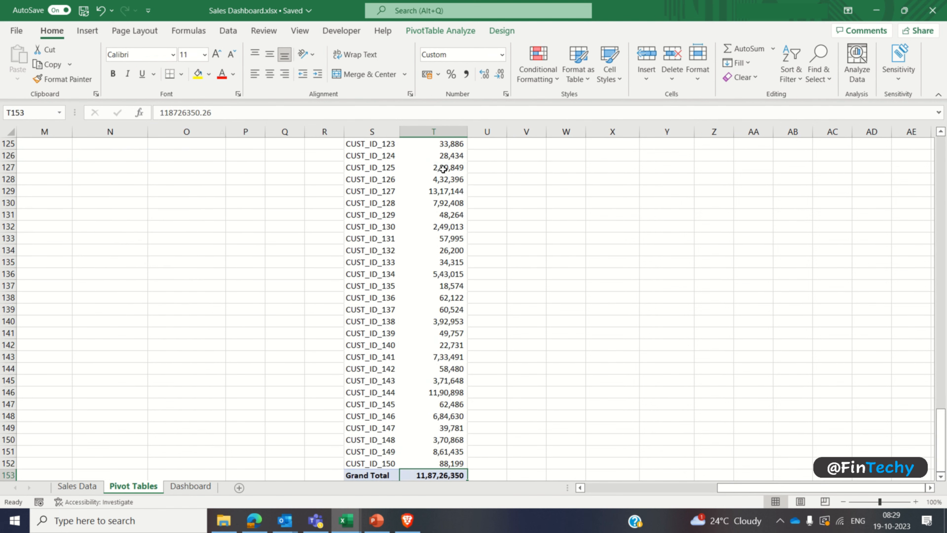
{"action": "scroll", "coordinate": [443, 169], "scroll_direction": "down", "scroll_amount": 4}
{"action": "left_click", "coordinate": [390, 332]}
{"action": "right_click", "coordinate": [390, 332]}
{"action": "left_click", "coordinate": [412, 420]}
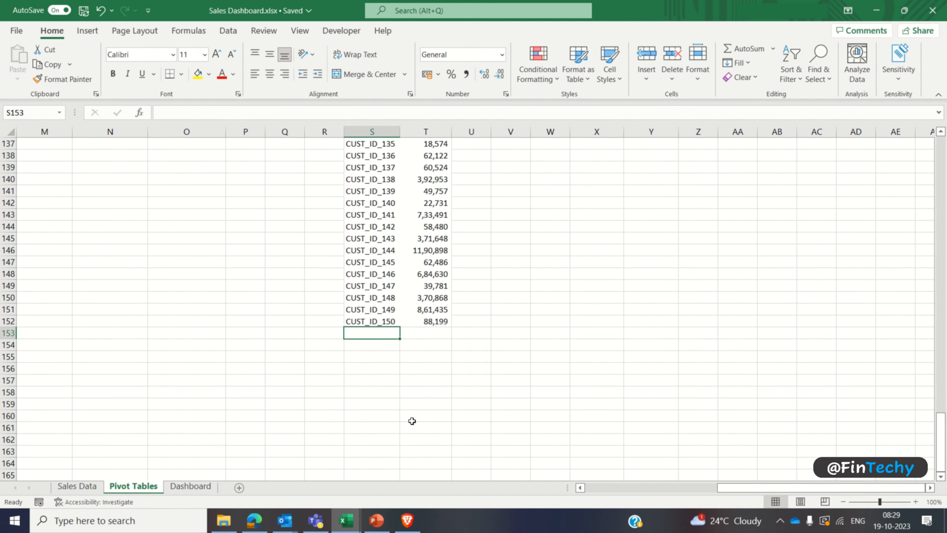
Step: Draw a vertical scroll bar form control in column V, from about row 7 to row 19
{"action": "left_click", "coordinate": [434, 298]}
{"action": "key", "text": "ctrl+Up"}
{"action": "left_click", "coordinate": [511, 167]}
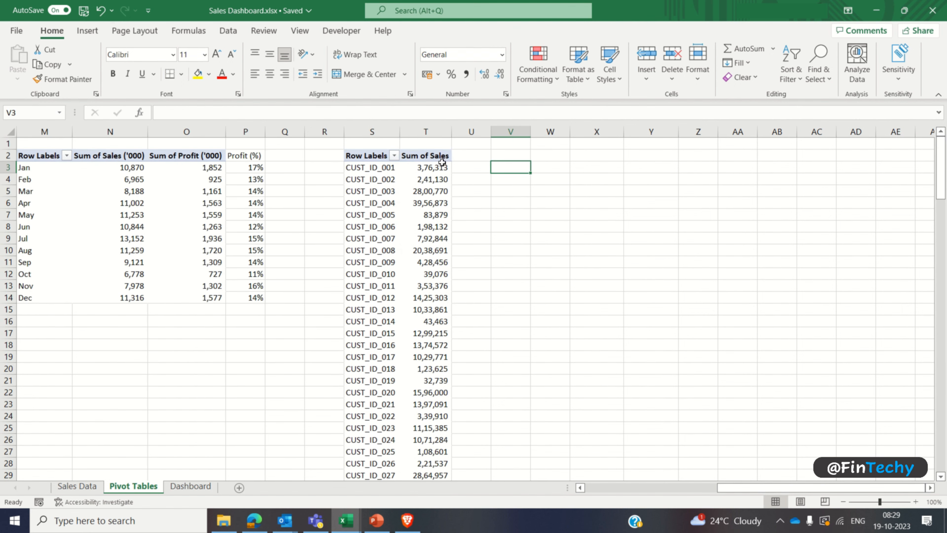
{"action": "left_click", "coordinate": [349, 32]}
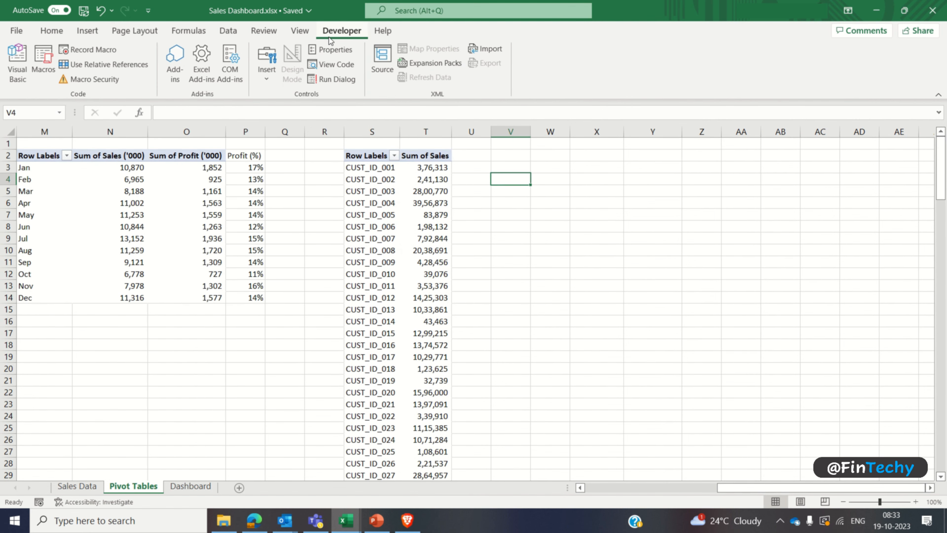
{"action": "left_click", "coordinate": [267, 78]}
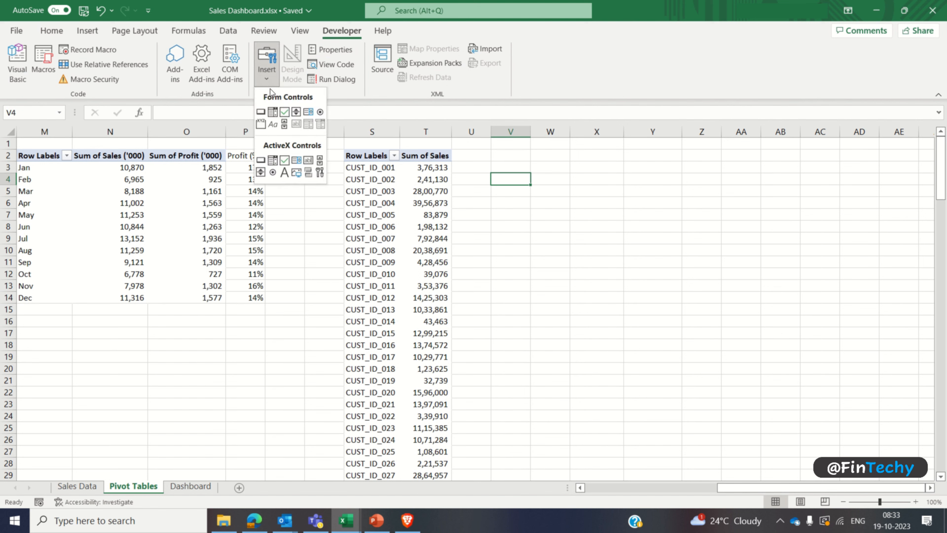
{"action": "left_click", "coordinate": [284, 125]}
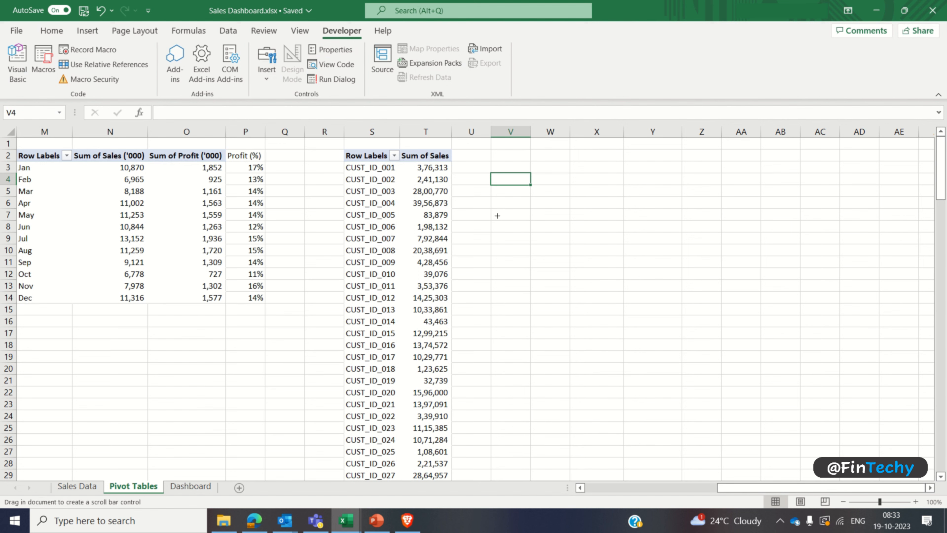
{"action": "left_click_drag", "start_coordinate": [498, 215], "coordinate": [515, 367]}
Step: Format the scroll bar control with minimum value 1, maximum value 150 and page change 5, linked to cell V1
{"action": "right_click", "coordinate": [507, 264]}
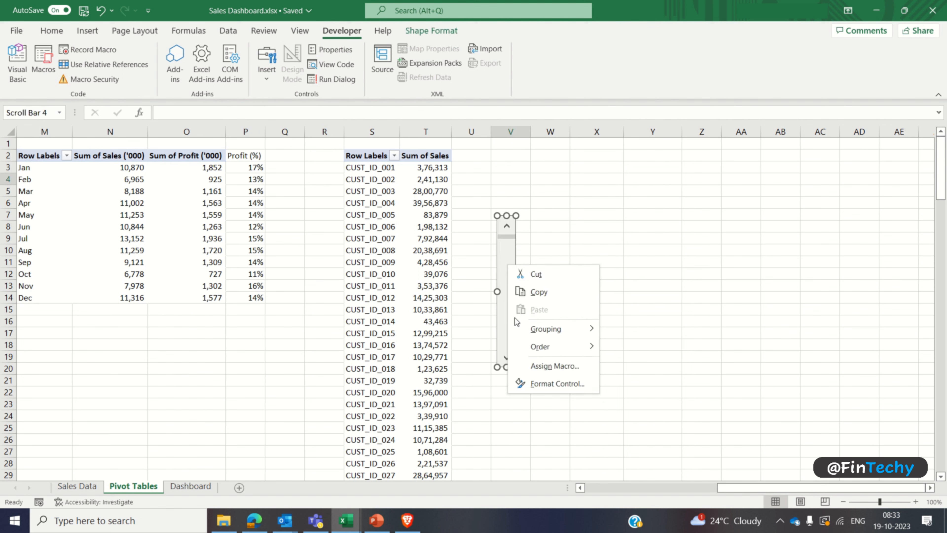
{"action": "left_click", "coordinate": [519, 383]}
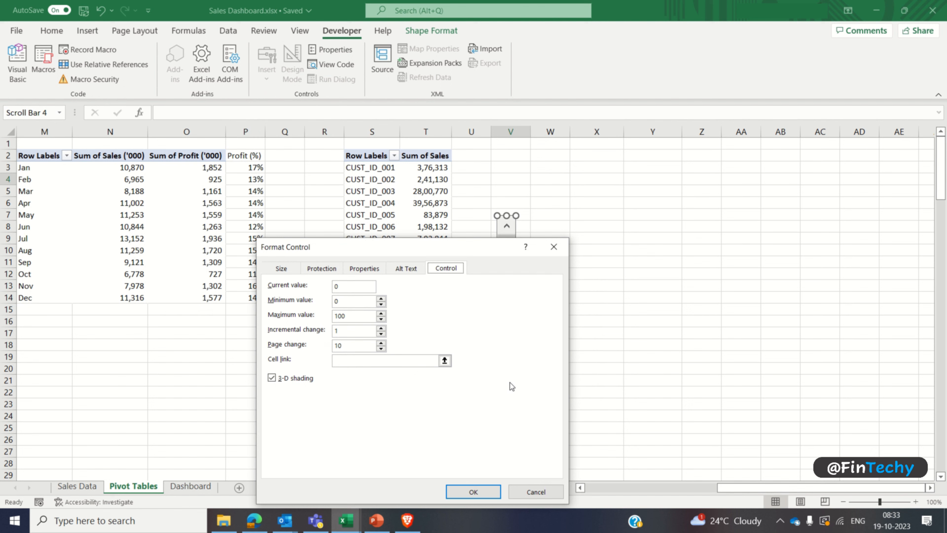
{"action": "left_click", "coordinate": [347, 302]}
{"action": "key", "text": "BackSpace"}
{"action": "type", "text": "1"}
{"action": "key", "text": "Tab"}
{"action": "type", "text": "150"}
{"action": "key", "text": "Tab"}
{"action": "key", "text": "Tab"}
{"action": "type", "text": "5"}
{"action": "key", "text": "Tab"}
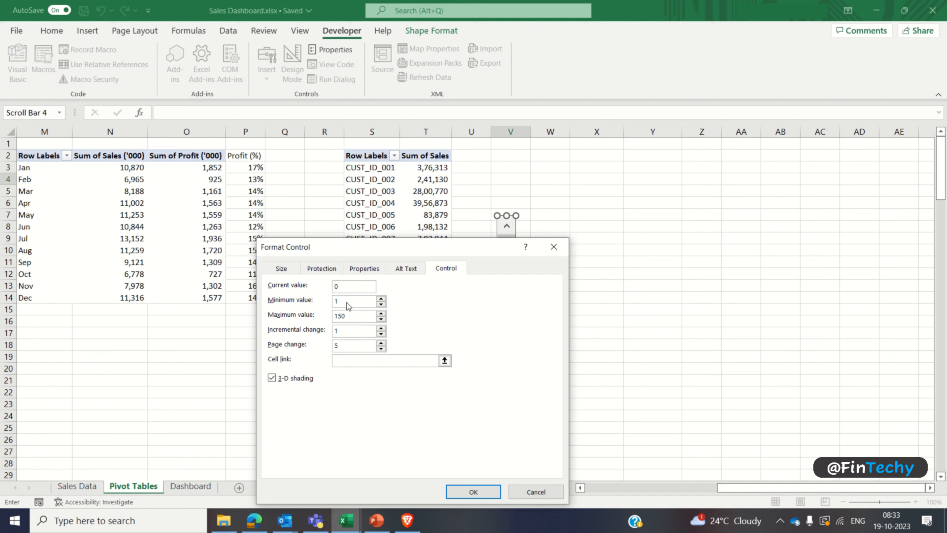
{"action": "left_click", "coordinate": [510, 143]}
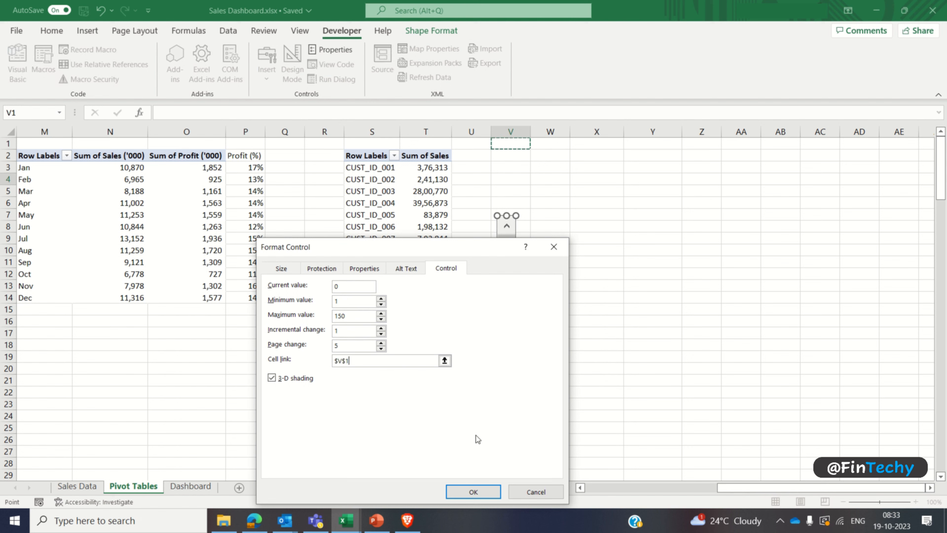
{"action": "left_click", "coordinate": [471, 493]}
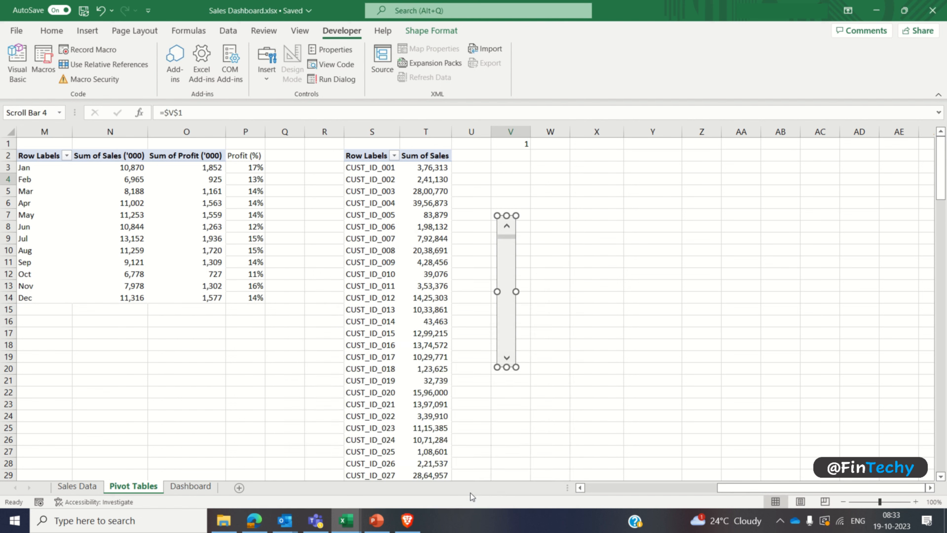
Step: Test the scroll bar by stepping and scrolling it down, and return it to its start
{"action": "left_click", "coordinate": [544, 336]}
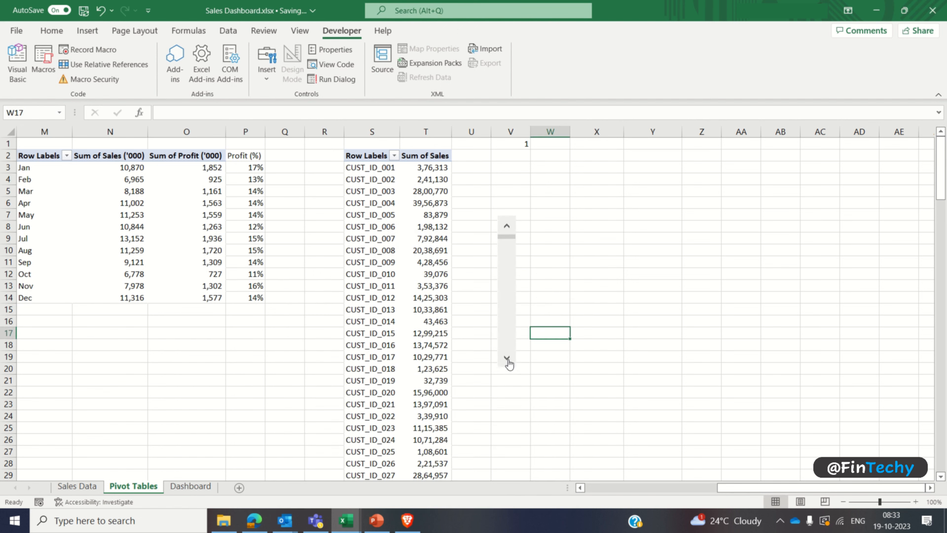
{"action": "left_click", "coordinate": [507, 359]}
{"action": "left_click", "coordinate": [507, 359]}
{"action": "left_click", "coordinate": [507, 359]}
{"action": "left_click", "coordinate": [507, 359]}
{"action": "left_click", "coordinate": [507, 359]}
{"action": "left_click", "coordinate": [506, 359]}
{"action": "left_click_drag", "start_coordinate": [508, 246], "coordinate": [510, 323]}
{"action": "left_click_drag", "start_coordinate": [509, 353], "coordinate": [509, 222]}
Step: Count the customer sales values in cell W1 with the formula =COUNT(T:T)
{"action": "left_click", "coordinate": [550, 143]}
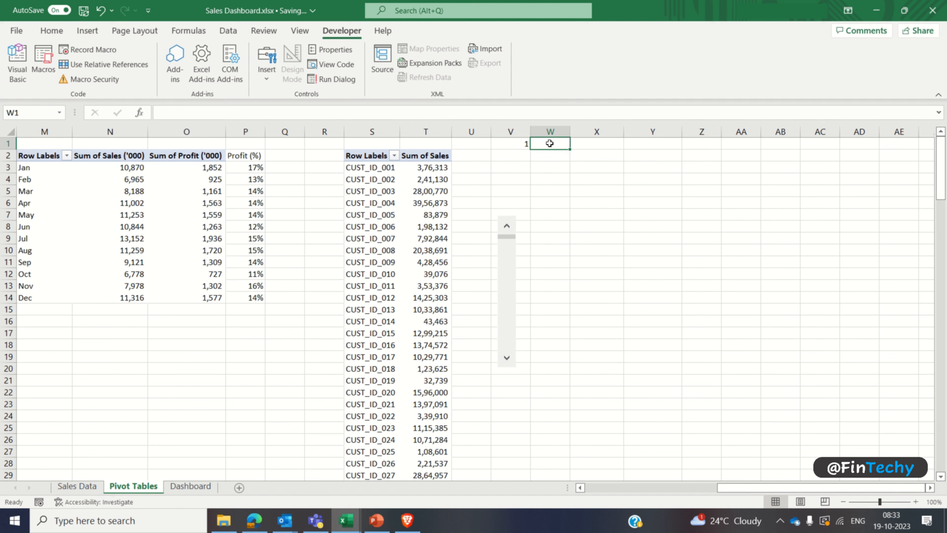
{"action": "type", "text": "=count"}
{"action": "key", "text": "Tab"}
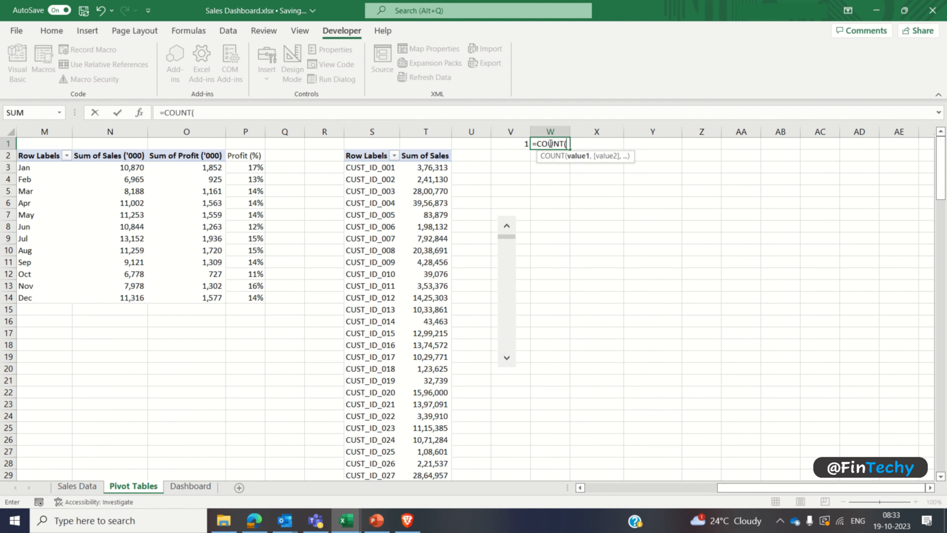
{"action": "left_click", "coordinate": [427, 131]}
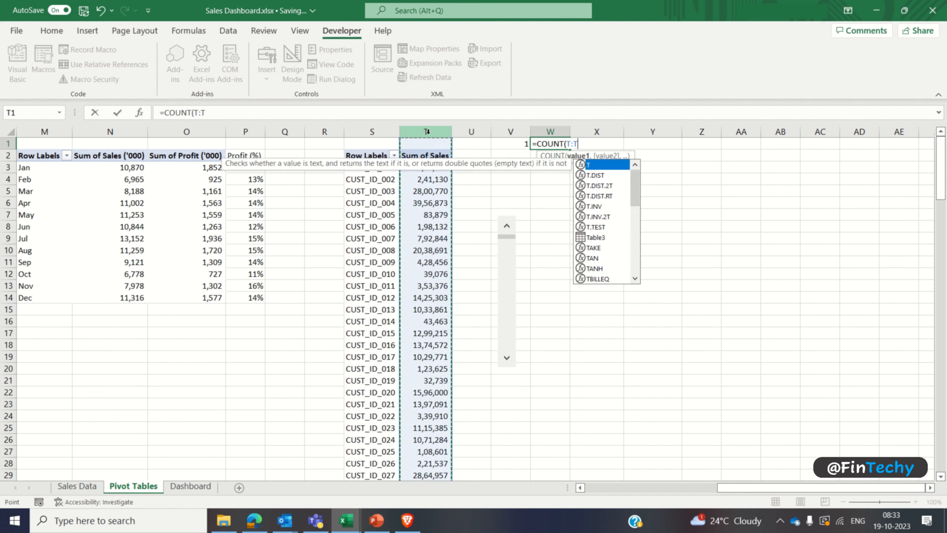
{"action": "type", "text": ")"}
{"action": "key", "text": "Return"}
Step: Enter the formula =W1-4 in cell X1, subtracting 4 from the customer count
{"action": "key", "text": "Up"}
{"action": "key", "text": "Right"}
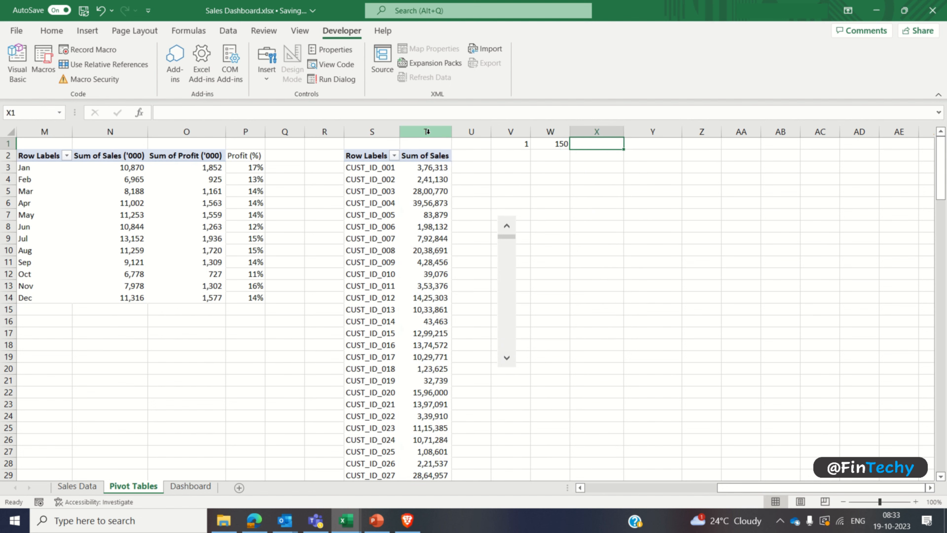
{"action": "type", "text": "="}
{"action": "key", "text": "Left"}
{"action": "type", "text": "-4"}
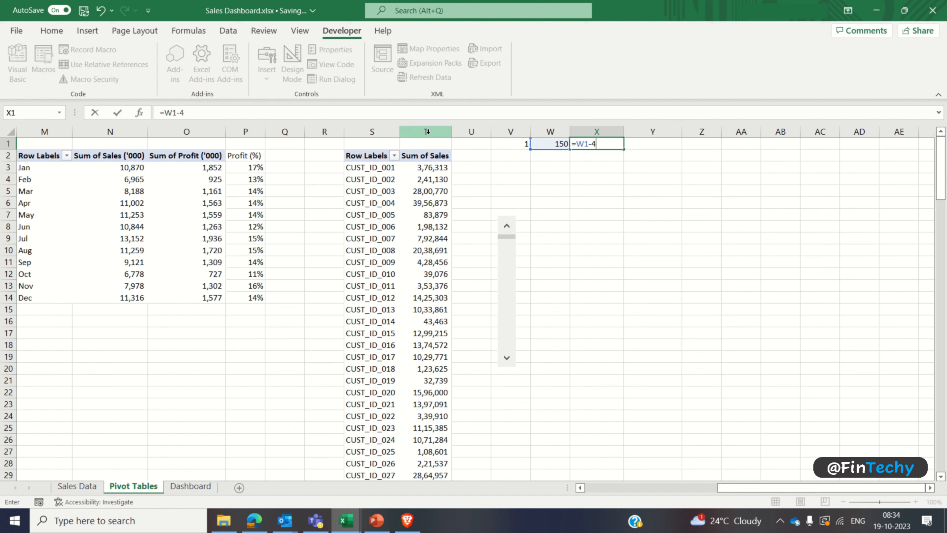
{"action": "key", "text": "Return"}
{"action": "key", "text": "Up"}
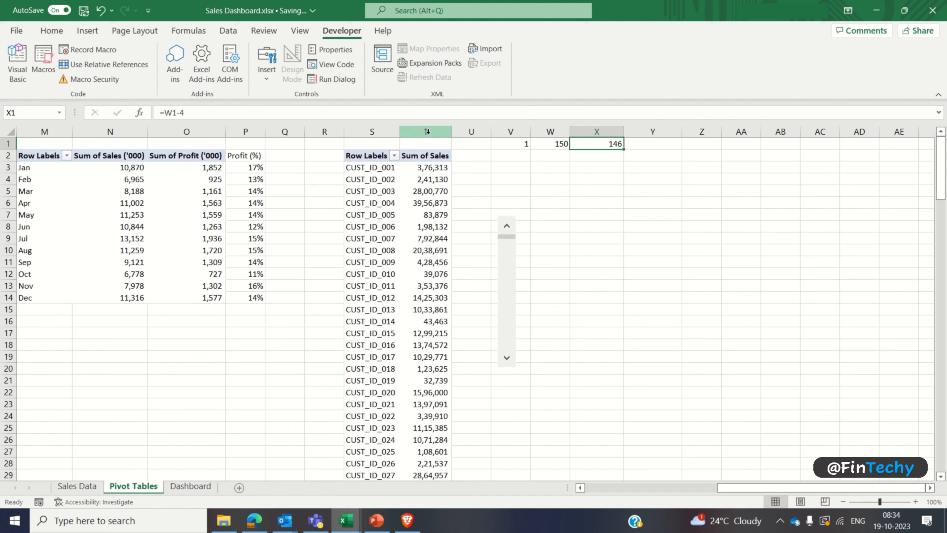
Step: Enter the formula =MIN(X1,V1) in cell Y1 to cap the scroll bar position
{"action": "key", "text": "Right"}
{"action": "type", "text": "=min"}
{"action": "key", "text": "Tab"}
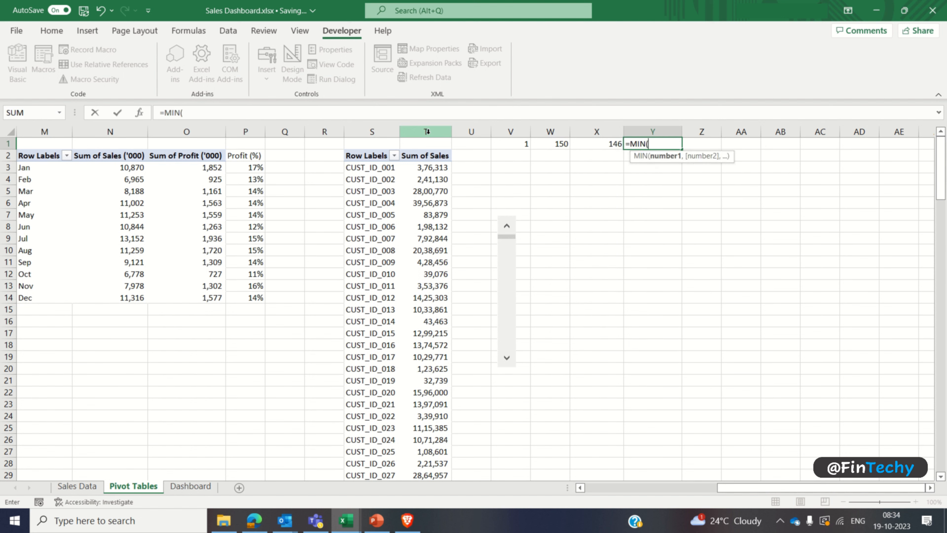
{"action": "key", "text": "Left"}
{"action": "type", "text": ","}
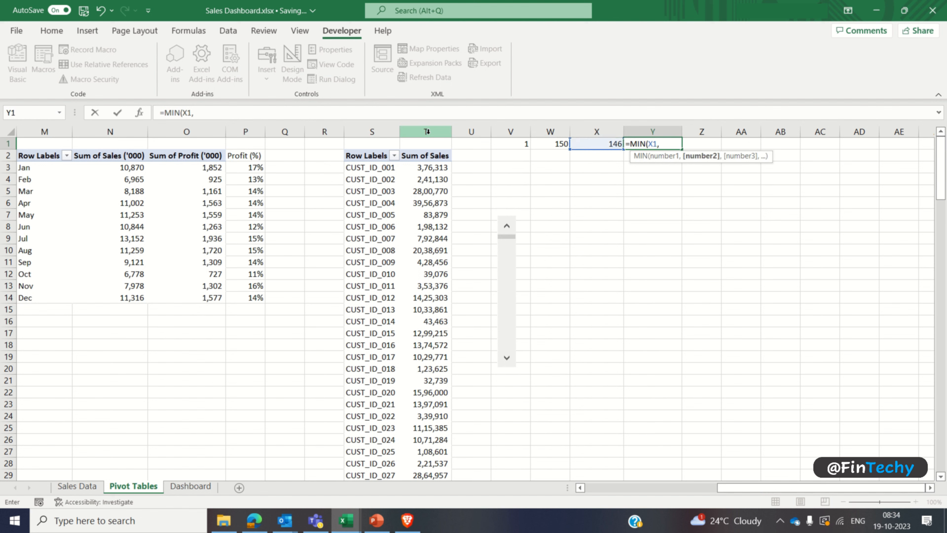
{"action": "key", "text": "Left"}
{"action": "key", "text": "Left"}
{"action": "key", "text": "Left"}
{"action": "type", "text": ")"}
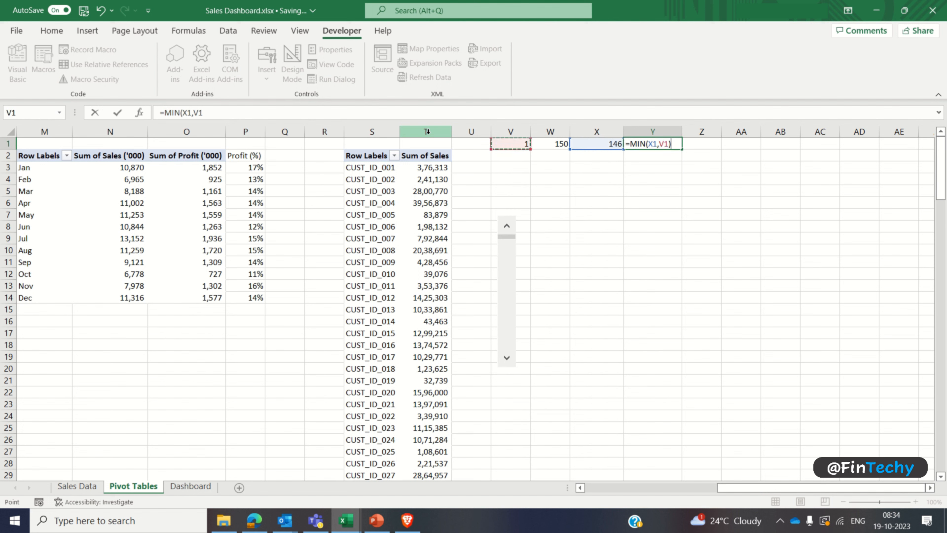
{"action": "key", "text": "Return"}
Step: Enter the formula =OFFSET(S2,$Y$1,0,5) in cell Y7 to list five customer IDs from the scroll position
{"action": "key", "text": "Down"}
{"action": "key", "text": "Down"}
{"action": "key", "text": "Down"}
{"action": "key", "text": "Down"}
{"action": "key", "text": "Down"}
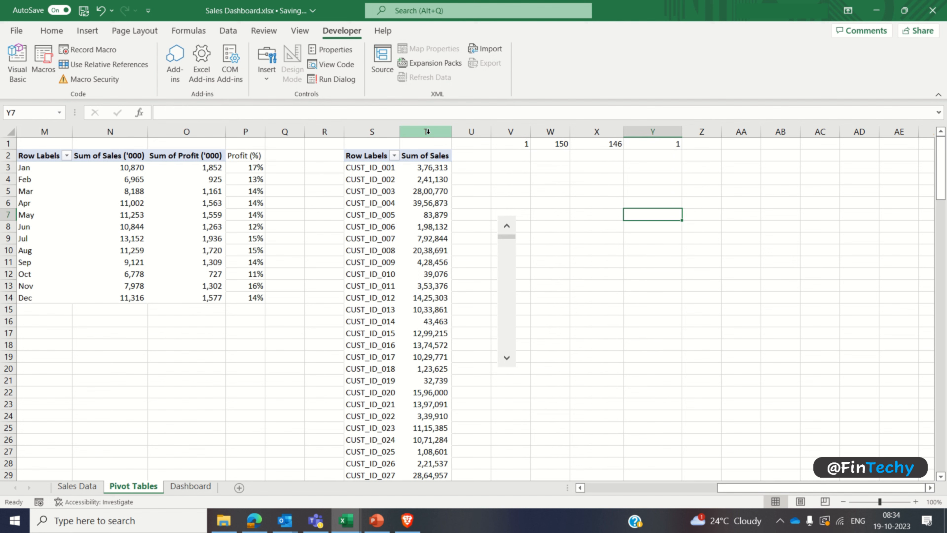
{"action": "type", "text": "=off"}
{"action": "key", "text": "Tab"}
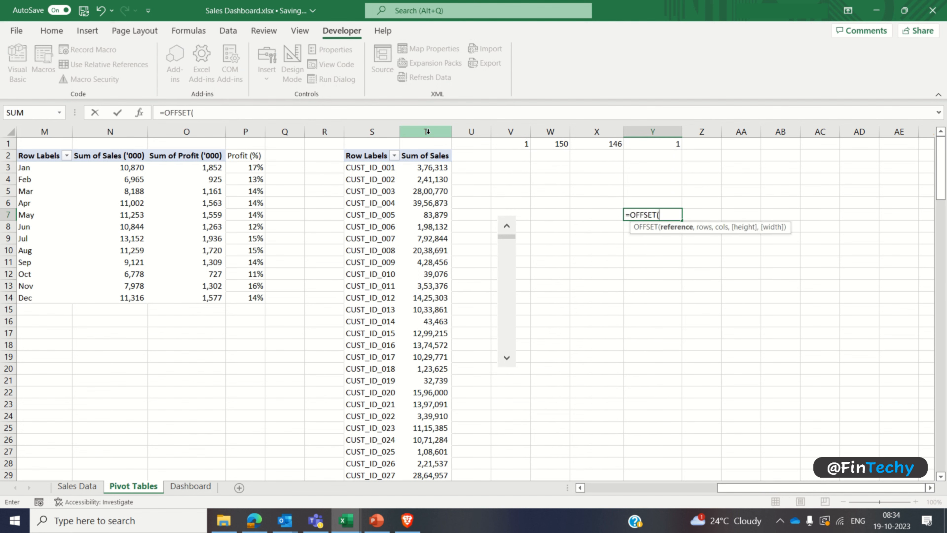
{"action": "type", "text": "S"}
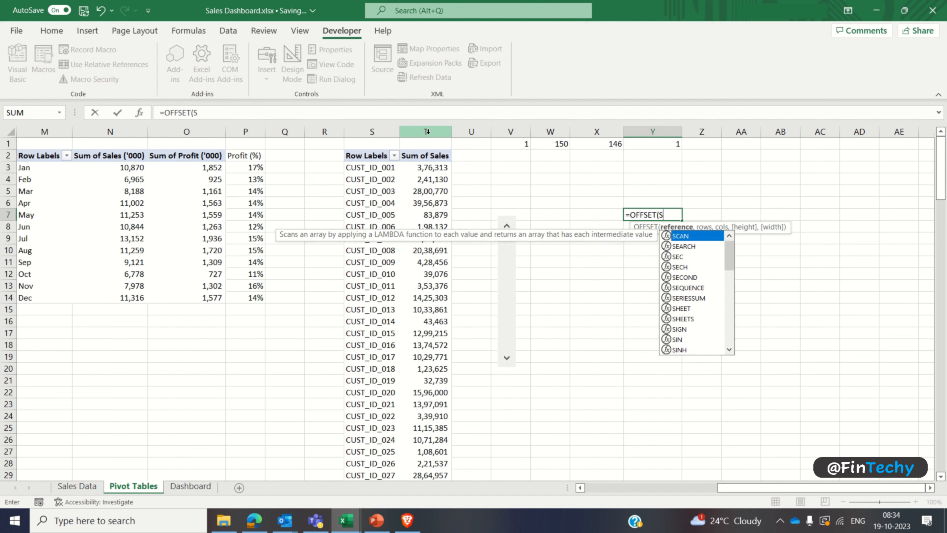
{"action": "type", "text": "2,"}
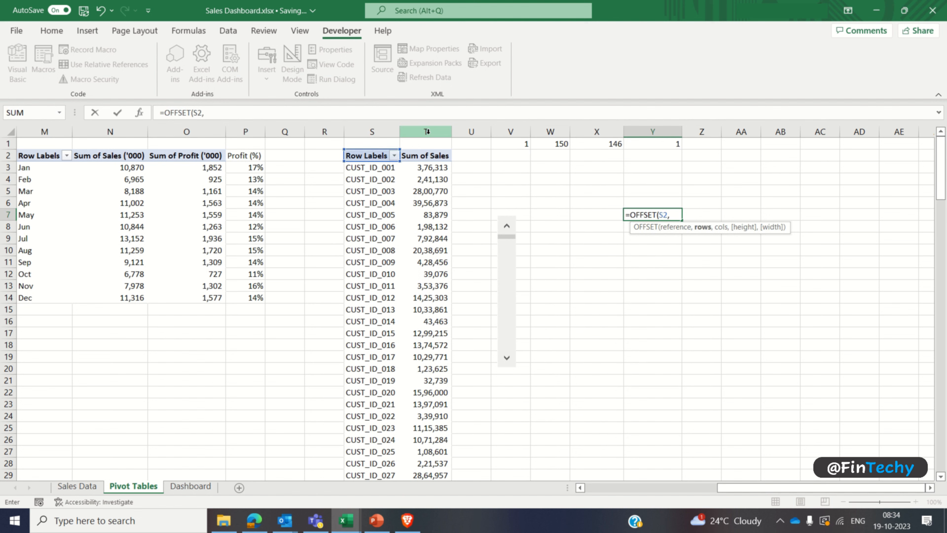
{"action": "left_click", "coordinate": [644, 145]}
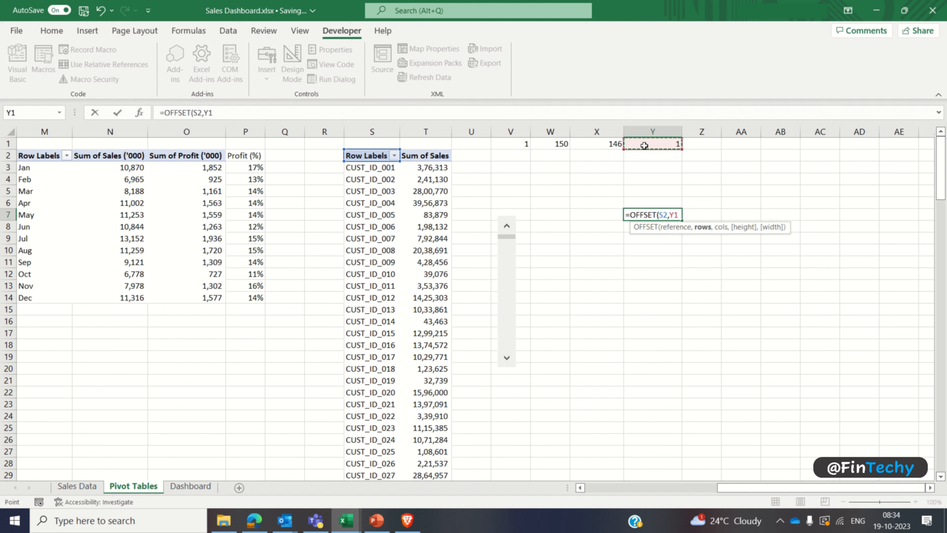
{"action": "key", "text": "F4"}
{"action": "type", "text": ",0,"}
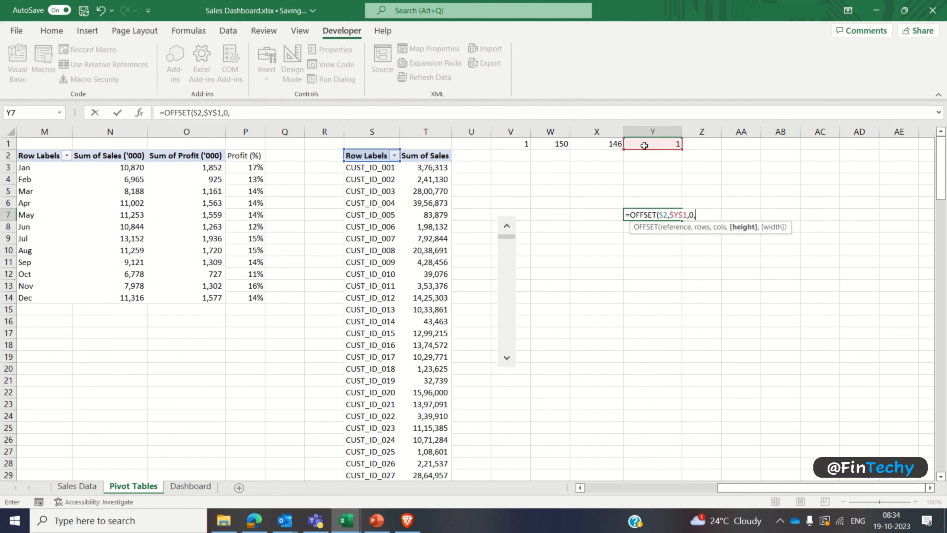
{"action": "type", "text": "5)"}
{"action": "key", "text": "Return"}
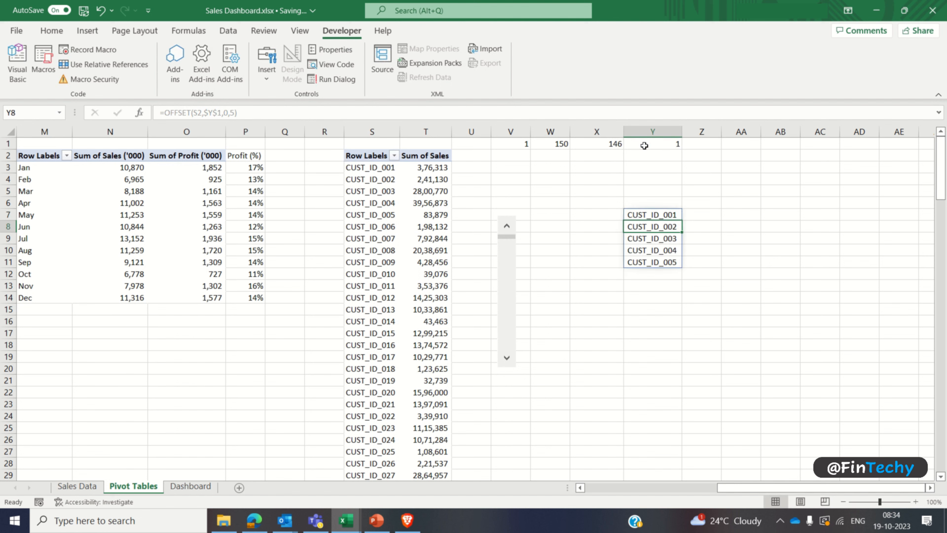
Step: Copy the OFFSET formula from Y7 to Z7 to return the matching customer sales
{"action": "key", "text": "Up"}
{"action": "key", "text": "Right"}
{"action": "key", "text": "Left"}
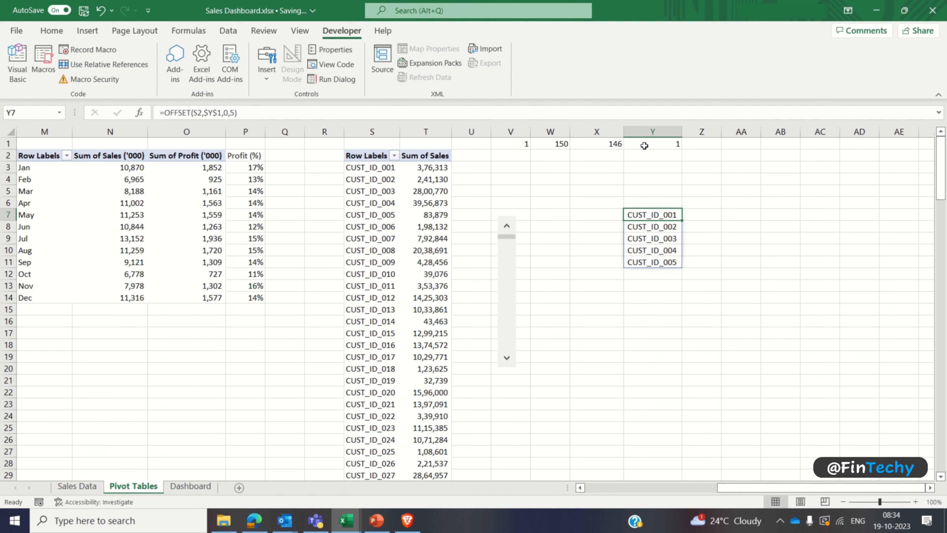
{"action": "key", "text": "ctrl+c"}
{"action": "key", "text": "Right"}
{"action": "key", "text": "Return"}
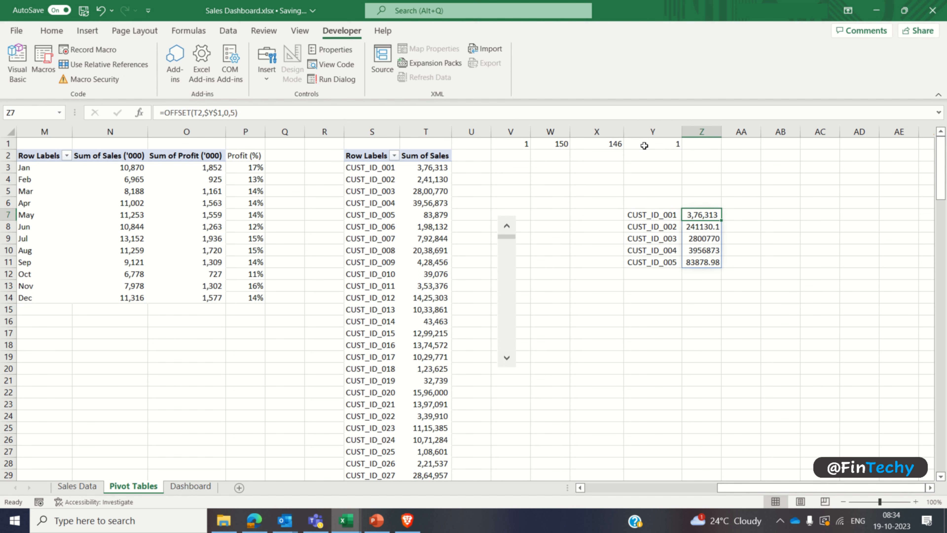
Step: Format the sales values in Z7:Z11 with thousands separators and no decimals
{"action": "key", "text": "ctrl+shift+Down"}
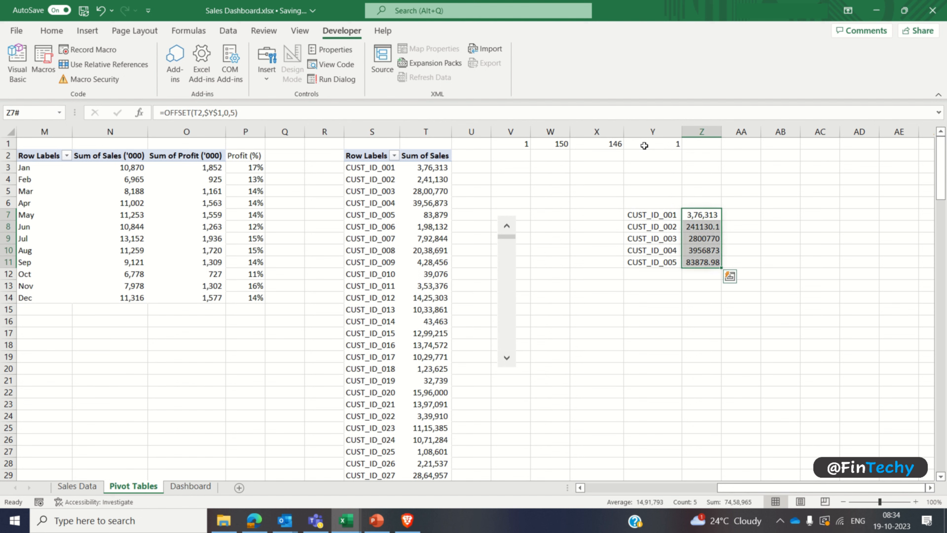
{"action": "left_click", "coordinate": [56, 32]}
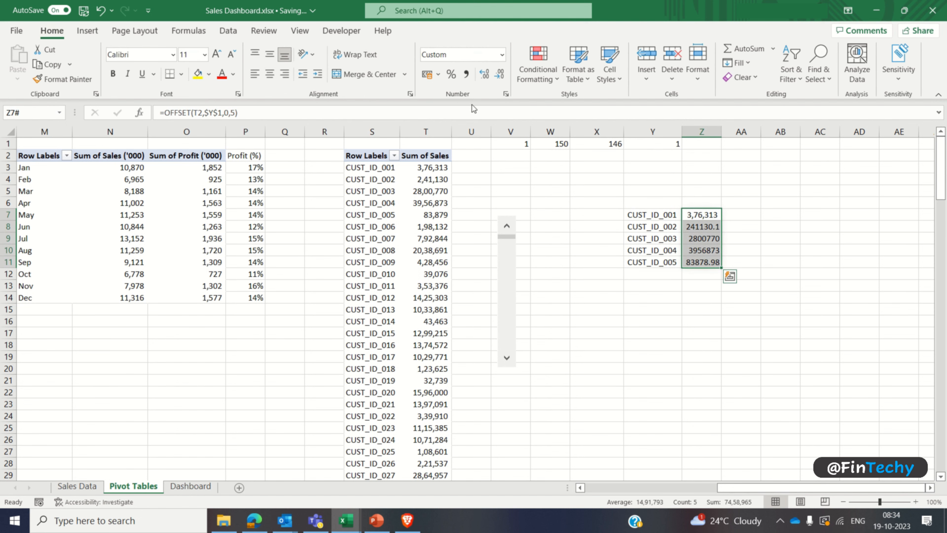
{"action": "left_click", "coordinate": [468, 77]}
{"action": "left_click", "coordinate": [499, 73]}
{"action": "left_click", "coordinate": [499, 74]}
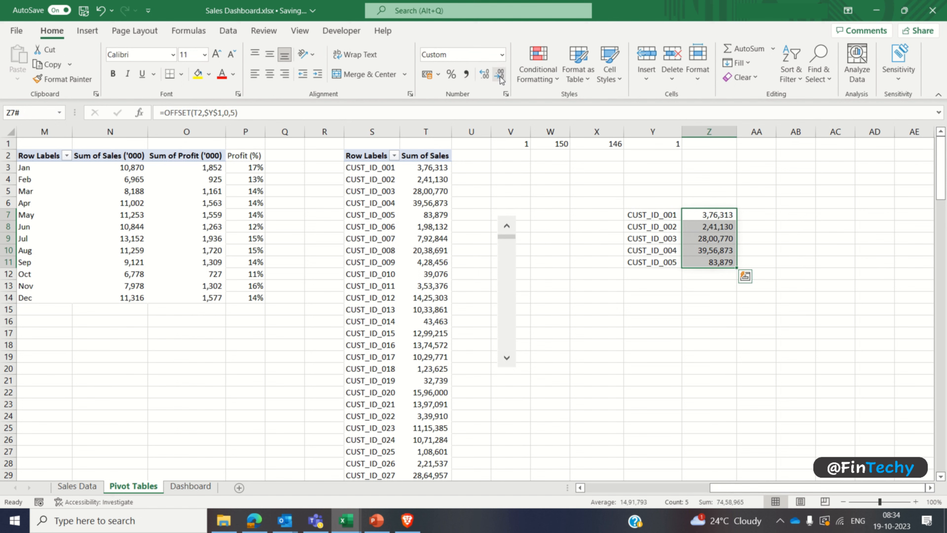
Step: Test the customer list by moving the scroll bar down to its end and back up near the start
{"action": "left_click", "coordinate": [672, 219]}
{"action": "left_click", "coordinate": [507, 358]}
{"action": "left_click", "coordinate": [507, 358]}
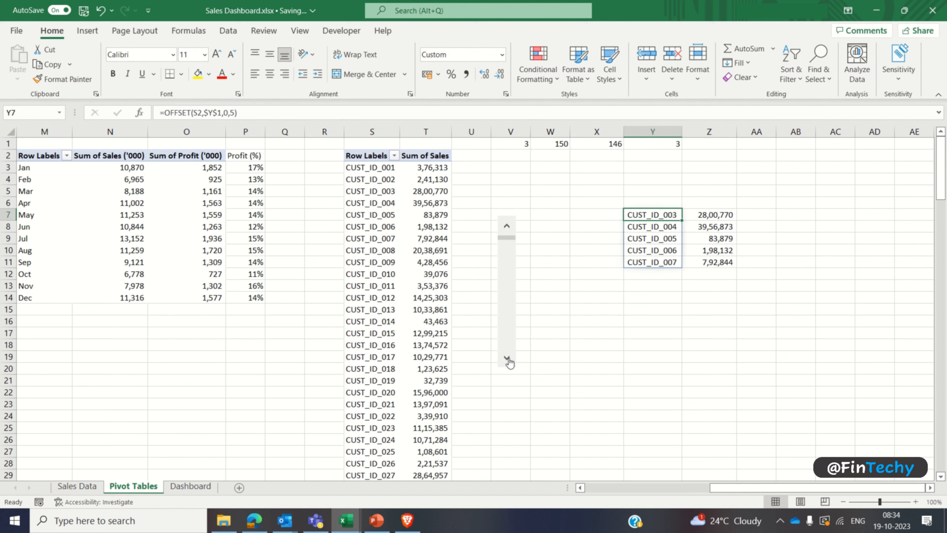
{"action": "left_click", "coordinate": [507, 359]}
{"action": "left_click", "coordinate": [507, 358]}
{"action": "left_click", "coordinate": [507, 359]}
{"action": "left_click", "coordinate": [507, 359]}
{"action": "left_click", "coordinate": [507, 359]}
{"action": "left_click", "coordinate": [508, 358]}
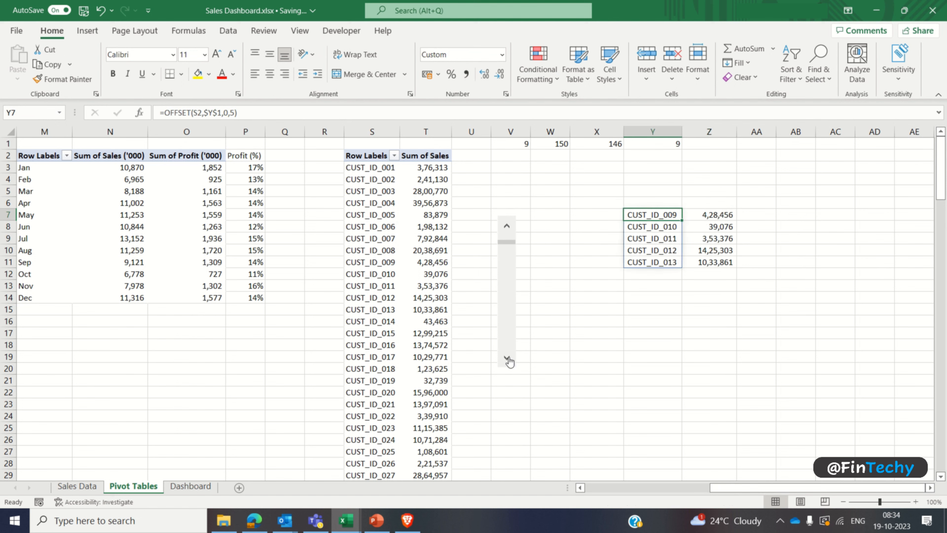
{"action": "left_click_drag", "start_coordinate": [510, 246], "coordinate": [510, 365]}
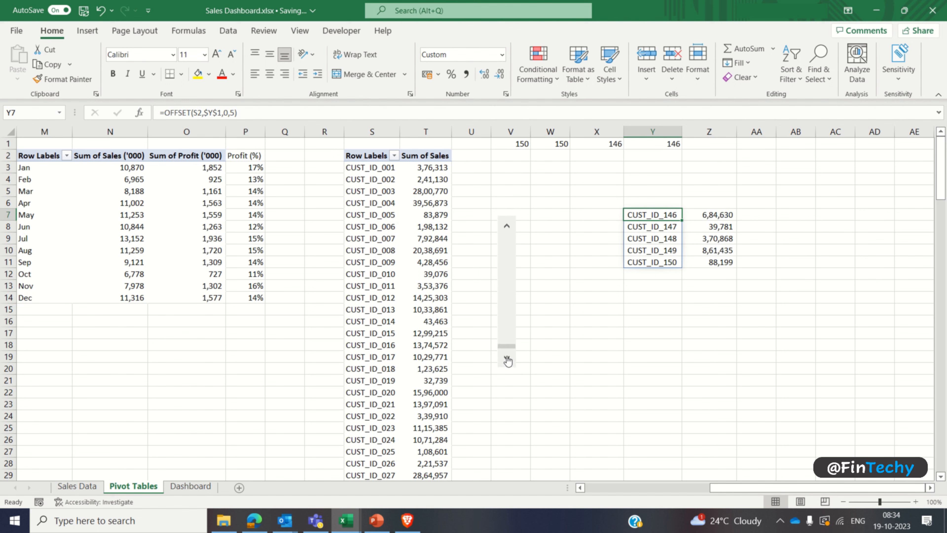
{"action": "left_click", "coordinate": [507, 357]}
{"action": "left_click", "coordinate": [507, 226]}
{"action": "left_click", "coordinate": [507, 226]}
{"action": "left_click", "coordinate": [507, 226]}
{"action": "left_click", "coordinate": [507, 226]}
{"action": "left_click", "coordinate": [507, 226]}
{"action": "left_click", "coordinate": [507, 226]}
{"action": "left_click", "coordinate": [507, 226]}
{"action": "left_click", "coordinate": [507, 227]}
{"action": "left_click", "coordinate": [507, 226]}
{"action": "left_click", "coordinate": [507, 227]}
{"action": "left_click", "coordinate": [507, 226]}
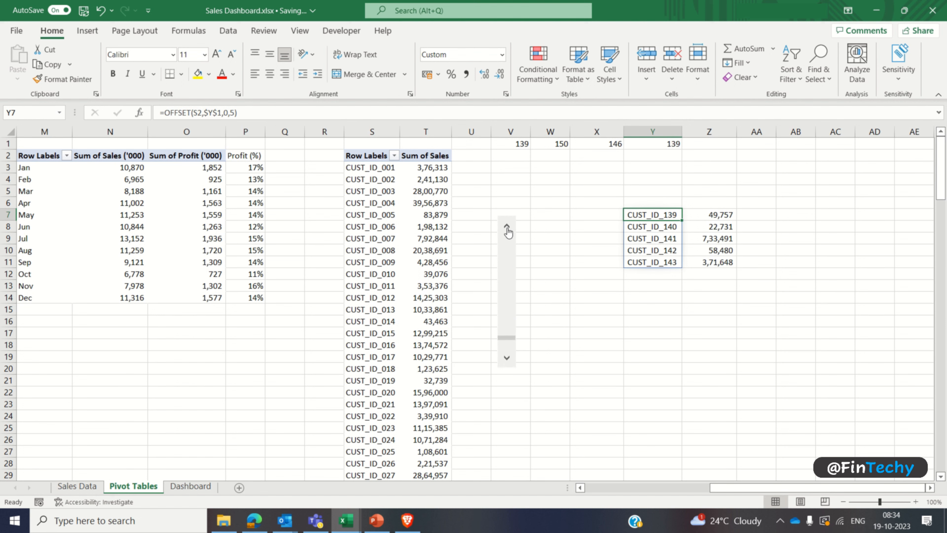
{"action": "left_click", "coordinate": [507, 226]}
{"action": "left_click", "coordinate": [507, 227]}
{"action": "left_click_drag", "start_coordinate": [513, 338], "coordinate": [511, 248]}
Step: Insert a clustered bar chart of the customer IDs and sales in Y7:Z11 and place it below that range
{"action": "left_click_drag", "start_coordinate": [652, 215], "coordinate": [704, 257]}
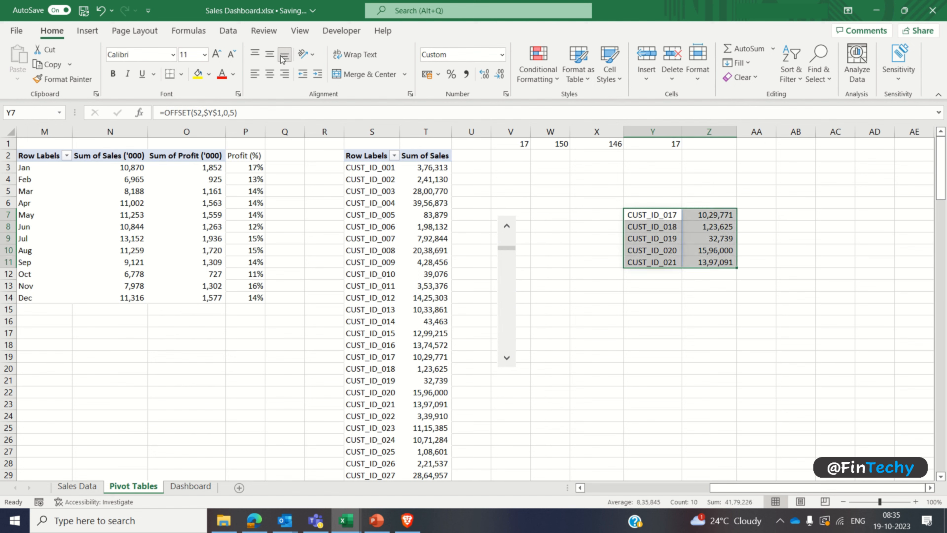
{"action": "left_click", "coordinate": [88, 31]}
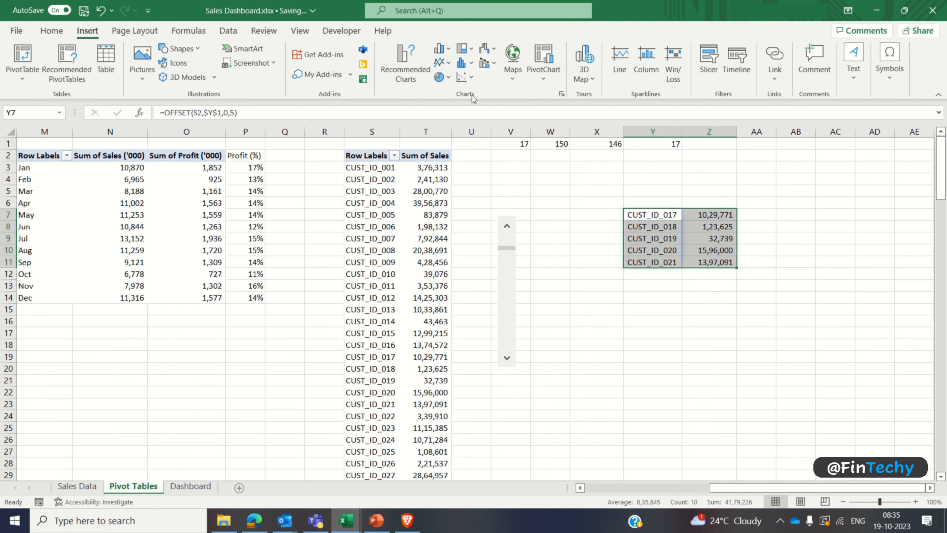
{"action": "left_click", "coordinate": [561, 94]}
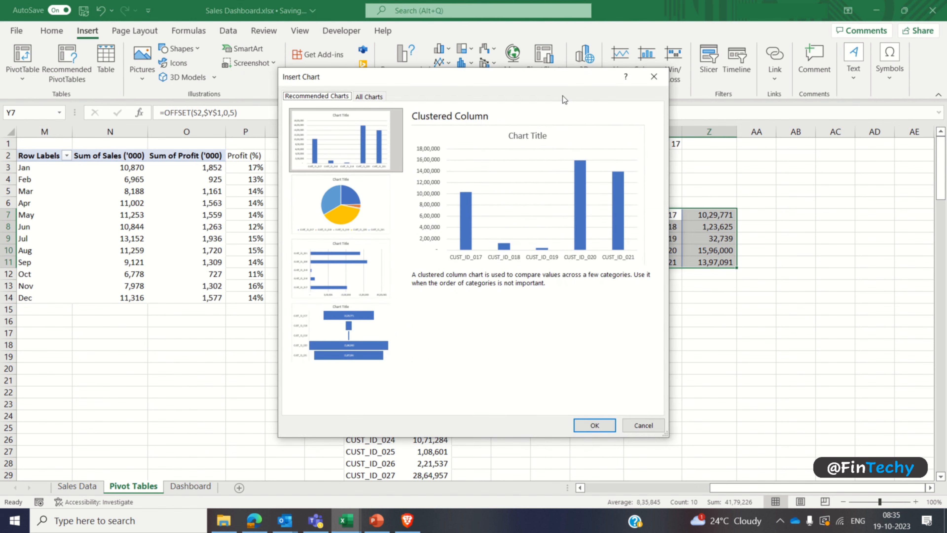
{"action": "left_click", "coordinate": [369, 96]}
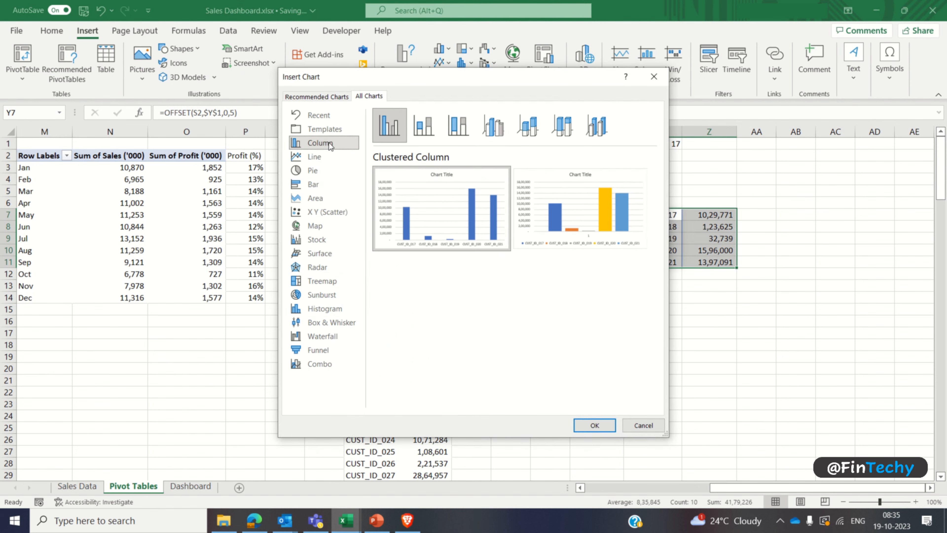
{"action": "left_click", "coordinate": [317, 185]}
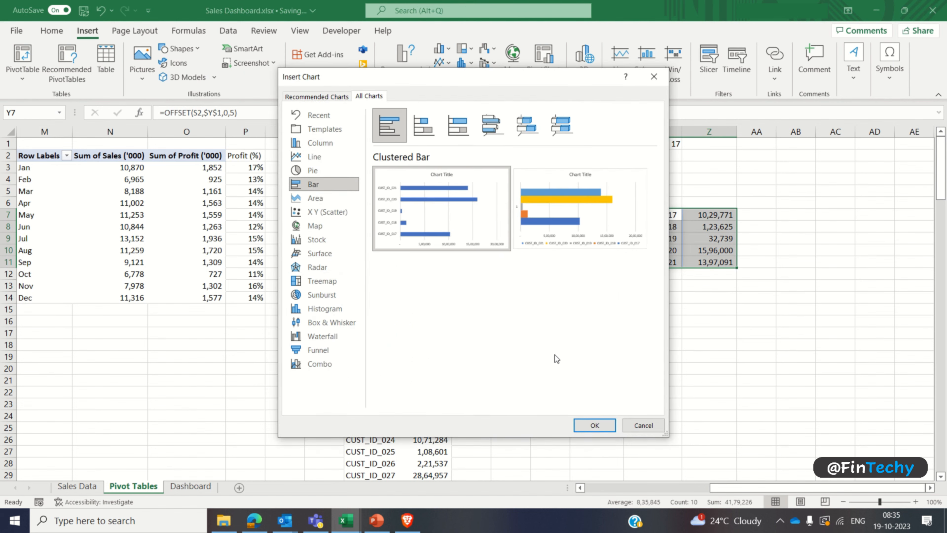
{"action": "left_click", "coordinate": [590, 425]}
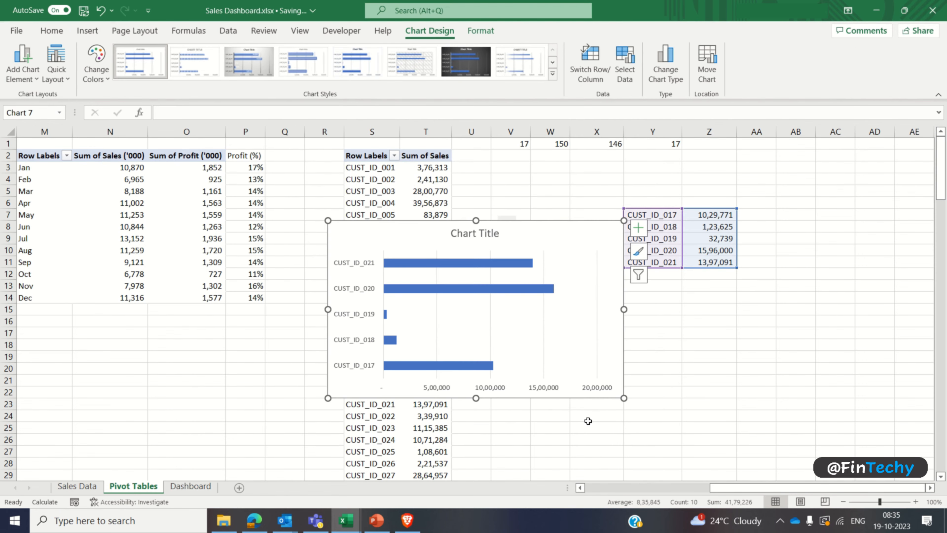
{"action": "left_click_drag", "start_coordinate": [543, 247], "coordinate": [754, 301]}
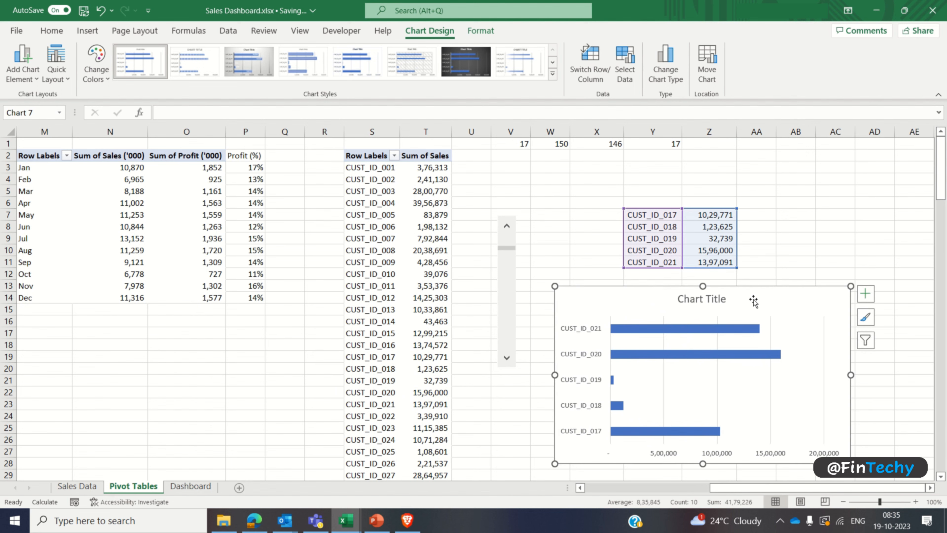
Step: Apply the chart style with lighter, outlined bars to the customer chart and remove its gridlines
{"action": "left_click", "coordinate": [303, 62]}
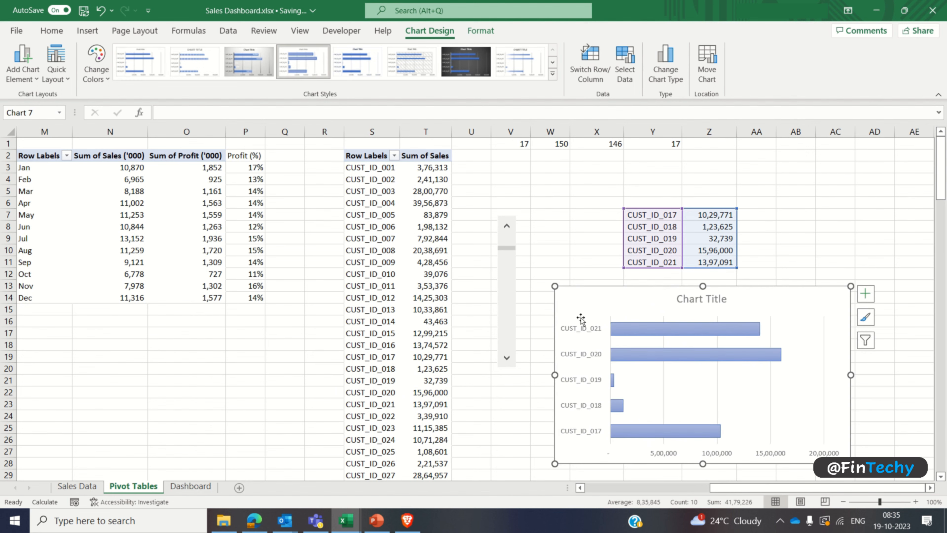
{"action": "left_click", "coordinate": [931, 487]}
{"action": "left_click", "coordinate": [930, 488]}
{"action": "left_click", "coordinate": [930, 488]}
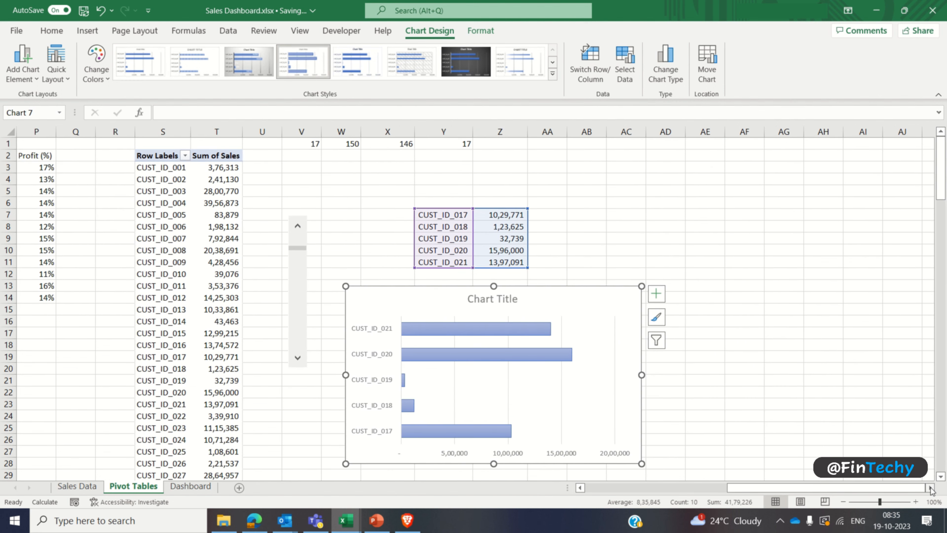
{"action": "left_click", "coordinate": [658, 298]}
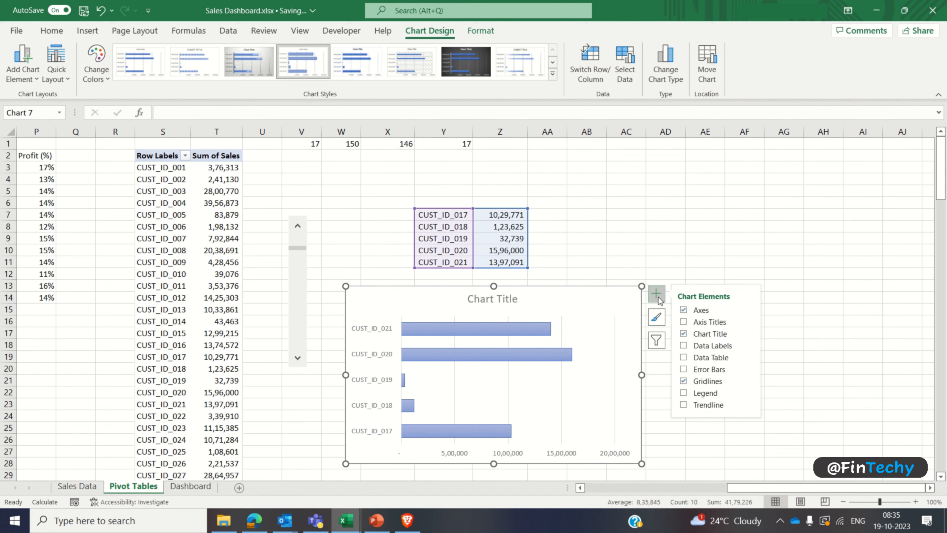
{"action": "left_click", "coordinate": [684, 381]}
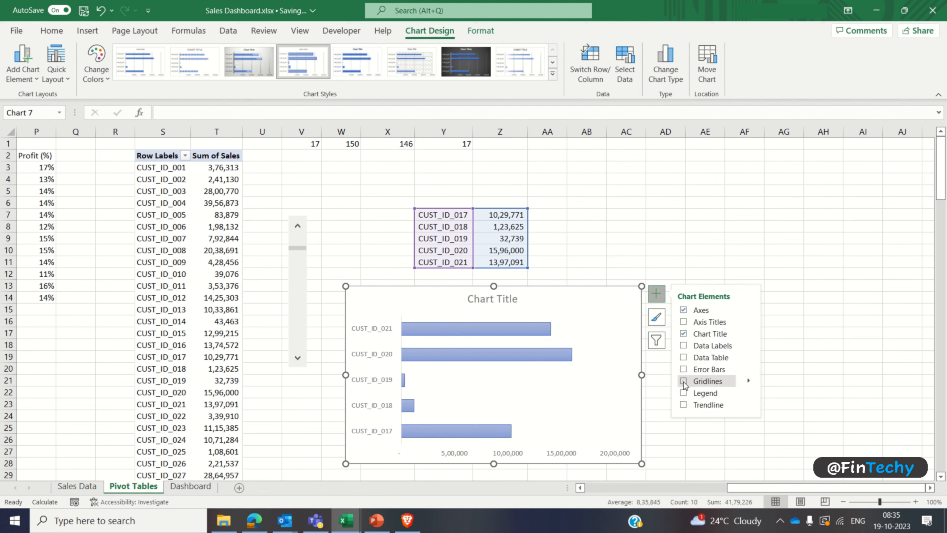
Step: Change the customer chart's title to "Sales ($) generated by Customers" and select the title text
{"action": "triple_click", "coordinate": [514, 299]}
{"action": "type", "text": "S"}
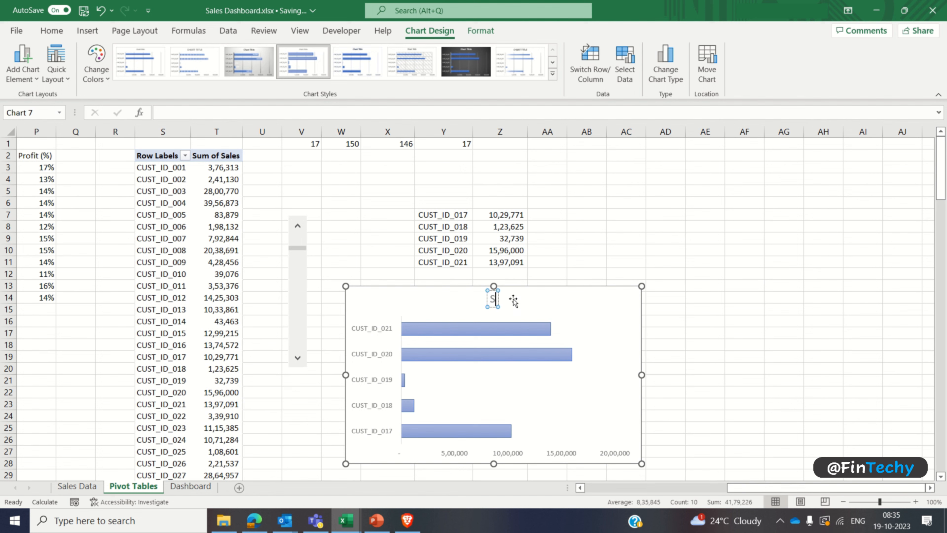
{"action": "type", "text": "ales ("}
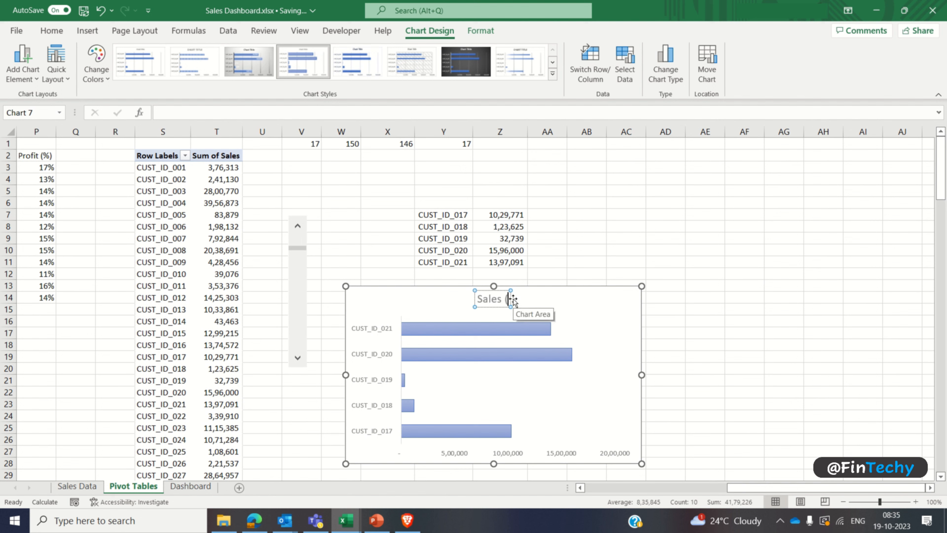
{"action": "type", "text": "$) "}
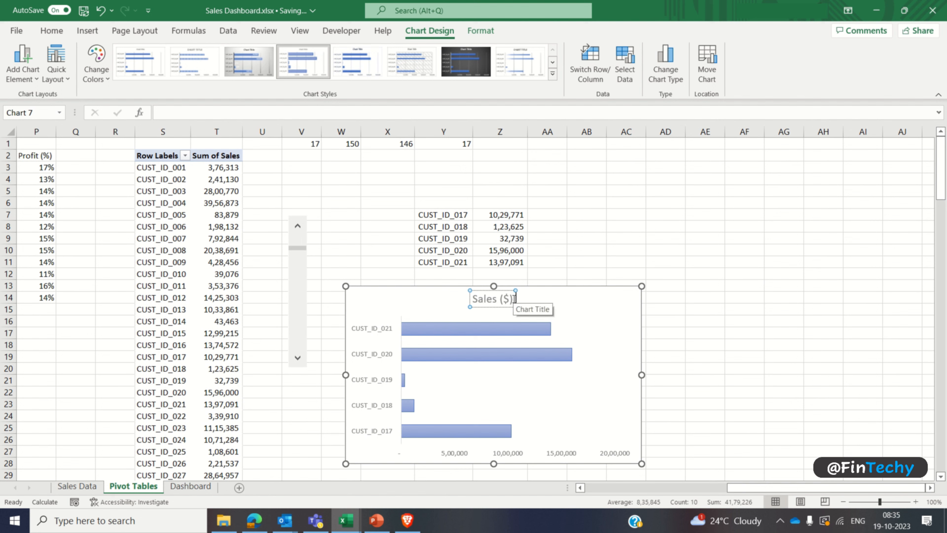
{"action": "type", "text": "generated by "}
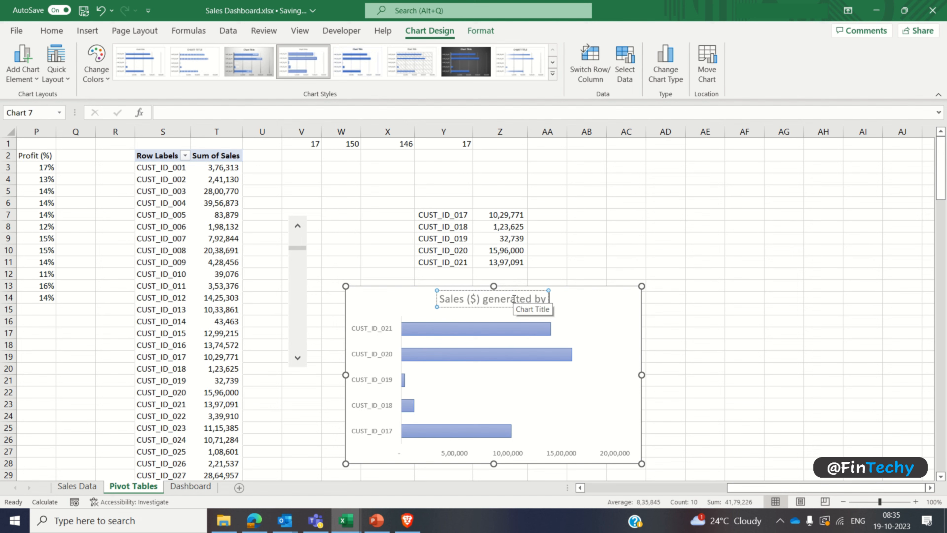
{"action": "type", "text": "Customers"}
{"action": "key", "text": "ctrl+a"}
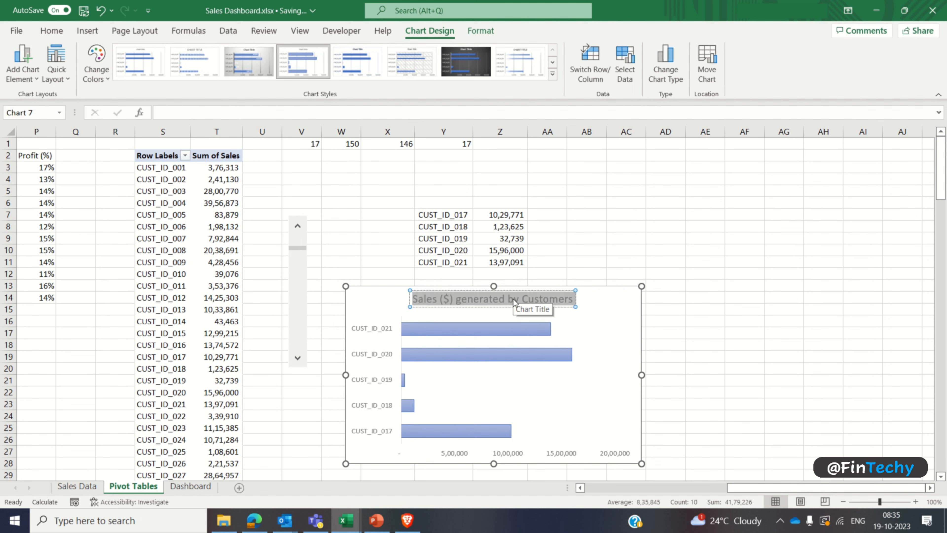
Step: Format the customer chart's title in bold black Comic Sans MS at size 10
{"action": "left_click", "coordinate": [52, 31]}
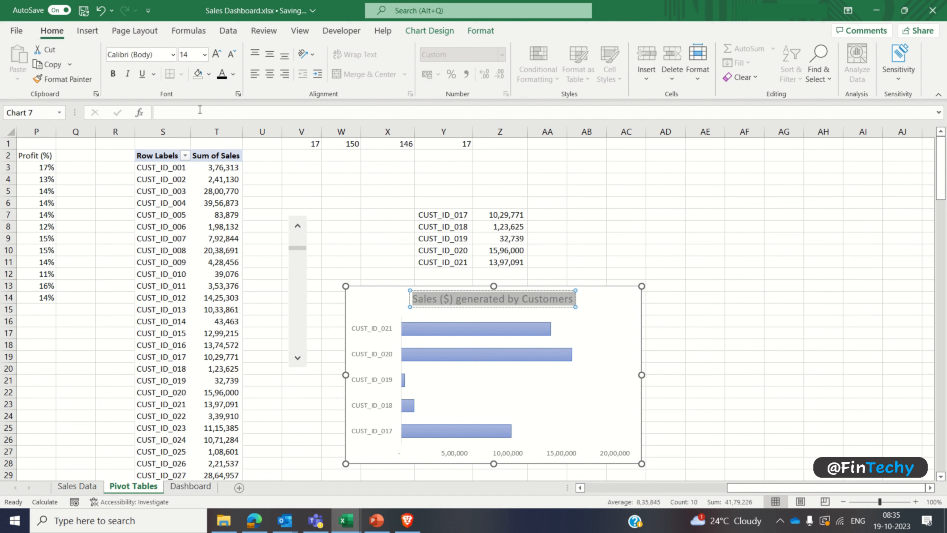
{"action": "left_click", "coordinate": [222, 73]}
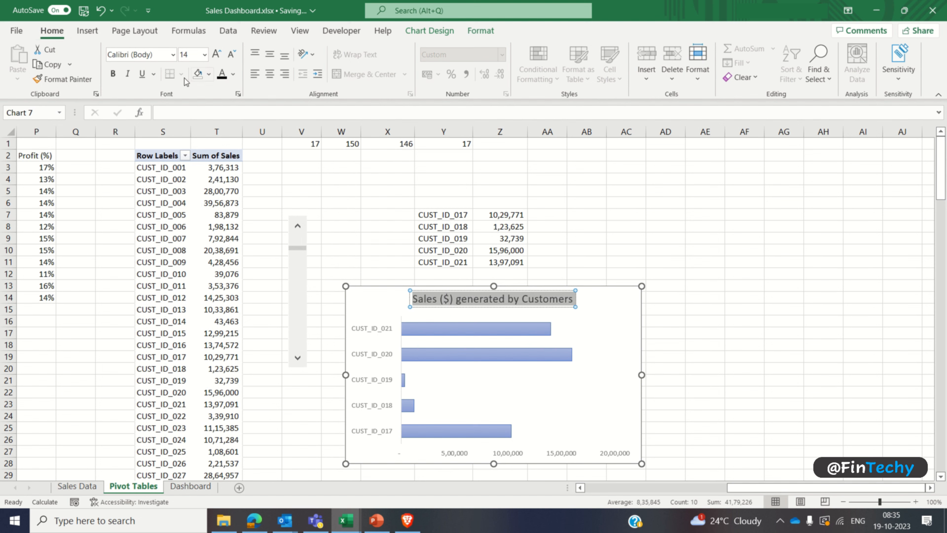
{"action": "left_click", "coordinate": [170, 57]}
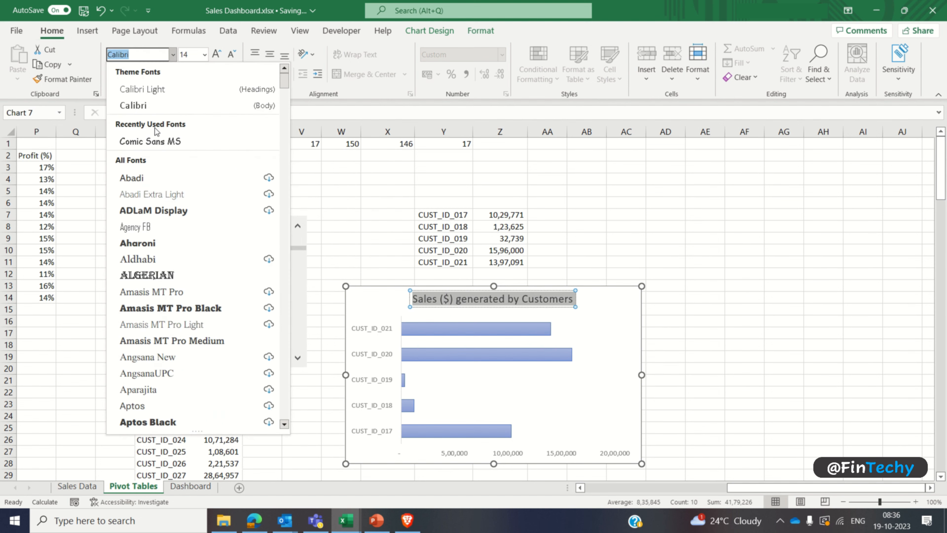
{"action": "left_click", "coordinate": [153, 138]}
{"action": "left_click", "coordinate": [188, 55]}
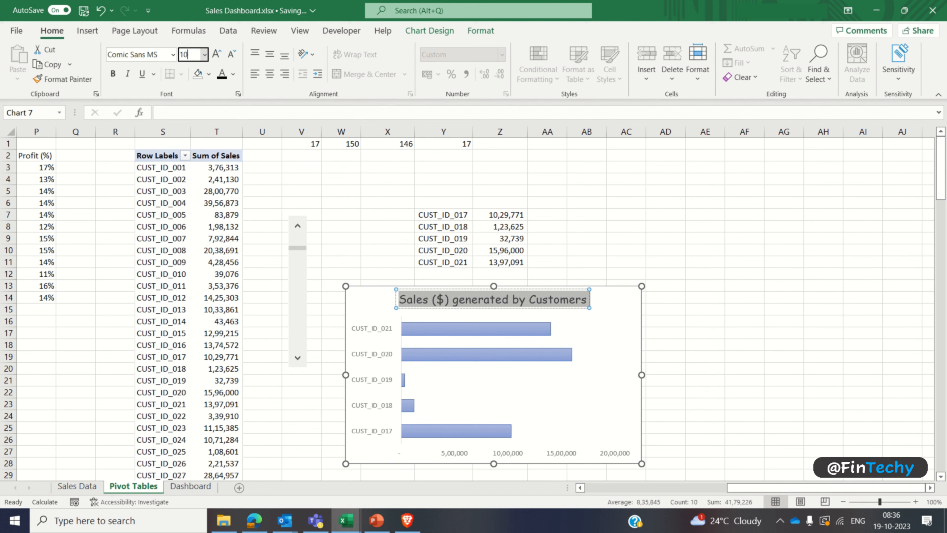
{"action": "key", "text": "Return"}
{"action": "key", "text": "ctrl+b"}
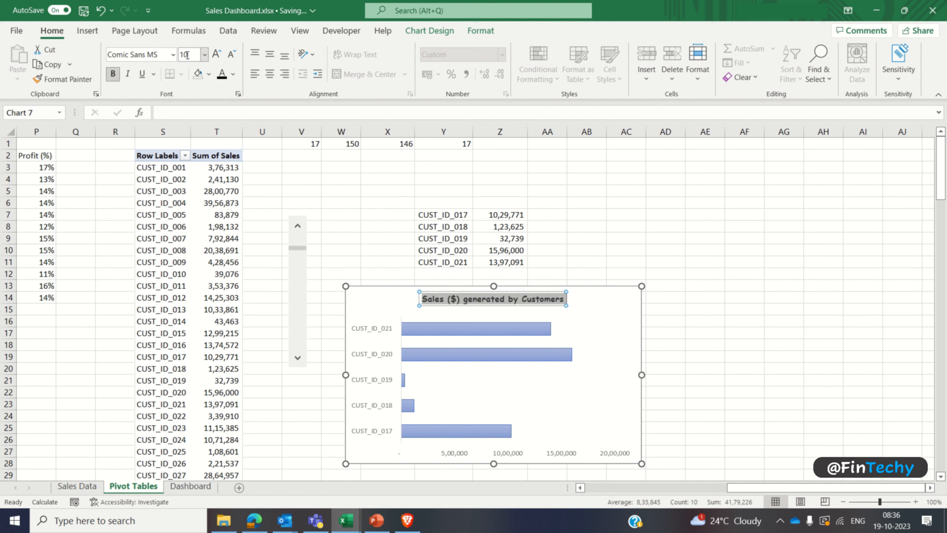
{"action": "left_click", "coordinate": [655, 260]}
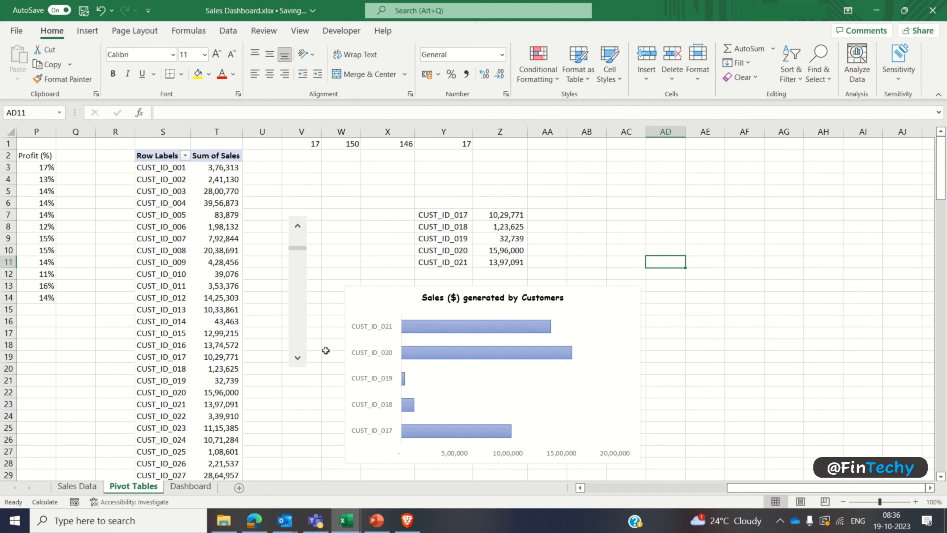
Step: Test the customer chart by advancing the scroll bar three customers down the list
{"action": "left_click", "coordinate": [298, 360]}
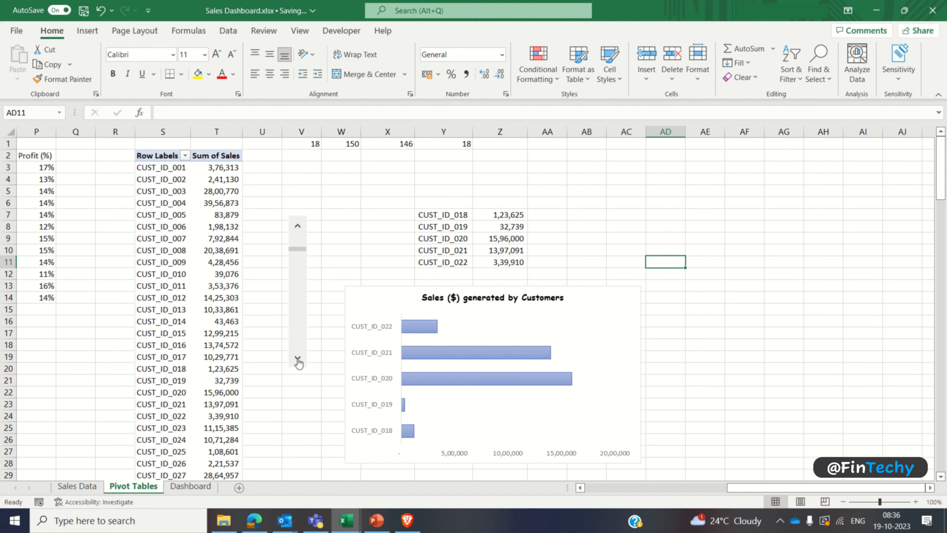
{"action": "left_click", "coordinate": [297, 359]}
{"action": "left_click", "coordinate": [297, 360]}
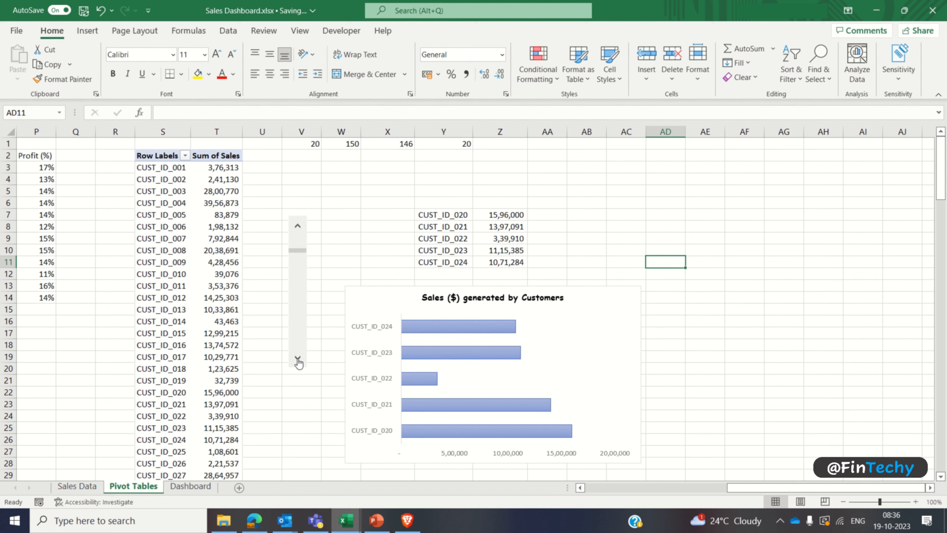
Step: Cut the customer chart together with its scroll bar and paste both onto the Dashboard sheet
{"action": "left_click", "coordinate": [370, 301]}
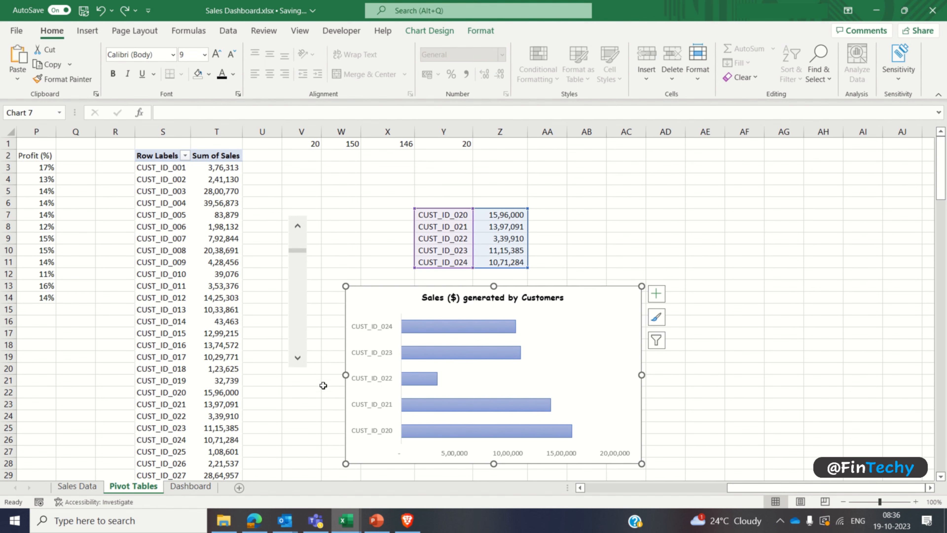
{"action": "left_click", "coordinate": [301, 335], "text": "ctrl"}
{"action": "key", "text": "ctrl+x"}
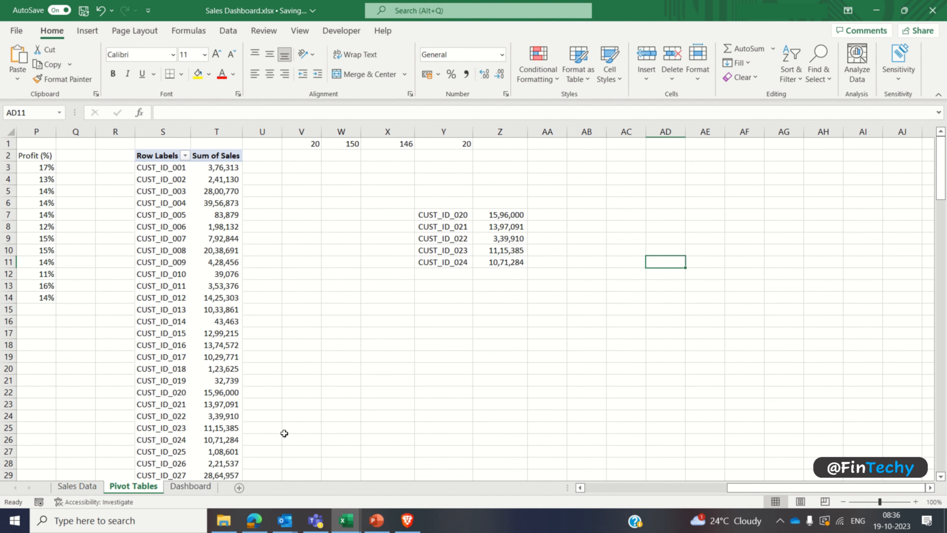
{"action": "left_click", "coordinate": [190, 486]}
{"action": "key", "text": "ctrl+v"}
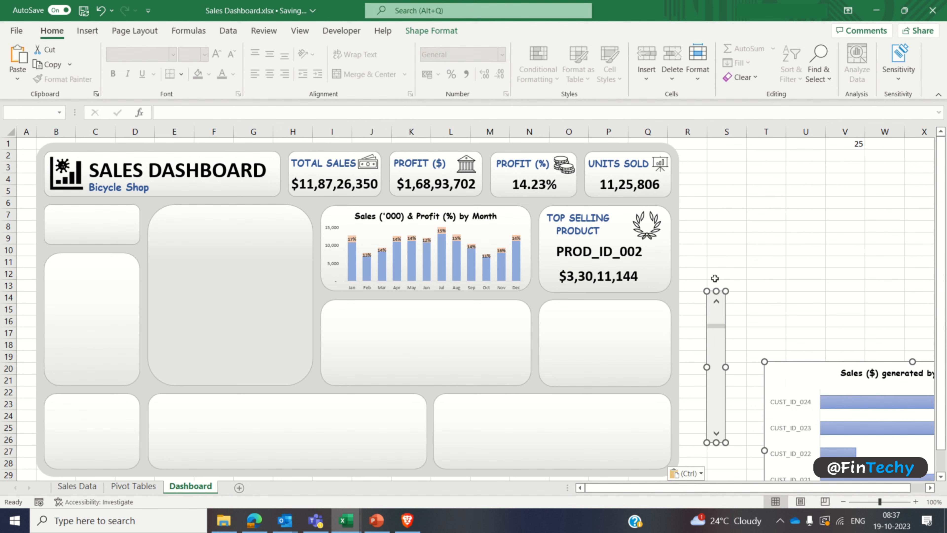
Step: Move the scroll bar to the left edge of the empty card below the monthly chart and shrink it to the card's height
{"action": "left_click", "coordinate": [807, 288]}
{"action": "left_click_drag", "start_coordinate": [719, 311], "coordinate": [335, 312]}
{"action": "left_click_drag", "start_coordinate": [336, 441], "coordinate": [336, 367]}
{"action": "left_click_drag", "start_coordinate": [338, 305], "coordinate": [338, 343]}
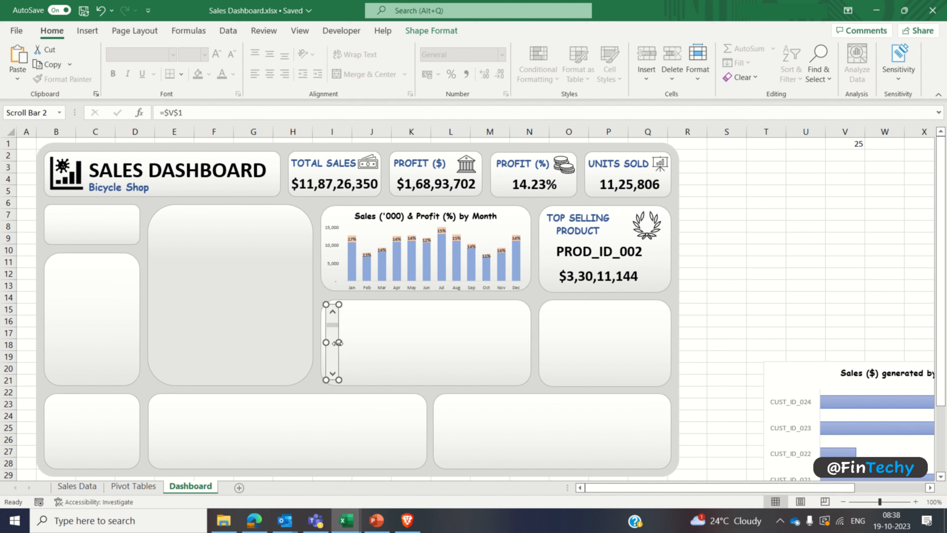
{"action": "left_click", "coordinate": [706, 296]}
Step: Shrink the customer chart and move it over the card beside the scroll bar
{"action": "left_click", "coordinate": [777, 372]}
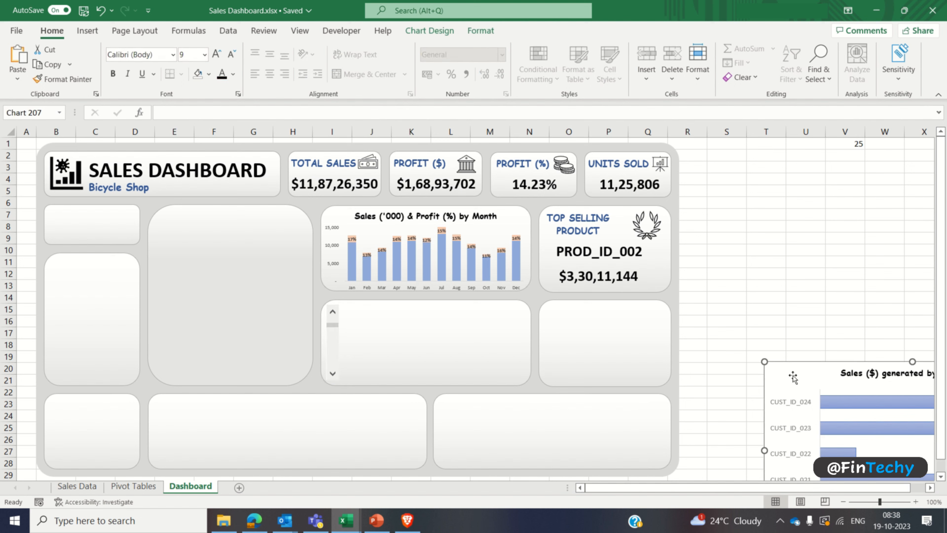
{"action": "mouse_move", "coordinate": [793, 377]}
{"action": "left_mouse_down"}
{"action": "mouse_move", "coordinate": [457, 267]}
{"action": "mouse_move", "coordinate": [363, 264]}
{"action": "left_mouse_up"}
{"action": "left_click_drag", "start_coordinate": [347, 433], "coordinate": [428, 371]}
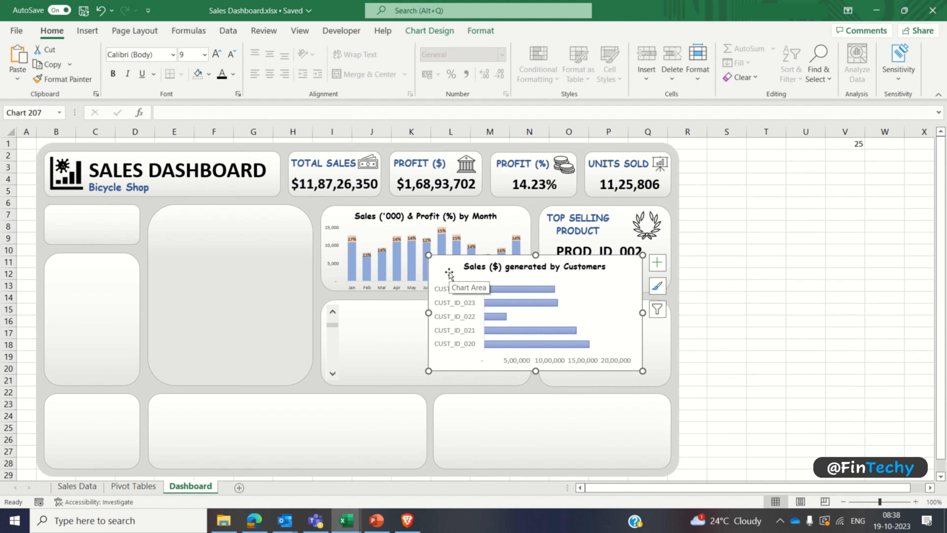
{"action": "key", "text": "Down"}
{"action": "key", "text": "Down"}
{"action": "key", "text": "Down"}
{"action": "key", "text": "Down"}
{"action": "key", "text": "Down"}
{"action": "key", "text": "Down"}
{"action": "key", "text": "Down"}
{"action": "key", "text": "Down"}
{"action": "key", "text": "Down"}
{"action": "key", "text": "Down"}
{"action": "key", "text": "Down"}
{"action": "key", "text": "Down"}
{"action": "key", "text": "Down"}
{"action": "key", "text": "Down"}
{"action": "key", "text": "Down"}
{"action": "key", "text": "Down"}
{"action": "key", "text": "Down"}
{"action": "key", "text": "Down"}
{"action": "key", "text": "Down"}
{"action": "key", "text": "Down"}
{"action": "key", "text": "Left"}
{"action": "key", "text": "Left"}
{"action": "key", "text": "Left"}
{"action": "key", "text": "Left"}
{"action": "key", "text": "Left"}
{"action": "key", "text": "Left"}
{"action": "key", "text": "Left"}
{"action": "key", "text": "Left"}
{"action": "key", "text": "Left"}
{"action": "key", "text": "Left"}
{"action": "key", "text": "Left"}
{"action": "key", "text": "Left"}
{"action": "key", "text": "Left"}
{"action": "key", "text": "Left"}
{"action": "key", "text": "Left"}
{"action": "key", "text": "Left"}
{"action": "key", "text": "Left"}
{"action": "key", "text": "Left"}
{"action": "key", "text": "Left"}
{"action": "key", "text": "Left"}
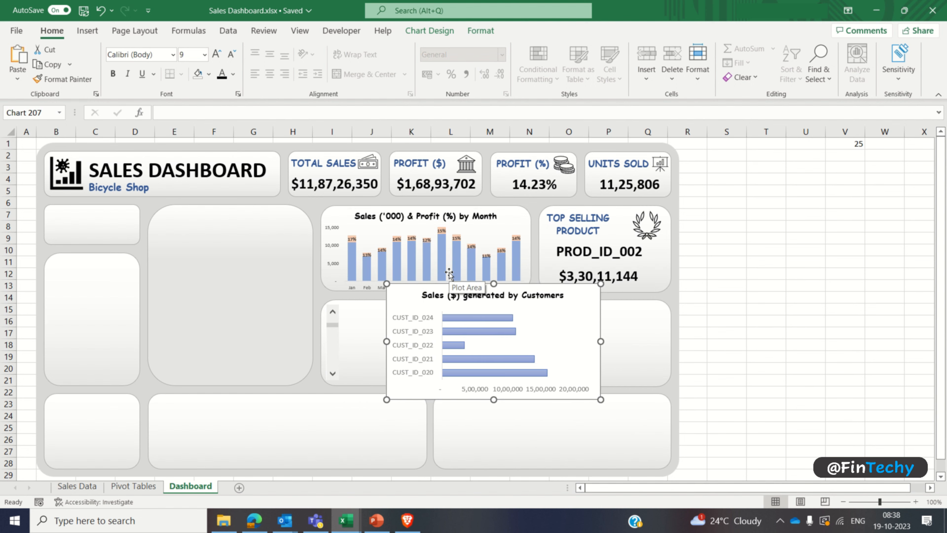
{"action": "key", "text": "Down"}
{"action": "key", "text": "Down"}
{"action": "key", "text": "Down"}
{"action": "key", "text": "Down"}
{"action": "key", "text": "Down"}
{"action": "key", "text": "Down"}
{"action": "key", "text": "Down"}
{"action": "key", "text": "Down"}
{"action": "key", "text": "Down"}
{"action": "key", "text": "Down"}
{"action": "key", "text": "Down"}
{"action": "key", "text": "Down"}
{"action": "key", "text": "Down"}
{"action": "key", "text": "Down"}
{"action": "key", "text": "Down"}
{"action": "key", "text": "Down"}
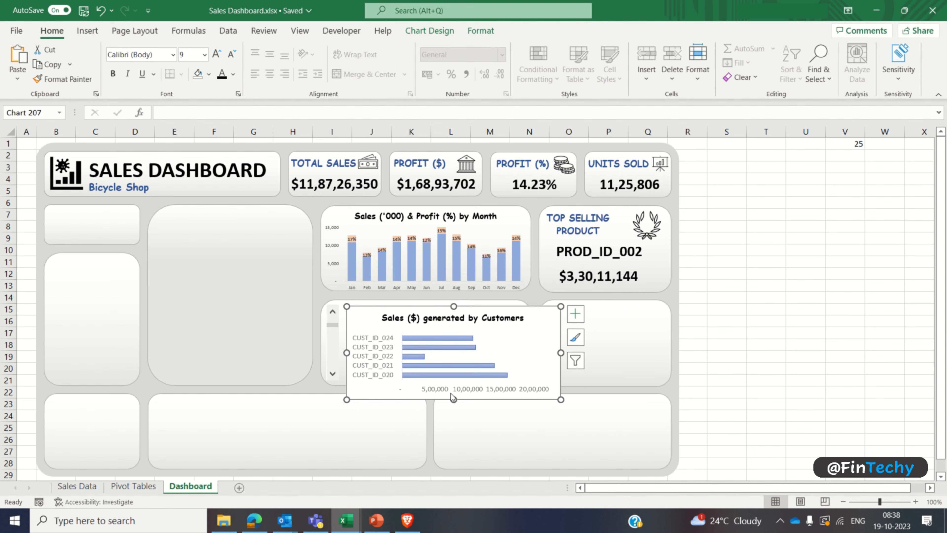
Step: Resize the customer chart to the card's height and width and nudge it left against the scroll bar
{"action": "left_click_drag", "start_coordinate": [454, 400], "coordinate": [454, 384]}
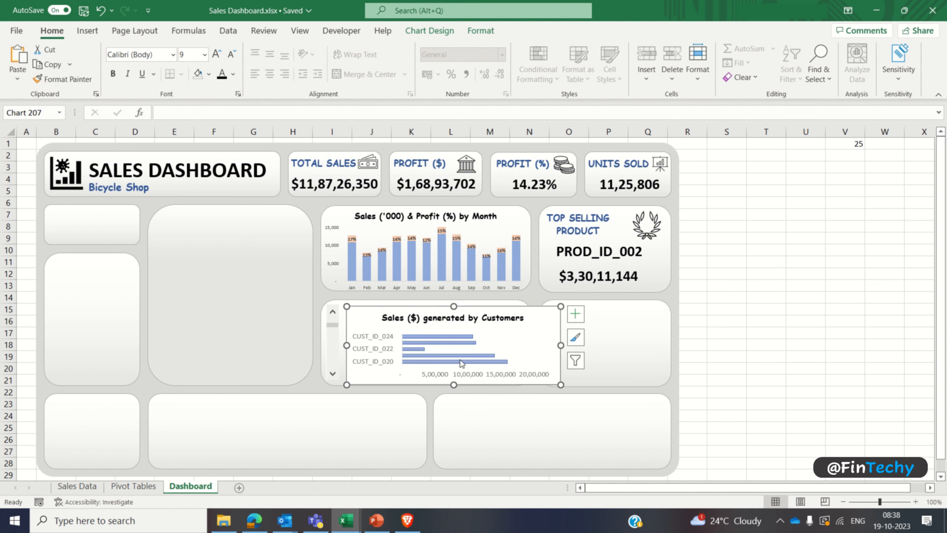
{"action": "double_click", "coordinate": [453, 302]}
{"action": "left_click_drag", "start_coordinate": [453, 307], "coordinate": [453, 299]}
{"action": "left_click_drag", "start_coordinate": [561, 342], "coordinate": [535, 343]}
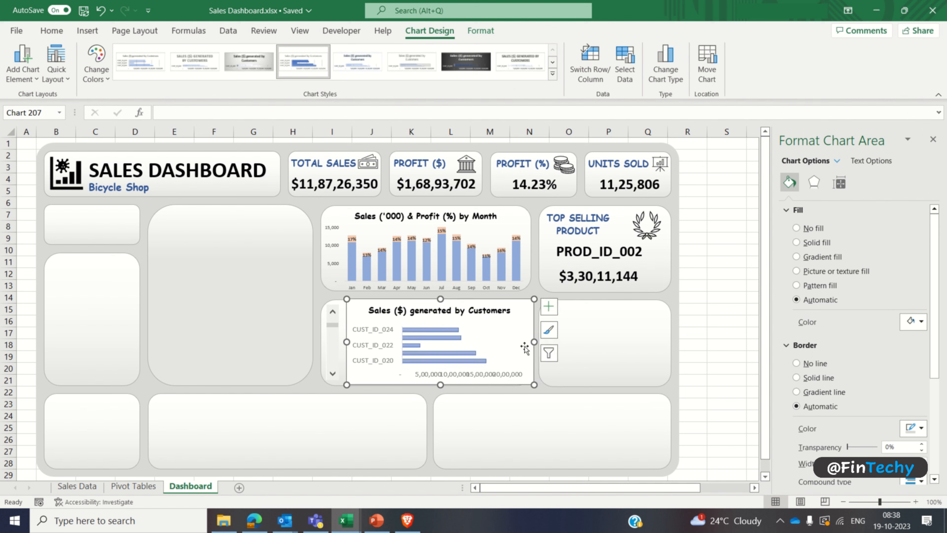
{"action": "left_click", "coordinate": [505, 346]}
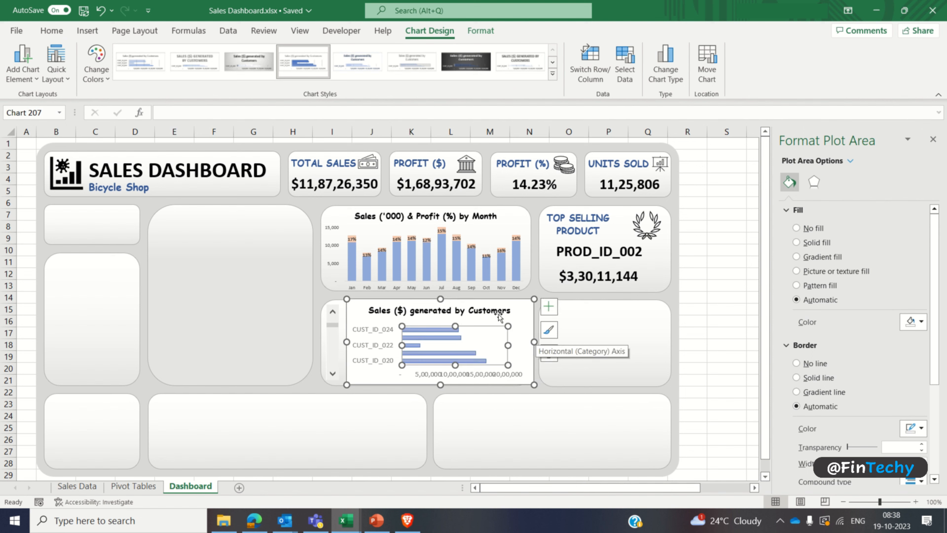
{"action": "left_click", "coordinate": [500, 305]}
{"action": "left_click", "coordinate": [519, 309]}
{"action": "key", "text": "Left"}
{"action": "key", "text": "Left"}
{"action": "key", "text": "Left"}
{"action": "key", "text": "Left"}
{"action": "key", "text": "Left"}
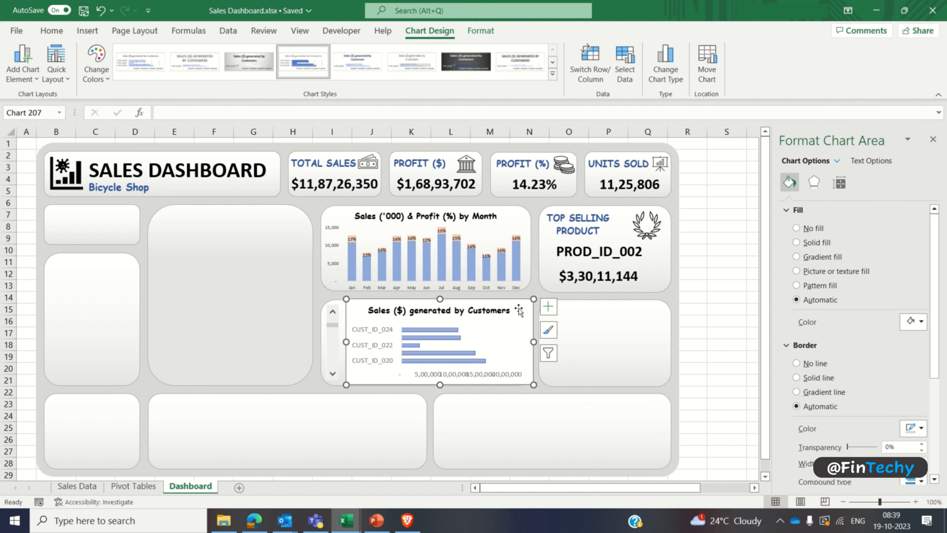
{"action": "key", "text": "Left"}
{"action": "key", "text": "Left"}
{"action": "key", "text": "Left"}
{"action": "key", "text": "Left"}
{"action": "key", "text": "Left"}
{"action": "key", "text": "Left"}
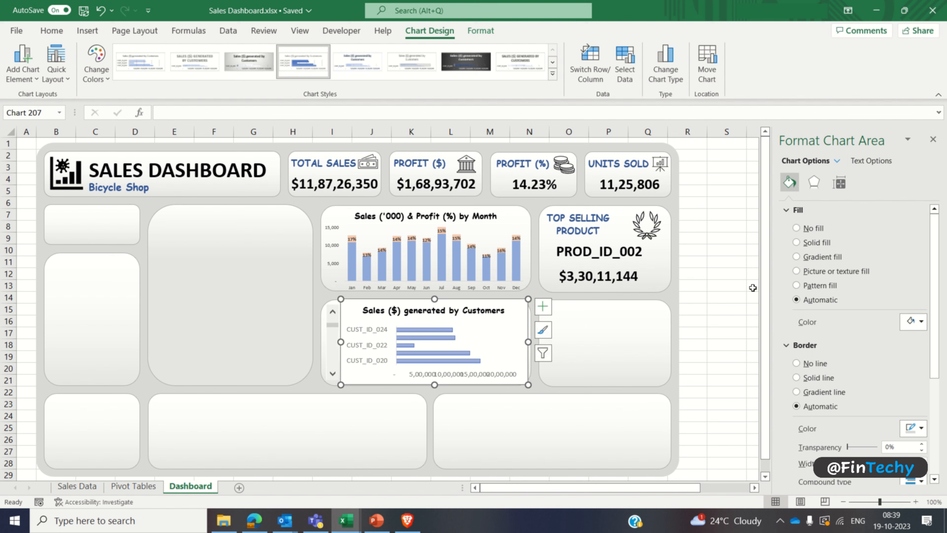
Step: Set the customer chart area to no fill and its border to no line
{"action": "left_click", "coordinate": [813, 228]}
{"action": "left_click", "coordinate": [816, 338]}
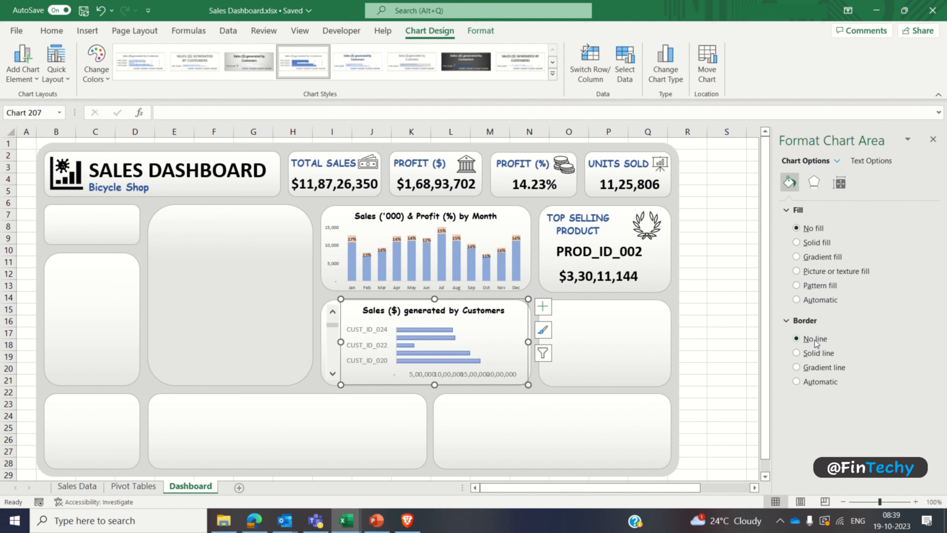
{"action": "left_click", "coordinate": [705, 320]}
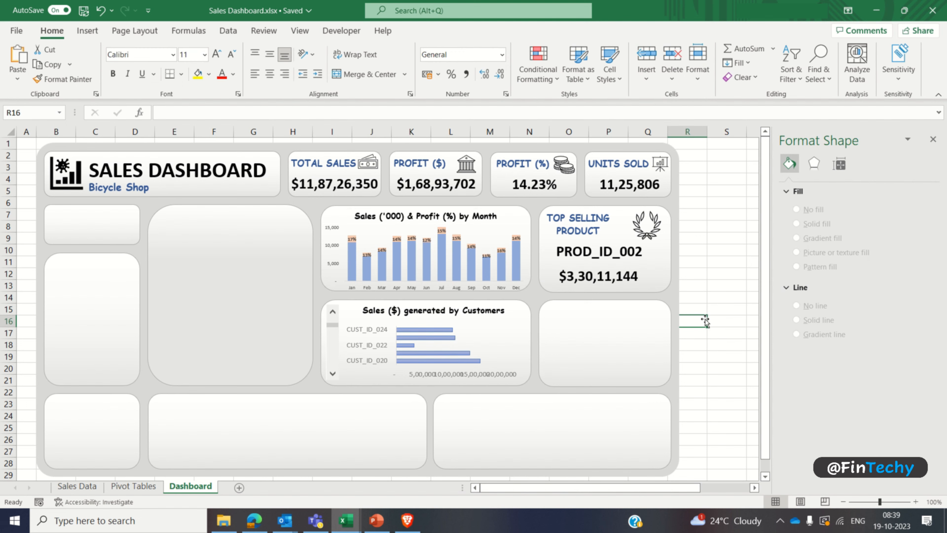
Step: Set the font size of the customer chart's customer ID and sales axis labels to 7
{"action": "left_click", "coordinate": [369, 338]}
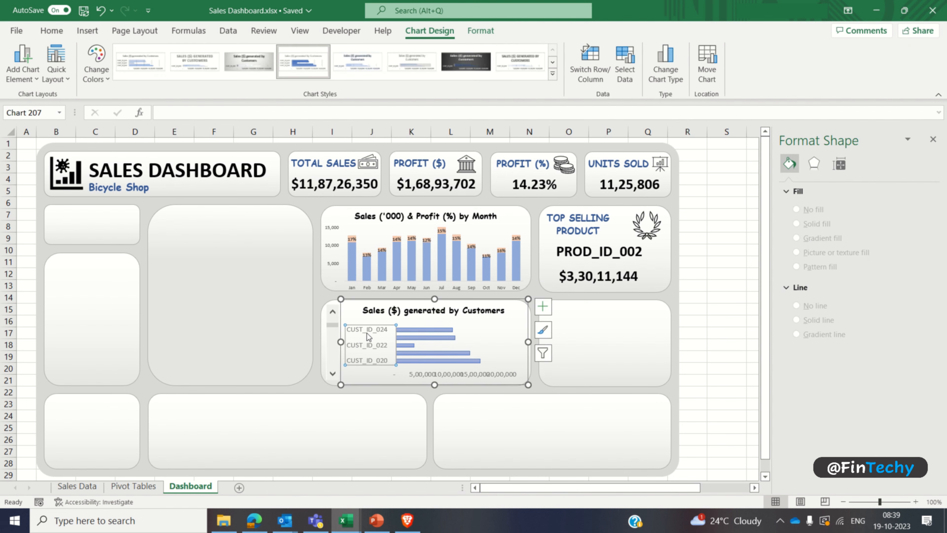
{"action": "left_click", "coordinate": [59, 34]}
{"action": "left_click", "coordinate": [186, 56]}
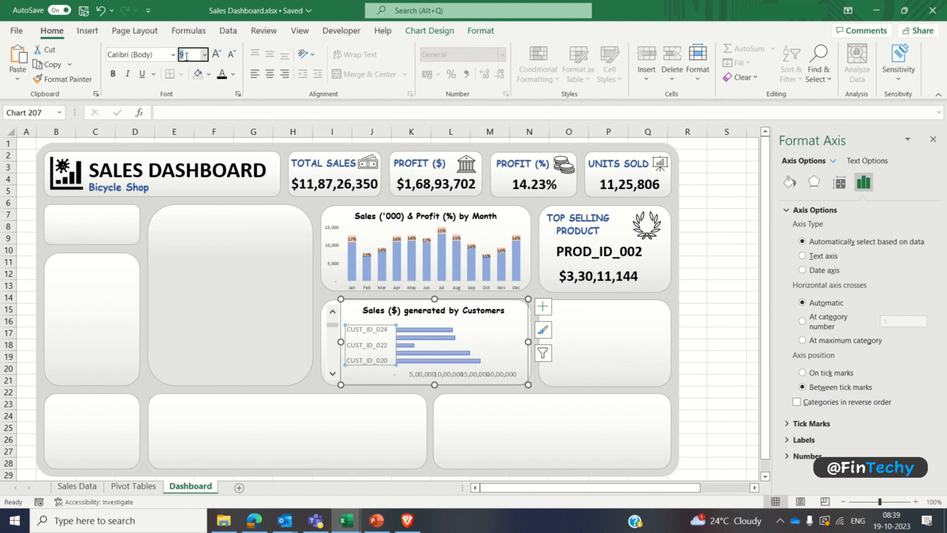
{"action": "type", "text": "7"}
{"action": "key", "text": "Return"}
{"action": "left_click", "coordinate": [414, 375]}
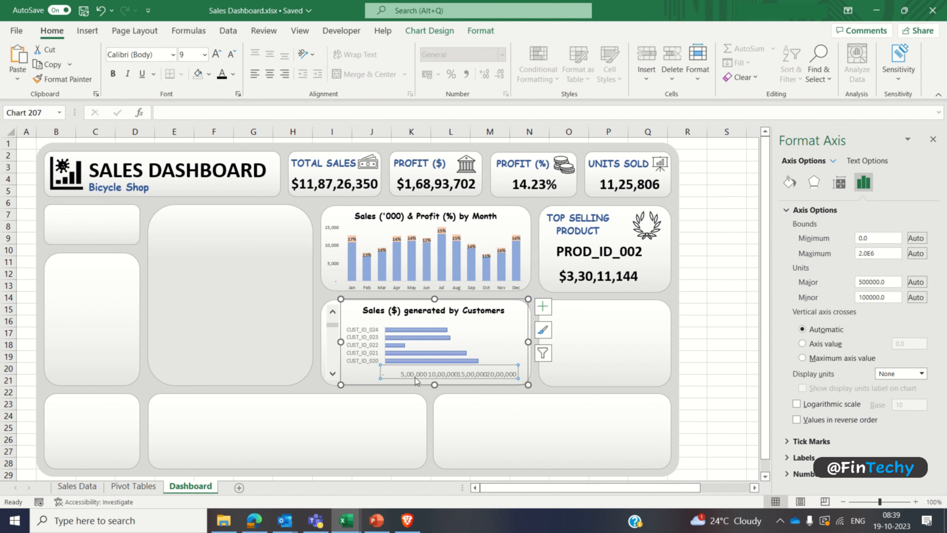
{"action": "left_click", "coordinate": [193, 57]}
{"action": "type", "text": "7"}
{"action": "key", "text": "Return"}
{"action": "left_click", "coordinate": [735, 240]}
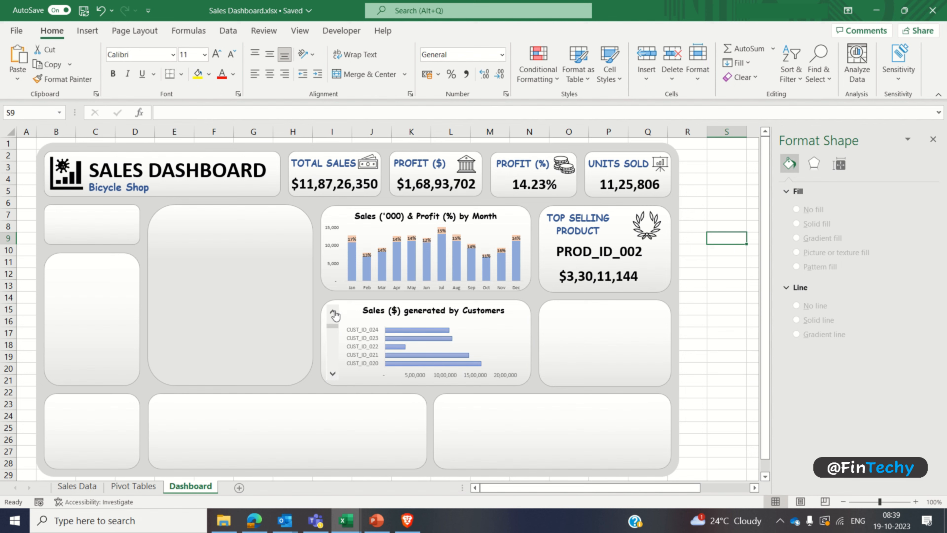
Step: Relink the dashboard scroll bar to cell V1 on the Pivot Tables sheet
{"action": "right_click", "coordinate": [334, 342]}
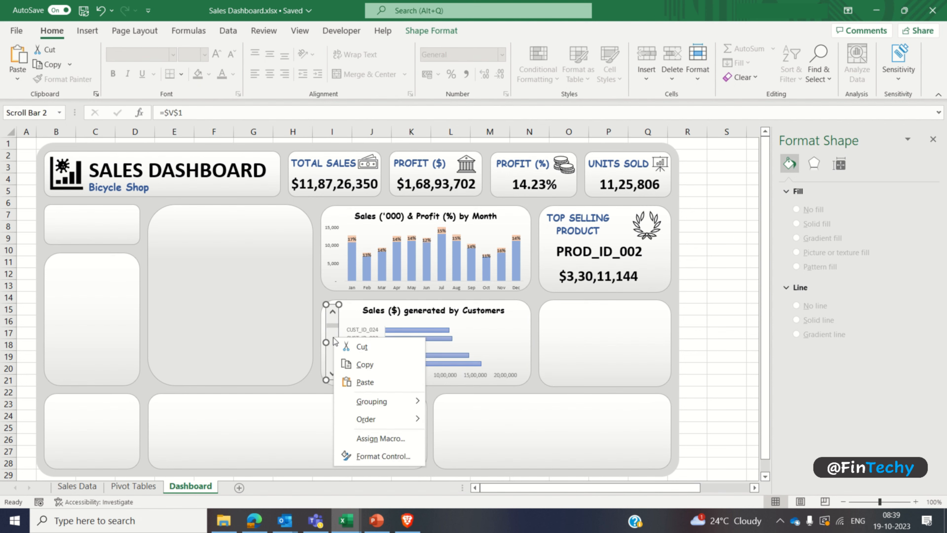
{"action": "left_click", "coordinate": [358, 455]}
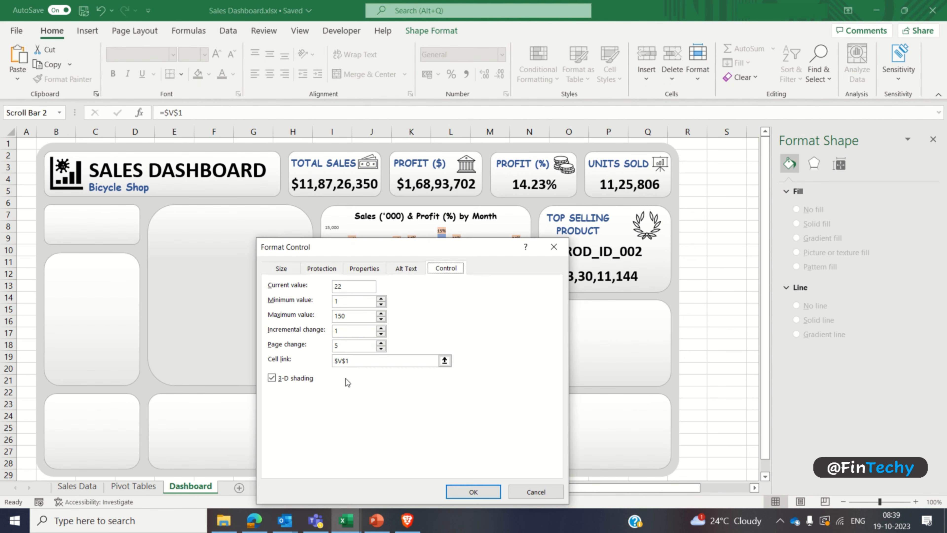
{"action": "left_click", "coordinate": [355, 362]}
{"action": "left_click", "coordinate": [145, 488]}
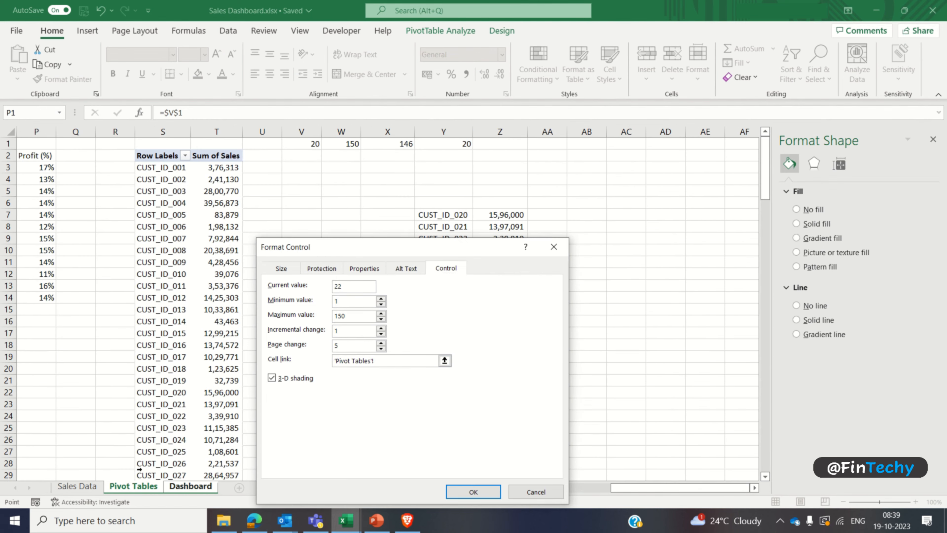
{"action": "left_click", "coordinate": [297, 145]}
{"action": "left_click", "coordinate": [470, 491]}
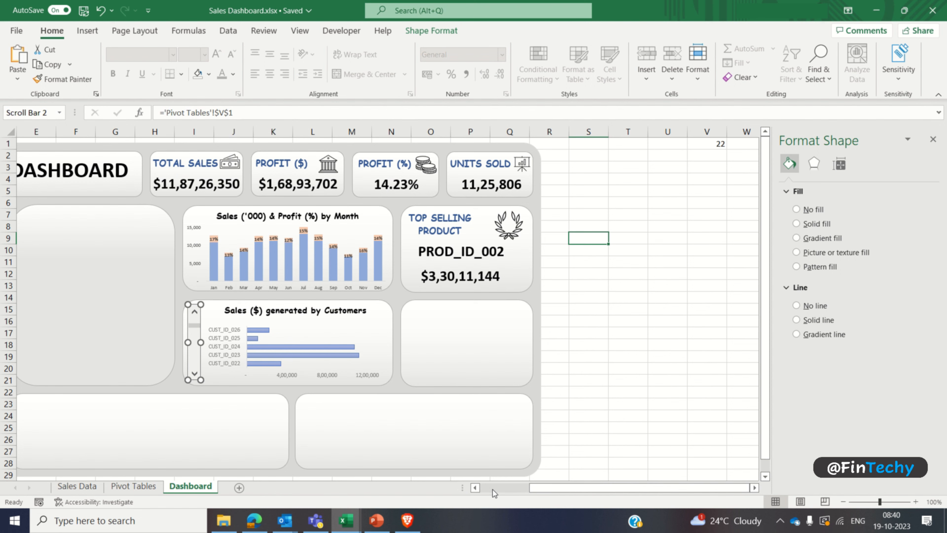
Step: Test the relinked scroll bar by advancing through several customers, and select the customer chart
{"action": "left_click", "coordinate": [475, 487]}
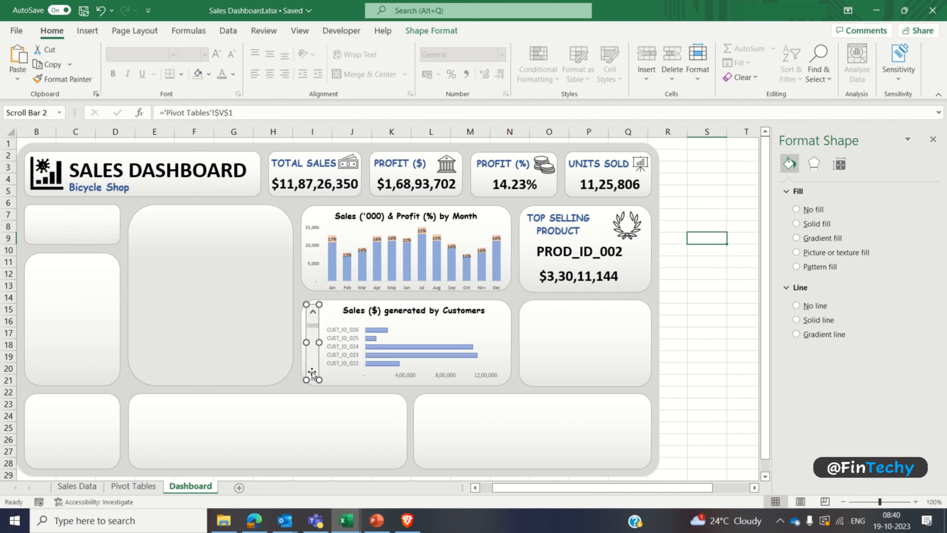
{"action": "left_click", "coordinate": [707, 322]}
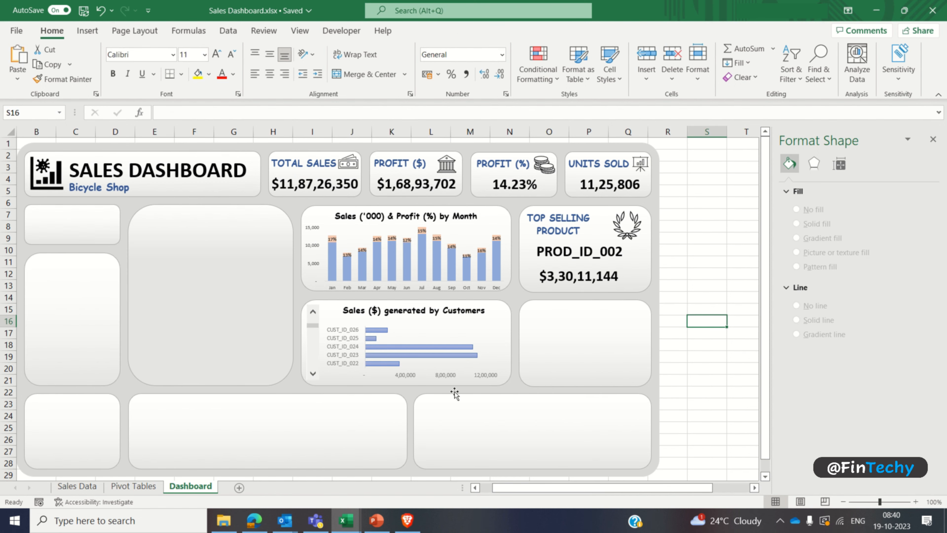
{"action": "left_click", "coordinate": [313, 374]}
{"action": "left_click", "coordinate": [312, 374]}
{"action": "left_click", "coordinate": [312, 374]}
{"action": "left_click", "coordinate": [313, 374]}
{"action": "left_click", "coordinate": [312, 374]}
{"action": "left_click", "coordinate": [313, 375]}
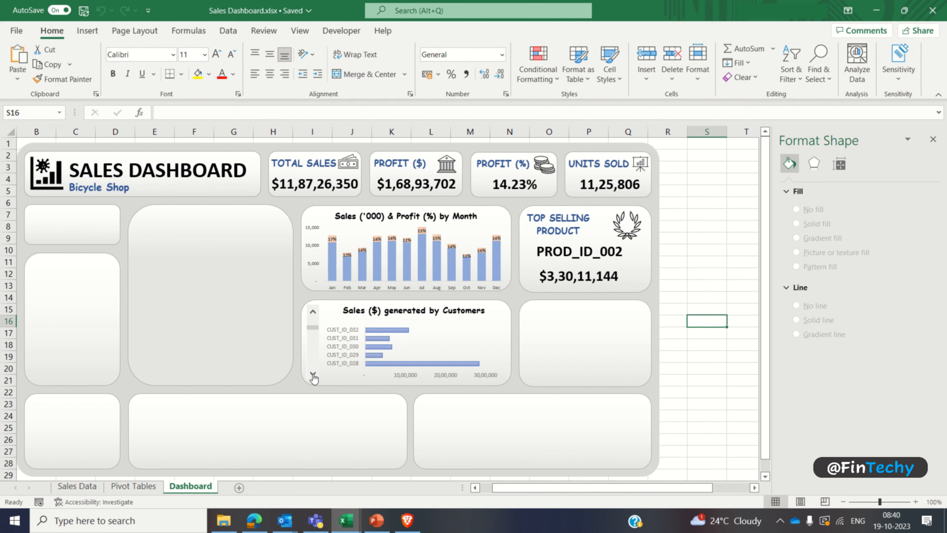
{"action": "left_click", "coordinate": [384, 324]}
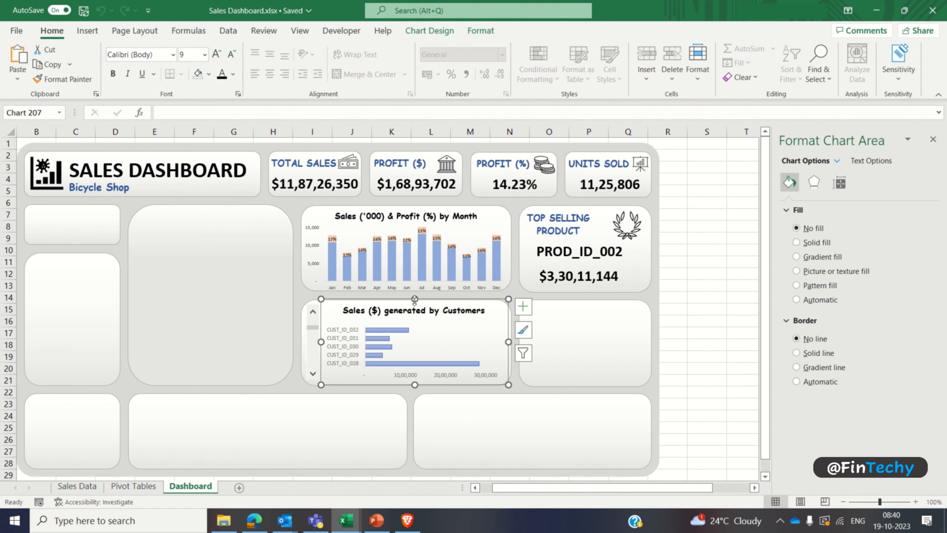
Step: Adjust the customer chart's size within its dashboard card and enlarge its plot area
{"action": "left_click_drag", "start_coordinate": [415, 299], "coordinate": [425, 316]}
{"action": "left_click", "coordinate": [425, 334]}
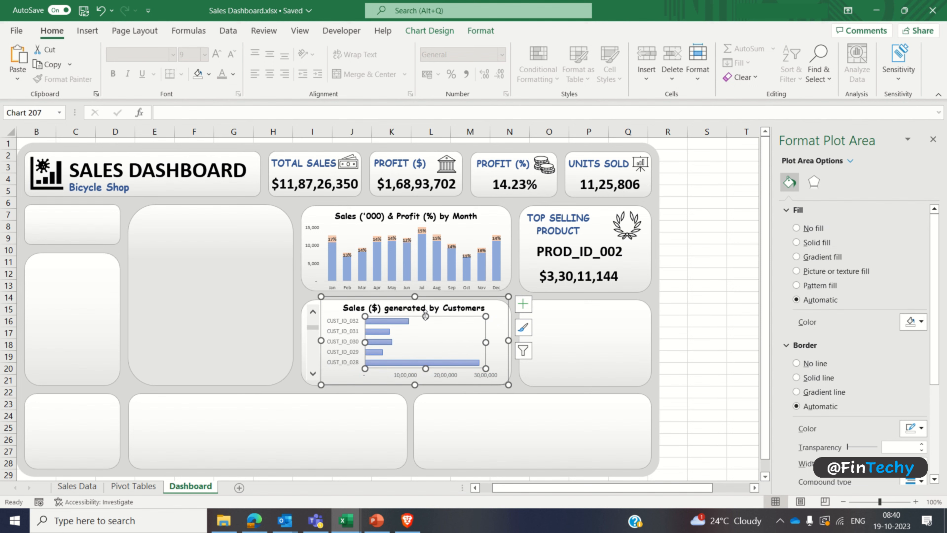
{"action": "left_click_drag", "start_coordinate": [488, 341], "coordinate": [501, 342]}
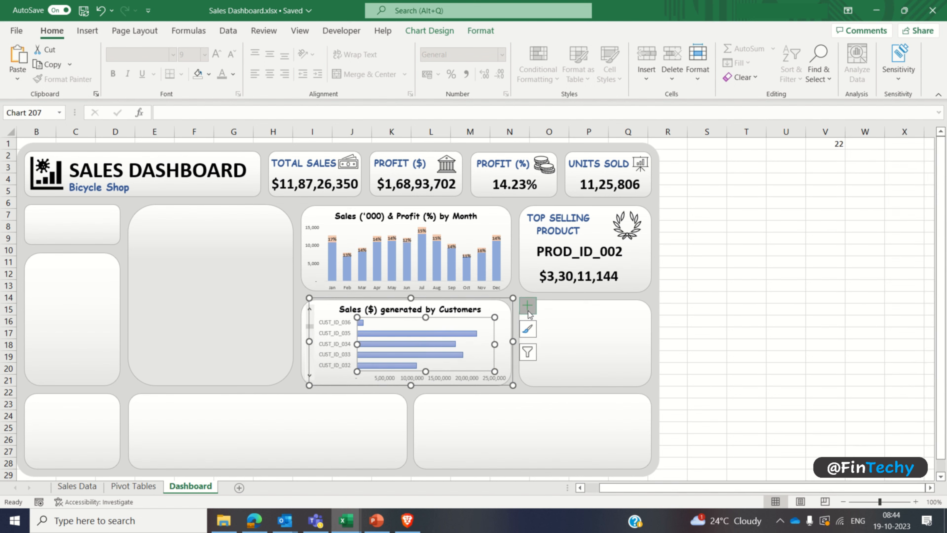
Step: Add data labels to the customer chart's bars and set their font color to black
{"action": "left_click", "coordinate": [528, 305]}
{"action": "left_click", "coordinate": [551, 356]}
{"action": "left_click", "coordinate": [678, 297]}
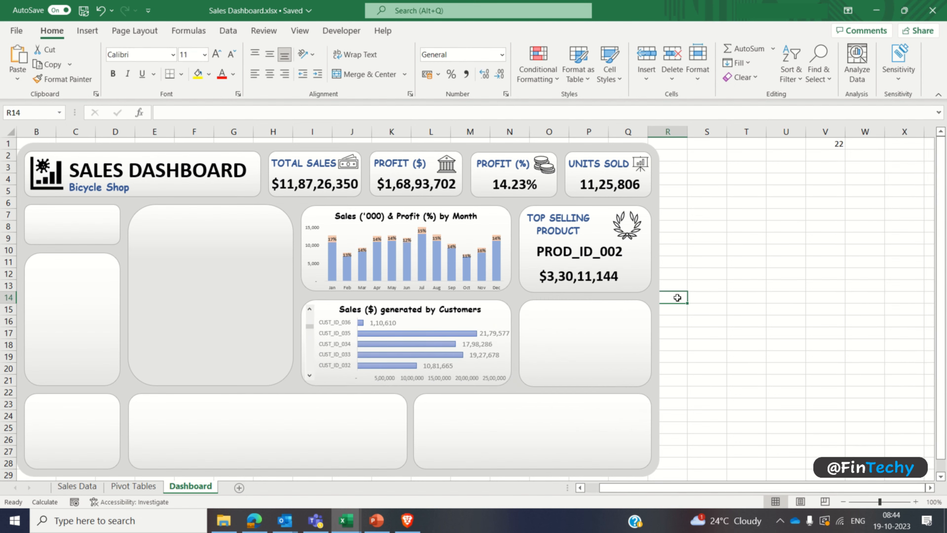
{"action": "left_click", "coordinate": [495, 333]}
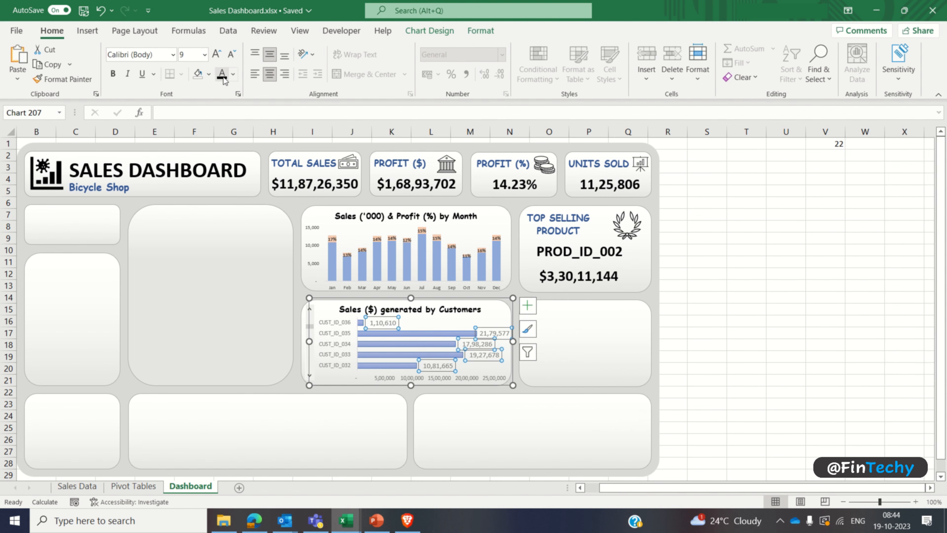
{"action": "key", "text": "Escape"}
{"action": "left_click", "coordinate": [700, 308]}
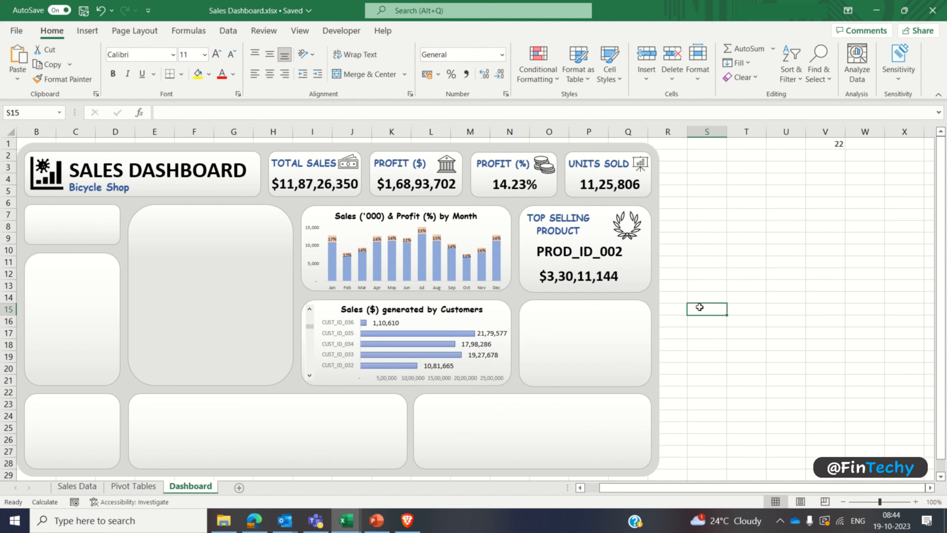
Step: Advance the dashboard scroll bar through several customers to check the chart's bars and data labels
{"action": "left_click", "coordinate": [309, 375]}
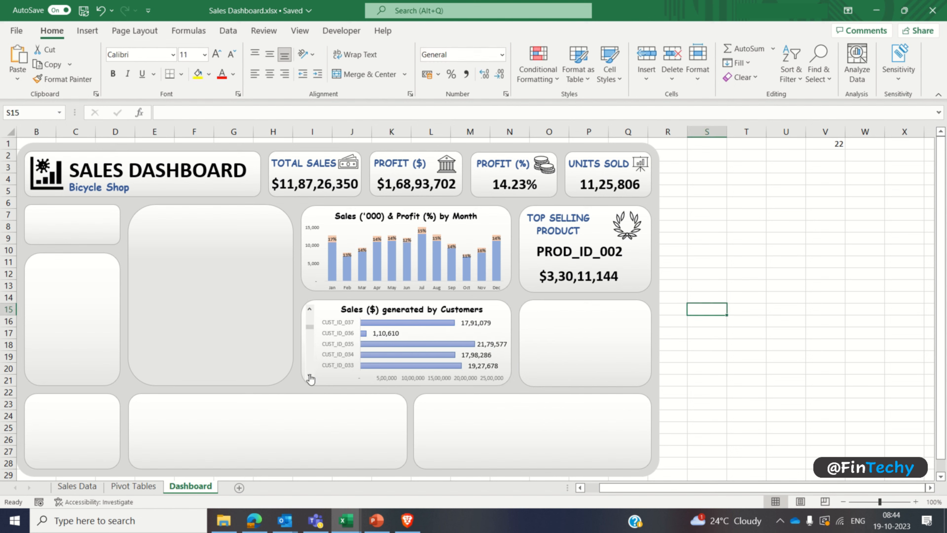
{"action": "left_click", "coordinate": [309, 376]}
{"action": "left_click", "coordinate": [310, 376]}
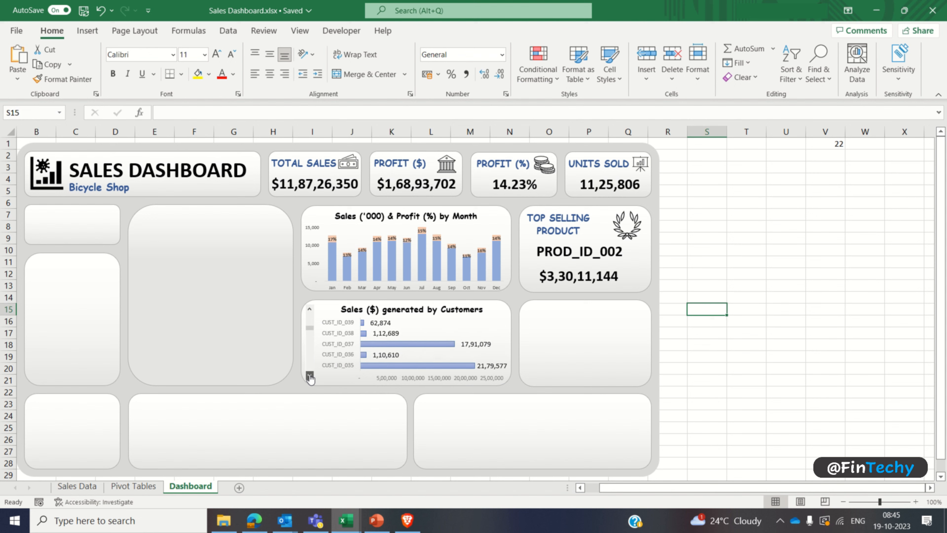
{"action": "left_click", "coordinate": [310, 376]}
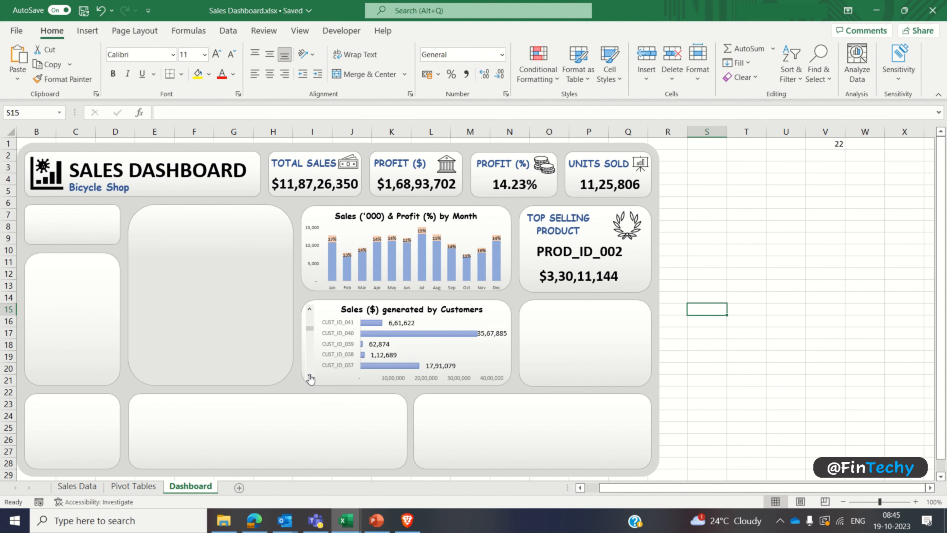
{"action": "left_click", "coordinate": [310, 376]}
{"action": "left_click", "coordinate": [309, 376]}
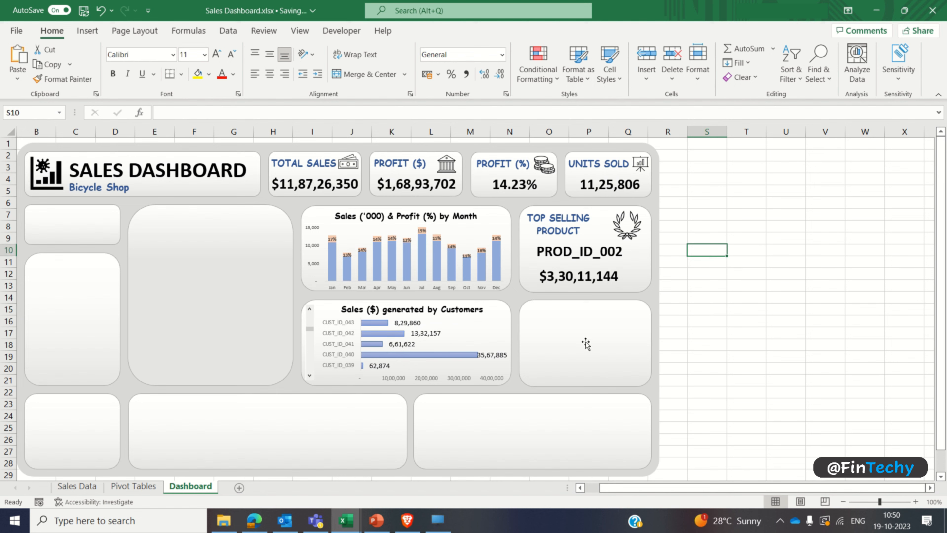
Step: Create a PivotTable from the full Sales Data table at cell AB3 of the existing Pivot Tables sheet
{"action": "left_click", "coordinate": [586, 342]}
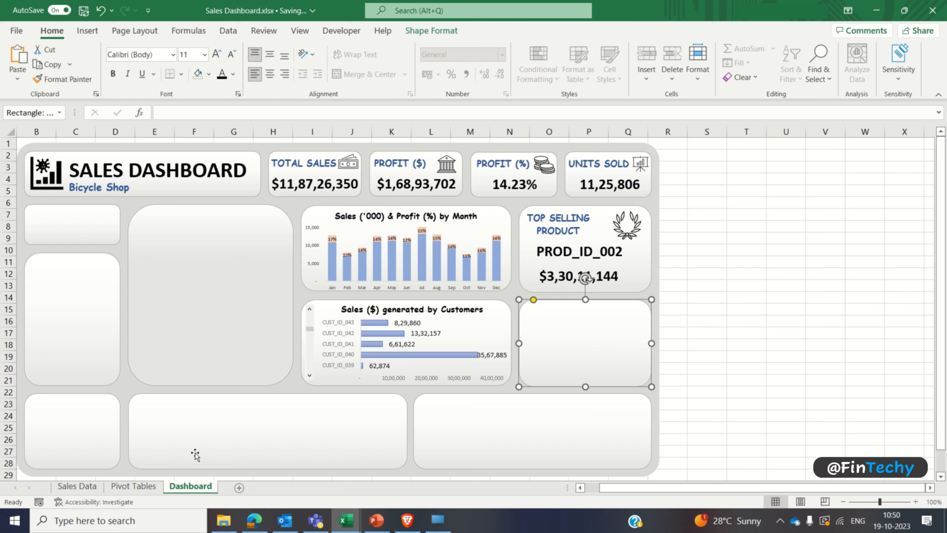
{"action": "left_click", "coordinate": [133, 486]}
{"action": "left_click", "coordinate": [788, 170]}
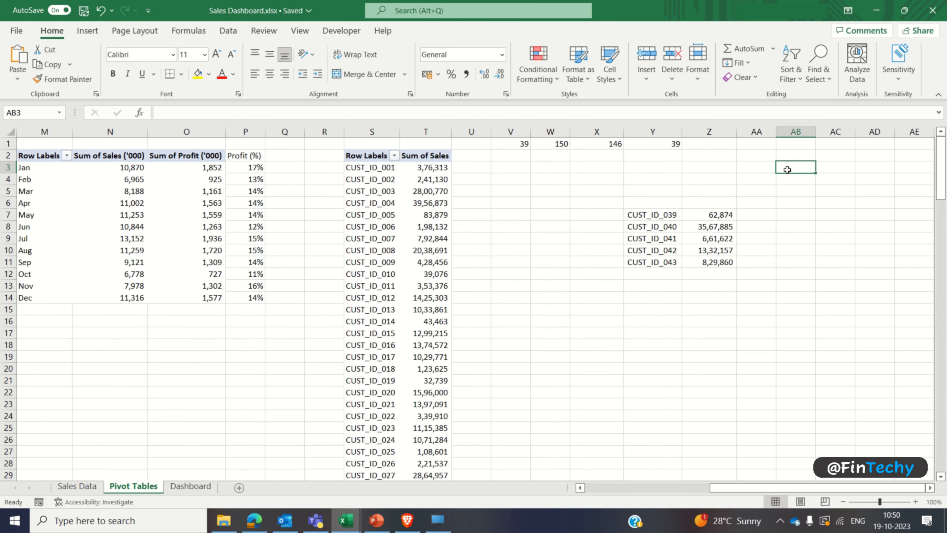
{"action": "scroll", "coordinate": [930, 488], "scroll_direction": "right", "scroll_amount": 7}
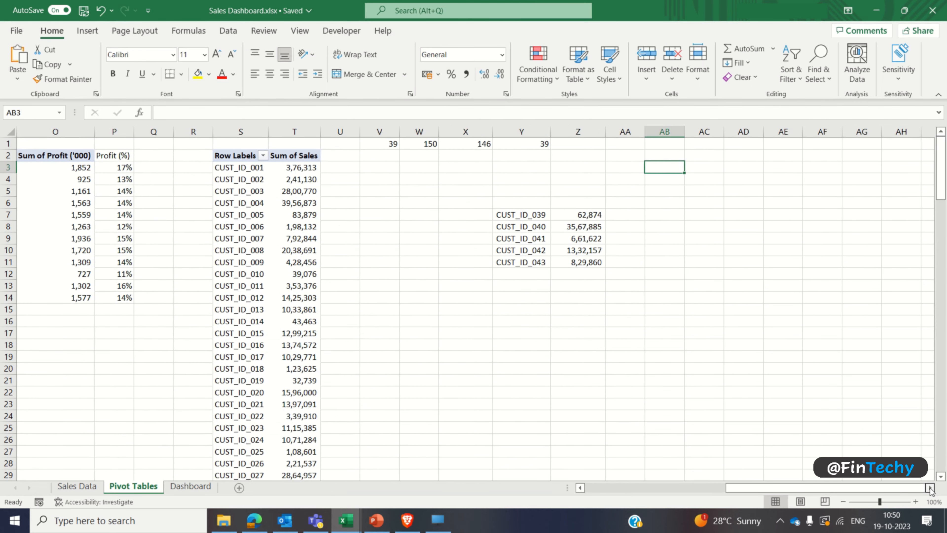
{"action": "left_click", "coordinate": [88, 31]}
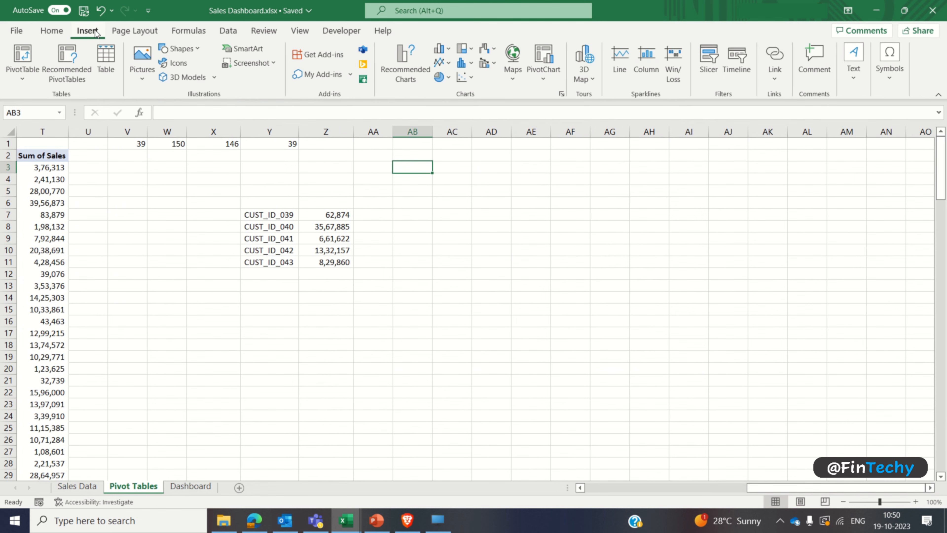
{"action": "left_click", "coordinate": [22, 56]}
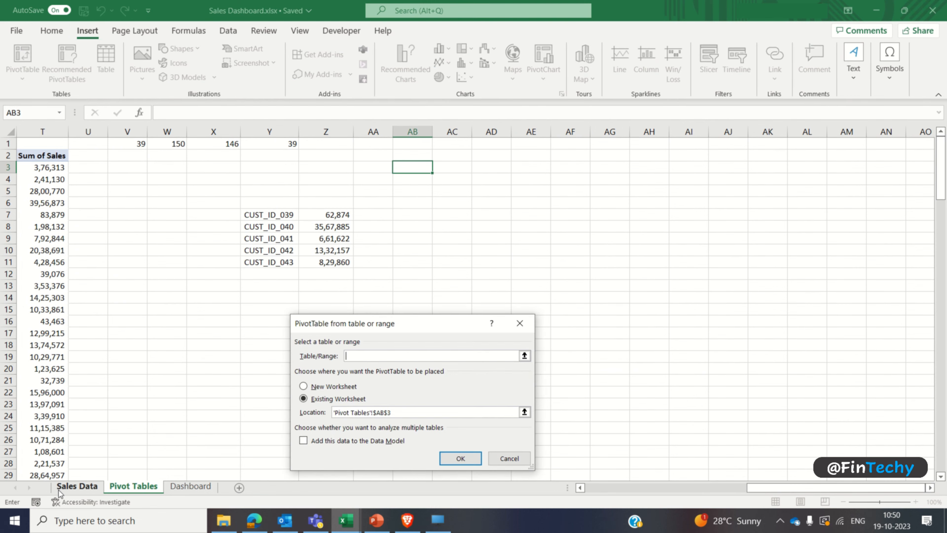
{"action": "left_click", "coordinate": [77, 486]}
{"action": "left_click", "coordinate": [55, 140]}
{"action": "key", "text": "ctrl+shift+Right"}
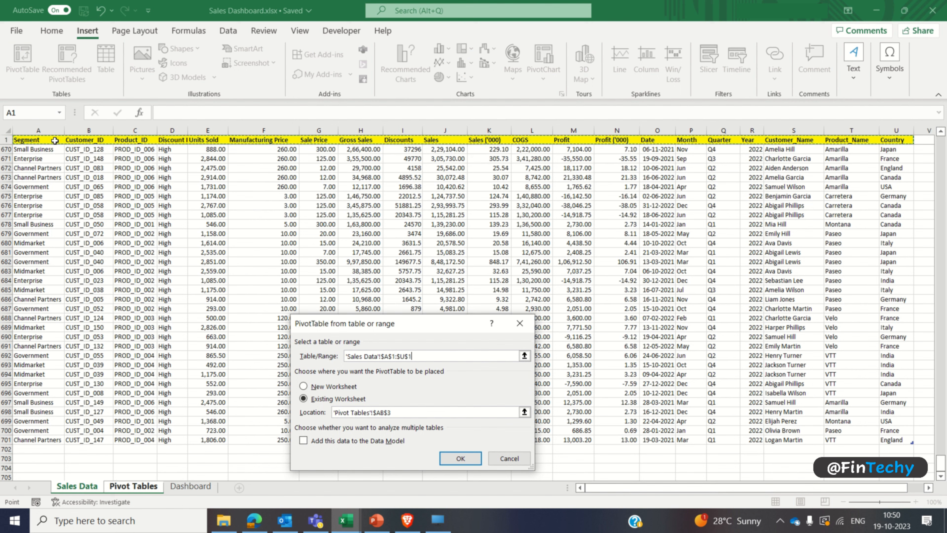
{"action": "key", "text": "ctrl+shift+Down"}
{"action": "scroll", "coordinate": [55, 140], "scroll_direction": "down", "scroll_amount": 1}
{"action": "left_click", "coordinate": [443, 458]}
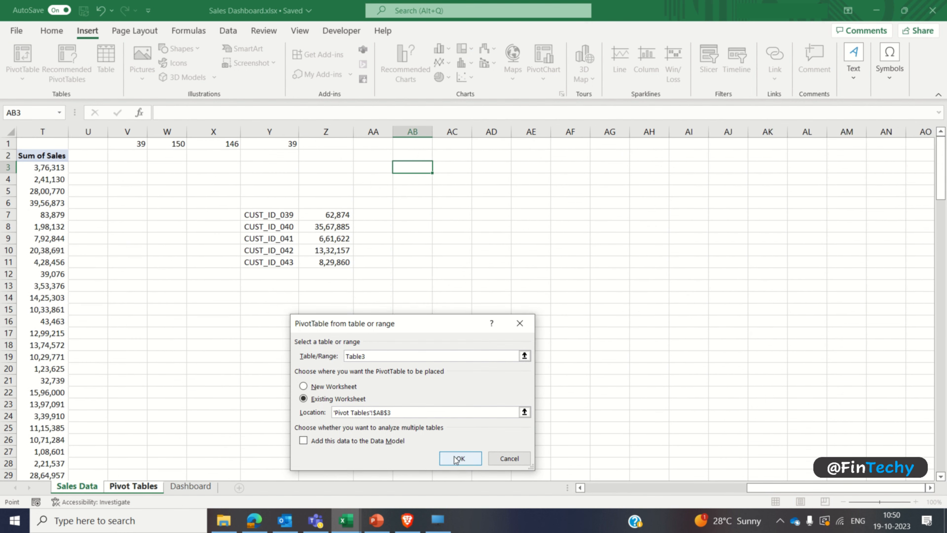
Step: Sort the field list A to Z, add Country as rows and Sales as values, and close the field list
{"action": "left_click", "coordinate": [924, 162]}
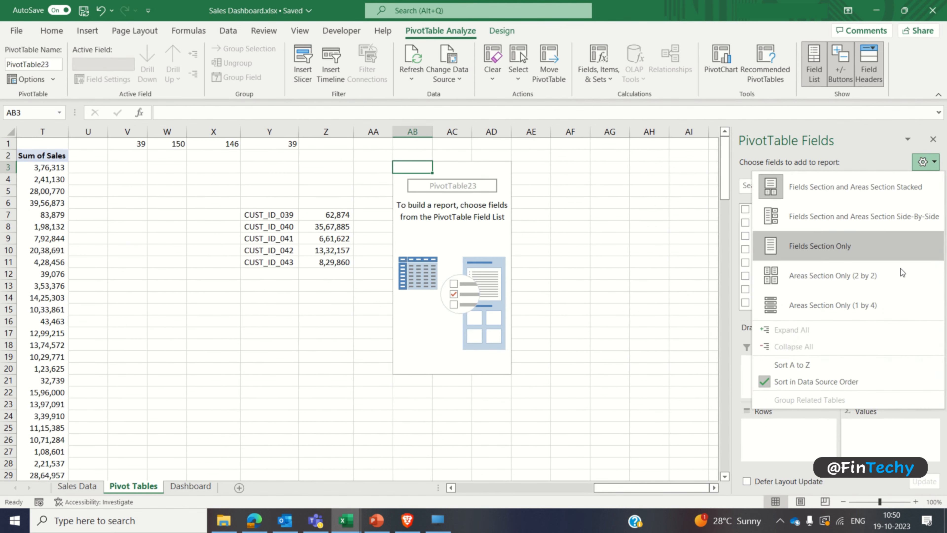
{"action": "left_click", "coordinate": [847, 362]}
{"action": "left_click", "coordinate": [745, 222]}
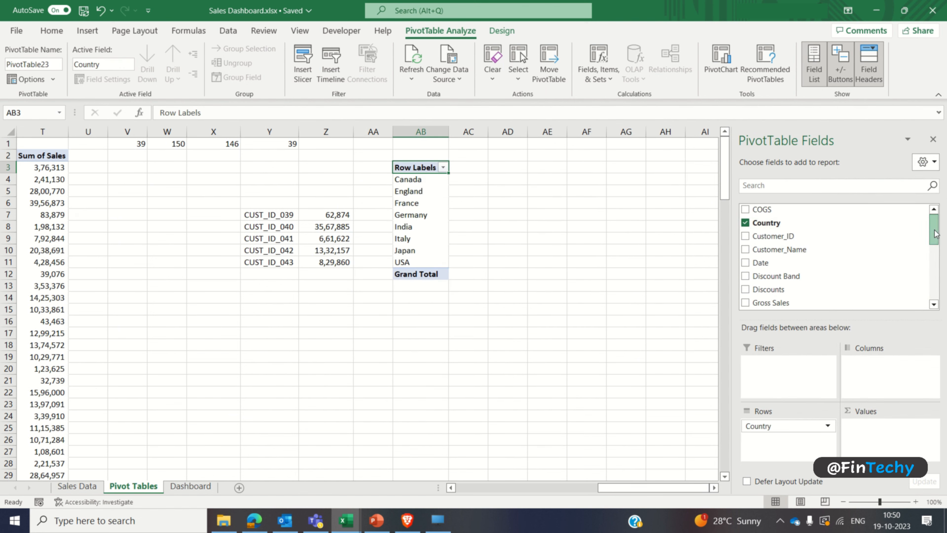
{"action": "left_click_drag", "start_coordinate": [934, 231], "coordinate": [938, 293]}
{"action": "left_click", "coordinate": [746, 234]}
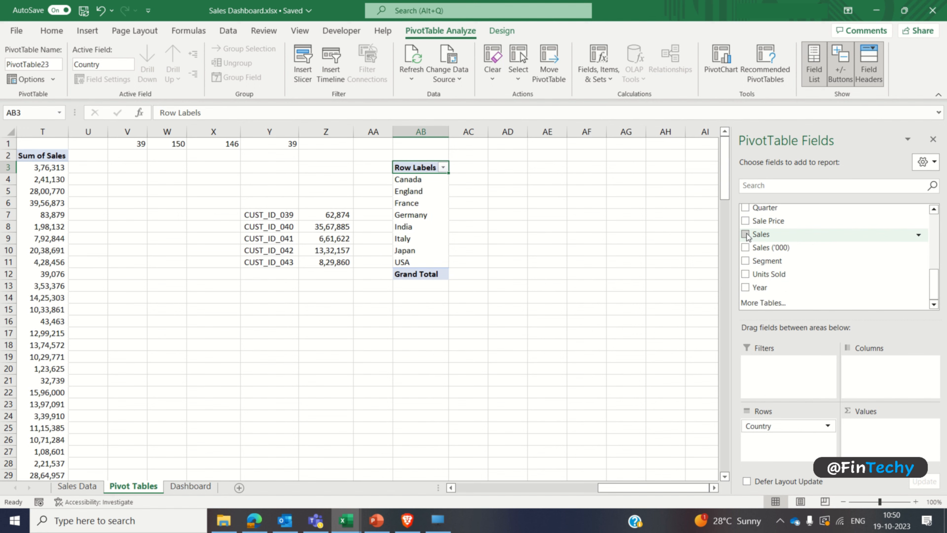
{"action": "left_click", "coordinate": [933, 139]}
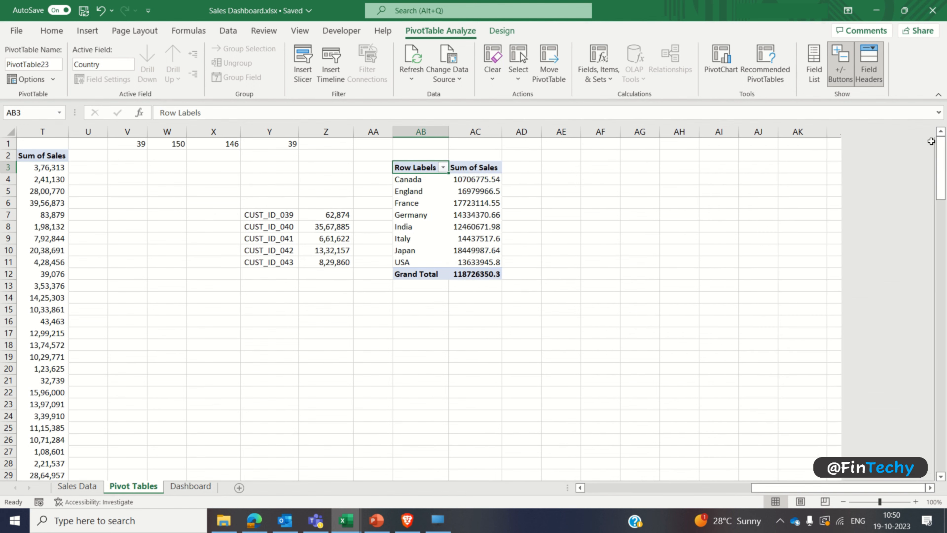
Step: Remove the grand total row from the country sales PivotTable
{"action": "left_click", "coordinate": [426, 274]}
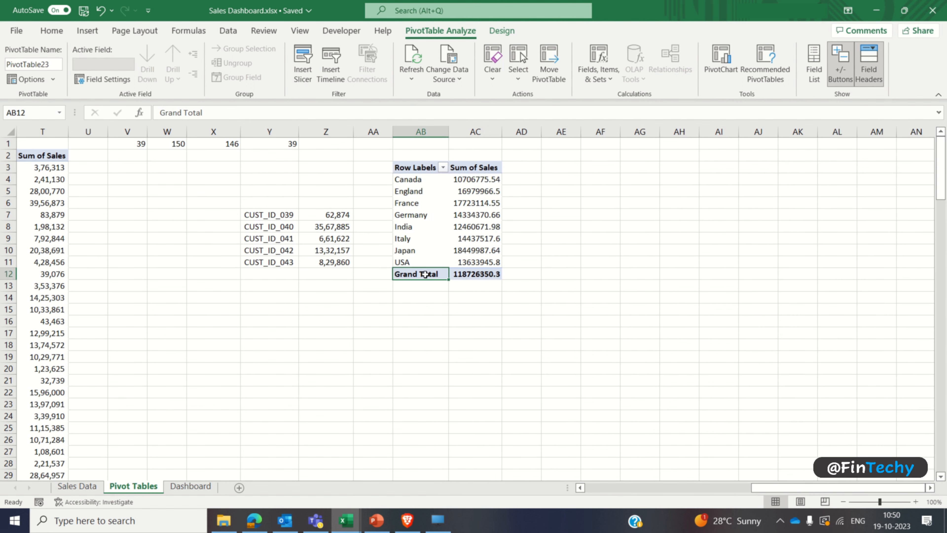
{"action": "right_click", "coordinate": [426, 274]}
{"action": "left_click", "coordinate": [482, 358]}
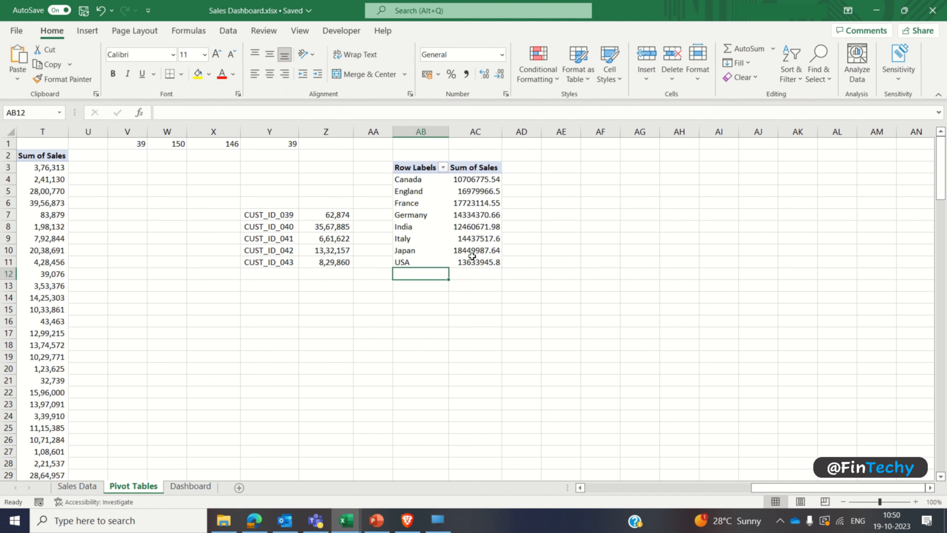
Step: Show the country PivotTable's sales values as % of Grand Total
{"action": "left_click", "coordinate": [472, 205]}
{"action": "right_click", "coordinate": [472, 205]}
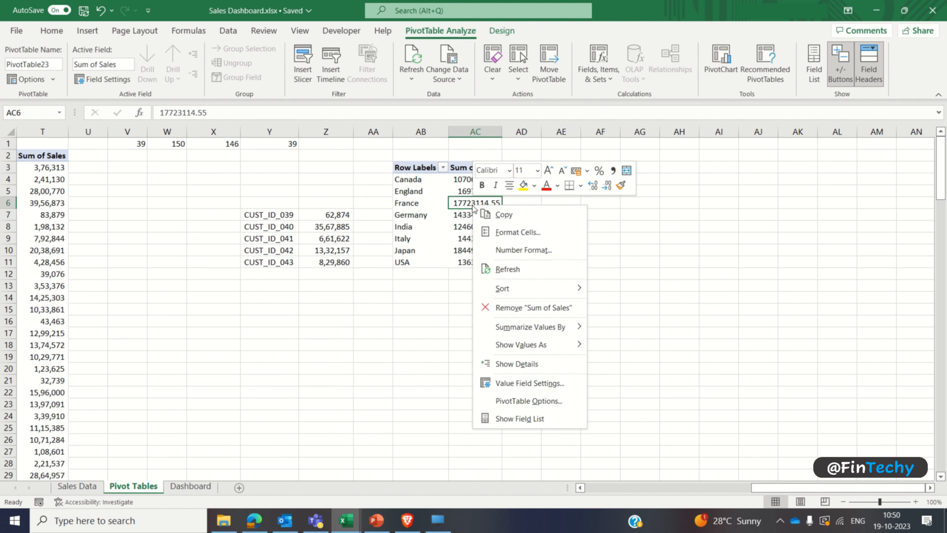
{"action": "mouse_move", "coordinate": [544, 343]}
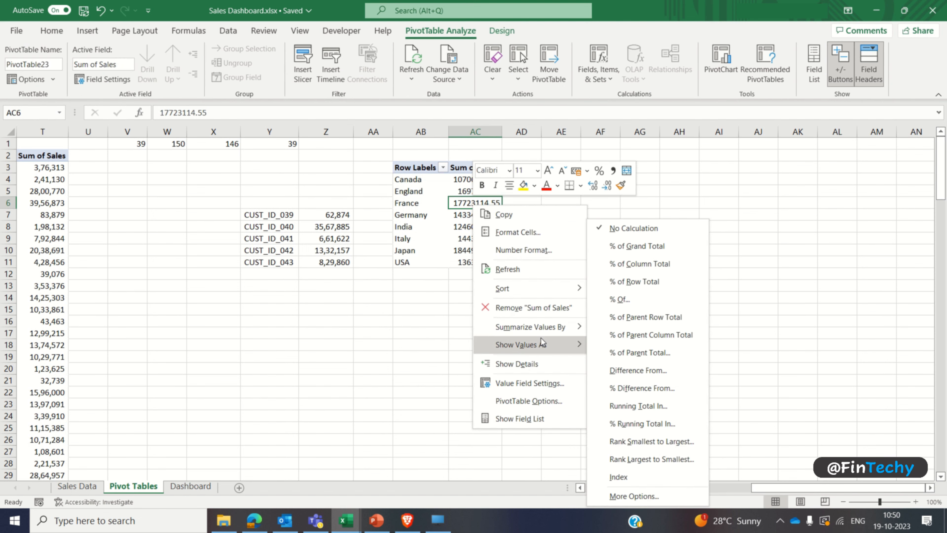
{"action": "left_click", "coordinate": [666, 247]}
Step: Format the country sales percentages in AC4:AC11 with no decimal places
{"action": "key", "text": "Up"}
{"action": "key", "text": "Up"}
{"action": "key", "text": "ctrl+shift+Down"}
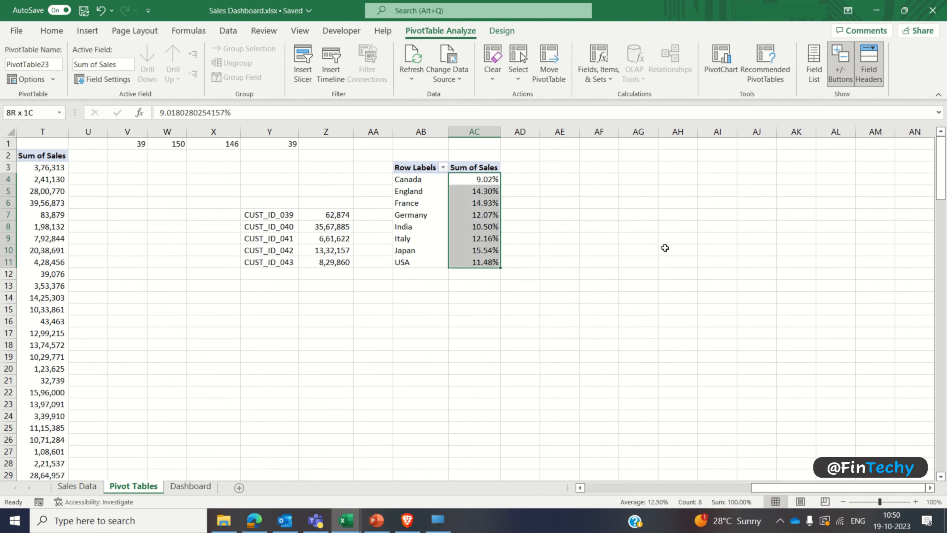
{"action": "left_click", "coordinate": [52, 30]}
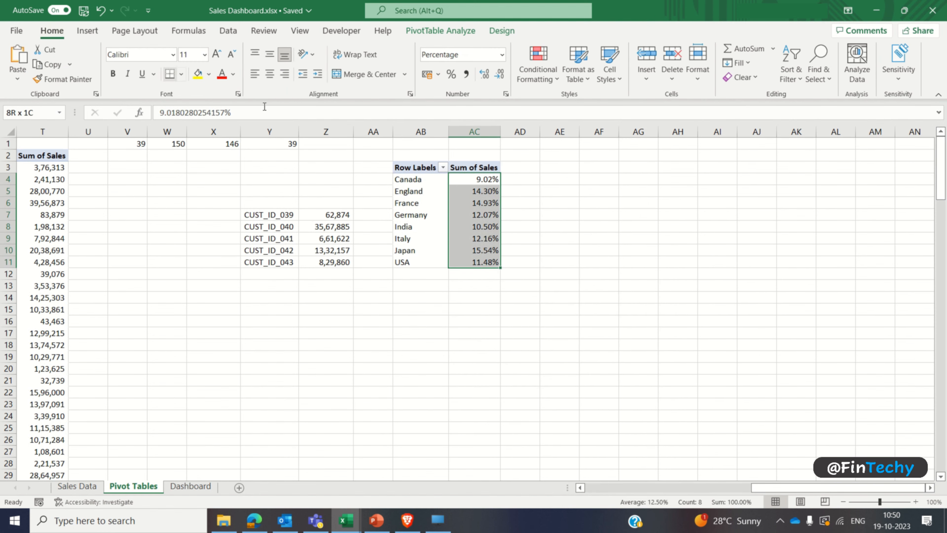
{"action": "double_click", "coordinate": [501, 78]}
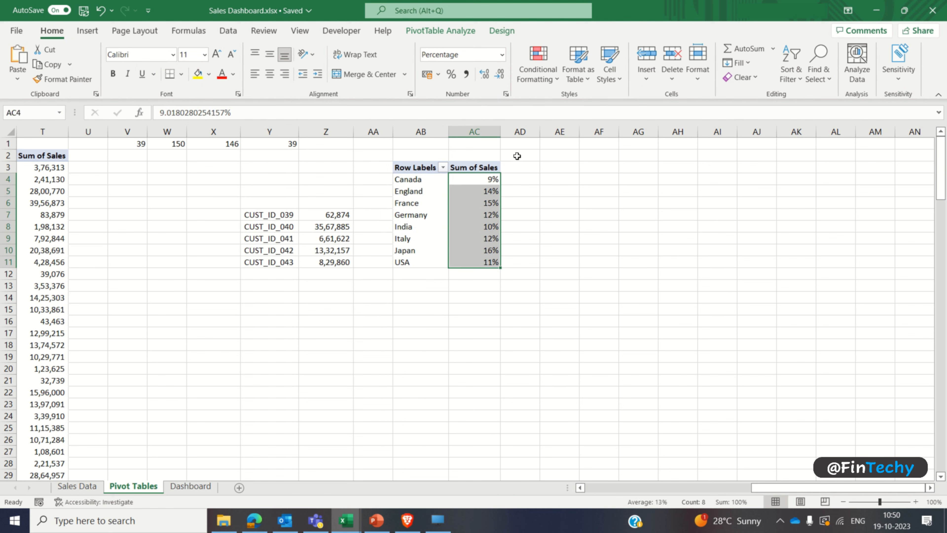
Step: Insert a Doughnut PivotChart from the country sales PivotTable and place it below the table
{"action": "left_click", "coordinate": [486, 199]}
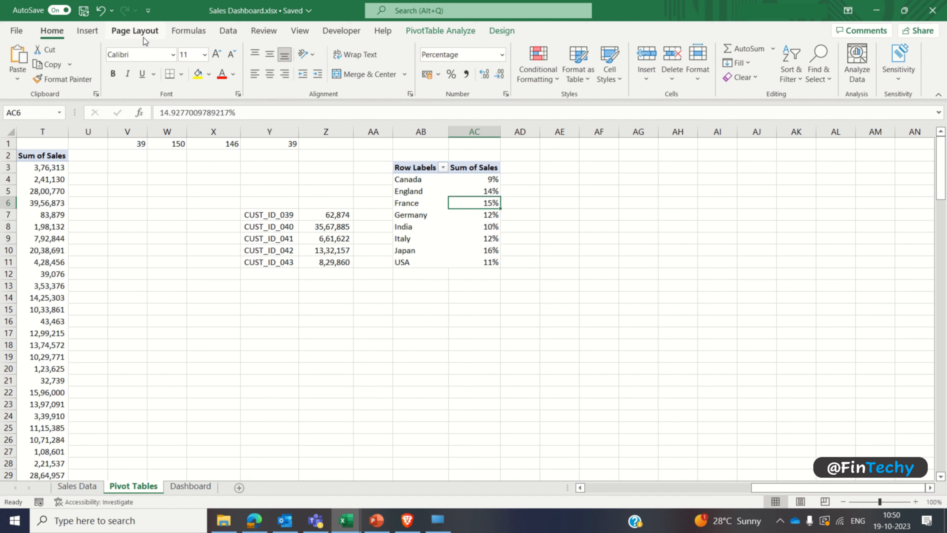
{"action": "left_click", "coordinate": [88, 31]}
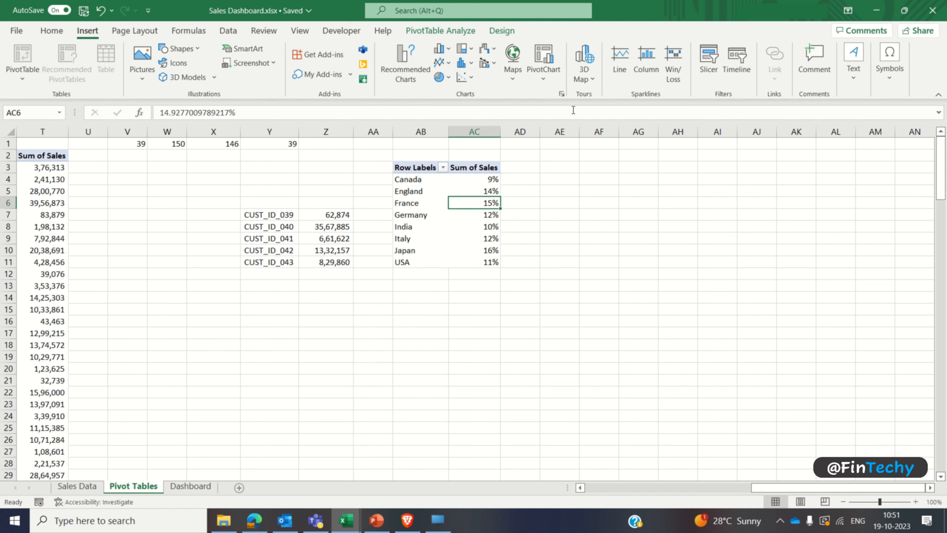
{"action": "left_click", "coordinate": [562, 94]}
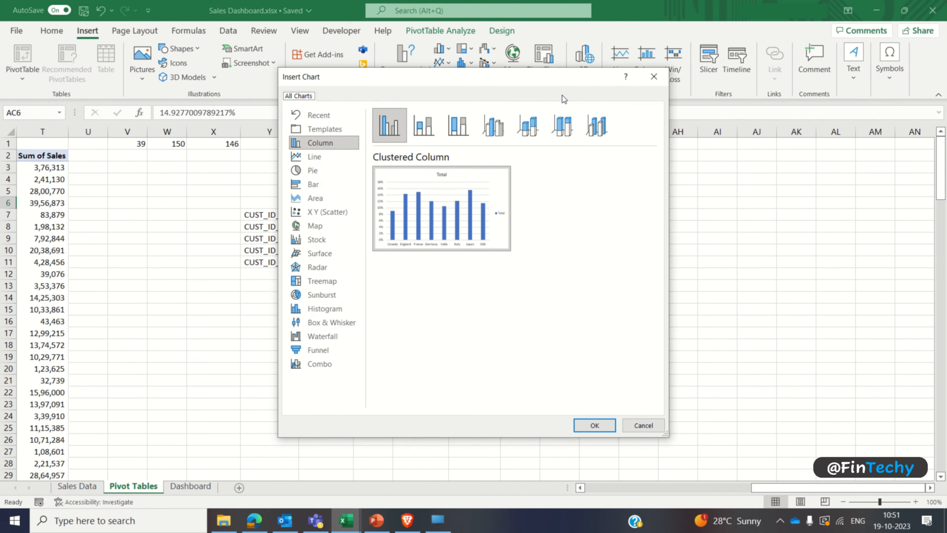
{"action": "left_click", "coordinate": [335, 170]}
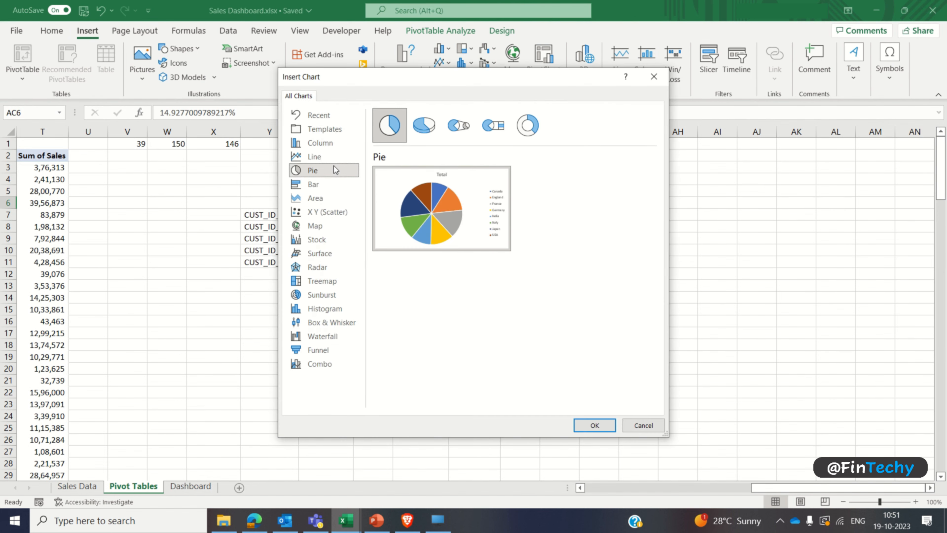
{"action": "left_click", "coordinate": [530, 126]}
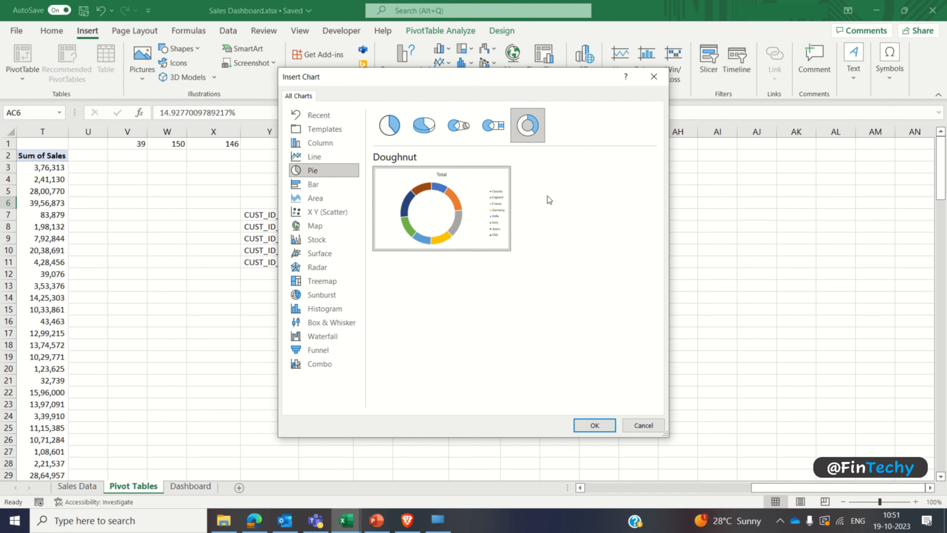
{"action": "left_click", "coordinate": [582, 425]}
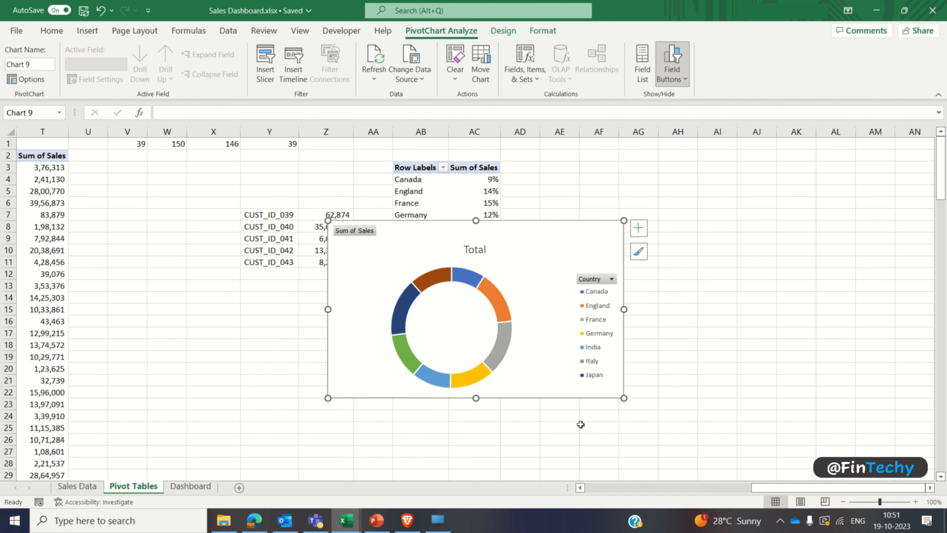
{"action": "left_click_drag", "start_coordinate": [540, 237], "coordinate": [533, 297]}
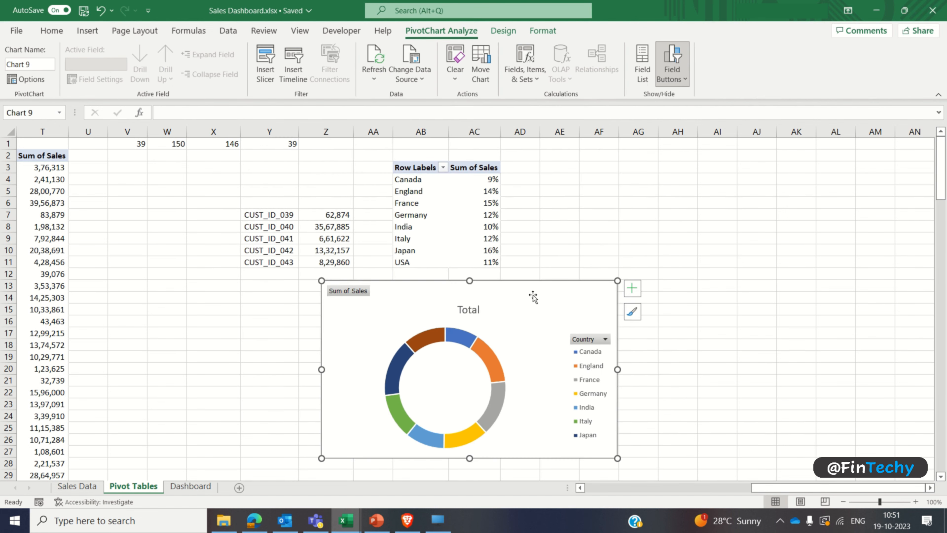
Step: Apply the fourth chart style, with semi-transparent slices, to the doughnut chart and hide all its field buttons
{"action": "left_click", "coordinate": [501, 31]}
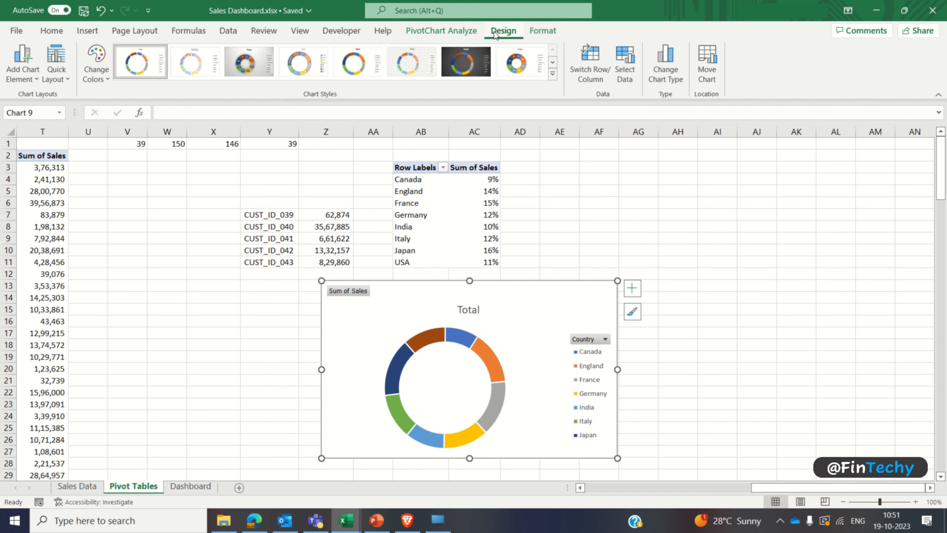
{"action": "left_click", "coordinate": [300, 63]}
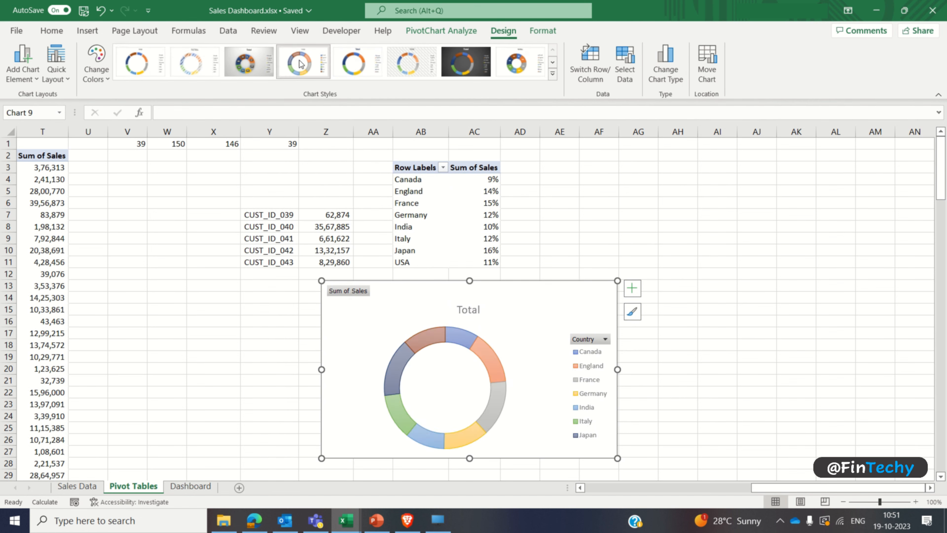
{"action": "right_click", "coordinate": [364, 292]}
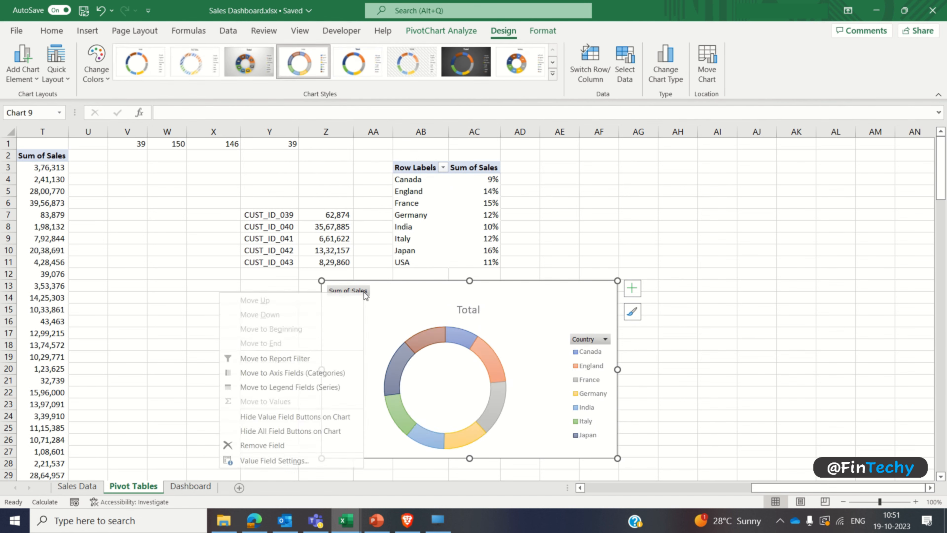
{"action": "left_click", "coordinate": [305, 432]}
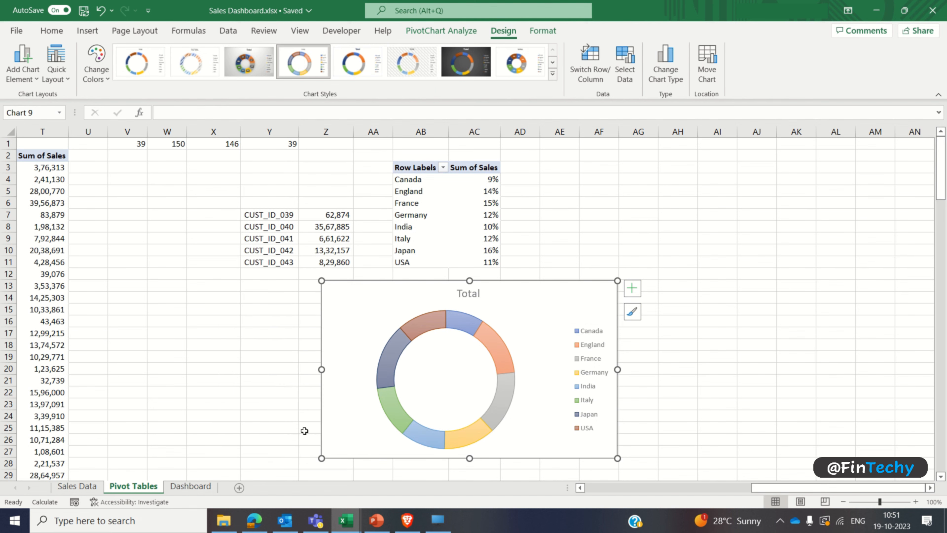
Step: Change the doughnut chart's title to "Sales (%) by Country"
{"action": "double_click", "coordinate": [470, 294]}
{"action": "type", "text": "Sales"}
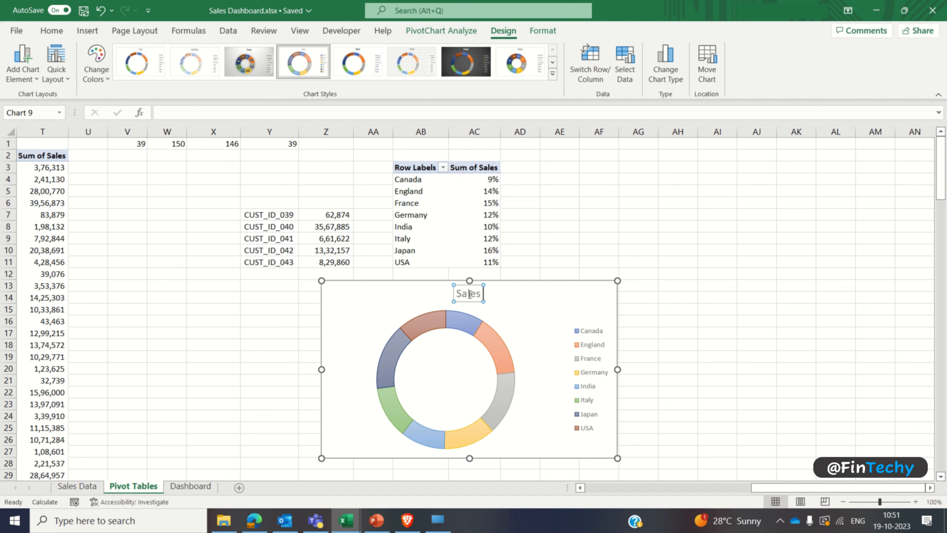
{"action": "type", "text": " (%) b"}
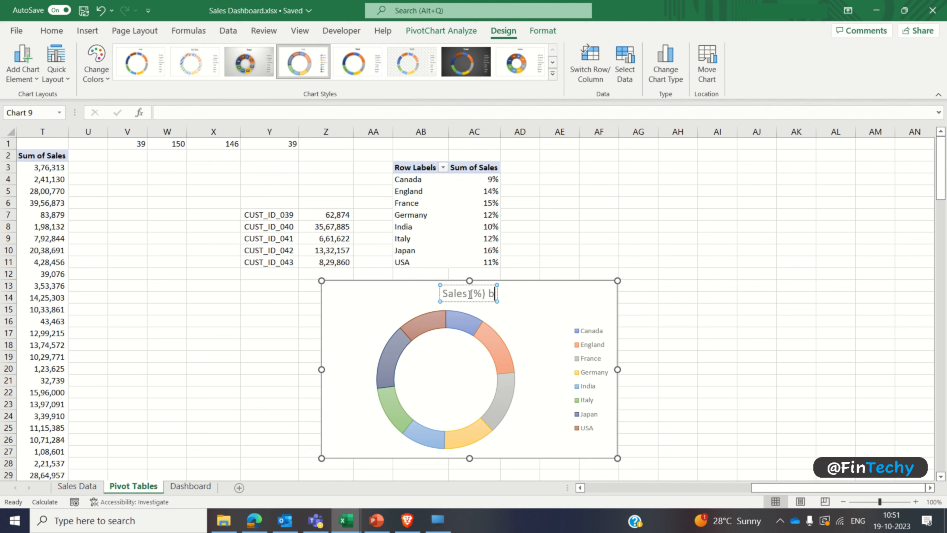
{"action": "type", "text": "y Country"}
Step: Format the doughnut chart's title as bold, black Comic Sans MS at size 10
{"action": "key", "text": "ctrl+a"}
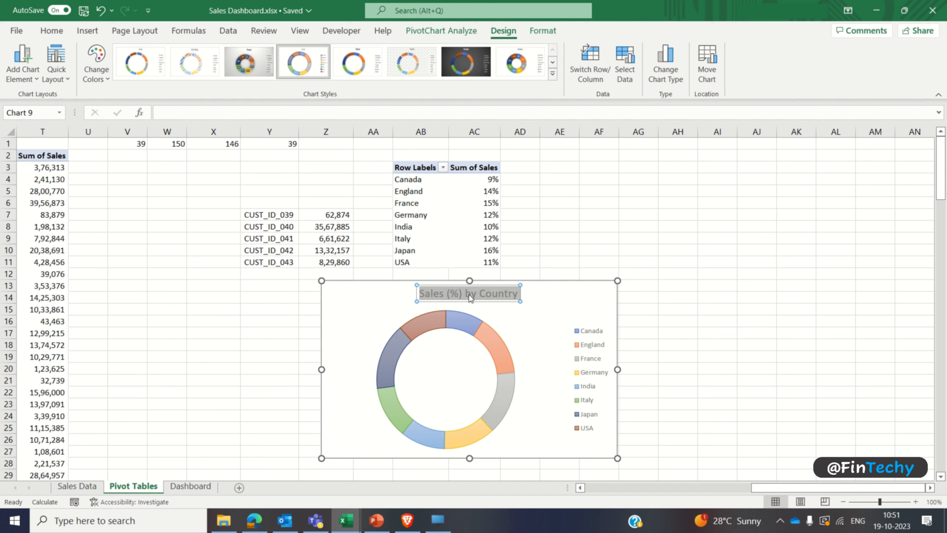
{"action": "left_click", "coordinate": [52, 30]}
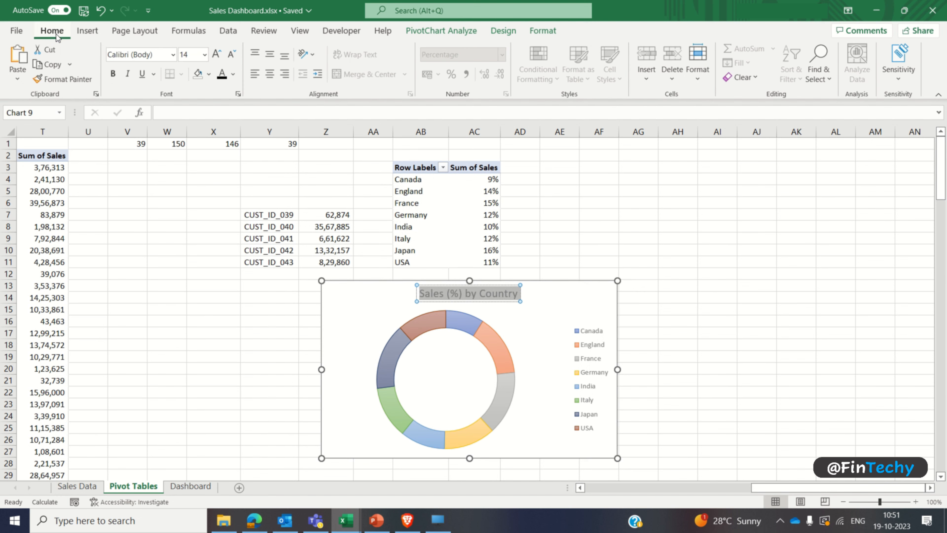
{"action": "left_click", "coordinate": [114, 75]}
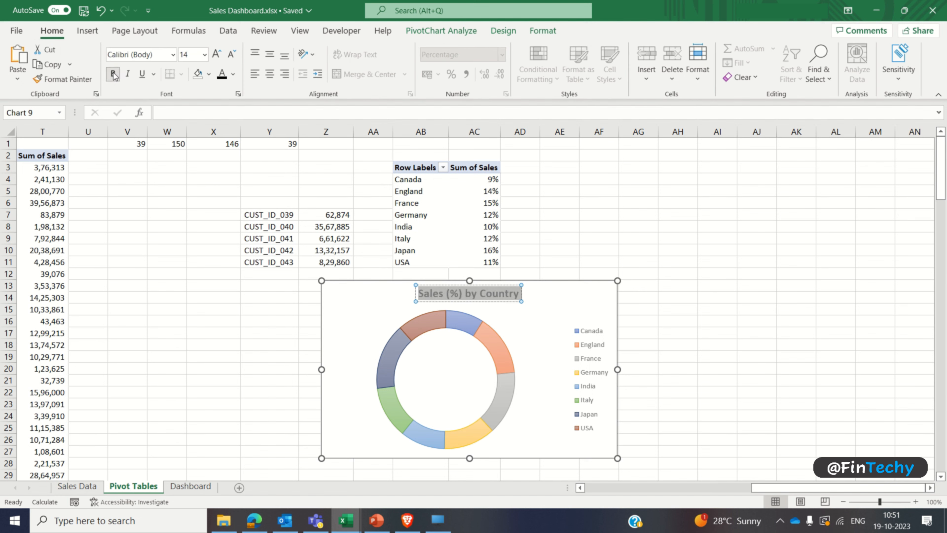
{"action": "left_click", "coordinate": [174, 56]}
{"action": "left_click", "coordinate": [157, 137]}
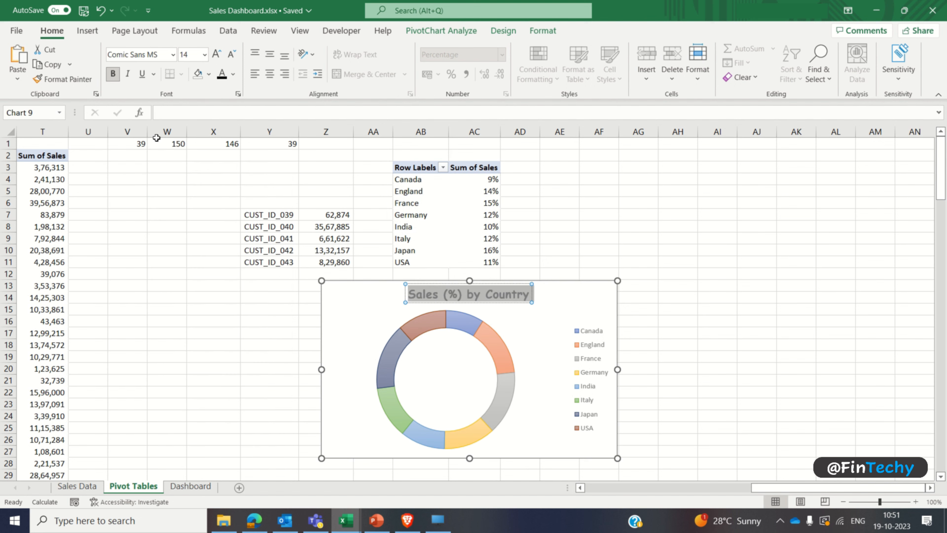
{"action": "left_click", "coordinate": [191, 55]}
{"action": "type", "text": "10"}
{"action": "key", "text": "Return"}
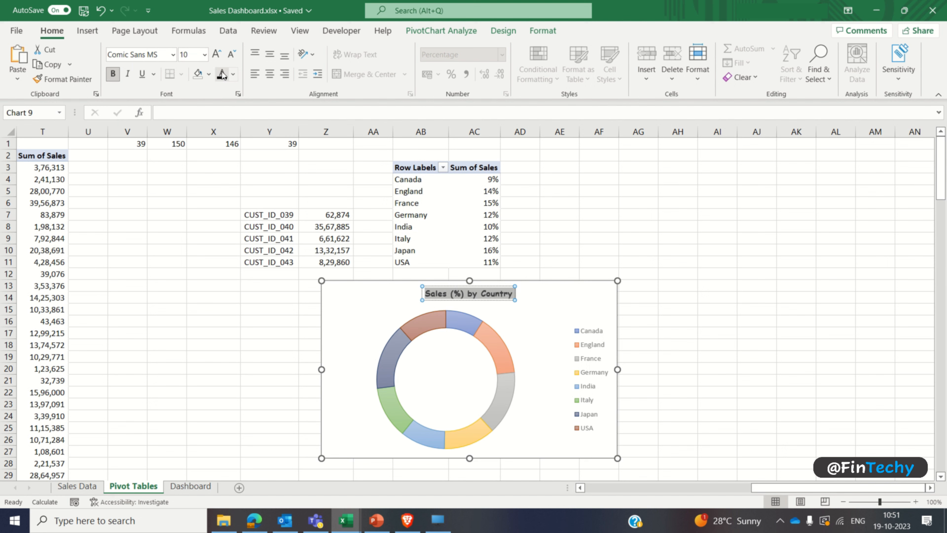
{"action": "left_click", "coordinate": [494, 311]}
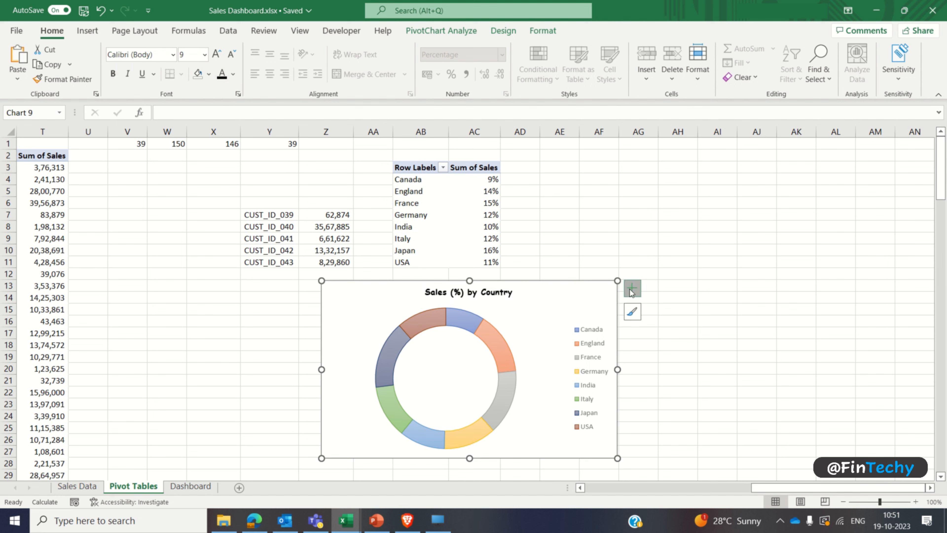
Step: Add data labels to the doughnut chart and format them bold, black and size 6
{"action": "left_click", "coordinate": [632, 288]}
{"action": "left_click", "coordinate": [659, 317]}
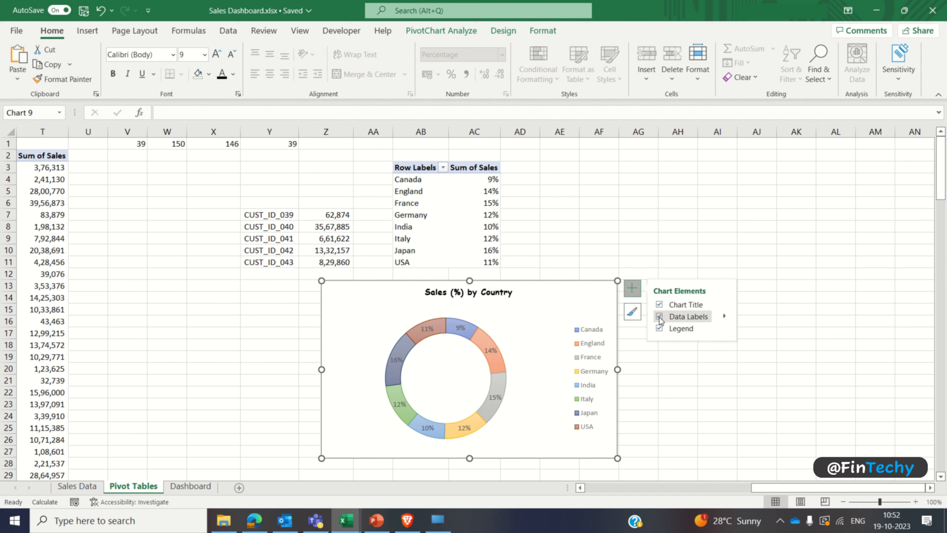
{"action": "left_click", "coordinate": [491, 351]}
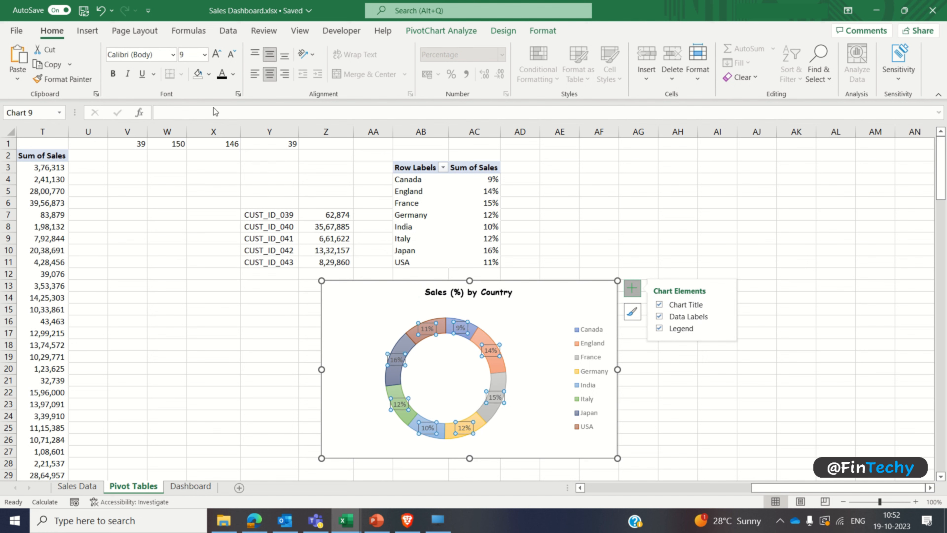
{"action": "left_click", "coordinate": [186, 54]}
{"action": "type", "text": "6"}
{"action": "key", "text": "Return"}
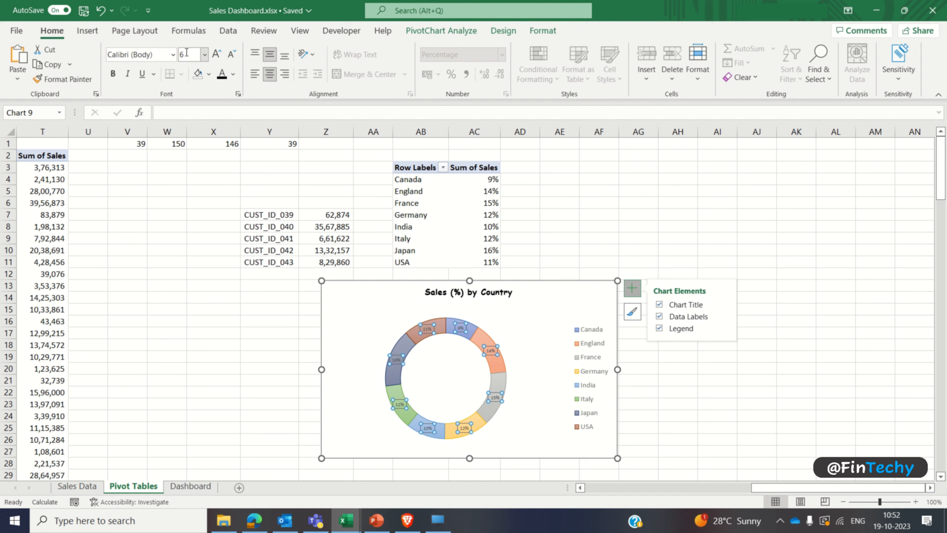
{"action": "key", "text": "ctrl+b"}
{"action": "left_click", "coordinate": [223, 77]}
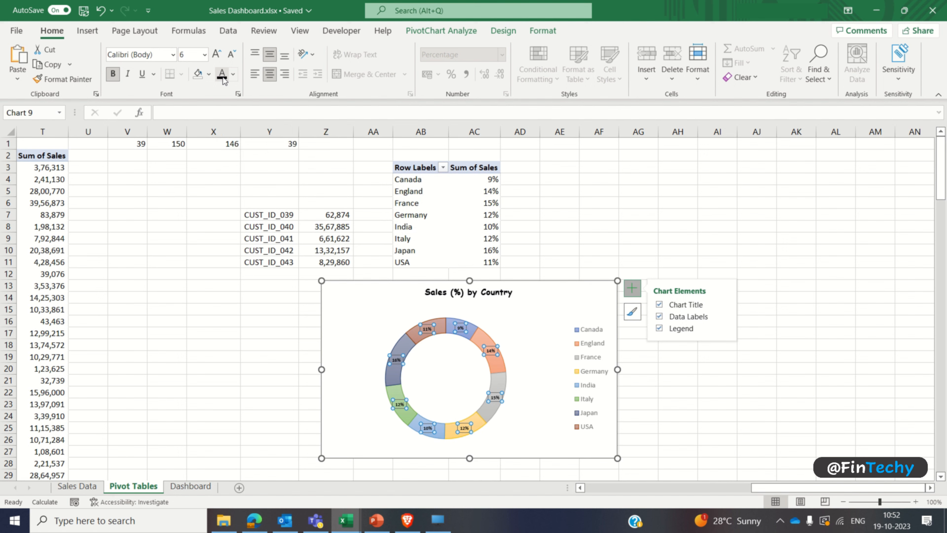
Step: Cut the doughnut chart from the Pivot Tables sheet and paste it beside the dashboard on the Dashboard sheet
{"action": "left_click", "coordinate": [363, 305]}
{"action": "key", "text": "ctrl+x"}
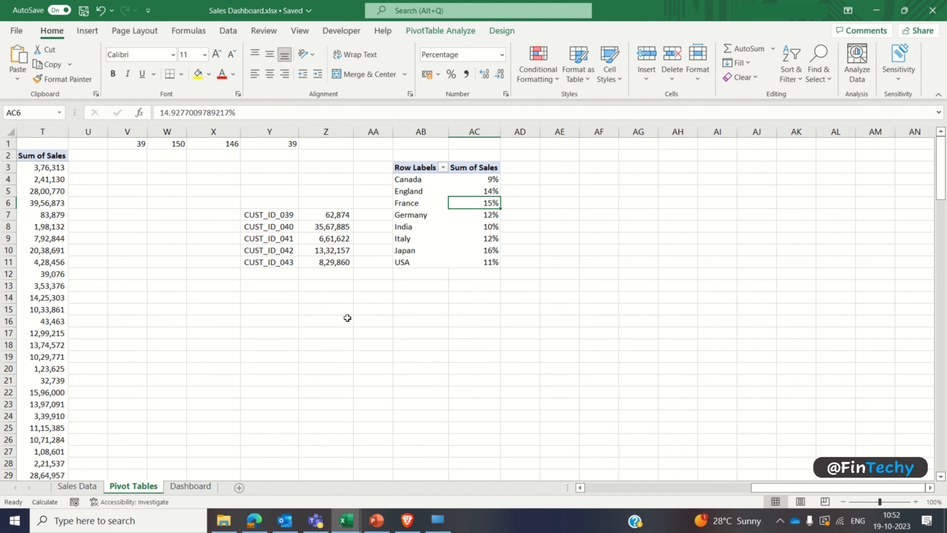
{"action": "left_click", "coordinate": [189, 485]}
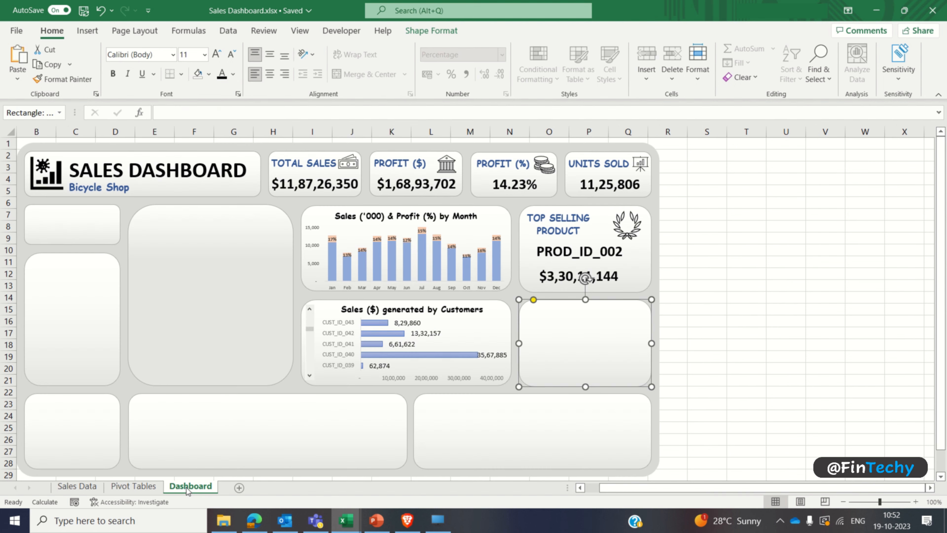
{"action": "left_click", "coordinate": [698, 298]}
{"action": "key", "text": "ctrl+v"}
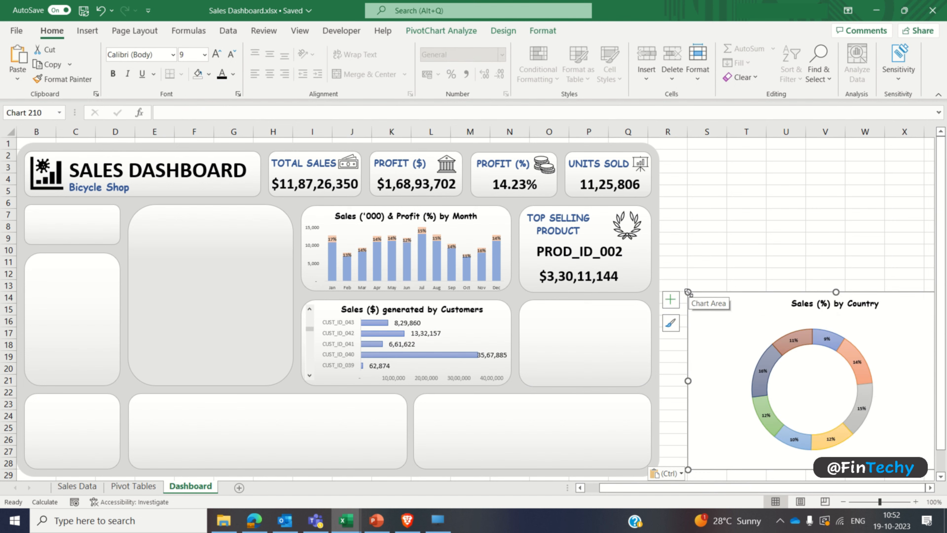
Step: Shrink the pasted doughnut chart and adjust its legend's height so that all the countries are listed
{"action": "left_click_drag", "start_coordinate": [688, 293], "coordinate": [699, 310]}
{"action": "left_click", "coordinate": [848, 364]}
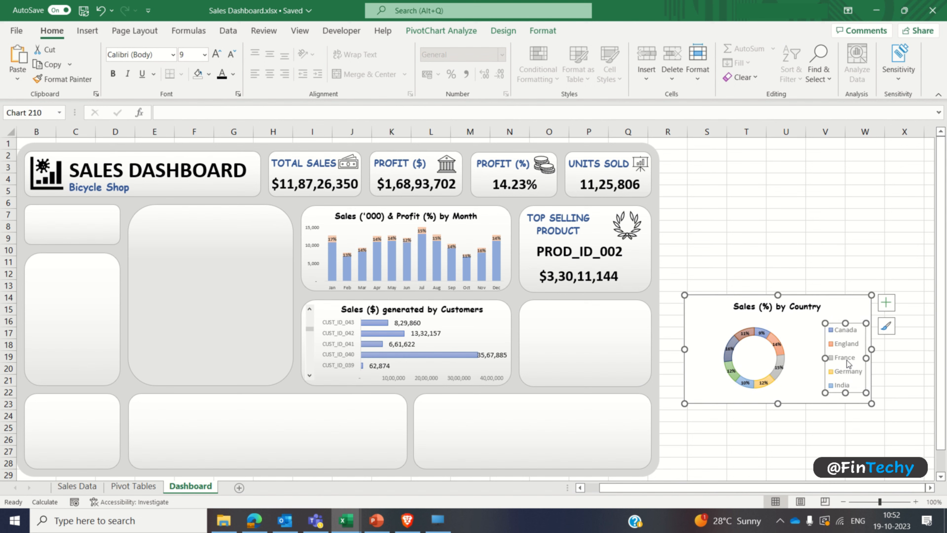
{"action": "left_click_drag", "start_coordinate": [847, 322], "coordinate": [846, 328]}
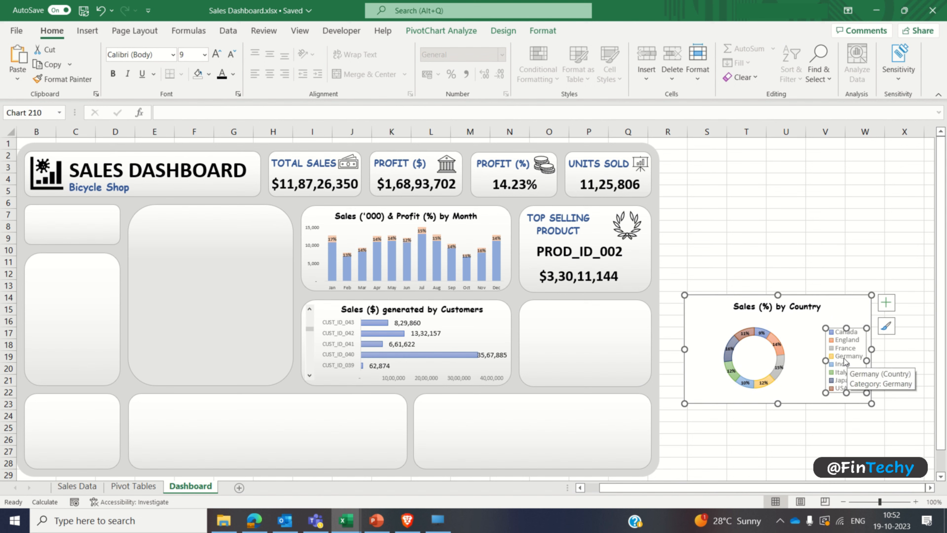
{"action": "left_click", "coordinate": [719, 309]}
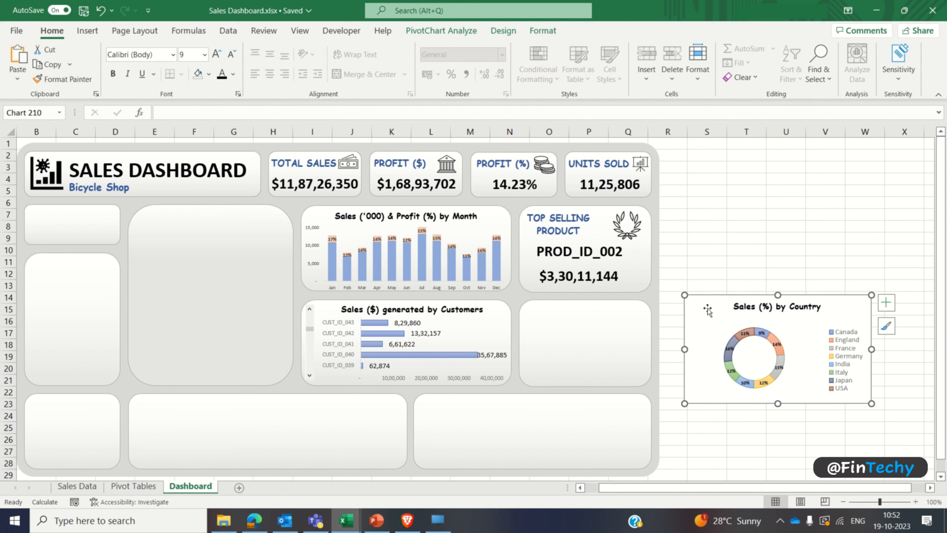
Step: Move the doughnut chart onto the empty card below the Top Selling Product card and narrow it to the card's width
{"action": "left_click_drag", "start_coordinate": [707, 308], "coordinate": [540, 306]}
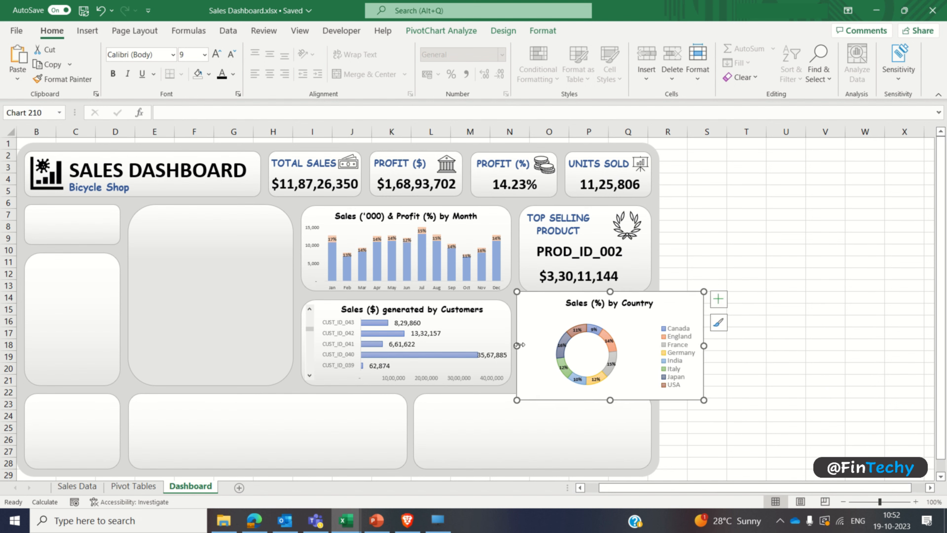
{"action": "left_click_drag", "start_coordinate": [517, 346], "coordinate": [541, 345]}
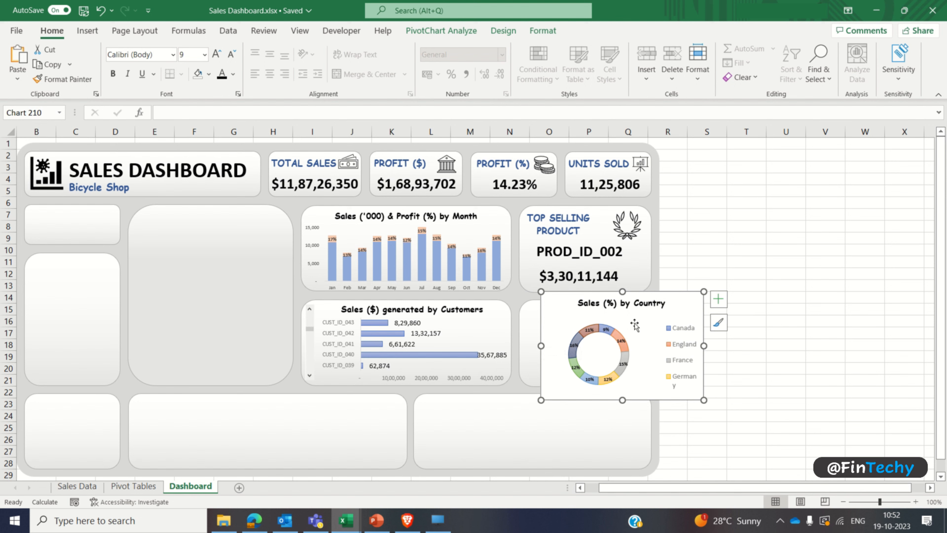
{"action": "left_click_drag", "start_coordinate": [634, 326], "coordinate": [611, 325]}
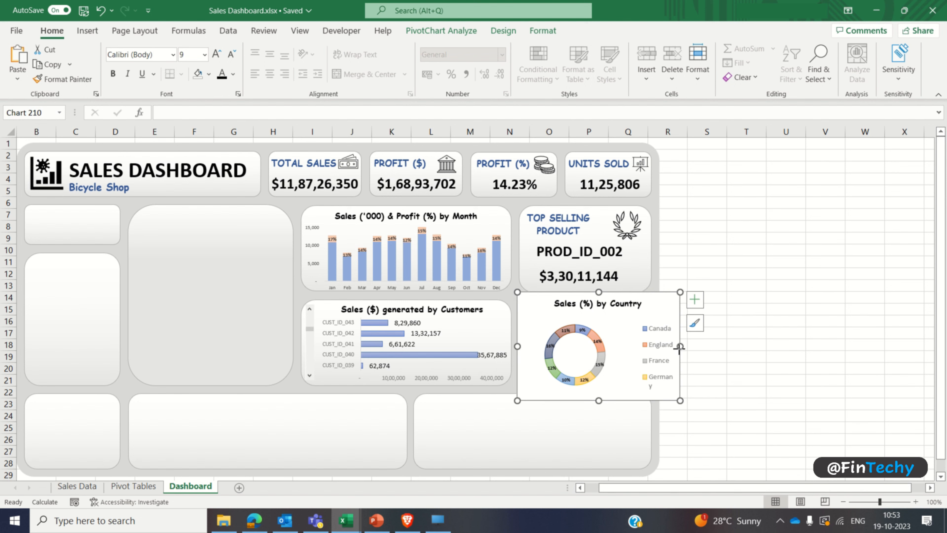
{"action": "left_click_drag", "start_coordinate": [680, 346], "coordinate": [651, 347]}
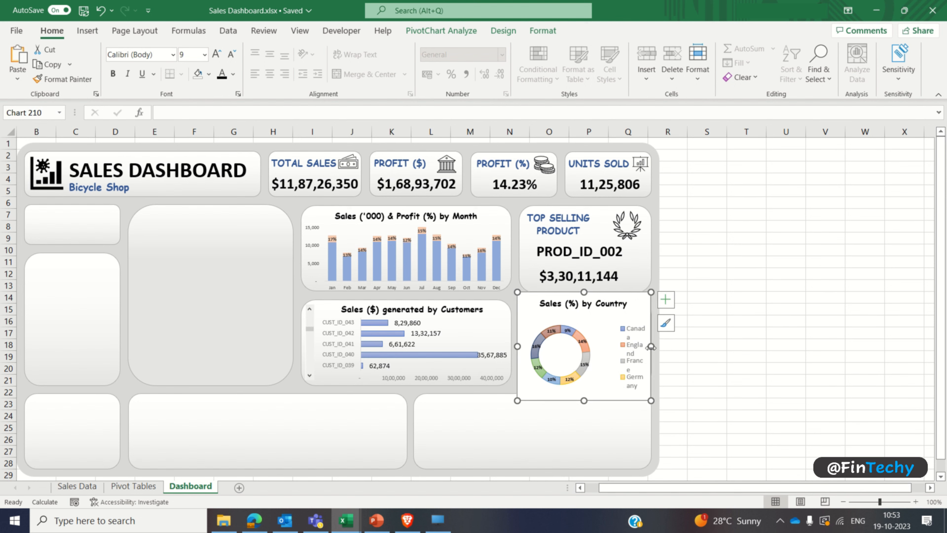
Step: Widen and heighten the doughnut chart's legend so every country fits on one line without overlapping the title
{"action": "left_click", "coordinate": [633, 348]}
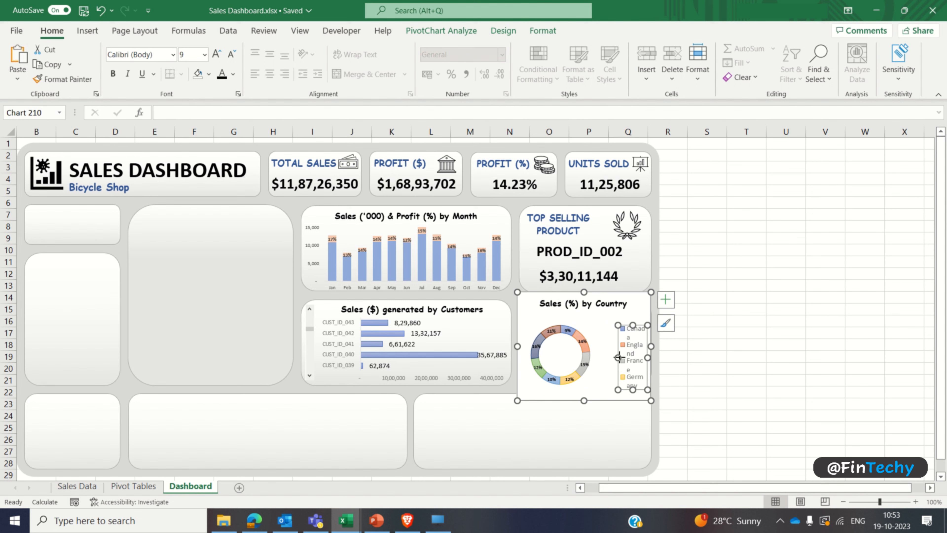
{"action": "left_click_drag", "start_coordinate": [618, 357], "coordinate": [629, 381]}
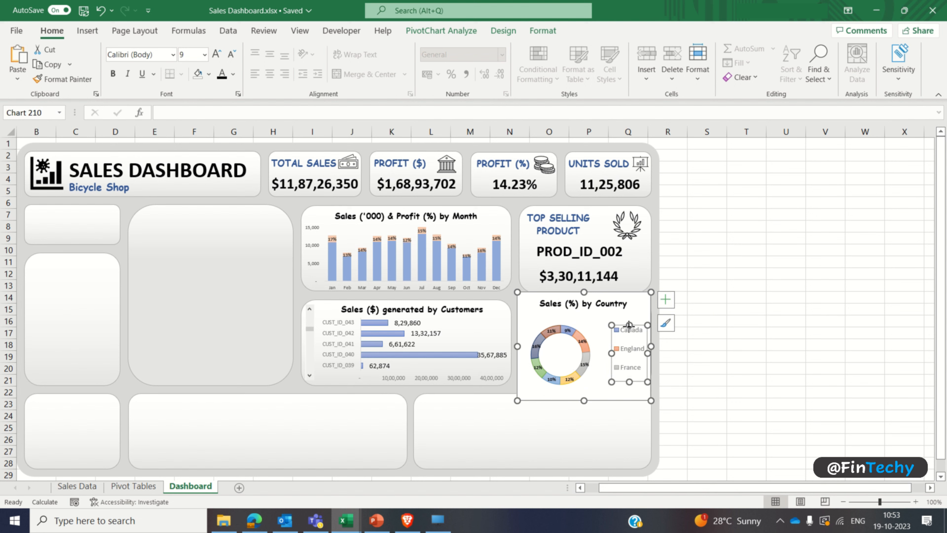
{"action": "left_click_drag", "start_coordinate": [629, 324], "coordinate": [630, 300]}
{"action": "left_click_drag", "start_coordinate": [630, 381], "coordinate": [629, 399]}
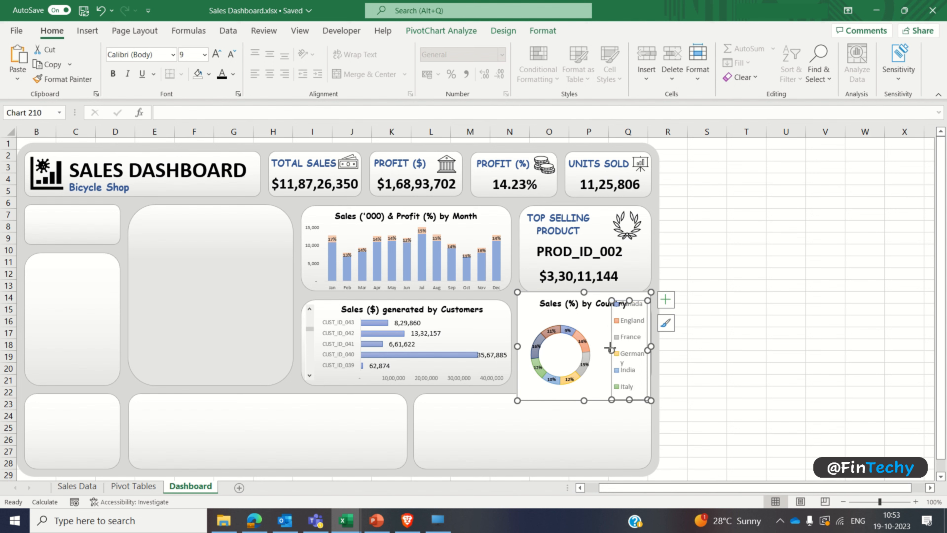
{"action": "left_click_drag", "start_coordinate": [612, 349], "coordinate": [595, 346]}
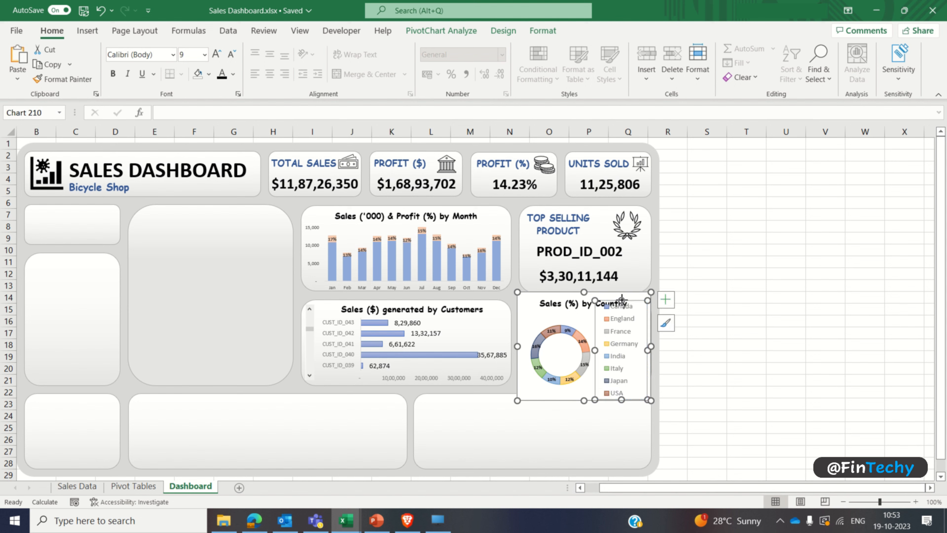
{"action": "left_click_drag", "start_coordinate": [621, 300], "coordinate": [621, 315]}
Step: Set the doughnut chart area to no fill and no border line
{"action": "left_click", "coordinate": [549, 322]}
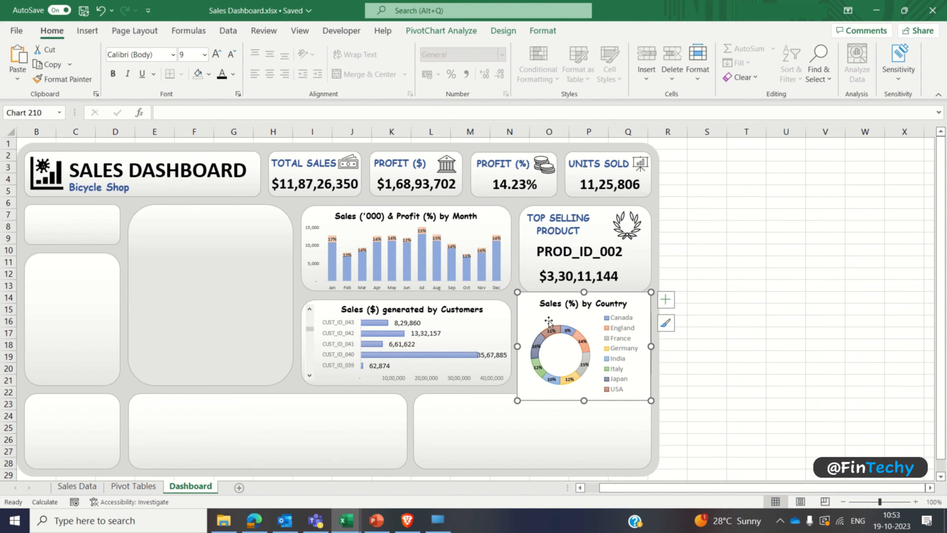
{"action": "right_click", "coordinate": [549, 322]}
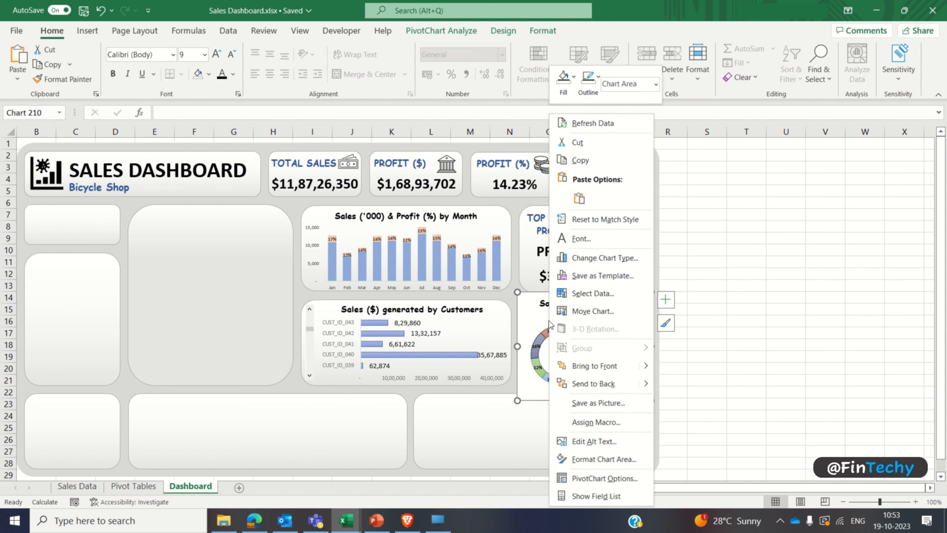
{"action": "left_click", "coordinate": [582, 460]}
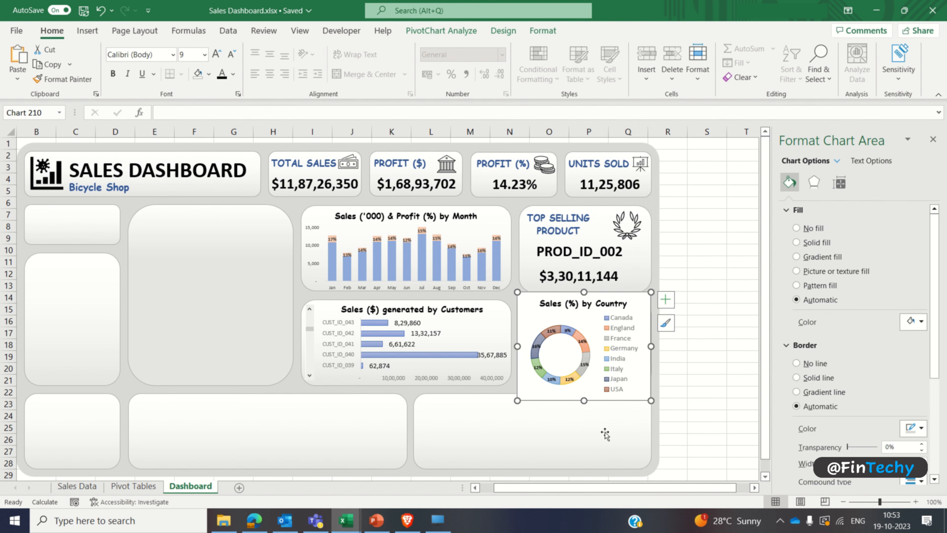
{"action": "left_click", "coordinate": [797, 228]}
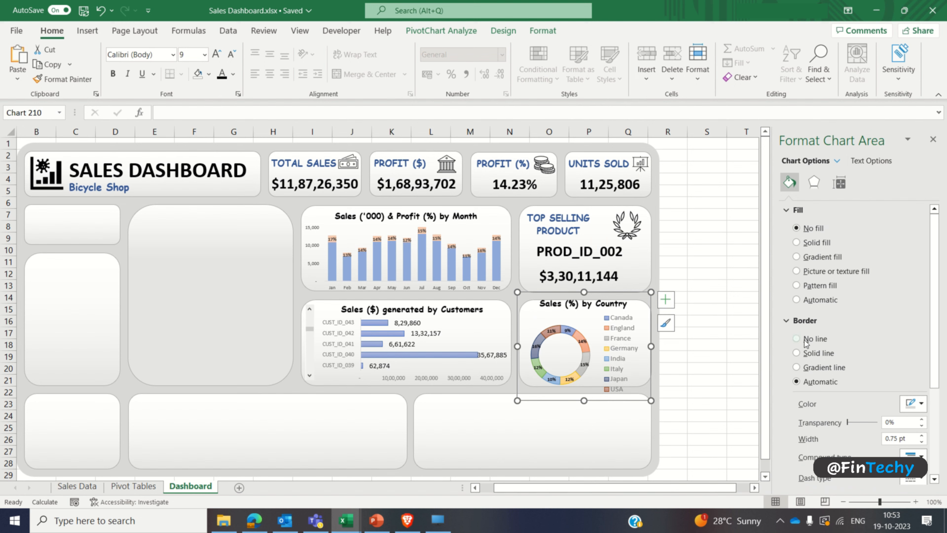
{"action": "left_click", "coordinate": [804, 340]}
{"action": "left_click", "coordinate": [723, 302]}
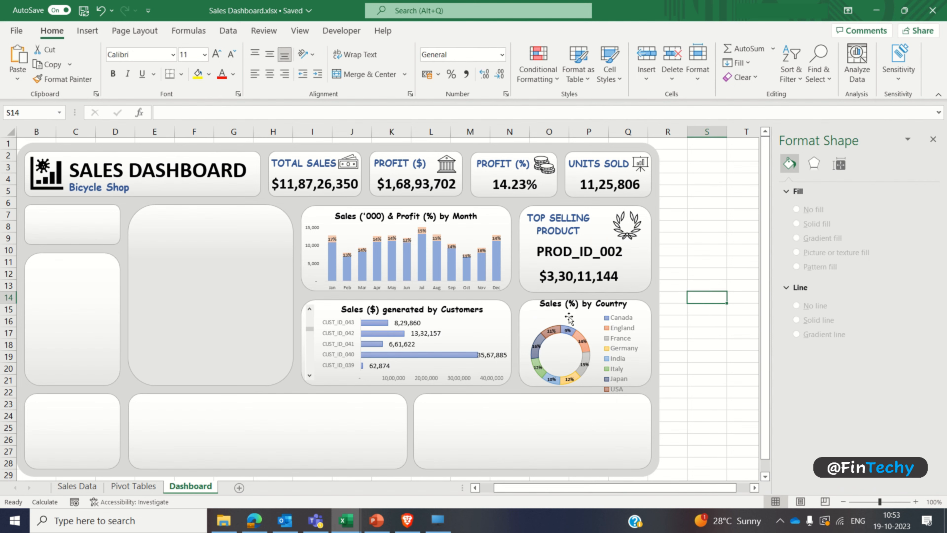
Step: Shorten the doughnut chart from above and below so that it fits within the height of its card
{"action": "left_click", "coordinate": [572, 298]}
{"action": "left_click_drag", "start_coordinate": [584, 292], "coordinate": [585, 297]}
{"action": "left_click_drag", "start_coordinate": [583, 401], "coordinate": [585, 387]}
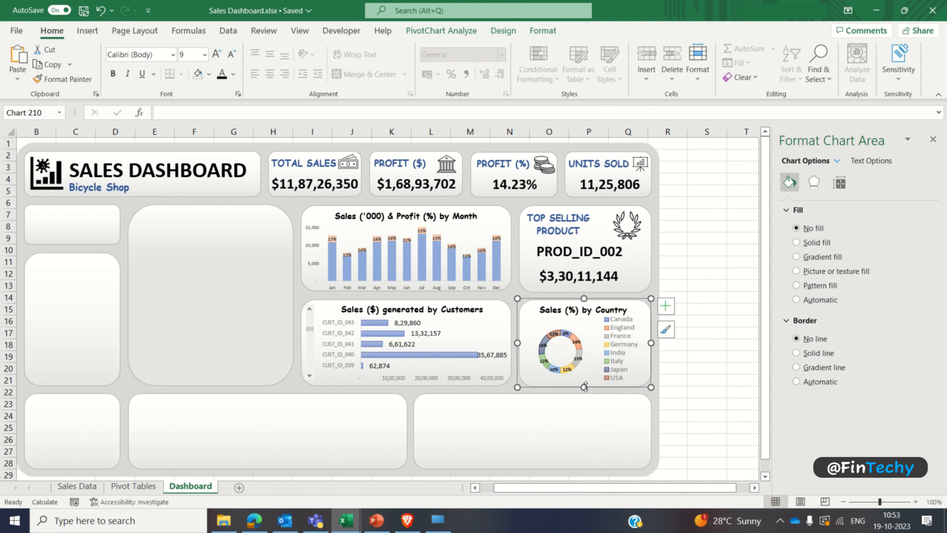
Step: Enlarge the doughnut chart's plot area so the ring fills the space beside the legend
{"action": "left_click", "coordinate": [567, 341]}
{"action": "left_click_drag", "start_coordinate": [580, 372], "coordinate": [588, 378]}
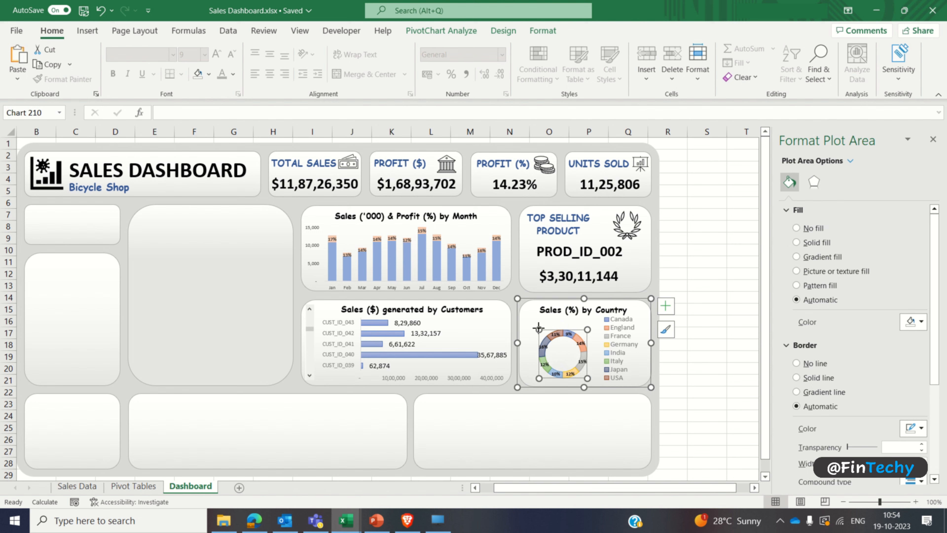
{"action": "left_click_drag", "start_coordinate": [538, 328], "coordinate": [527, 318]}
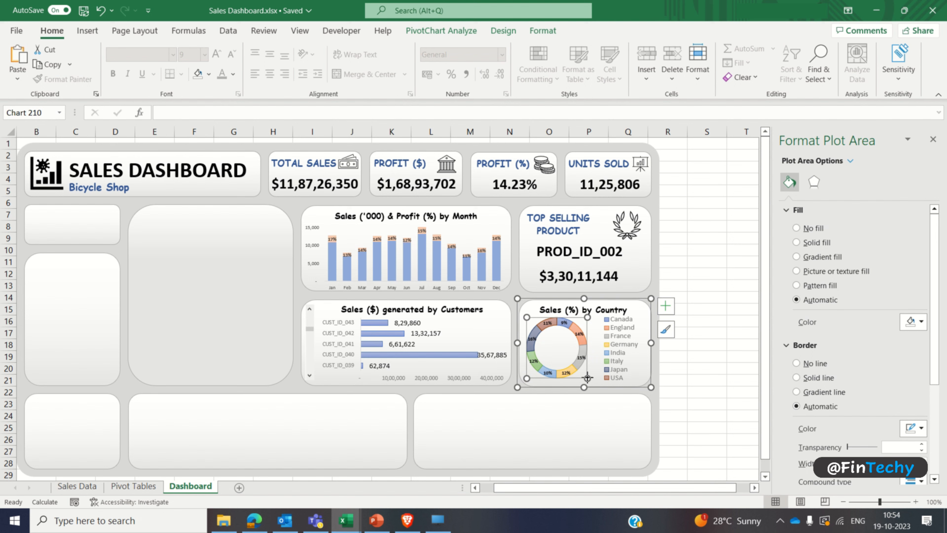
{"action": "left_click_drag", "start_coordinate": [587, 378], "coordinate": [593, 382]}
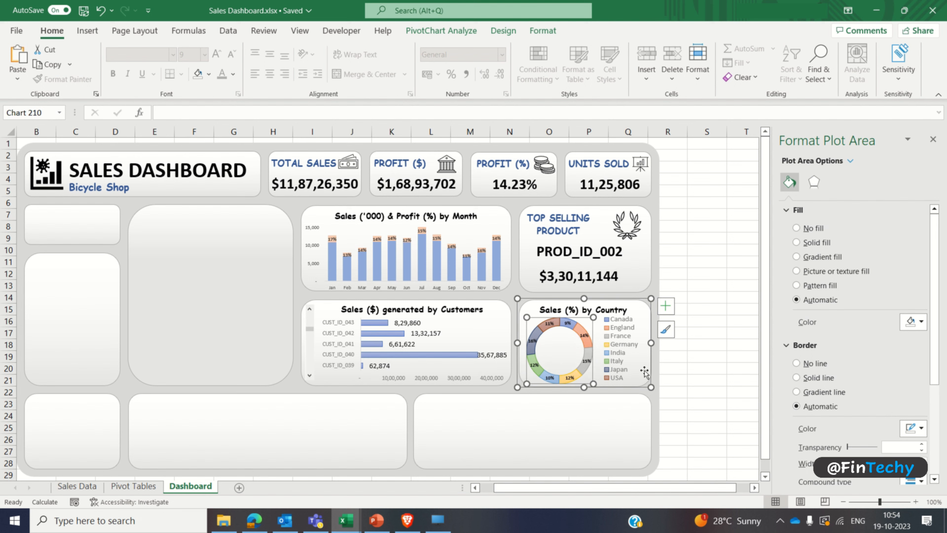
Step: Narrow the doughnut chart's legend from the side facing the ring so the two stay clear of each other
{"action": "left_click", "coordinate": [633, 352]}
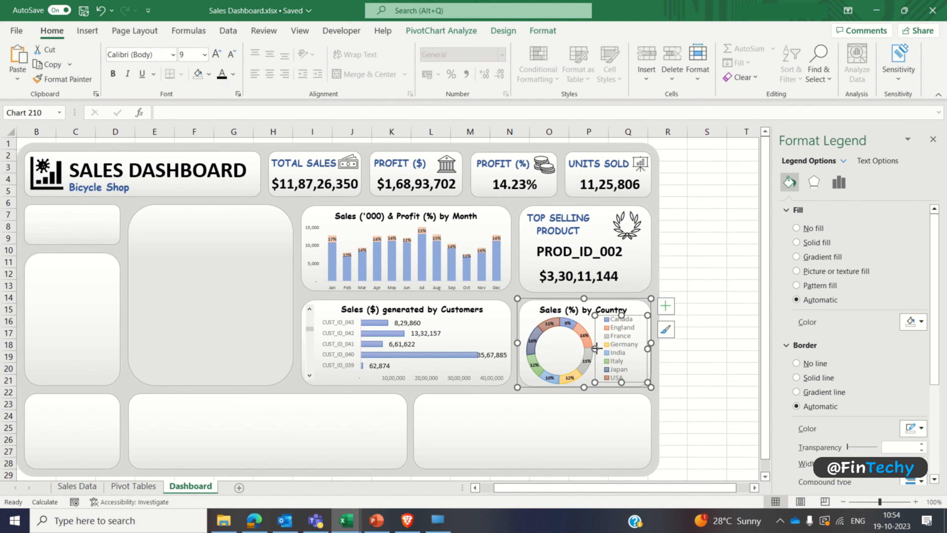
{"action": "left_click_drag", "start_coordinate": [596, 348], "coordinate": [601, 348]}
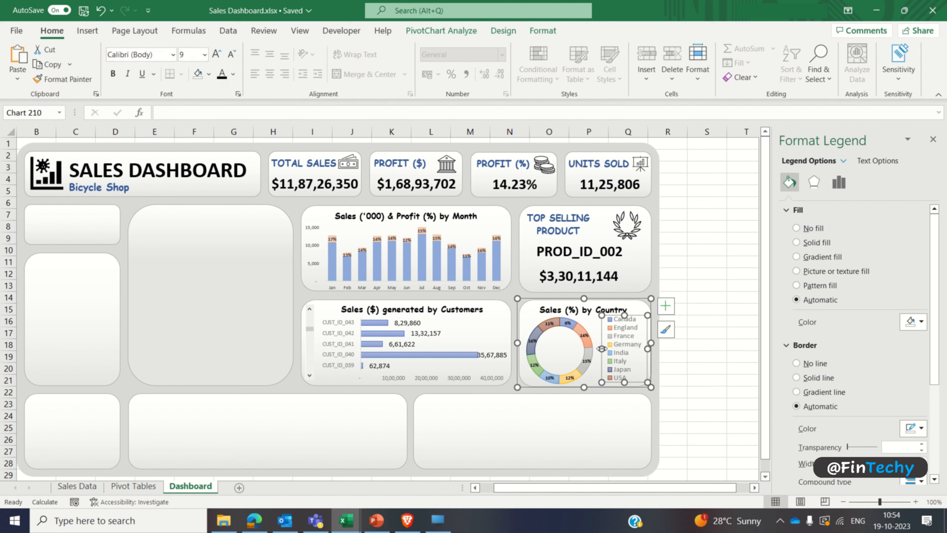
{"action": "left_click", "coordinate": [683, 347]}
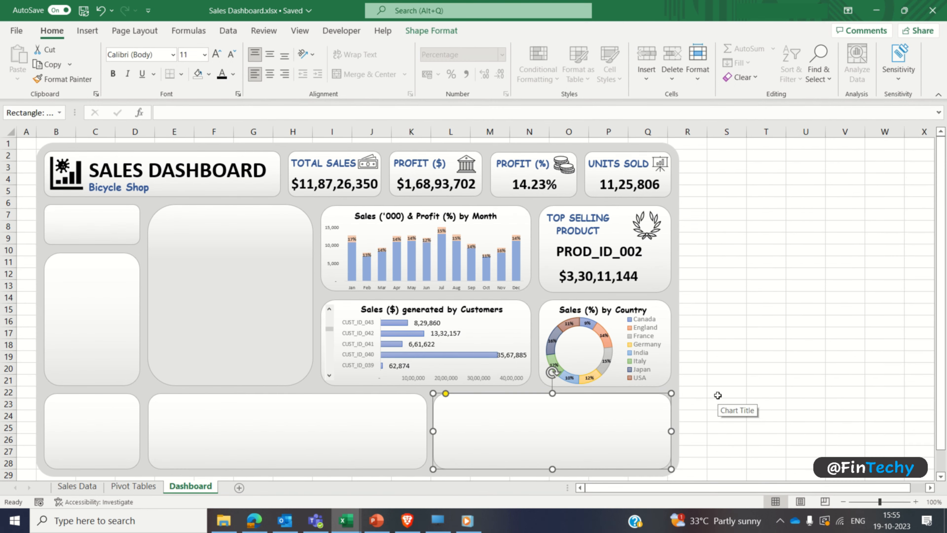
Step: Insert a pivot table based on the whole Sales Data table (Table3) at cell AF3 of the Pivot Tables sheet
{"action": "left_click", "coordinate": [718, 395]}
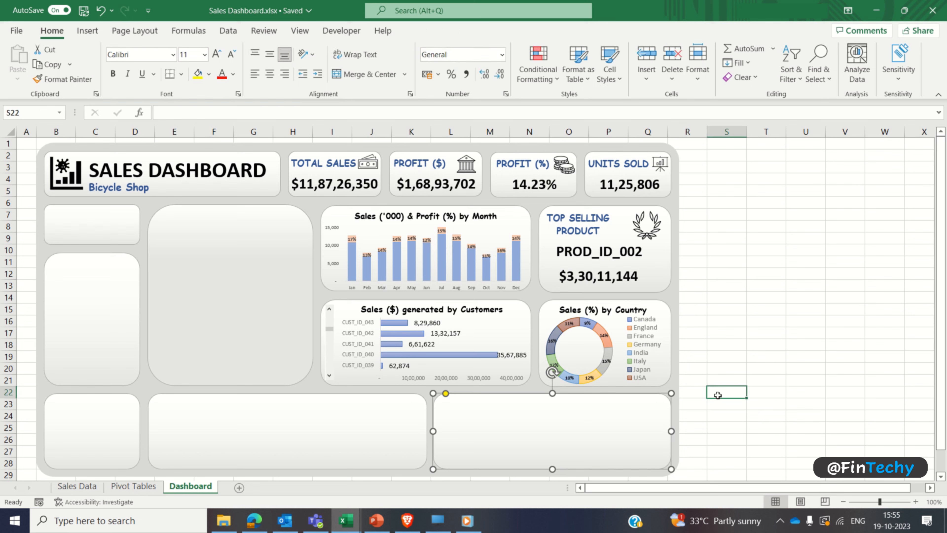
{"action": "left_click", "coordinate": [593, 441]}
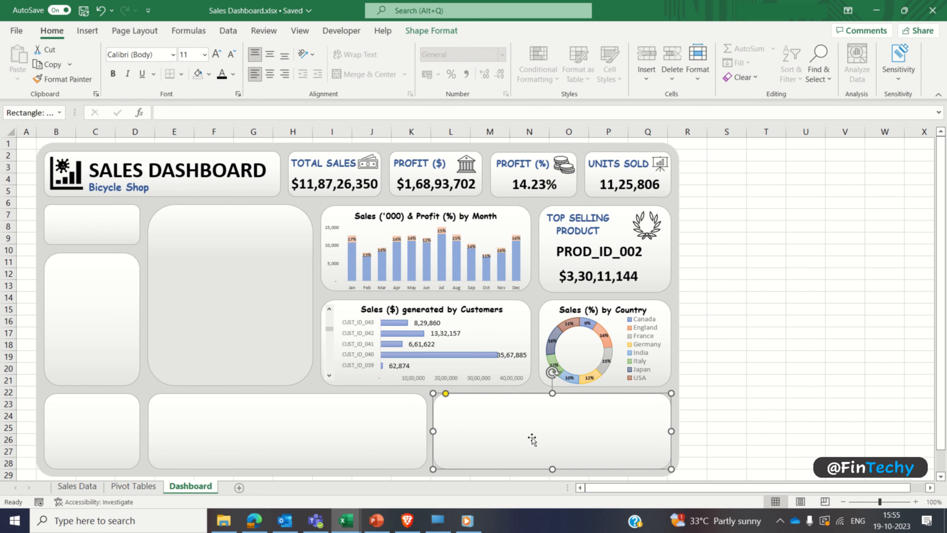
{"action": "left_click", "coordinate": [127, 487]}
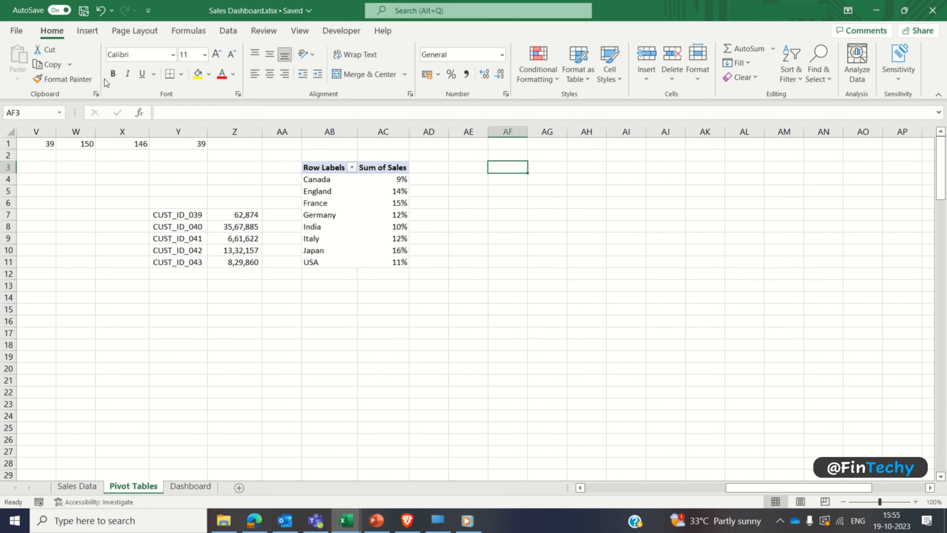
{"action": "left_click", "coordinate": [85, 32]}
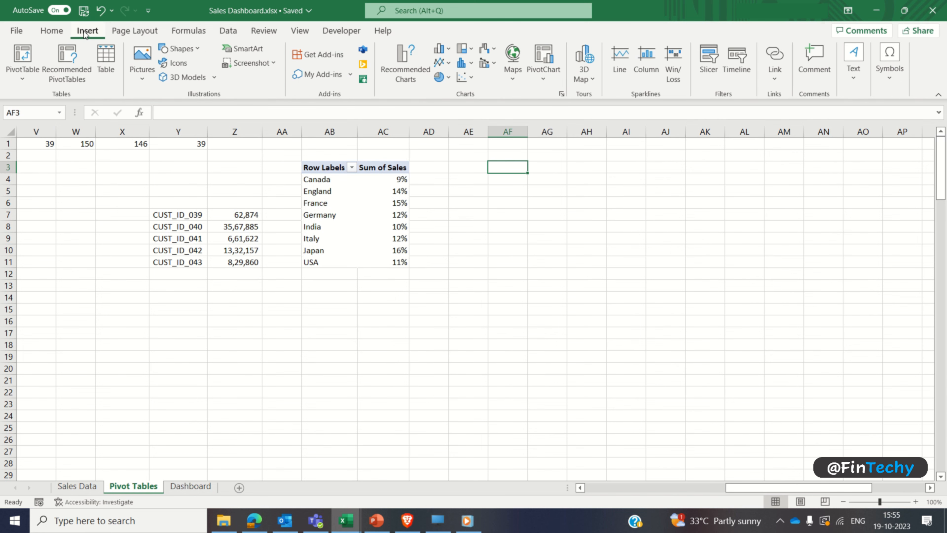
{"action": "left_click", "coordinate": [11, 57]}
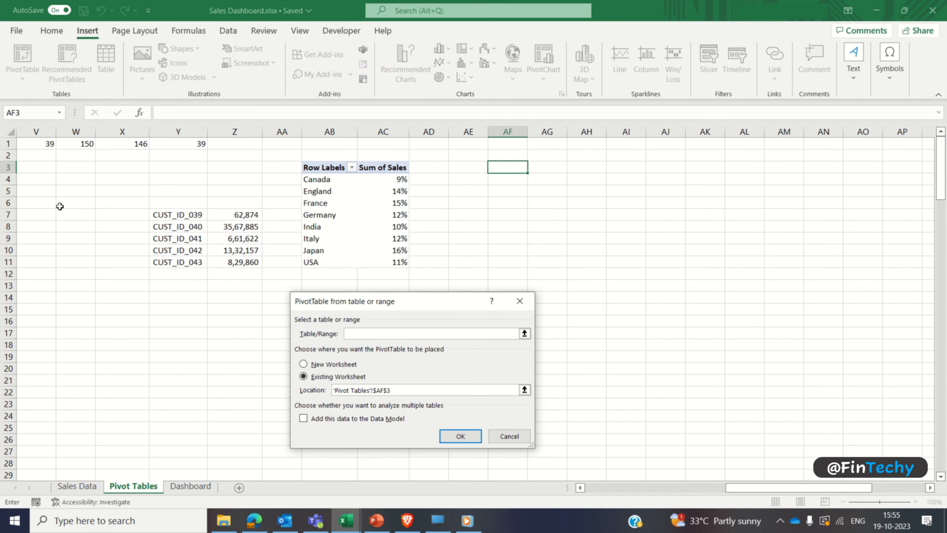
{"action": "left_click", "coordinate": [86, 487]}
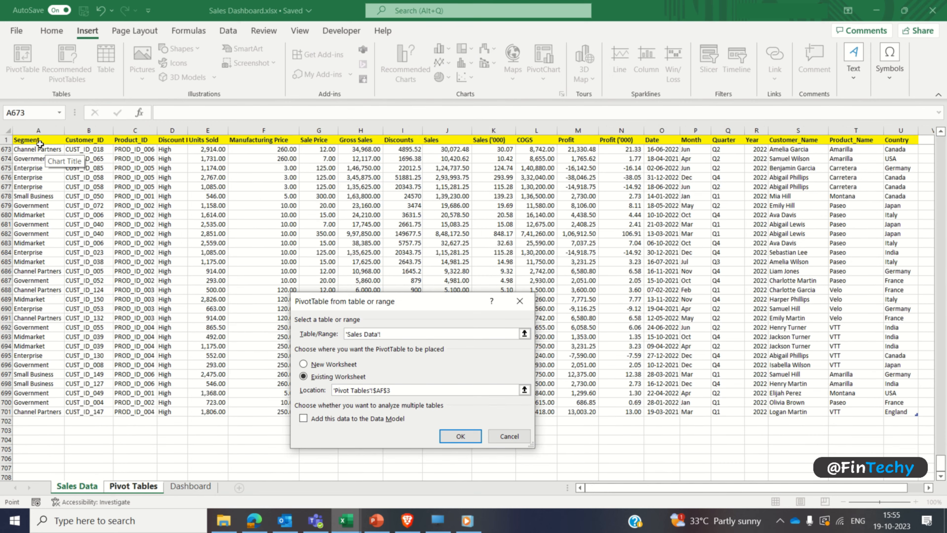
{"action": "key", "text": "ctrl+shift+Right"}
{"action": "key", "text": "ctrl+shift+Down"}
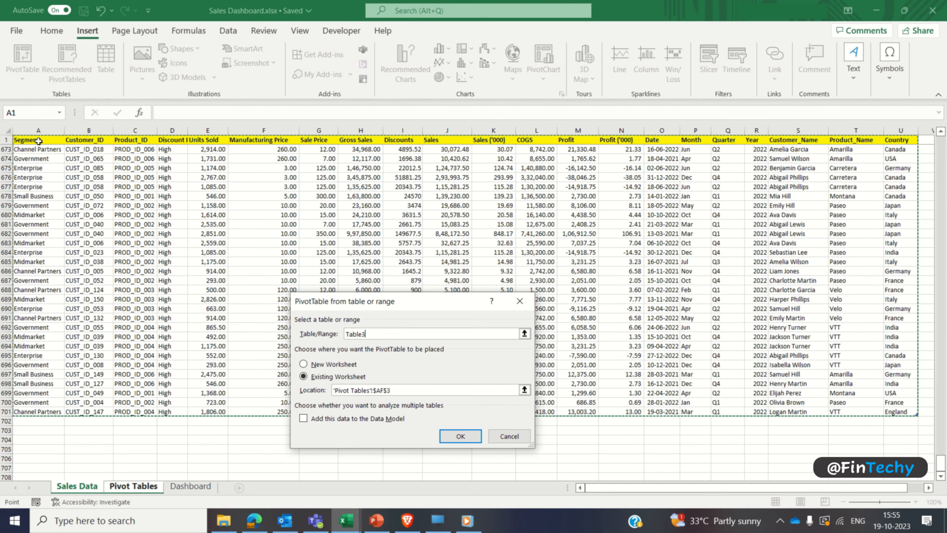
{"action": "scroll", "coordinate": [128, 274], "scroll_direction": "down", "scroll_amount": 1}
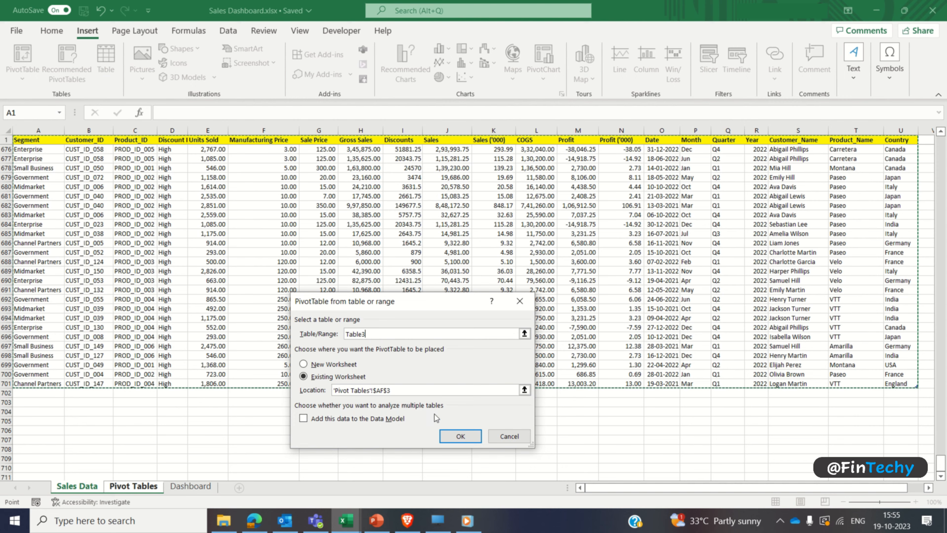
{"action": "left_click", "coordinate": [461, 436]}
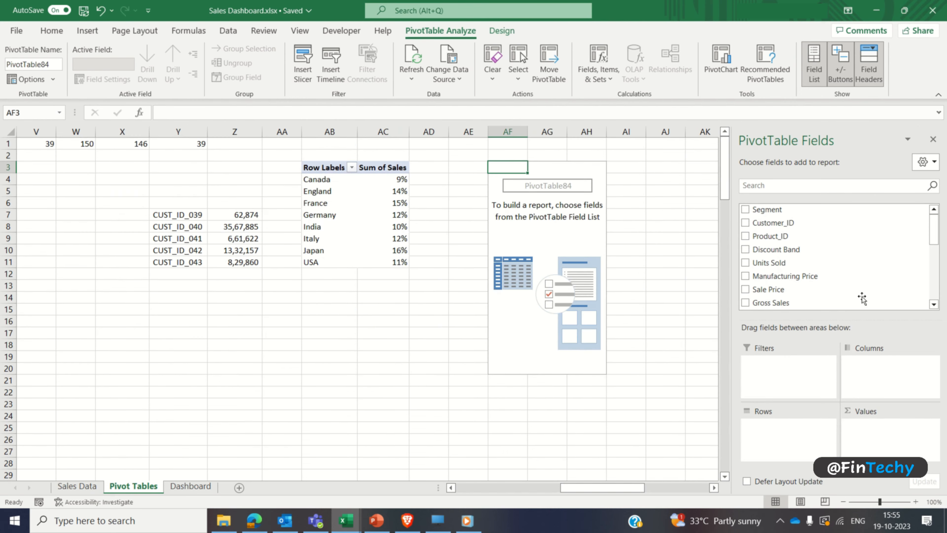
Step: Sort the pivot field list A to Z and add Segment as rows and Sales as summed values
{"action": "left_click", "coordinate": [924, 161]}
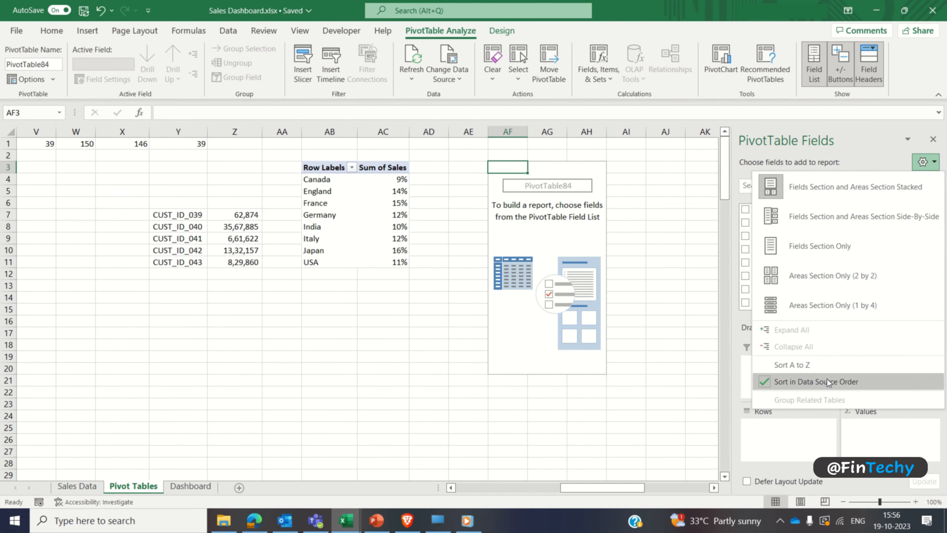
{"action": "left_click", "coordinate": [806, 364]}
{"action": "left_click_drag", "start_coordinate": [934, 229], "coordinate": [934, 291]}
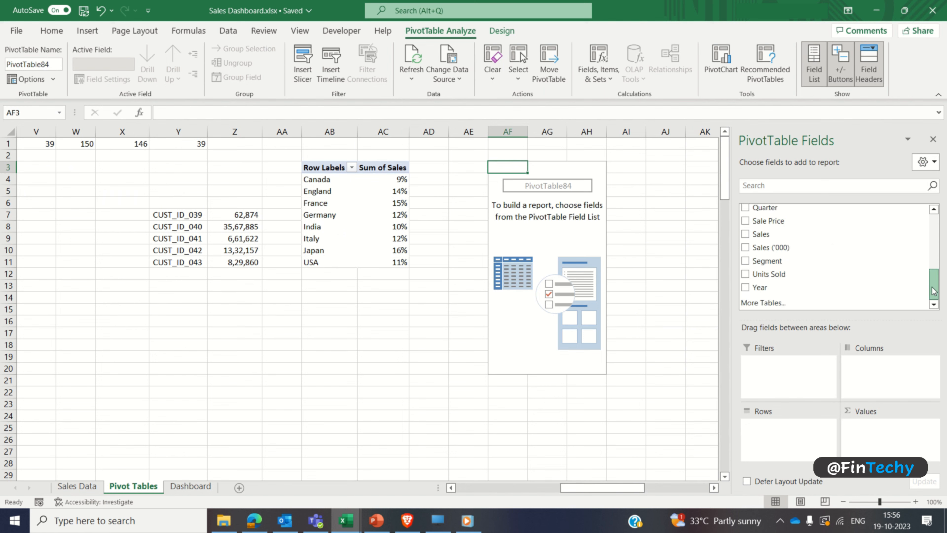
{"action": "left_click", "coordinate": [746, 261]}
{"action": "left_click", "coordinate": [746, 234]}
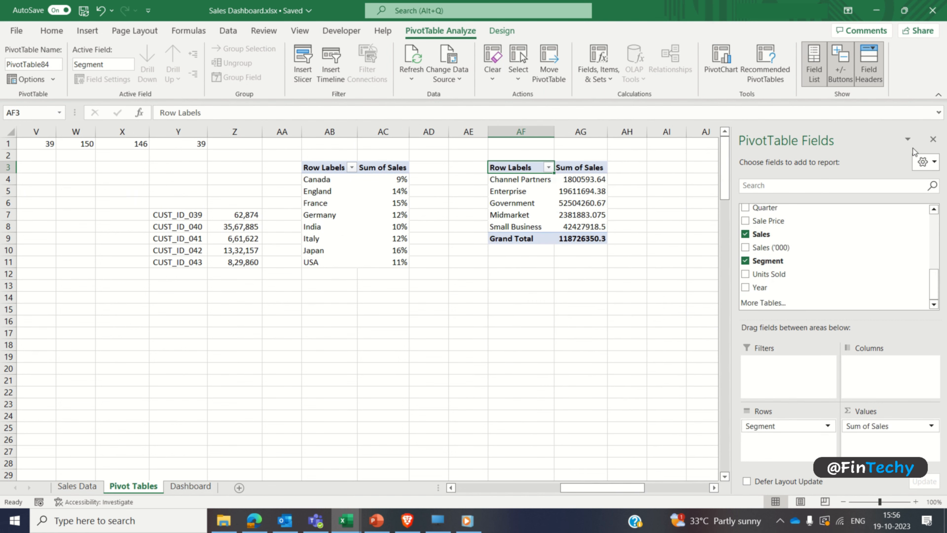
{"action": "left_click", "coordinate": [933, 139]}
Step: Remove the segment pivot table's grand total and show its Sum of Sales as percentages of the total without decimals
{"action": "right_click", "coordinate": [531, 240]}
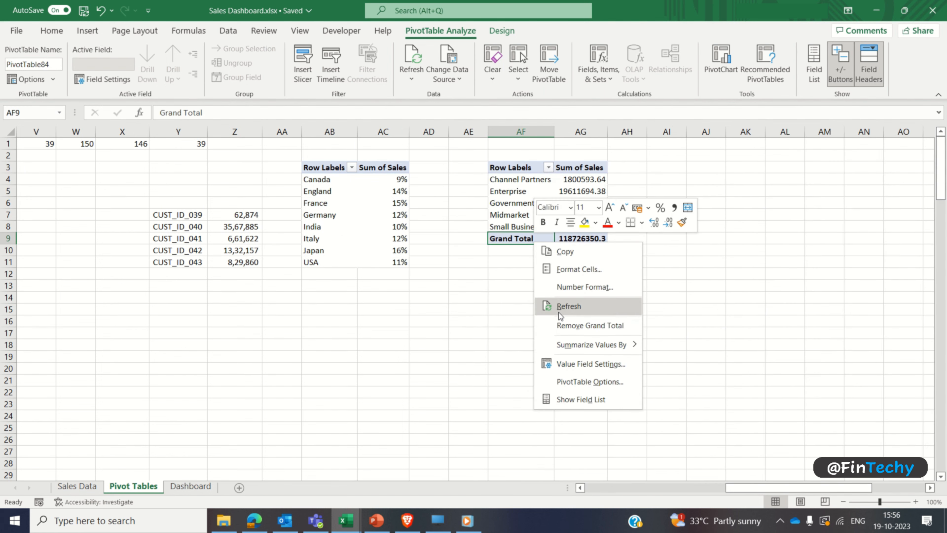
{"action": "left_click", "coordinate": [559, 325]}
{"action": "left_click", "coordinate": [594, 192]}
{"action": "right_click", "coordinate": [594, 193]}
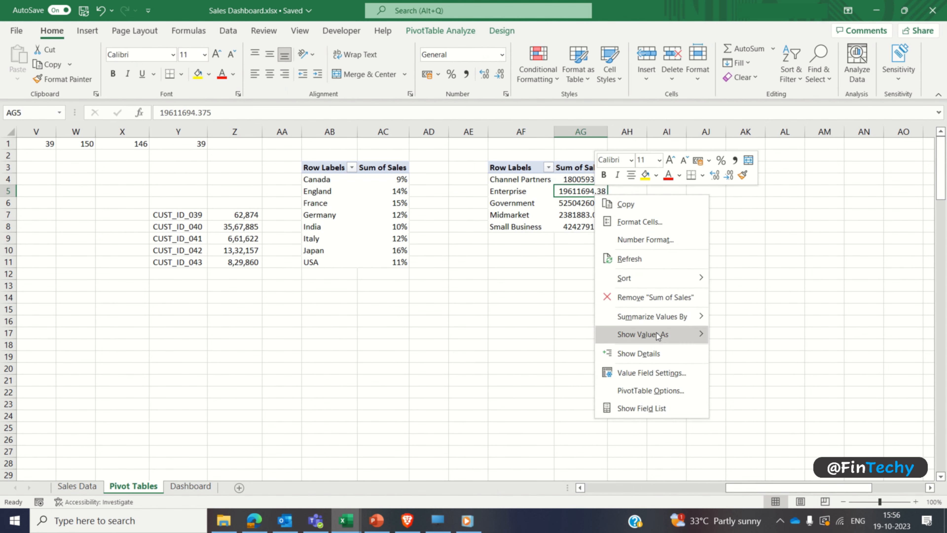
{"action": "mouse_move", "coordinate": [657, 336]}
{"action": "left_click", "coordinate": [760, 246]}
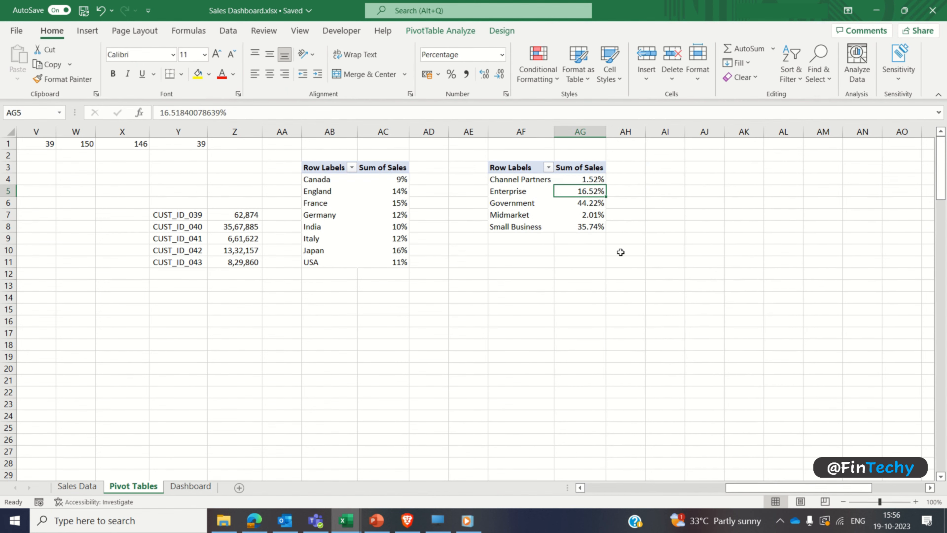
{"action": "key", "text": "Up"}
{"action": "key", "text": "ctrl+shift+Down"}
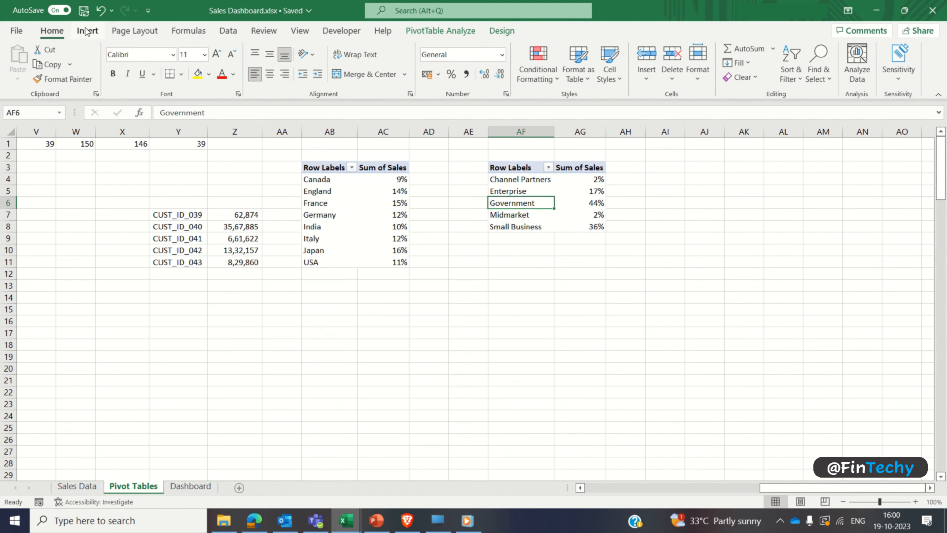
{"action": "left_click", "coordinate": [87, 30]}
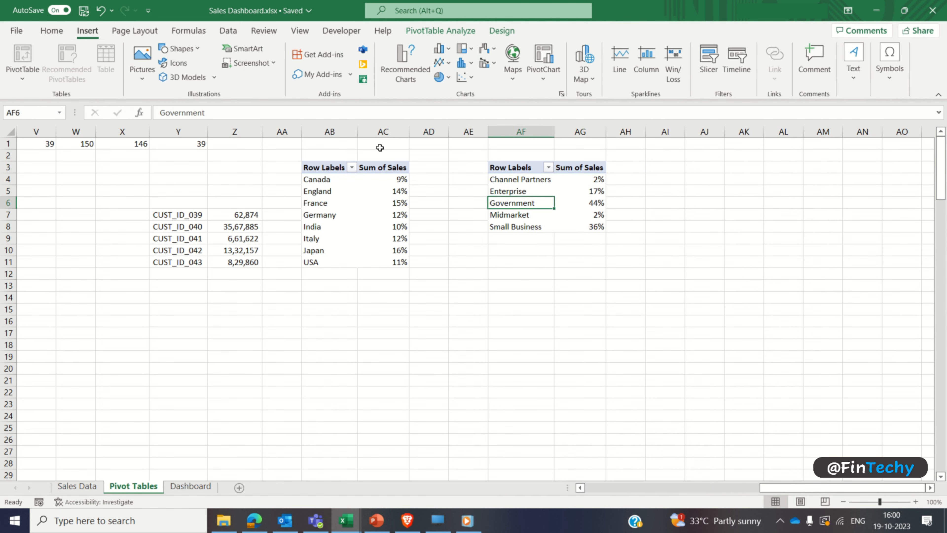
{"action": "left_click", "coordinate": [562, 94]}
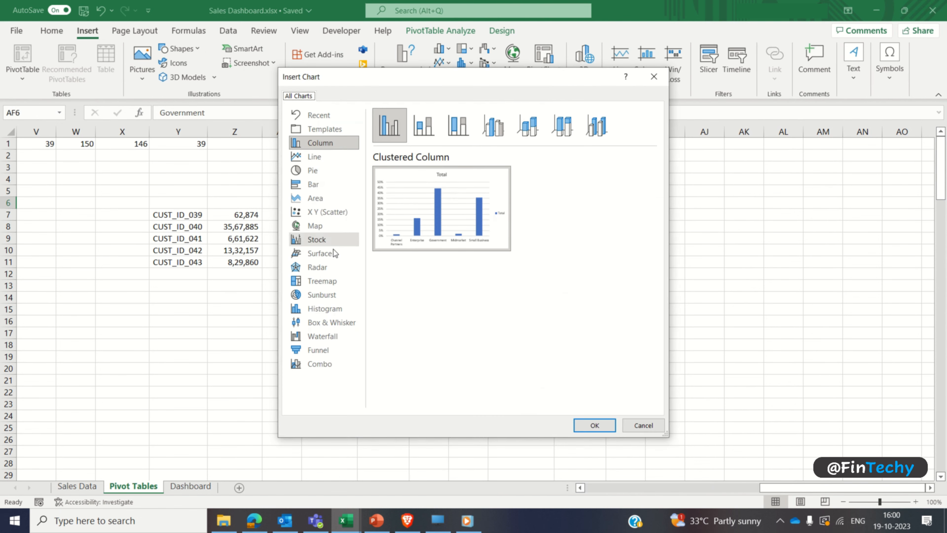
{"action": "left_click", "coordinate": [328, 281]}
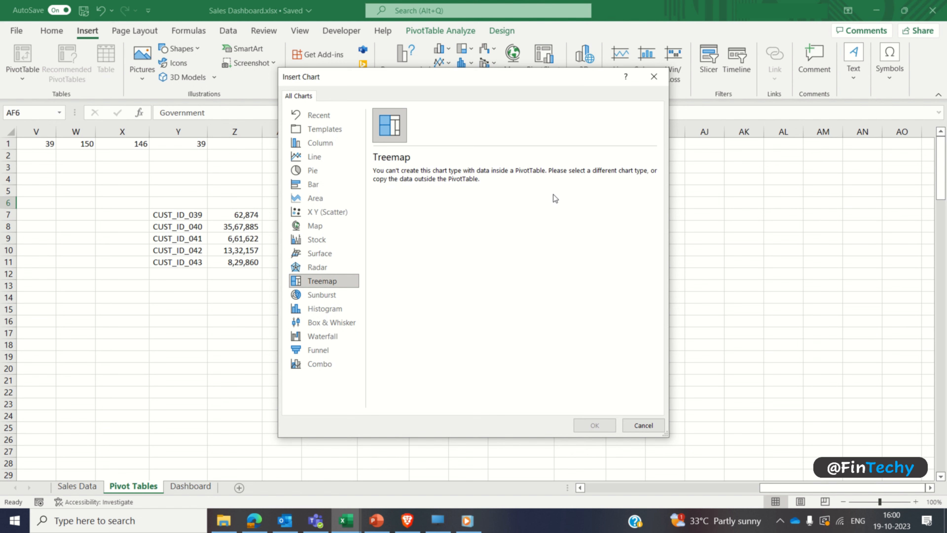
{"action": "left_click", "coordinate": [635, 423]}
Step: Copy the segment names and percentages from the pivot table and paste them outside it, starting at AI4
{"action": "key", "text": "Up"}
{"action": "key", "text": "Up"}
{"action": "key", "text": "shift+Right"}
{"action": "key", "text": "ctrl+shift+Down"}
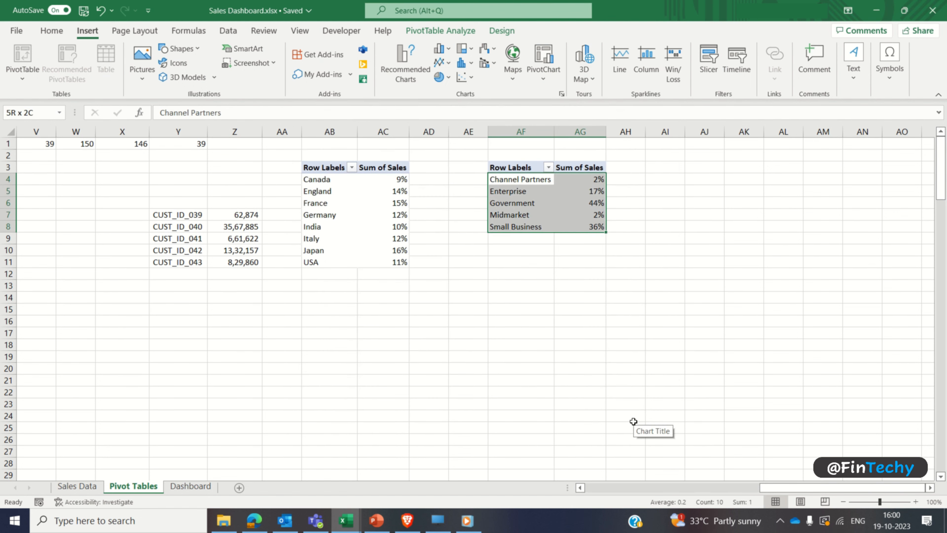
{"action": "key", "text": "ctrl+c"}
{"action": "key", "text": "Right"}
Step: Autofit the width of column AI to the pasted segment names
{"action": "key", "text": "Right"}
{"action": "key", "text": "Right"}
{"action": "key", "text": "ctrl+v"}
{"action": "key", "text": "Left"}
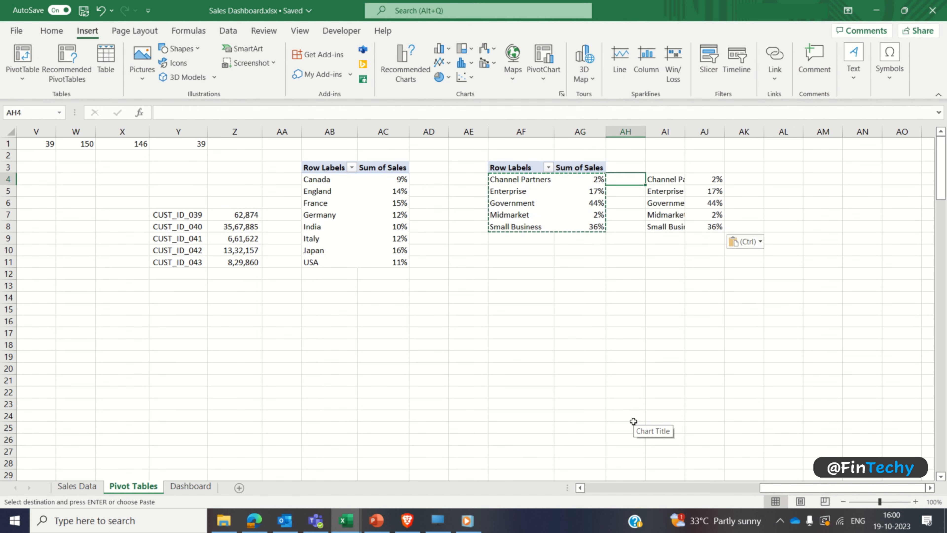
{"action": "key", "text": "Right"}
{"action": "key", "text": "ctrl+space"}
{"action": "key", "text": "alt+h"}
{"action": "key", "text": "o"}
{"action": "key", "text": "i"}
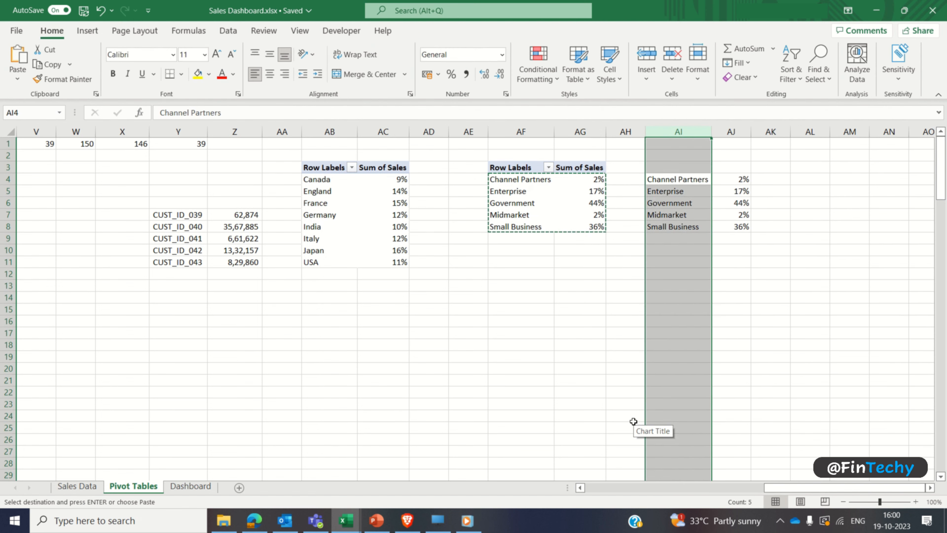
Step: Enter the headers Segment in AI3 and Sales (%) in AJ3 above the copied data and make them bold
{"action": "left_click", "coordinate": [676, 181]}
{"action": "key", "text": "Up"}
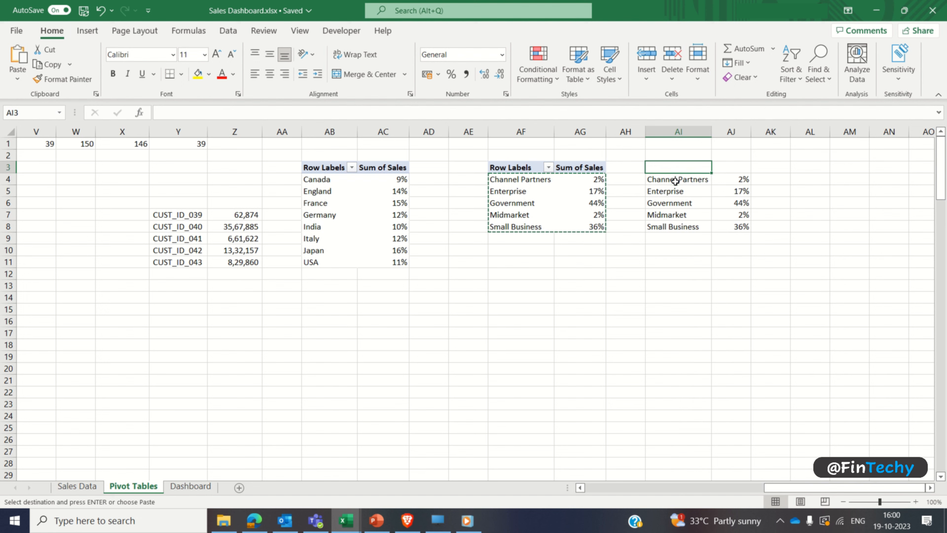
{"action": "type", "text": "Segment"}
{"action": "key", "text": "Tab"}
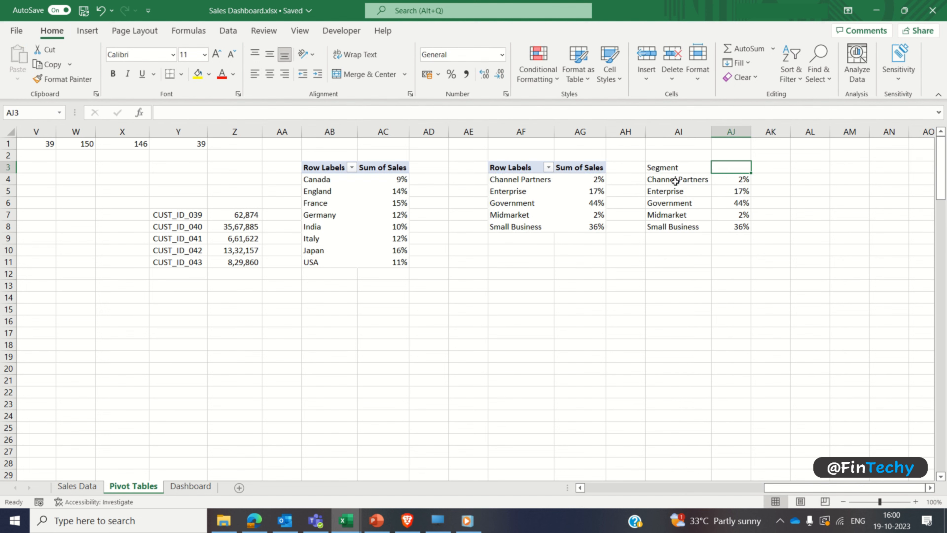
{"action": "type", "text": "Sales (%)"}
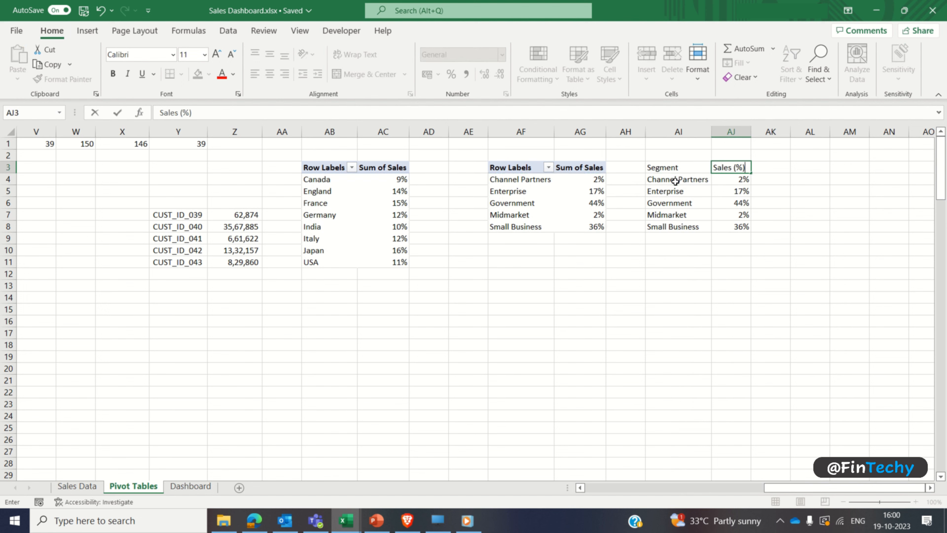
{"action": "key", "text": "Return"}
{"action": "key", "text": "Up"}
{"action": "key", "text": "shift+Right"}
{"action": "key", "text": "ctrl+b"}
Step: Insert a treemap chart from the segment data in AI3:AJ8 and move it below the segment tables
{"action": "key", "text": "shift+Down"}
{"action": "key", "text": "shift+Down"}
{"action": "key", "text": "shift+Down"}
{"action": "key", "text": "shift+Down"}
{"action": "key", "text": "shift+Down"}
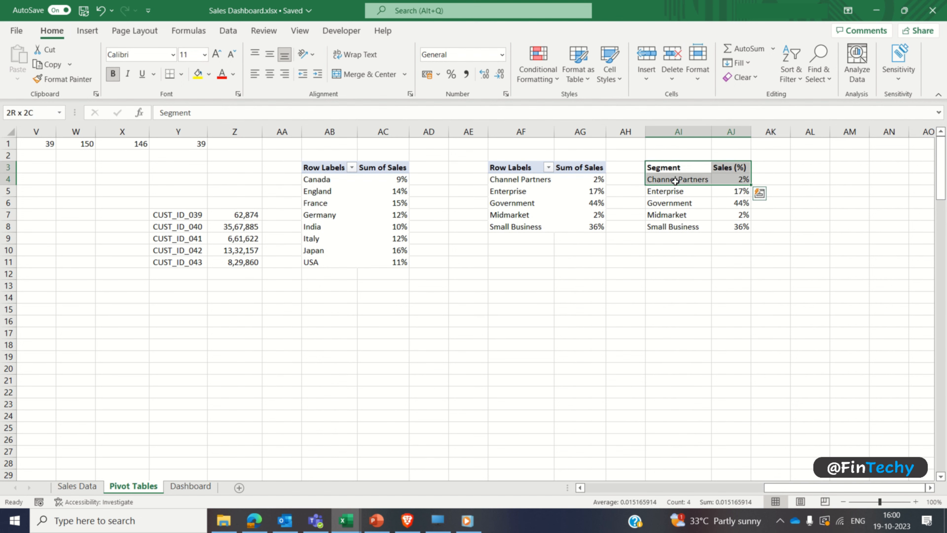
{"action": "left_click", "coordinate": [87, 31]}
{"action": "left_click", "coordinate": [558, 96]}
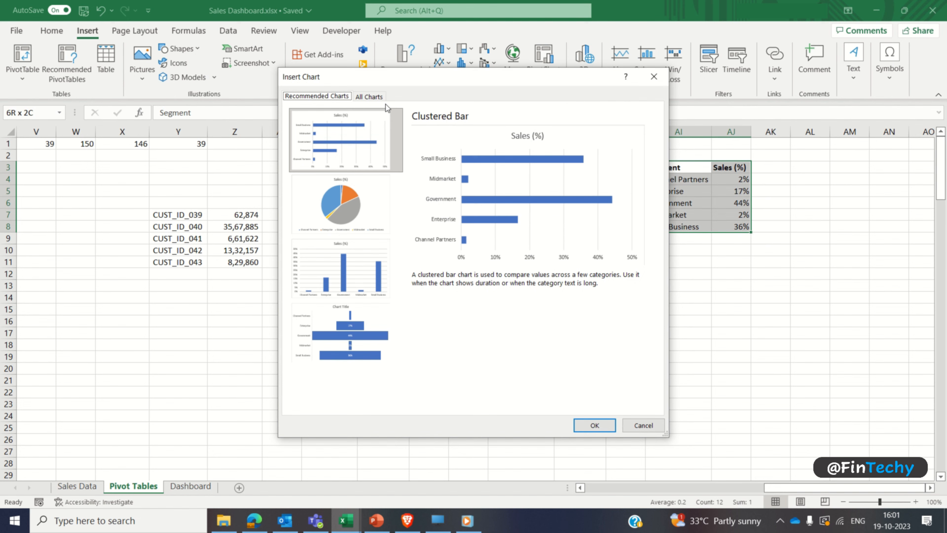
{"action": "left_click", "coordinate": [373, 98]}
{"action": "left_click", "coordinate": [322, 280]}
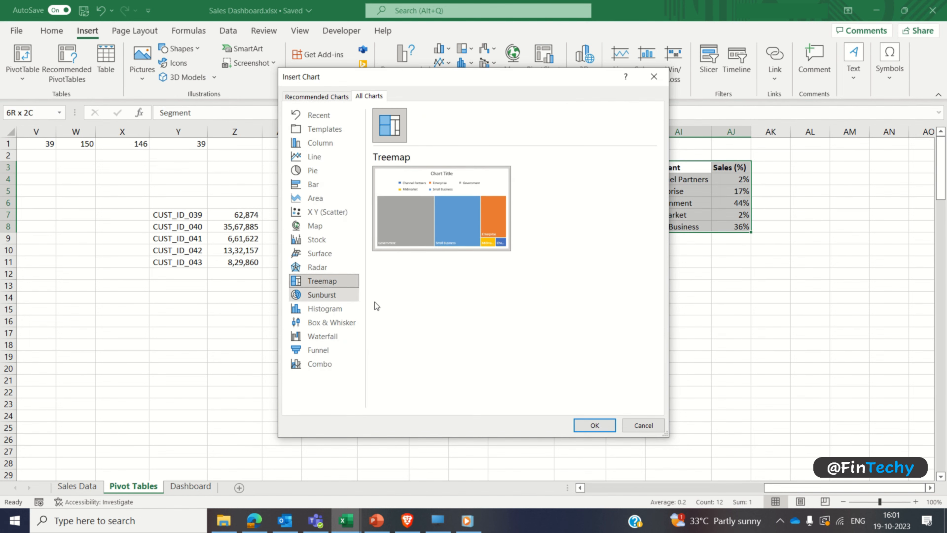
{"action": "left_click", "coordinate": [594, 425]}
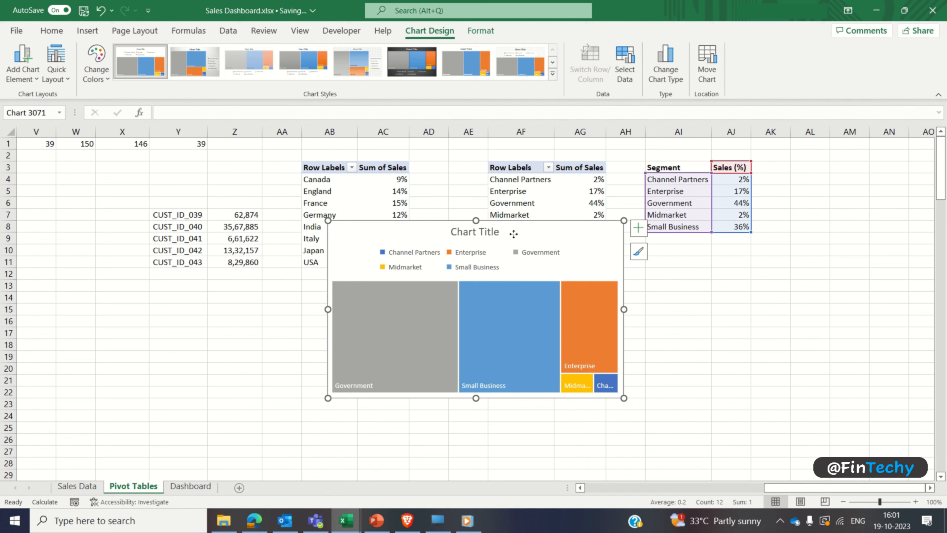
{"action": "left_click_drag", "start_coordinate": [518, 230], "coordinate": [667, 266]}
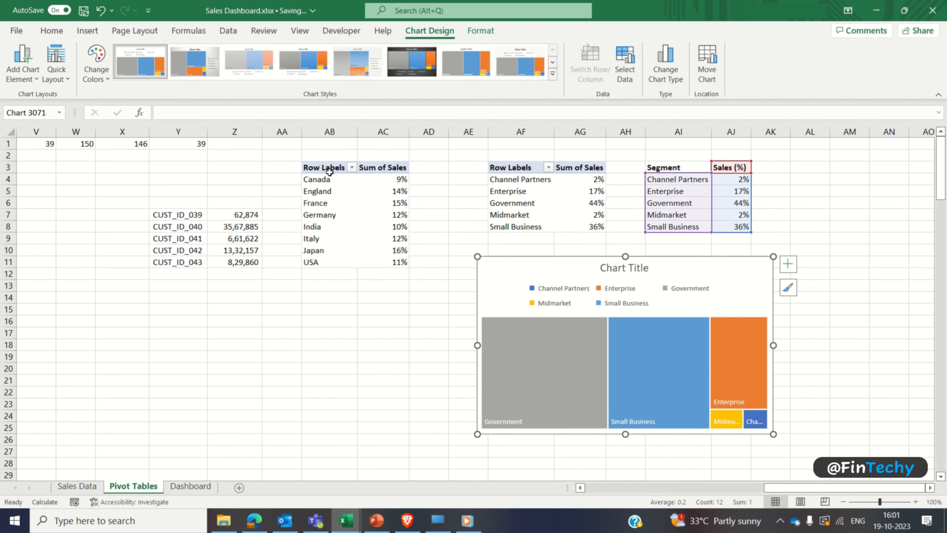
Step: Apply the chart style with gradient tiles and a light grey background to the treemap and remove its legend
{"action": "left_click", "coordinate": [347, 68]}
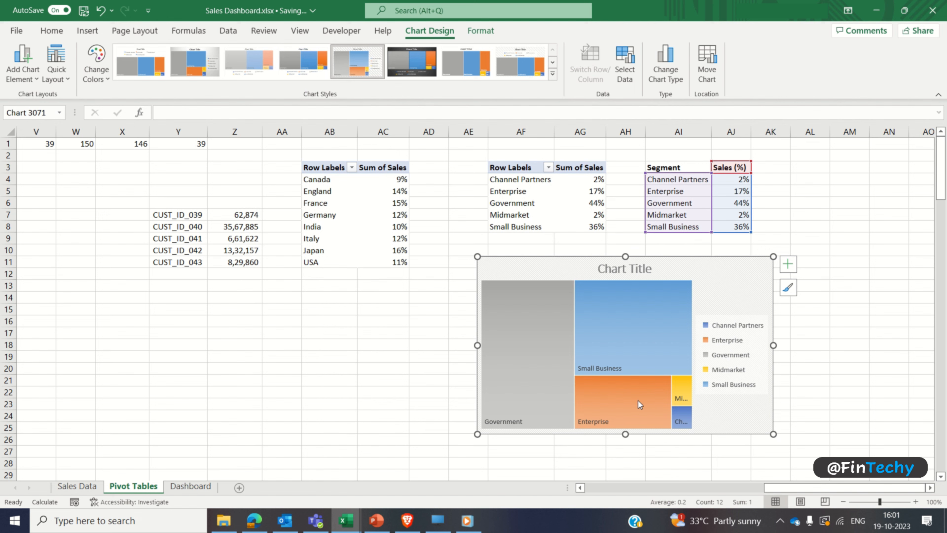
{"action": "left_click", "coordinate": [930, 488]}
{"action": "left_click", "coordinate": [930, 488]}
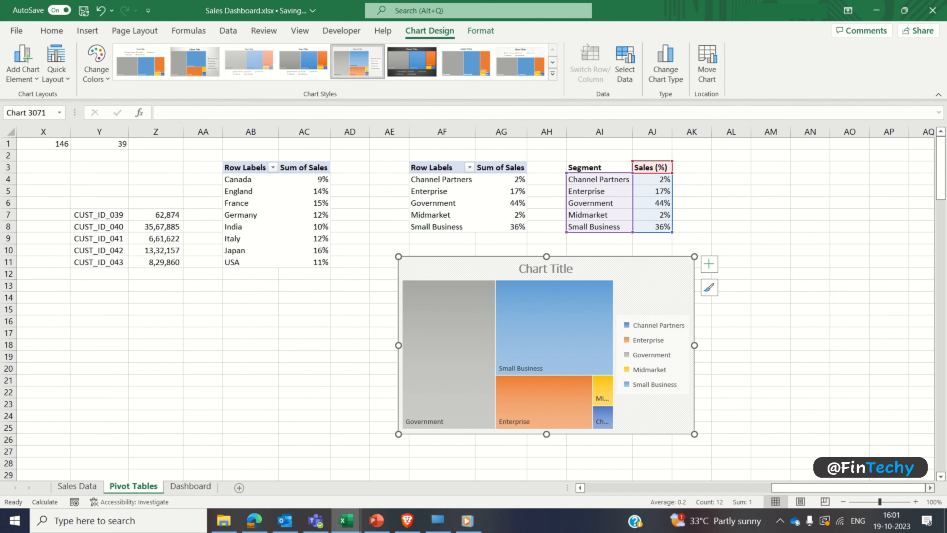
{"action": "left_click", "coordinate": [709, 265]}
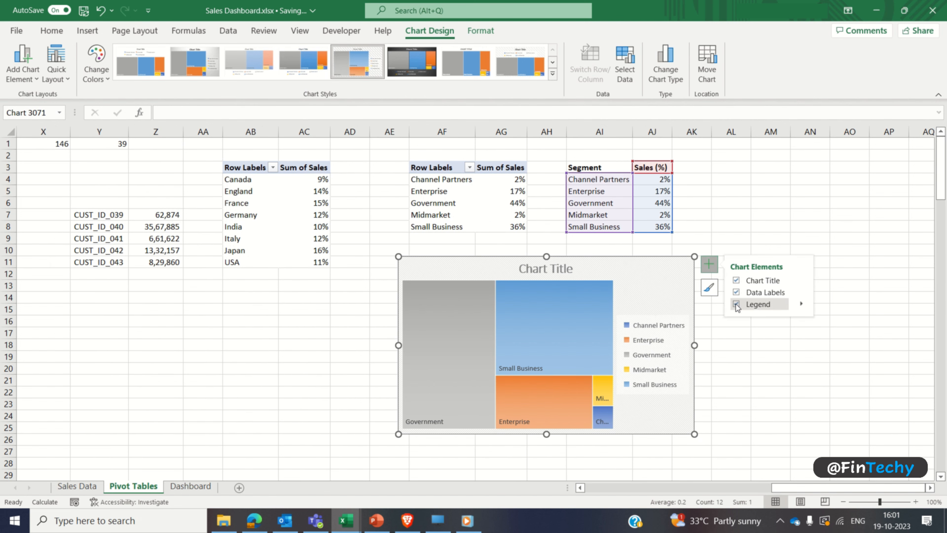
{"action": "left_click", "coordinate": [736, 304]}
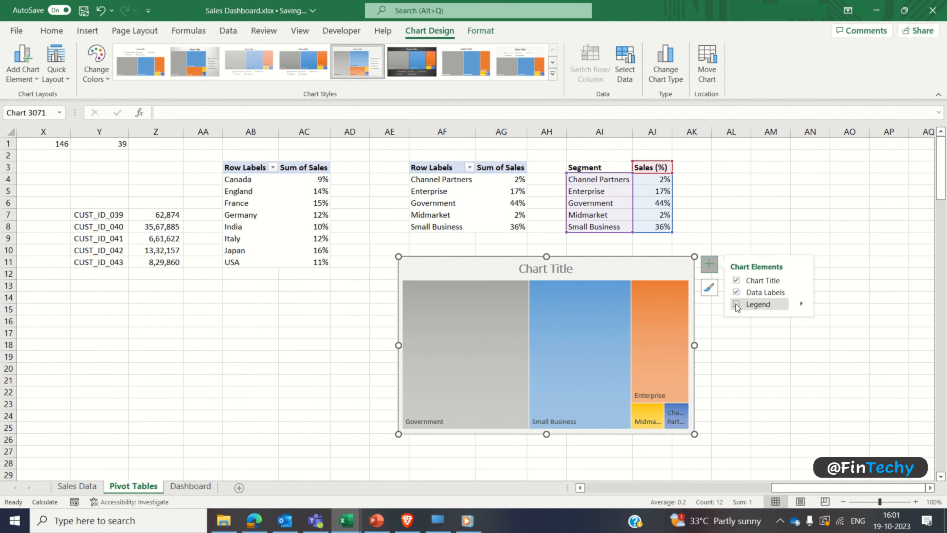
Step: Add values to the treemap's data labels alongside the category names, separated by a new line
{"action": "left_click", "coordinate": [802, 291]}
{"action": "left_click", "coordinate": [828, 328]}
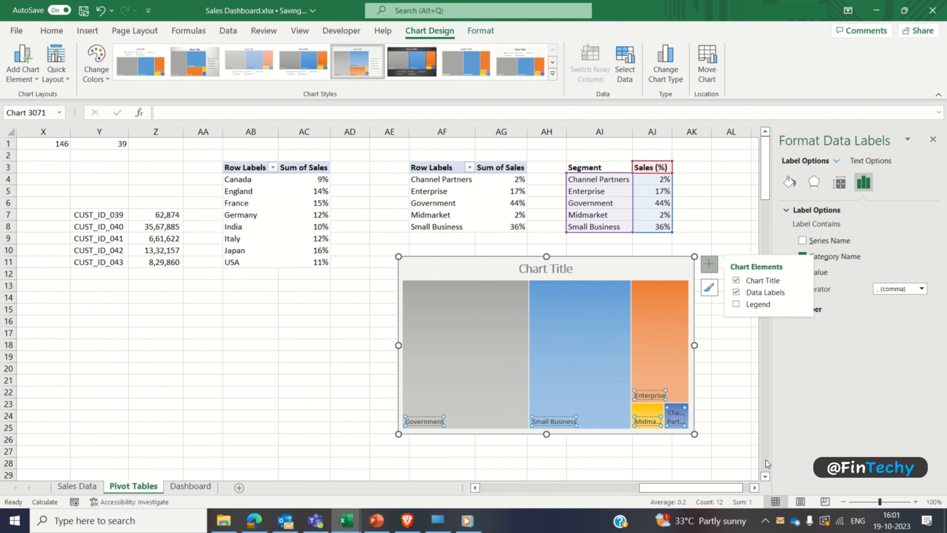
{"action": "left_click", "coordinate": [754, 487]}
{"action": "left_click", "coordinate": [755, 487]}
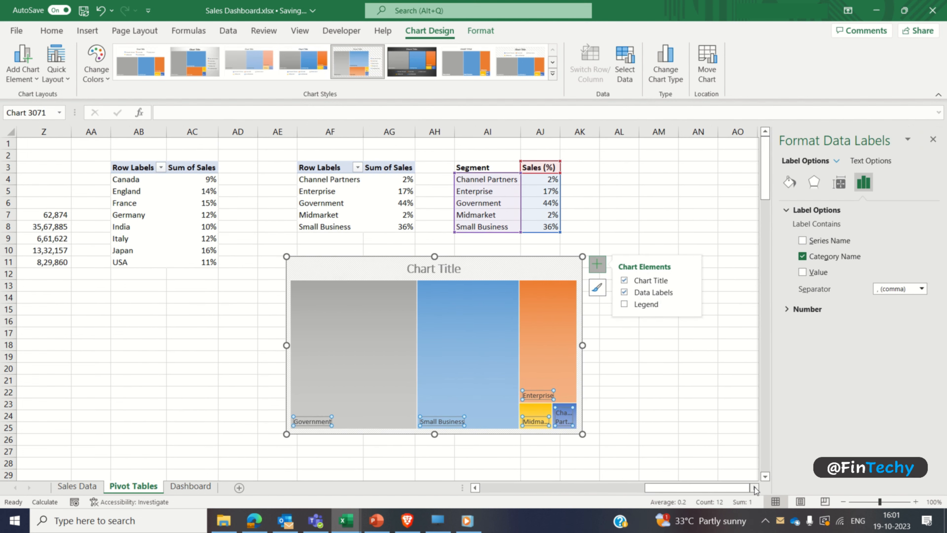
{"action": "left_click", "coordinate": [803, 273]}
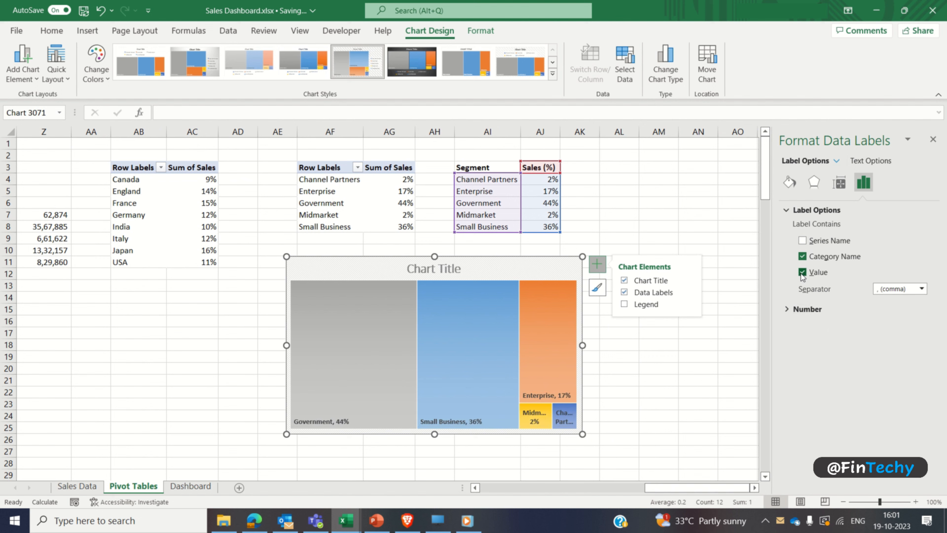
{"action": "left_click", "coordinate": [921, 288]}
{"action": "left_click", "coordinate": [909, 336]}
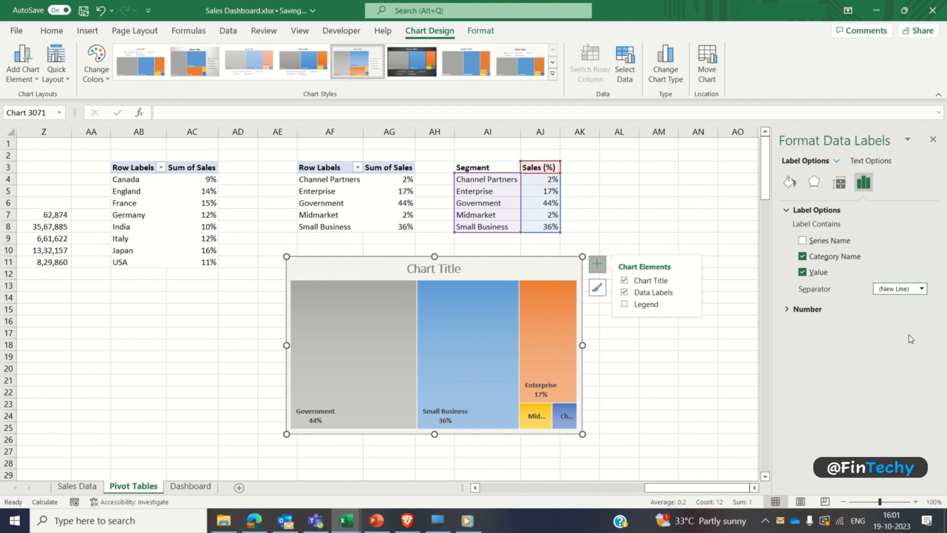
Step: Change the treemap's title to "Sales breakup % by Segment"
{"action": "left_click", "coordinate": [449, 269]}
{"action": "double_click", "coordinate": [449, 269]}
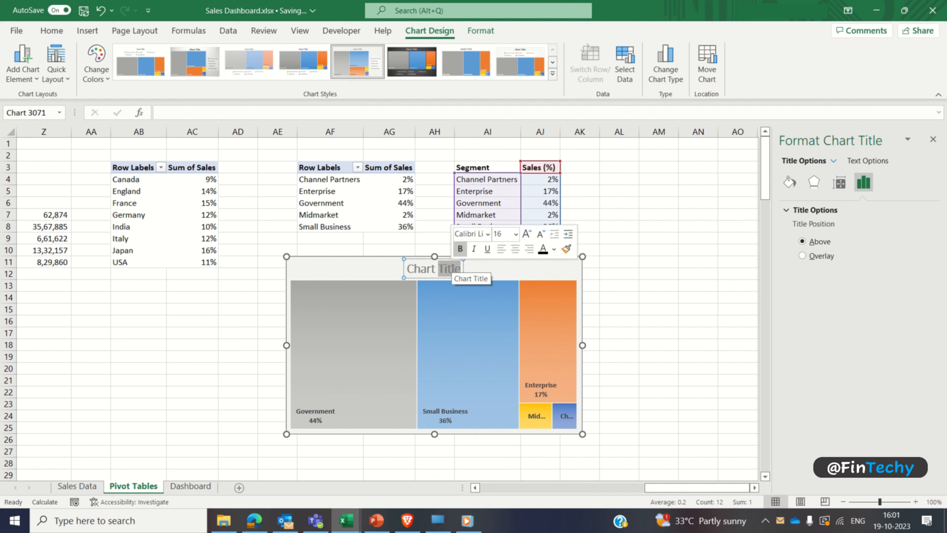
{"action": "key", "text": "ctrl+a"}
{"action": "type", "text": "Sales brea"}
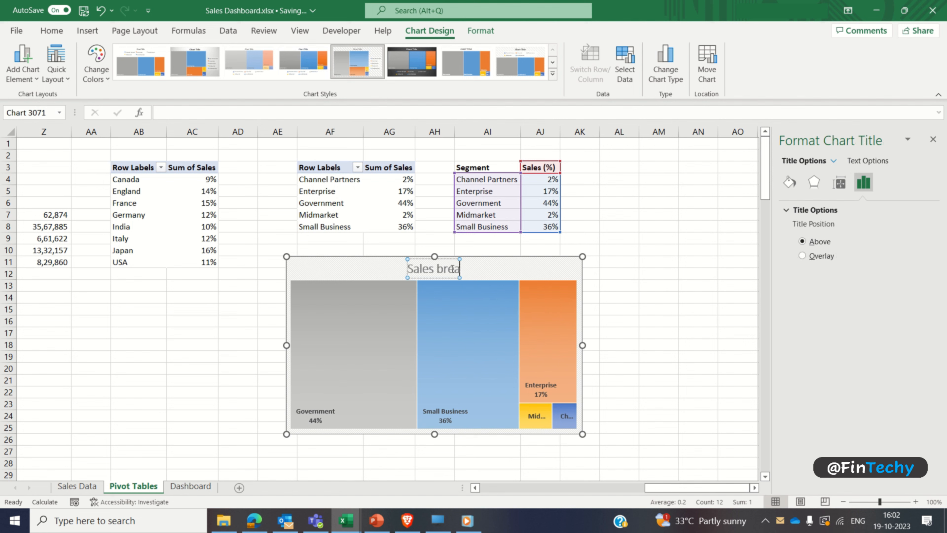
{"action": "type", "text": "kup % by"}
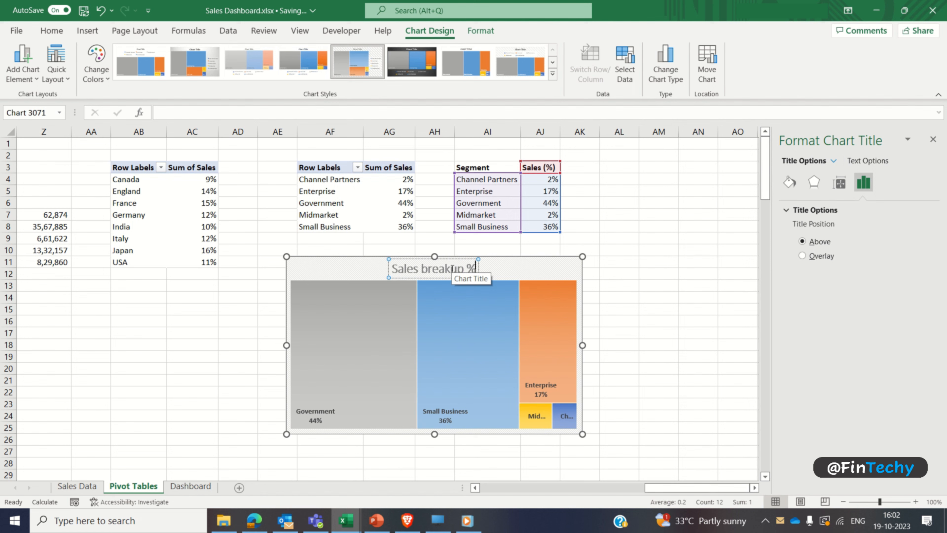
{"action": "type", "text": "gment"}
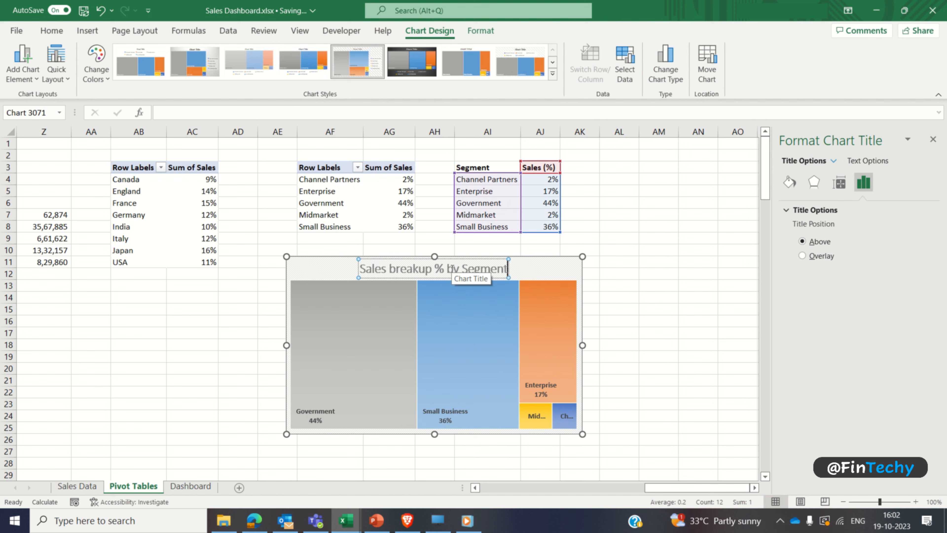
Step: Format the treemap title in Comic Sans MS, size 10, with black text
{"action": "key", "text": "ctrl+a"}
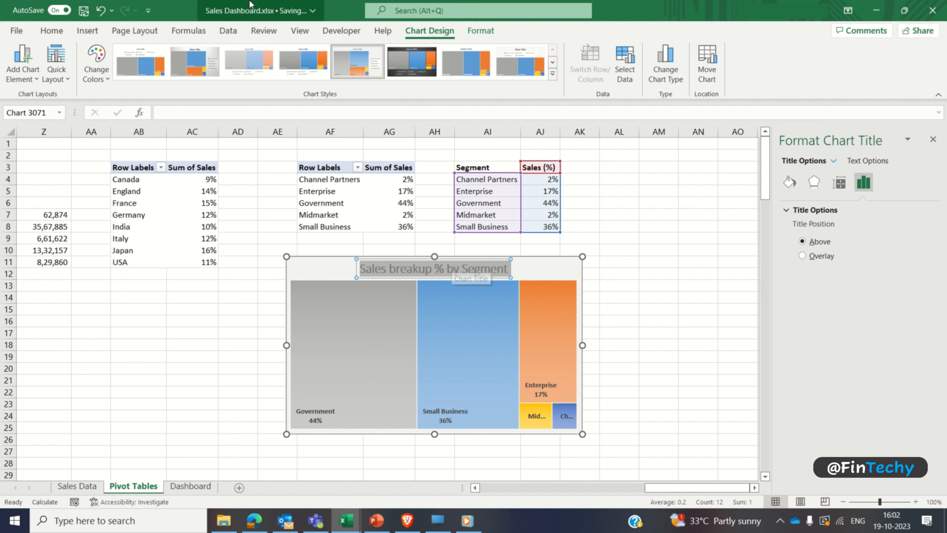
{"action": "left_click", "coordinate": [52, 32]}
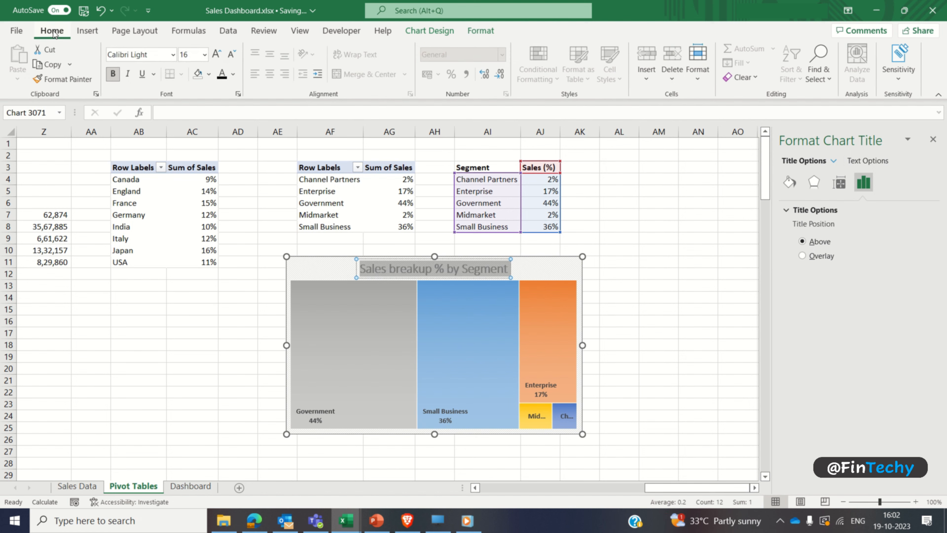
{"action": "left_click", "coordinate": [174, 56]}
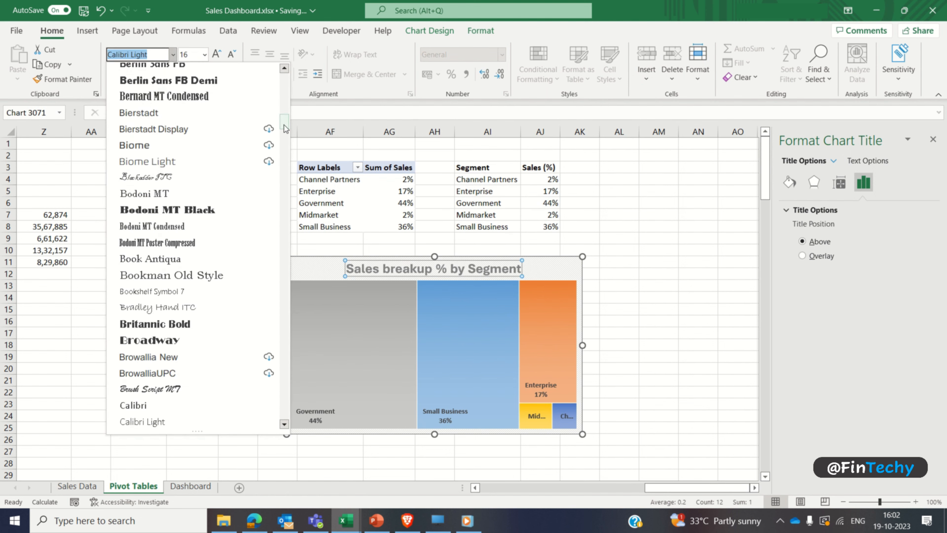
{"action": "scroll", "coordinate": [224, 92], "scroll_direction": "up", "scroll_amount": 15}
{"action": "left_click", "coordinate": [209, 141]}
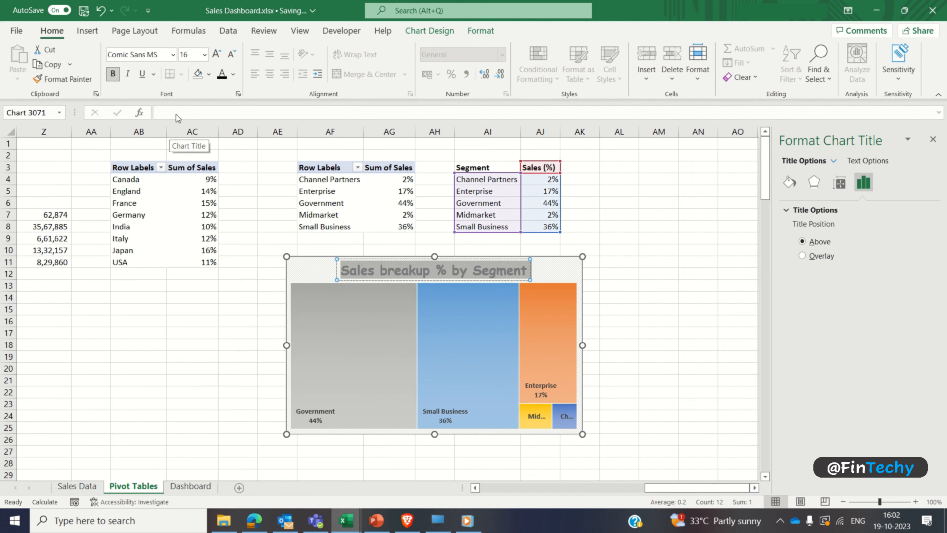
{"action": "left_click", "coordinate": [195, 56]}
{"action": "type", "text": "10"}
{"action": "key", "text": "Return"}
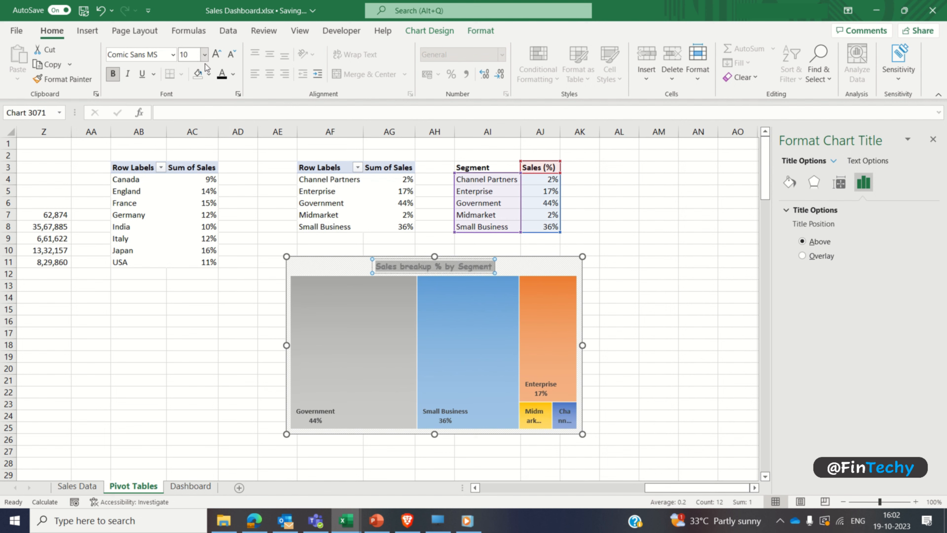
{"action": "left_click", "coordinate": [221, 74]}
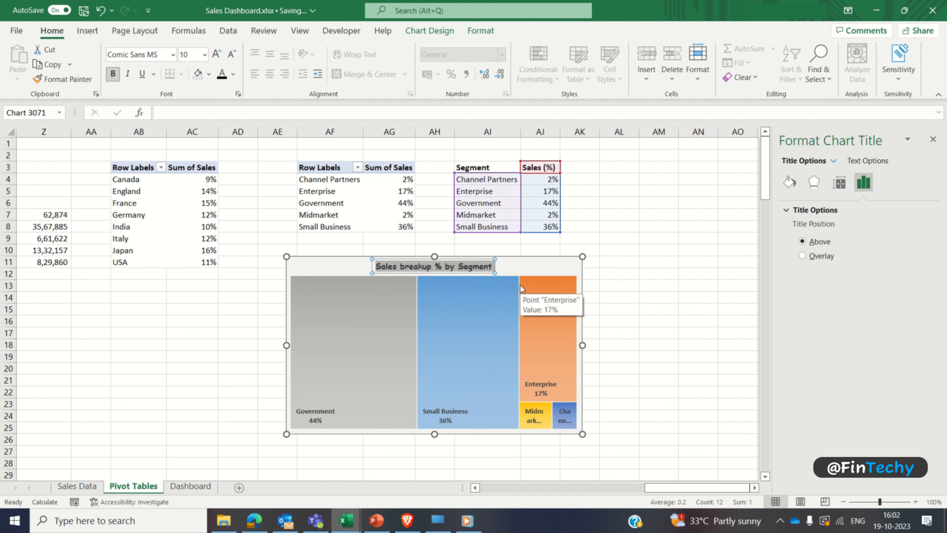
{"action": "left_click", "coordinate": [594, 307]}
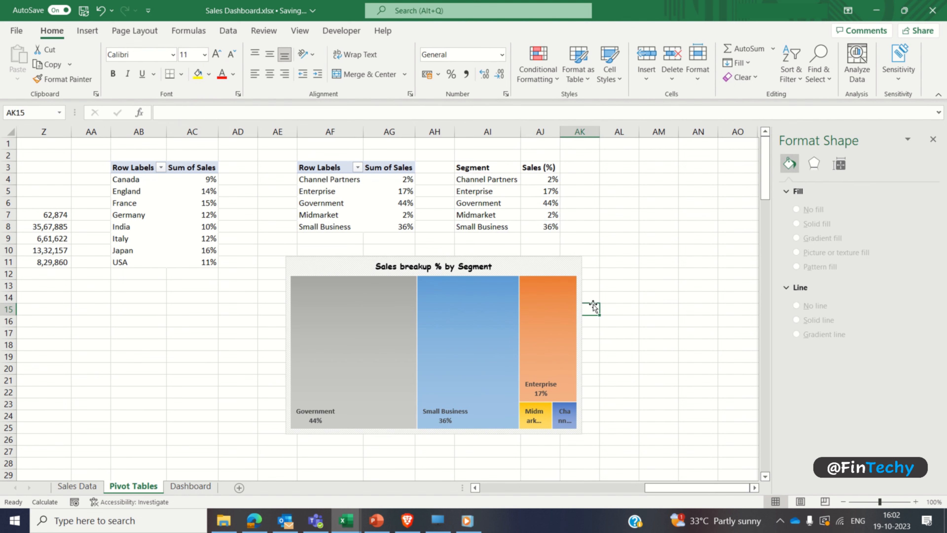
{"action": "left_click", "coordinate": [935, 139]}
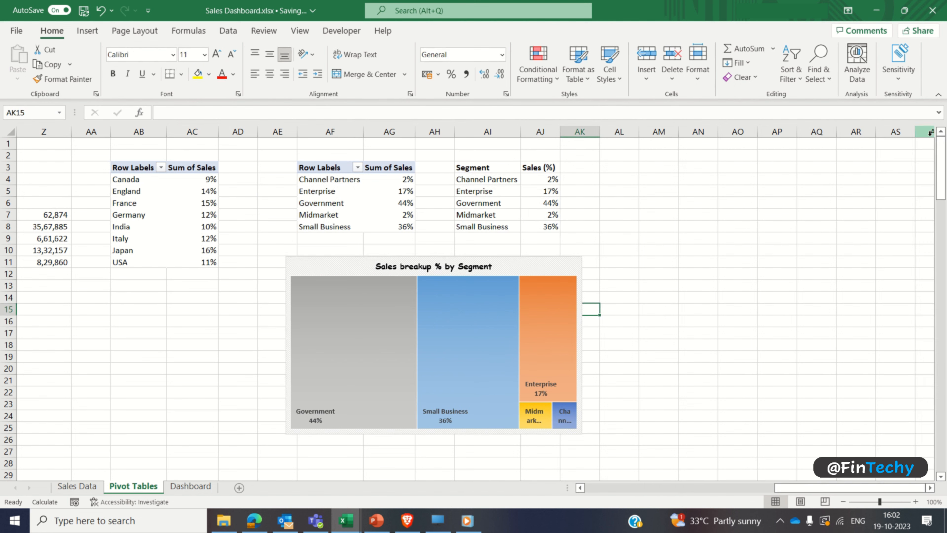
Step: Cut the treemap from the Pivot Tables sheet and paste it into the Dashboard sheet
{"action": "left_click", "coordinate": [558, 271]}
{"action": "key", "text": "ctrl+x"}
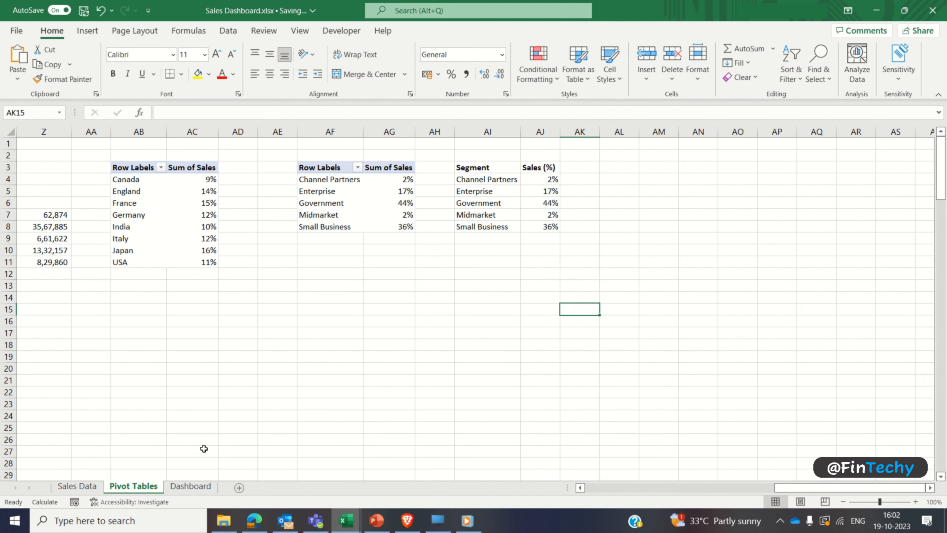
{"action": "left_click", "coordinate": [192, 486]}
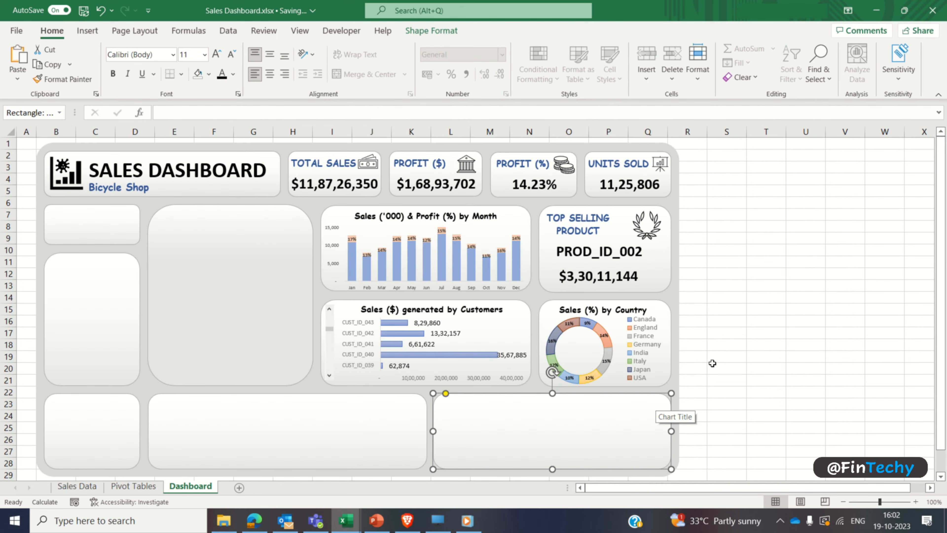
{"action": "key", "text": "ctrl+v"}
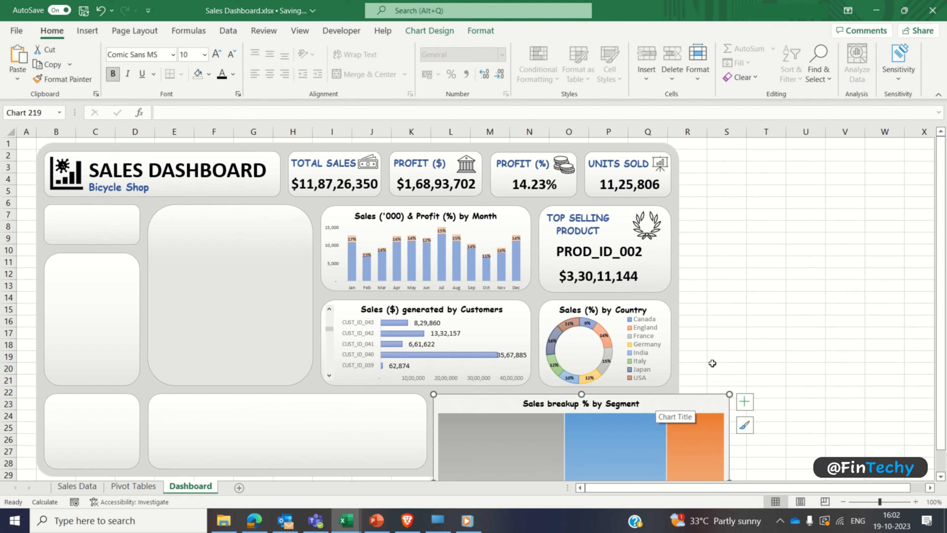
Step: Resize and position the treemap to fit the empty card below the country chart
{"action": "left_click", "coordinate": [941, 476]}
{"action": "left_click", "coordinate": [941, 477]}
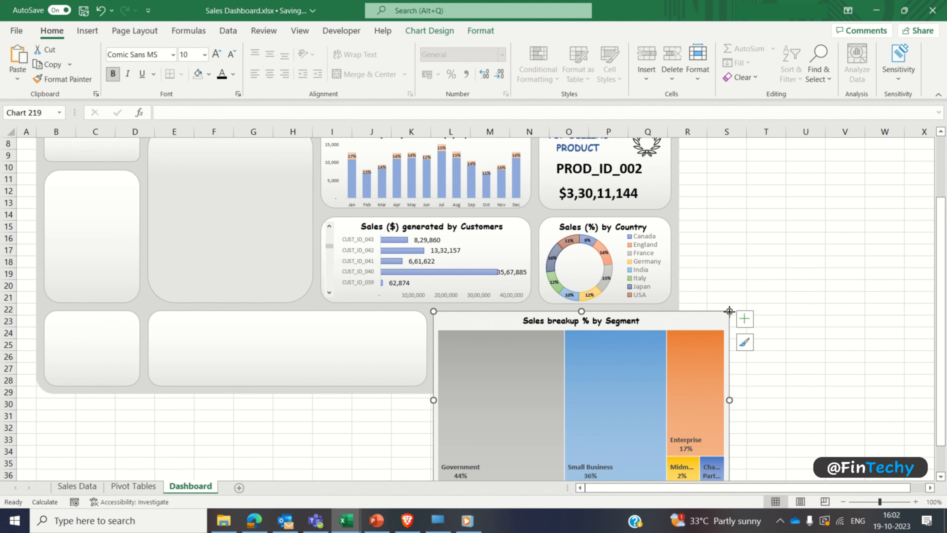
{"action": "left_click_drag", "start_coordinate": [730, 311], "coordinate": [625, 324]}
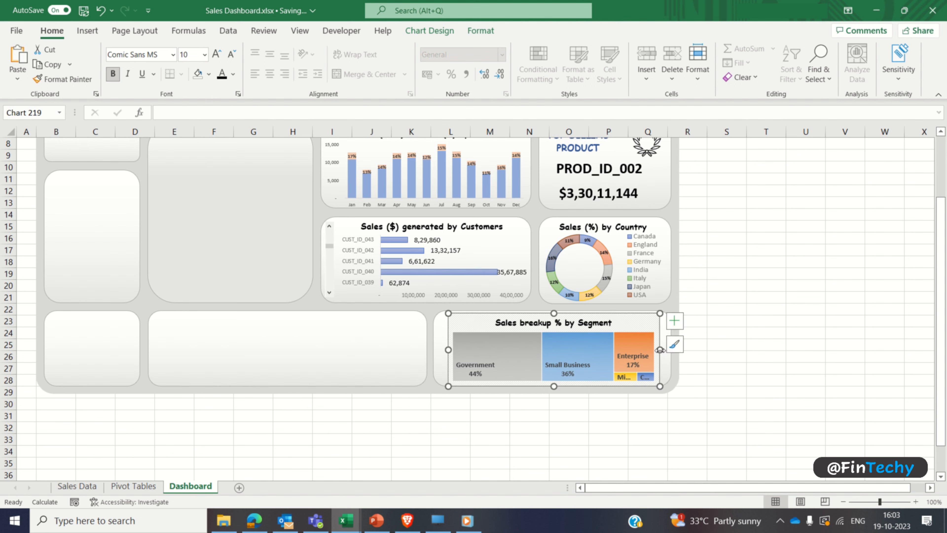
{"action": "left_click_drag", "start_coordinate": [660, 350], "coordinate": [674, 350]}
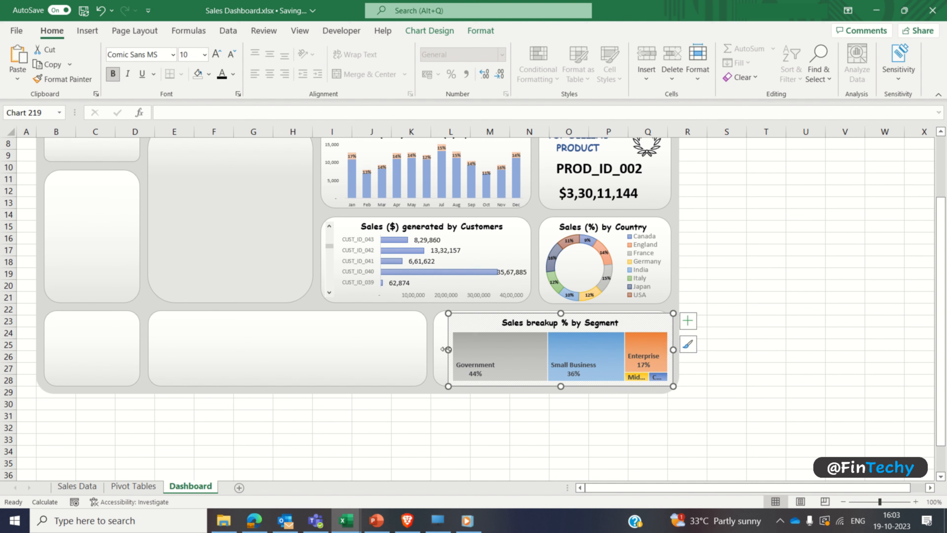
{"action": "left_click_drag", "start_coordinate": [448, 349], "coordinate": [432, 349]}
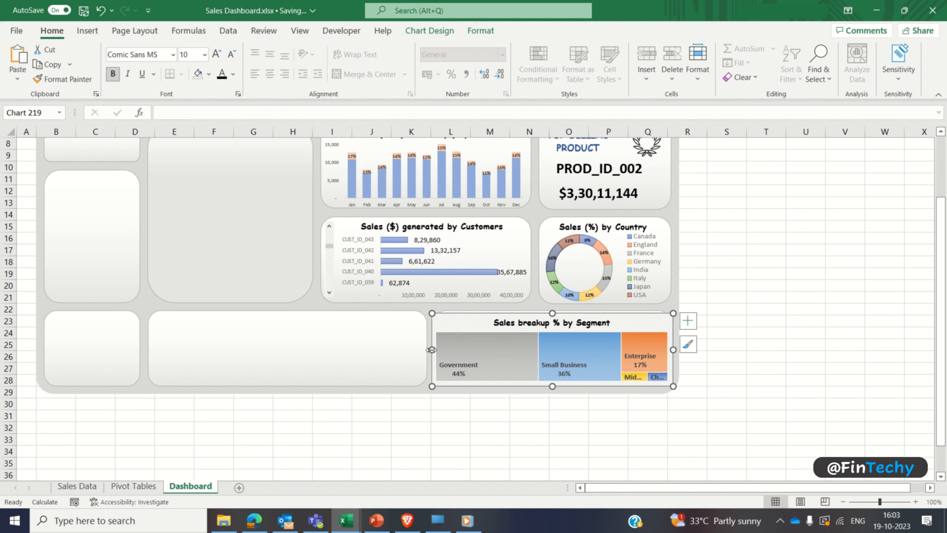
Step: Set the treemap's chart area to no fill and no border line
{"action": "right_click", "coordinate": [461, 324]}
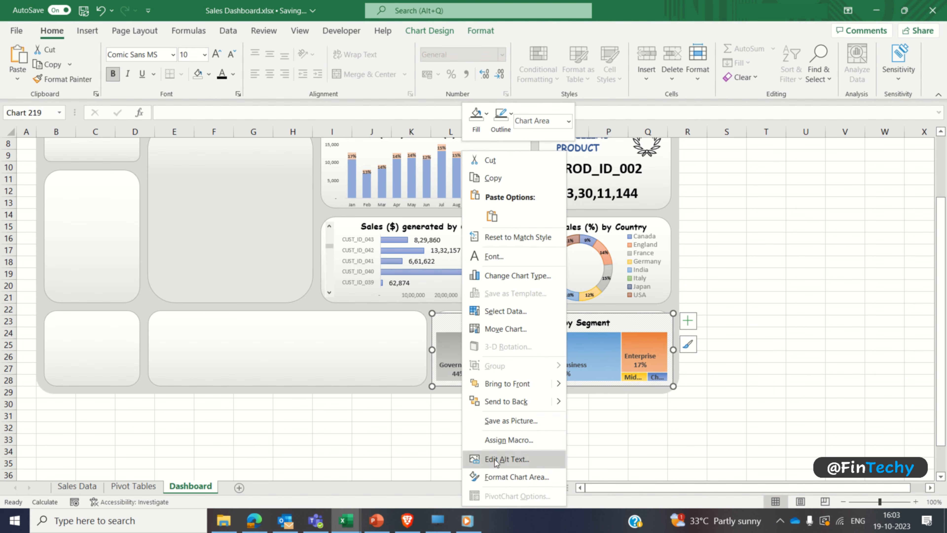
{"action": "left_click", "coordinate": [495, 475]}
{"action": "left_click", "coordinate": [802, 230]}
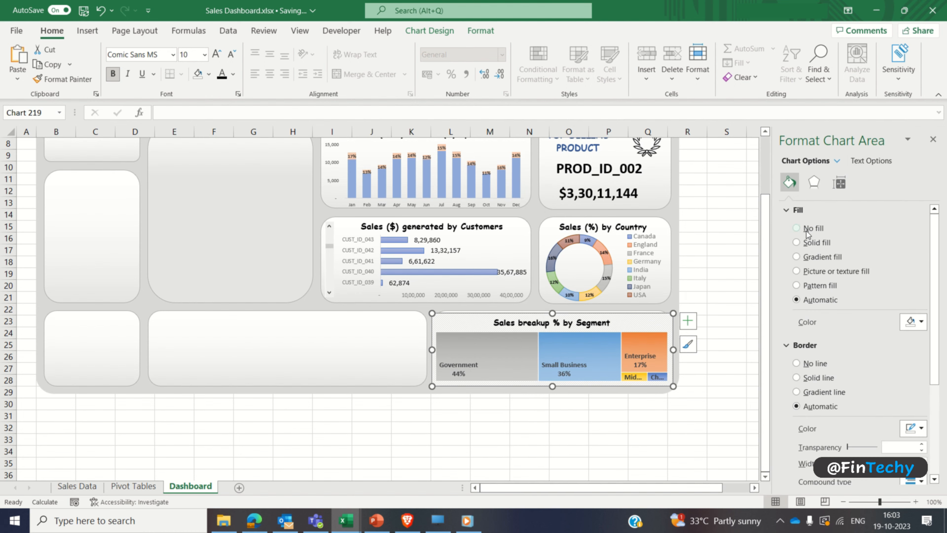
{"action": "left_click", "coordinate": [809, 340]}
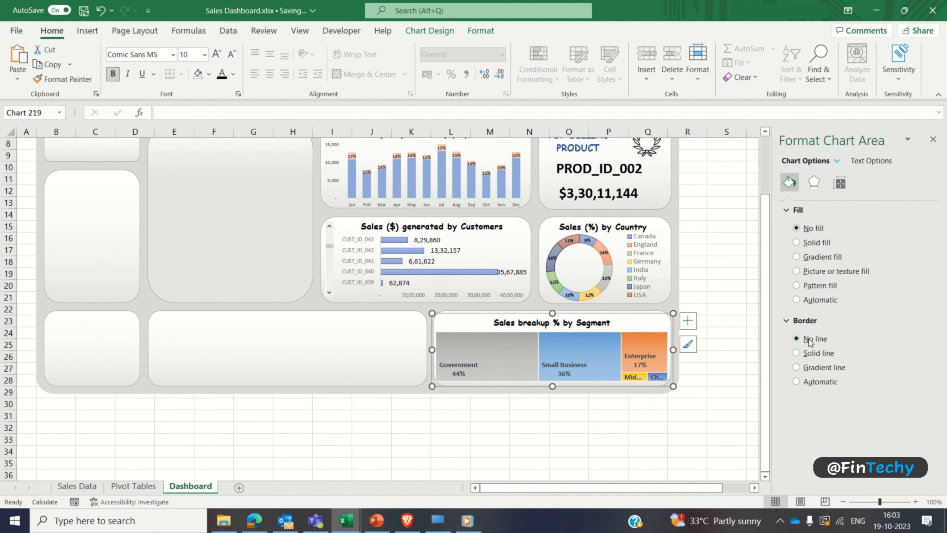
{"action": "left_click", "coordinate": [733, 317]}
{"action": "left_click", "coordinate": [935, 140]}
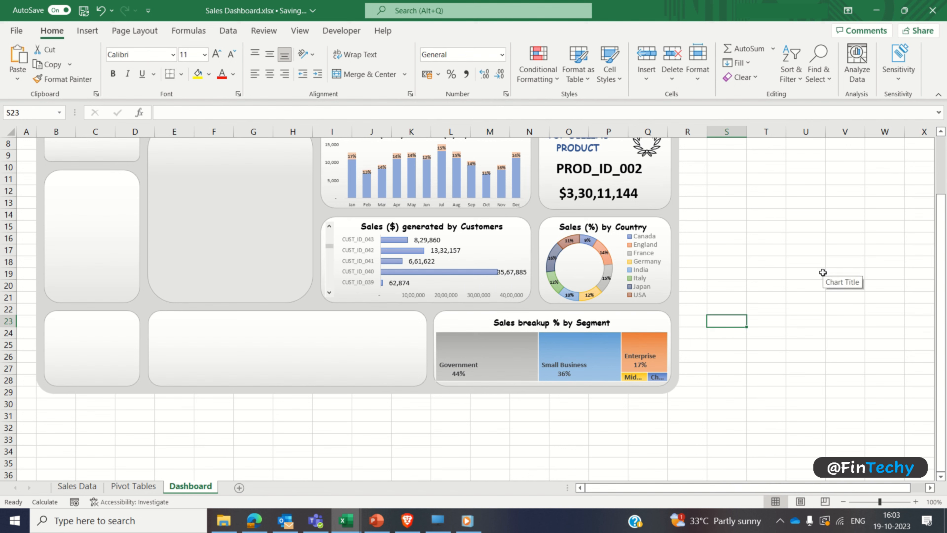
Step: Reduce the treemap's height slightly so it sits inside its card's lower edge
{"action": "left_click", "coordinate": [501, 345]}
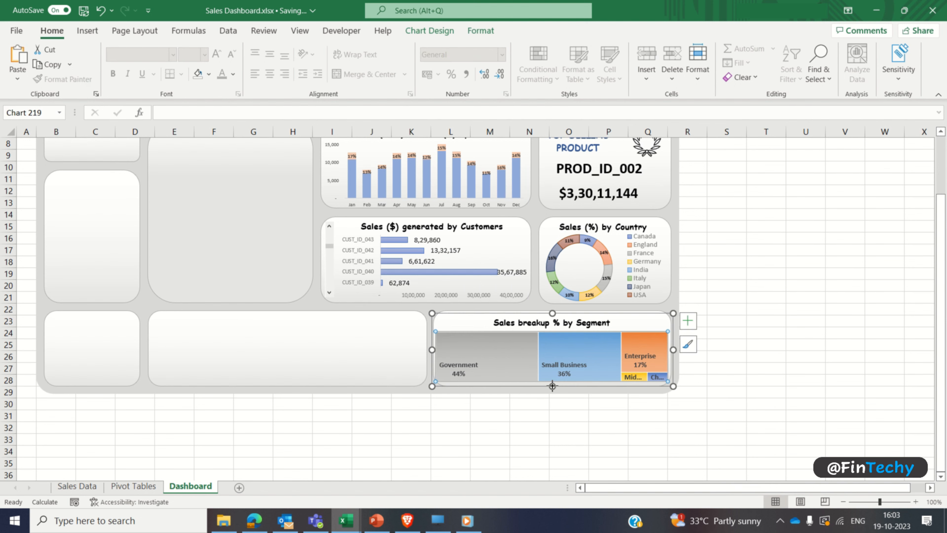
{"action": "left_click_drag", "start_coordinate": [552, 386], "coordinate": [552, 381]}
{"action": "left_click", "coordinate": [453, 404]}
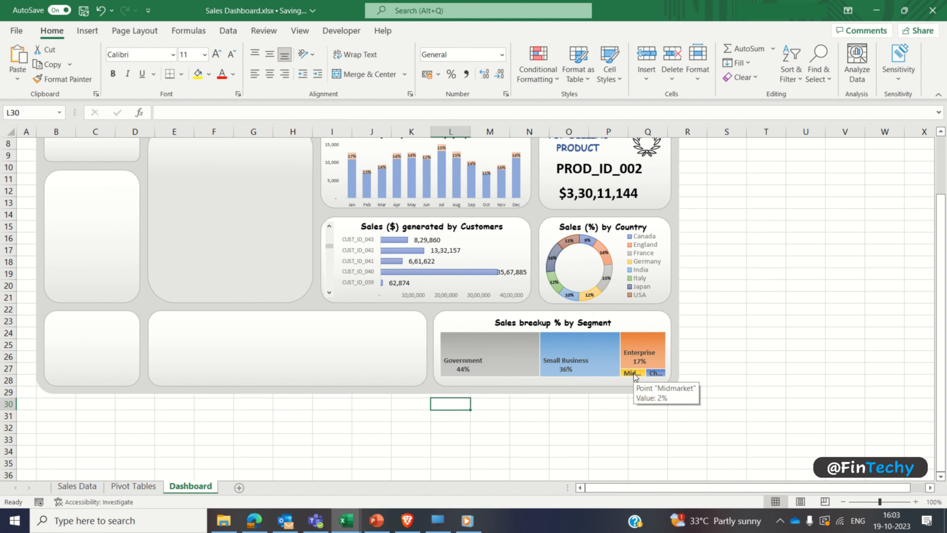
{"action": "mouse_move", "coordinate": [656, 373]}
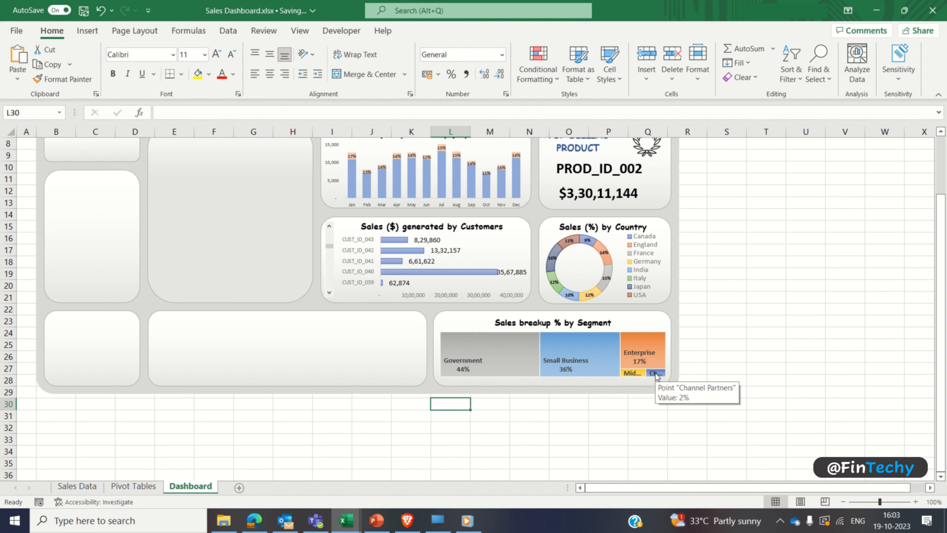
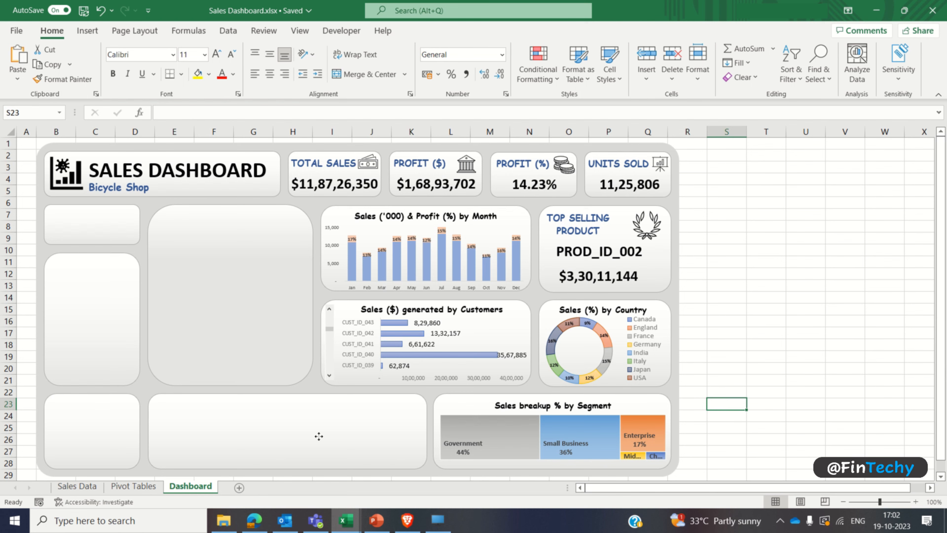
Step: Insert a PivotTable at cell AM3 of the Pivot Tables sheet, using the entire Sales Data table as its source
{"action": "left_click", "coordinate": [319, 438]}
{"action": "left_click", "coordinate": [133, 485]}
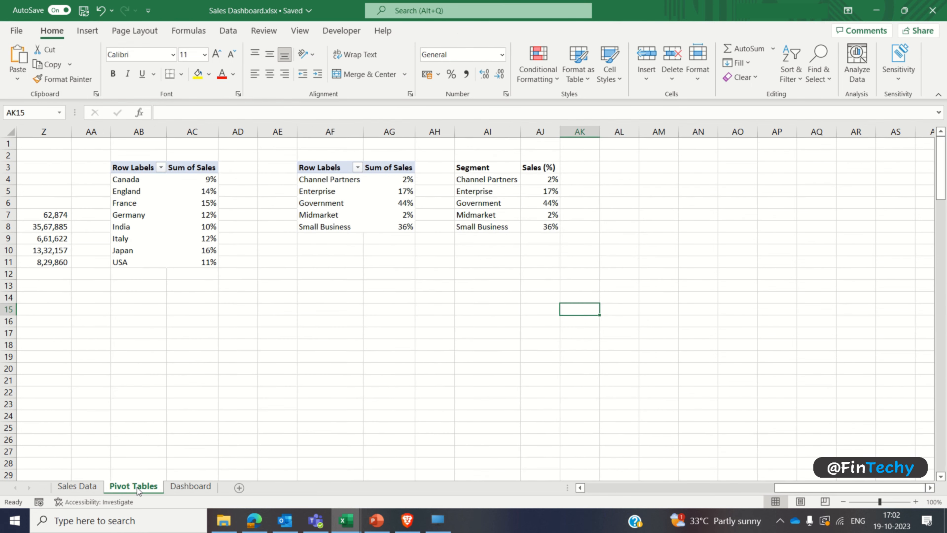
{"action": "left_click", "coordinate": [618, 167]}
{"action": "key", "text": "Right"}
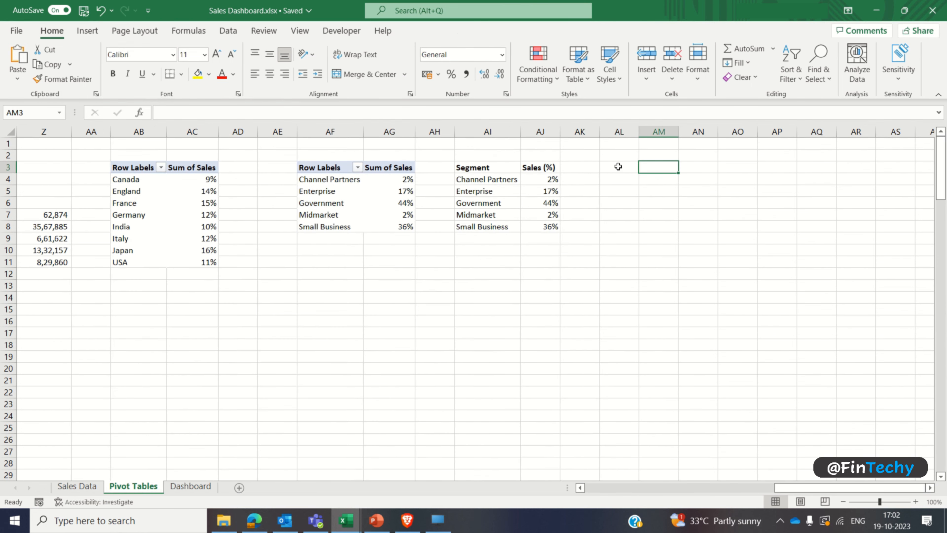
{"action": "left_click", "coordinate": [930, 488]}
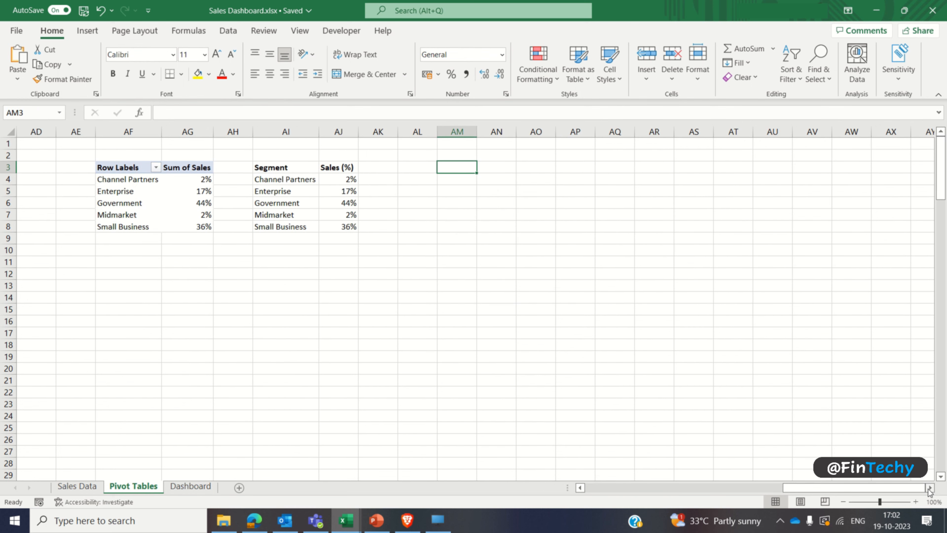
{"action": "left_click", "coordinate": [87, 30]}
{"action": "left_click", "coordinate": [22, 56]}
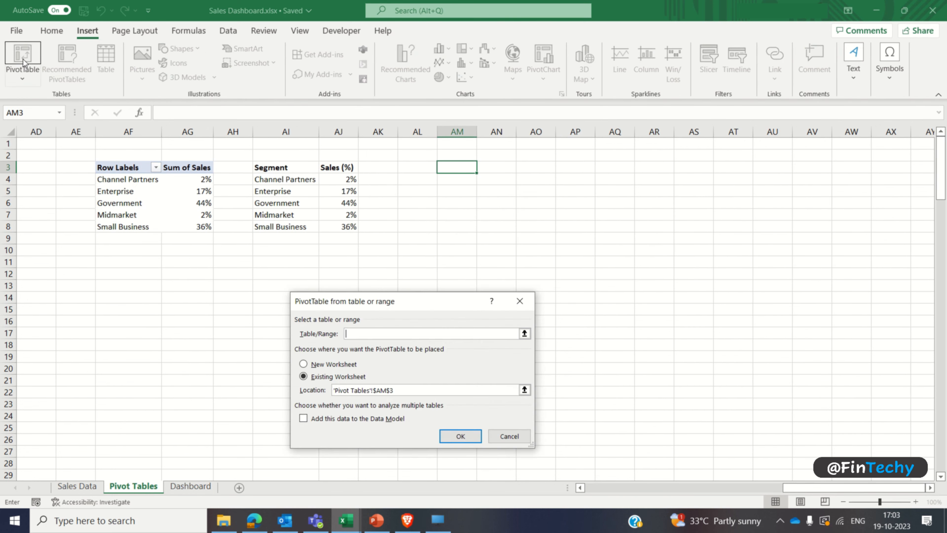
{"action": "left_click", "coordinate": [87, 487]}
{"action": "left_click", "coordinate": [46, 140]}
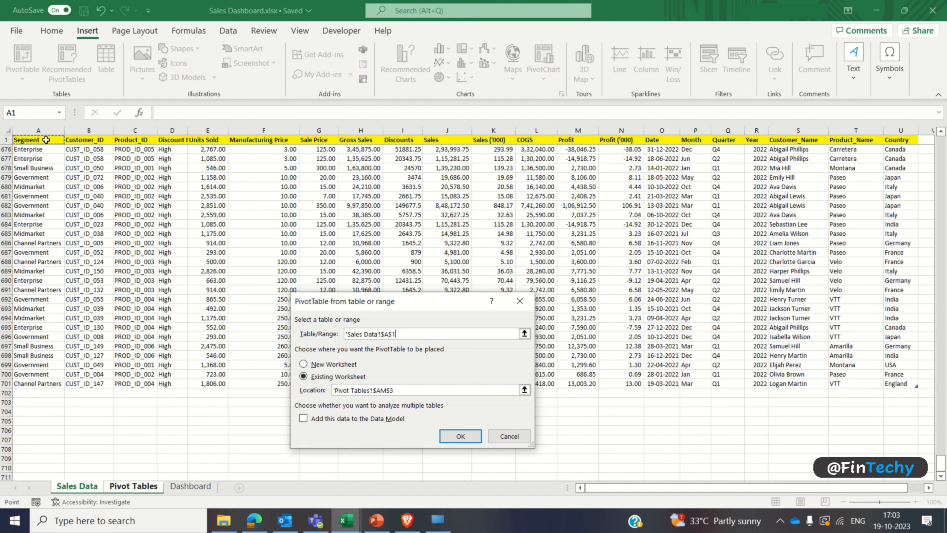
{"action": "key", "text": "ctrl+shift+Right"}
{"action": "key", "text": "ctrl+shift+Down"}
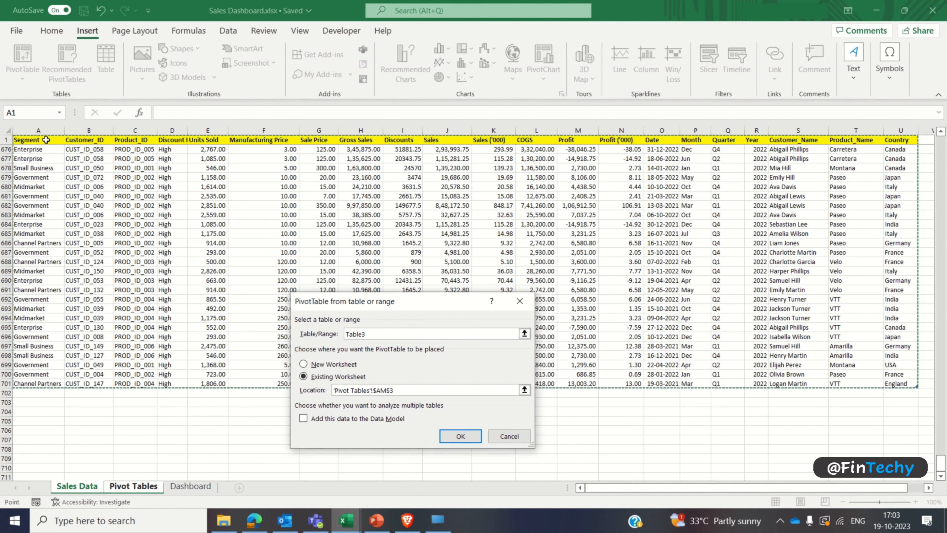
{"action": "left_click", "coordinate": [443, 433]}
Step: Sort the PivotTable field list A to Z, then set Year and Month as rows and Profit as the summed value
{"action": "left_click", "coordinate": [926, 161]}
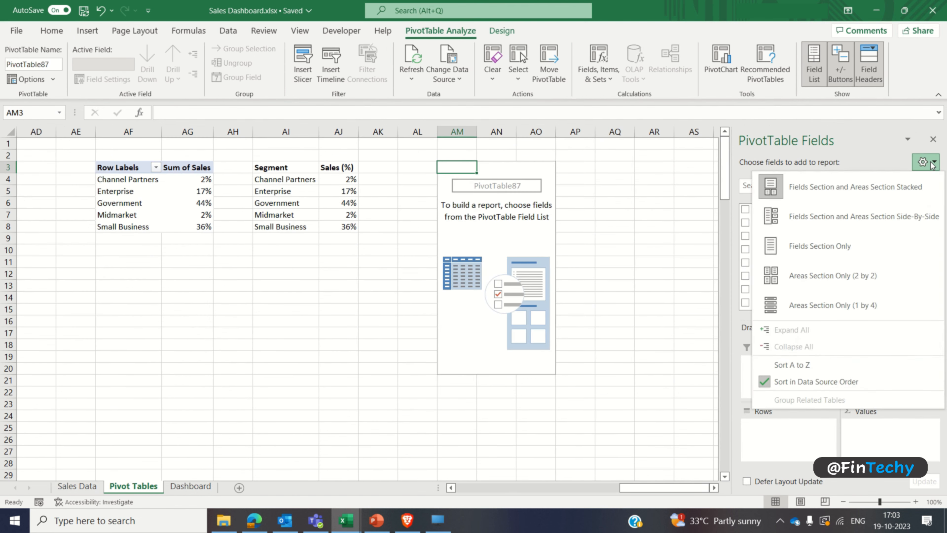
{"action": "left_click", "coordinate": [824, 367]}
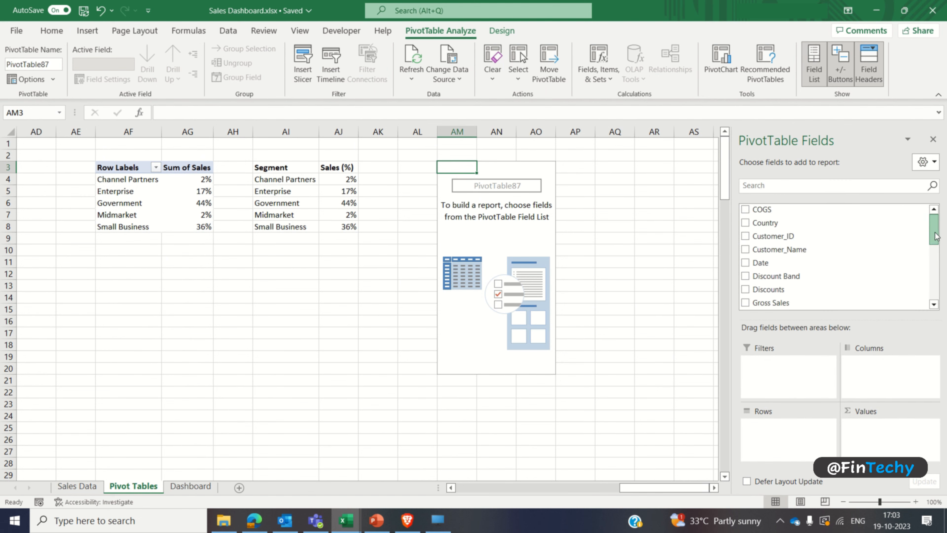
{"action": "scroll", "coordinate": [791, 300], "scroll_direction": "down", "scroll_amount": 5}
{"action": "left_click_drag", "start_coordinate": [760, 287], "coordinate": [770, 424]}
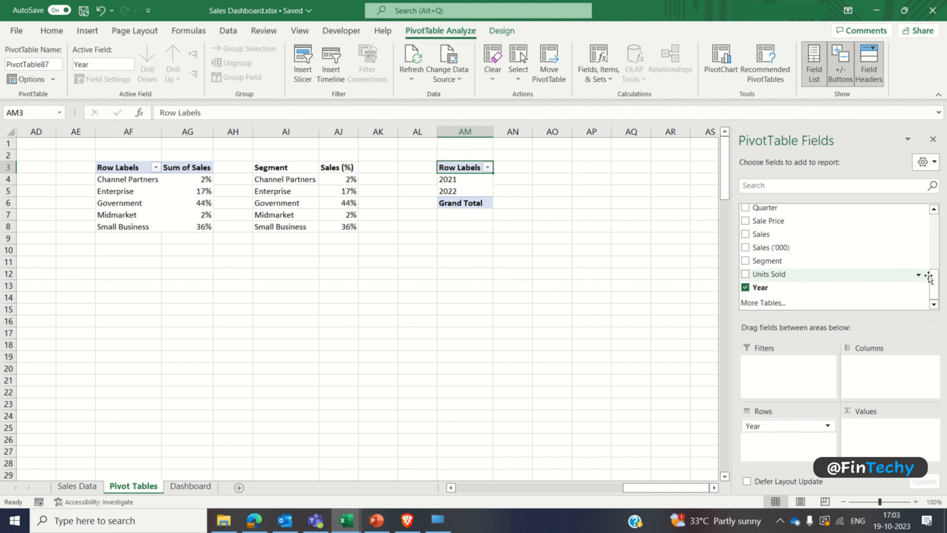
{"action": "left_click_drag", "start_coordinate": [934, 279], "coordinate": [936, 255]}
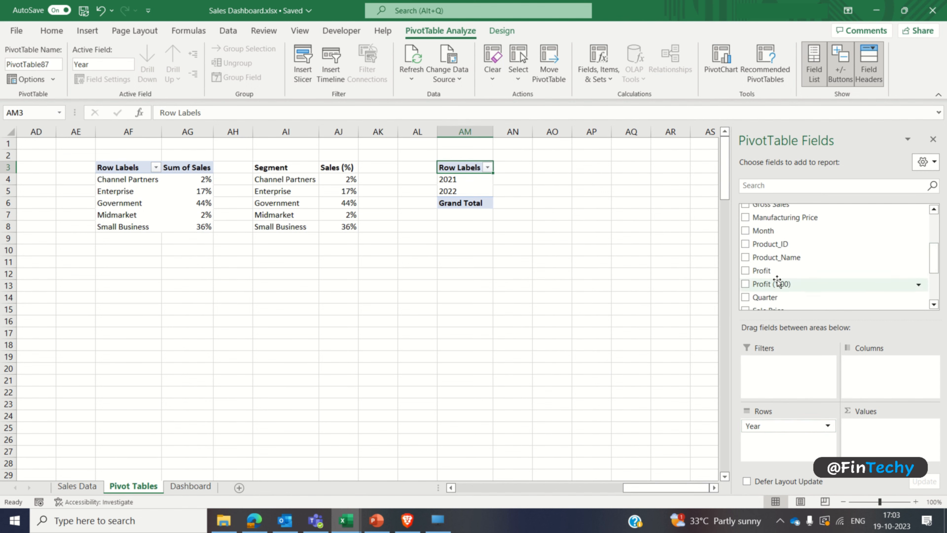
{"action": "left_click", "coordinate": [745, 271]}
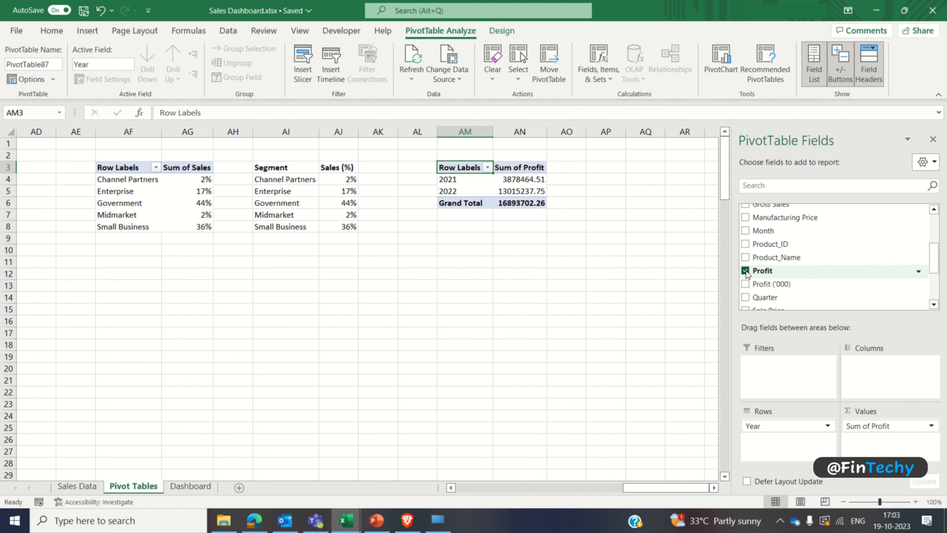
{"action": "left_click", "coordinate": [746, 230]}
{"action": "left_click", "coordinate": [933, 139]}
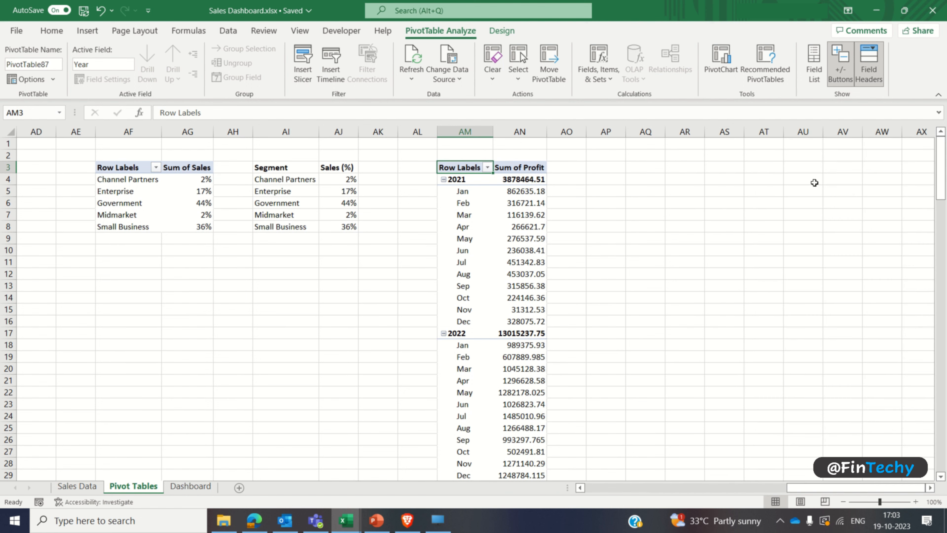
Step: Remove the Grand Total row from the new profit PivotTable
{"action": "left_click", "coordinate": [539, 202]}
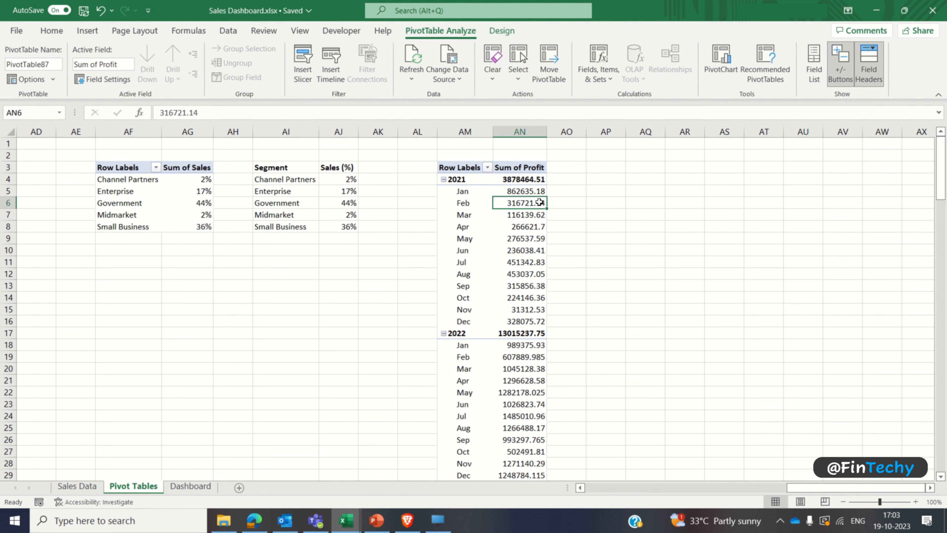
{"action": "key", "text": "ctrl+Down"}
{"action": "left_click", "coordinate": [468, 473]}
{"action": "right_click", "coordinate": [481, 476]}
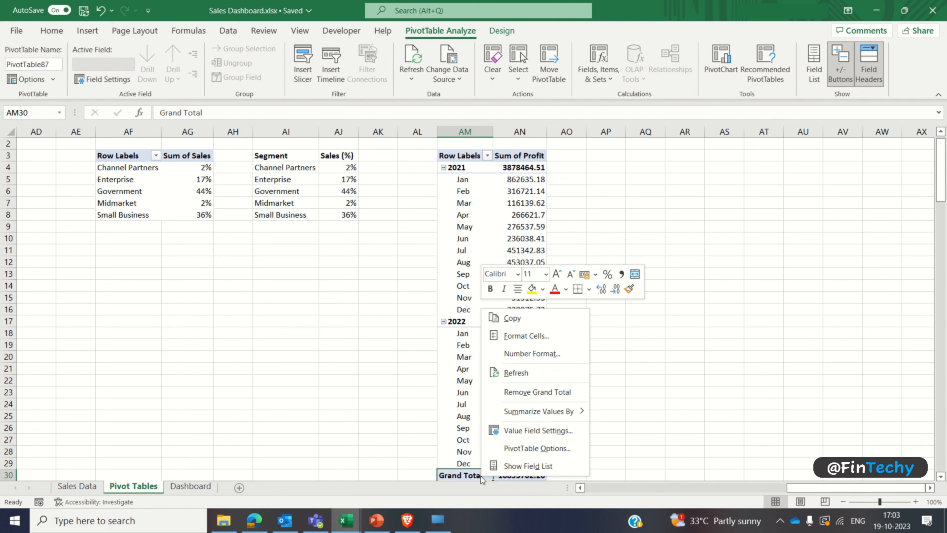
{"action": "left_click", "coordinate": [507, 392]}
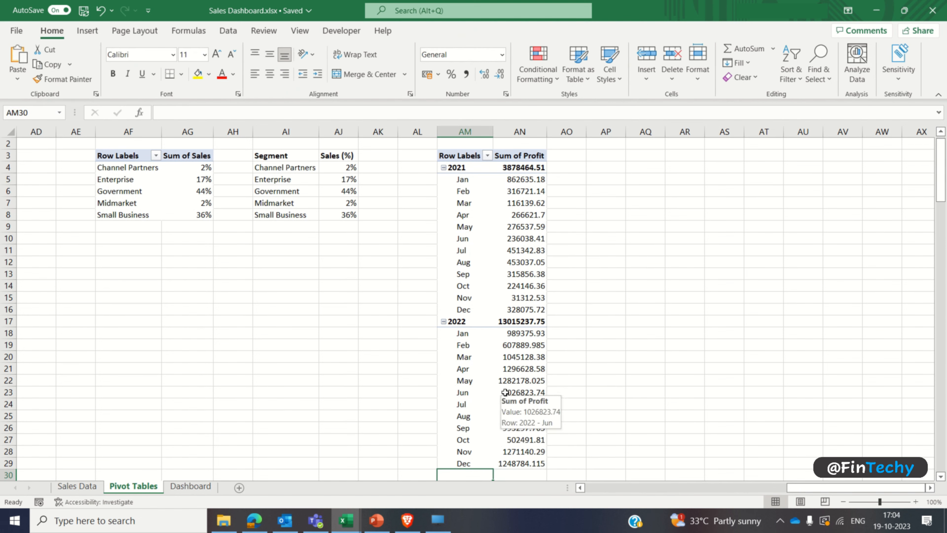
Step: Format all Sum of Profit values with comma separators and no decimal places
{"action": "left_click", "coordinate": [526, 169]}
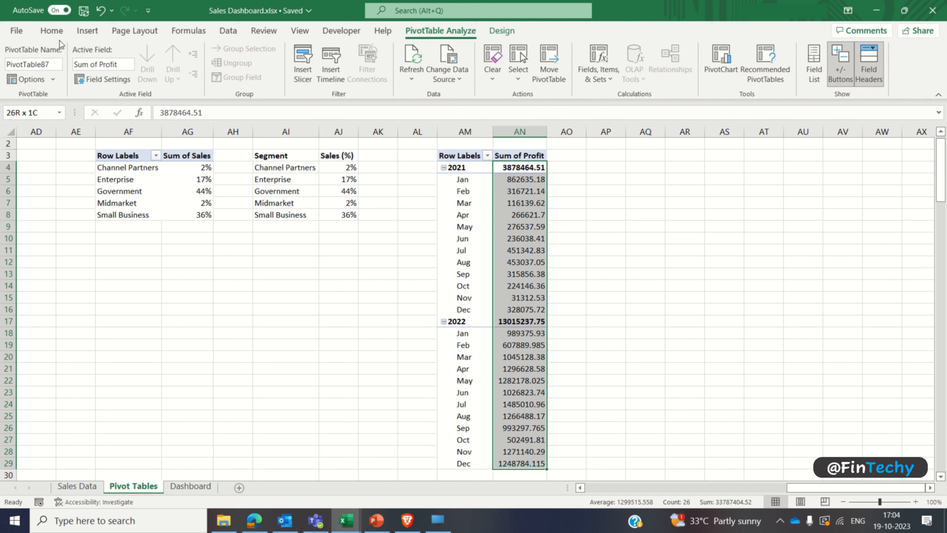
{"action": "left_click", "coordinate": [52, 32]}
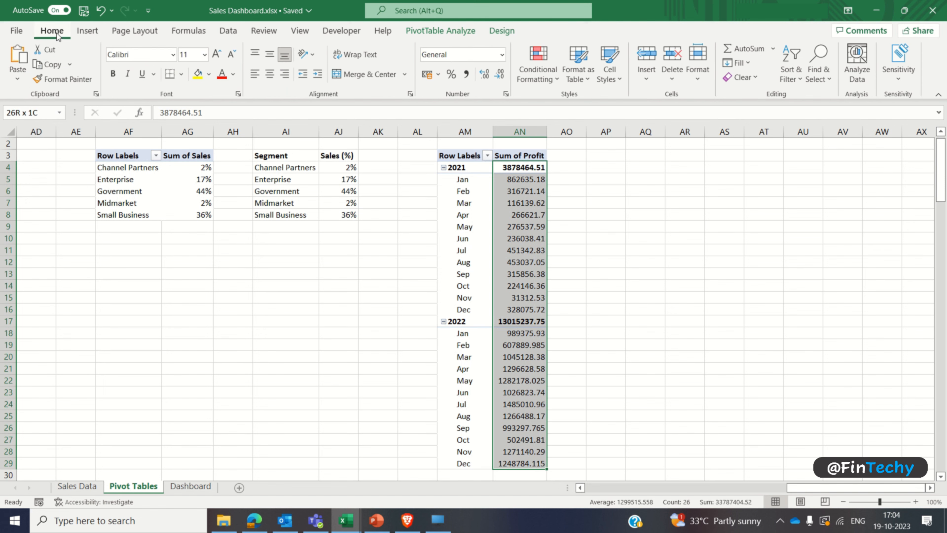
{"action": "left_click", "coordinate": [467, 75]}
{"action": "left_click", "coordinate": [499, 75]}
{"action": "left_click", "coordinate": [499, 74]}
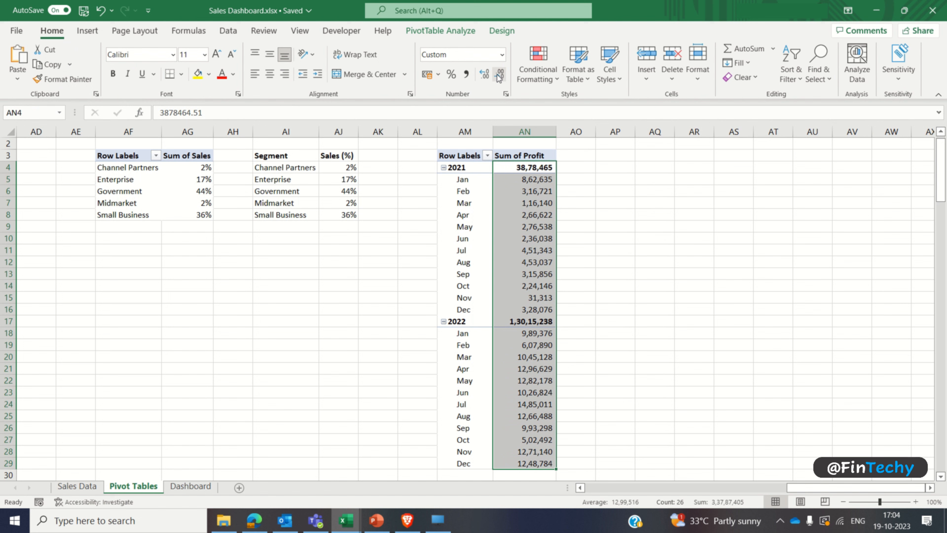
Step: Insert a Stacked Line with Markers chart from the profit PivotTable and place it beside the table
{"action": "left_click", "coordinate": [479, 218]}
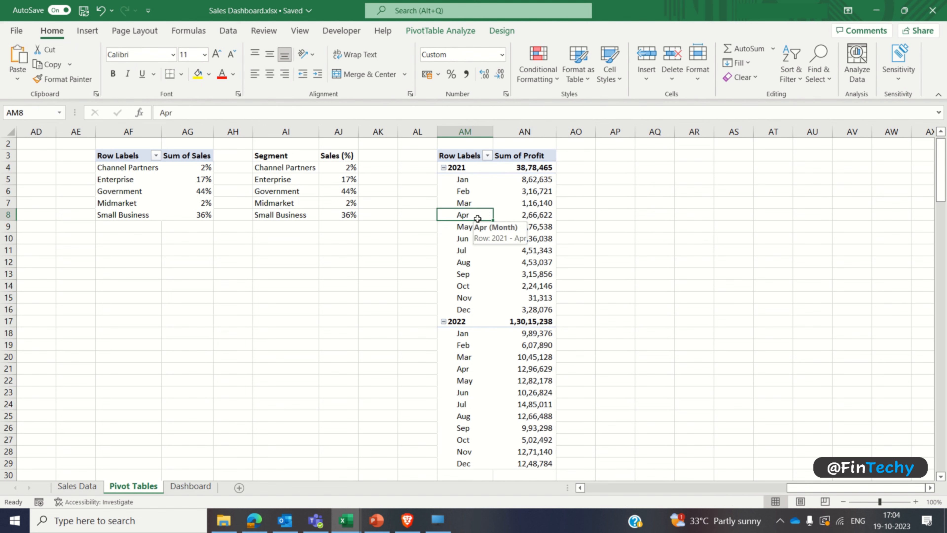
{"action": "left_click", "coordinate": [88, 34]}
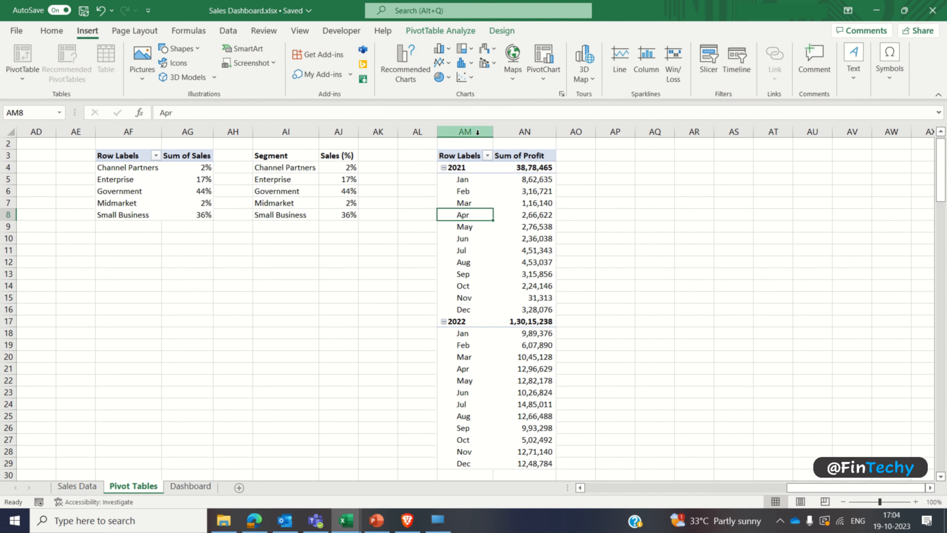
{"action": "left_click", "coordinate": [561, 94]}
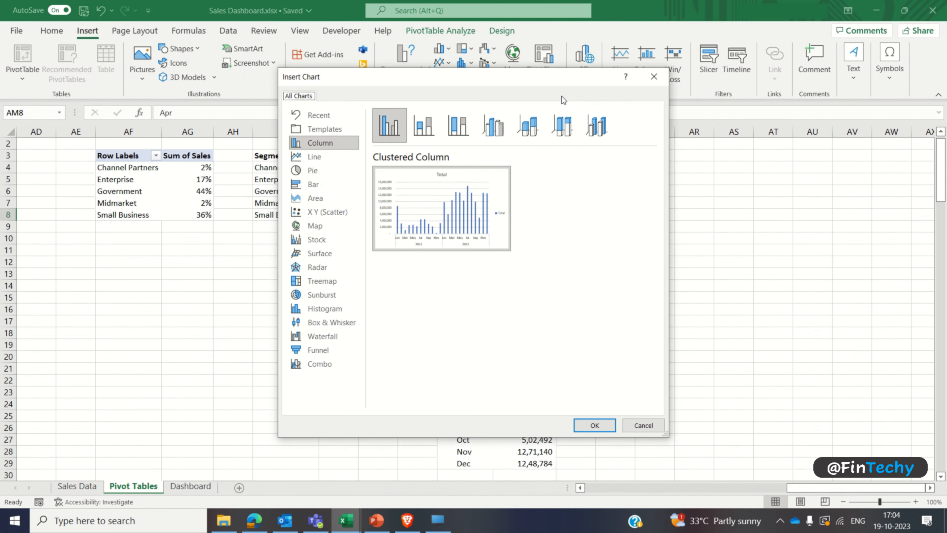
{"action": "left_click", "coordinate": [328, 156]}
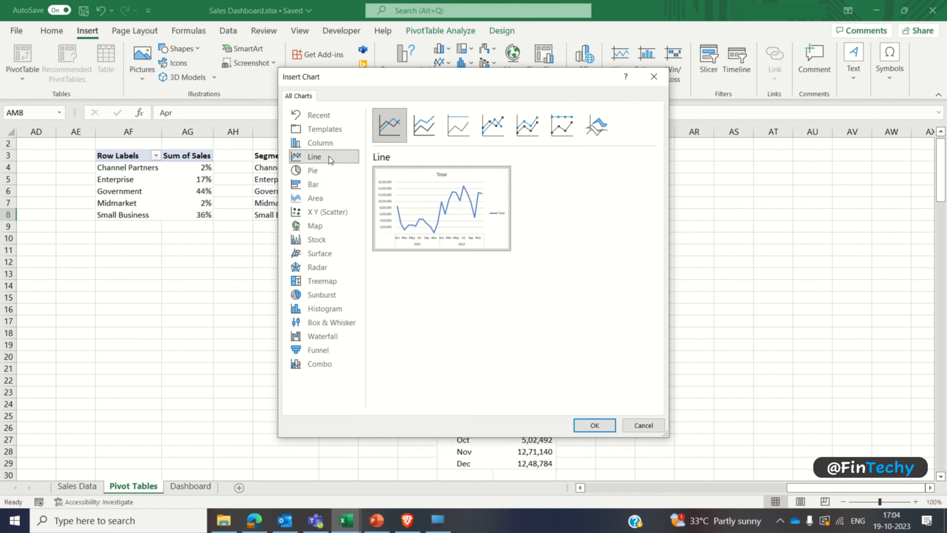
{"action": "left_click", "coordinate": [528, 141]}
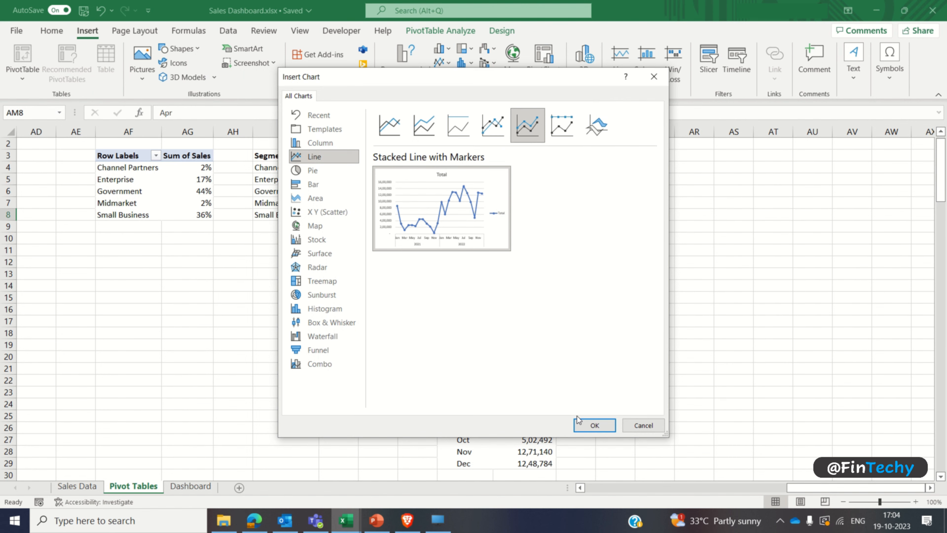
{"action": "left_click", "coordinate": [580, 424]}
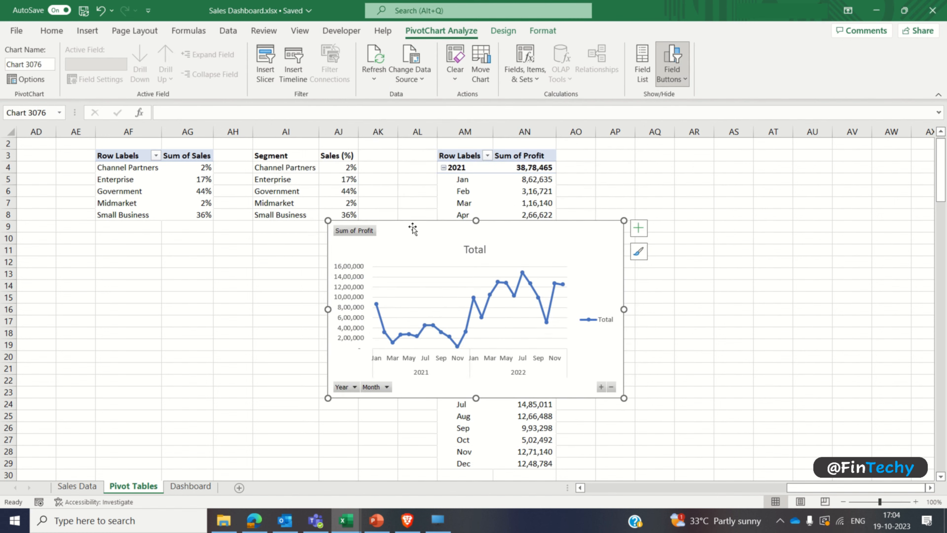
{"action": "left_click_drag", "start_coordinate": [412, 229], "coordinate": [651, 212]}
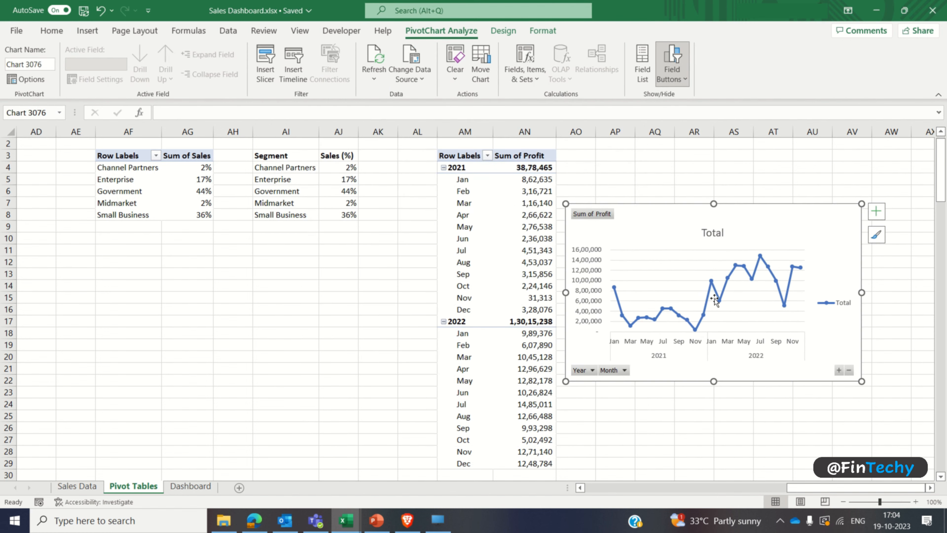
Step: Apply the chart style with vertical drop lines and a lightly shaded plot area to the profit line chart
{"action": "left_click", "coordinate": [930, 488]}
{"action": "left_click", "coordinate": [930, 488]}
{"action": "left_click", "coordinate": [931, 487]}
{"action": "left_click", "coordinate": [930, 488]}
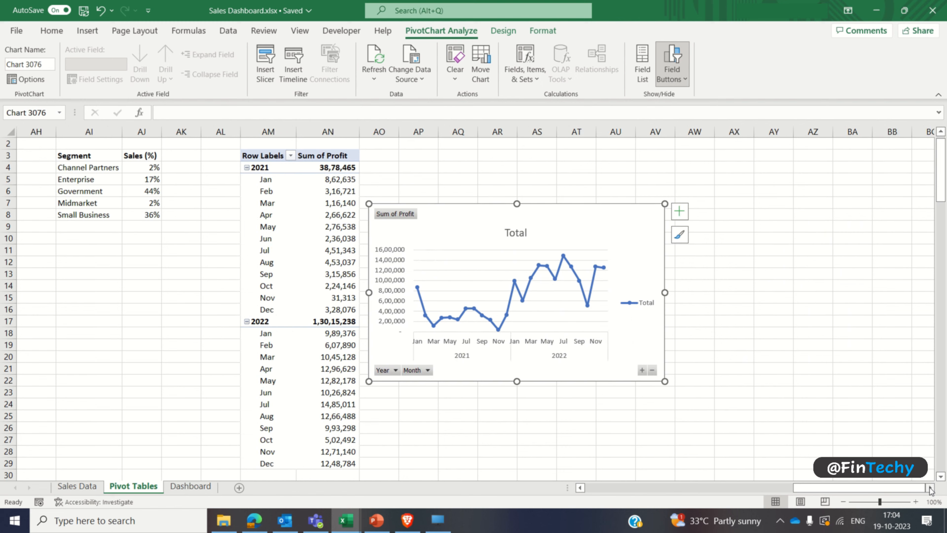
{"action": "left_click", "coordinate": [503, 31]}
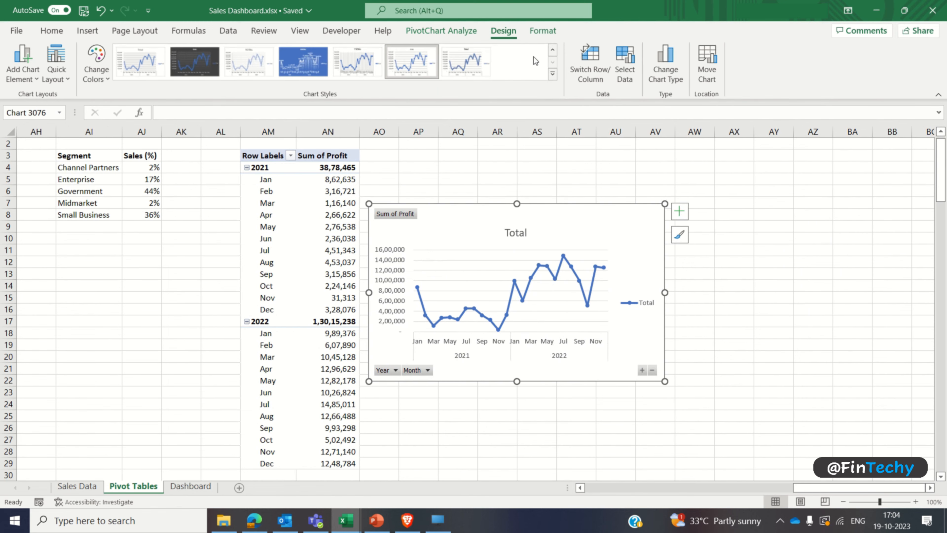
{"action": "left_click", "coordinate": [553, 76]}
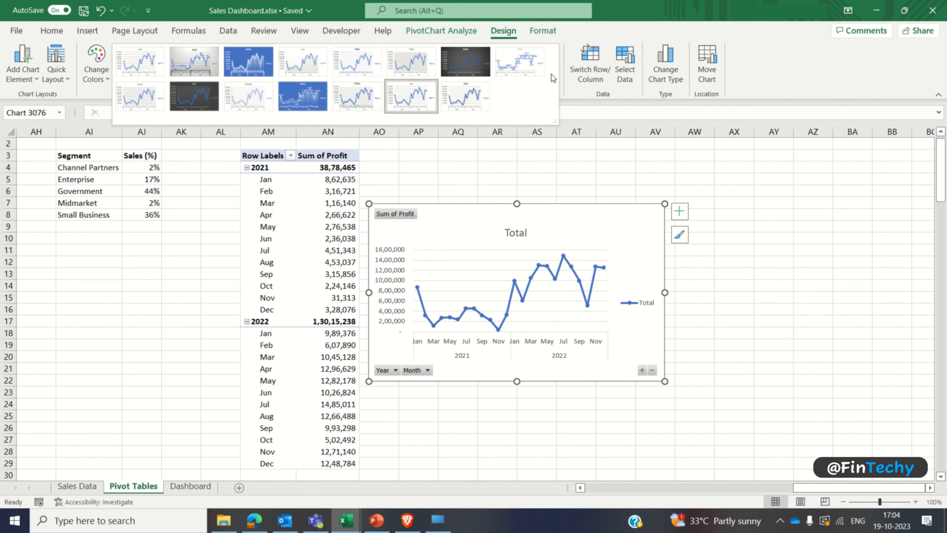
{"action": "left_click", "coordinate": [318, 61]}
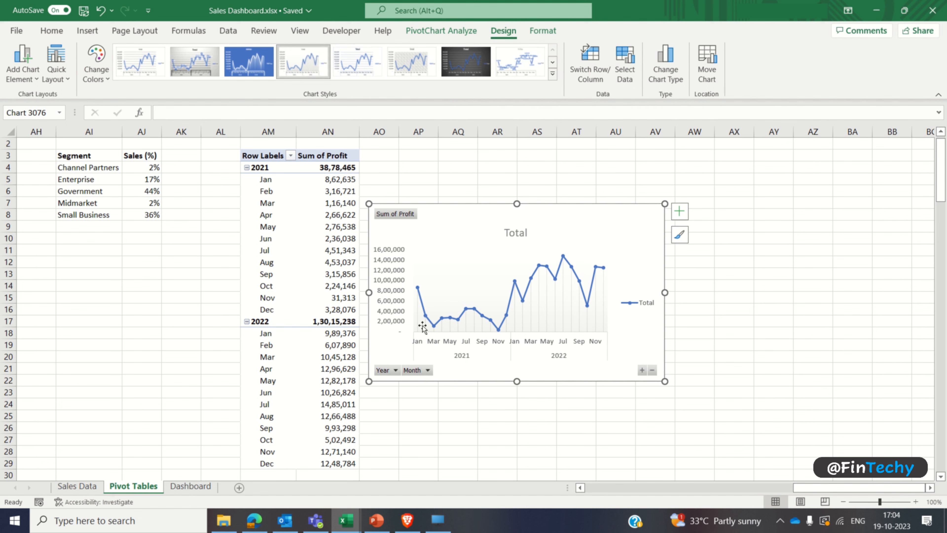
Step: Hide all field buttons on the profit line chart and remove its legend
{"action": "right_click", "coordinate": [422, 372]}
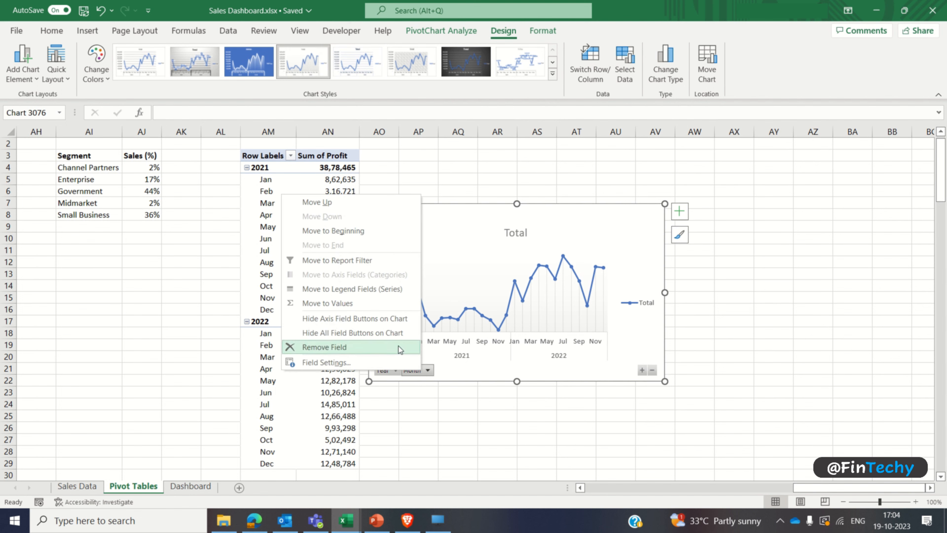
{"action": "left_click", "coordinate": [396, 336]}
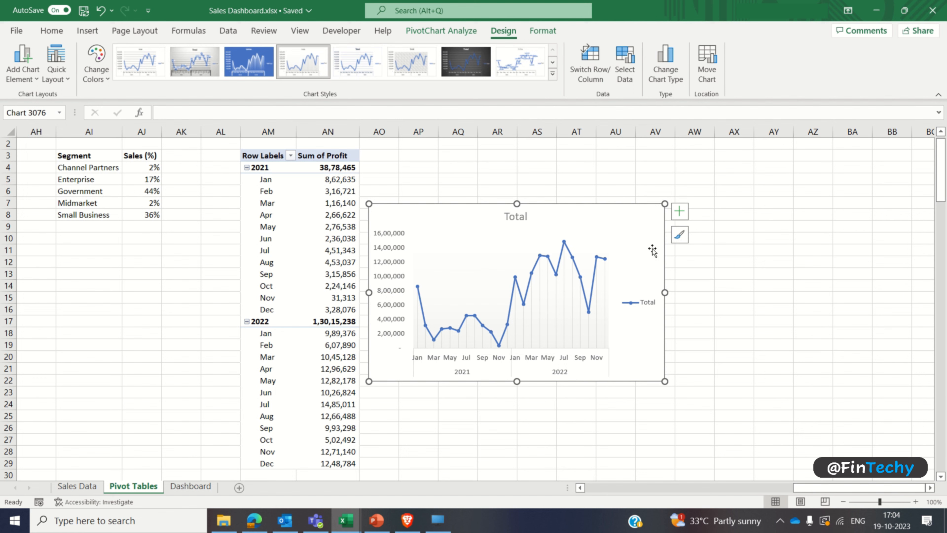
{"action": "left_click", "coordinate": [679, 211]}
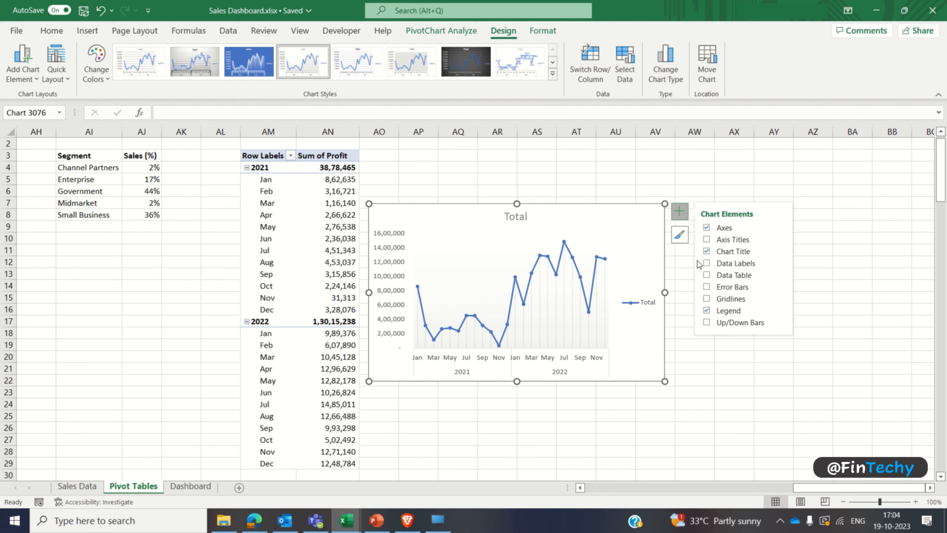
{"action": "left_click", "coordinate": [707, 311]}
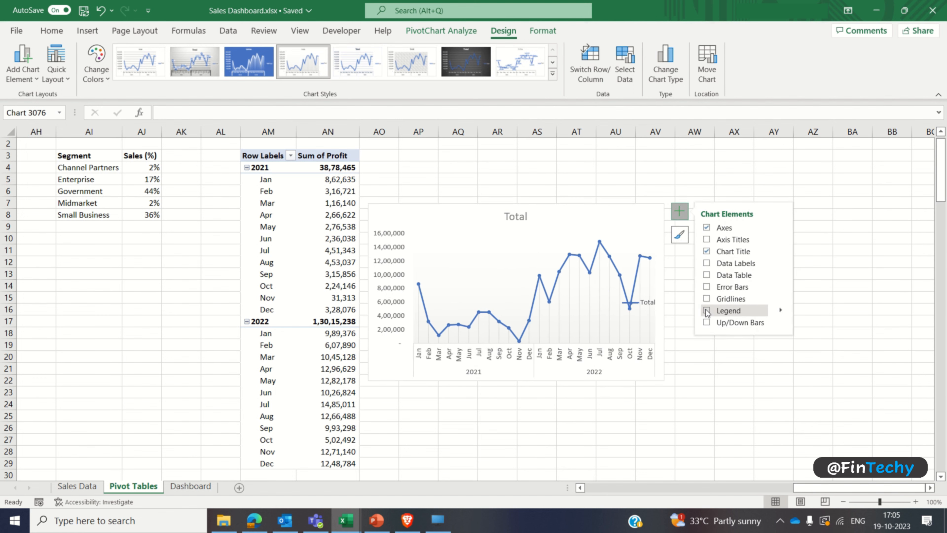
Step: Change the profit line chart's title to "Profit ($) generated over Months"
{"action": "left_click", "coordinate": [516, 218]}
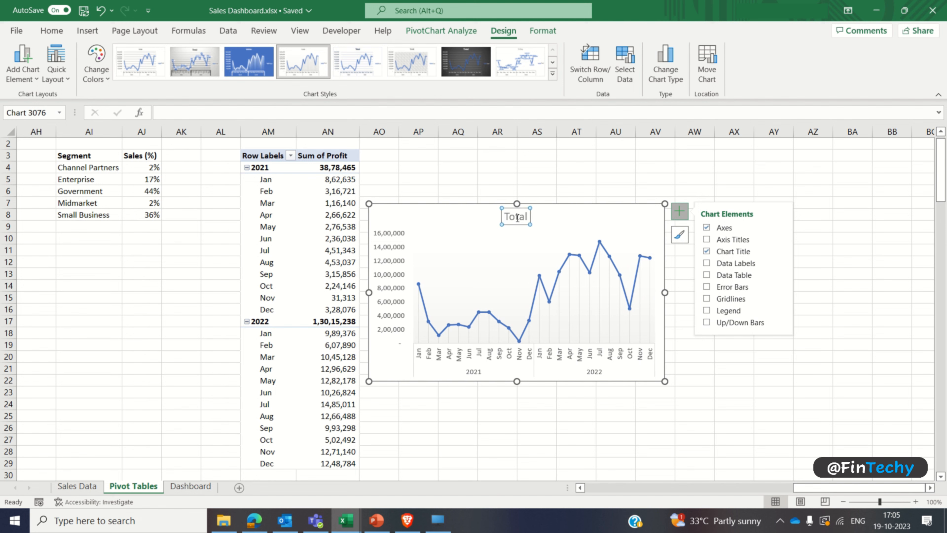
{"action": "double_click", "coordinate": [517, 219]}
{"action": "type", "text": "Profit"}
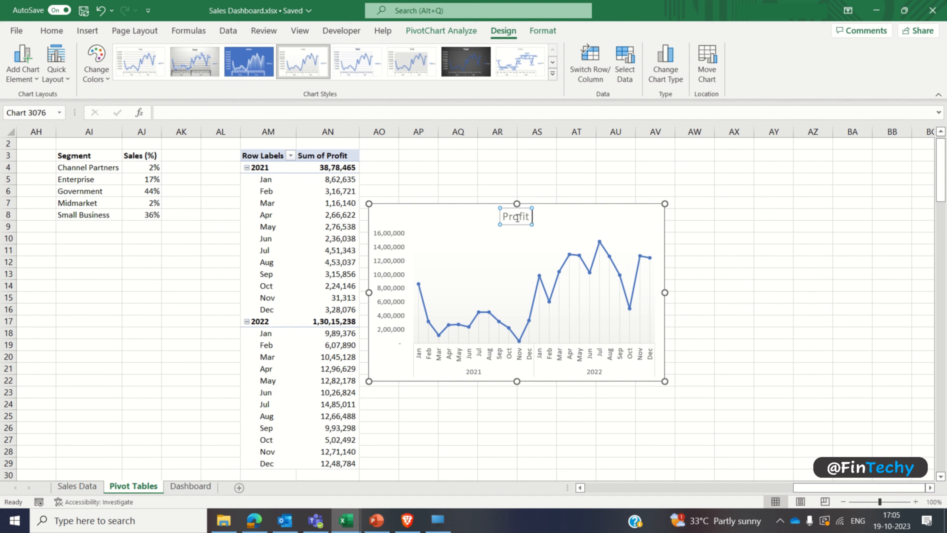
{"action": "type", "text": " ($) generat"}
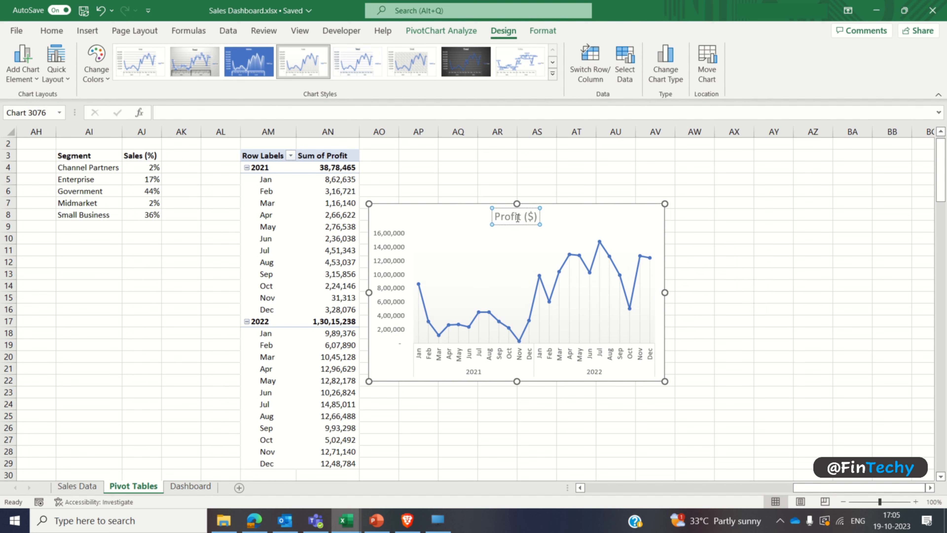
{"action": "type", "text": "ed over Months"}
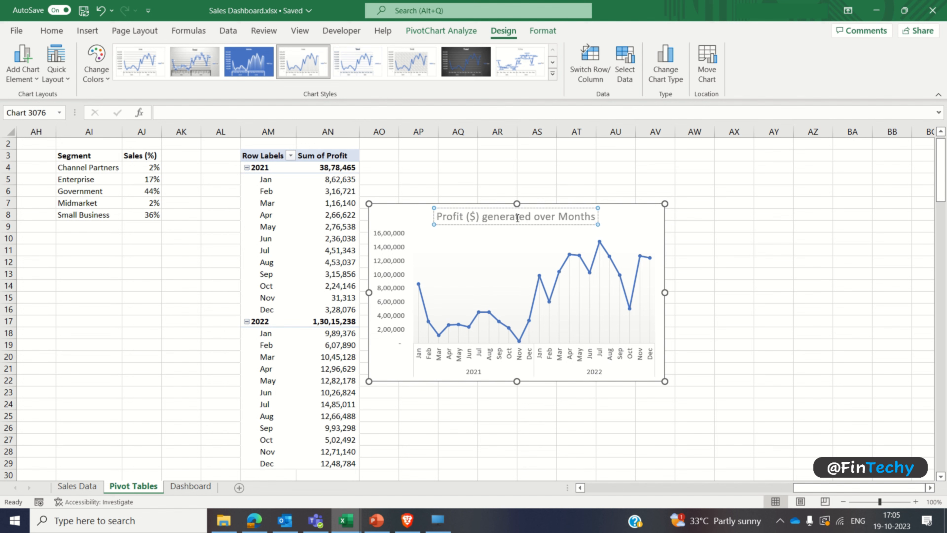
Step: Format the profit chart's title as bold, black Comic Sans MS at size 10
{"action": "triple_click", "coordinate": [517, 217]}
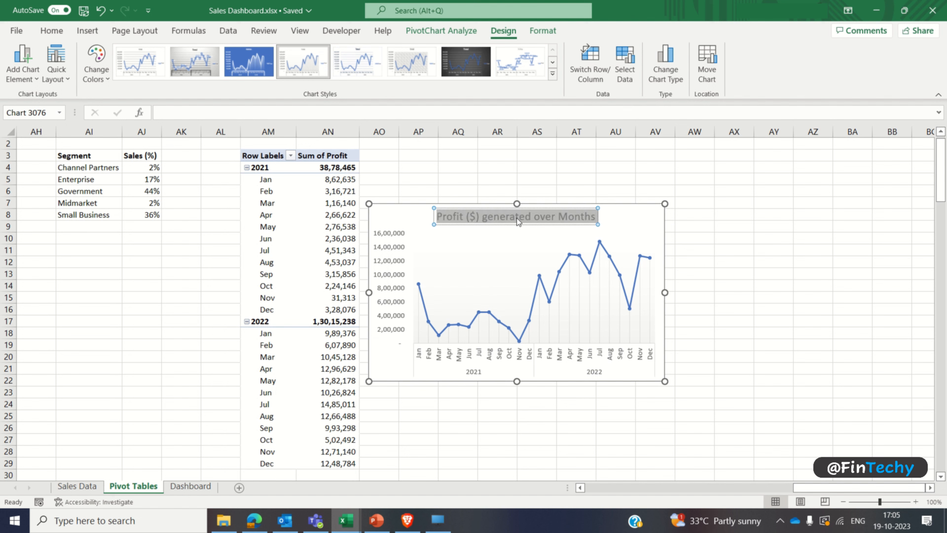
{"action": "left_click", "coordinate": [51, 31]}
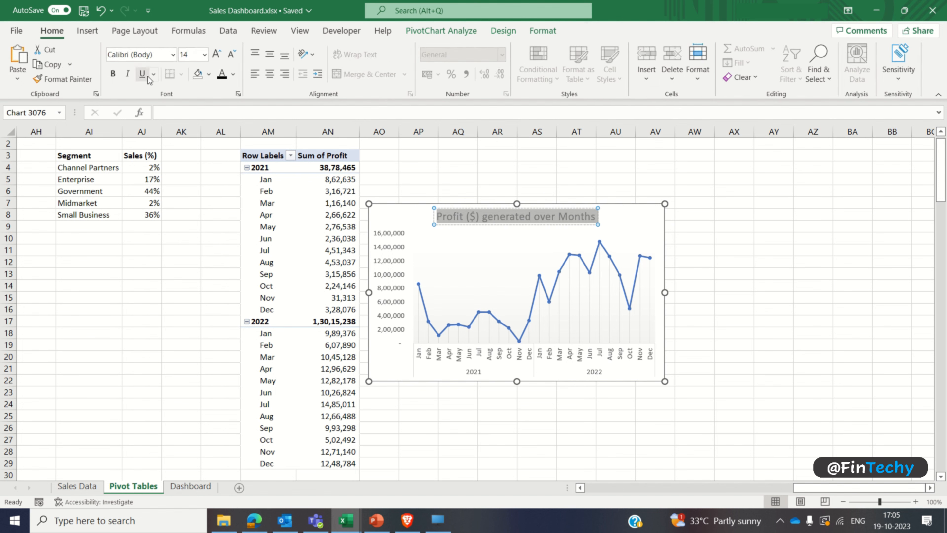
{"action": "left_click", "coordinate": [174, 56]}
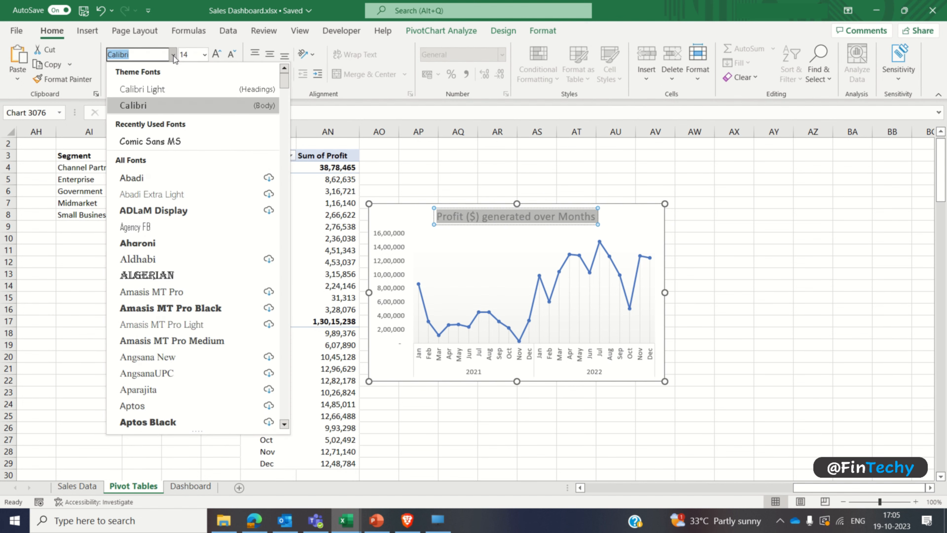
{"action": "left_click", "coordinate": [160, 140]}
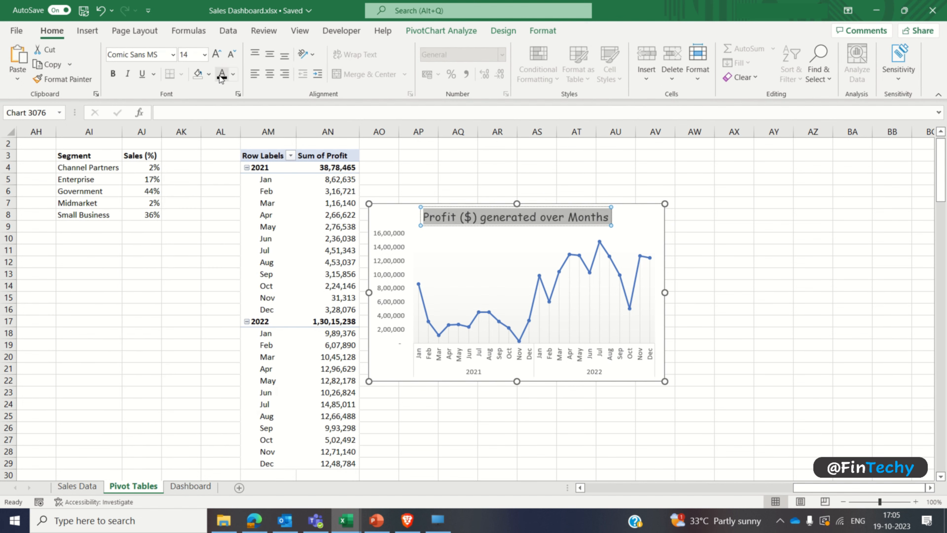
{"action": "left_click", "coordinate": [113, 75]}
{"action": "left_click", "coordinate": [190, 55]}
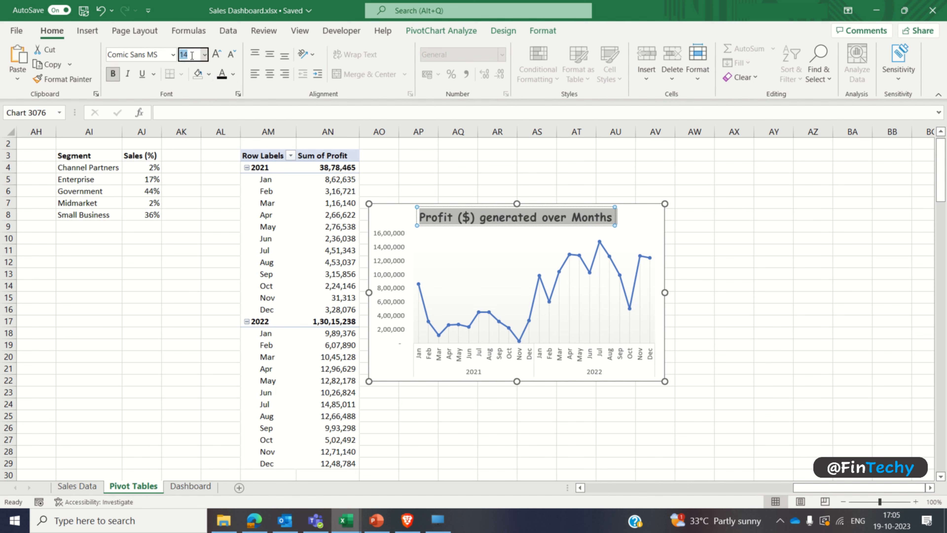
{"action": "type", "text": "10"}
{"action": "key", "text": "Return"}
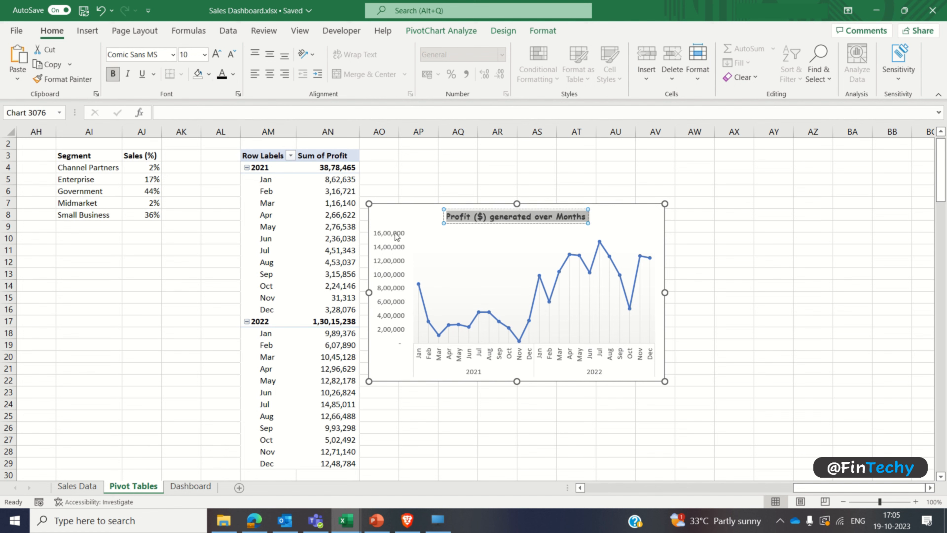
{"action": "left_click", "coordinate": [429, 190]}
Step: Set the font size of the profit chart's vertical and horizontal axis labels to 7
{"action": "left_click", "coordinate": [398, 247]}
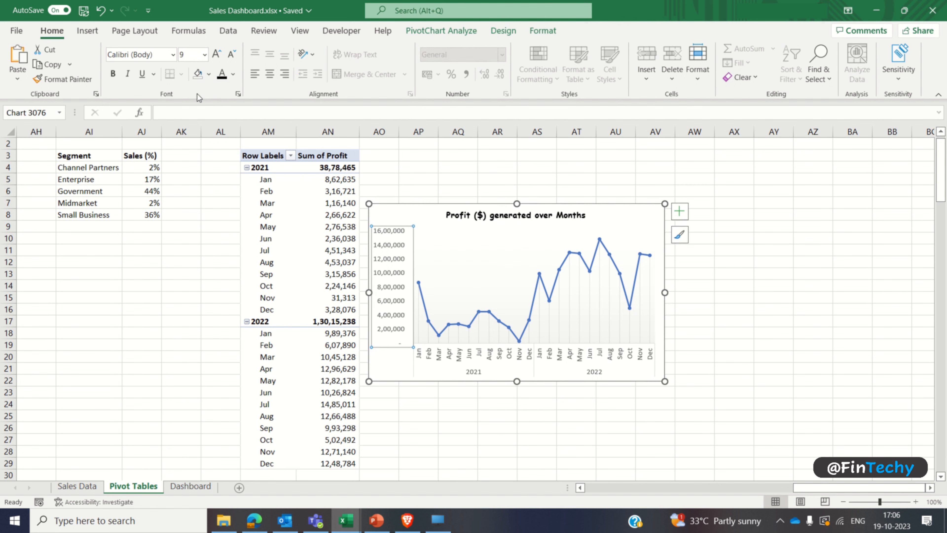
{"action": "left_click", "coordinate": [188, 55]}
{"action": "key", "text": "Return"}
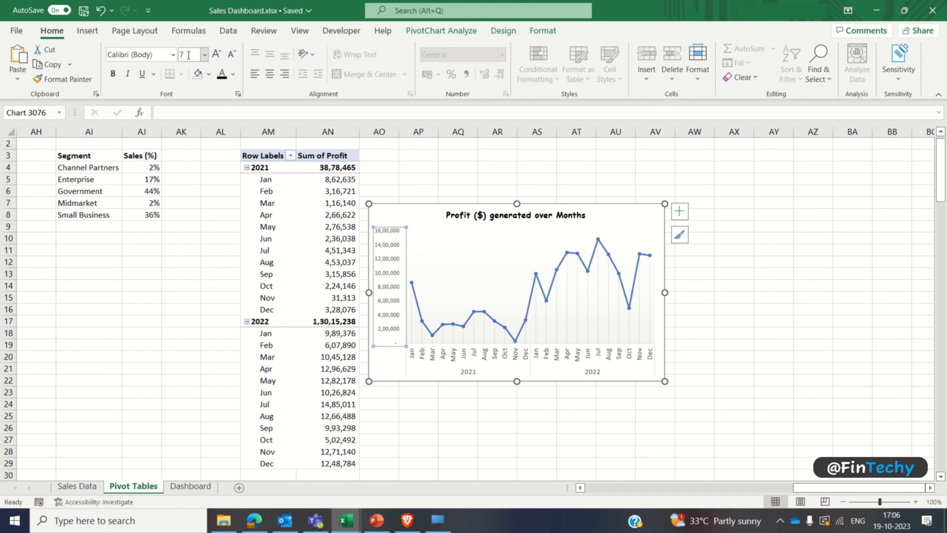
{"action": "left_click", "coordinate": [430, 358]}
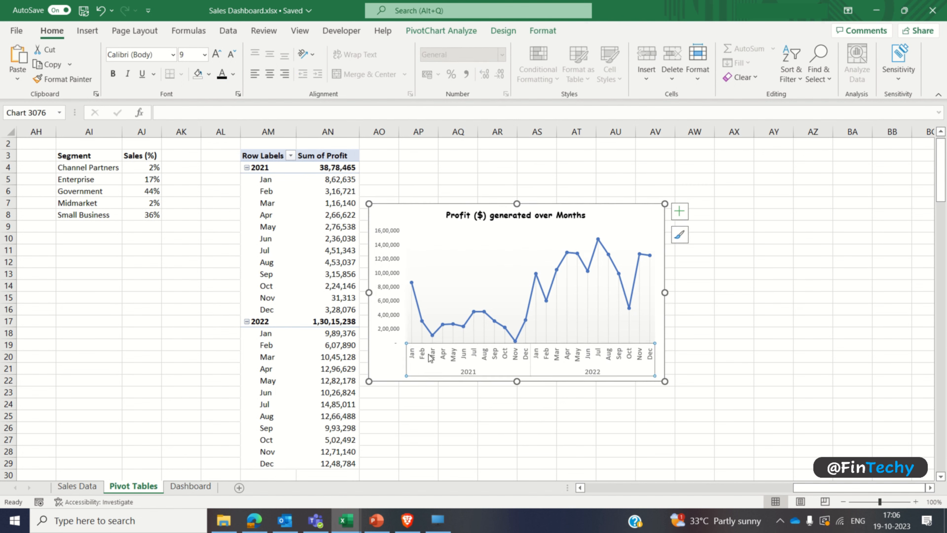
{"action": "left_click", "coordinate": [196, 54]}
{"action": "type", "text": "7"}
{"action": "key", "text": "Return"}
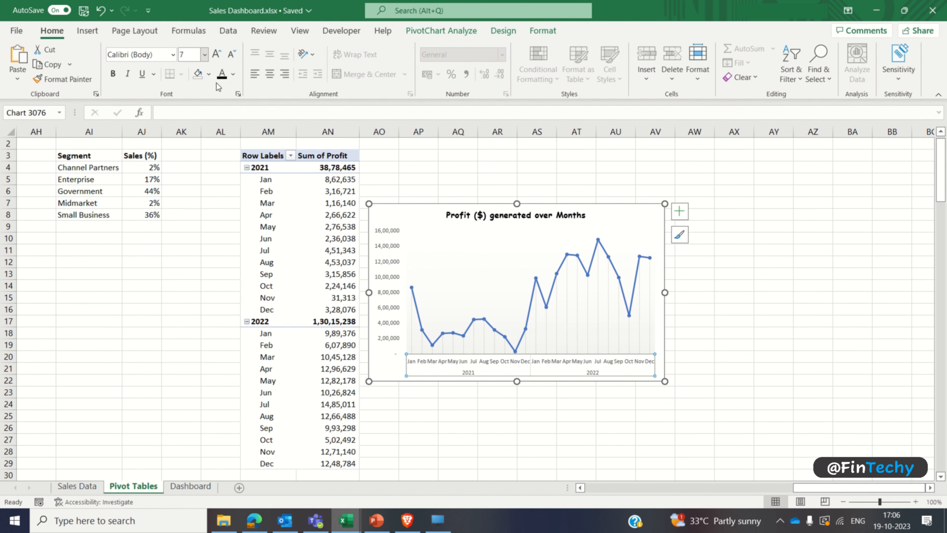
Step: Move the profit chart to the Dashboard sheet's empty card beside the segment treemap and reduce its height to match the card
{"action": "key", "text": "ctrl+x"}
{"action": "left_click", "coordinate": [191, 487]}
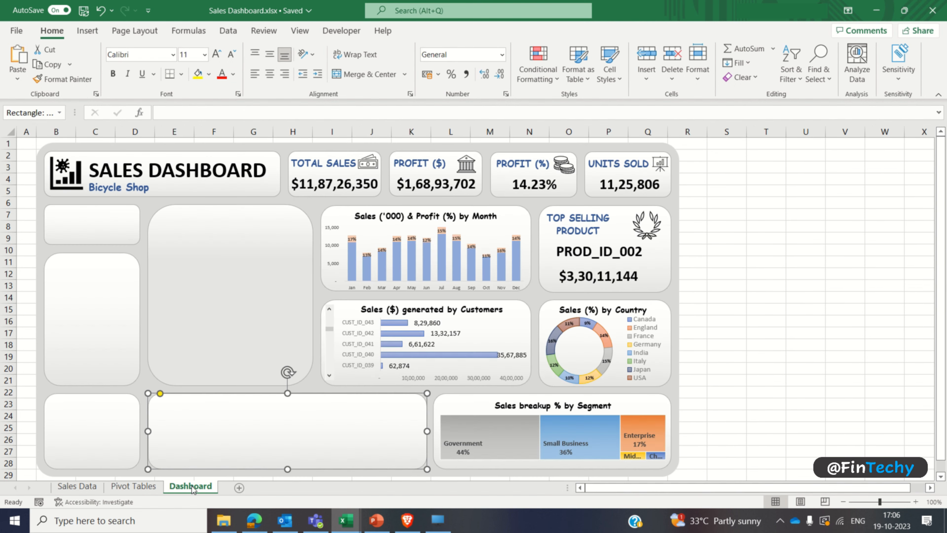
{"action": "key", "text": "ctrl+v"}
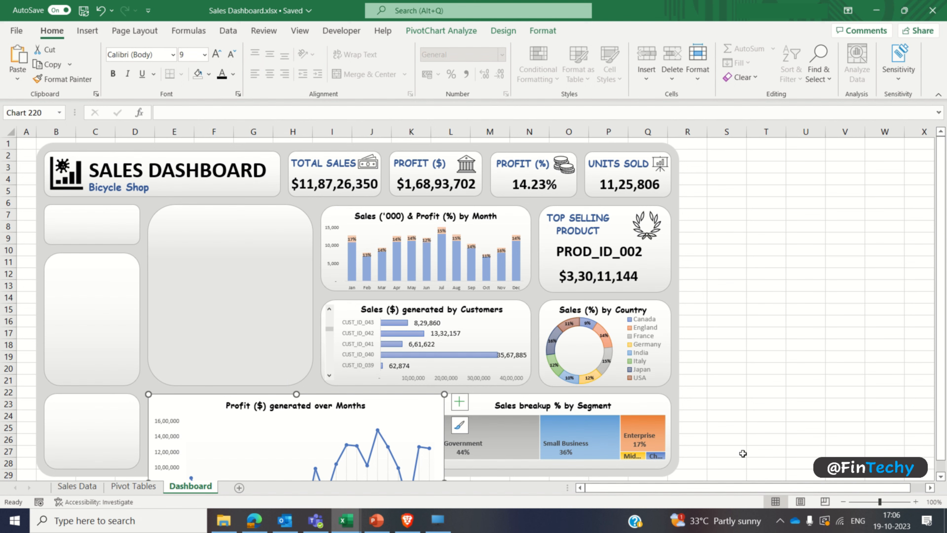
{"action": "scroll", "coordinate": [940, 477], "scroll_direction": "down", "scroll_amount": 3}
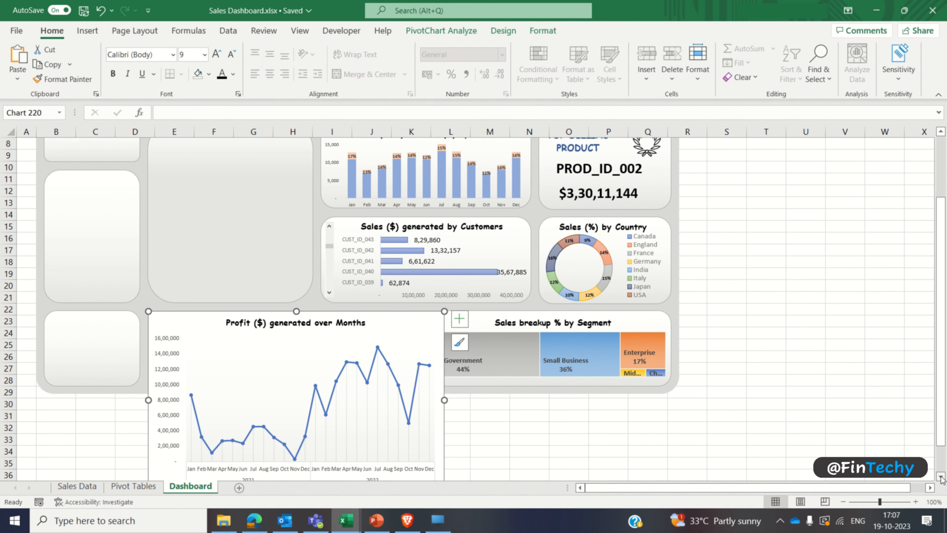
{"action": "left_click_drag", "start_coordinate": [297, 477], "coordinate": [298, 375]}
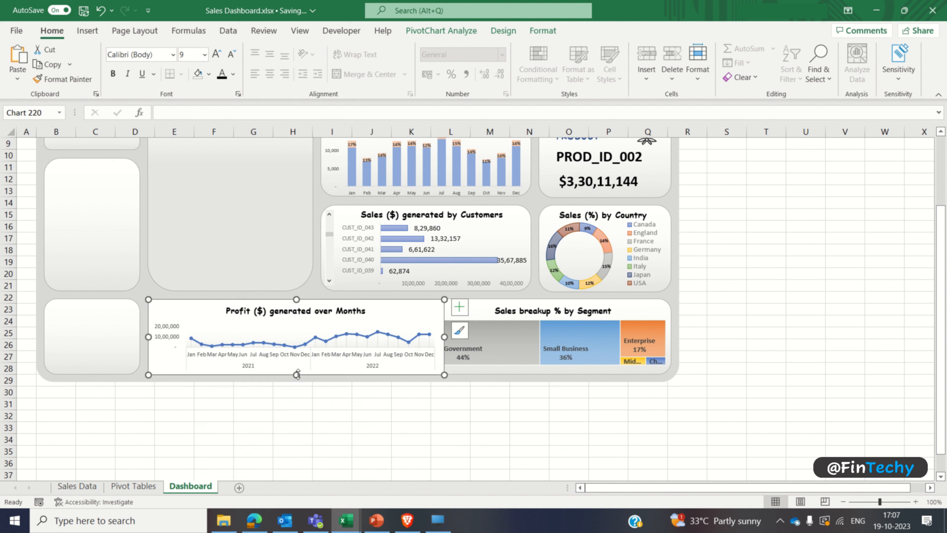
Step: Set the profit chart area to no fill and its border to no line
{"action": "right_click", "coordinate": [191, 313]}
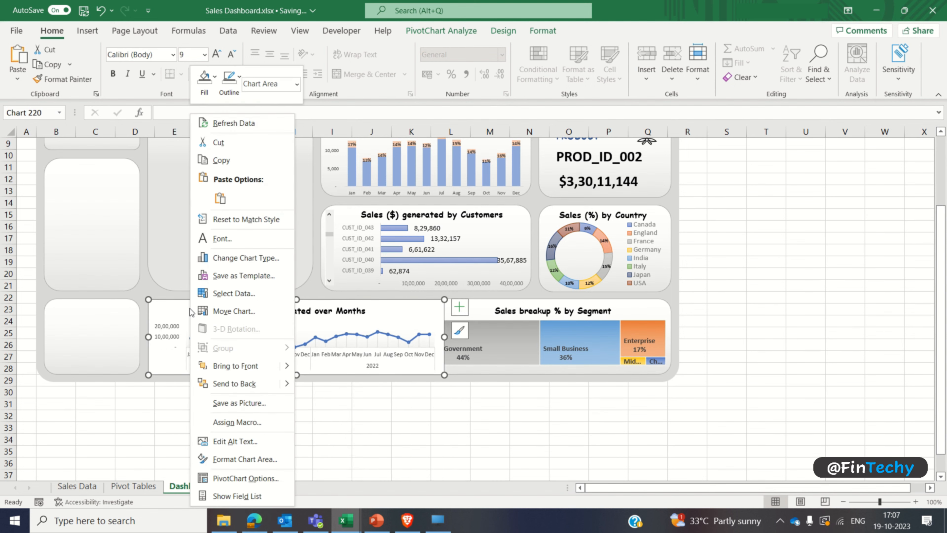
{"action": "left_click", "coordinate": [238, 460]}
{"action": "left_click", "coordinate": [806, 233]}
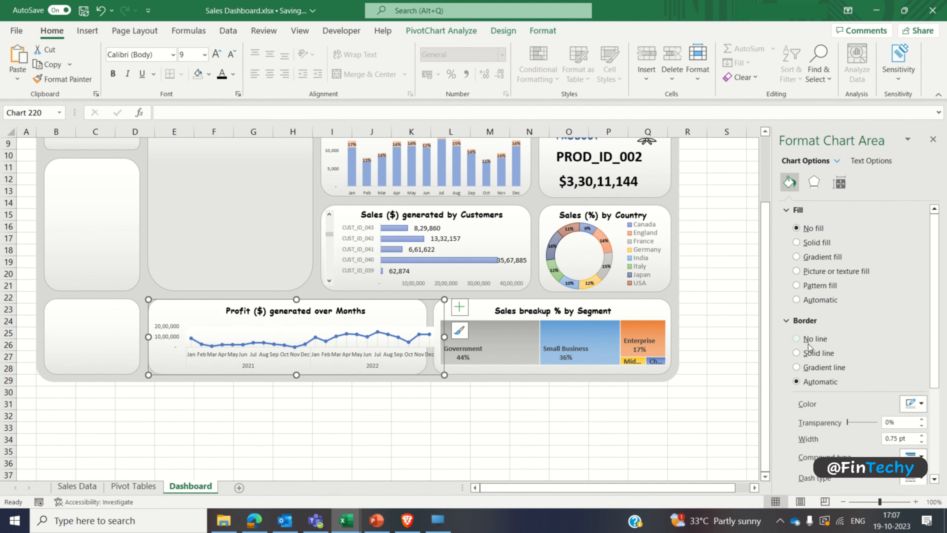
Step: Resize the profit chart to fit within its card and stretch its plot area up toward the title
{"action": "left_click_drag", "start_coordinate": [421, 335], "coordinate": [425, 335]}
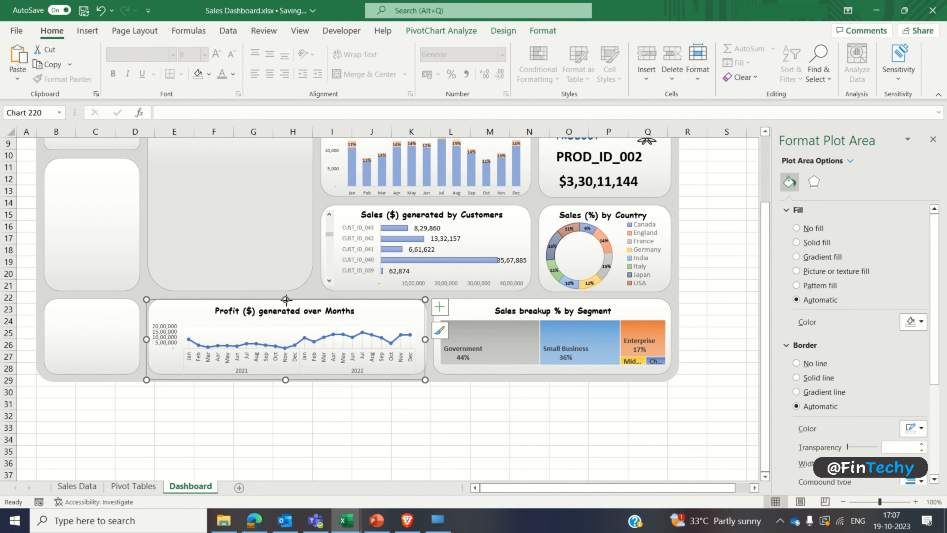
{"action": "left_click_drag", "start_coordinate": [286, 299], "coordinate": [286, 295]}
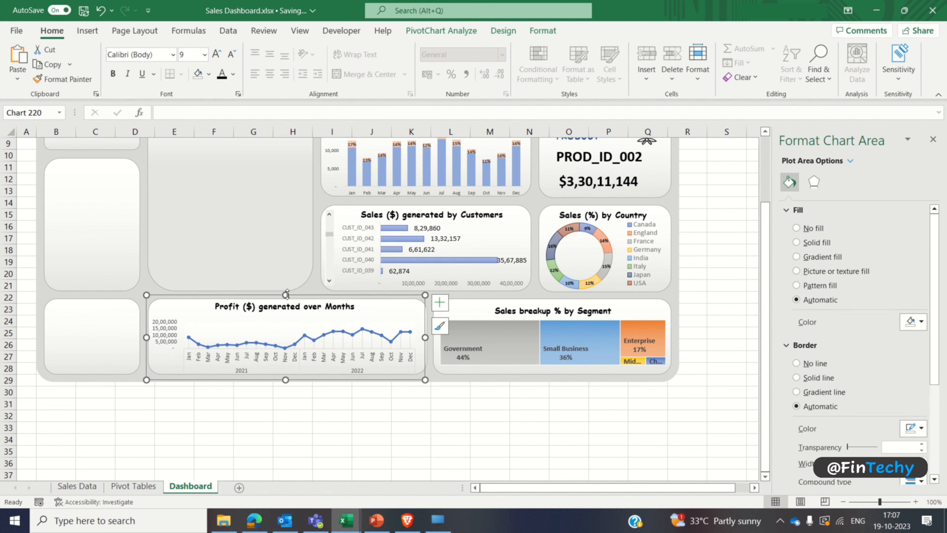
{"action": "left_click", "coordinate": [282, 347]}
{"action": "left_click", "coordinate": [282, 327]}
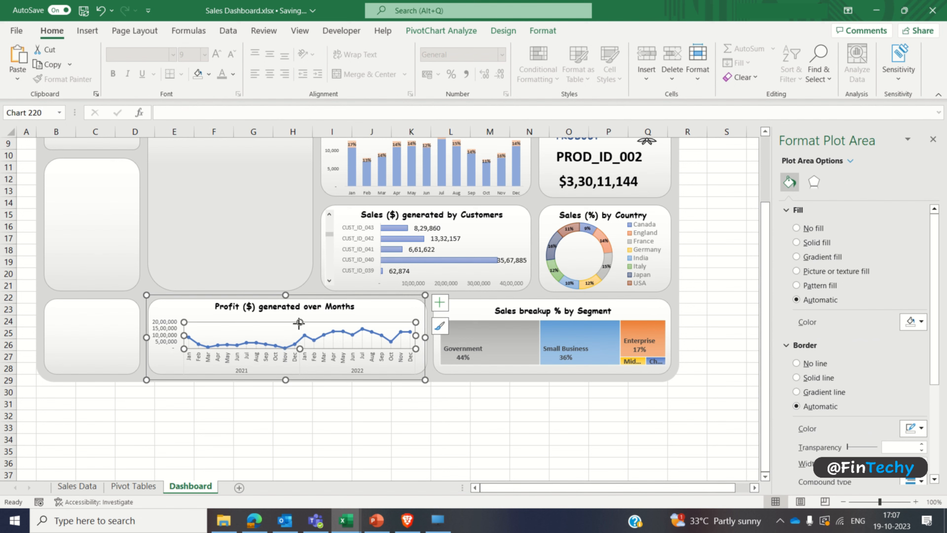
{"action": "left_click_drag", "start_coordinate": [299, 323], "coordinate": [261, 315]}
{"action": "left_click", "coordinate": [261, 313]}
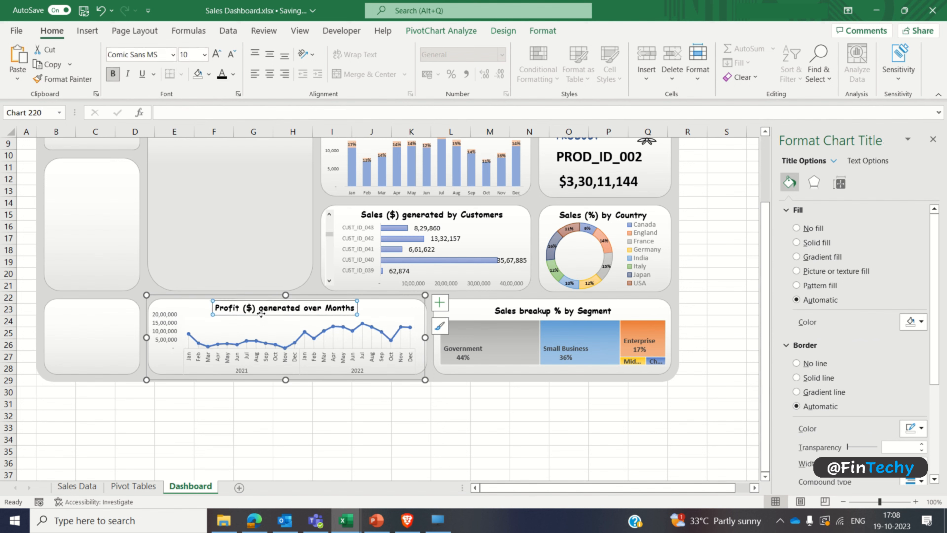
{"action": "left_click", "coordinate": [255, 393]}
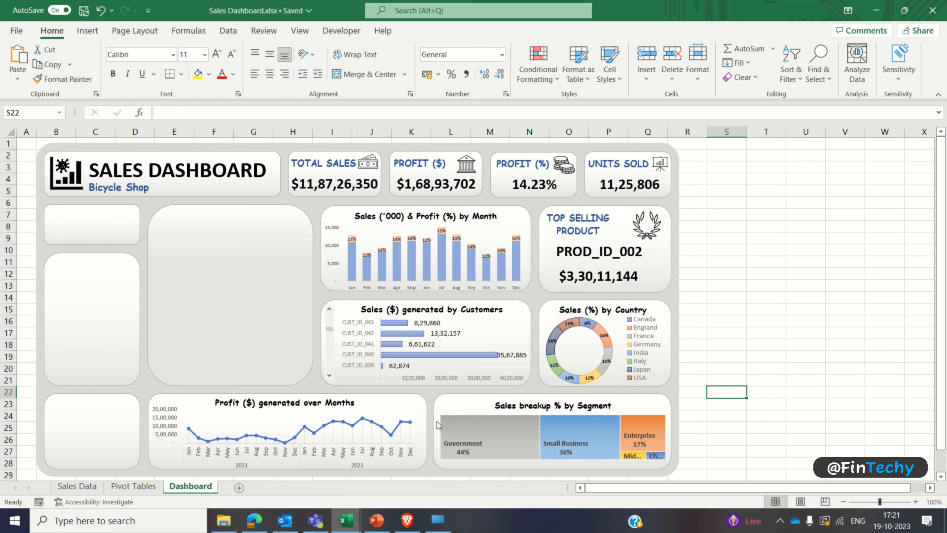
Step: Create a PivotTable from the Sales Data table Table3 at cell AQ3 of the Pivot Tables sheet
{"action": "left_click", "coordinate": [99, 430]}
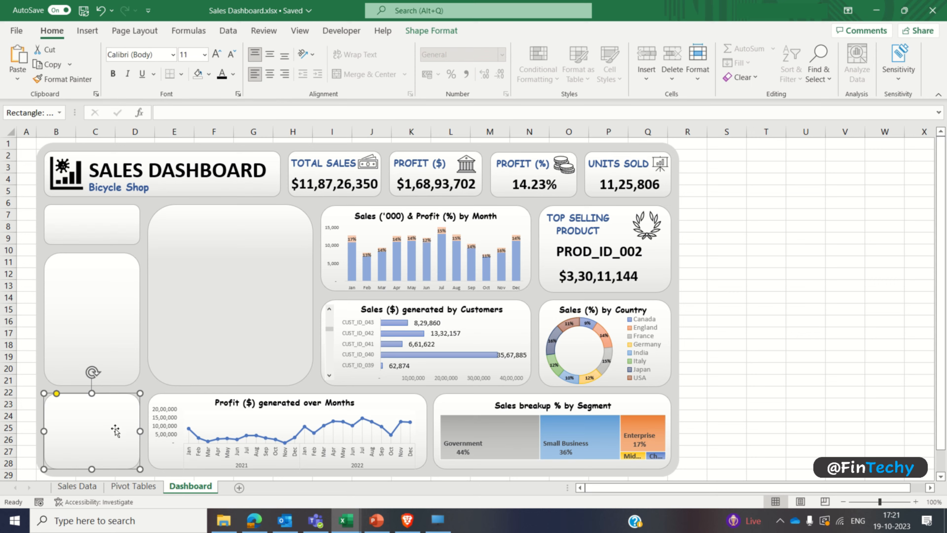
{"action": "left_click", "coordinate": [135, 487]}
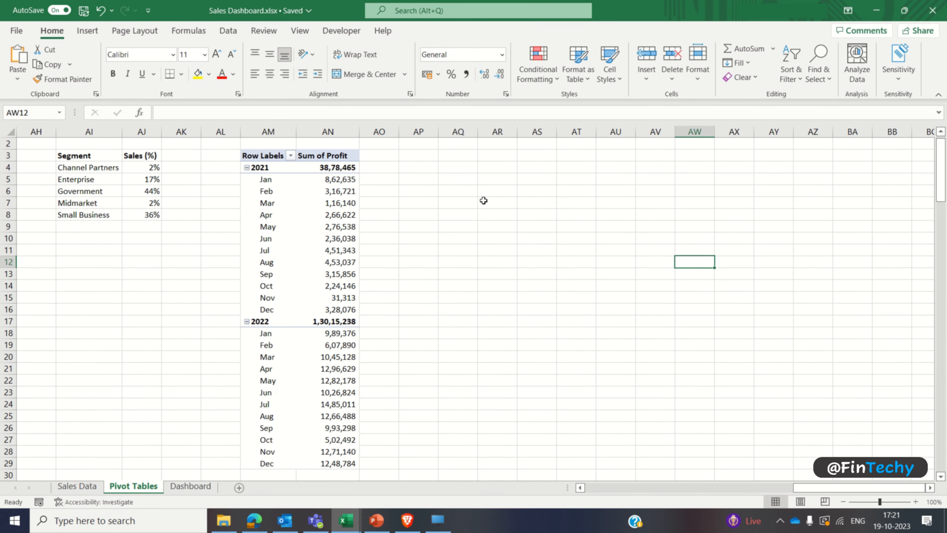
{"action": "left_click", "coordinate": [453, 157]}
{"action": "scroll", "coordinate": [453, 156], "scroll_direction": "up", "scroll_amount": 1}
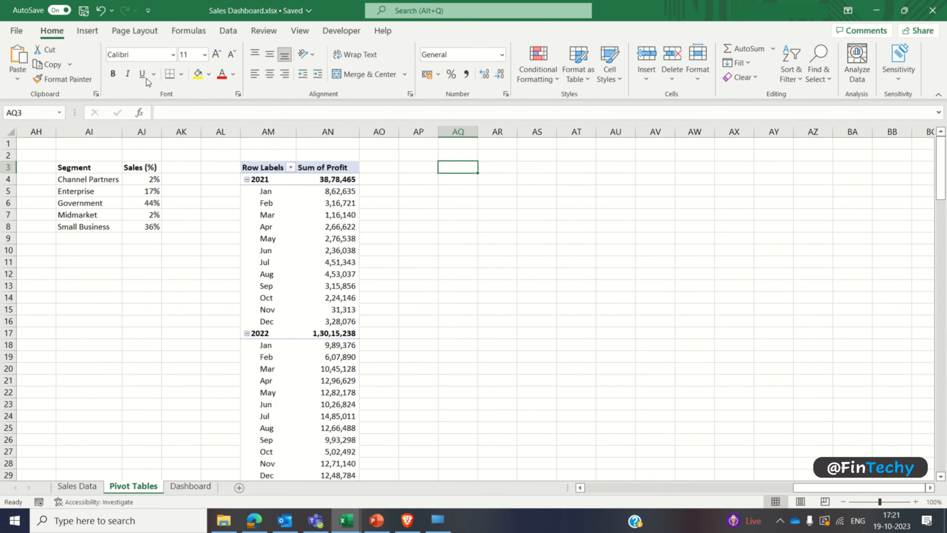
{"action": "left_click", "coordinate": [88, 31]}
{"action": "left_click", "coordinate": [22, 54]}
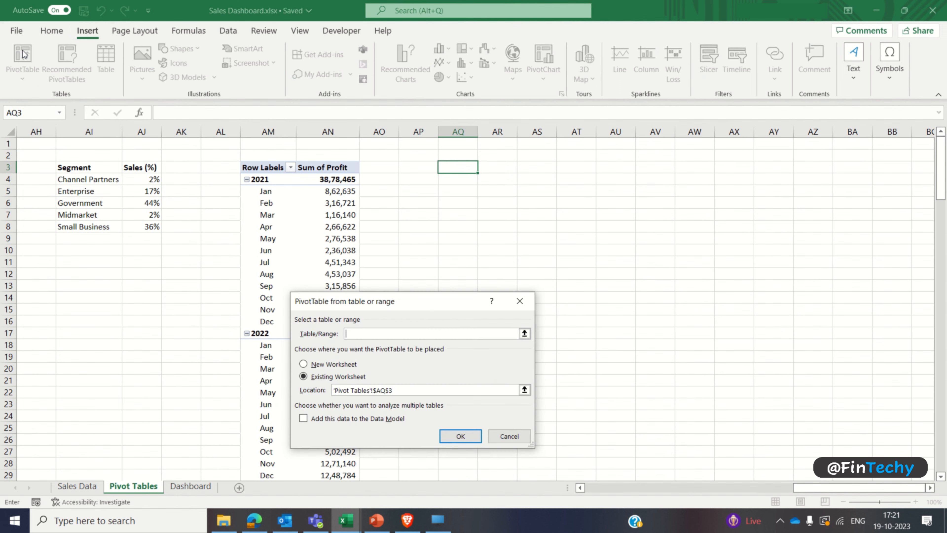
{"action": "left_click", "coordinate": [87, 486]}
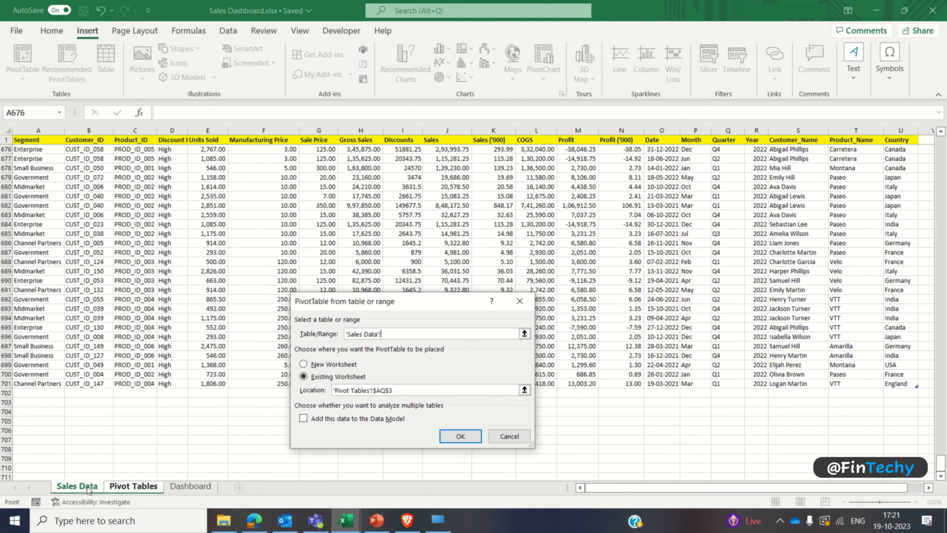
{"action": "left_click", "coordinate": [46, 140]}
{"action": "key", "text": "ctrl+shift+Right"}
{"action": "key", "text": "ctrl+shift+Down"}
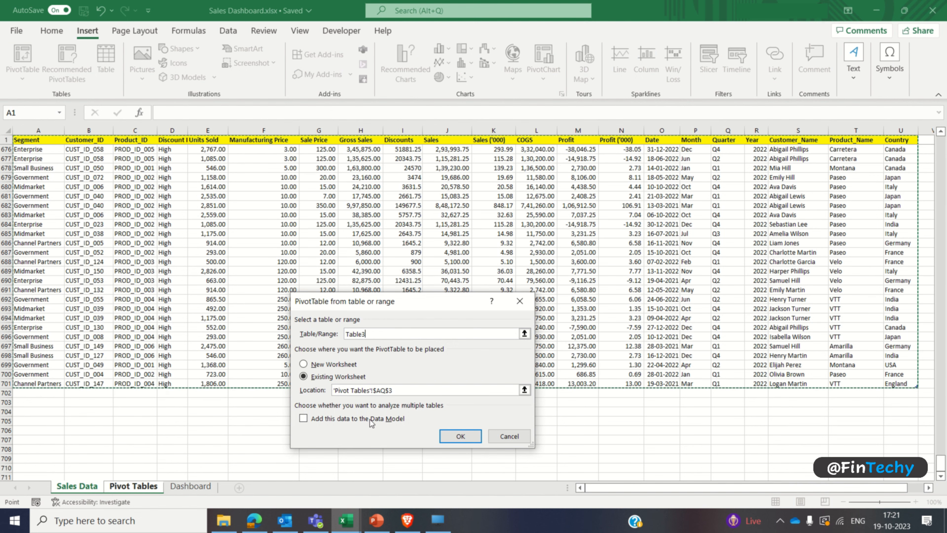
{"action": "left_click", "coordinate": [444, 439]}
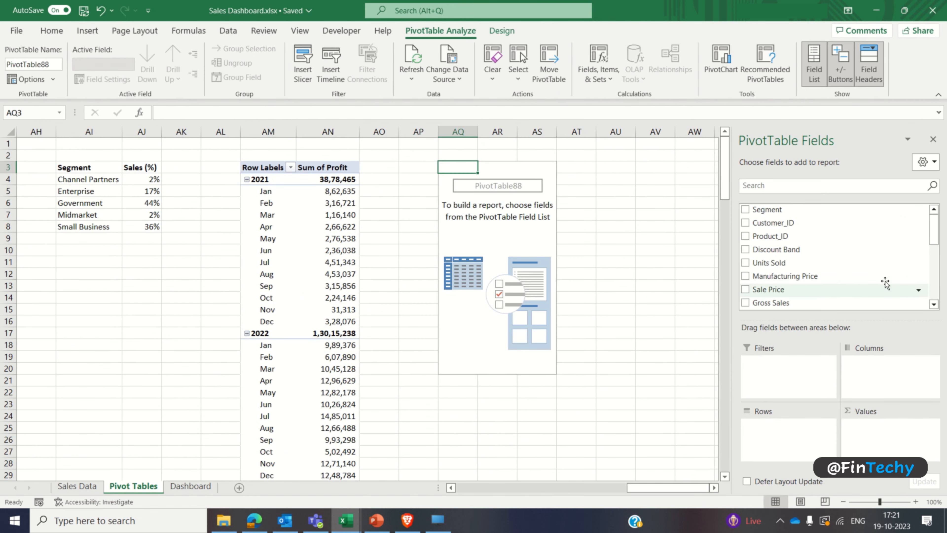
Step: Sort the PivotTable field list A to Z and add Units Sold as a summed value
{"action": "left_click", "coordinate": [925, 162]}
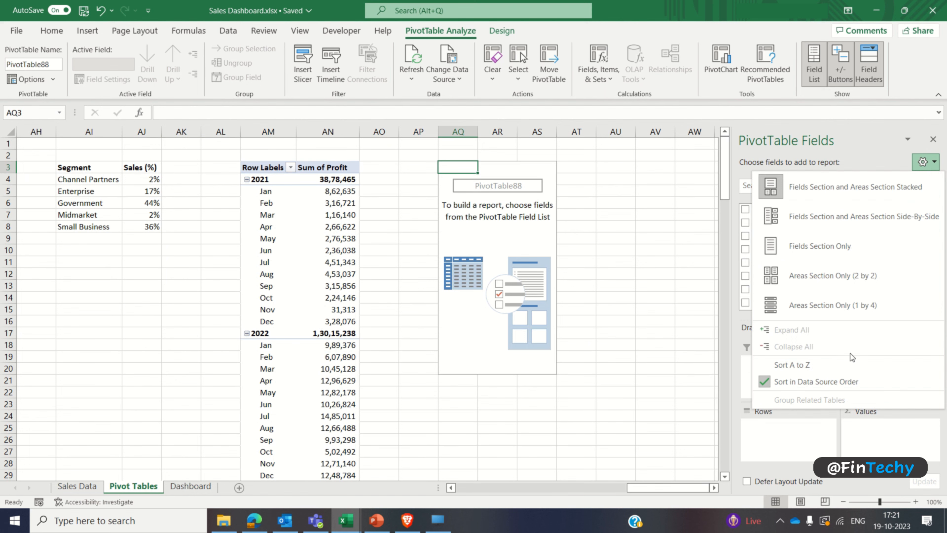
{"action": "left_click", "coordinate": [849, 363]}
{"action": "left_click_drag", "start_coordinate": [935, 230], "coordinate": [933, 280]}
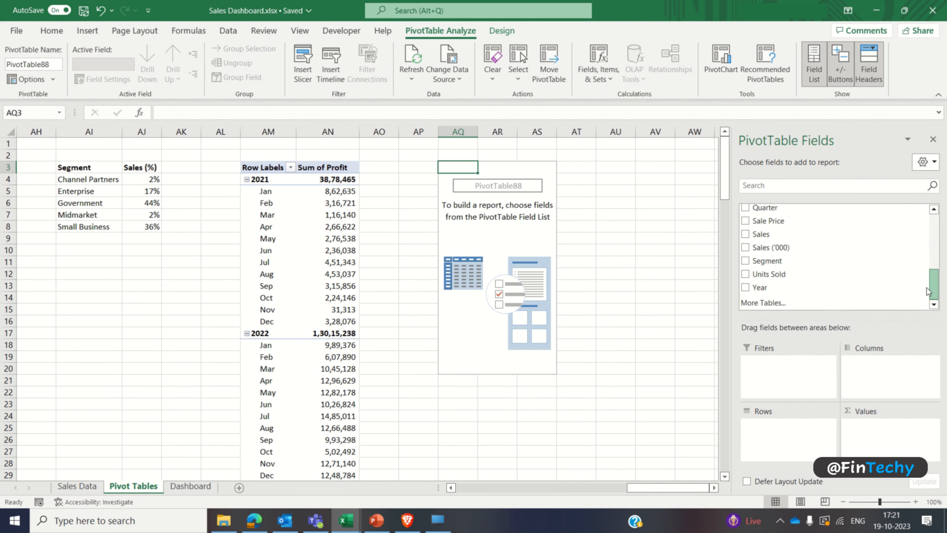
{"action": "left_click", "coordinate": [754, 274]}
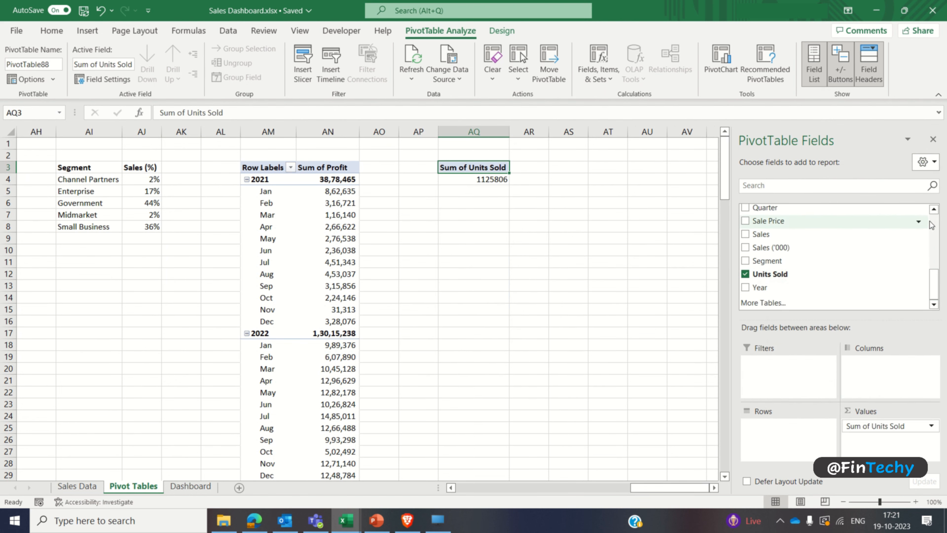
Step: Add Product_Name to the rows of the Units Sold PivotTable and remove its grand total row
{"action": "scroll", "coordinate": [936, 218], "scroll_direction": "up", "scroll_amount": 5}
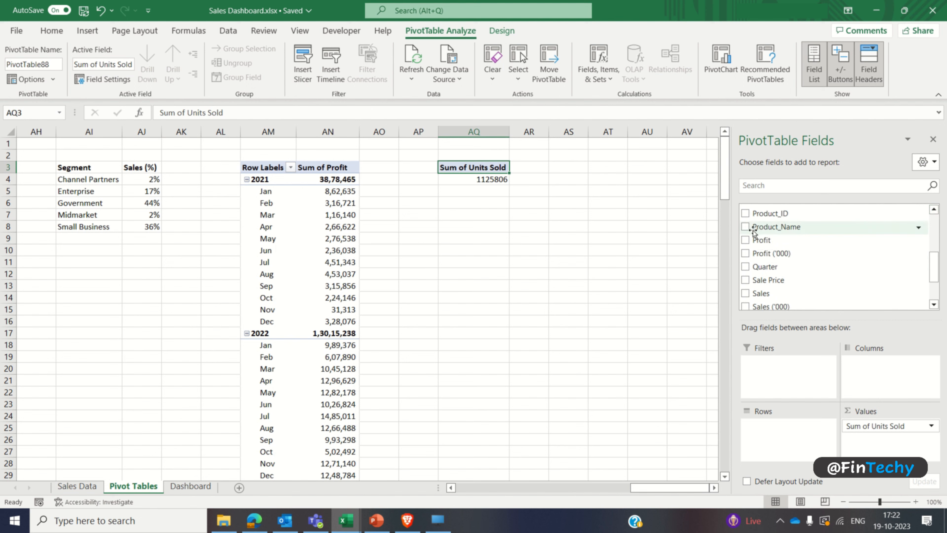
{"action": "left_click", "coordinate": [745, 226]}
{"action": "left_click", "coordinate": [933, 139]}
{"action": "left_click", "coordinate": [933, 143]}
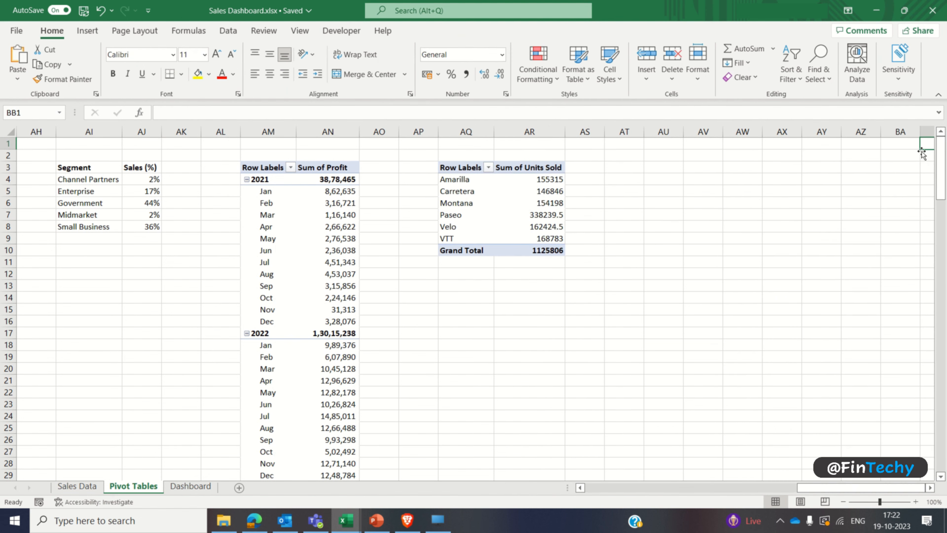
{"action": "right_click", "coordinate": [482, 250]}
{"action": "left_click", "coordinate": [500, 334]}
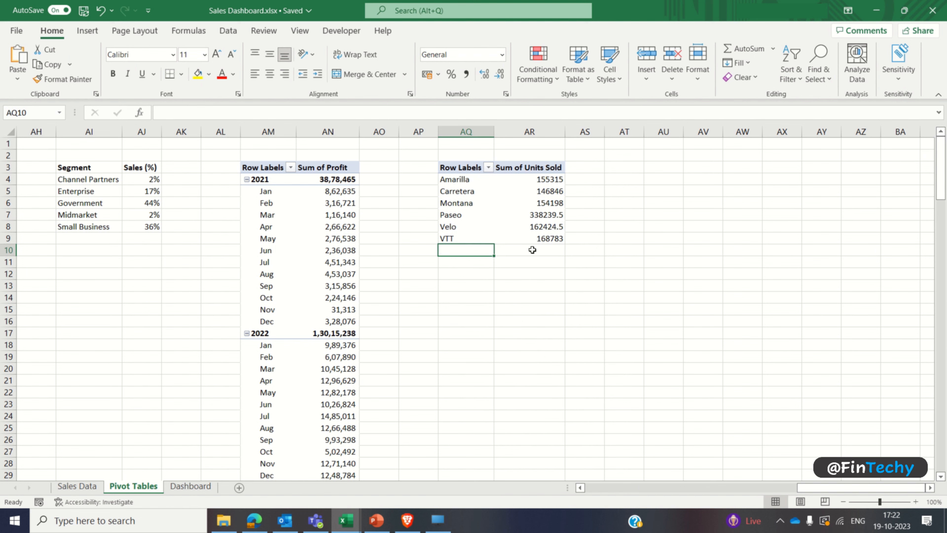
Step: Show the Units Sold PivotTable values as % of Grand Total and format them as percentages without decimals
{"action": "right_click", "coordinate": [553, 205]}
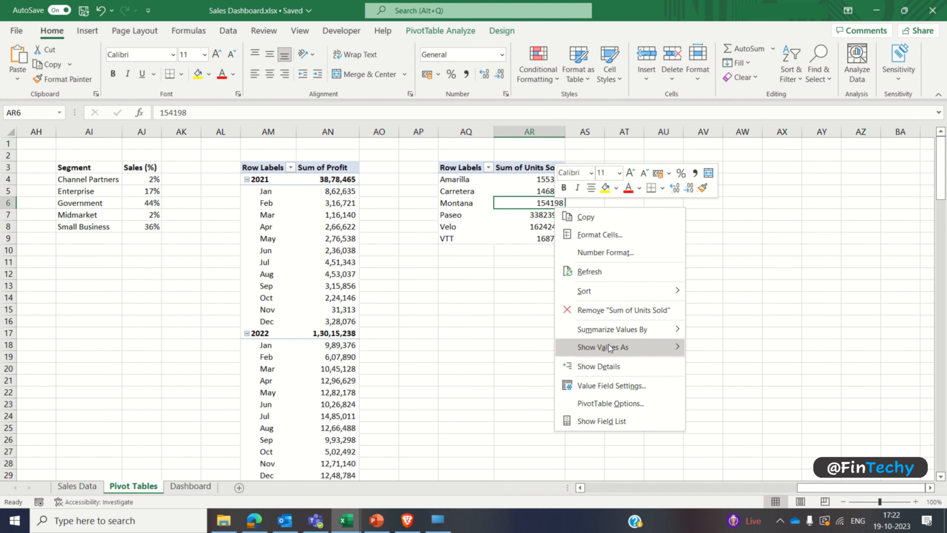
{"action": "mouse_move", "coordinate": [608, 344]}
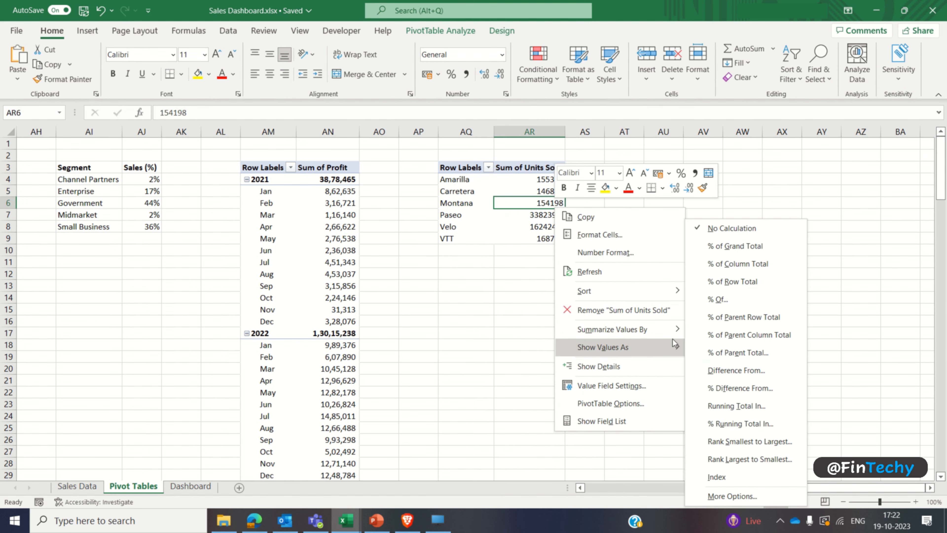
{"action": "left_click", "coordinate": [715, 246]}
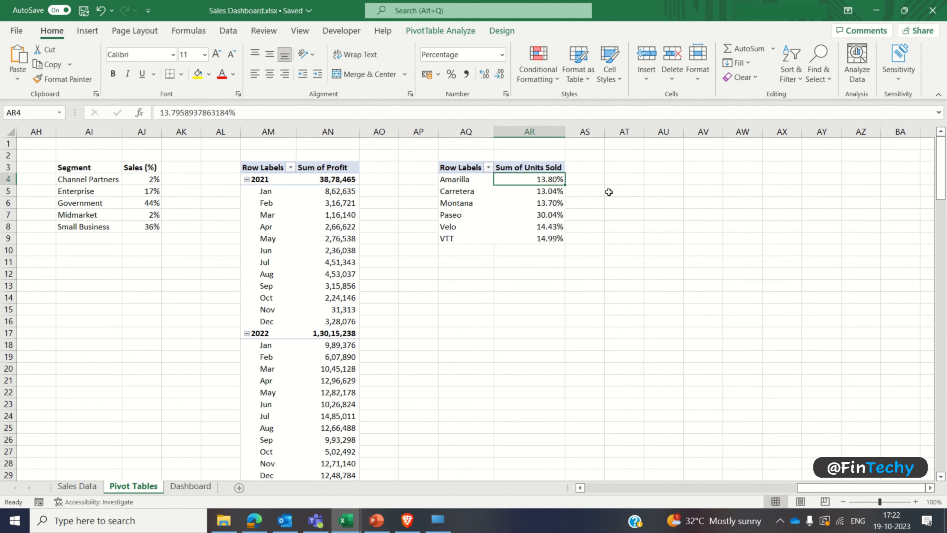
{"action": "key", "text": "ctrl+shift+Down"}
{"action": "left_click", "coordinate": [500, 73]}
{"action": "left_click", "coordinate": [499, 74]}
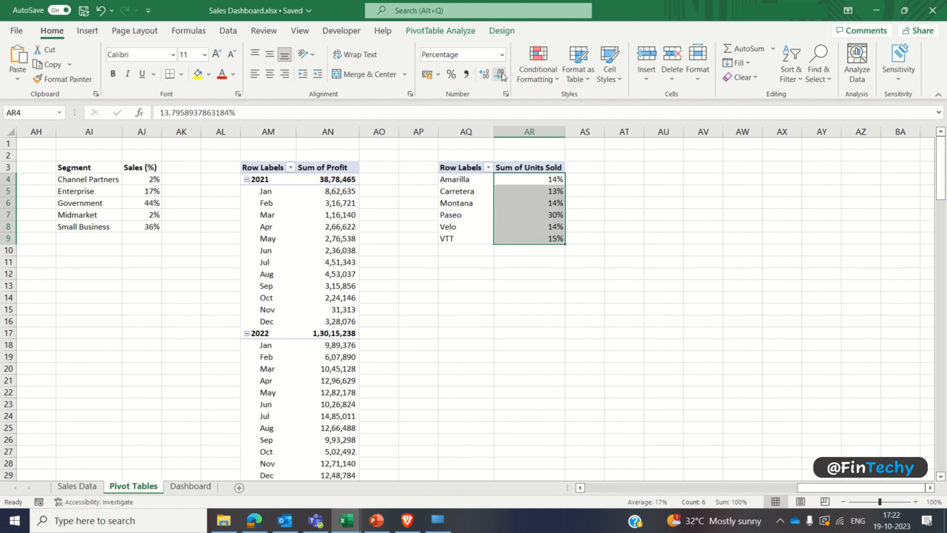
Step: Insert a pie PivotChart from the Units Sold PivotTable and place it below the table
{"action": "left_click", "coordinate": [475, 200]}
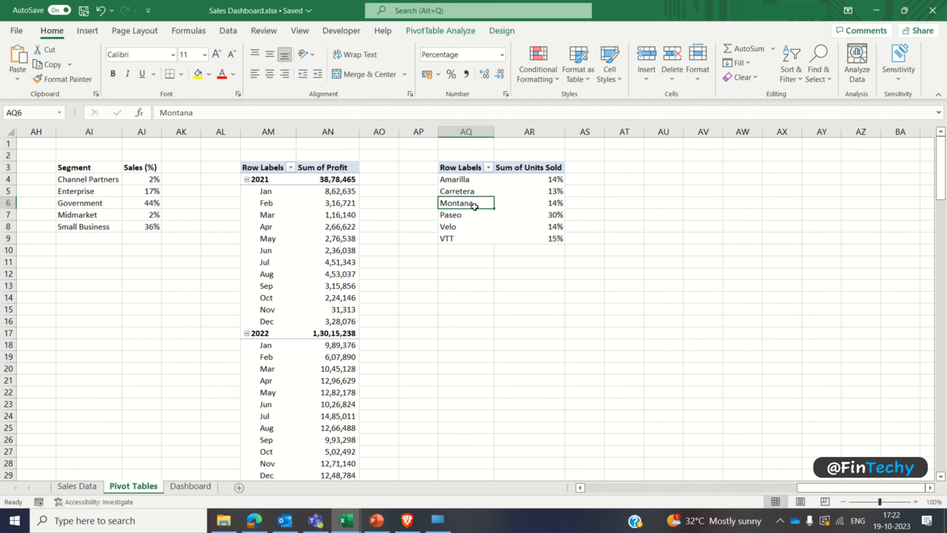
{"action": "left_click", "coordinate": [88, 31]}
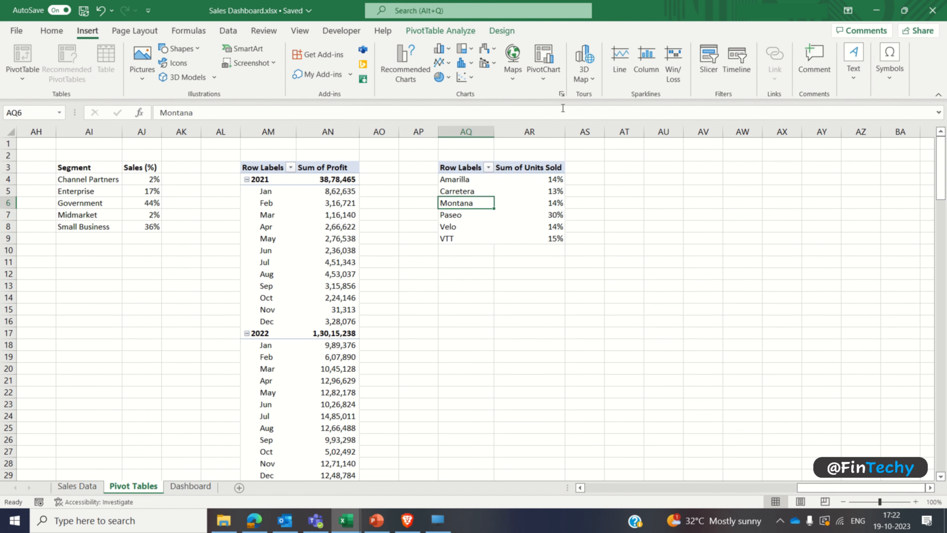
{"action": "left_click", "coordinate": [562, 94]}
{"action": "left_click", "coordinate": [315, 170]}
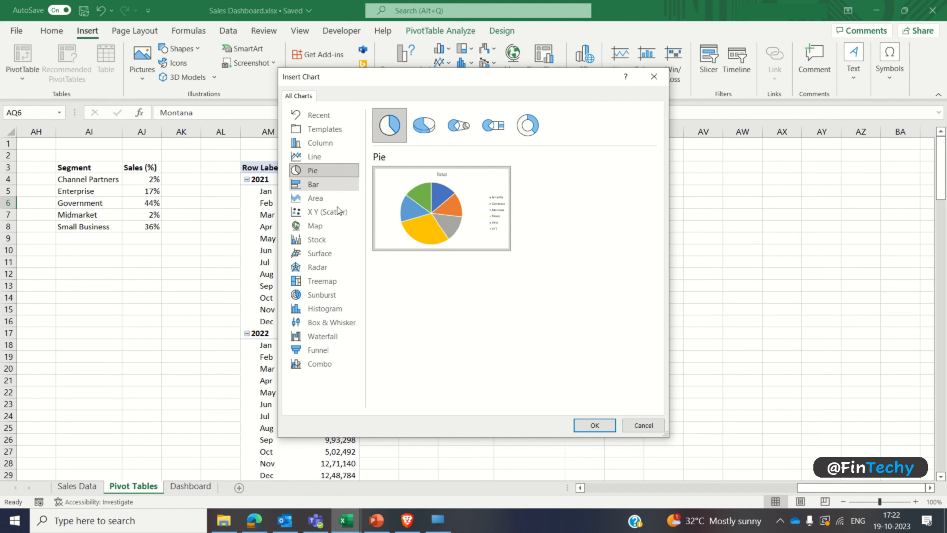
{"action": "left_click", "coordinate": [587, 425]}
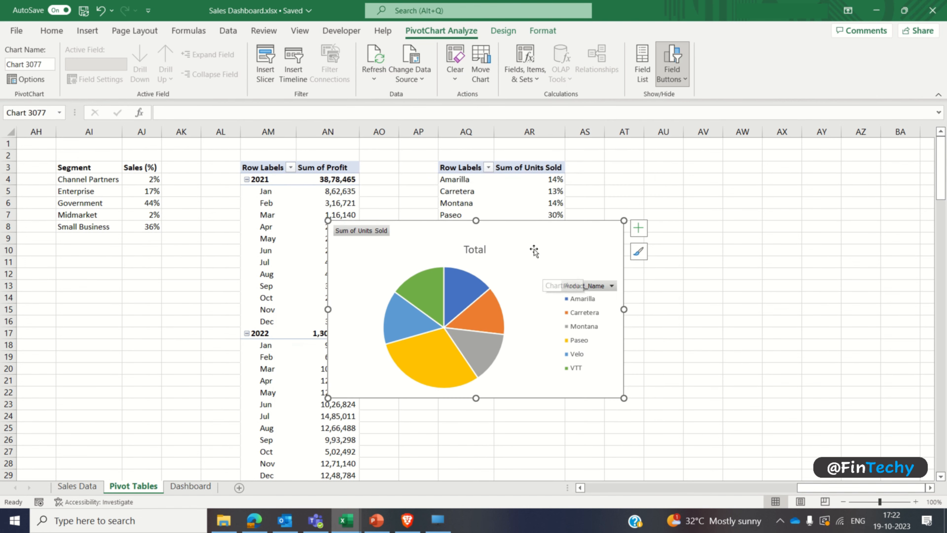
{"action": "left_click_drag", "start_coordinate": [534, 234], "coordinate": [596, 293]}
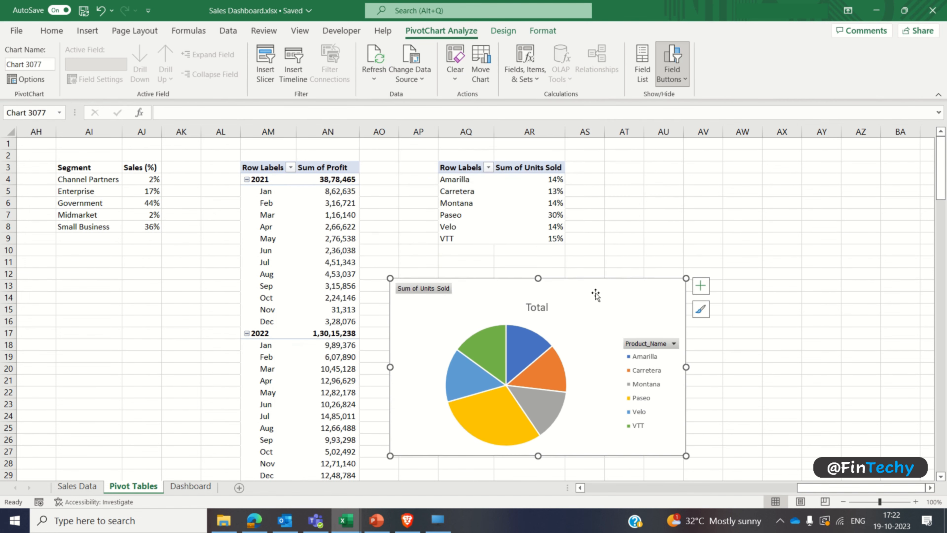
Step: Apply the fourth chart style, with pale translucent slices, to the pie chart and hide all its field buttons
{"action": "left_click", "coordinate": [503, 30]}
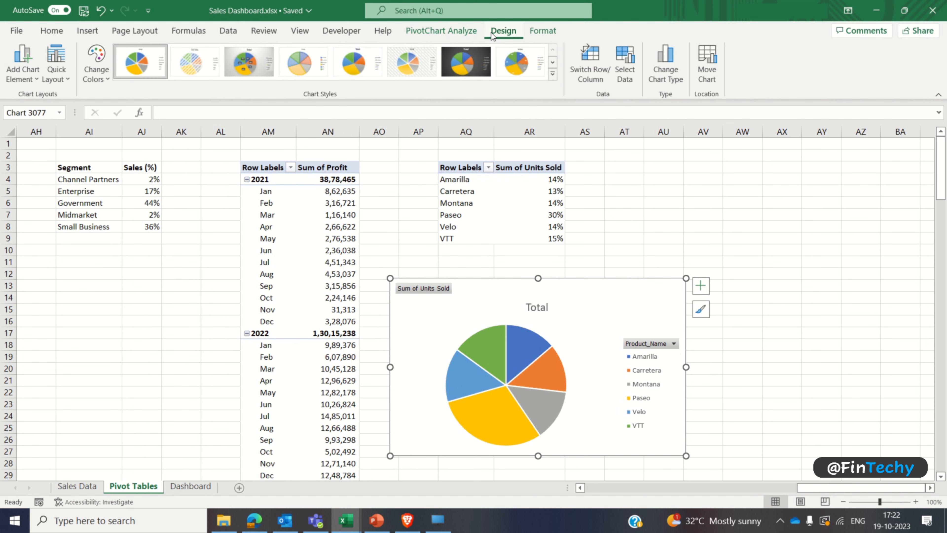
{"action": "left_click", "coordinate": [303, 62]}
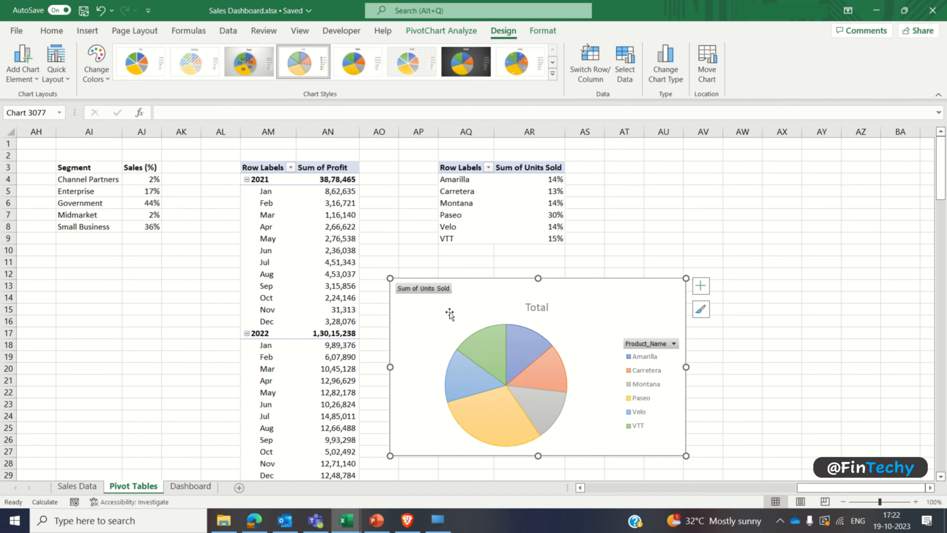
{"action": "right_click", "coordinate": [446, 291]}
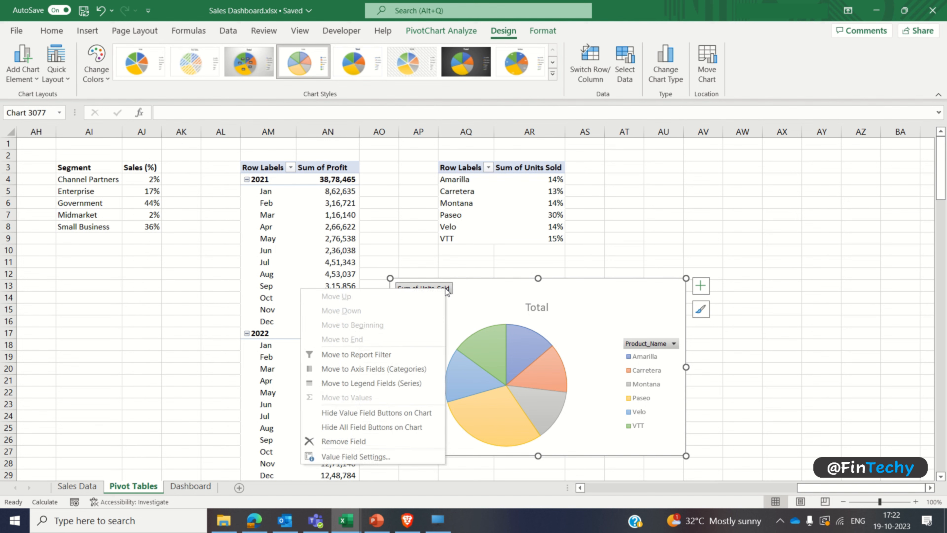
{"action": "left_click", "coordinate": [399, 432]}
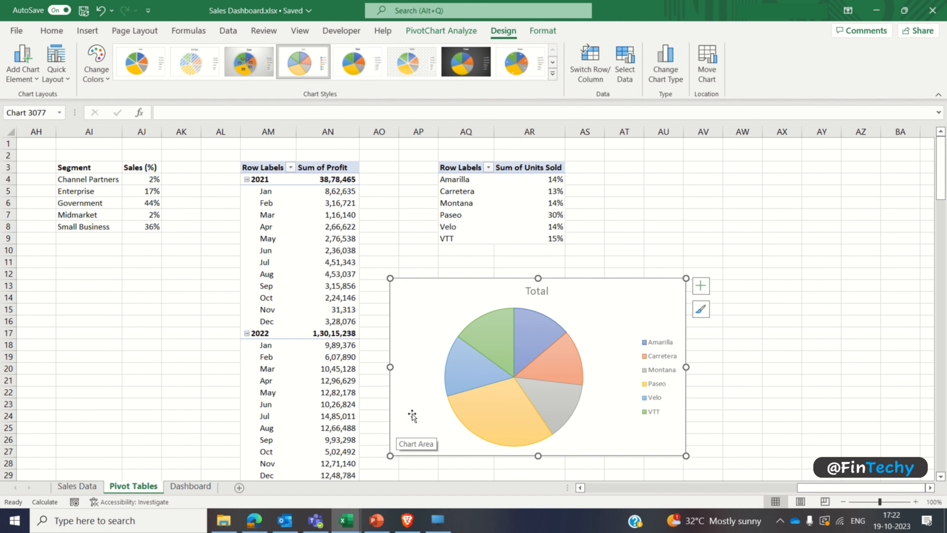
Step: Change the pie chart's title to "Units Sold Split %"
{"action": "left_click", "coordinate": [541, 291]}
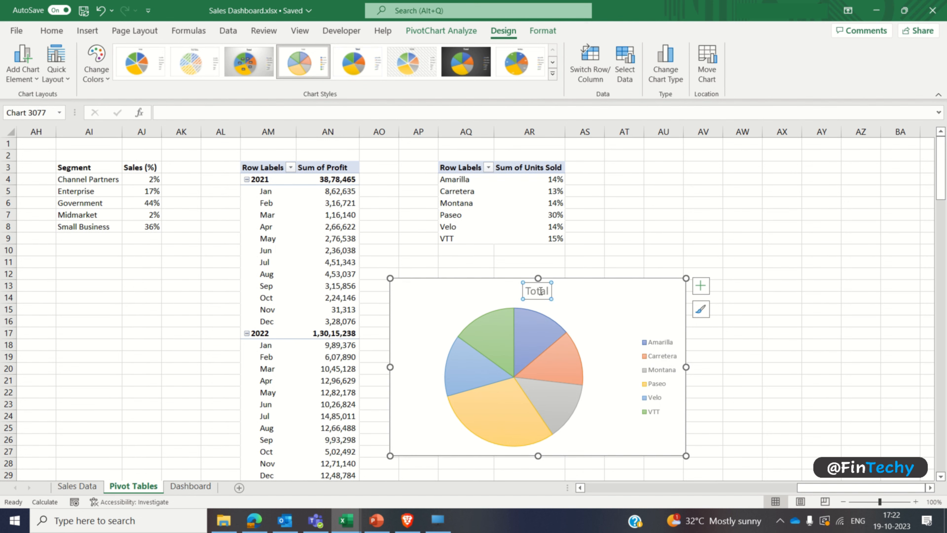
{"action": "double_click", "coordinate": [540, 291]}
{"action": "type", "text": "Units"}
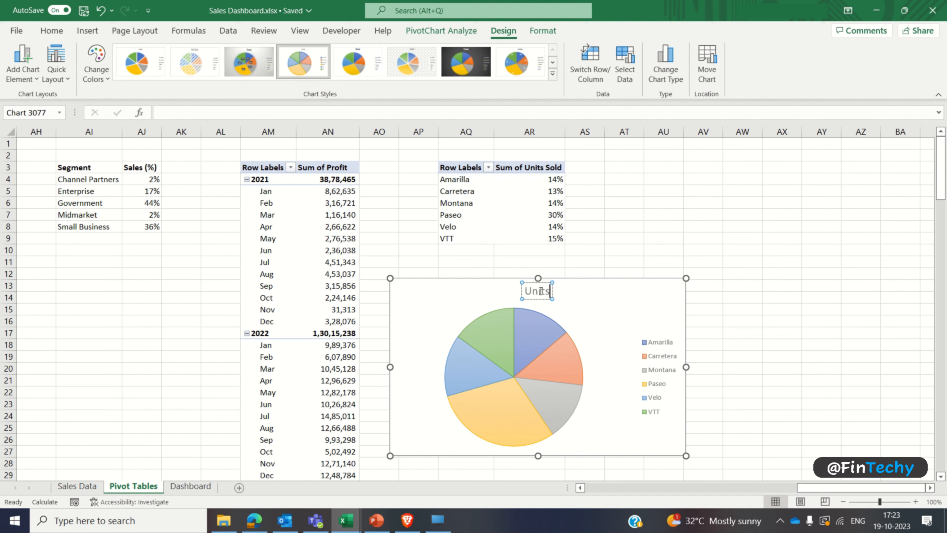
{"action": "type", "text": " Sold Spli"}
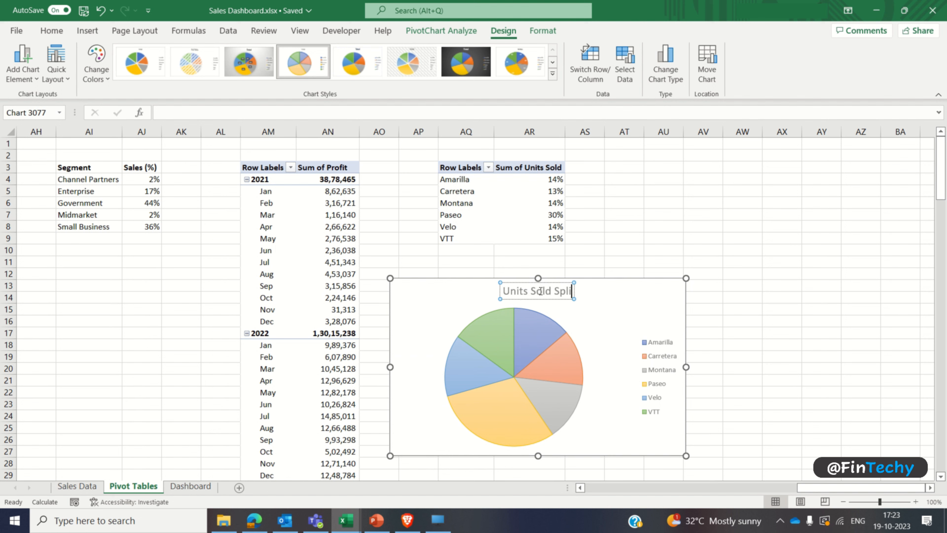
{"action": "type", "text": "t %"}
Step: Format the pie chart title as bold, 9 pt Comic Sans MS
{"action": "triple_click", "coordinate": [541, 292]}
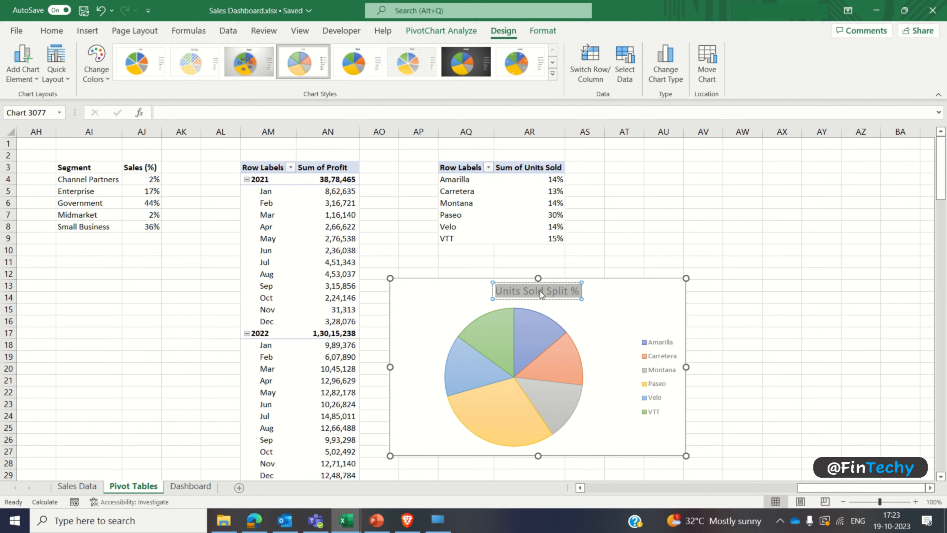
{"action": "left_click", "coordinate": [52, 32]}
{"action": "left_click", "coordinate": [113, 73]}
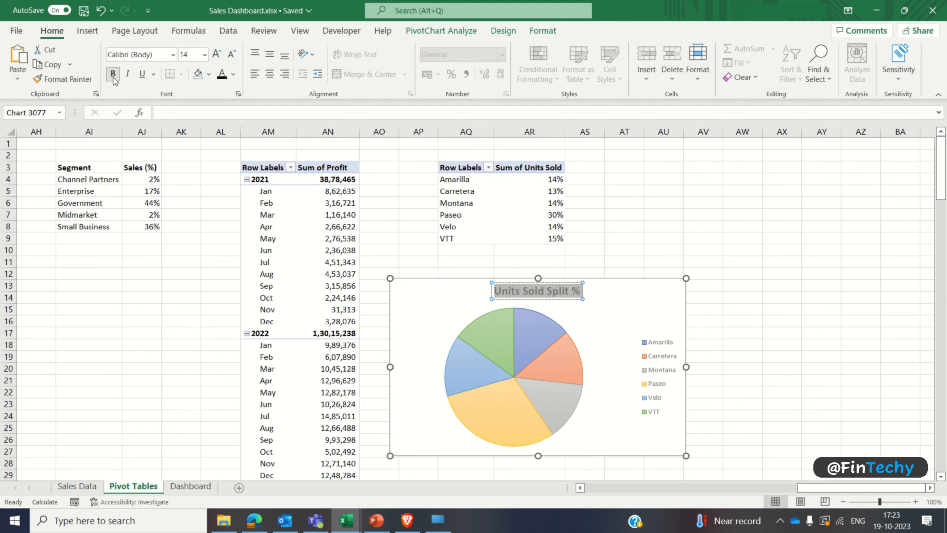
{"action": "left_click", "coordinate": [192, 54]}
{"action": "type", "text": "9"}
{"action": "key", "text": "Return"}
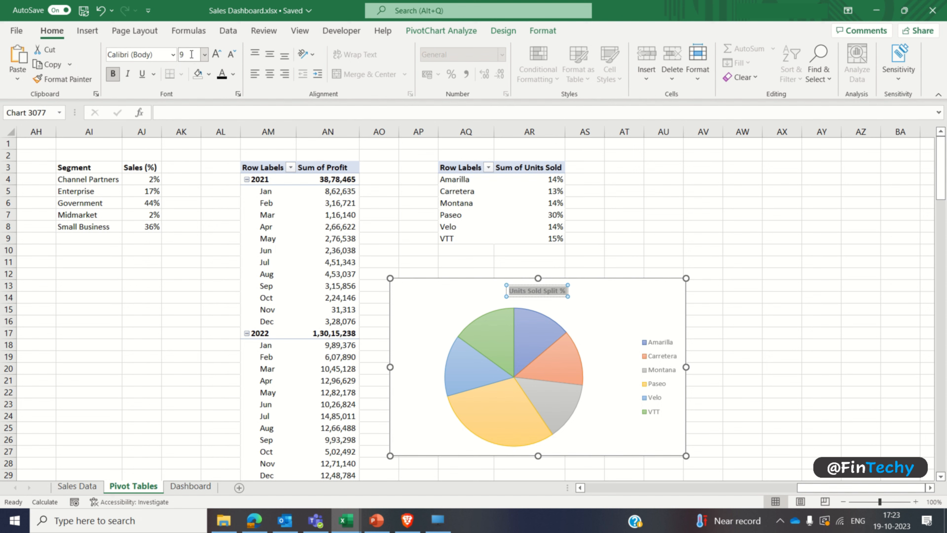
{"action": "left_click", "coordinate": [174, 56]}
{"action": "left_click", "coordinate": [165, 139]}
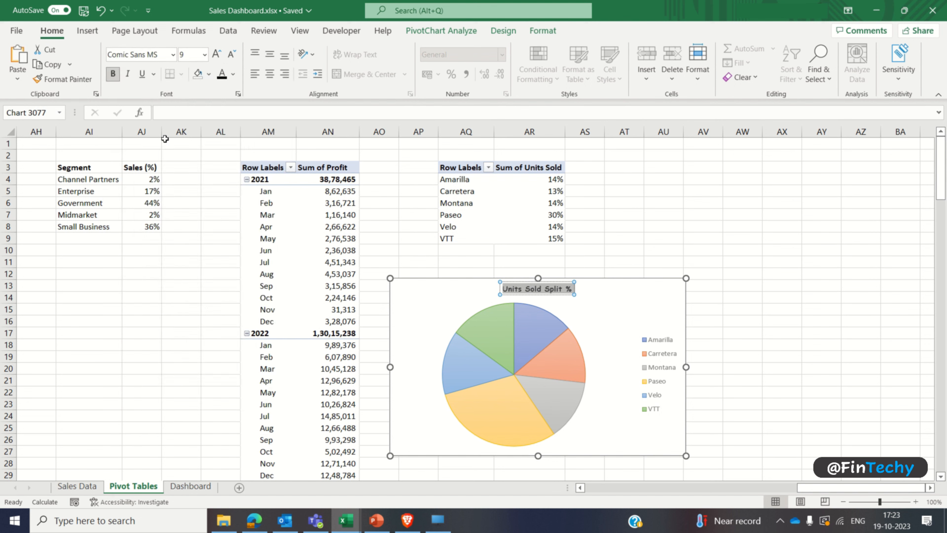
Step: Set the pie chart legend's font size to 6 and add data labels to the slices
{"action": "left_click", "coordinate": [660, 349]}
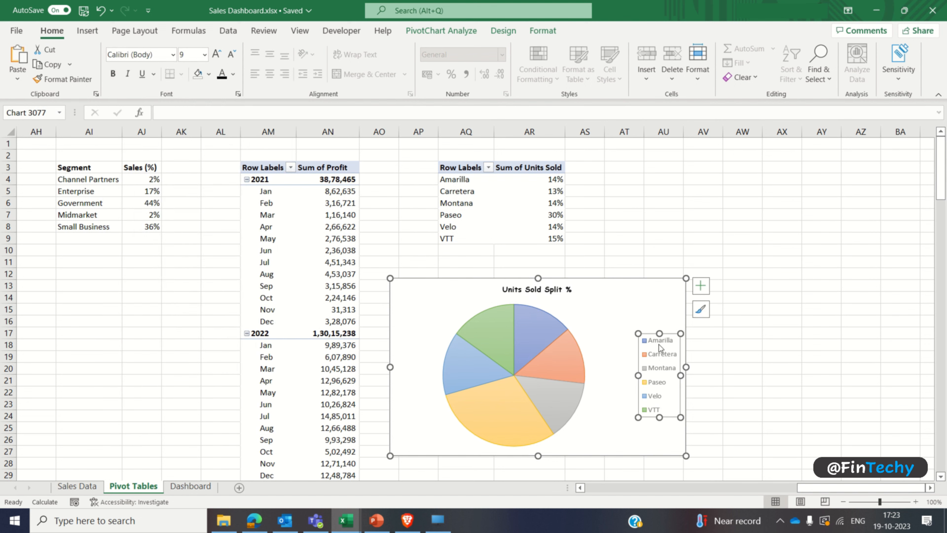
{"action": "left_click", "coordinate": [192, 55]}
{"action": "type", "text": "6"}
{"action": "key", "text": "Return"}
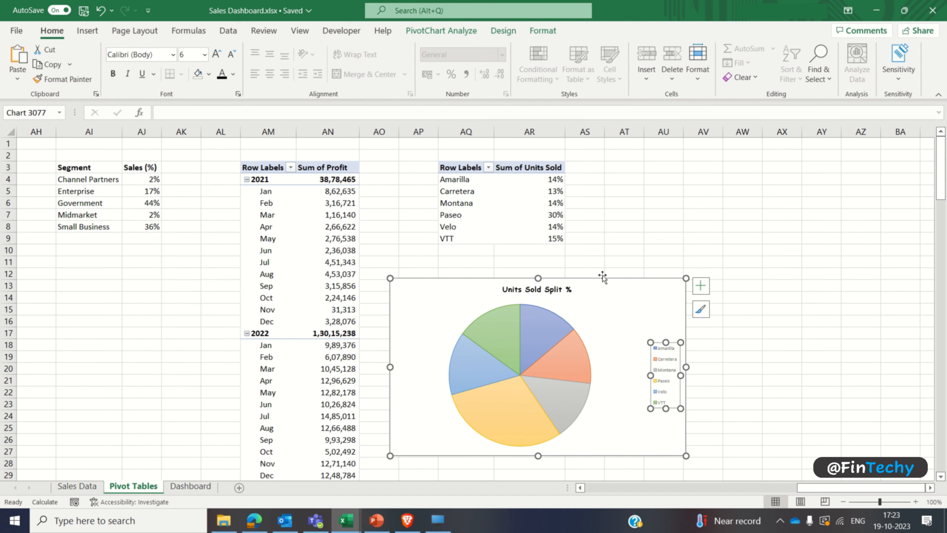
{"action": "left_click", "coordinate": [701, 287]}
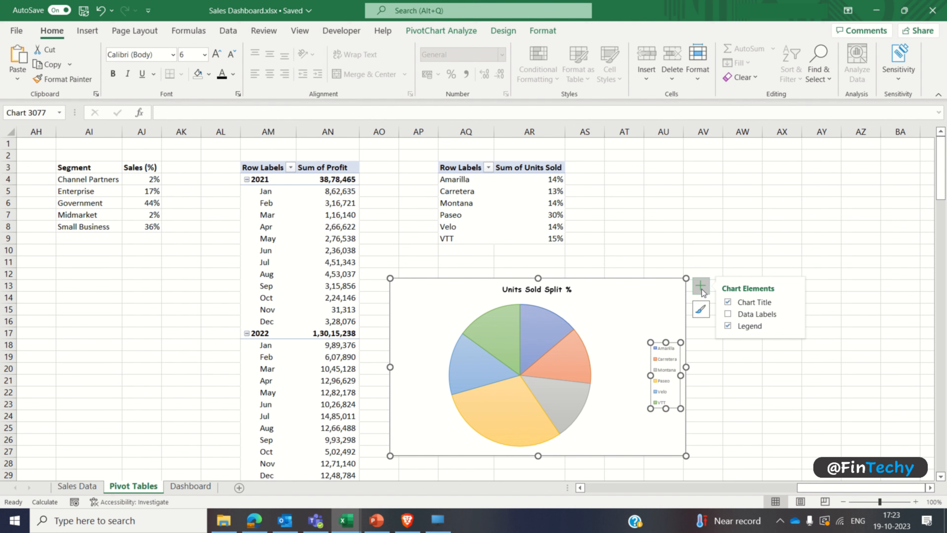
{"action": "left_click", "coordinate": [729, 315]}
Step: Cut the pie chart from the Pivot Tables sheet and paste it into the Dashboard sheet
{"action": "left_click", "coordinate": [595, 316]}
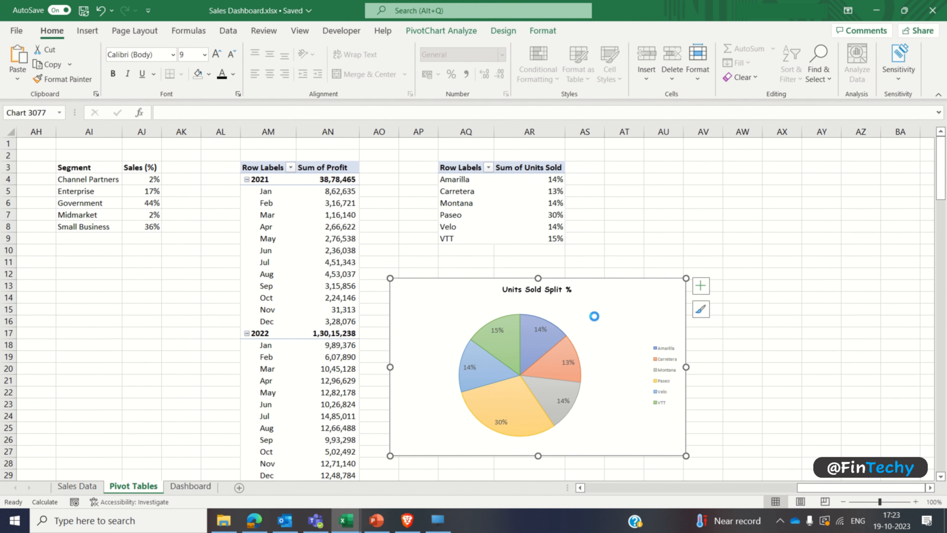
{"action": "key", "text": "Delete"}
{"action": "left_click", "coordinate": [202, 486]}
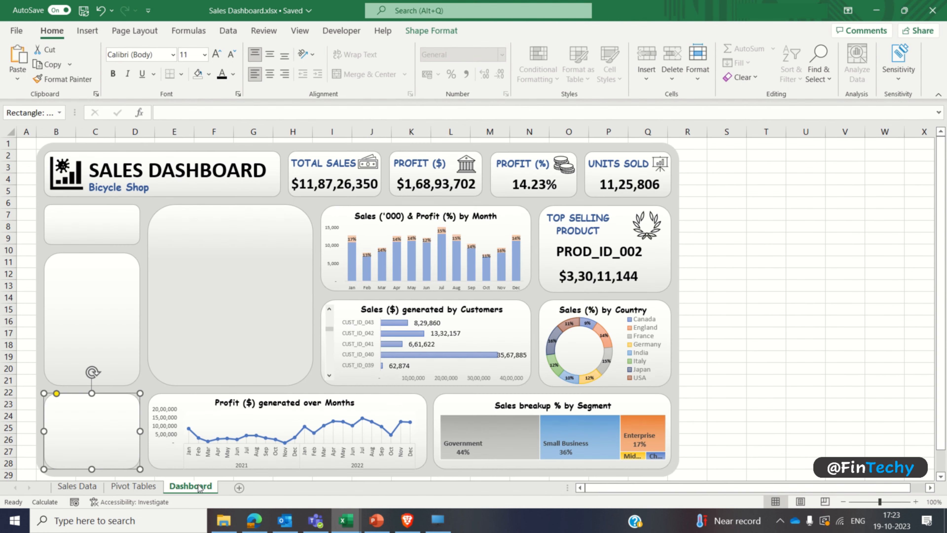
{"action": "scroll", "coordinate": [185, 374], "scroll_direction": "down", "scroll_amount": 3}
{"action": "left_click", "coordinate": [87, 404]}
{"action": "key", "text": "ctrl+v"}
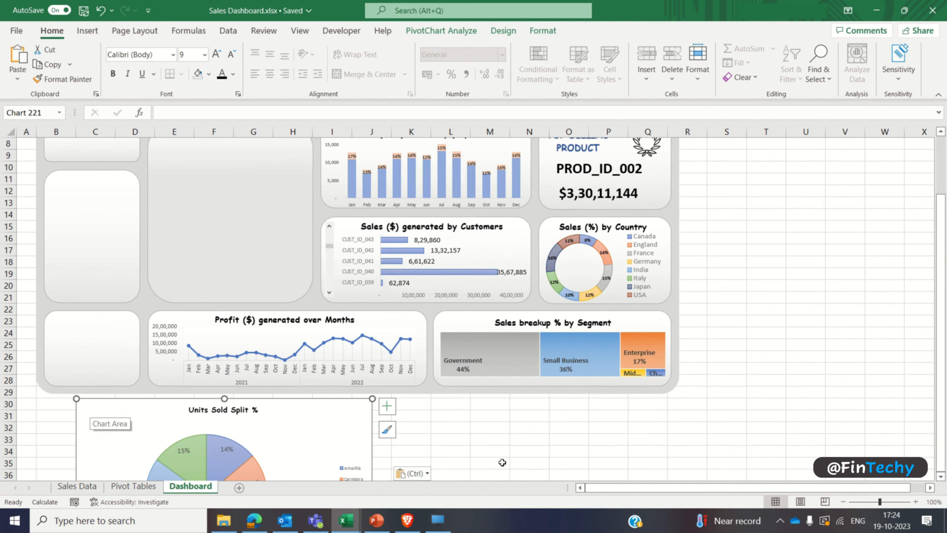
Step: Shrink the pie chart and place it on the empty card beside the profit chart
{"action": "scroll", "coordinate": [372, 425], "scroll_direction": "down", "scroll_amount": 3}
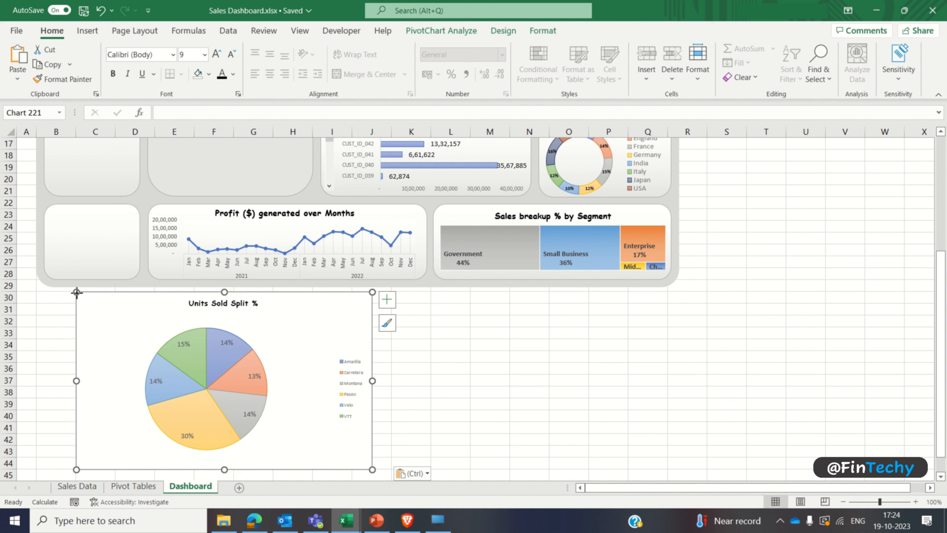
{"action": "left_click_drag", "start_coordinate": [76, 292], "coordinate": [115, 319]}
{"action": "left_click_drag", "start_coordinate": [115, 319], "coordinate": [116, 320]}
{"action": "left_click_drag", "start_coordinate": [332, 442], "coordinate": [307, 422]}
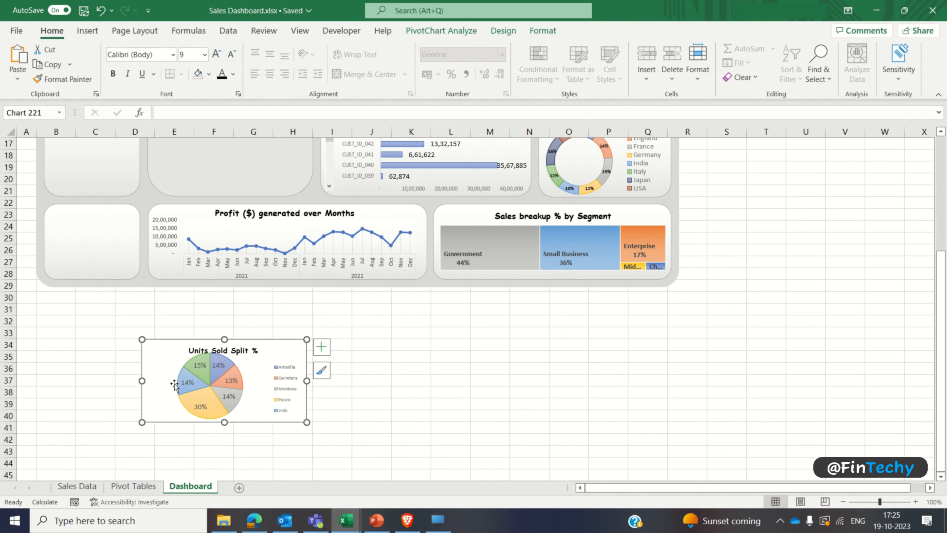
{"action": "left_click_drag", "start_coordinate": [142, 381], "coordinate": [176, 383]}
{"action": "left_click_drag", "start_coordinate": [192, 349], "coordinate": [52, 212]}
Step: Set the pie chart area to no fill and its border to no line
{"action": "right_click", "coordinate": [46, 224]}
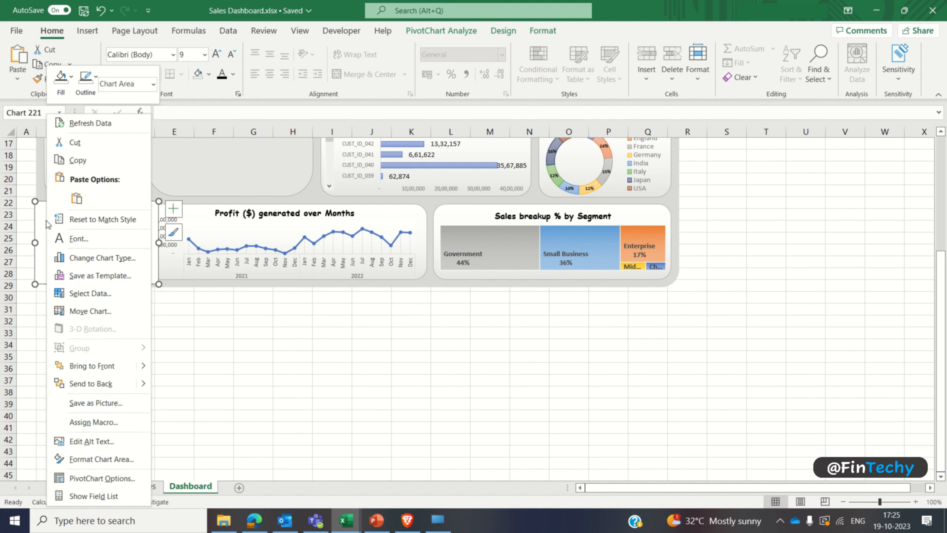
{"action": "left_click", "coordinate": [95, 459]}
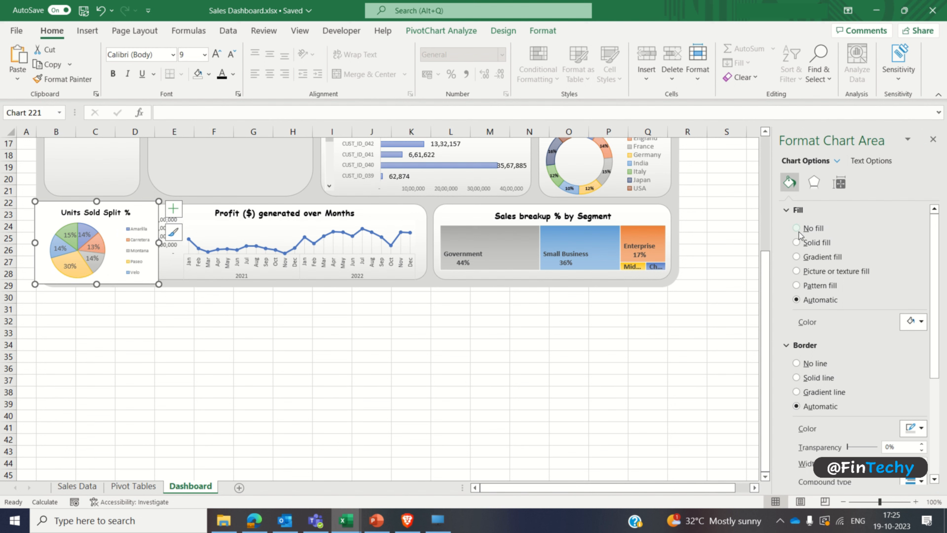
{"action": "left_click", "coordinate": [814, 338]}
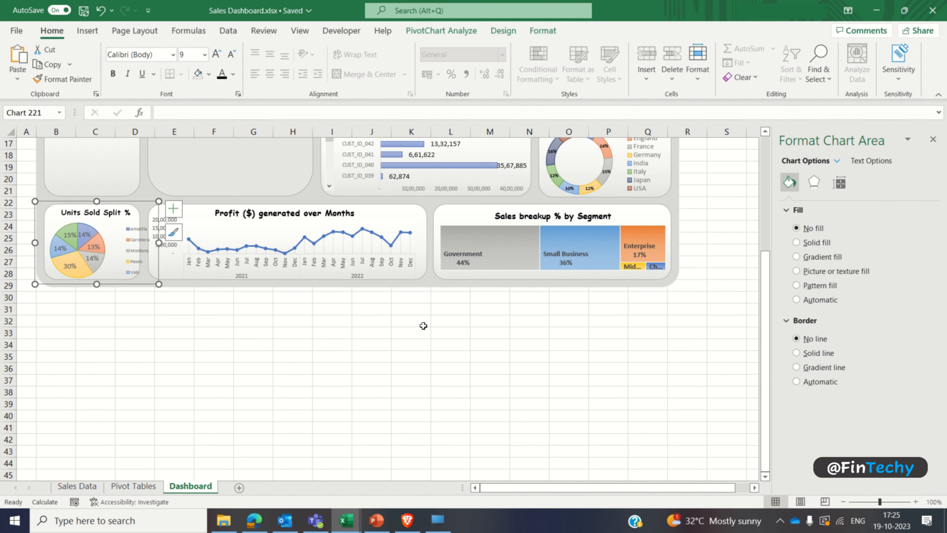
Step: Narrow the units sold pie chart to fit its card, shrink its legend and enlarge the pie beside it
{"action": "left_click_drag", "start_coordinate": [159, 242], "coordinate": [145, 243]}
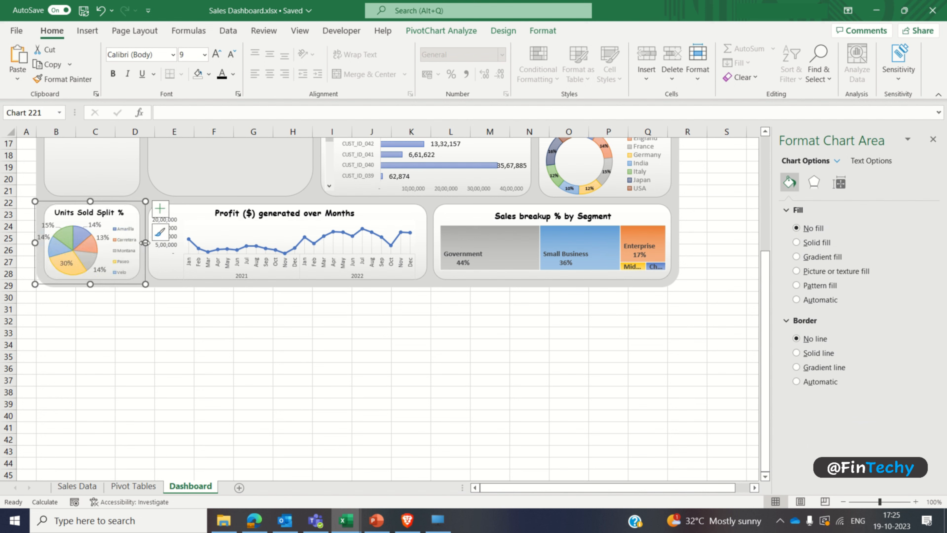
{"action": "left_click", "coordinate": [122, 252]}
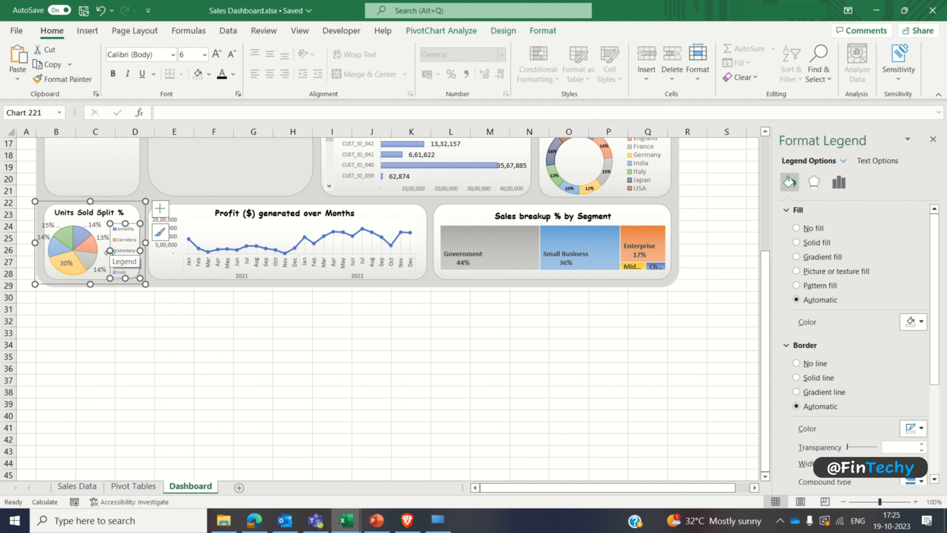
{"action": "left_click_drag", "start_coordinate": [109, 252], "coordinate": [130, 216]}
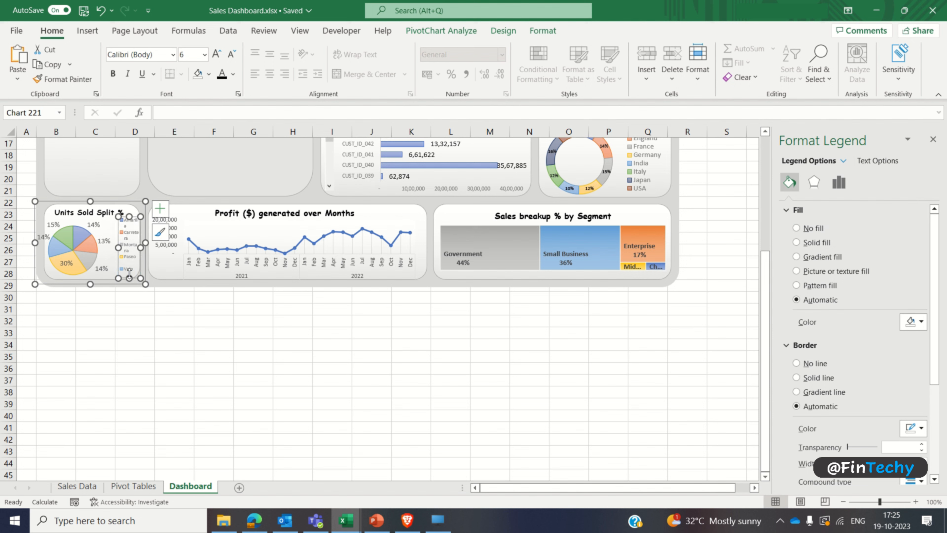
{"action": "left_click_drag", "start_coordinate": [129, 278], "coordinate": [122, 250]}
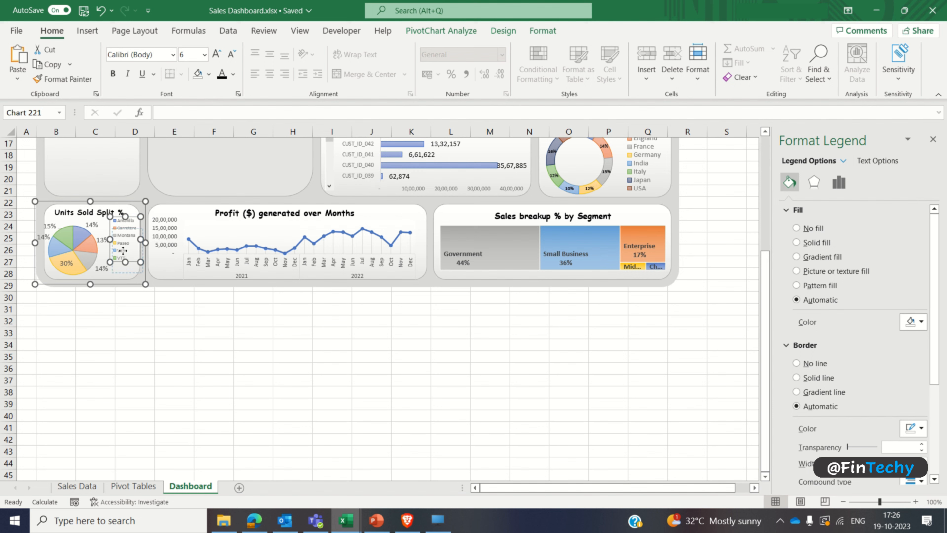
{"action": "left_click_drag", "start_coordinate": [124, 248], "coordinate": [108, 276]}
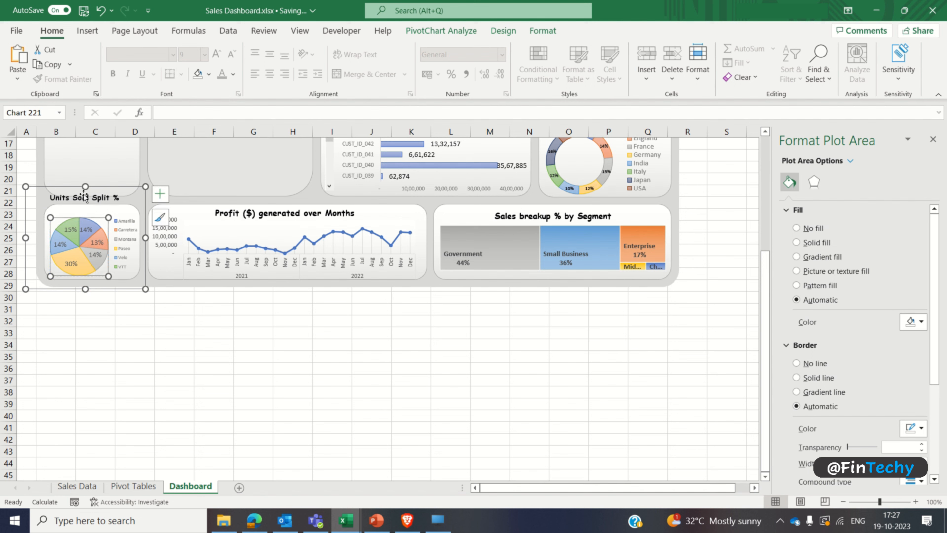
Step: Adjust the pie chart's height to the card and enlarge its plot area beneath the title
{"action": "left_click_drag", "start_coordinate": [86, 186], "coordinate": [85, 203]}
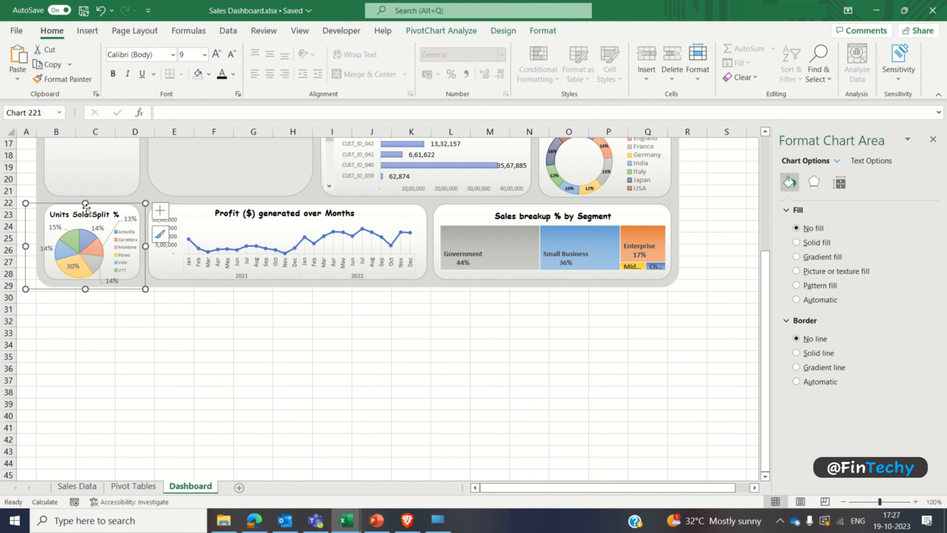
{"action": "left_click_drag", "start_coordinate": [86, 203], "coordinate": [85, 199]}
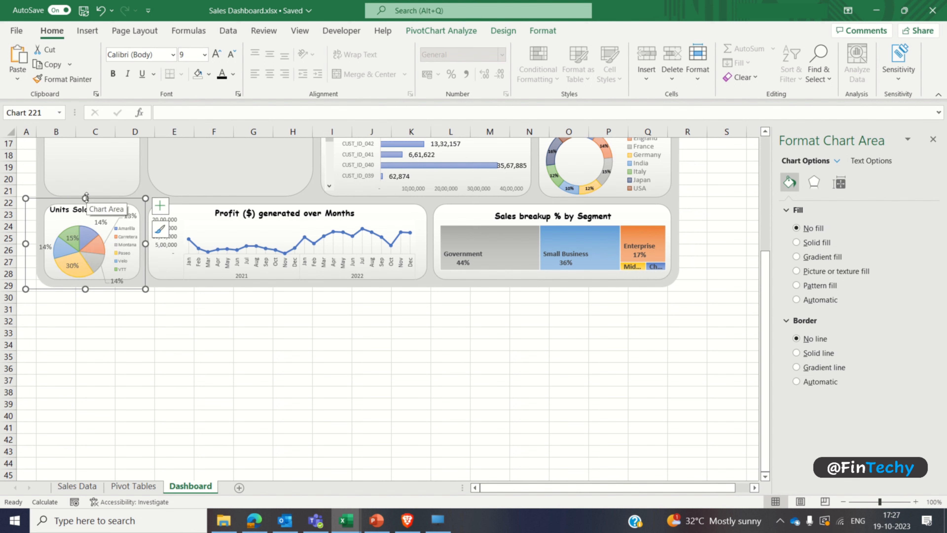
{"action": "left_click", "coordinate": [68, 242]}
{"action": "left_click", "coordinate": [53, 235]}
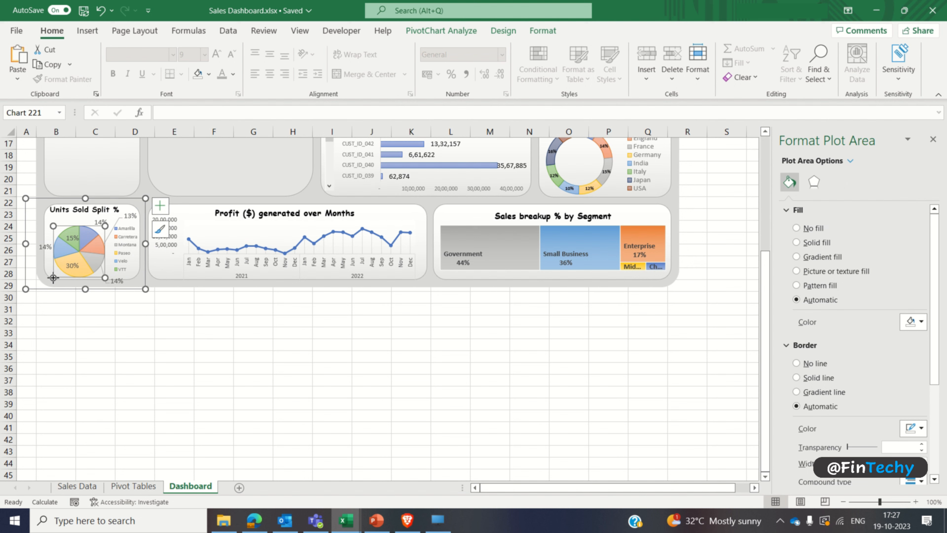
{"action": "left_click_drag", "start_coordinate": [53, 277], "coordinate": [47, 278]}
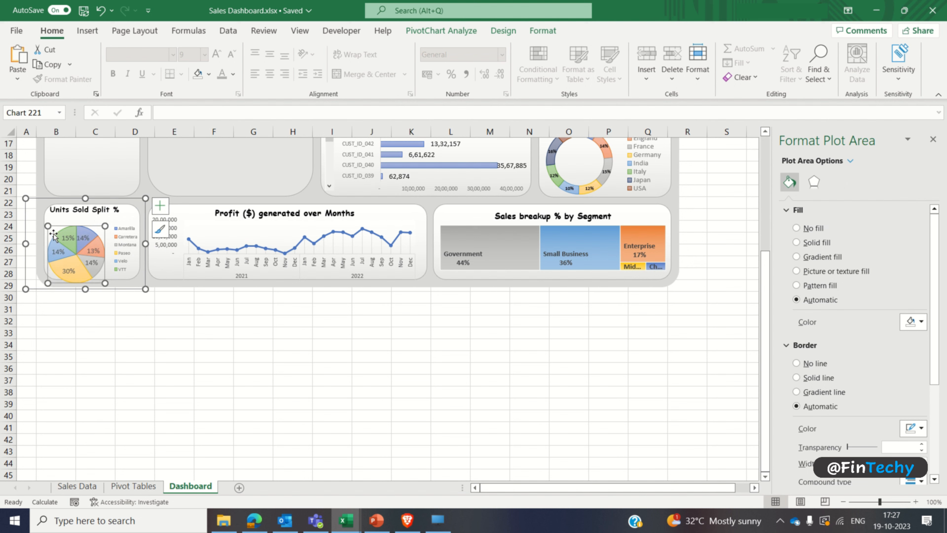
{"action": "left_click_drag", "start_coordinate": [56, 229], "coordinate": [57, 224]}
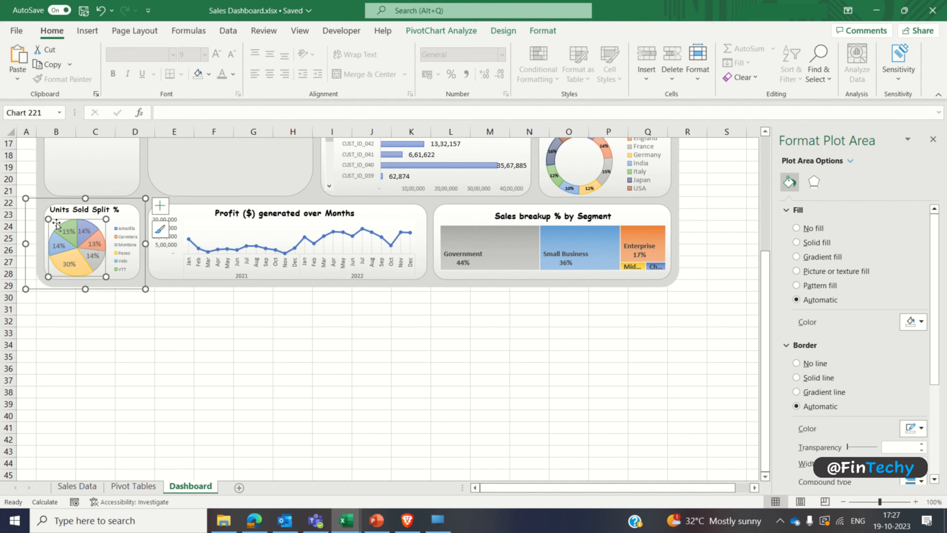
Step: Center the Units Sold Split % title within its card and close the formatting pane
{"action": "left_click", "coordinate": [75, 215]}
{"action": "left_click_drag", "start_coordinate": [75, 215], "coordinate": [83, 218]}
{"action": "left_click", "coordinate": [110, 310]}
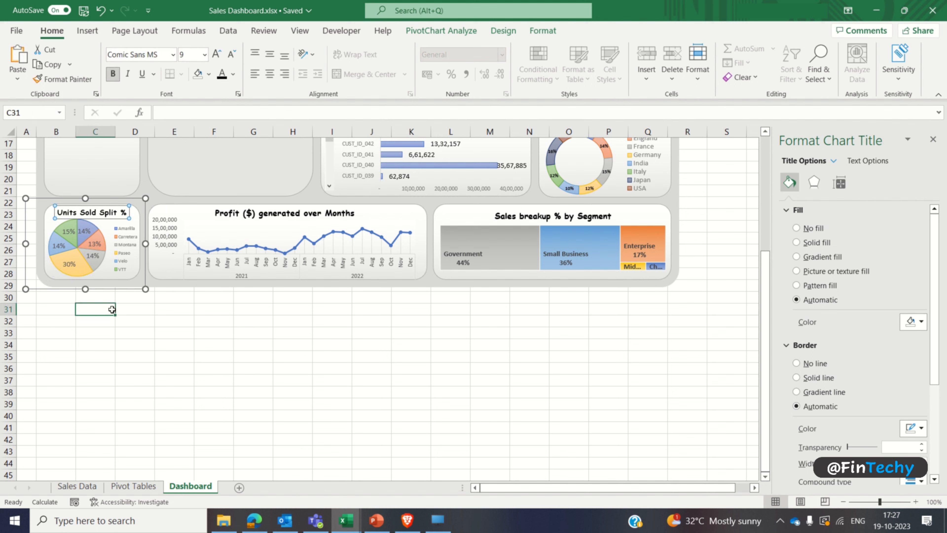
{"action": "left_click", "coordinate": [934, 141]}
{"action": "left_click", "coordinate": [940, 132]}
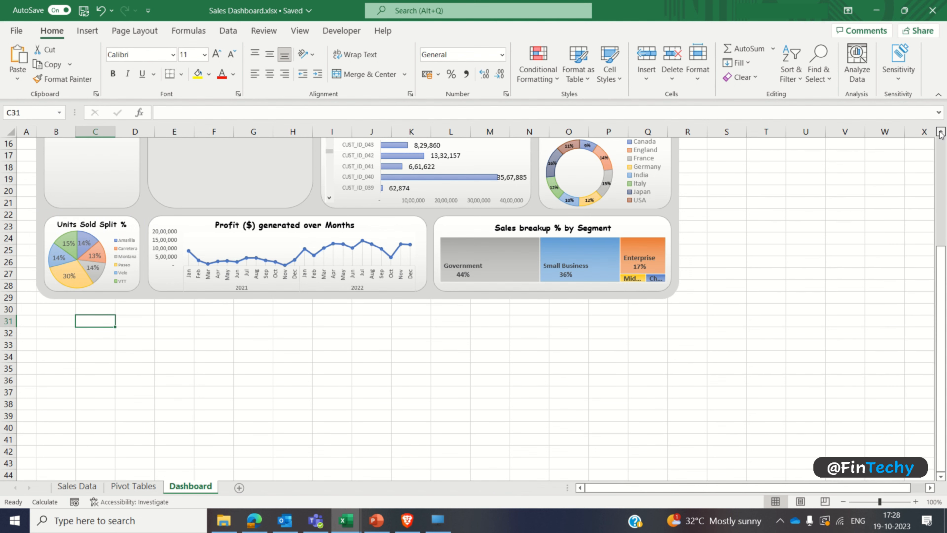
{"action": "scroll", "coordinate": [941, 134], "scroll_direction": "up", "scroll_amount": 5}
{"action": "left_click", "coordinate": [745, 255]}
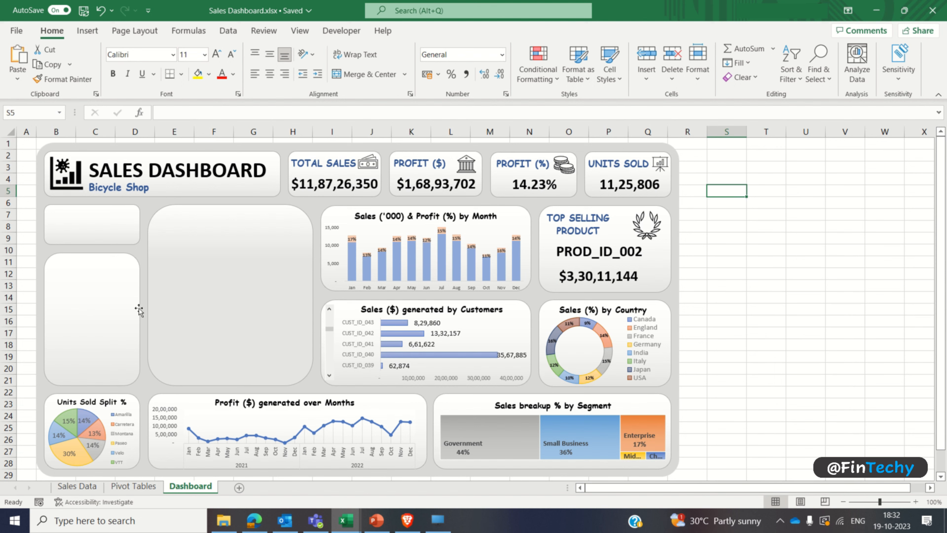
Step: Insert Month and Year slicers for the units sold pivot table on the Pivot Tables sheet
{"action": "left_click", "coordinate": [138, 311]}
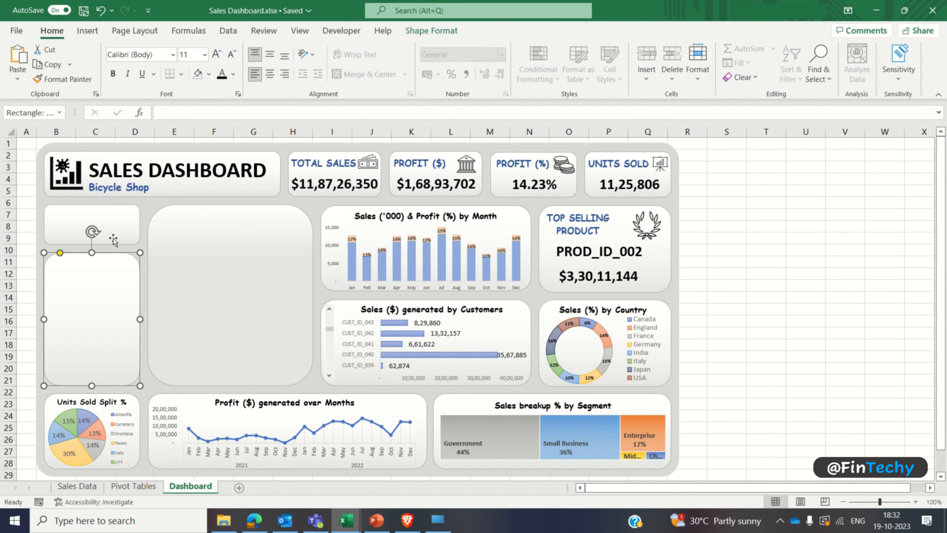
{"action": "left_click", "coordinate": [114, 241]}
{"action": "left_click", "coordinate": [125, 487]}
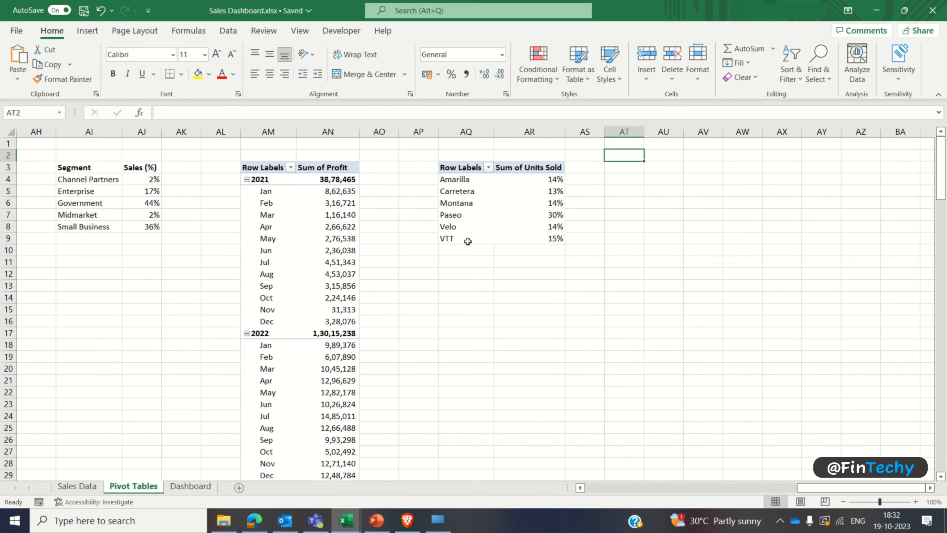
{"action": "left_click", "coordinate": [462, 205]}
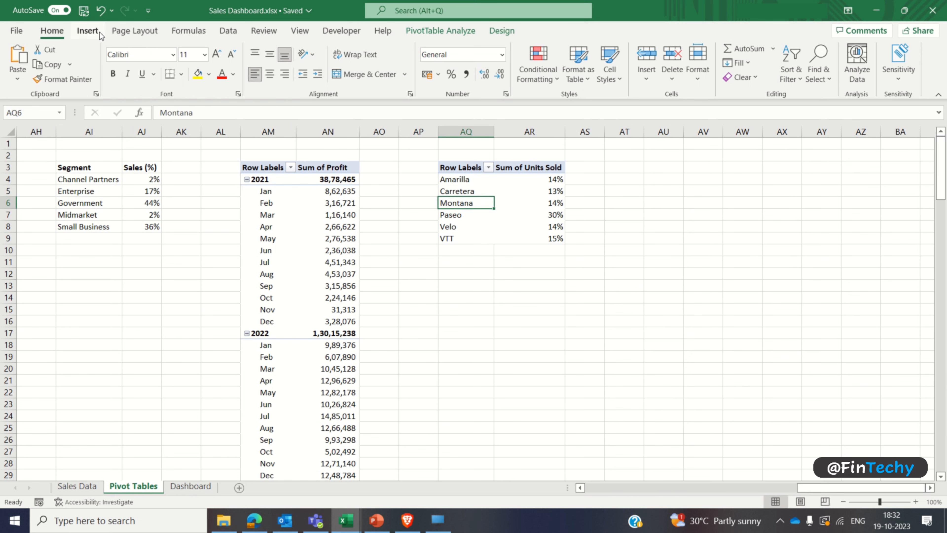
{"action": "left_click", "coordinate": [88, 31]}
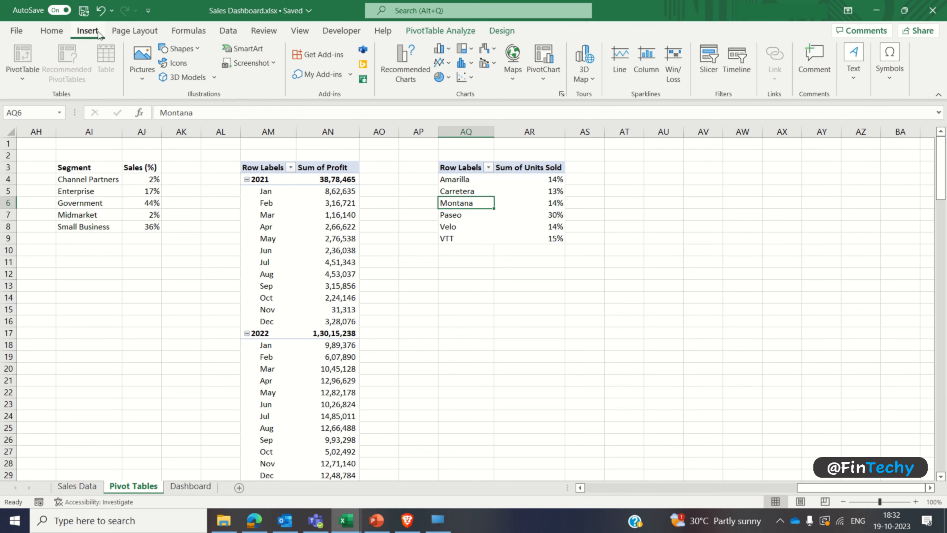
{"action": "left_click", "coordinate": [709, 61]}
{"action": "left_click", "coordinate": [367, 384]}
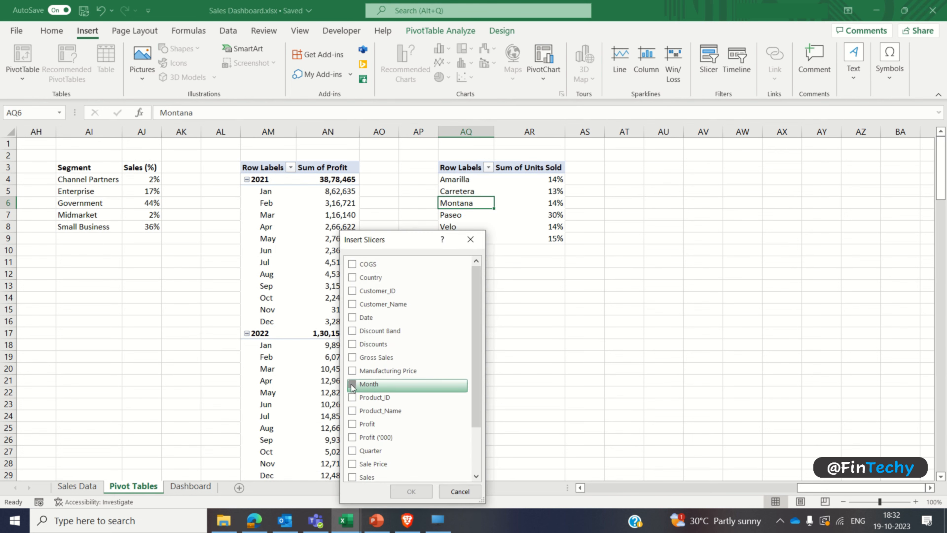
{"action": "left_click_drag", "start_coordinate": [479, 387], "coordinate": [479, 431]}
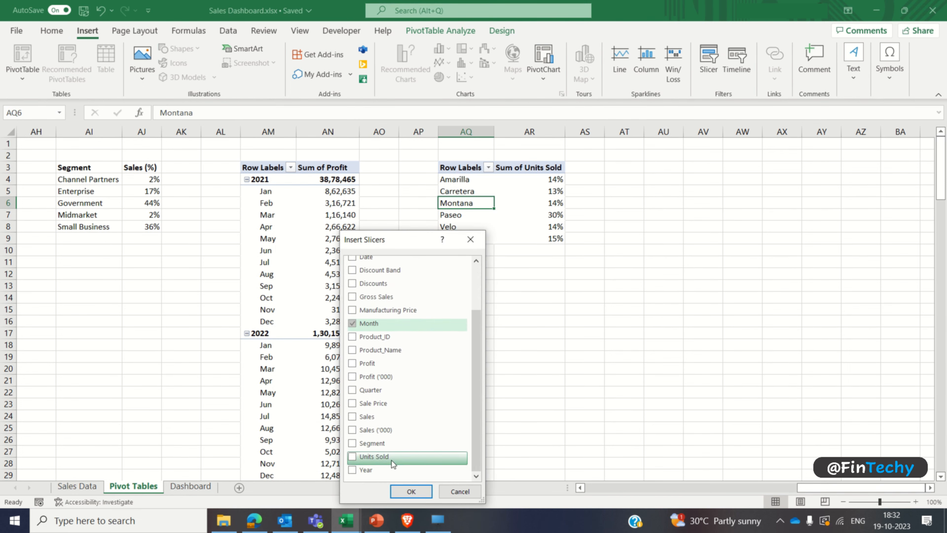
{"action": "left_click", "coordinate": [353, 470]}
{"action": "left_click", "coordinate": [411, 491]}
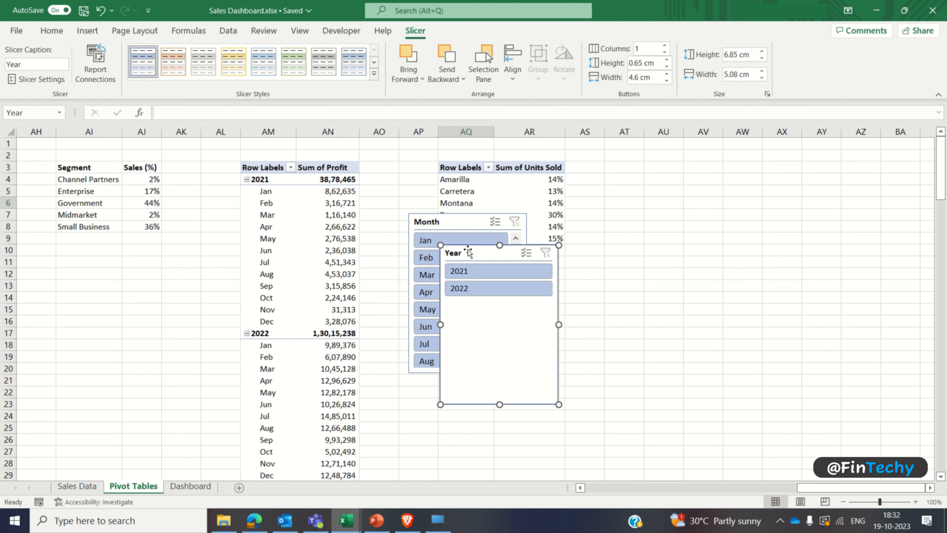
Step: Move the Year and Month slicers apart, clear of the pivot table, and set each to 2 columns
{"action": "left_click_drag", "start_coordinate": [469, 252], "coordinate": [693, 274]}
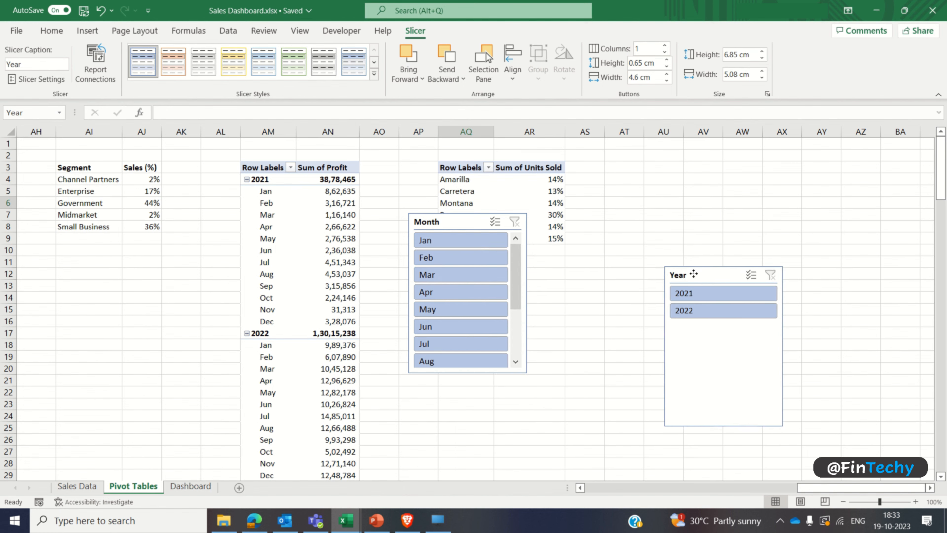
{"action": "left_click", "coordinate": [665, 45]}
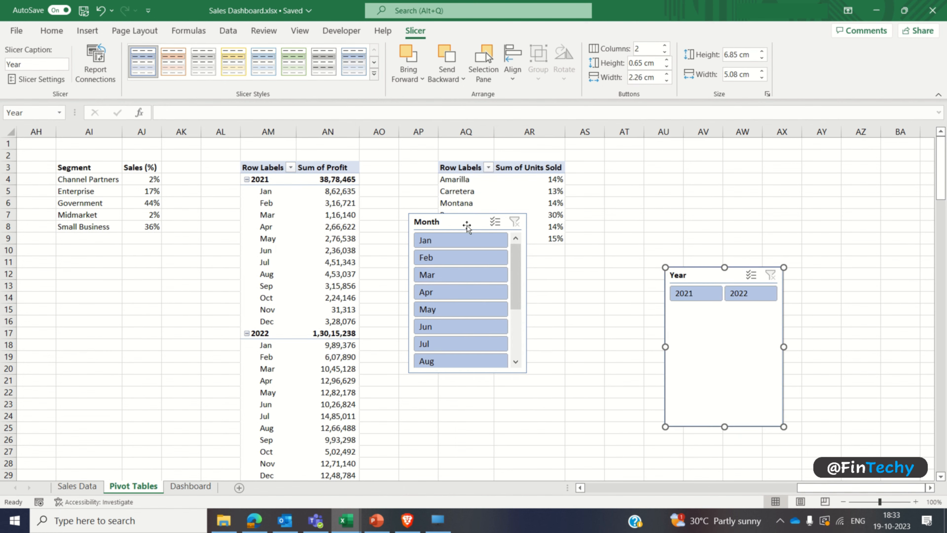
{"action": "left_click_drag", "start_coordinate": [474, 223], "coordinate": [498, 288]}
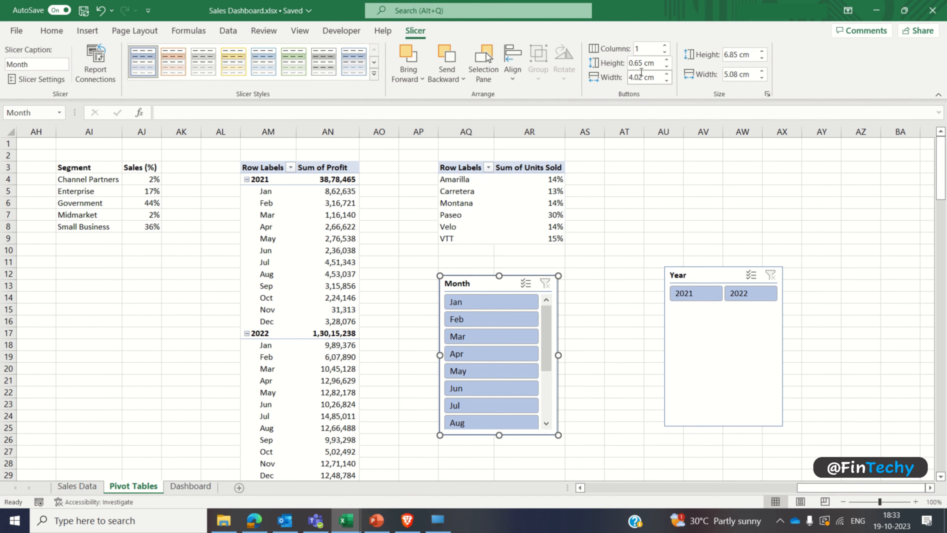
{"action": "left_click", "coordinate": [665, 45]}
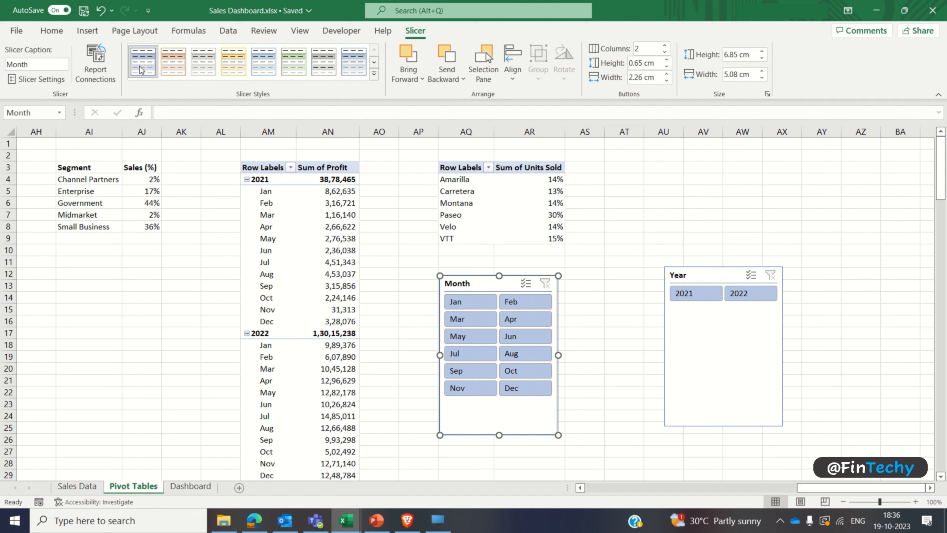
Step: Duplicate the first light blue slicer style and name the copy Dashboard
{"action": "right_click", "coordinate": [141, 70]}
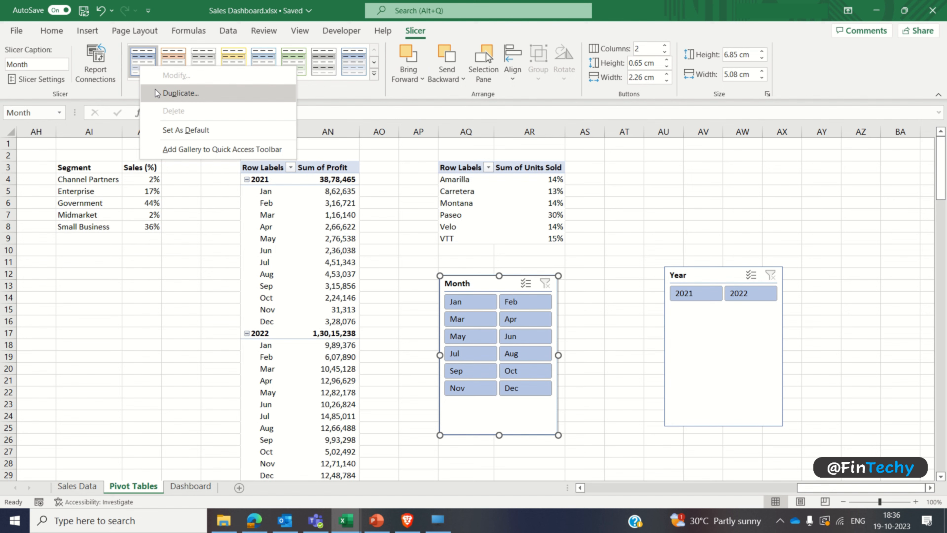
{"action": "left_click", "coordinate": [180, 93]}
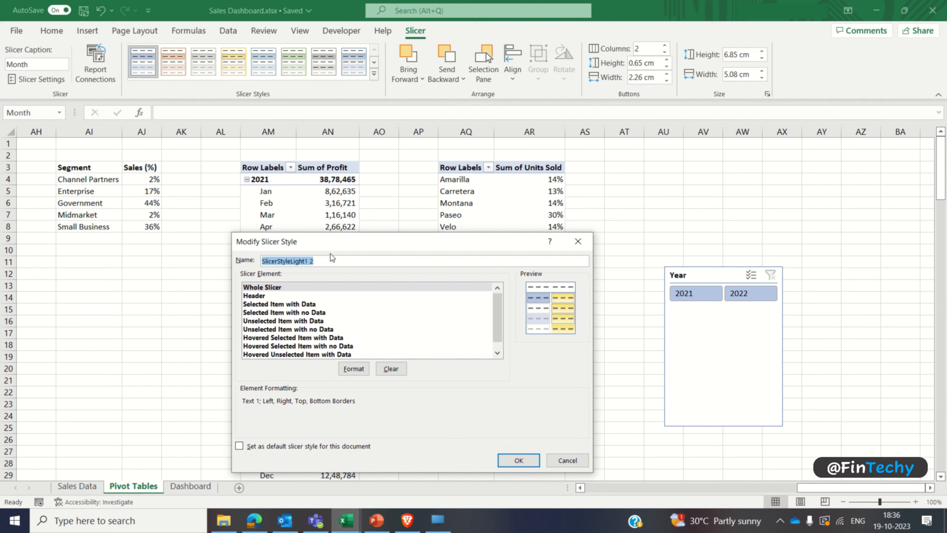
{"action": "type", "text": "Dashboard"}
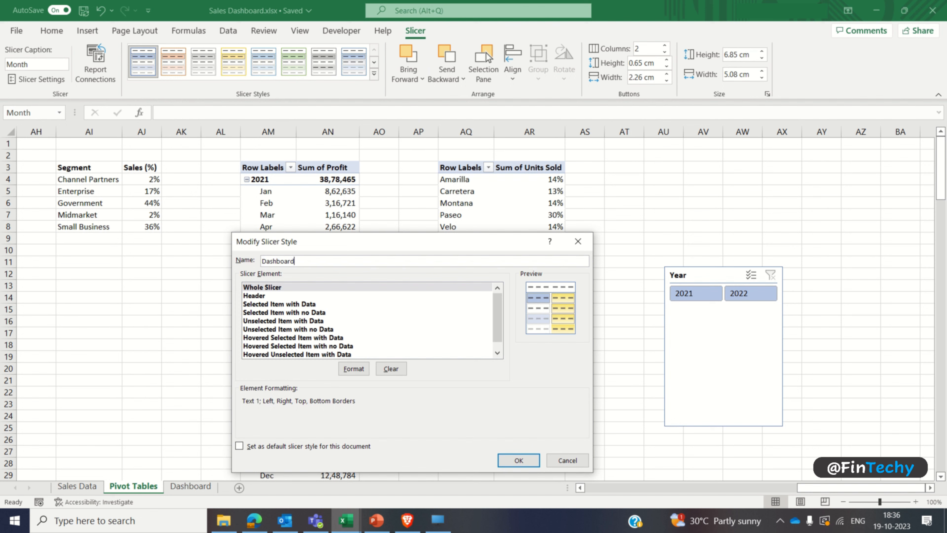
Step: Format the style's Whole Slicer element with Comic Sans MS, bold, size 10, and no borders
{"action": "left_click", "coordinate": [303, 289]}
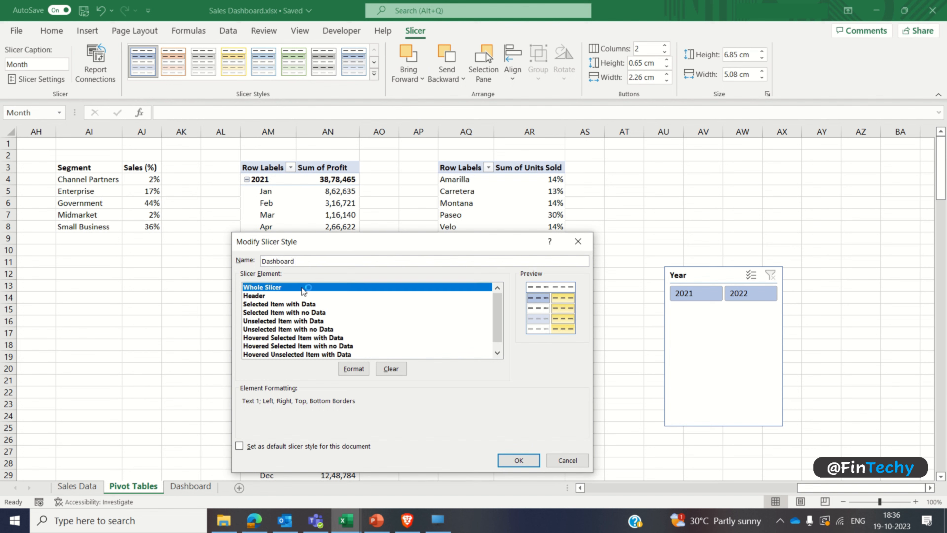
{"action": "left_click", "coordinate": [345, 369]}
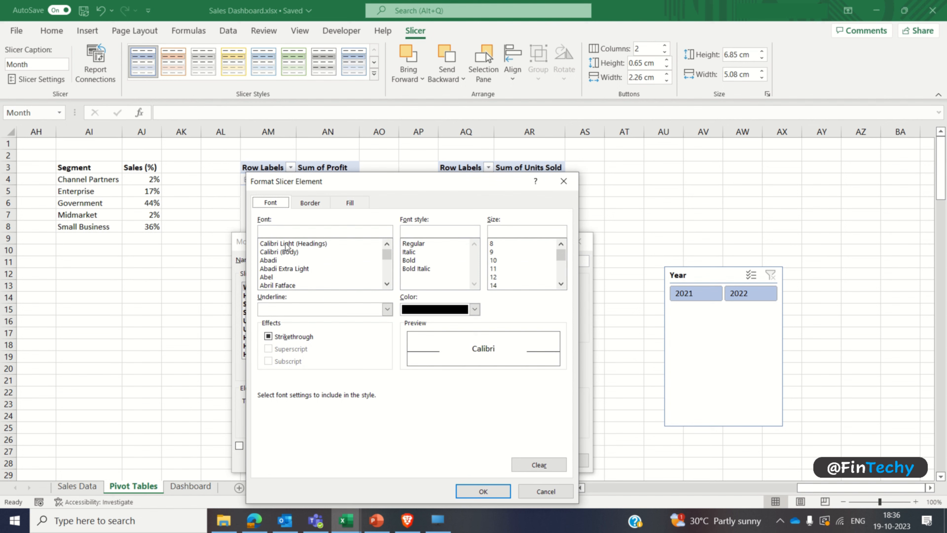
{"action": "left_click", "coordinate": [284, 232]}
{"action": "type", "text": "Comic Sans MS"}
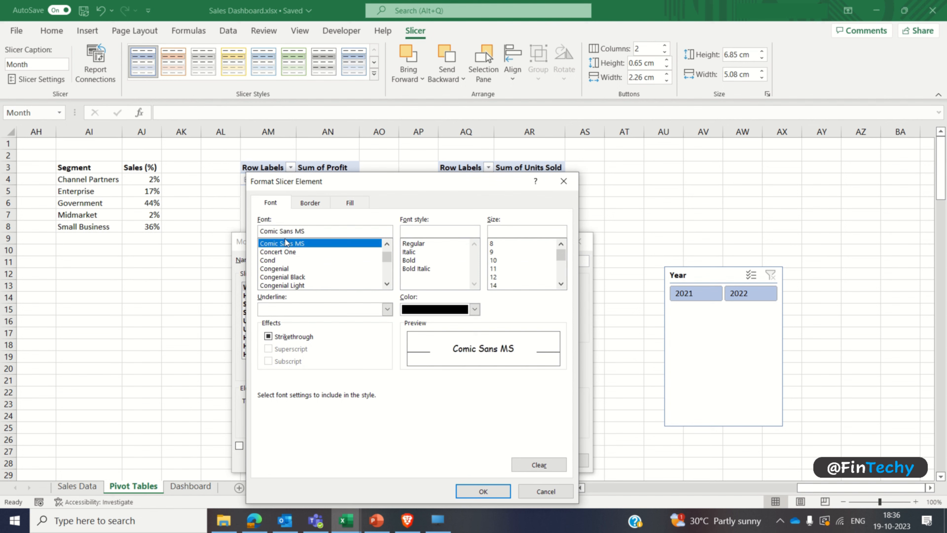
{"action": "left_click", "coordinate": [410, 261]}
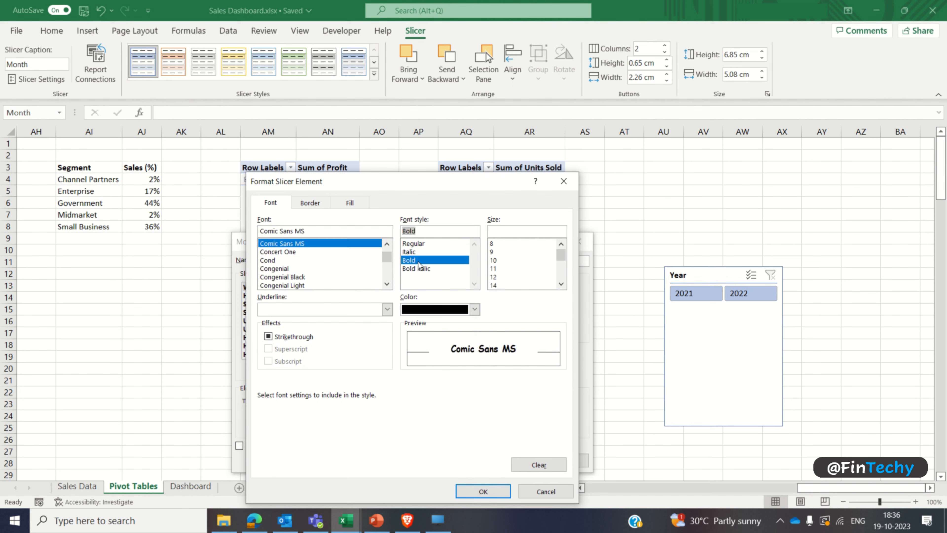
{"action": "left_click", "coordinate": [493, 261]}
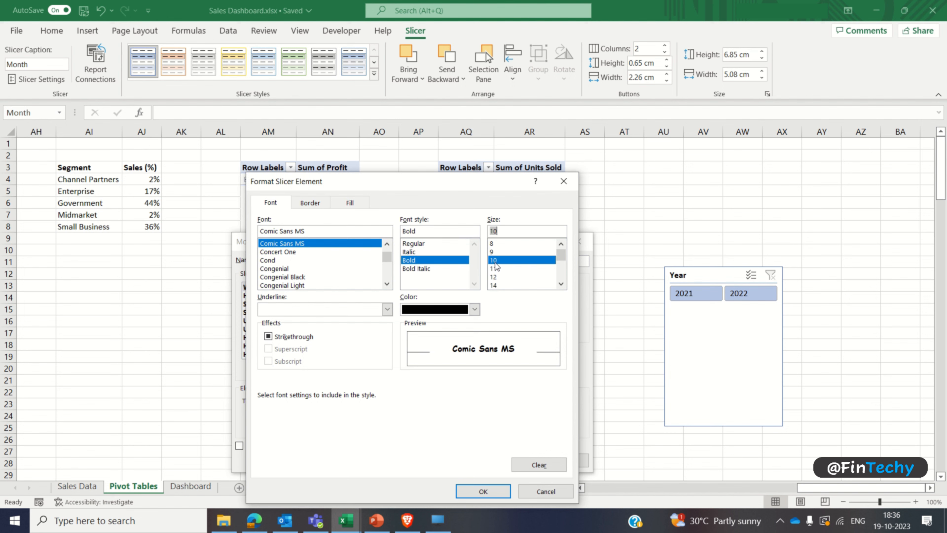
{"action": "left_click", "coordinate": [309, 203]}
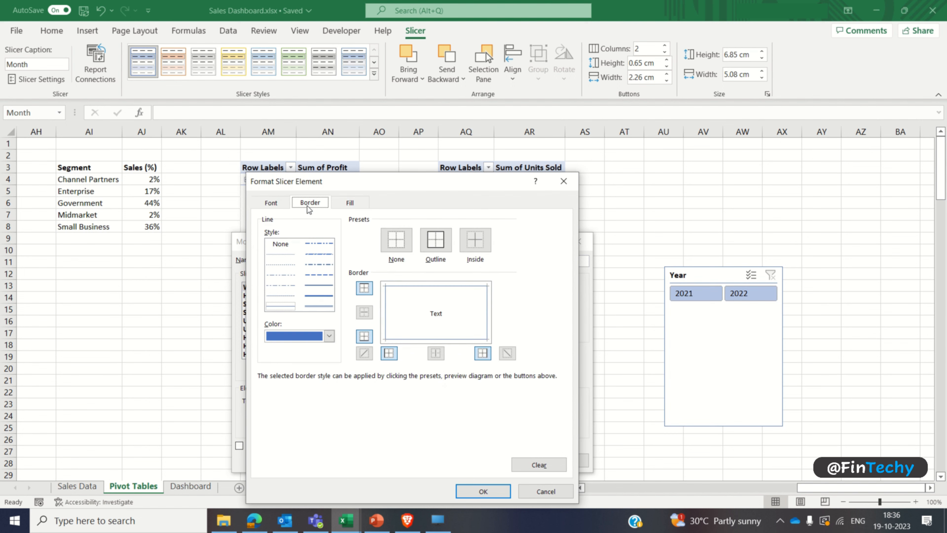
{"action": "left_click", "coordinate": [393, 243]}
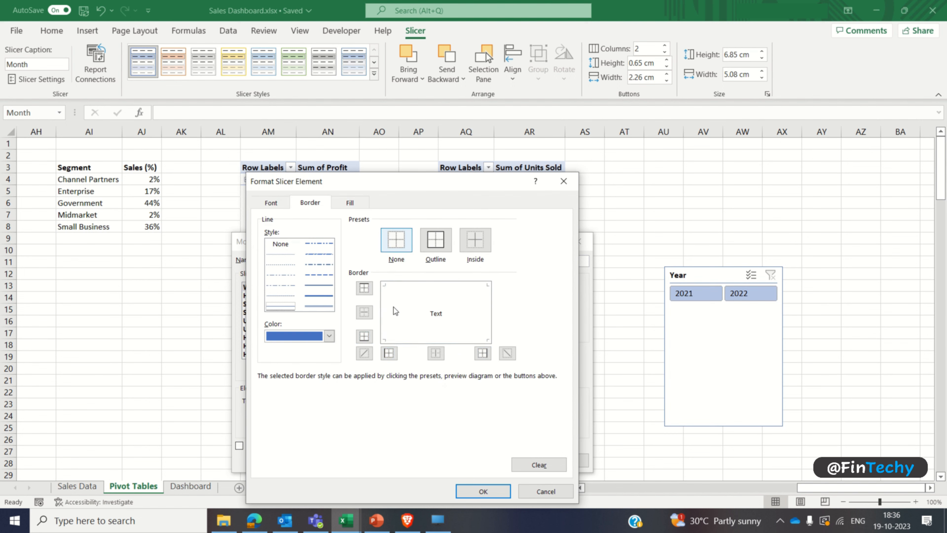
{"action": "left_click", "coordinate": [463, 491]}
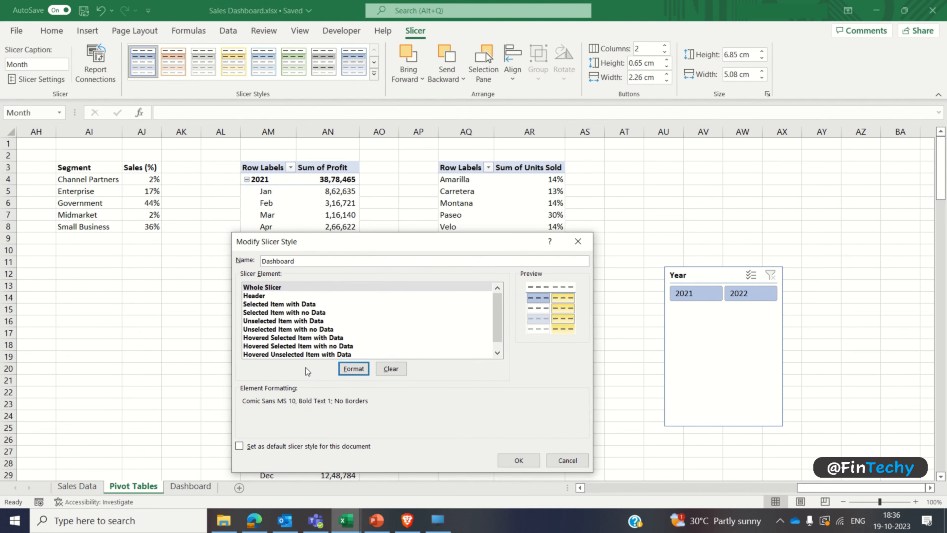
Step: Format the Dashboard style's Header element with Comic Sans MS, bold, size 9, and no borders, and save the style
{"action": "left_click", "coordinate": [262, 296]}
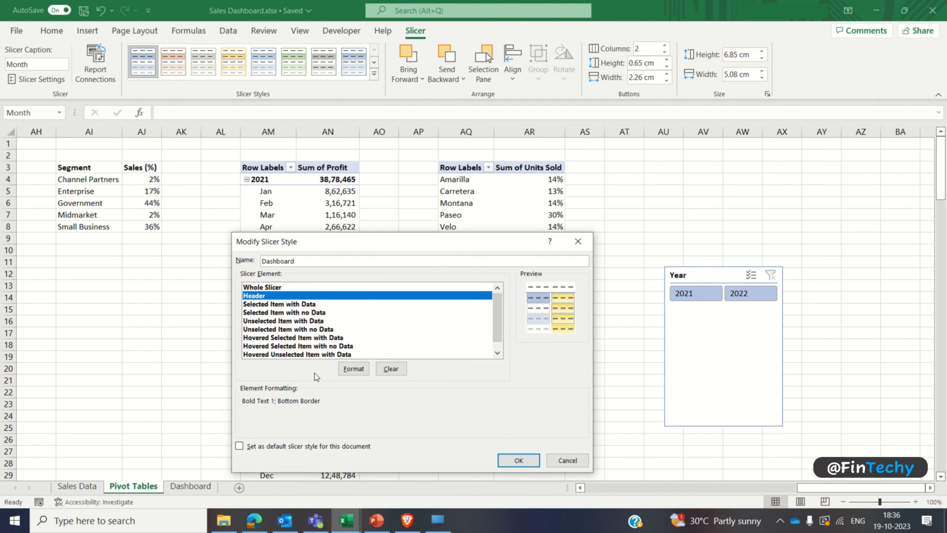
{"action": "left_click", "coordinate": [354, 370]}
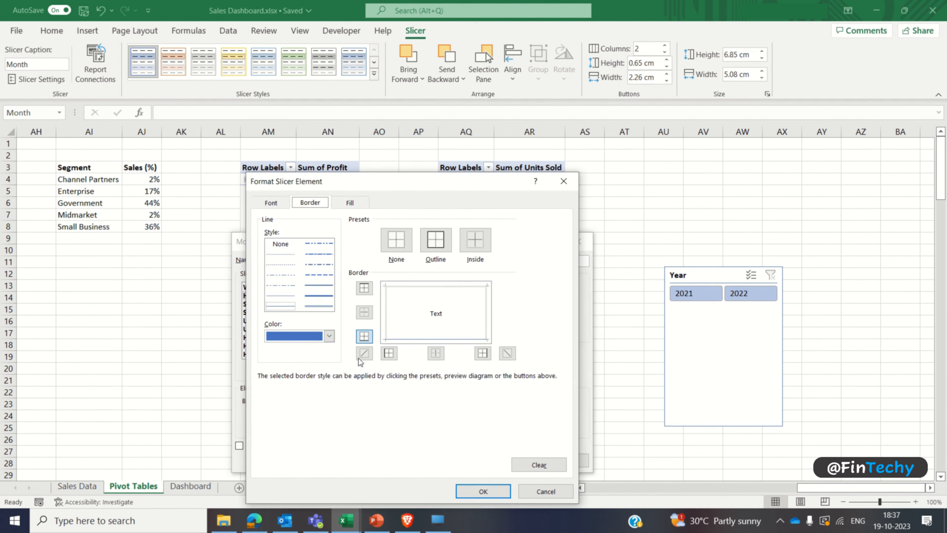
{"action": "left_click", "coordinate": [395, 241]}
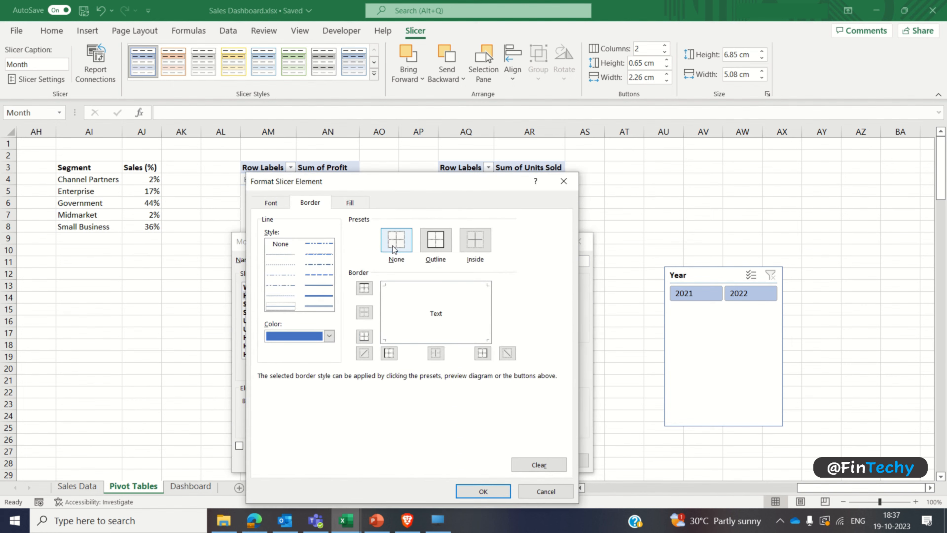
{"action": "left_click", "coordinate": [270, 203]}
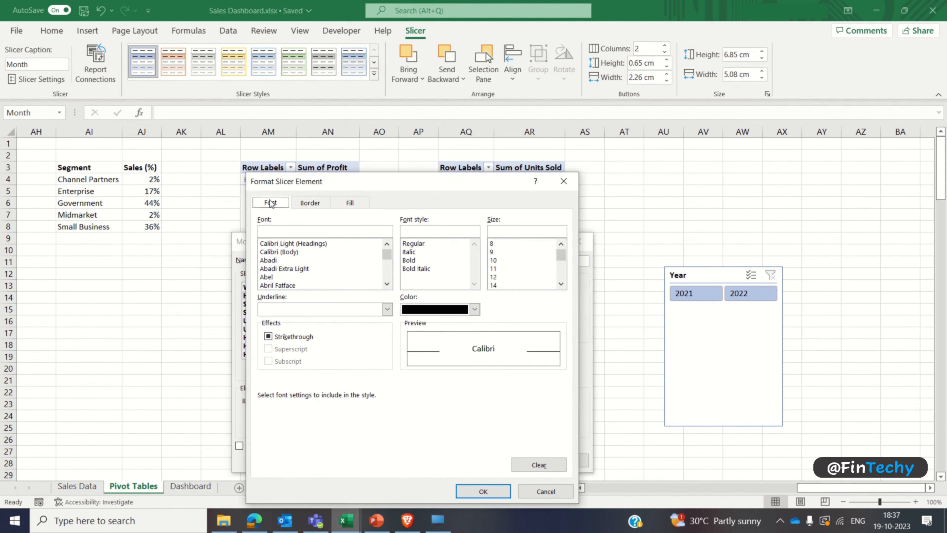
{"action": "type", "text": "Comic Sans MS"}
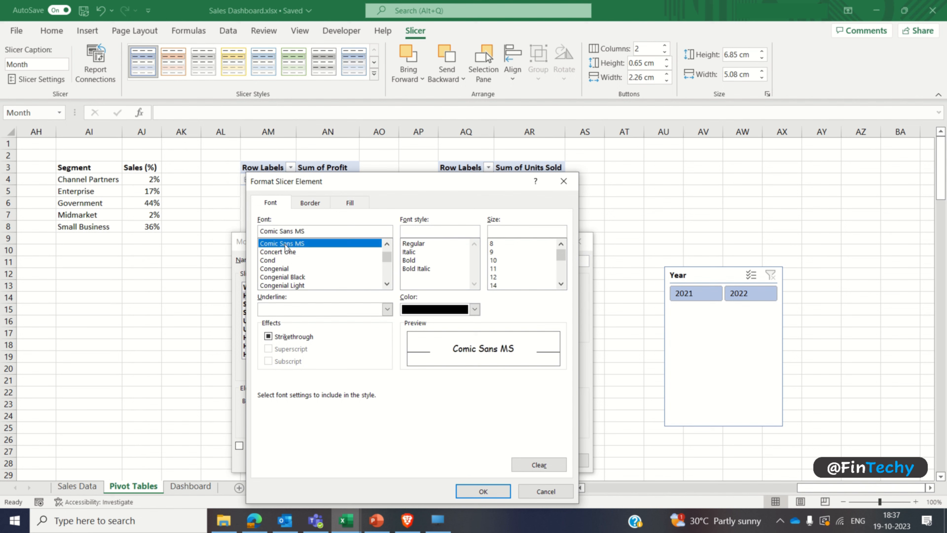
{"action": "left_click", "coordinate": [416, 260]}
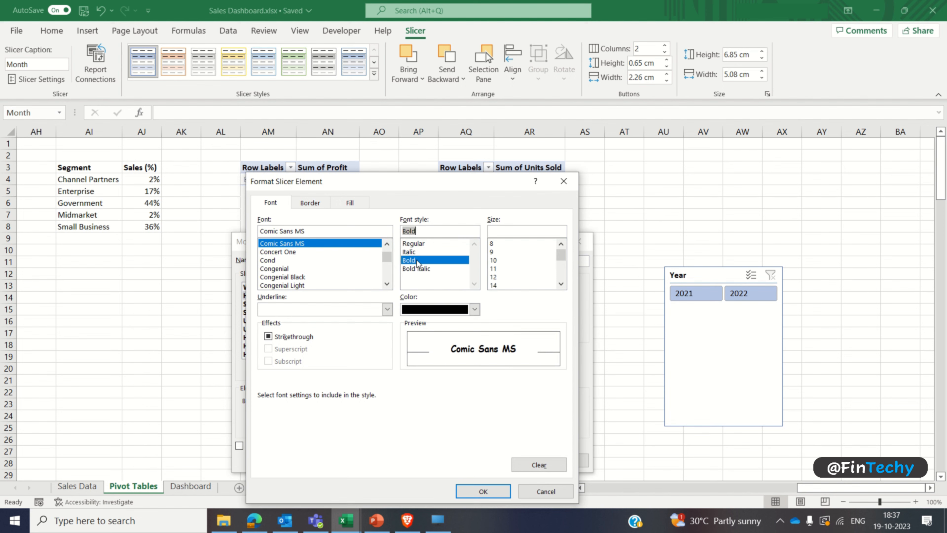
{"action": "left_click", "coordinate": [493, 252]}
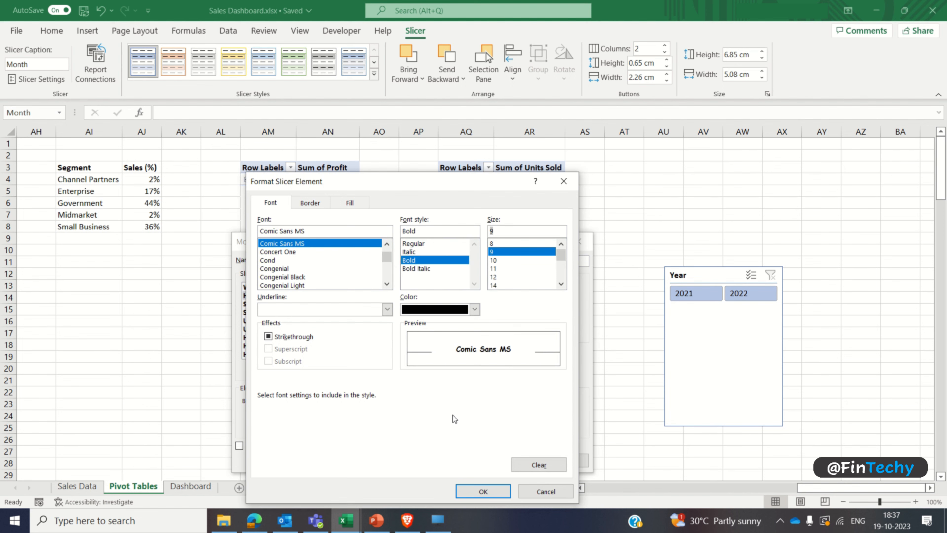
{"action": "left_click", "coordinate": [483, 492]}
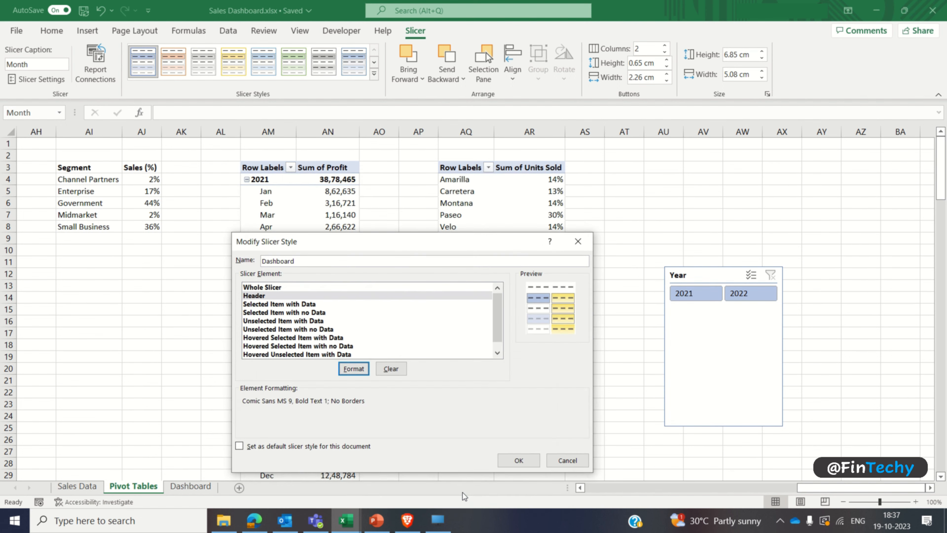
{"action": "left_click", "coordinate": [518, 461]}
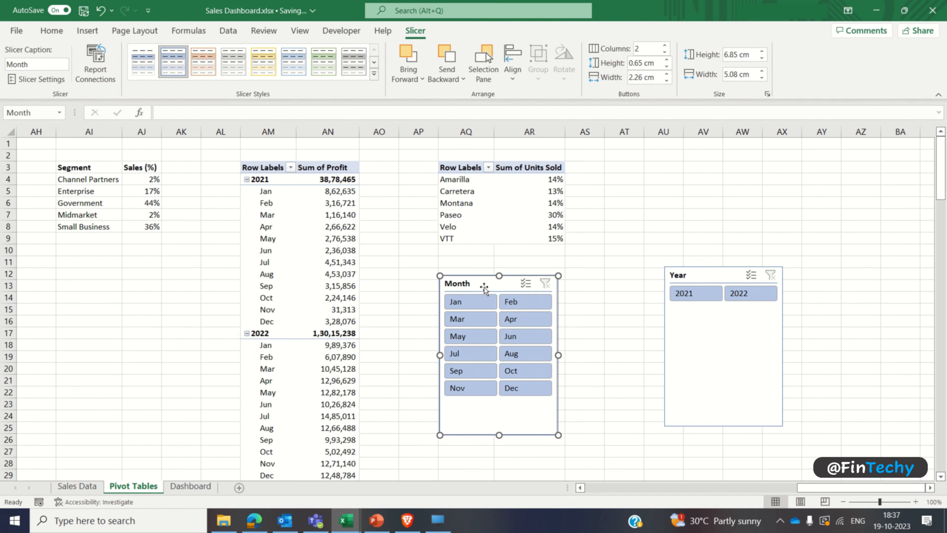
Step: Apply the custom Dashboard style to both the Month and Year slicers
{"action": "left_click", "coordinate": [147, 63]}
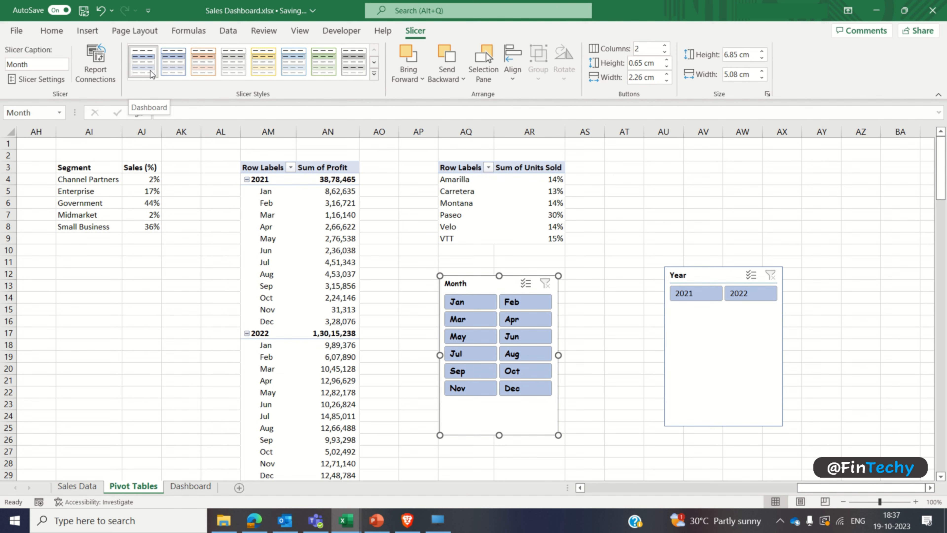
{"action": "left_click", "coordinate": [683, 340]}
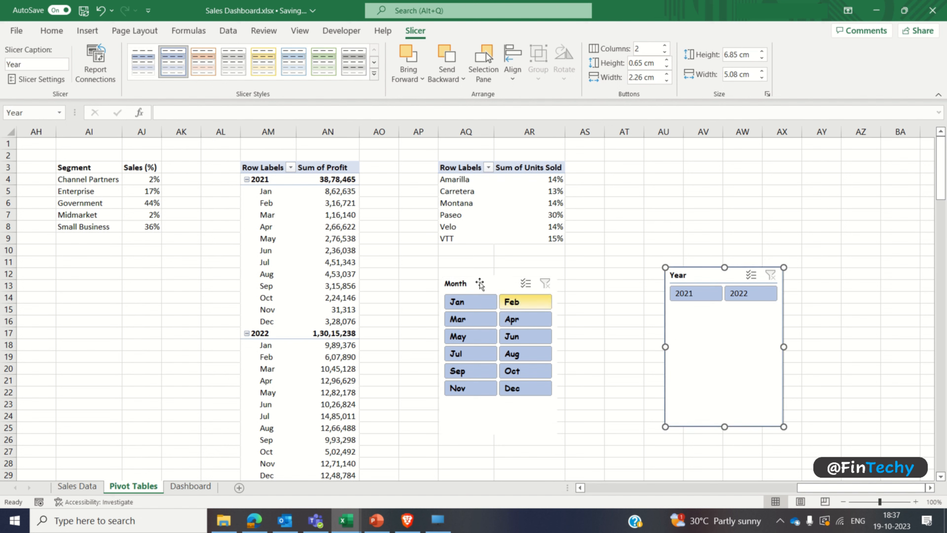
{"action": "left_click", "coordinate": [138, 72]}
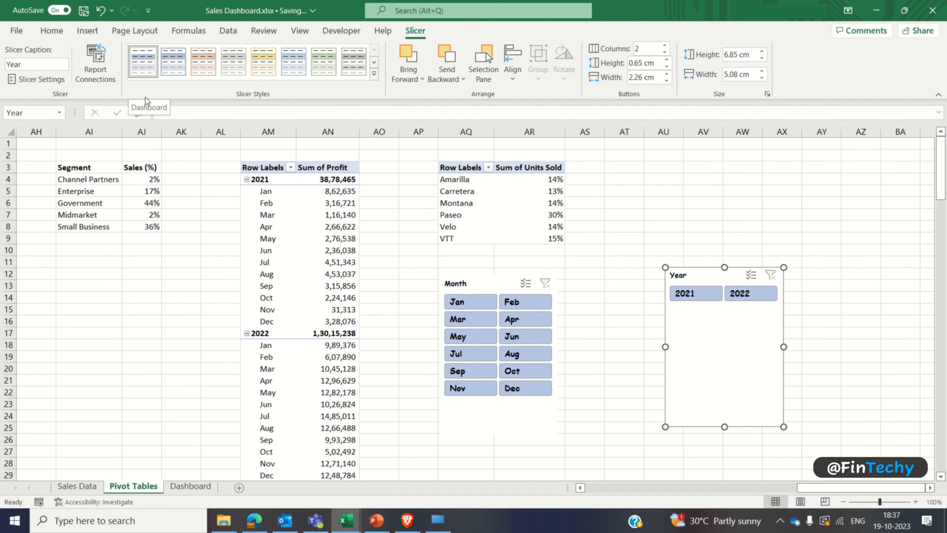
Step: Cut the Month and Year slicers from the Pivot Tables sheet and paste them into the blank area beside the dashboard on the Dashboard sheet
{"action": "left_click", "coordinate": [481, 287]}
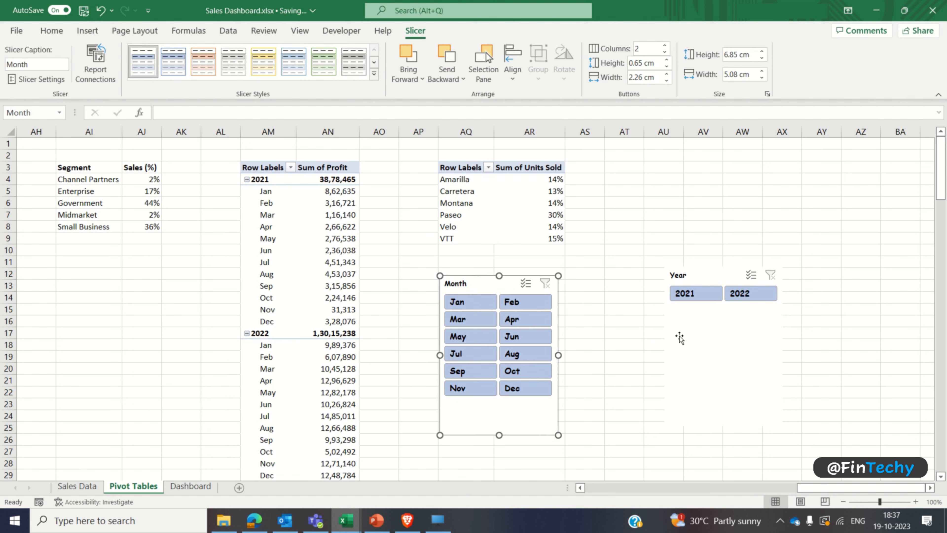
{"action": "left_click", "coordinate": [696, 338], "text": "ctrl"}
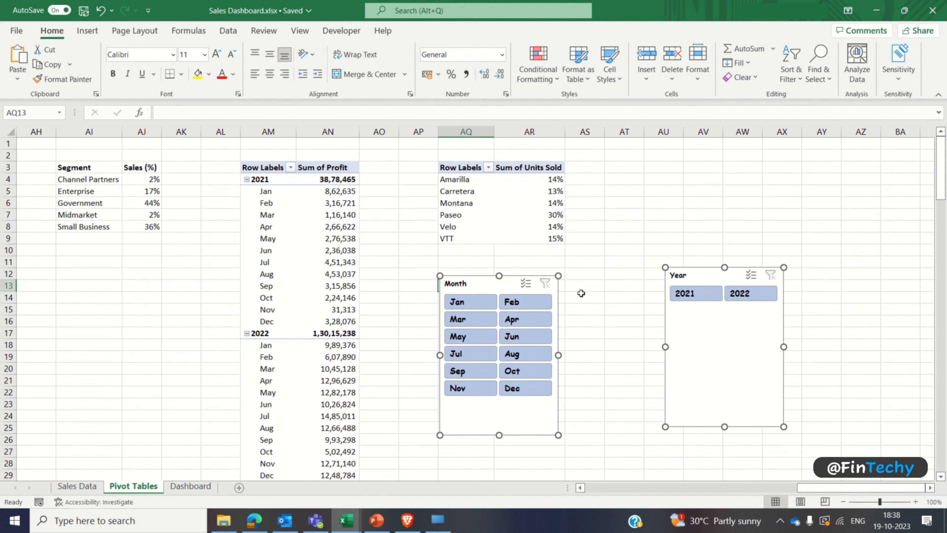
{"action": "key", "text": "Delete"}
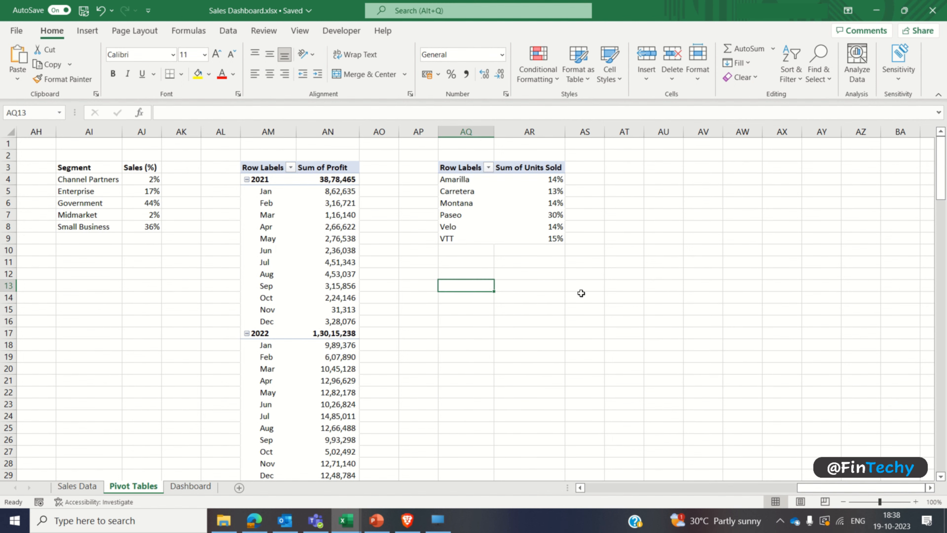
{"action": "left_click", "coordinate": [193, 487]}
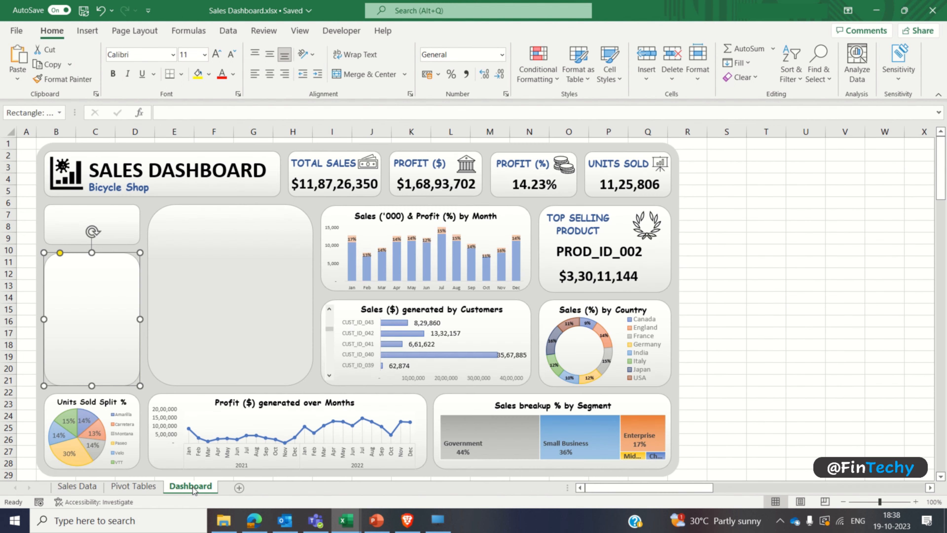
{"action": "left_click", "coordinate": [748, 215]}
{"action": "key", "text": "ctrl+v"}
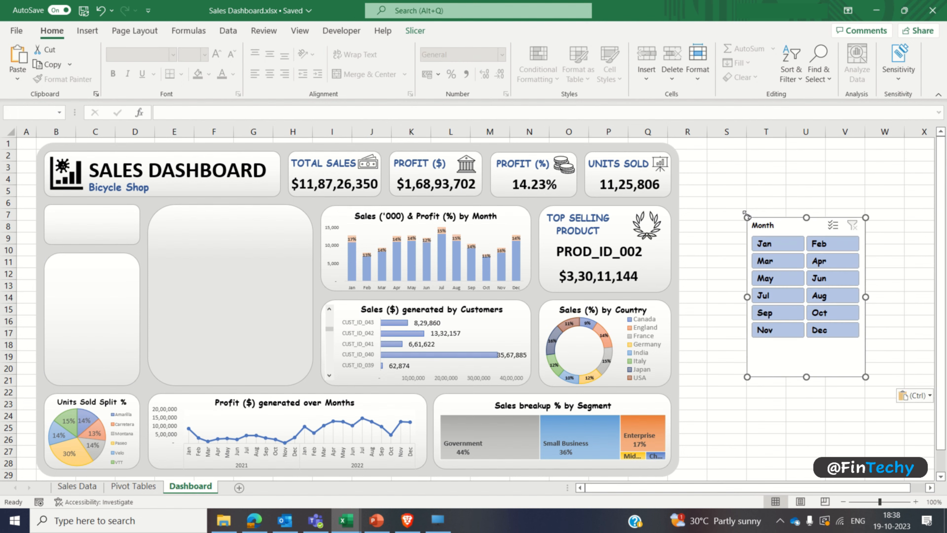
Step: Move the pasted Year slicer closer to the Month slicer
{"action": "scroll", "coordinate": [923, 477], "scroll_direction": "right", "scroll_amount": 3}
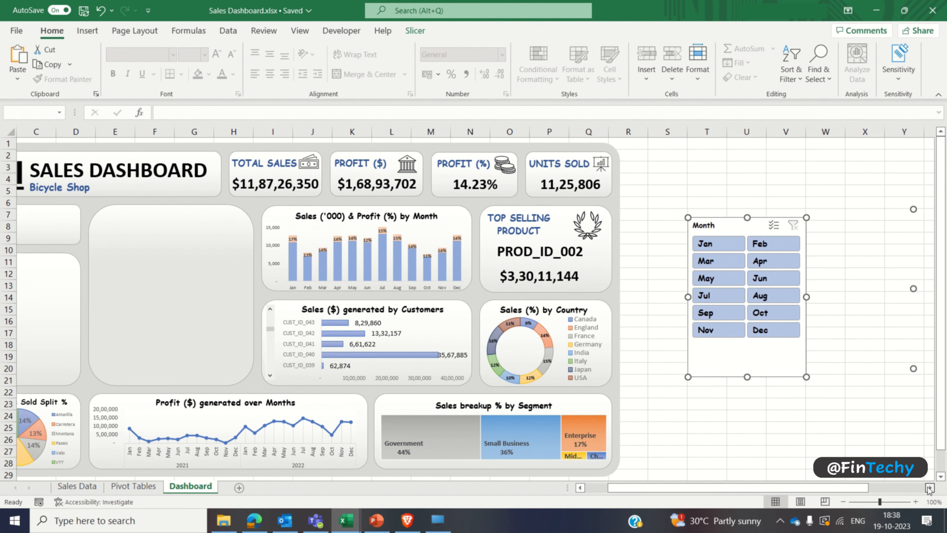
{"action": "left_click", "coordinate": [825, 286]}
{"action": "left_click_drag", "start_coordinate": [901, 217], "coordinate": [820, 222]}
{"action": "left_click", "coordinate": [593, 487]}
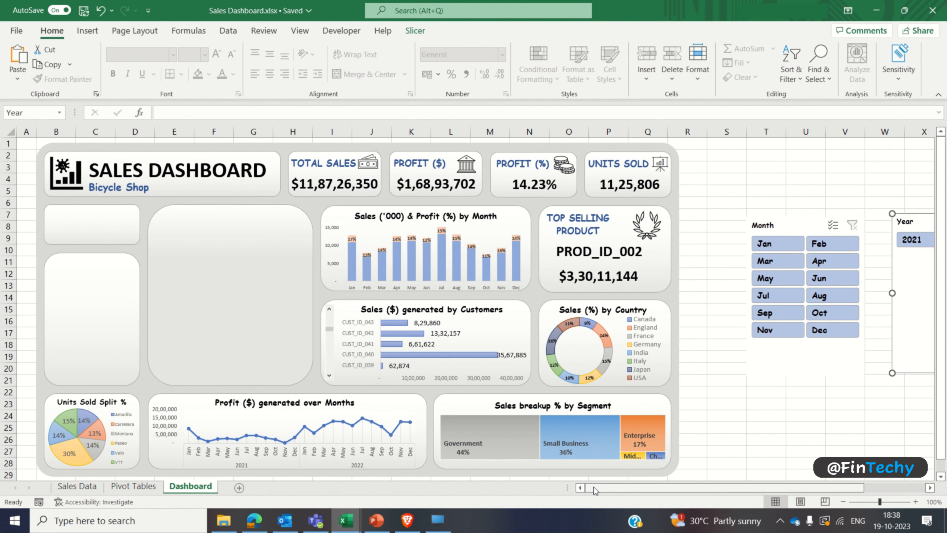
Step: Place the Month slicer in the tall empty card above the Units Sold chart and resize it to fit, showing all twelve months
{"action": "left_click", "coordinate": [782, 224]}
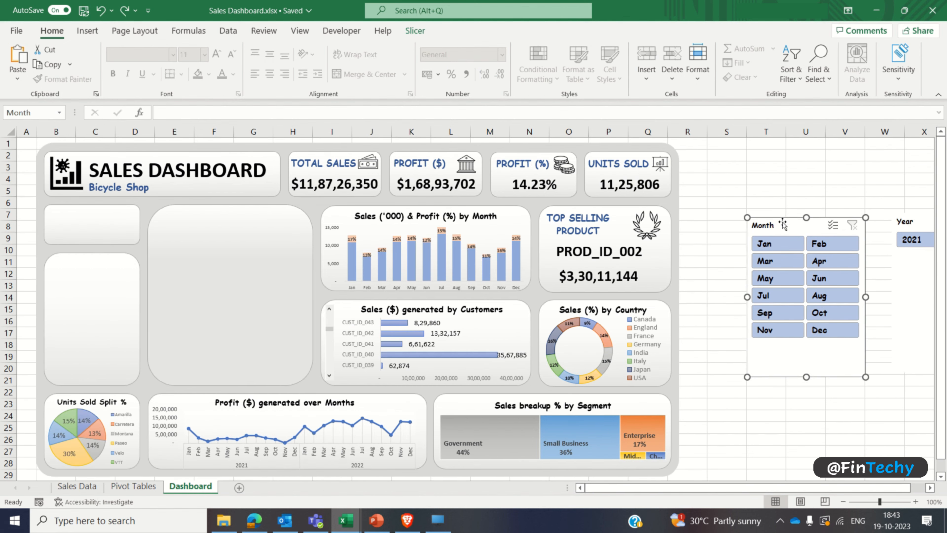
{"action": "left_click_drag", "start_coordinate": [783, 224], "coordinate": [73, 263]}
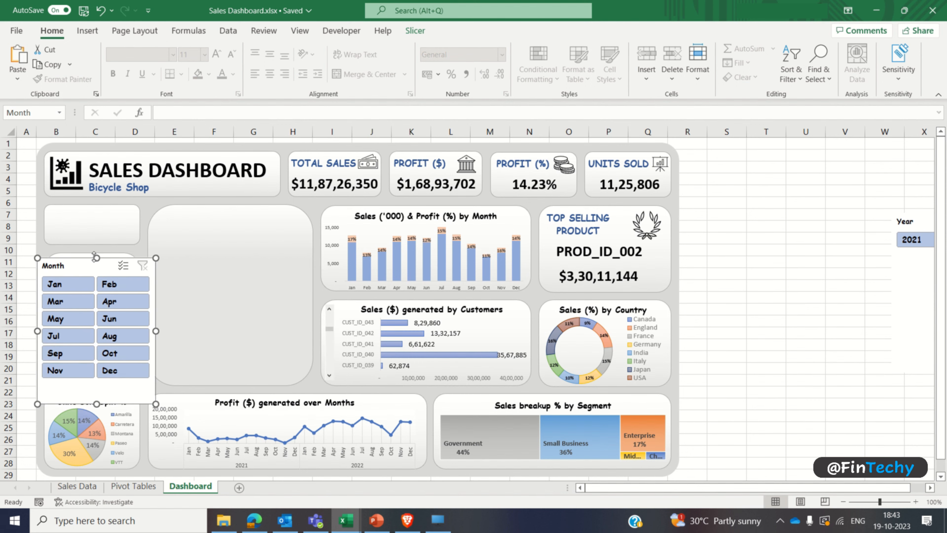
{"action": "left_click_drag", "start_coordinate": [97, 404], "coordinate": [97, 380]}
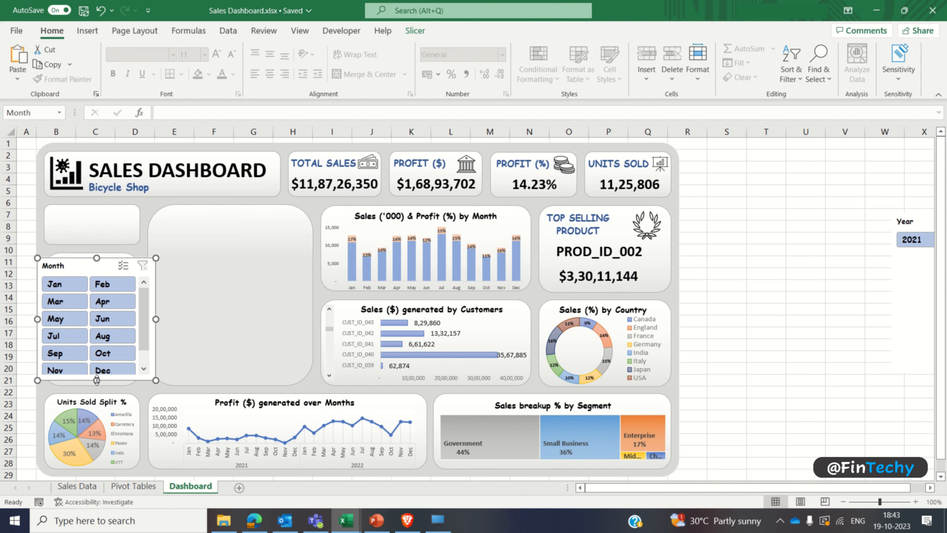
{"action": "left_click_drag", "start_coordinate": [156, 319], "coordinate": [138, 319]}
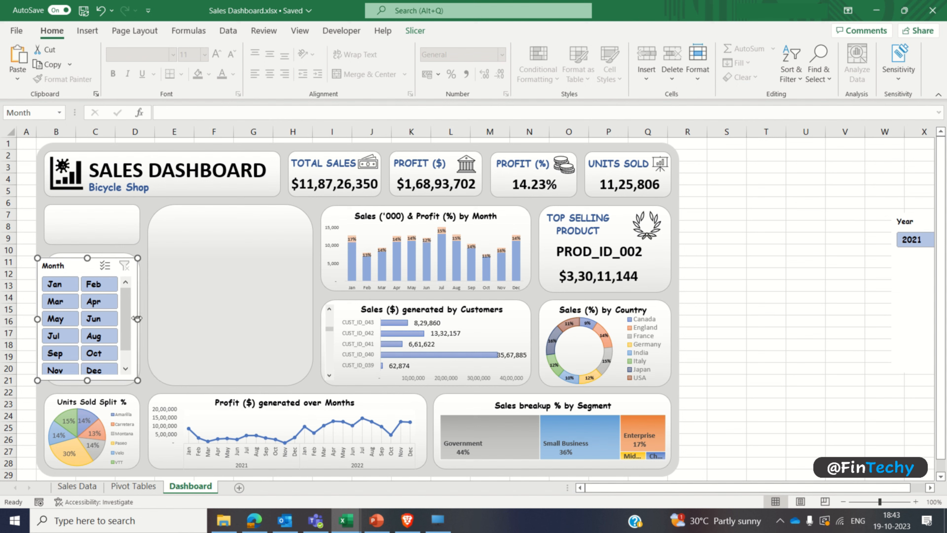
{"action": "left_click_drag", "start_coordinate": [36, 319], "coordinate": [50, 319]}
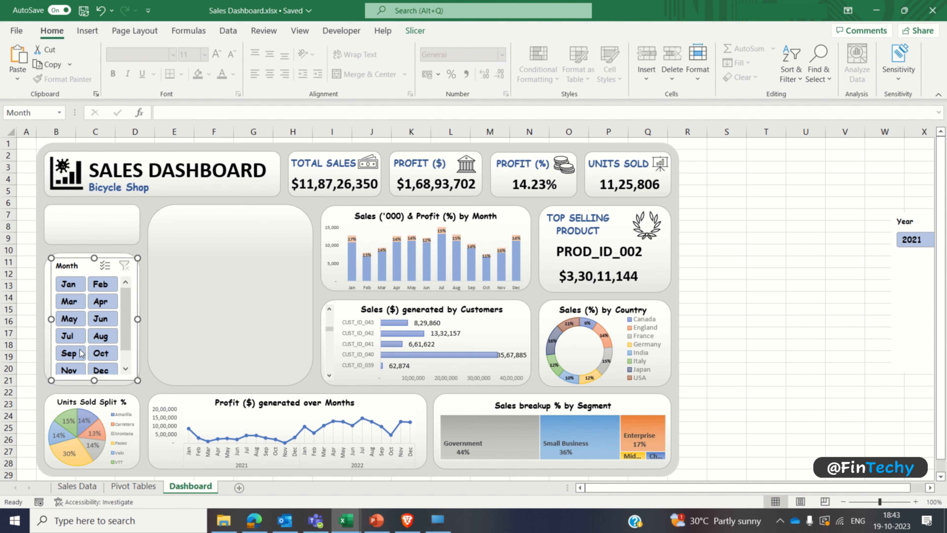
{"action": "left_click_drag", "start_coordinate": [95, 380], "coordinate": [94, 387]}
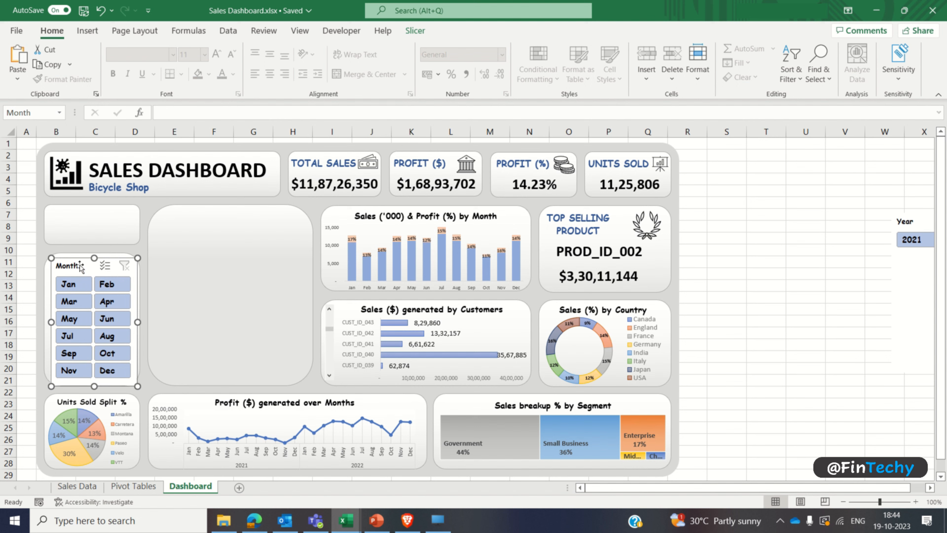
{"action": "left_click", "coordinate": [24, 250]}
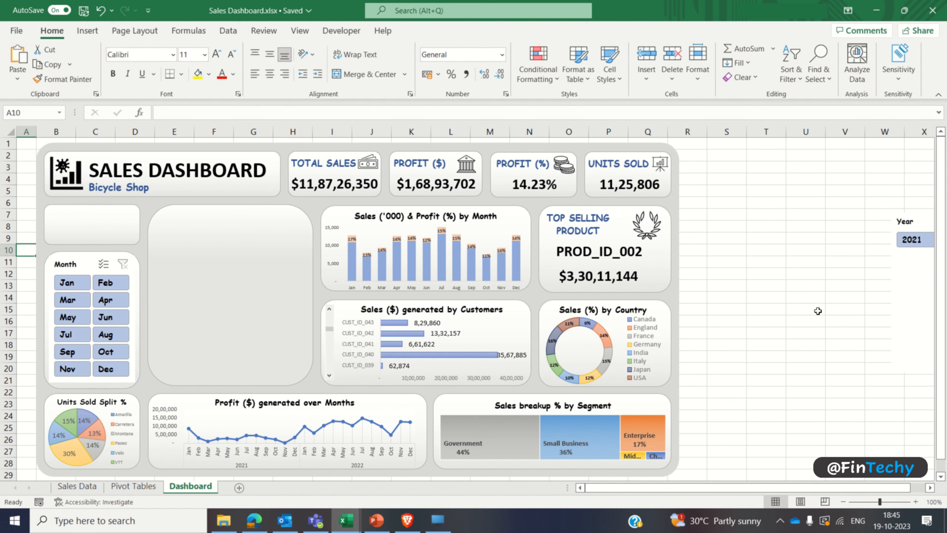
Step: Place the Year slicer in the small empty card above the Month slicer and shrink it to fit inside the card
{"action": "left_click", "coordinate": [911, 280]}
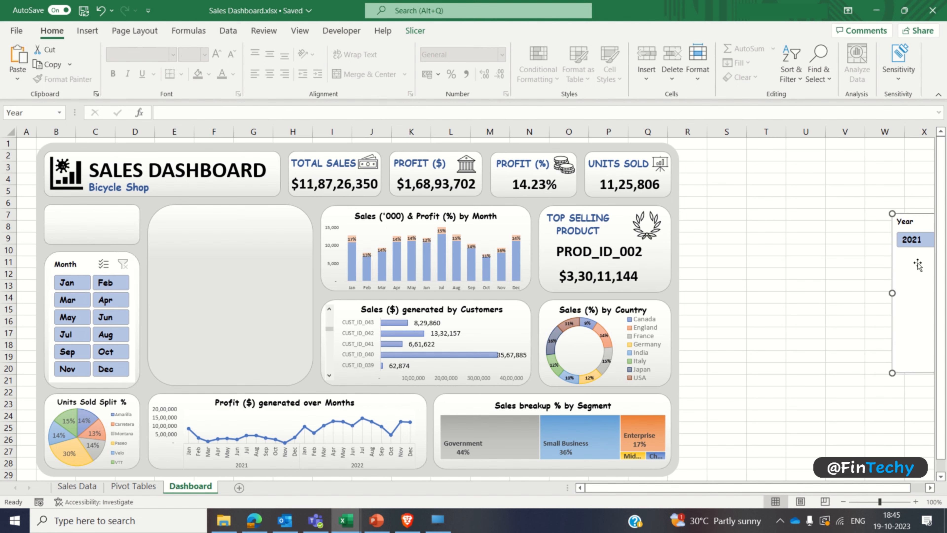
{"action": "left_click_drag", "start_coordinate": [918, 265], "coordinate": [67, 235]}
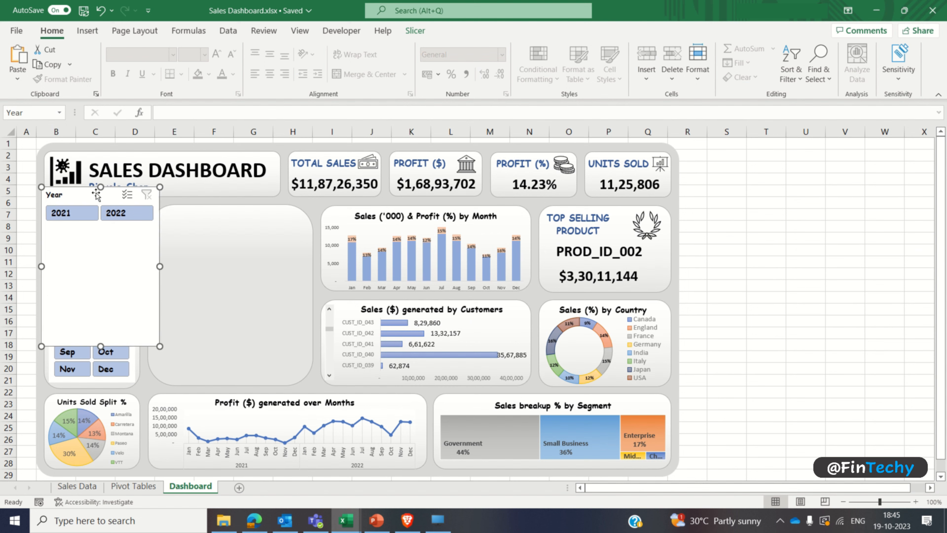
{"action": "left_click_drag", "start_coordinate": [101, 186], "coordinate": [100, 209]}
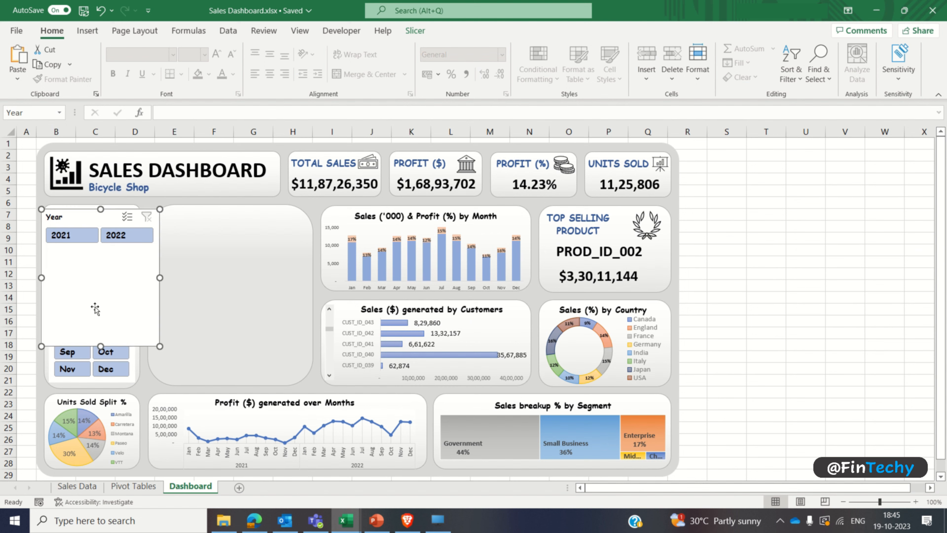
{"action": "left_click_drag", "start_coordinate": [100, 346], "coordinate": [103, 255]}
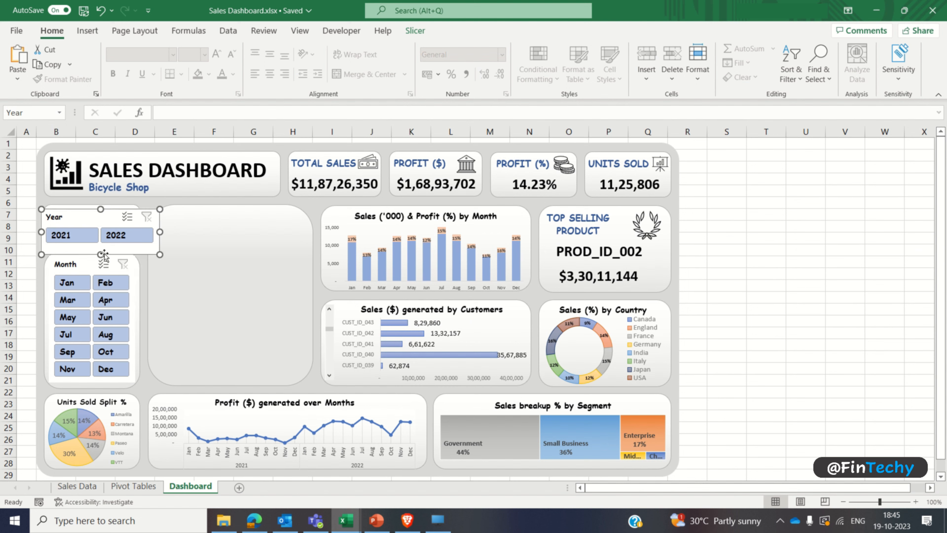
{"action": "left_click_drag", "start_coordinate": [86, 211], "coordinate": [87, 208]}
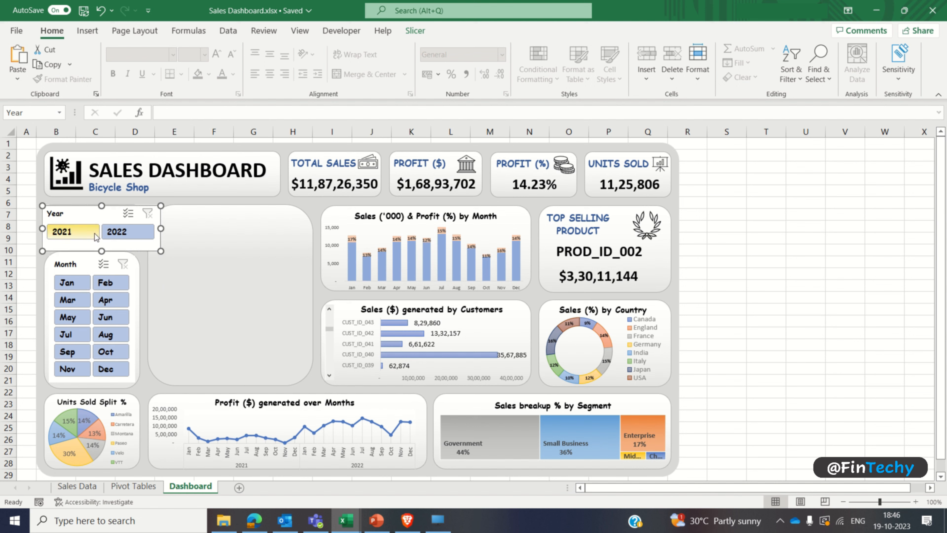
{"action": "left_click_drag", "start_coordinate": [101, 250], "coordinate": [101, 244]}
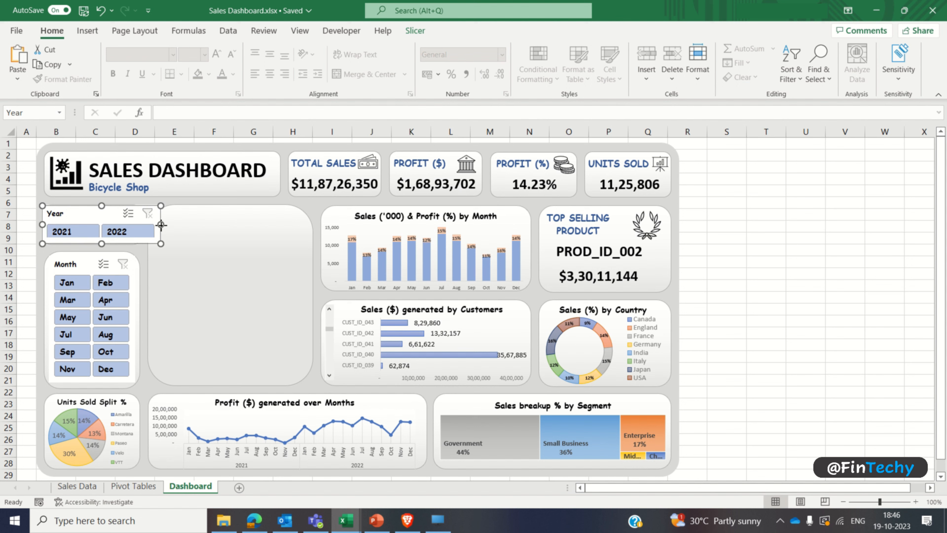
{"action": "left_click_drag", "start_coordinate": [161, 225], "coordinate": [137, 224]}
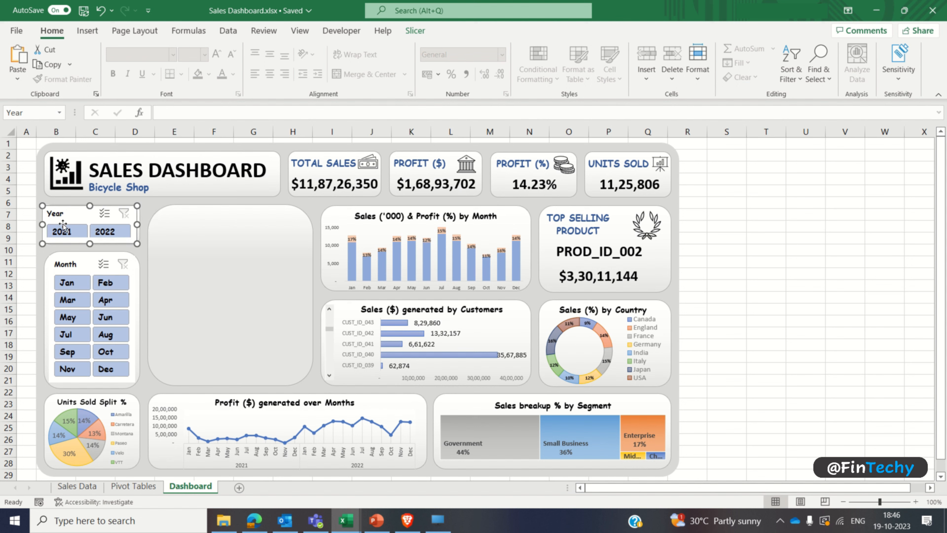
{"action": "left_click_drag", "start_coordinate": [42, 224], "coordinate": [51, 224]}
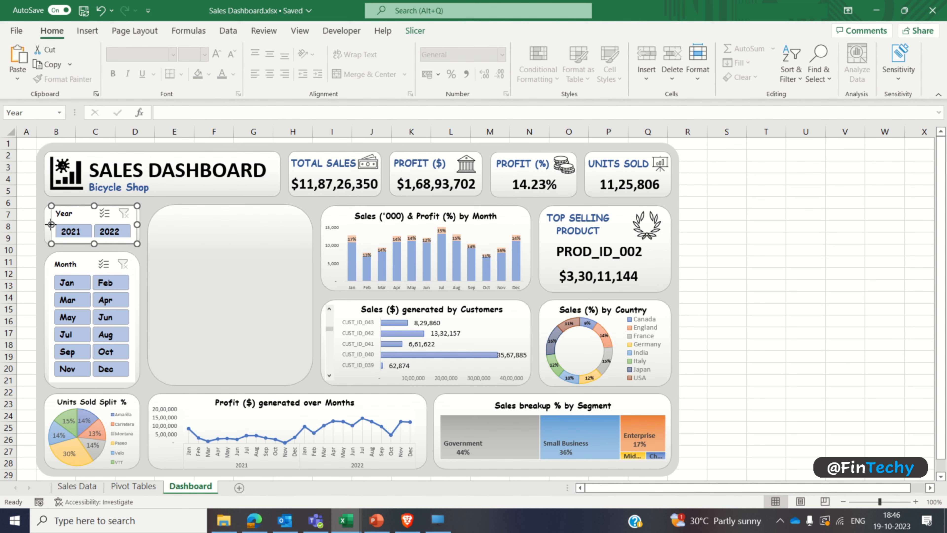
{"action": "left_click", "coordinate": [26, 212]}
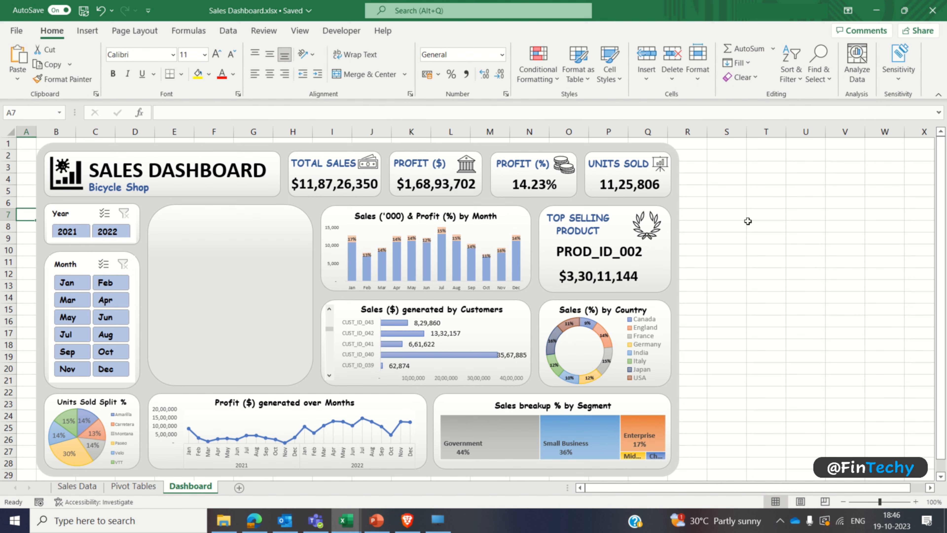
{"action": "left_click", "coordinate": [709, 250]}
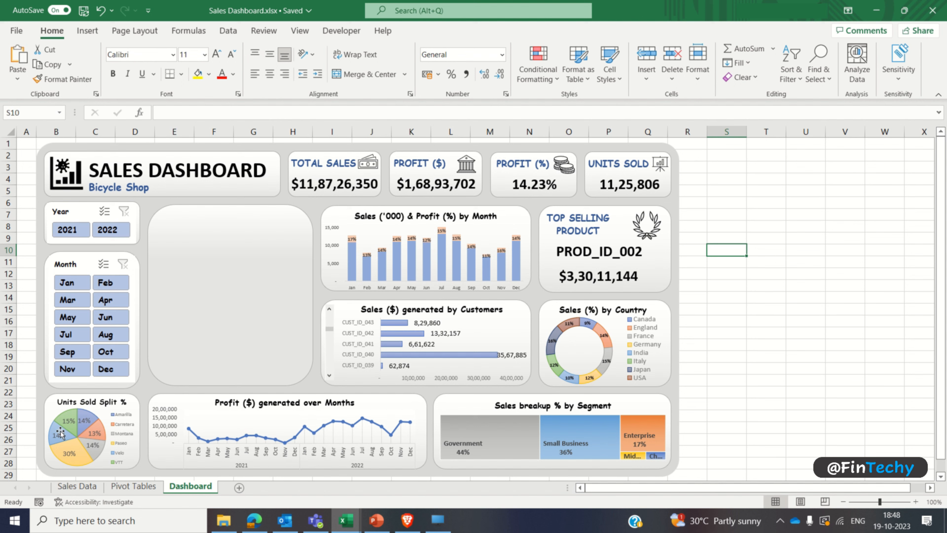
Step: Test the Year slicer by filtering on 2021 and 2022 in turn, and clear its filter
{"action": "left_click", "coordinate": [78, 232]}
{"action": "left_click", "coordinate": [112, 231]}
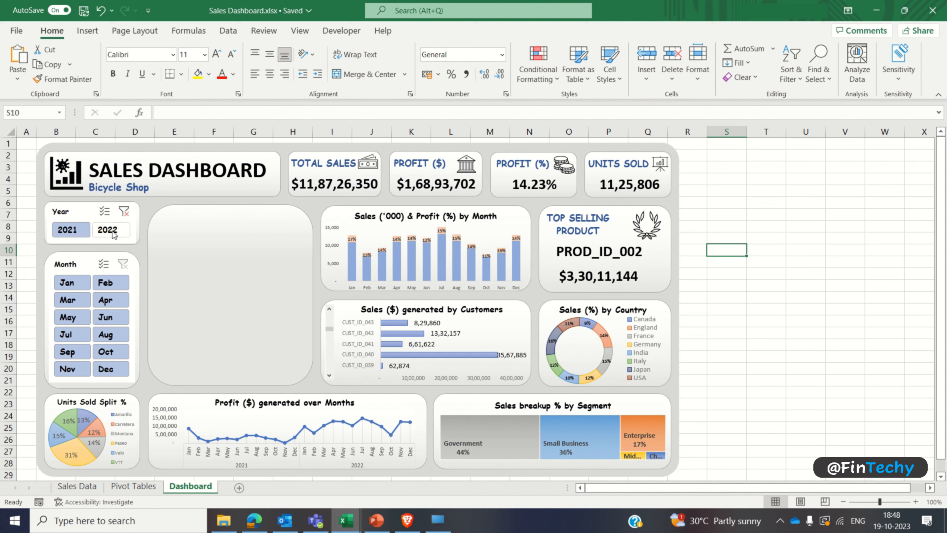
{"action": "left_click", "coordinate": [80, 233]}
{"action": "left_click", "coordinate": [124, 214]}
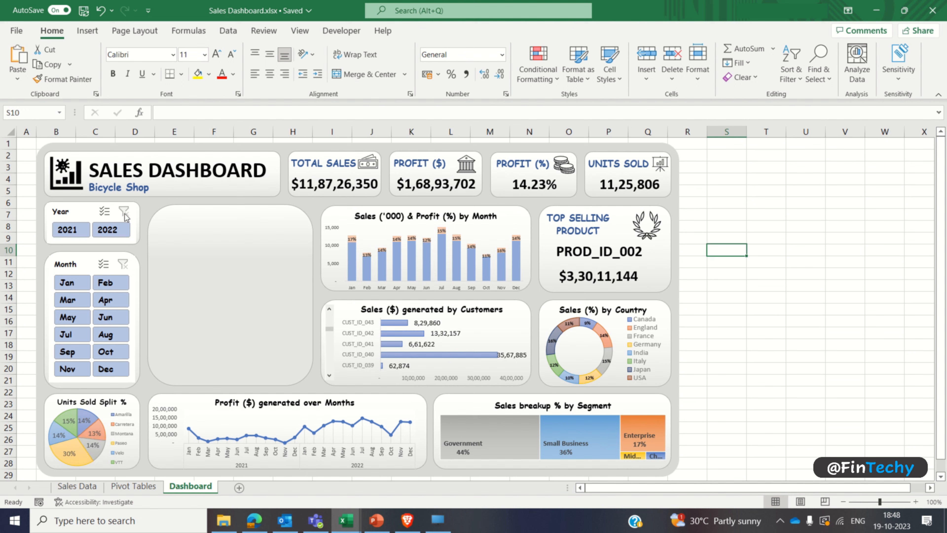
Step: Open the Year slicer's report connections and select PivotTable1, PivotTable18, PivotTable23 and PivotTable3
{"action": "left_click", "coordinate": [74, 208]}
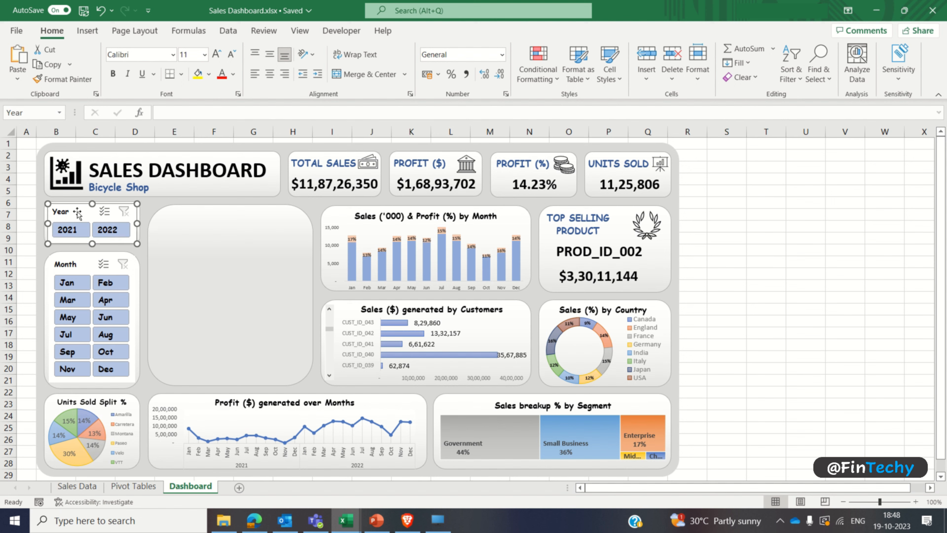
{"action": "left_click", "coordinate": [410, 33]}
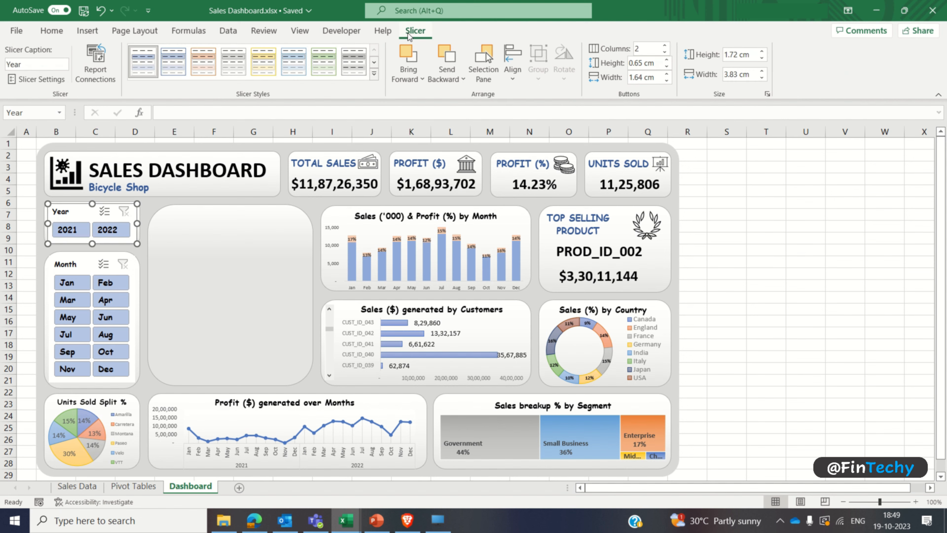
{"action": "left_click", "coordinate": [97, 76]}
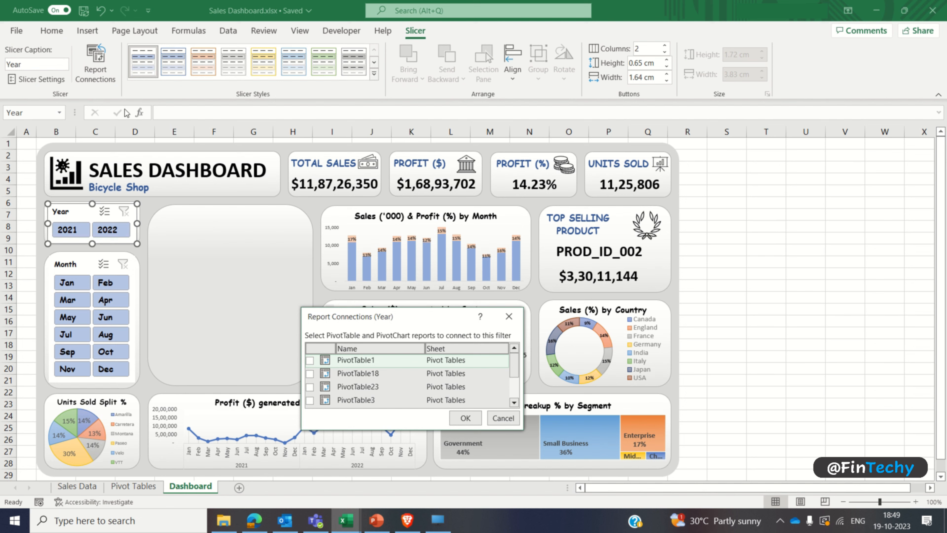
{"action": "left_click", "coordinate": [310, 360]}
{"action": "left_click", "coordinate": [310, 373]}
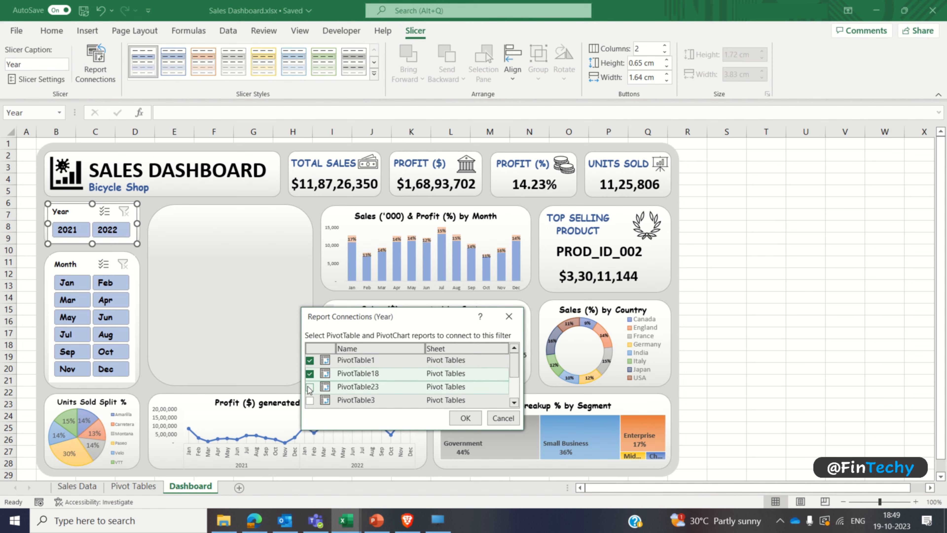
{"action": "left_click", "coordinate": [310, 387]}
{"action": "left_click", "coordinate": [310, 400]}
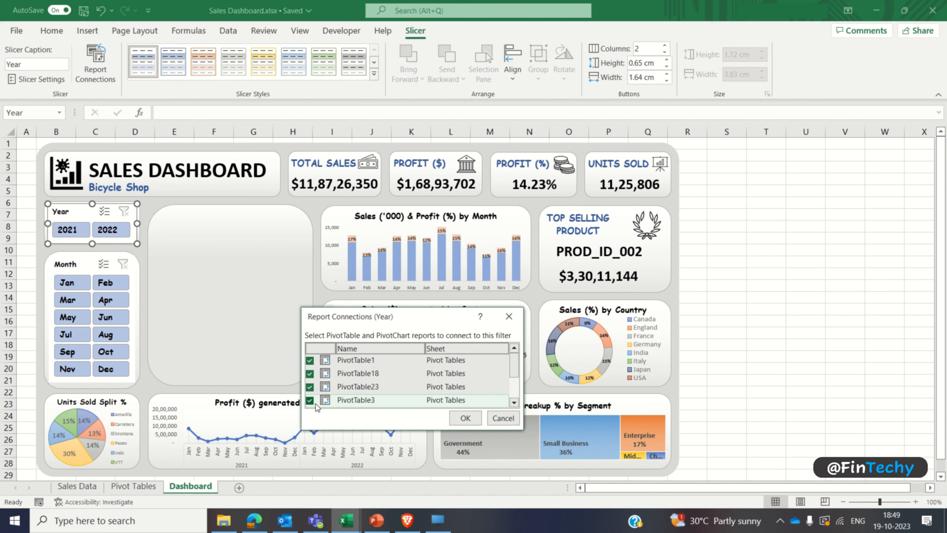
Step: Add PivotTable5, PivotTable84 and PivotTable87 to the Year slicer's report connections and apply them
{"action": "left_click", "coordinate": [514, 403]}
{"action": "left_click", "coordinate": [515, 403]}
{"action": "left_click", "coordinate": [514, 403]}
{"action": "left_click", "coordinate": [515, 402]}
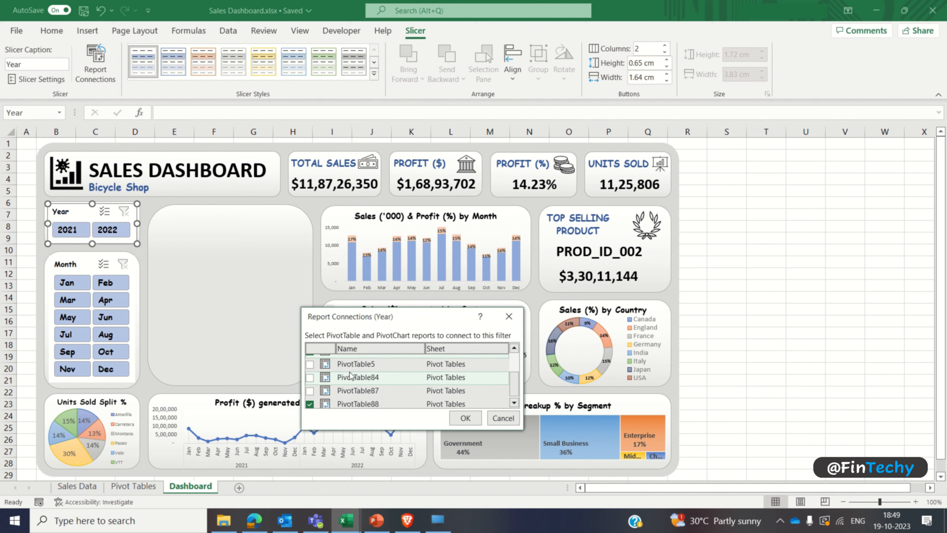
{"action": "left_click", "coordinate": [310, 364]}
{"action": "left_click", "coordinate": [310, 378]}
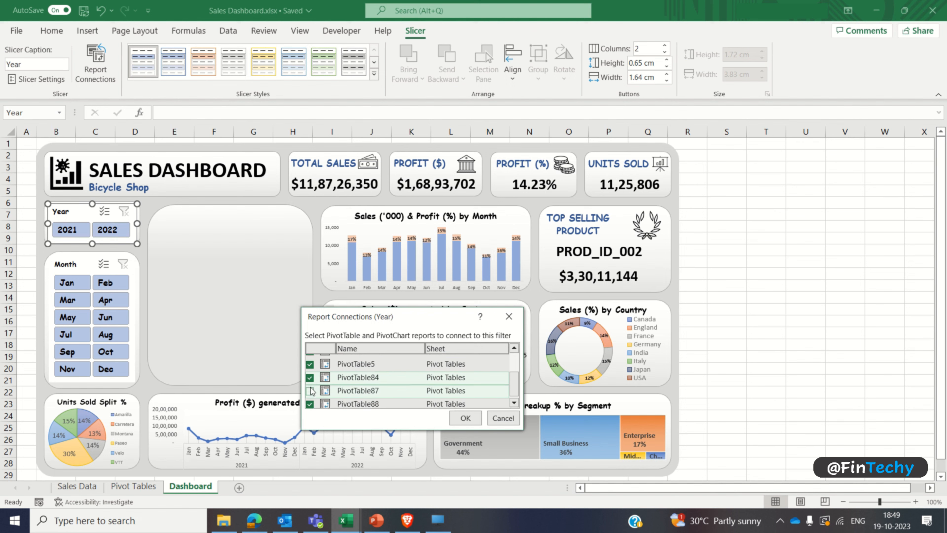
{"action": "left_click", "coordinate": [310, 390]}
{"action": "mouse_move", "coordinate": [514, 390]}
{"action": "left_mouse_down"}
{"action": "mouse_move", "coordinate": [515, 366]}
{"action": "mouse_move", "coordinate": [514, 394]}
{"action": "left_mouse_up"}
{"action": "left_click", "coordinate": [465, 418]}
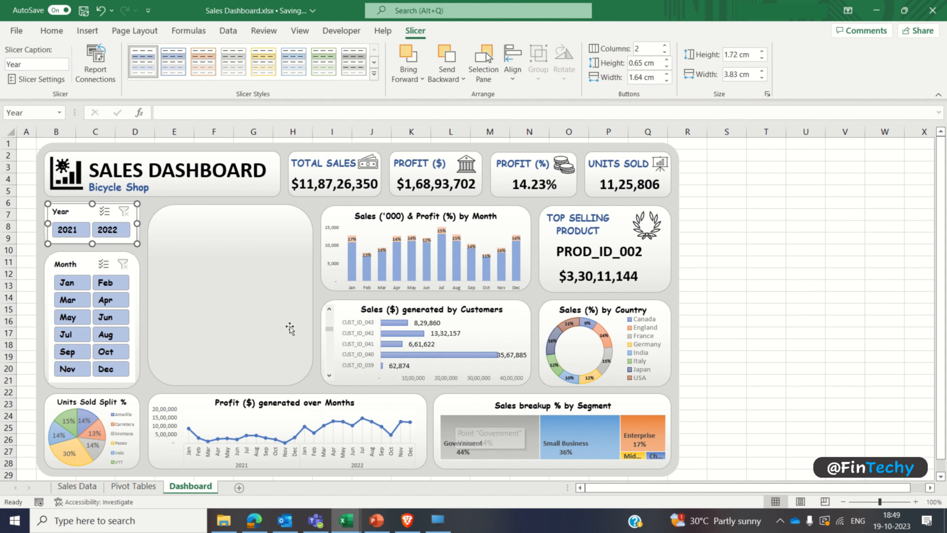
Step: Check that the dashboard responds to the Year slicer by switching between 2021 and 2022, and clear the filter
{"action": "left_click", "coordinate": [62, 228]}
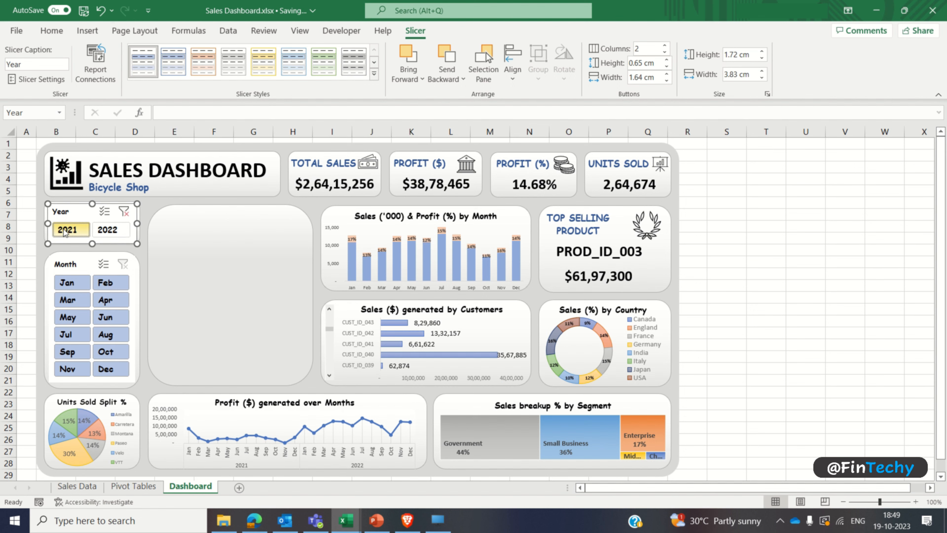
{"action": "left_click", "coordinate": [108, 230]}
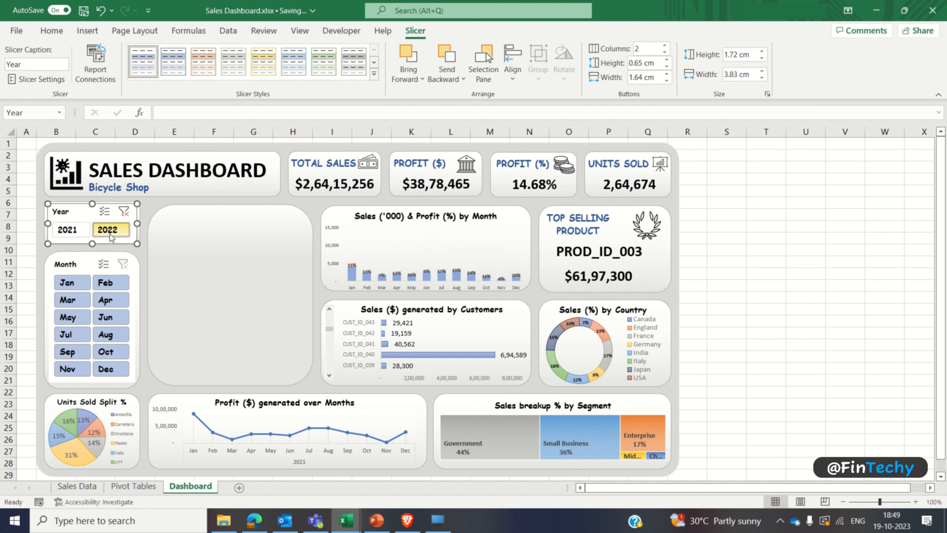
{"action": "left_click", "coordinate": [85, 231]}
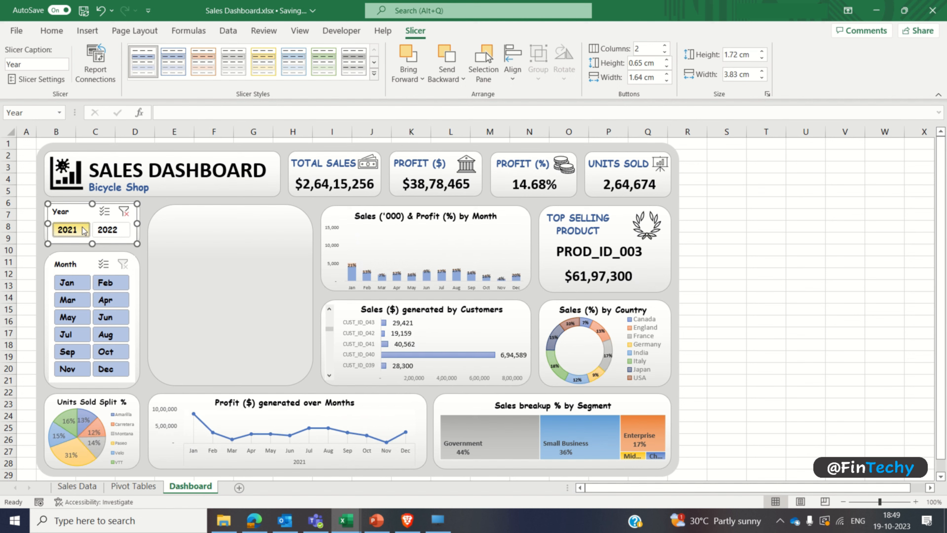
{"action": "left_click", "coordinate": [112, 232]}
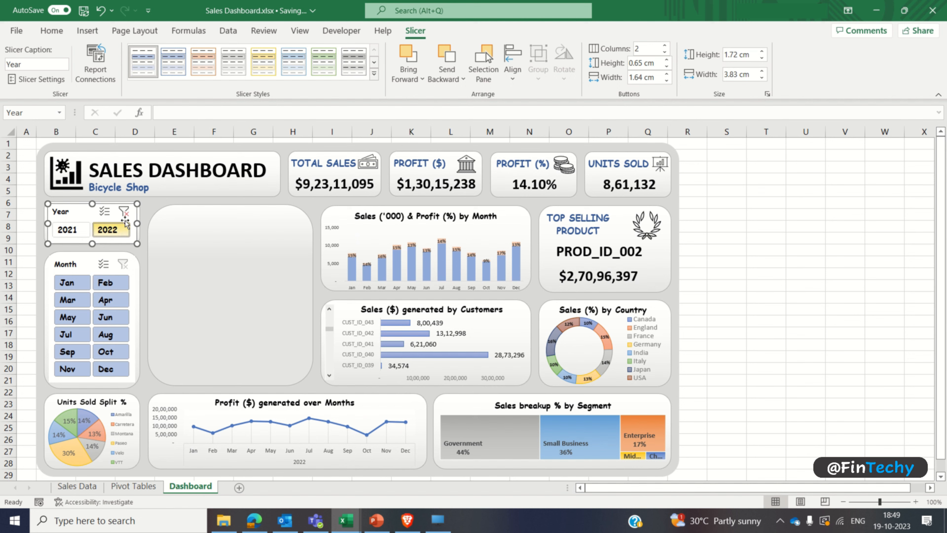
{"action": "left_click", "coordinate": [123, 212]}
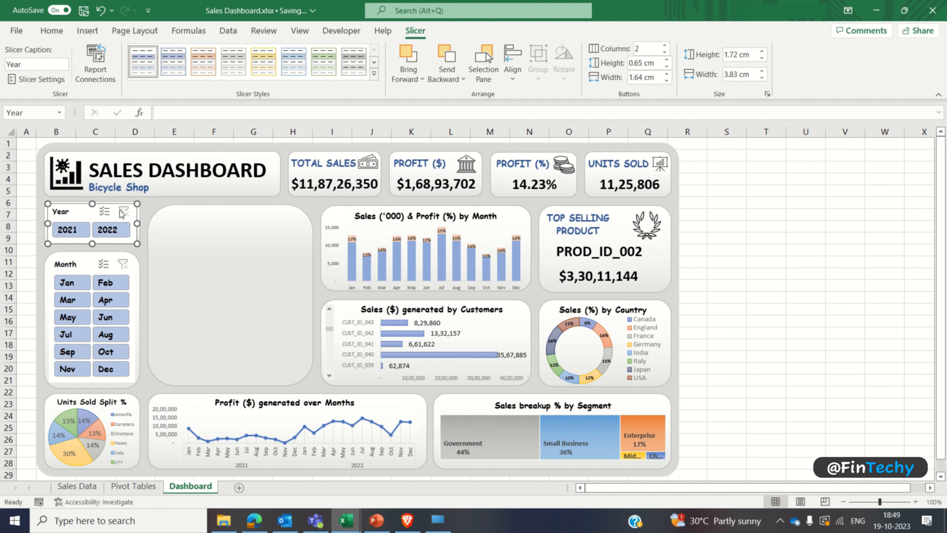
Step: Connect the Month slicer to PivotTable1, PivotTable18, PivotTable23, PivotTable3, PivotTable5, PivotTable84 and PivotTable87 through its report connections
{"action": "left_click", "coordinate": [82, 264]}
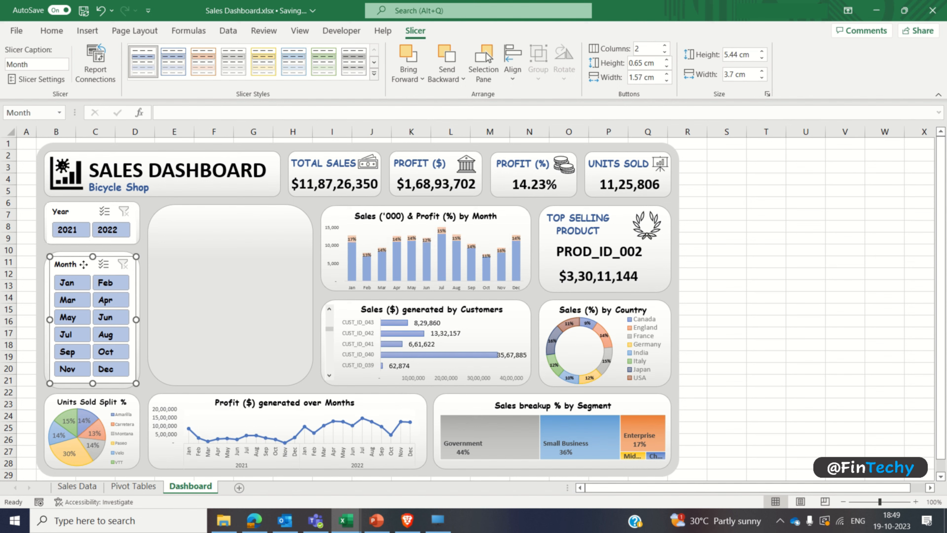
{"action": "left_click", "coordinate": [101, 70]}
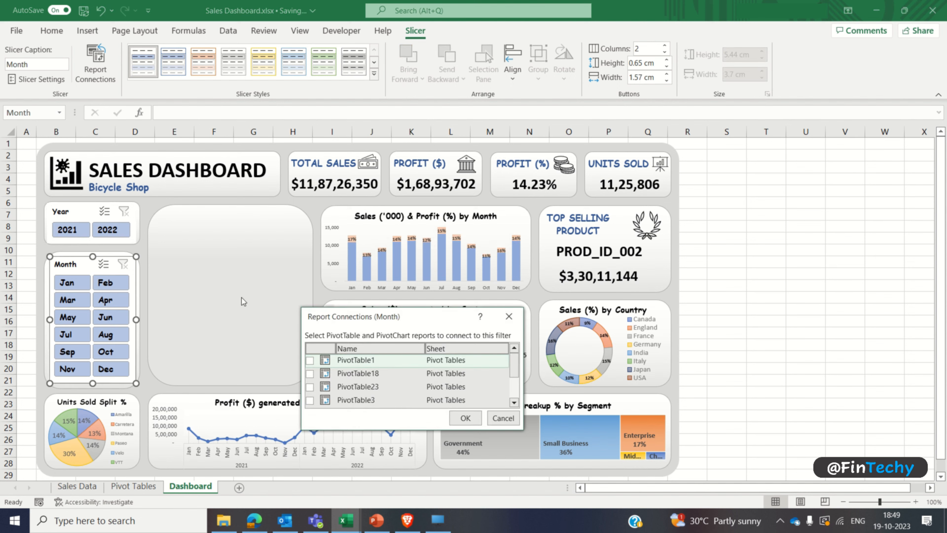
{"action": "left_click", "coordinate": [310, 360]}
{"action": "left_click", "coordinate": [310, 373]}
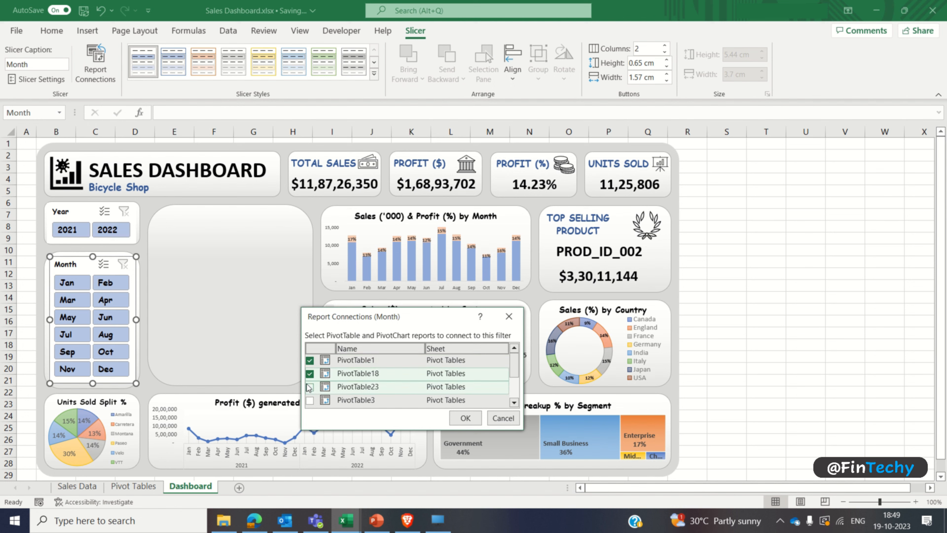
{"action": "left_click", "coordinate": [309, 386]}
{"action": "left_click", "coordinate": [310, 400]}
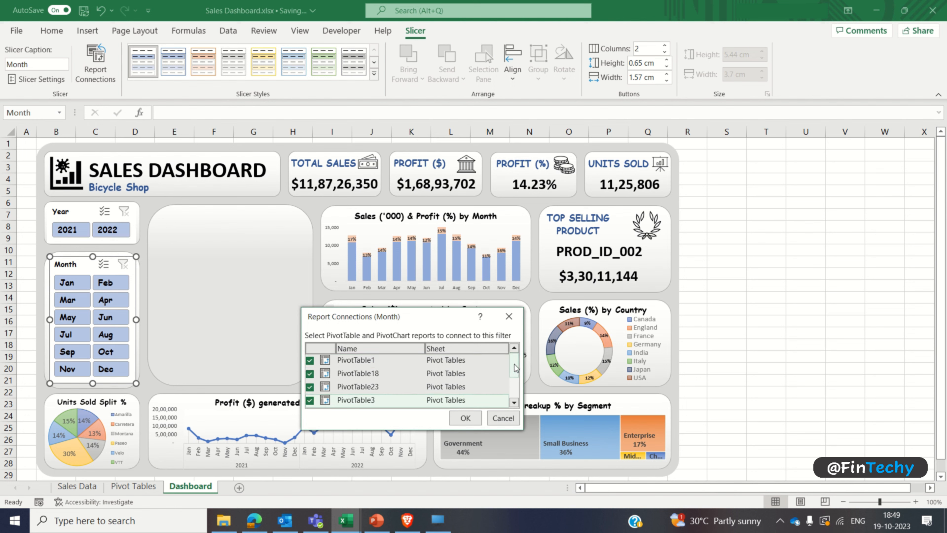
{"action": "left_click_drag", "start_coordinate": [514, 364], "coordinate": [516, 387]}
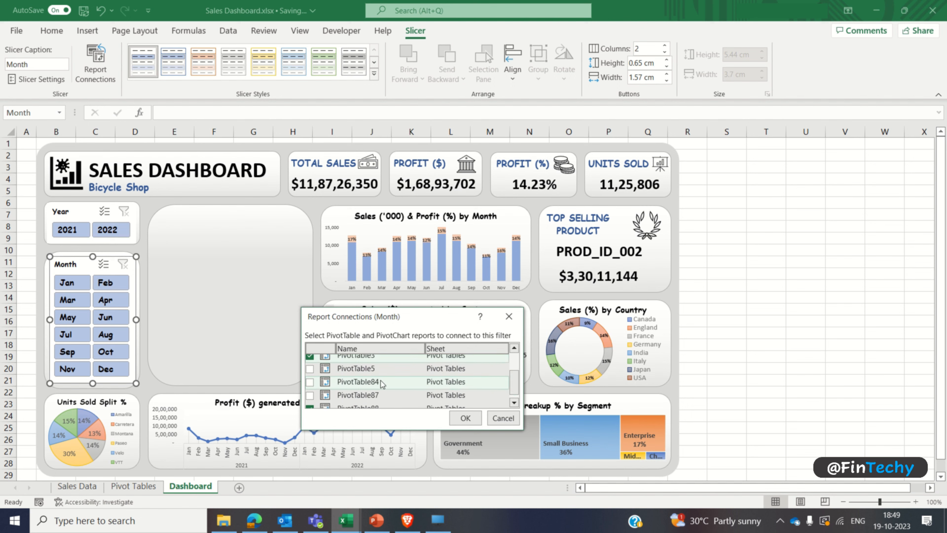
{"action": "left_click", "coordinate": [310, 368]}
{"action": "left_click", "coordinate": [309, 382]}
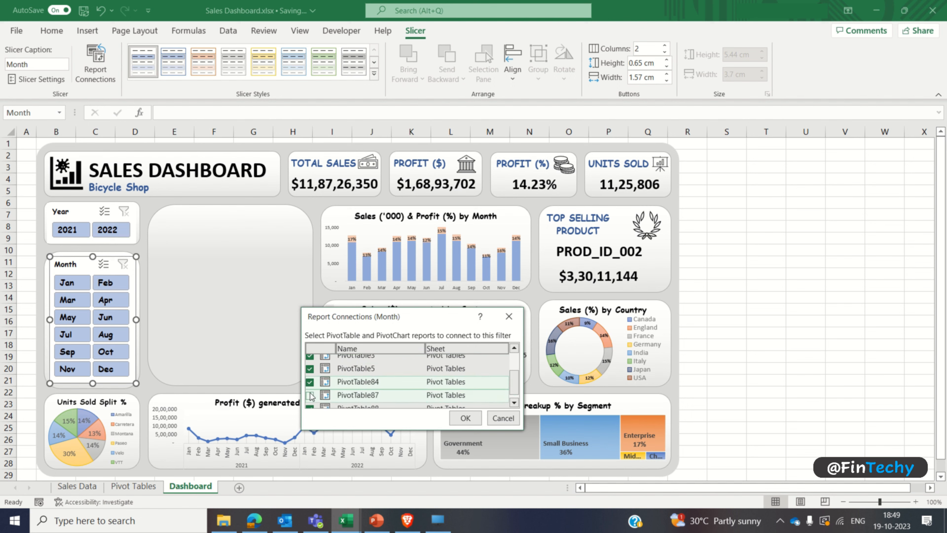
{"action": "left_click", "coordinate": [309, 395]}
{"action": "left_click", "coordinate": [461, 418]}
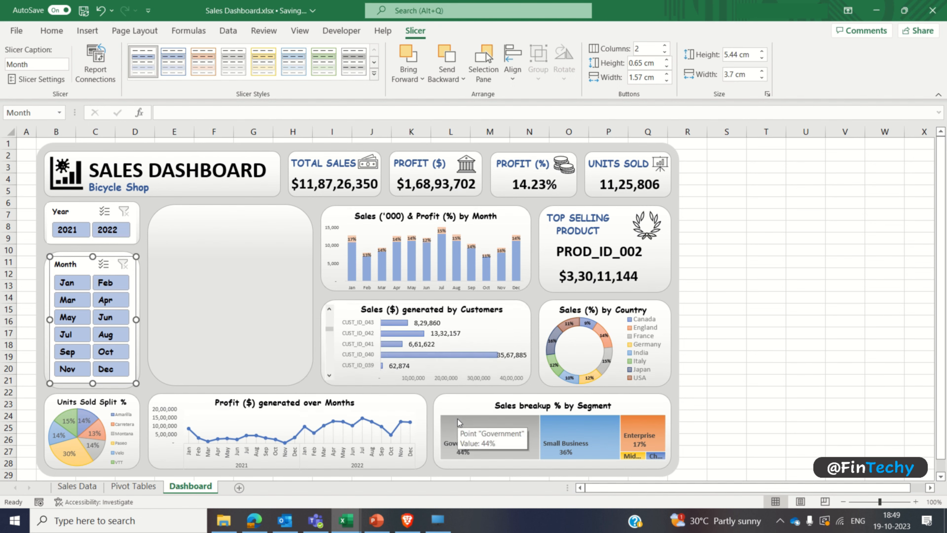
Step: Test the Month slicer by filtering the dashboard on Jan, Mar, Apr, Feb and Aug in turn, and clear the filter
{"action": "left_click", "coordinate": [83, 288]}
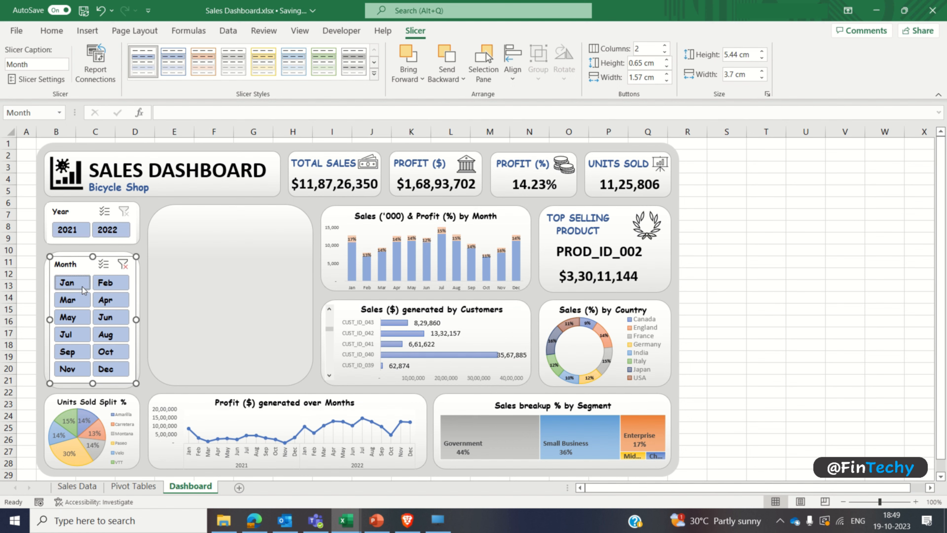
{"action": "left_click", "coordinate": [76, 300]}
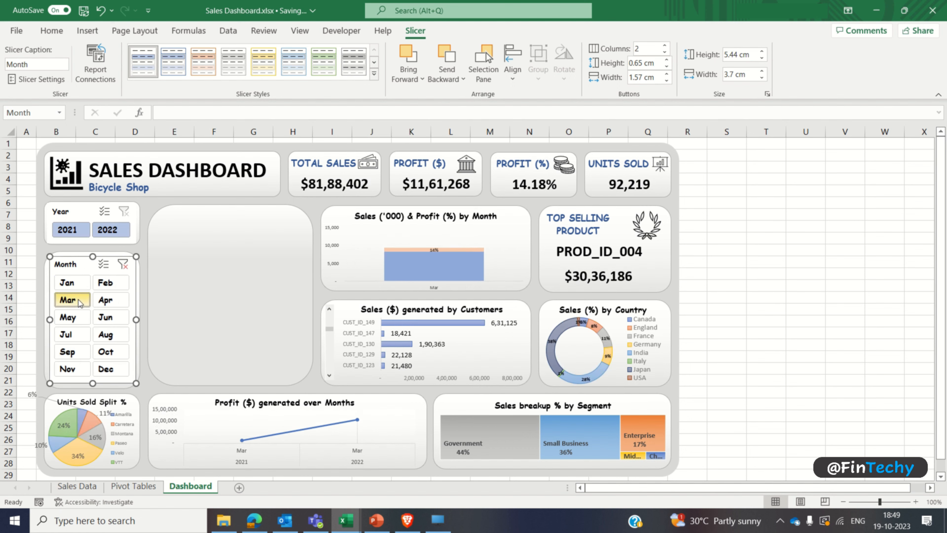
{"action": "left_click", "coordinate": [112, 301]}
{"action": "left_click", "coordinate": [121, 285]}
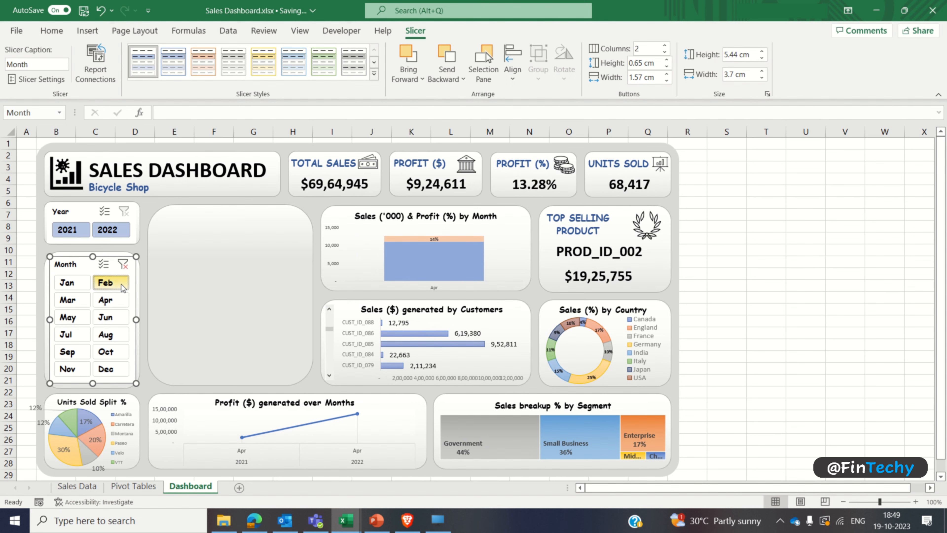
{"action": "left_click", "coordinate": [108, 332]}
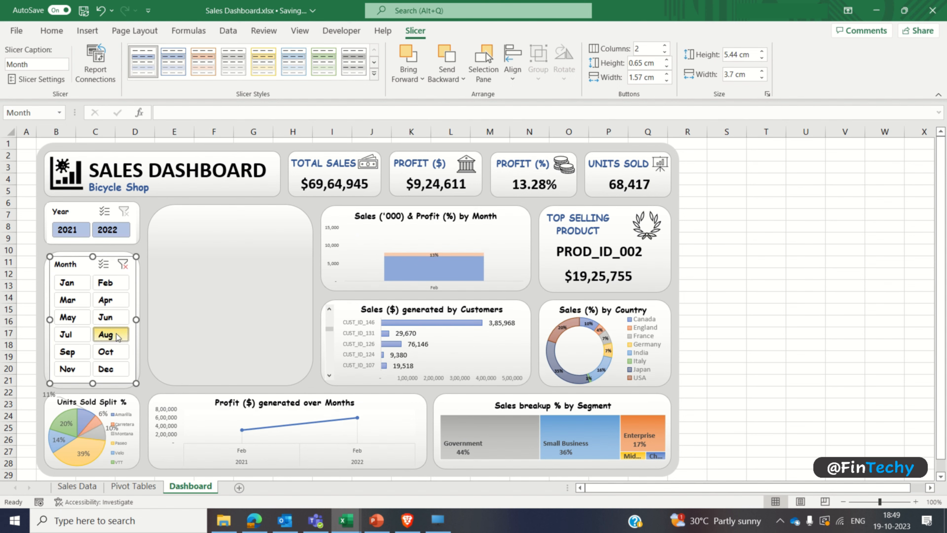
{"action": "left_click", "coordinate": [123, 264]}
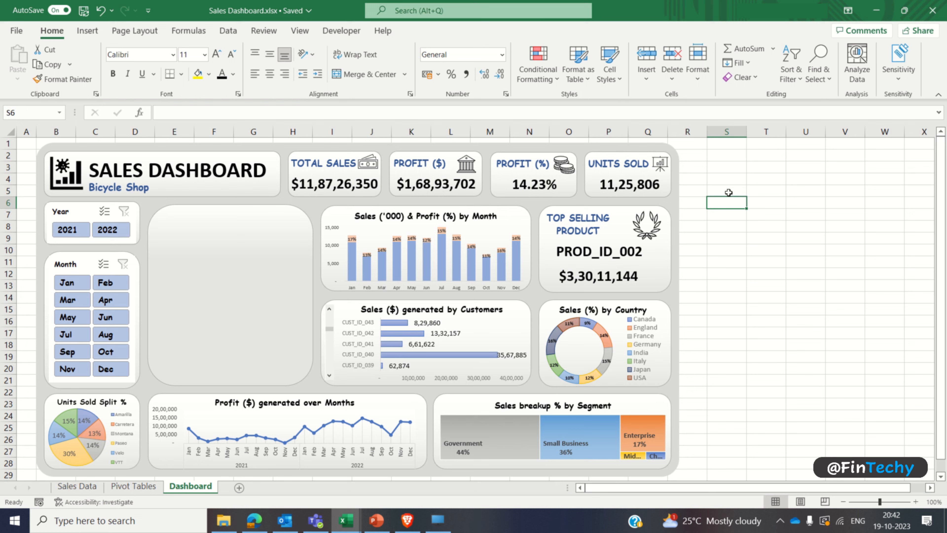
Step: Add a new worksheet after Dashboard and name it Sunburst
{"action": "left_click", "coordinate": [244, 278]}
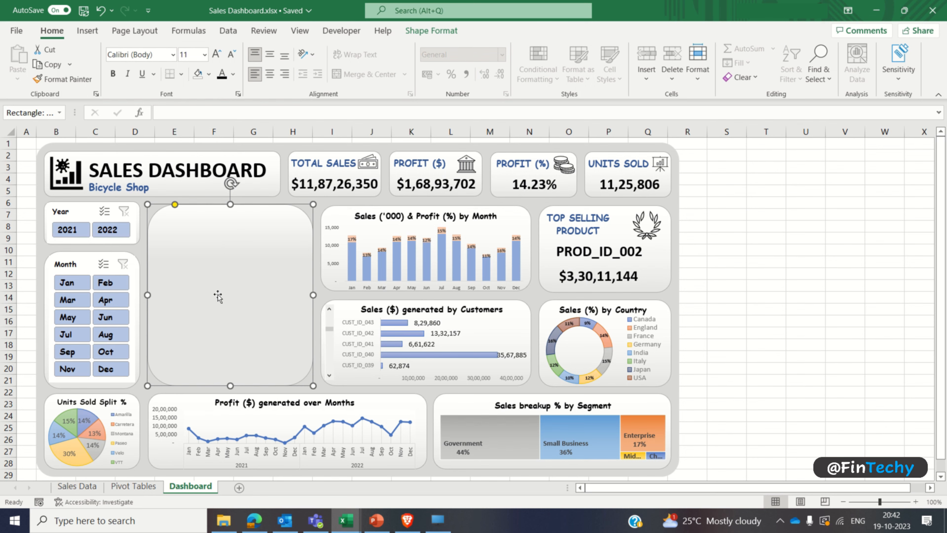
{"action": "left_click", "coordinate": [239, 488]}
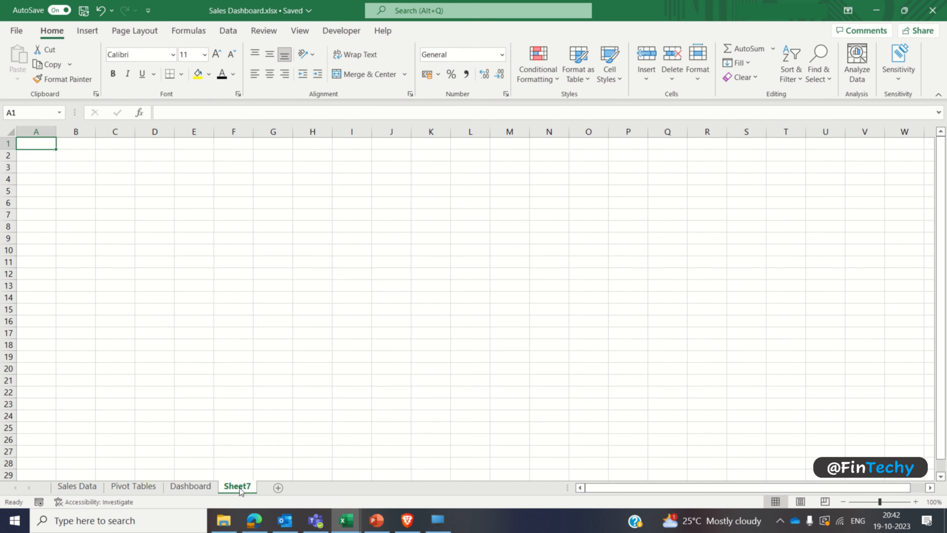
{"action": "double_click", "coordinate": [239, 487]}
{"action": "type", "text": "Sunburst"}
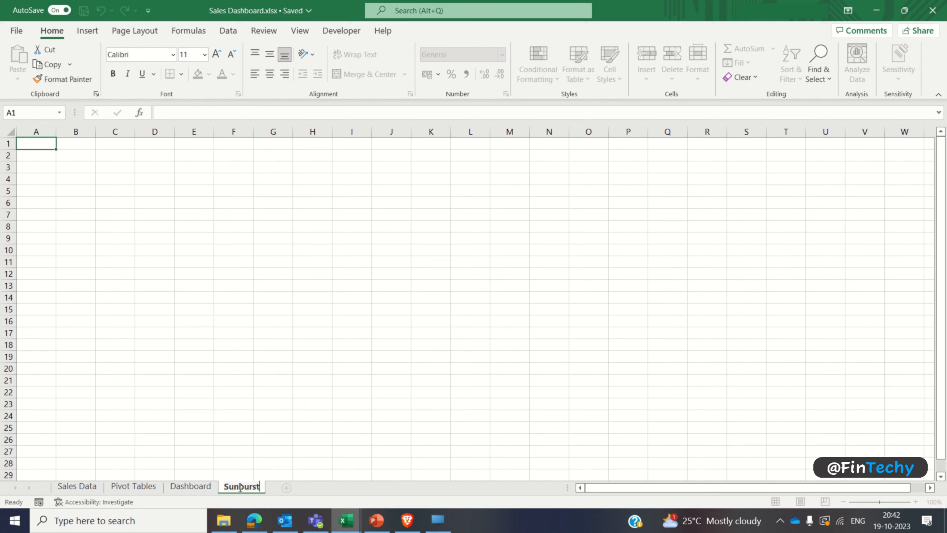
{"action": "key", "text": "Return"}
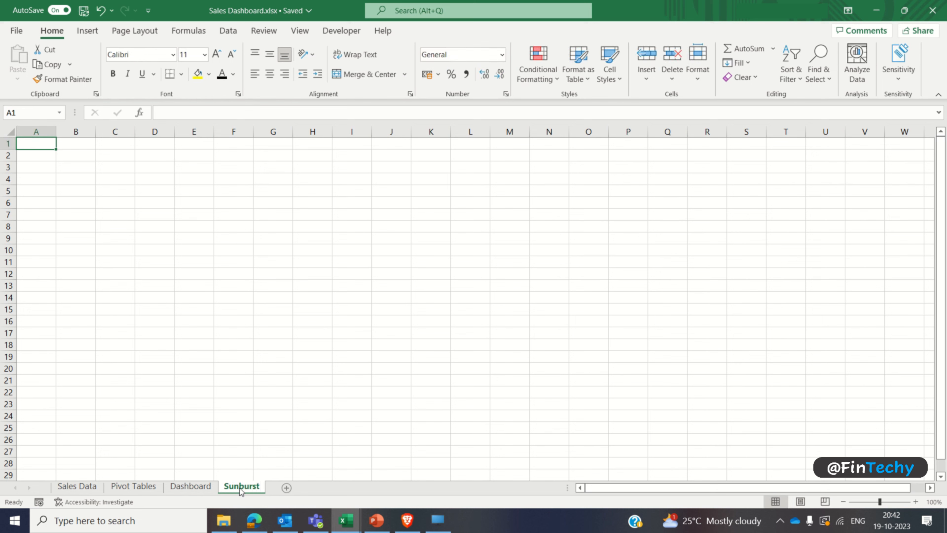
Step: Insert a PivotTable at cell B2 of the Sunburst sheet, using the whole Sales Data table (Table3) as its source
{"action": "left_click", "coordinate": [76, 154]}
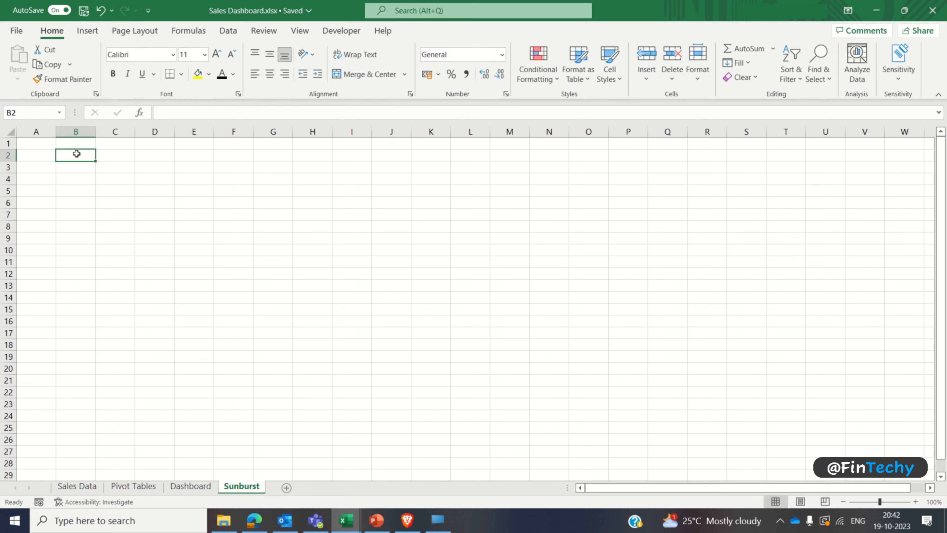
{"action": "left_click", "coordinate": [87, 31]}
{"action": "left_click", "coordinate": [24, 54]}
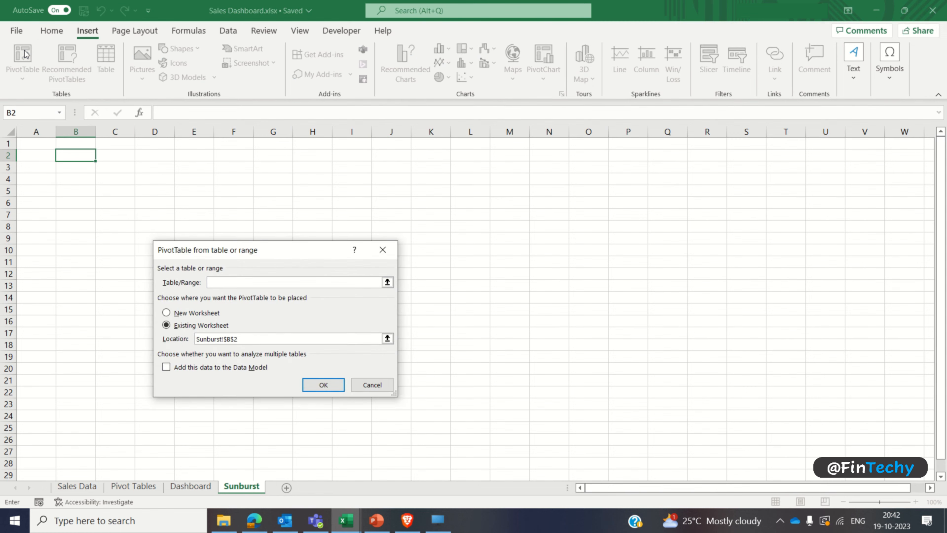
{"action": "left_click", "coordinate": [77, 486]}
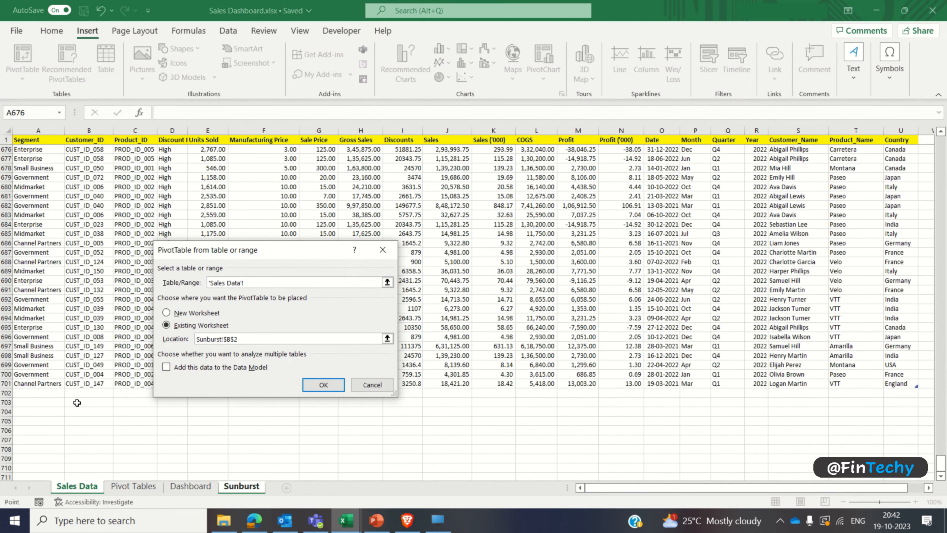
{"action": "left_click", "coordinate": [48, 138]}
{"action": "key", "text": "ctrl+shift+Right"}
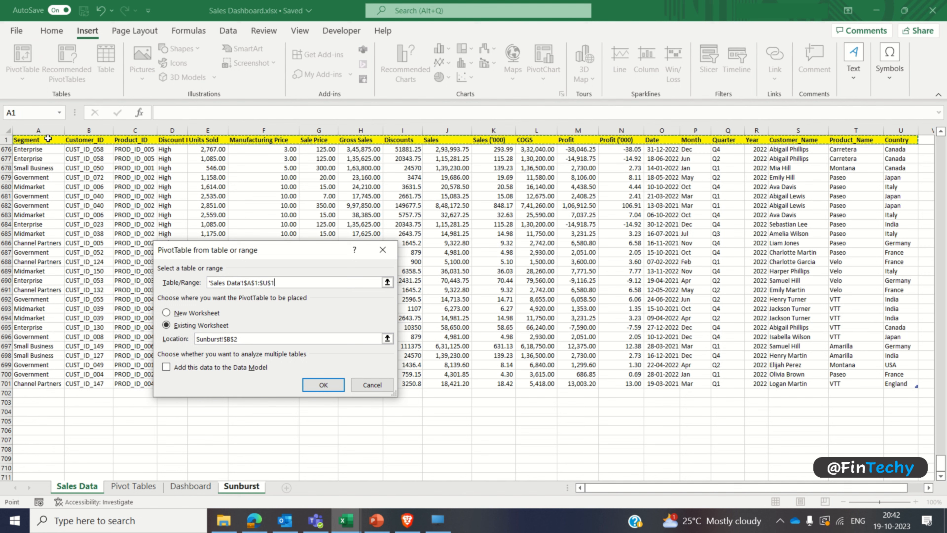
{"action": "key", "text": "ctrl+shift+Down"}
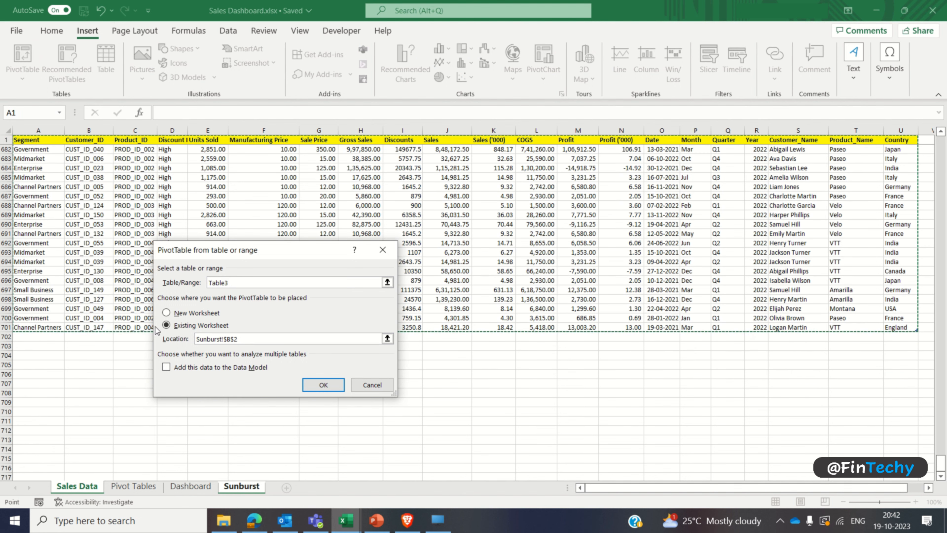
{"action": "left_click", "coordinate": [328, 384]}
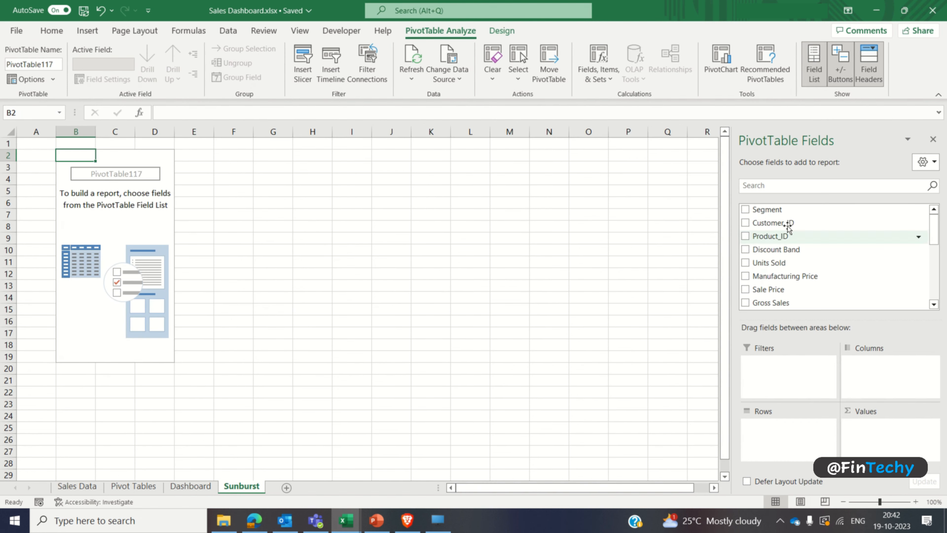
Step: Sort the field list A to Z and build the PivotTable with Product_Name above Year as rows and Sales as values
{"action": "left_click", "coordinate": [934, 167]}
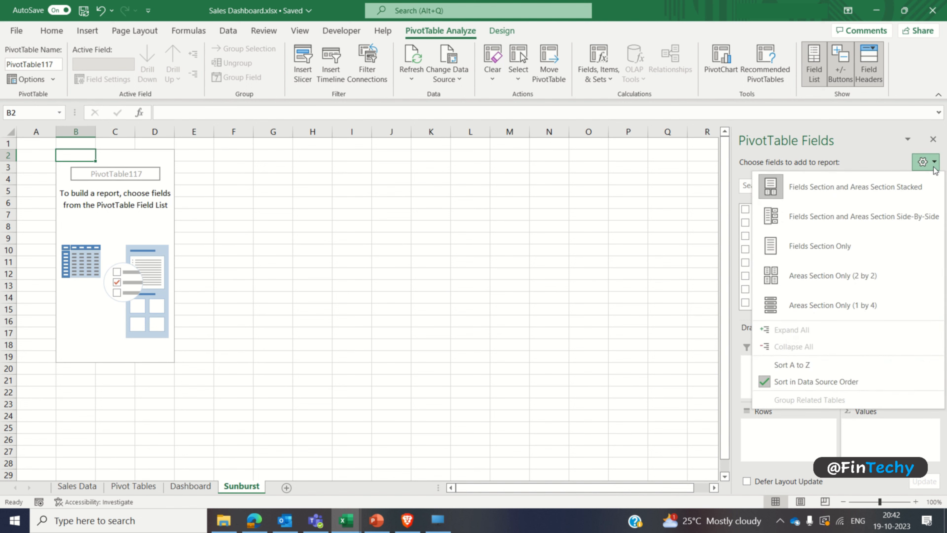
{"action": "left_click", "coordinate": [829, 365]}
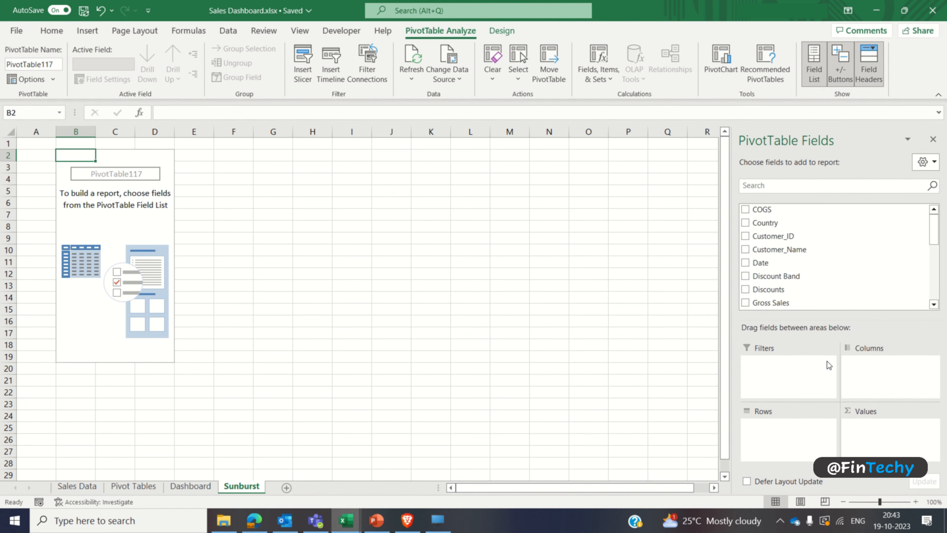
{"action": "left_click_drag", "start_coordinate": [934, 228], "coordinate": [937, 300]}
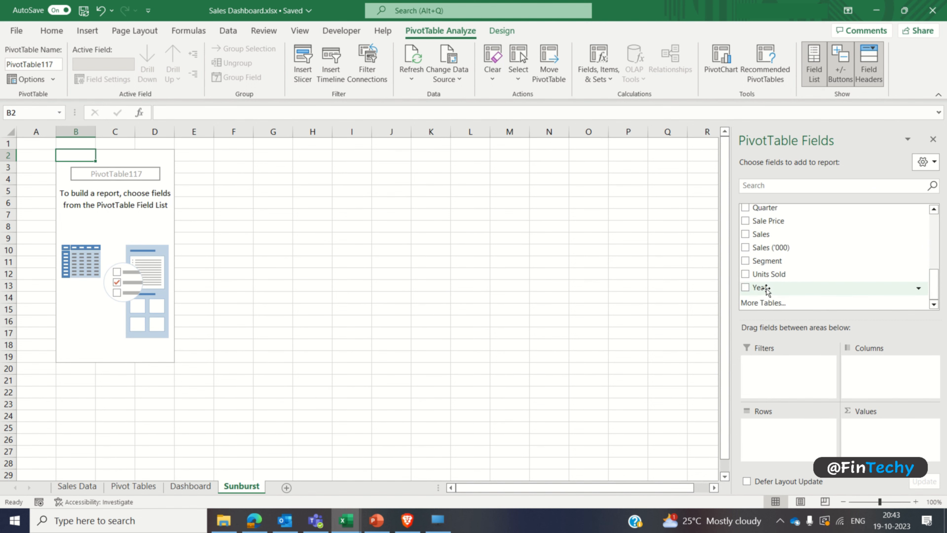
{"action": "left_click_drag", "start_coordinate": [766, 290], "coordinate": [776, 429]}
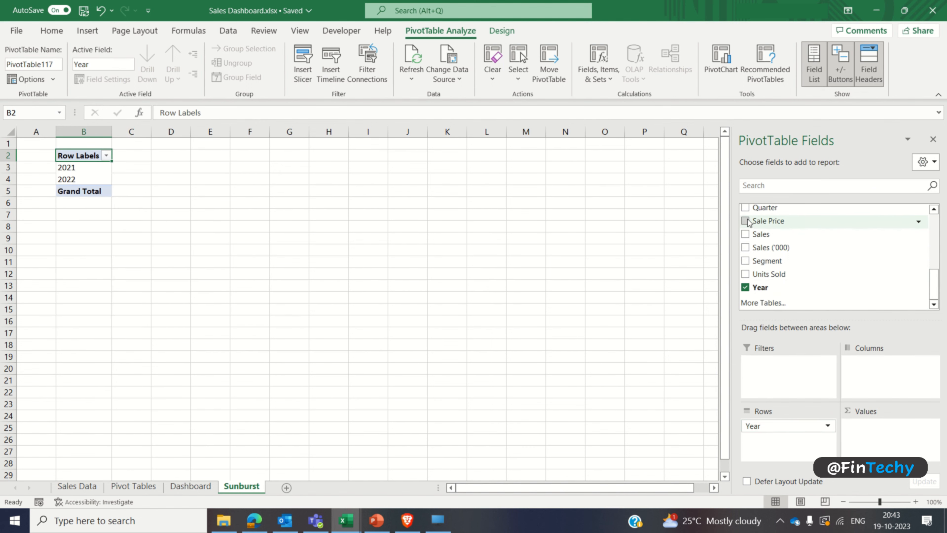
{"action": "left_click", "coordinate": [745, 234]}
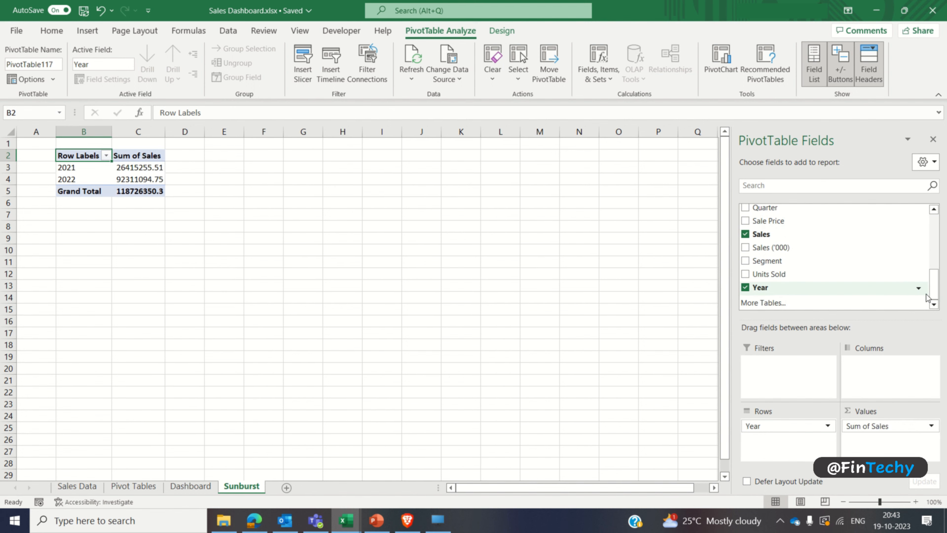
{"action": "left_click_drag", "start_coordinate": [934, 291], "coordinate": [935, 268]}
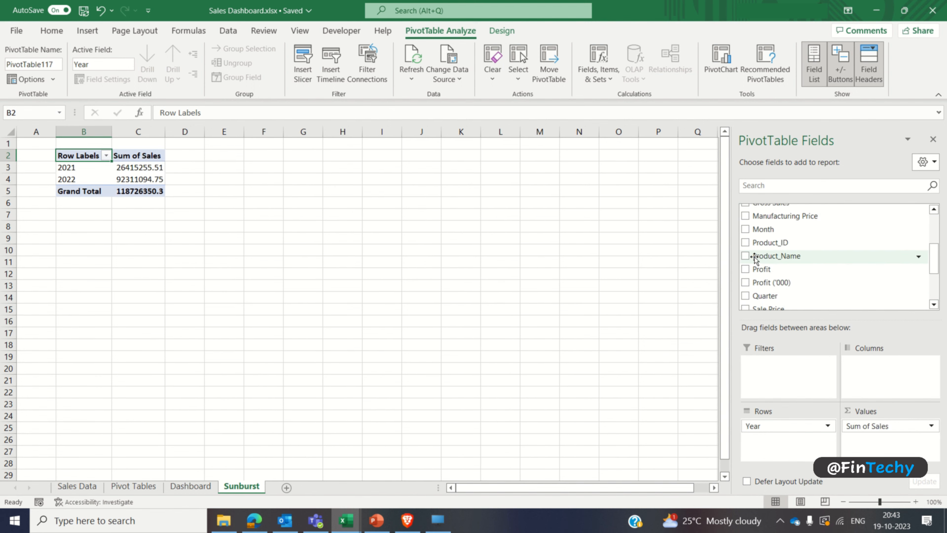
{"action": "left_click_drag", "start_coordinate": [754, 257], "coordinate": [771, 423]}
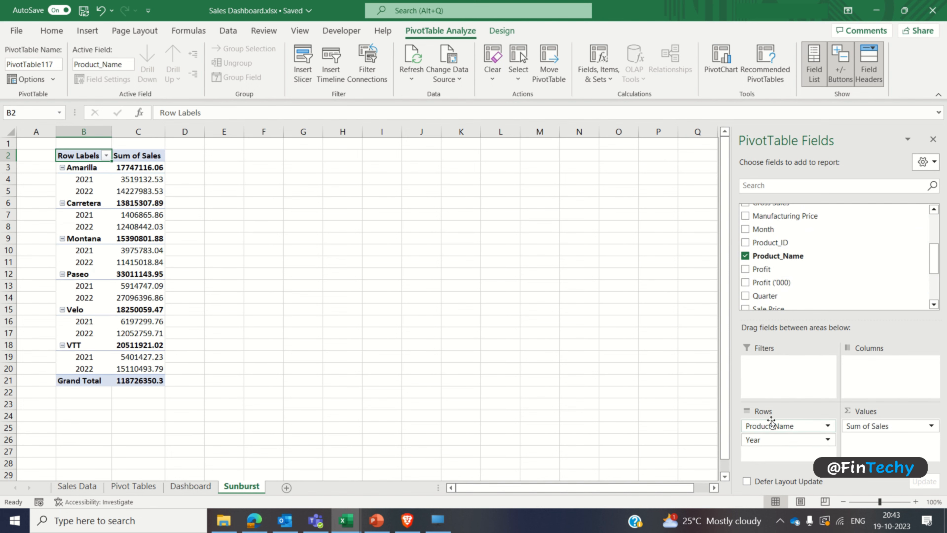
{"action": "left_click", "coordinate": [934, 139]}
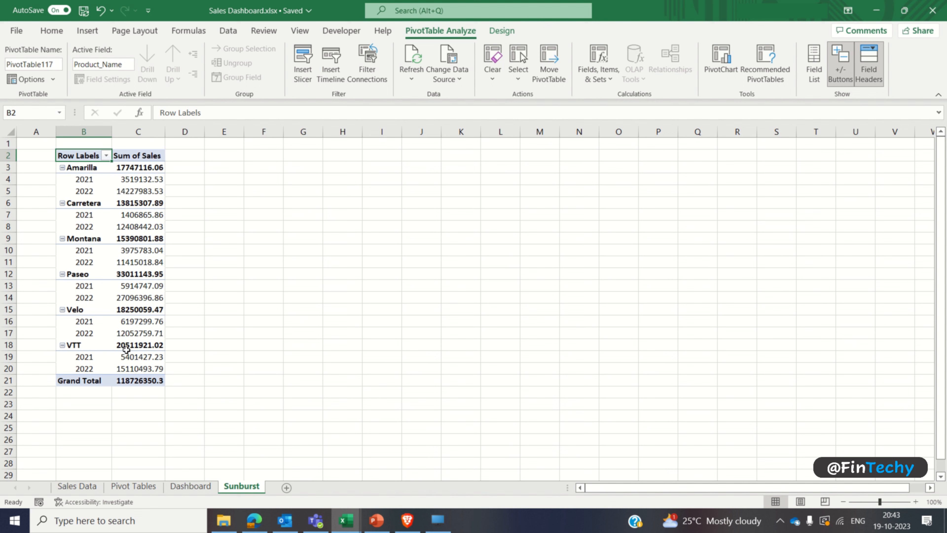
Step: Remove the PivotTable's grand total and enable the classic PivotTable layout in its display options
{"action": "right_click", "coordinate": [93, 381]}
{"action": "left_click", "coordinate": [127, 296]}
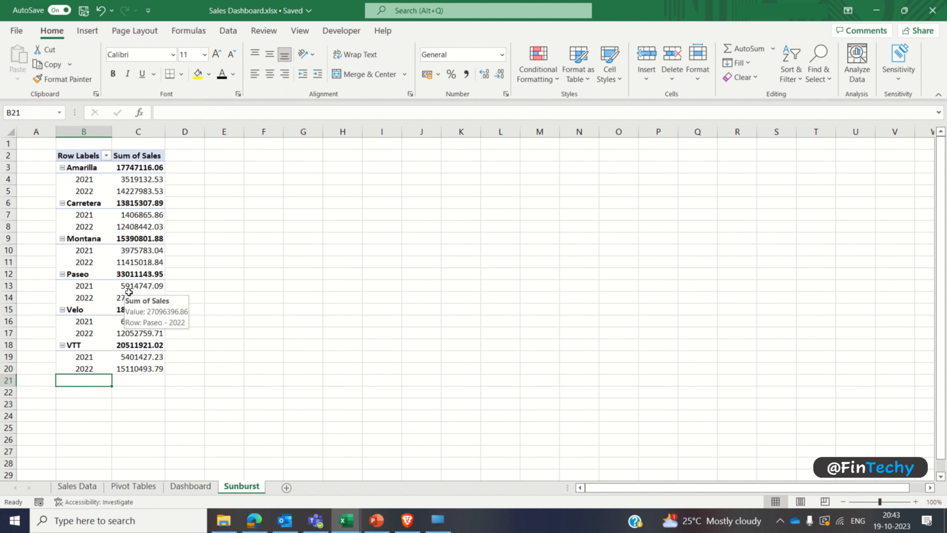
{"action": "right_click", "coordinate": [93, 226]}
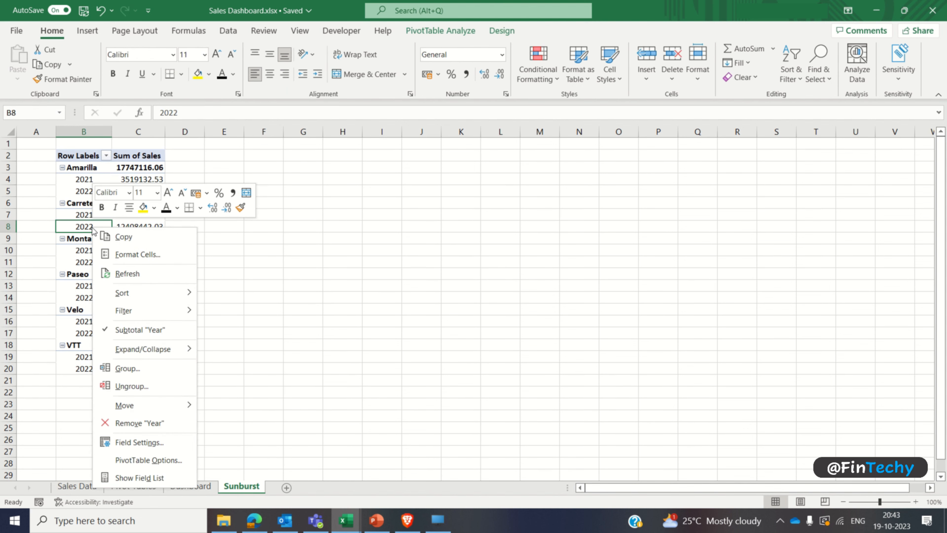
{"action": "left_click", "coordinate": [145, 461]}
{"action": "left_click", "coordinate": [241, 246]}
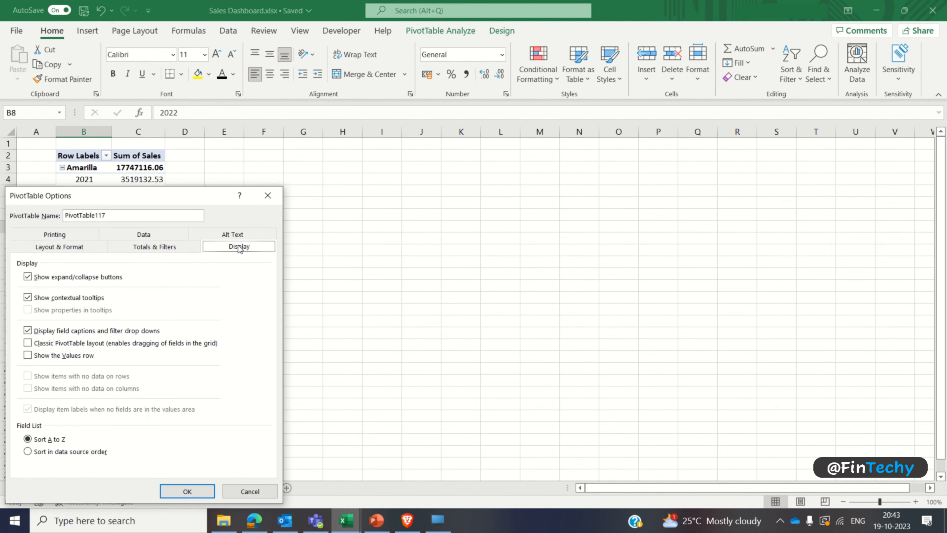
{"action": "left_click", "coordinate": [27, 343]}
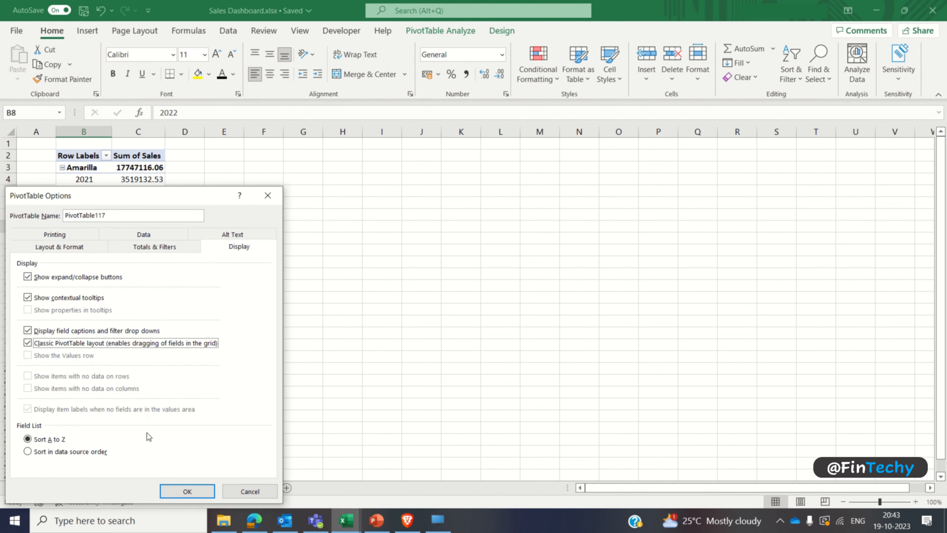
{"action": "left_click", "coordinate": [186, 491]}
Step: Remove the Product_Name subtotals and format the Total values in D4:D15 with comma style and no decimals
{"action": "right_click", "coordinate": [97, 278]}
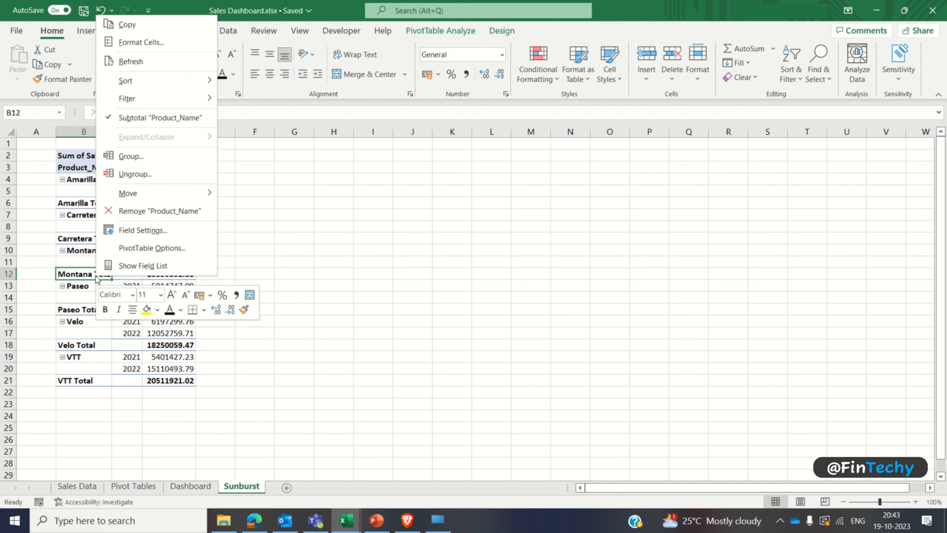
{"action": "left_click", "coordinate": [161, 117]}
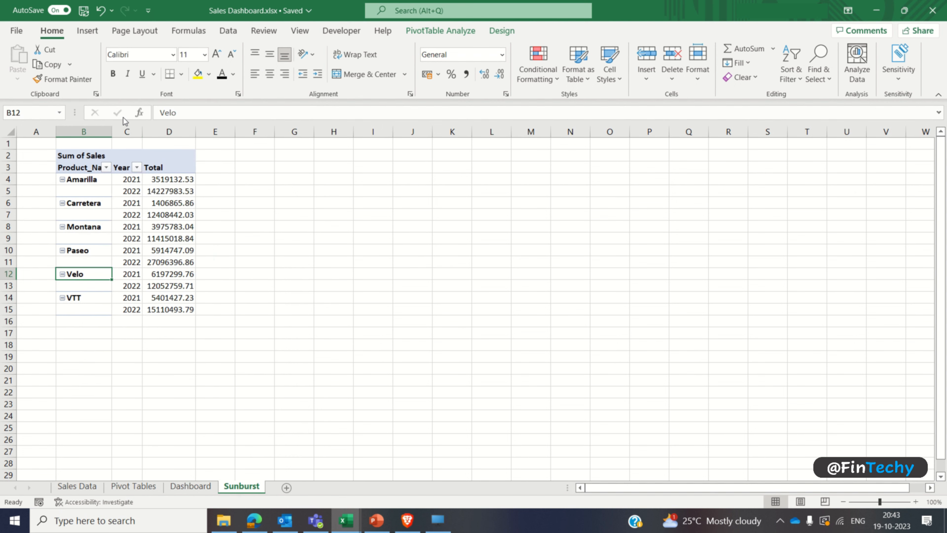
{"action": "left_click", "coordinate": [153, 179]}
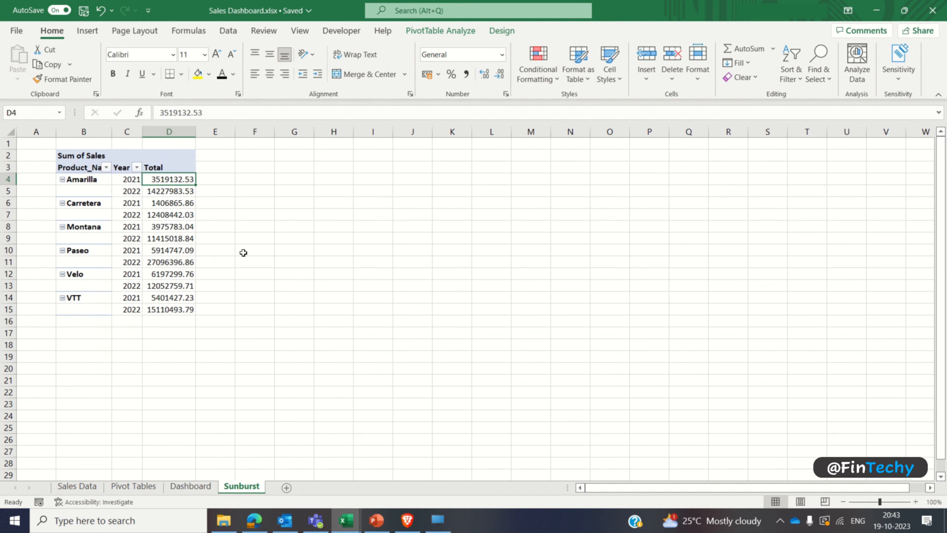
{"action": "key", "text": "ctrl+shift+Down"}
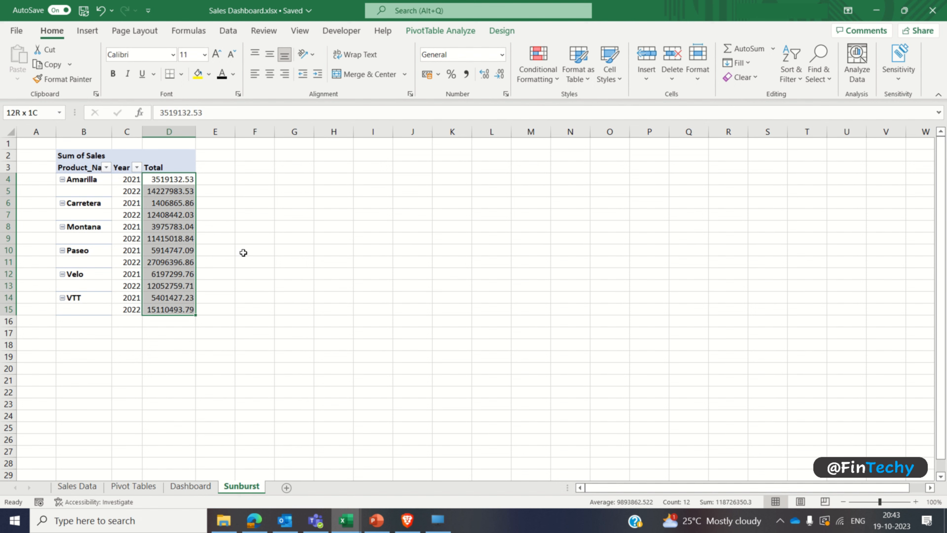
{"action": "left_click", "coordinate": [467, 73]}
{"action": "left_click", "coordinate": [500, 74]}
{"action": "left_click", "coordinate": [500, 74]}
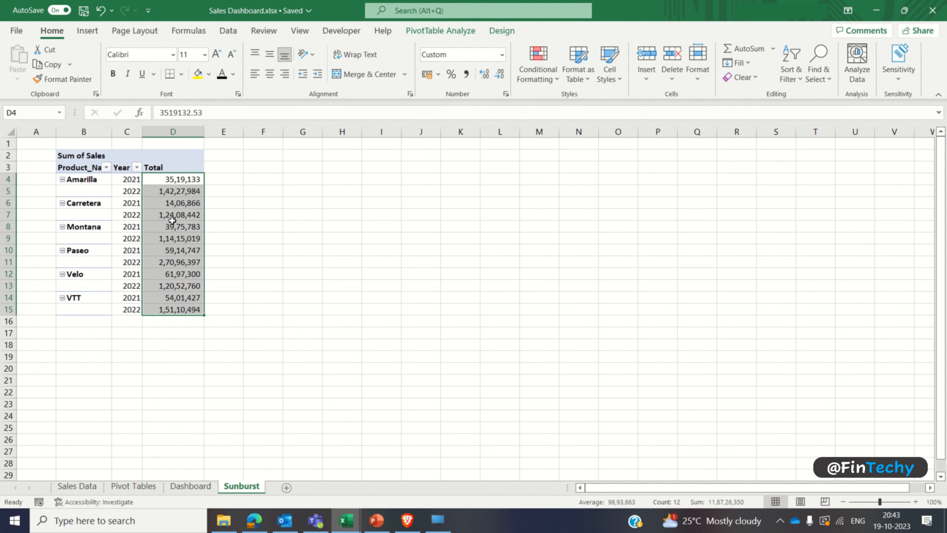
Step: Set the Product_Name field to repeat its item labels in the PivotTable
{"action": "right_click", "coordinate": [89, 192]}
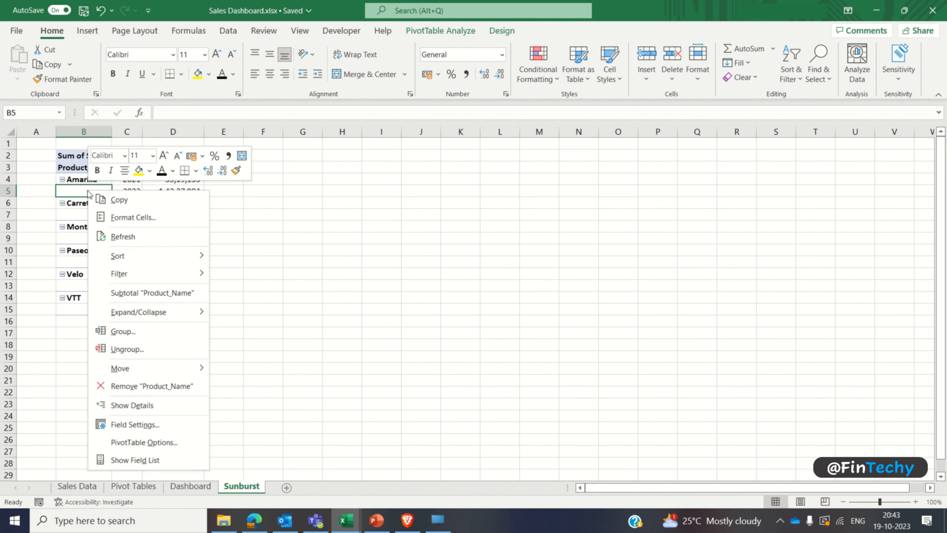
{"action": "left_click", "coordinate": [135, 424]}
{"action": "left_click", "coordinate": [111, 302]}
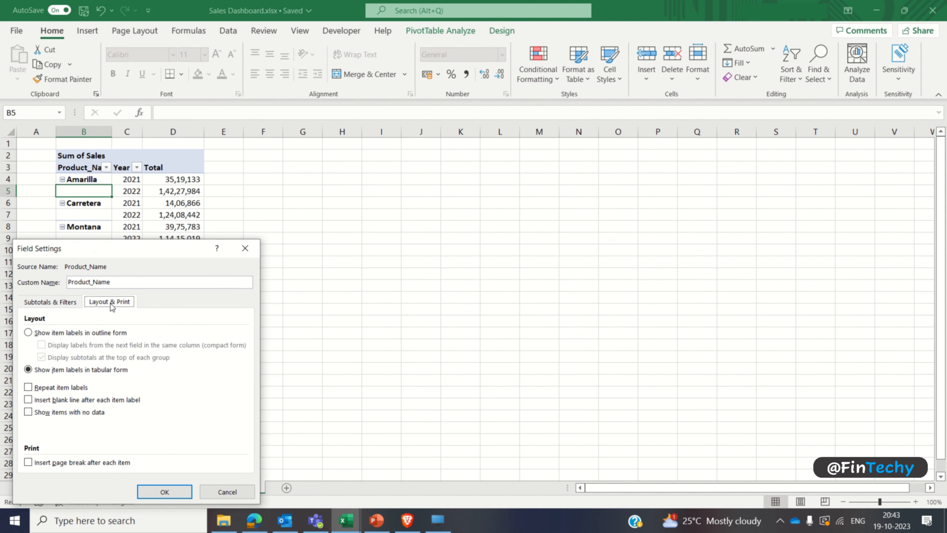
{"action": "left_click", "coordinate": [28, 387]}
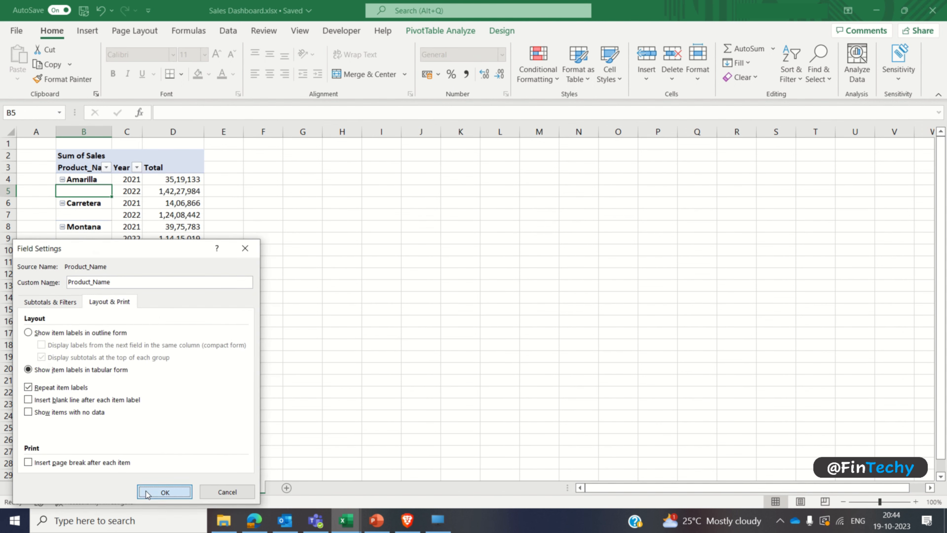
{"action": "left_click", "coordinate": [165, 492]}
Step: Try to insert a Sunburst chart directly from the PivotTable
{"action": "left_click", "coordinate": [135, 241]}
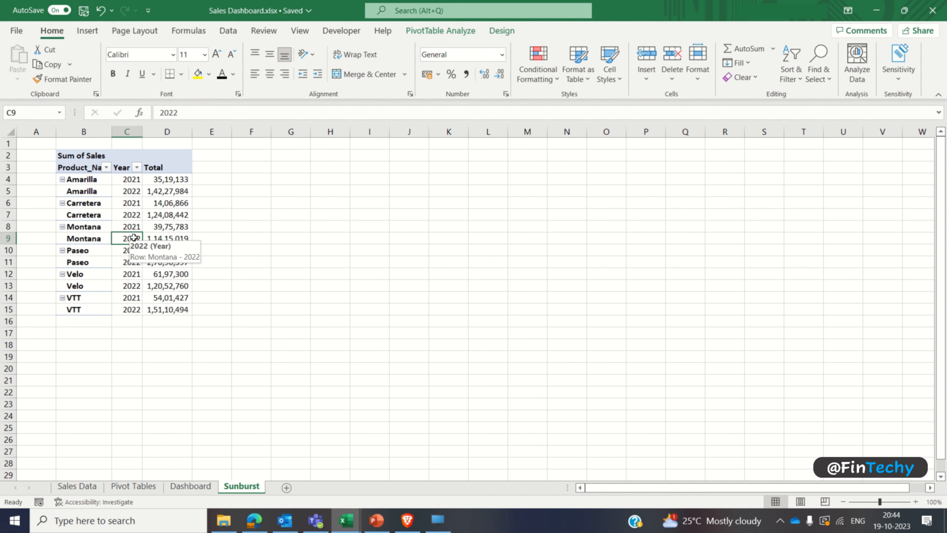
{"action": "left_click", "coordinate": [87, 31]}
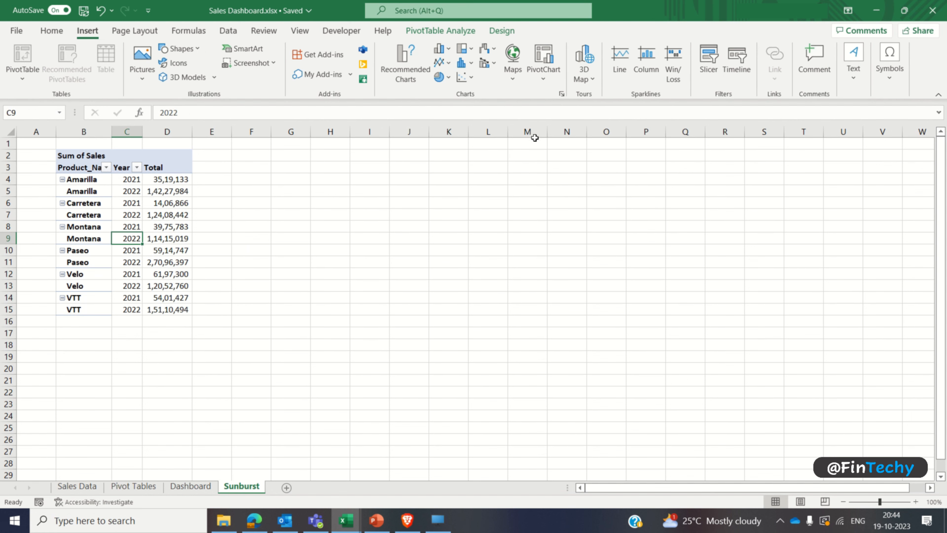
{"action": "left_click", "coordinate": [561, 94]}
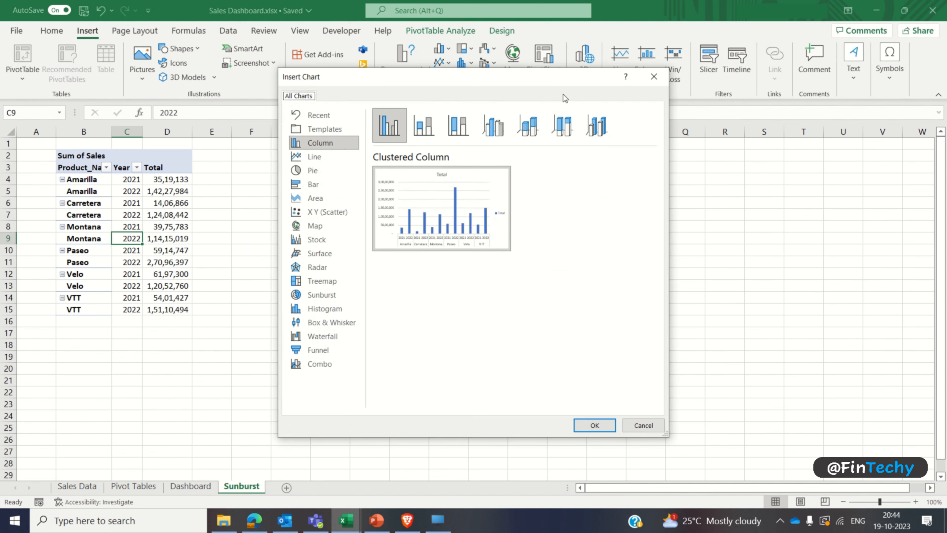
{"action": "left_click", "coordinate": [315, 296]}
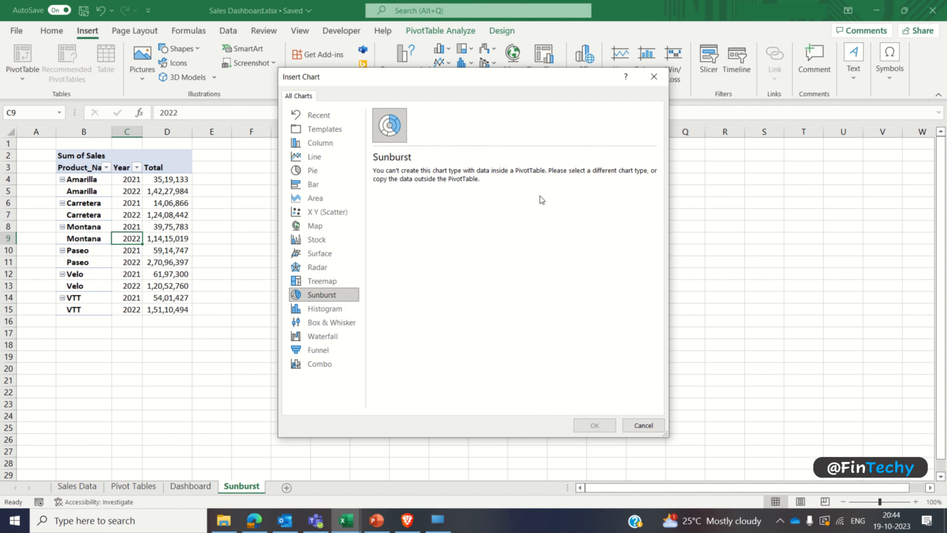
{"action": "left_click", "coordinate": [633, 425]}
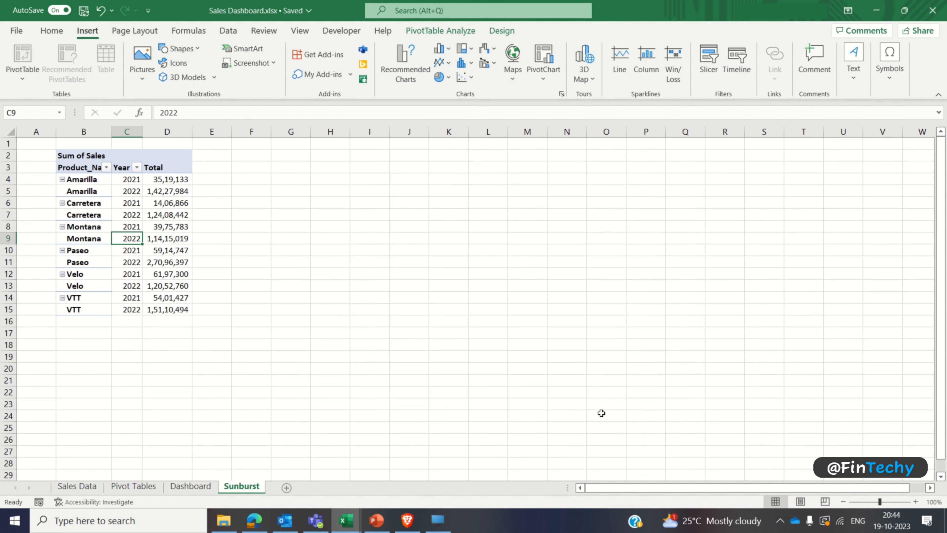
Step: Copy the PivotTable range B3:D15, including its headers, and paste it outside the PivotTable starting at G3
{"action": "left_click", "coordinate": [90, 169]}
{"action": "key", "text": "ctrl+shift+Right"}
{"action": "key", "text": "ctrl+shift+Down"}
{"action": "key", "text": "ctrl+c"}
{"action": "key", "text": "Right"}
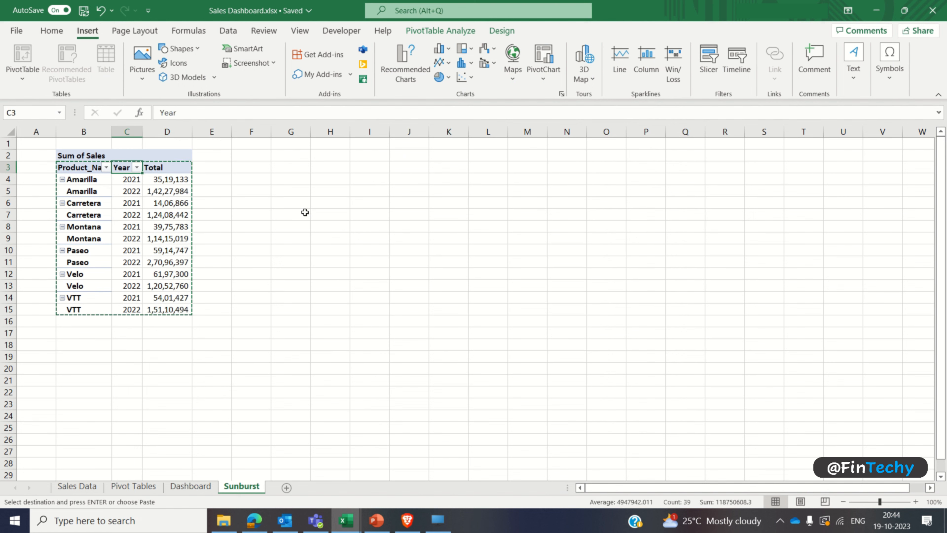
{"action": "key", "text": "Right"}
{"action": "key", "text": "Right"}
{"action": "key", "text": "Right"}
{"action": "key", "text": "Right"}
{"action": "key", "text": "ctrl+v"}
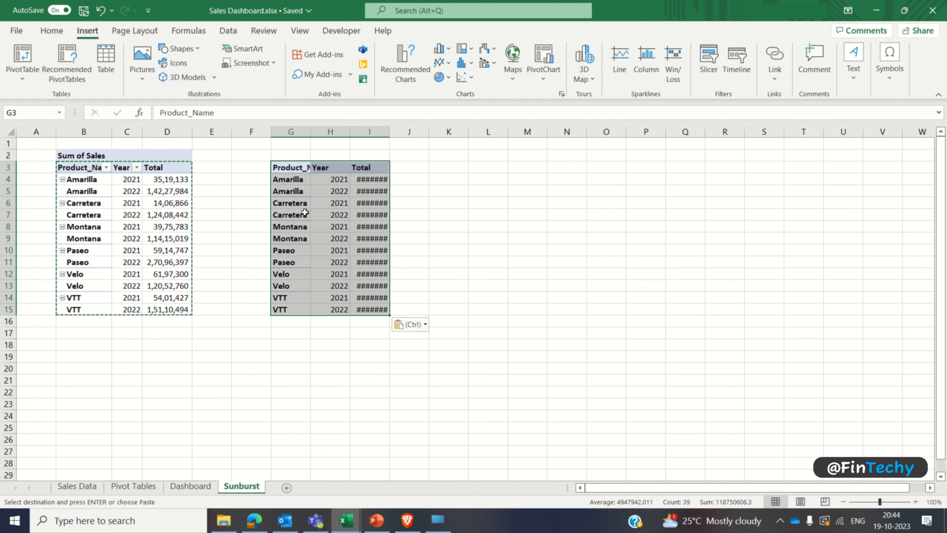
Step: Autofit columns G and I of the pasted table and change its Total header in I3 to Sales
{"action": "double_click", "coordinate": [309, 131]}
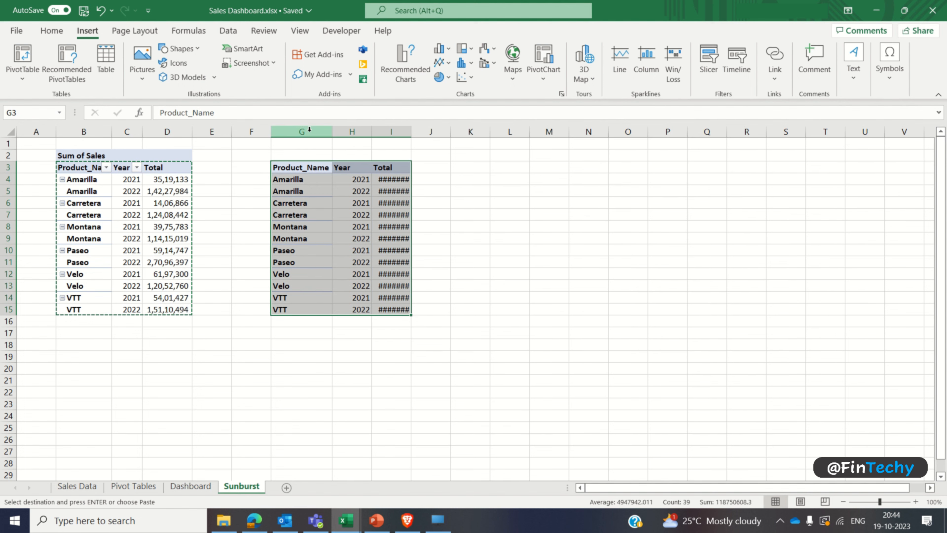
{"action": "double_click", "coordinate": [412, 131]}
{"action": "left_click", "coordinate": [396, 167]}
{"action": "type", "text": "Sales"}
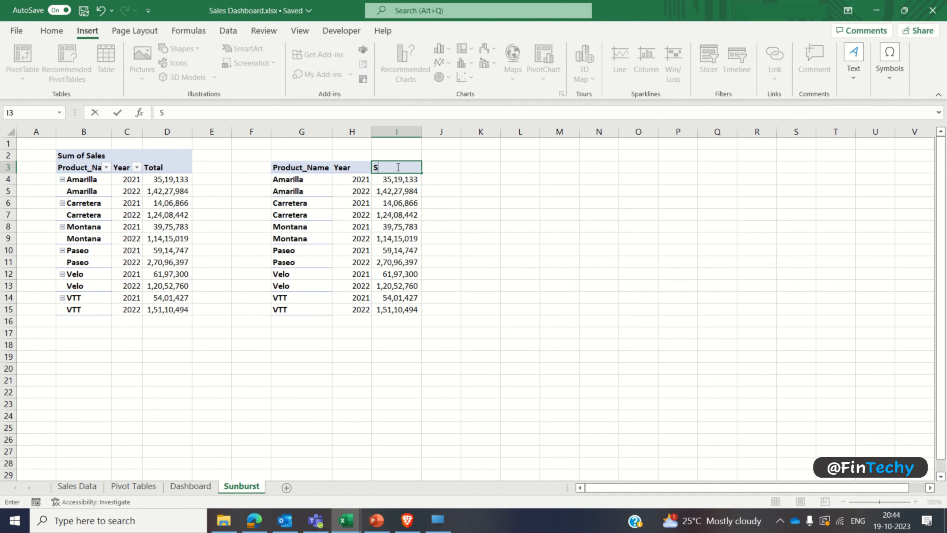
Step: Convert the pasted range G3:I15, including its headers, into an Excel table
{"action": "left_click", "coordinate": [397, 167]}
{"action": "key", "text": "Left"}
{"action": "key", "text": "Left"}
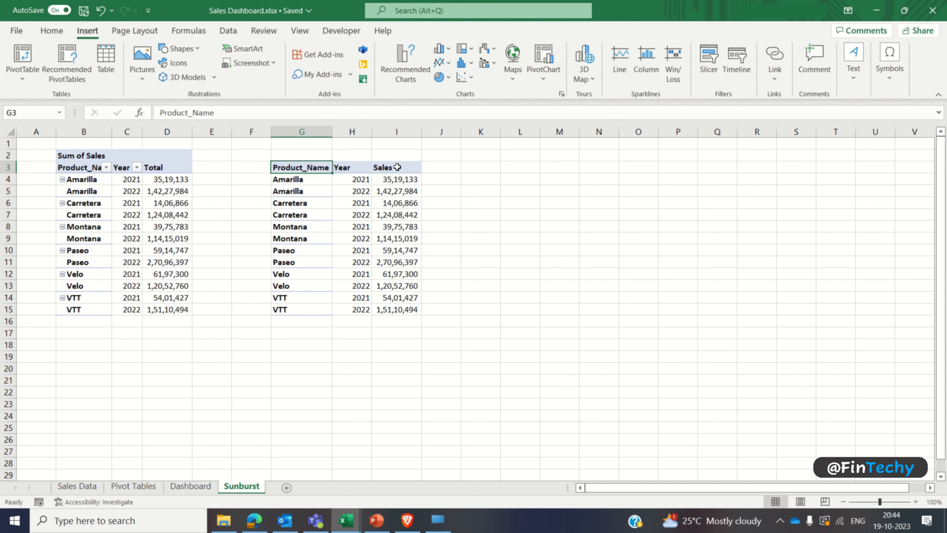
{"action": "key", "text": "ctrl+shift+Right"}
{"action": "key", "text": "ctrl+shift+Down"}
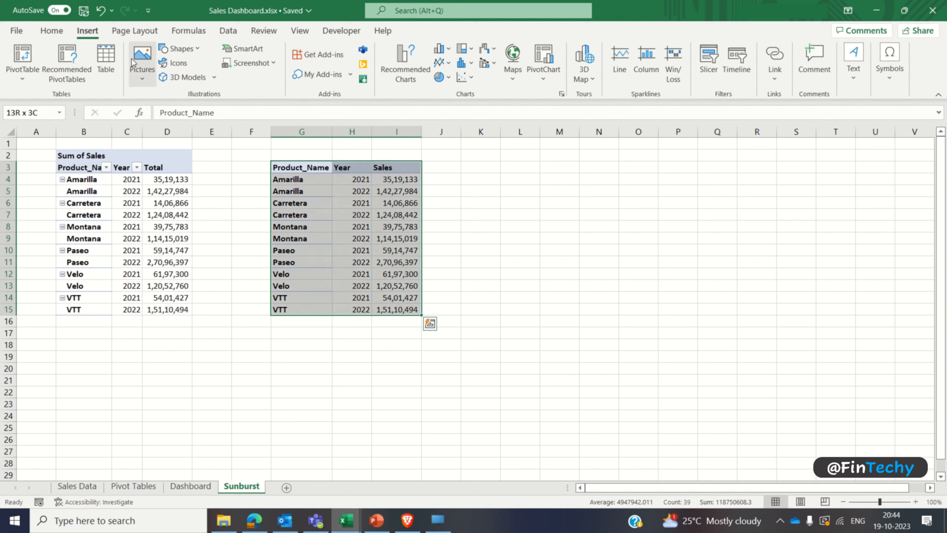
{"action": "left_click", "coordinate": [106, 59]}
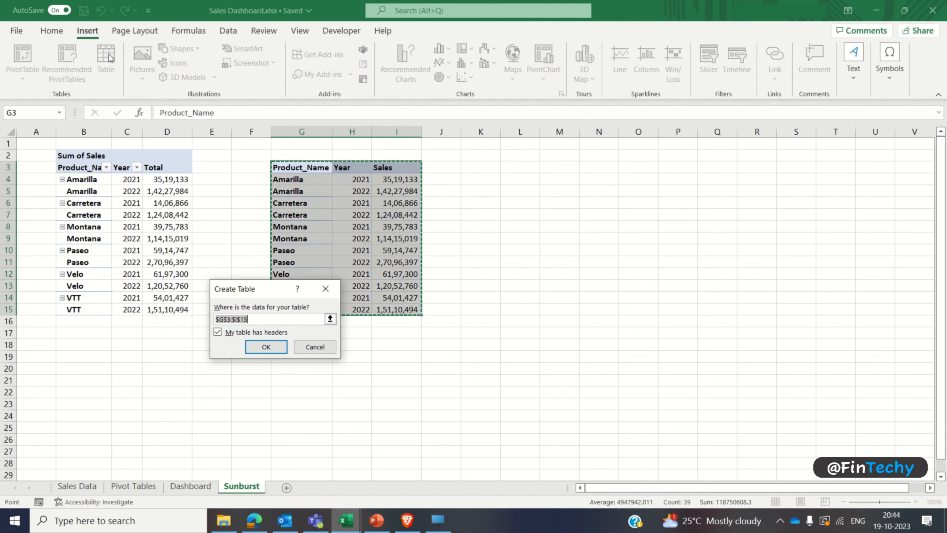
{"action": "left_click", "coordinate": [266, 347]}
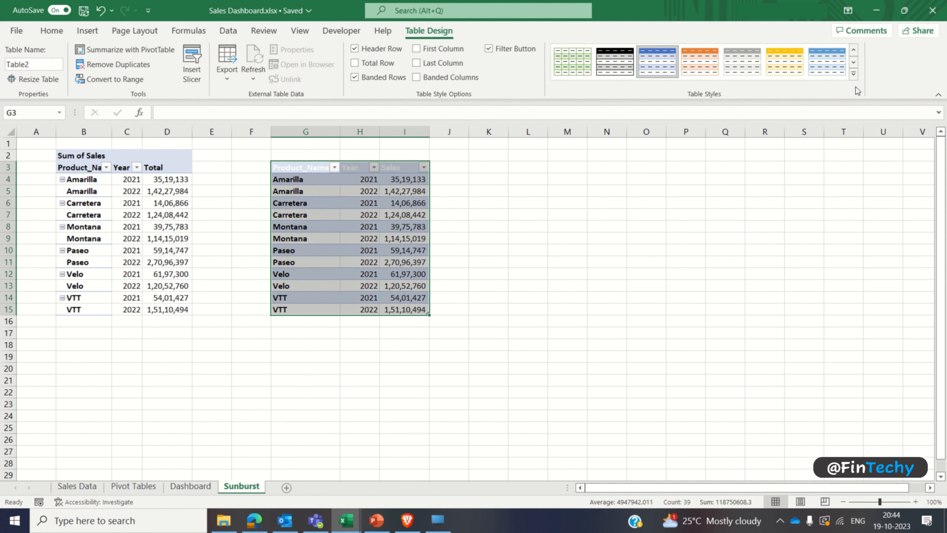
Step: Apply a light grey style to the new table and set its header row font colour to black
{"action": "left_click", "coordinate": [854, 74]}
{"action": "left_click", "coordinate": [747, 109]}
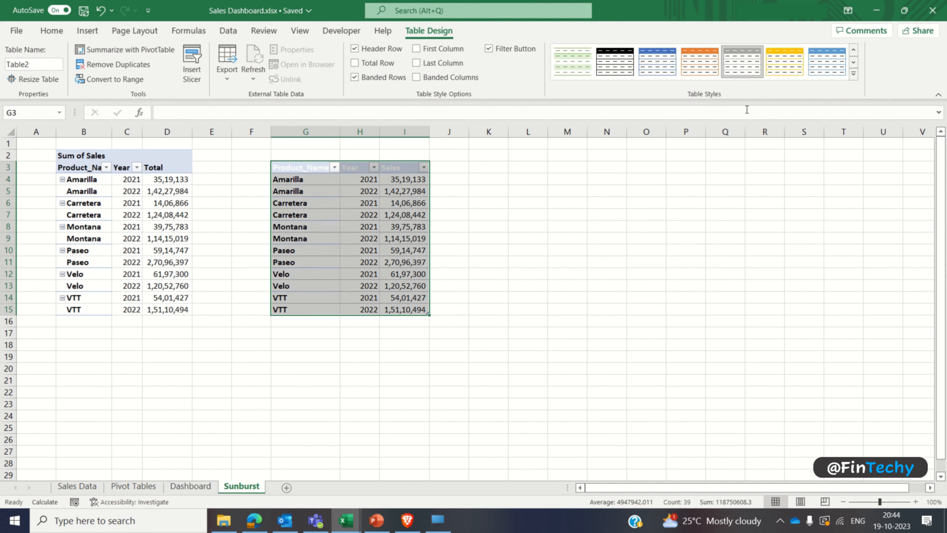
{"action": "left_click", "coordinate": [412, 168]}
{"action": "key", "text": "ctrl+shift+Left"}
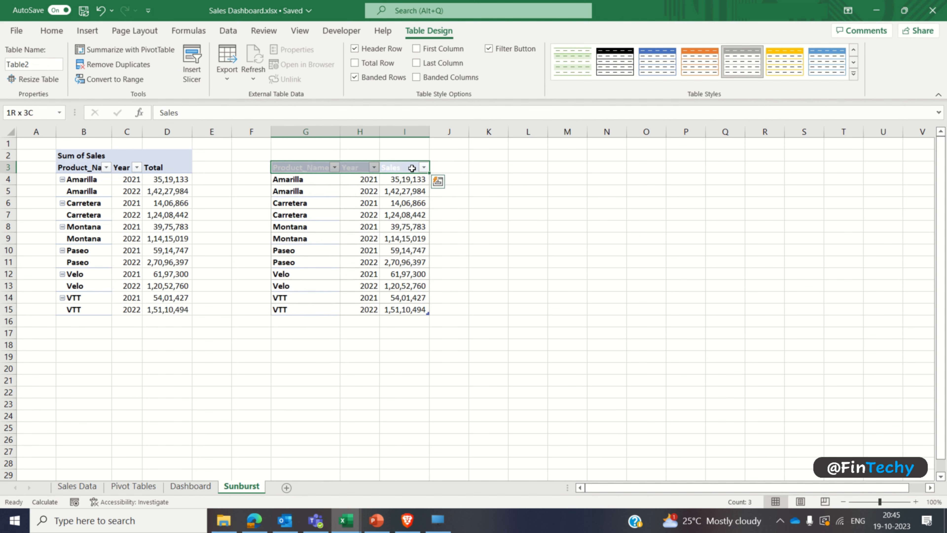
{"action": "left_click", "coordinate": [49, 30]}
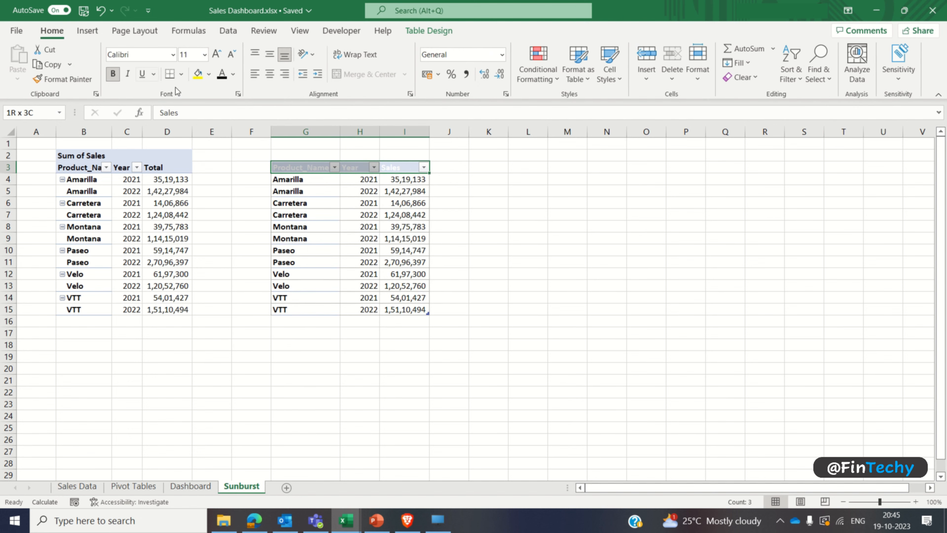
{"action": "left_click", "coordinate": [222, 73]}
{"action": "left_click", "coordinate": [360, 227]}
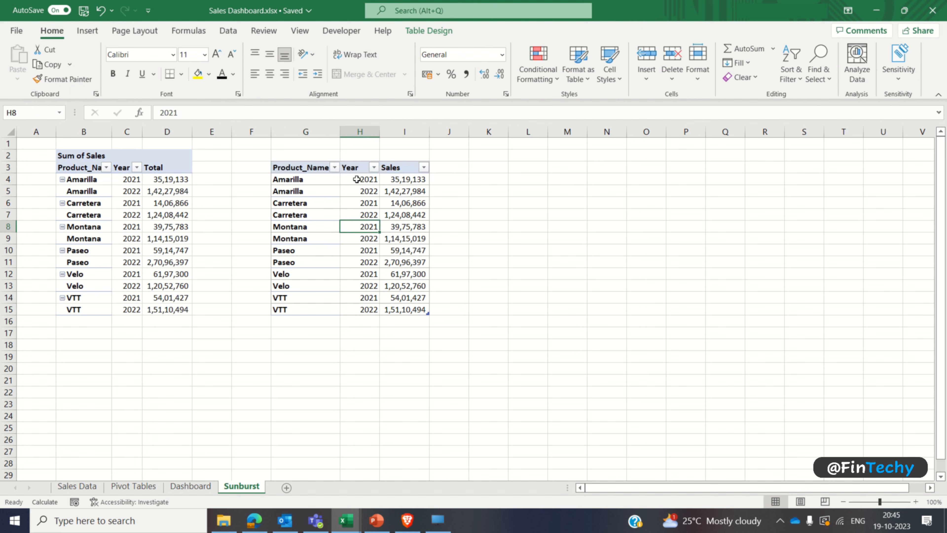
Step: Prefix the two Amarilla years in H4 and H5 so they read Yr 2021 and Yr 2022
{"action": "left_click", "coordinate": [357, 179]}
{"action": "left_click", "coordinate": [315, 110]}
{"action": "key", "text": "Home"}
{"action": "type", "text": "Yr"}
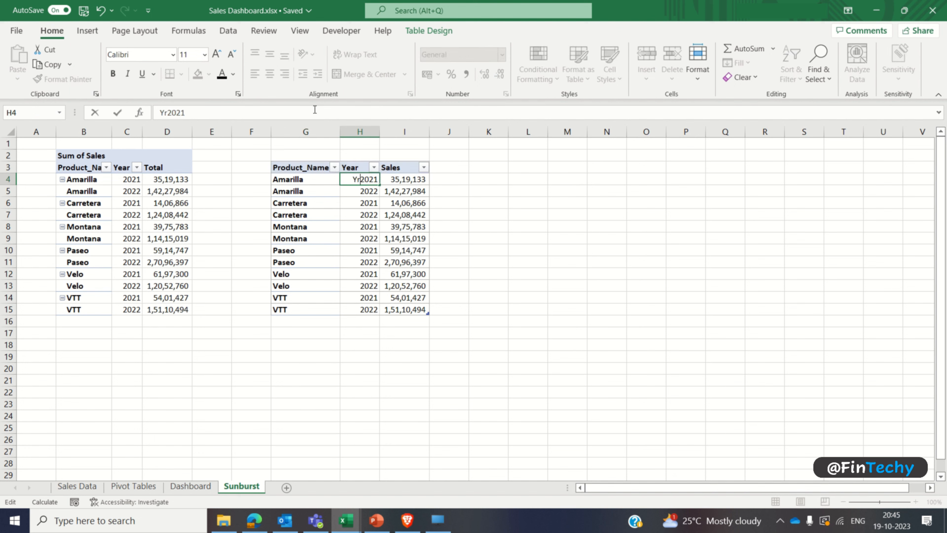
{"action": "key", "text": "Return"}
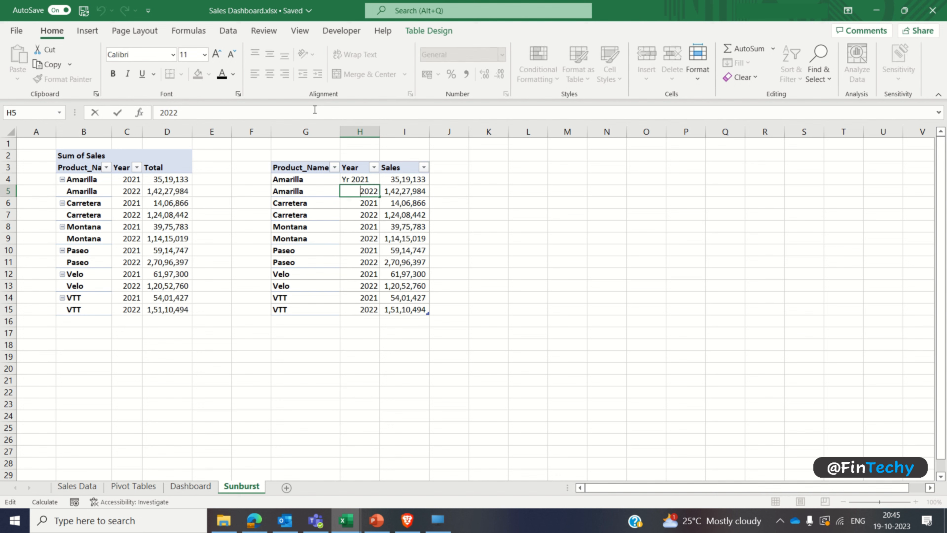
{"action": "type", "text": "Yr"}
{"action": "key", "text": "Return"}
Step: Copy the year labels in H4:H5 down through the remaining Year cells H6:H15
{"action": "key", "text": "Up"}
{"action": "key", "text": "Up"}
{"action": "key", "text": "shift+Down"}
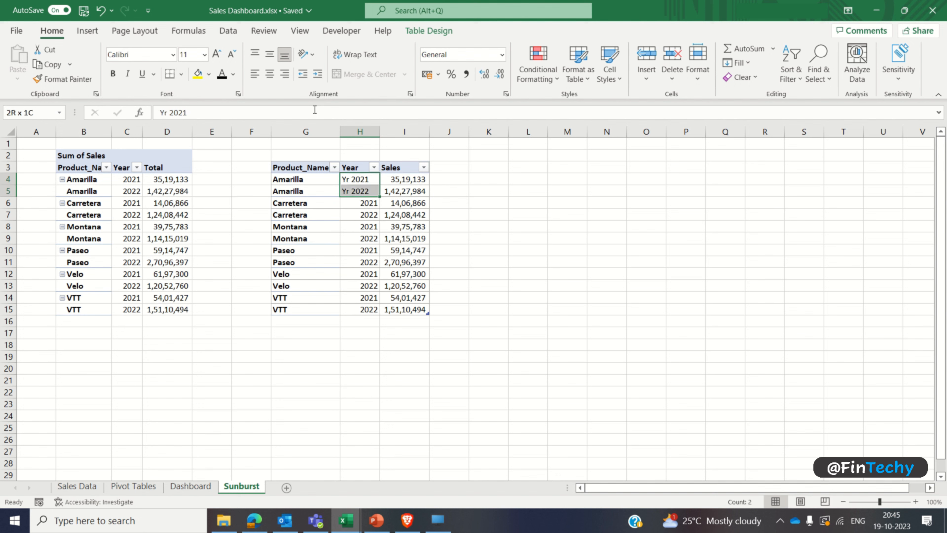
{"action": "key", "text": "ctrl+c"}
{"action": "key", "text": "Down"}
{"action": "key", "text": "Down"}
{"action": "key", "text": "ctrl+shift+Down"}
{"action": "key", "text": "ctrl+v"}
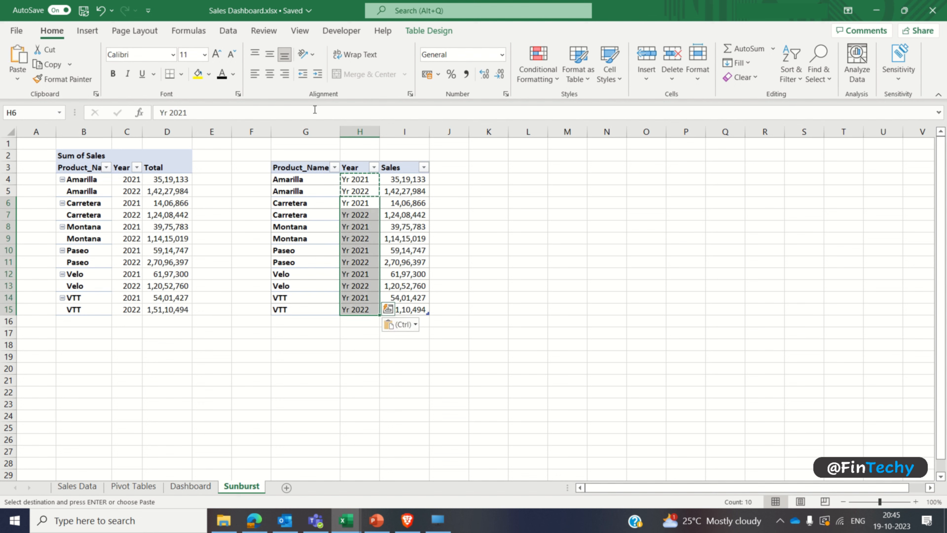
{"action": "left_click", "coordinate": [349, 202]}
{"action": "left_click", "coordinate": [316, 227]}
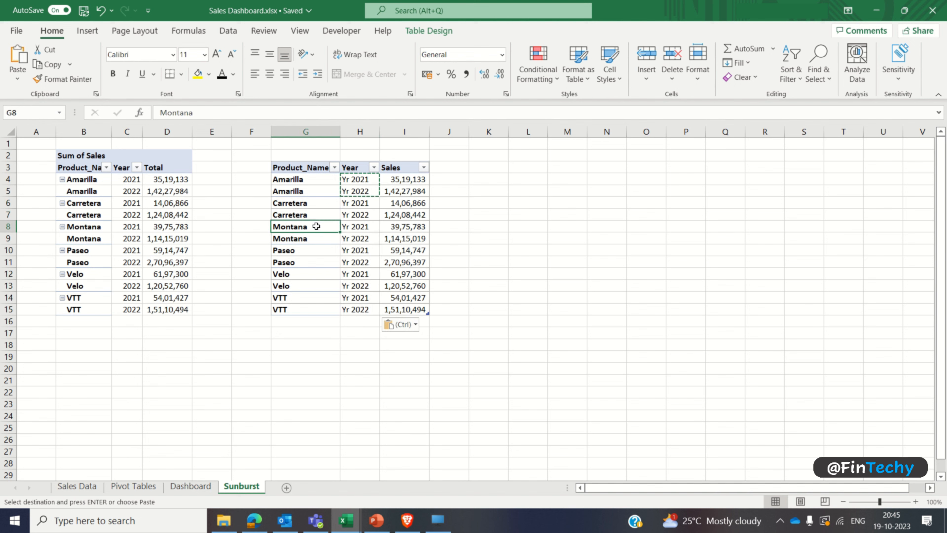
{"action": "key", "text": "Escape"}
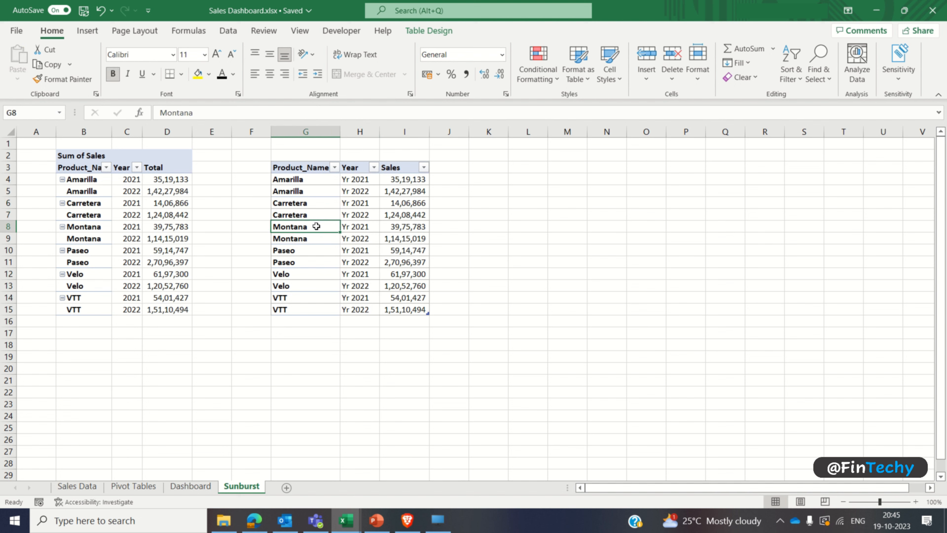
Step: Insert a Sunburst chart from the product, year and sales table and apply the fourth chart style
{"action": "left_click", "coordinate": [87, 30]}
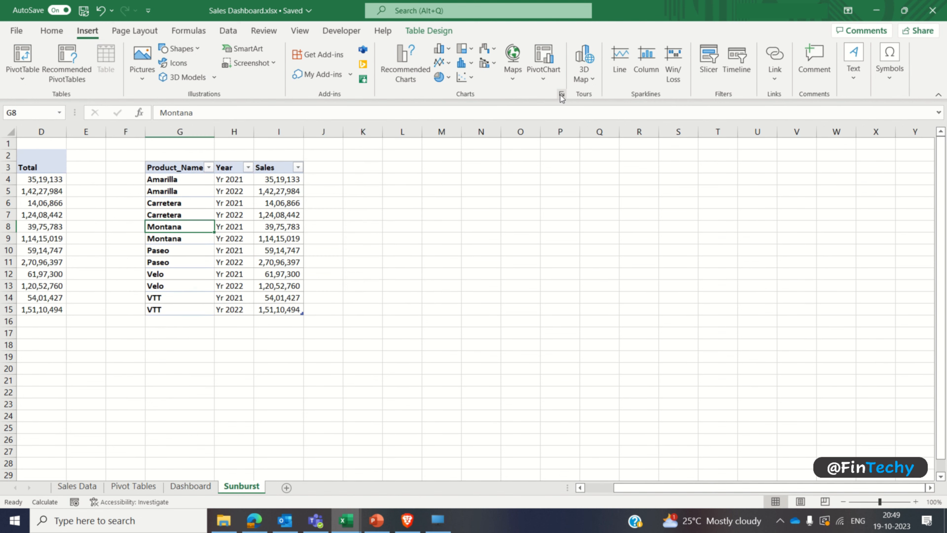
{"action": "left_click", "coordinate": [561, 94]}
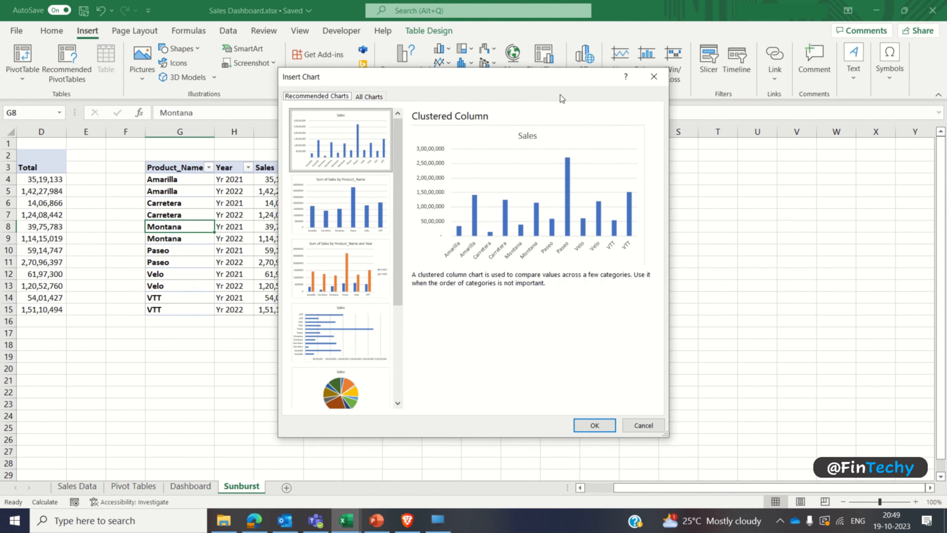
{"action": "left_click", "coordinate": [368, 96]}
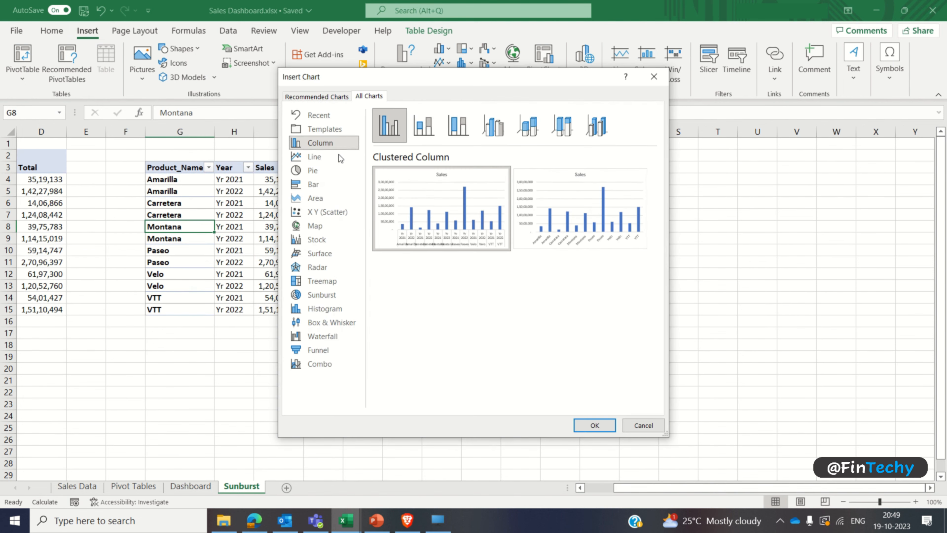
{"action": "left_click", "coordinate": [329, 295]}
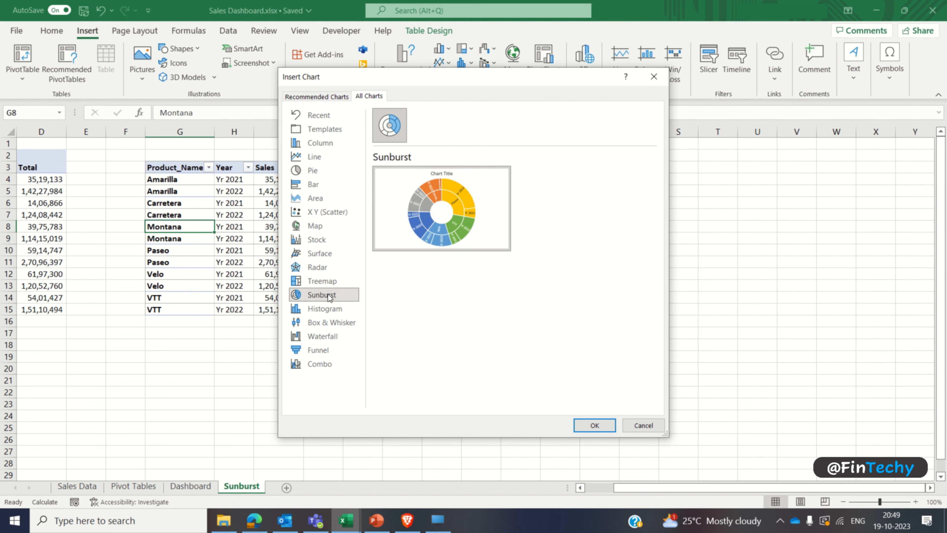
{"action": "left_click", "coordinate": [581, 426]}
{"action": "left_click", "coordinate": [305, 69]}
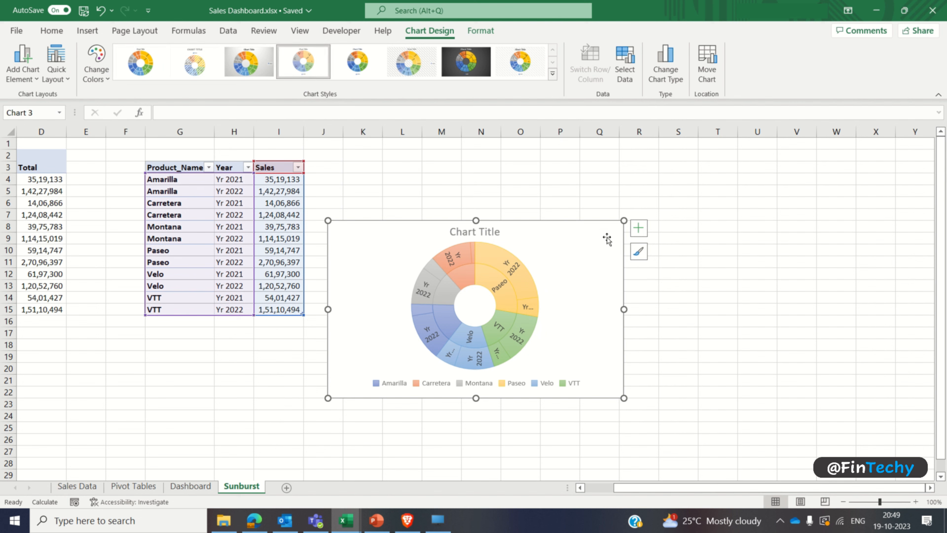
Step: Remove the chart title and the legend from the sunburst chart
{"action": "left_click", "coordinate": [637, 231]}
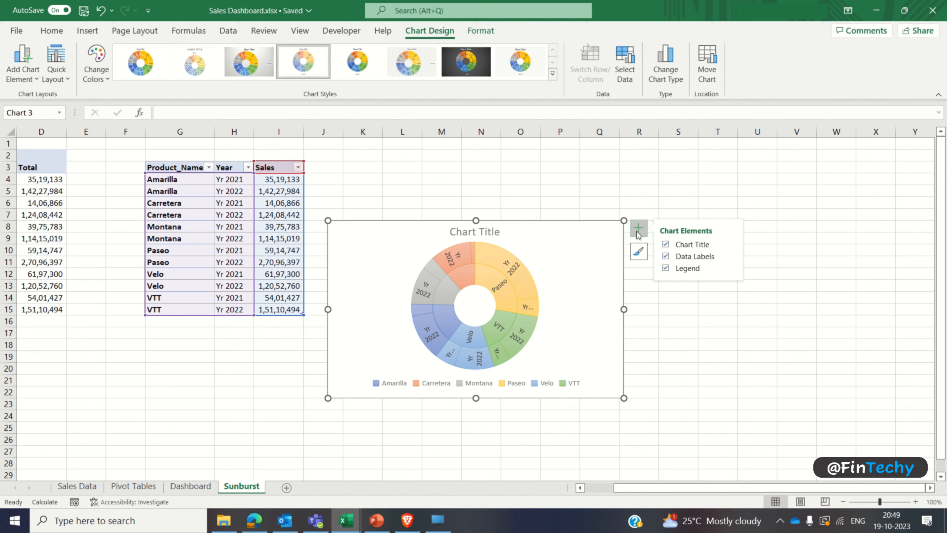
{"action": "left_click", "coordinate": [665, 244]}
{"action": "left_click", "coordinate": [665, 268]}
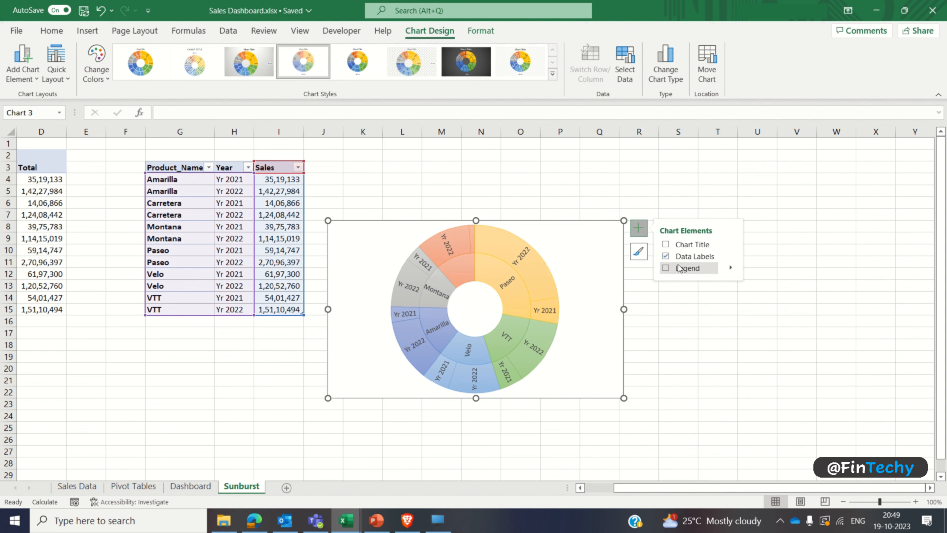
Step: Add the value to the sunburst data labels beside the category name, with New Line as the separator
{"action": "left_click", "coordinate": [732, 258]}
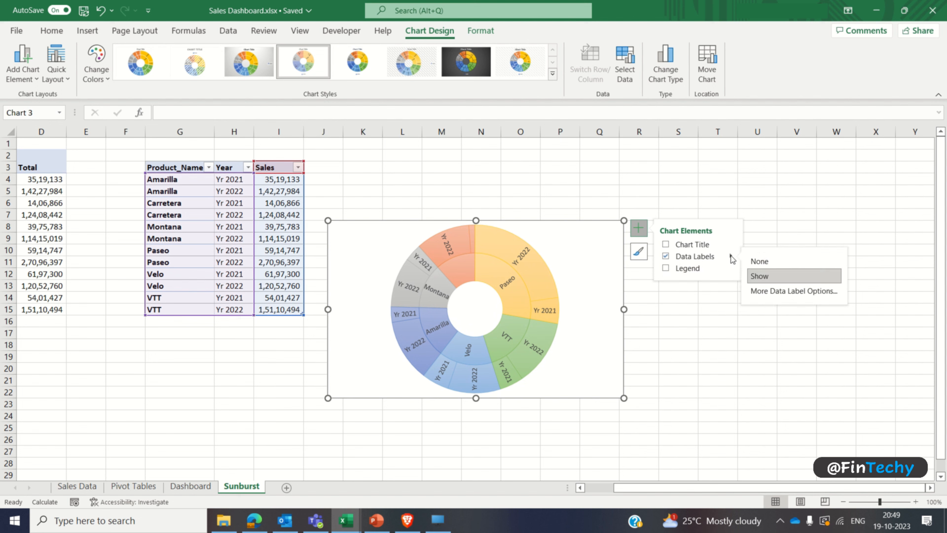
{"action": "left_click", "coordinate": [794, 291]}
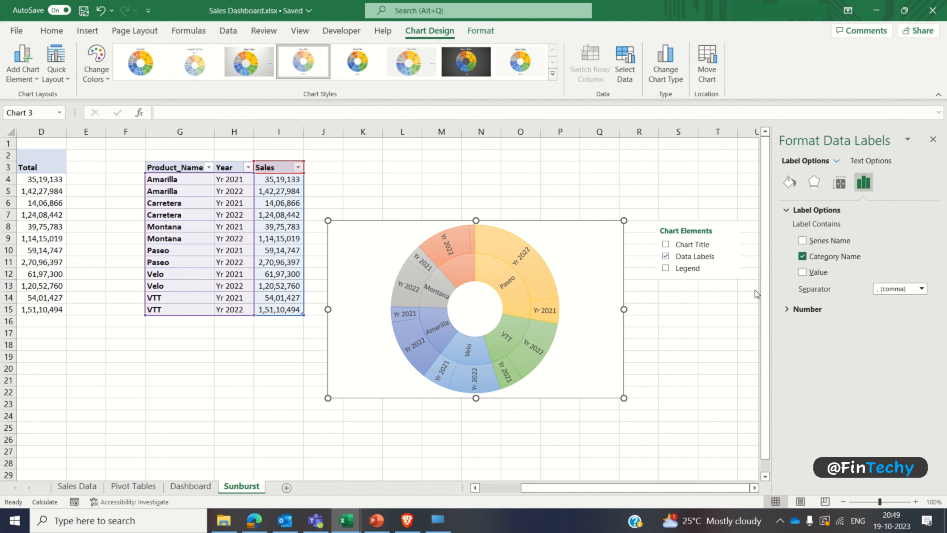
{"action": "left_click", "coordinate": [802, 272]}
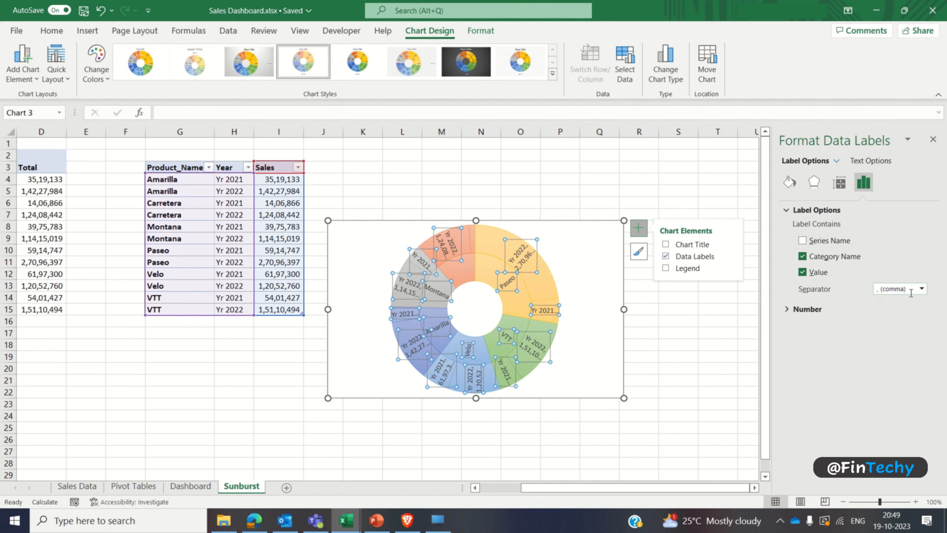
{"action": "left_click", "coordinate": [922, 289]}
{"action": "left_click", "coordinate": [907, 337]}
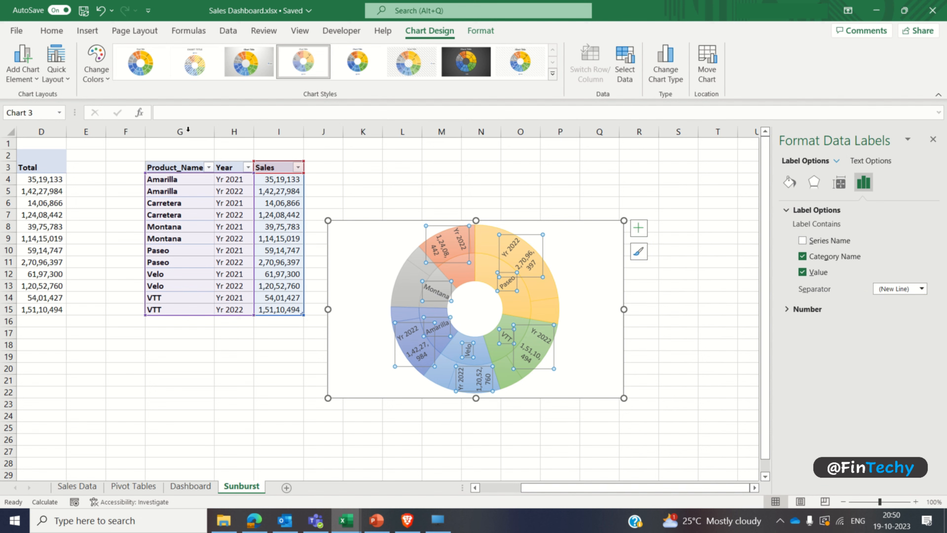
Step: Format the sunburst data labels as bold black text in a smaller font size
{"action": "left_click", "coordinate": [51, 30]}
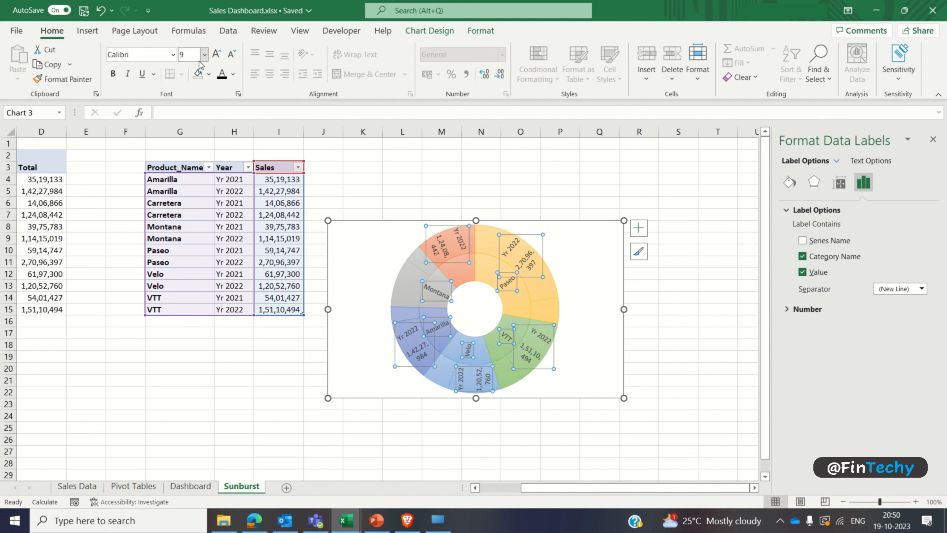
{"action": "left_click", "coordinate": [223, 78]}
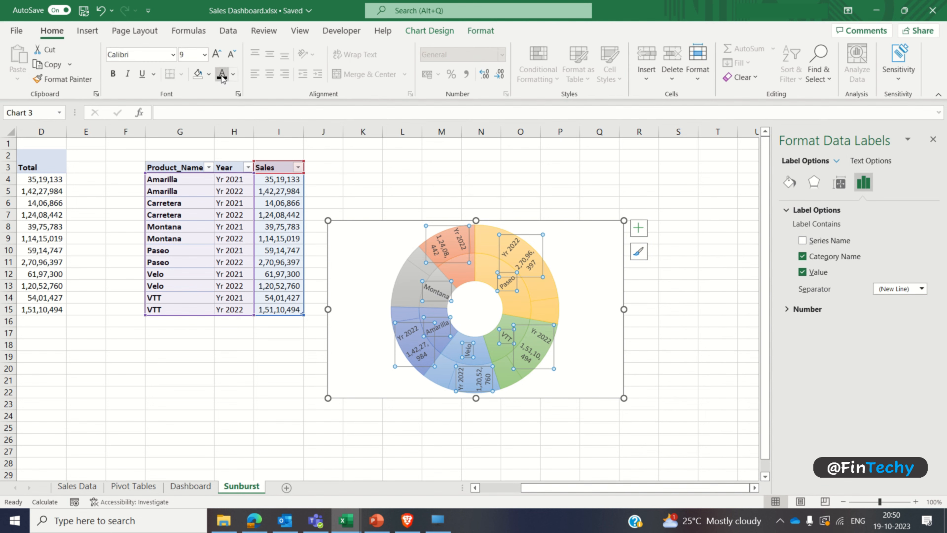
{"action": "left_click", "coordinate": [113, 74]}
{"action": "left_click", "coordinate": [188, 55]}
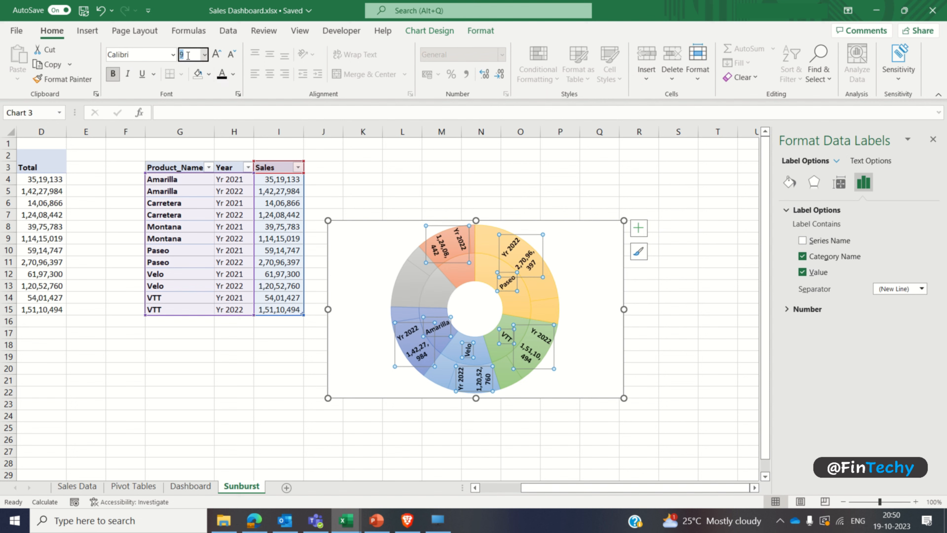
{"action": "key", "text": "Return"}
{"action": "key", "text": "Escape"}
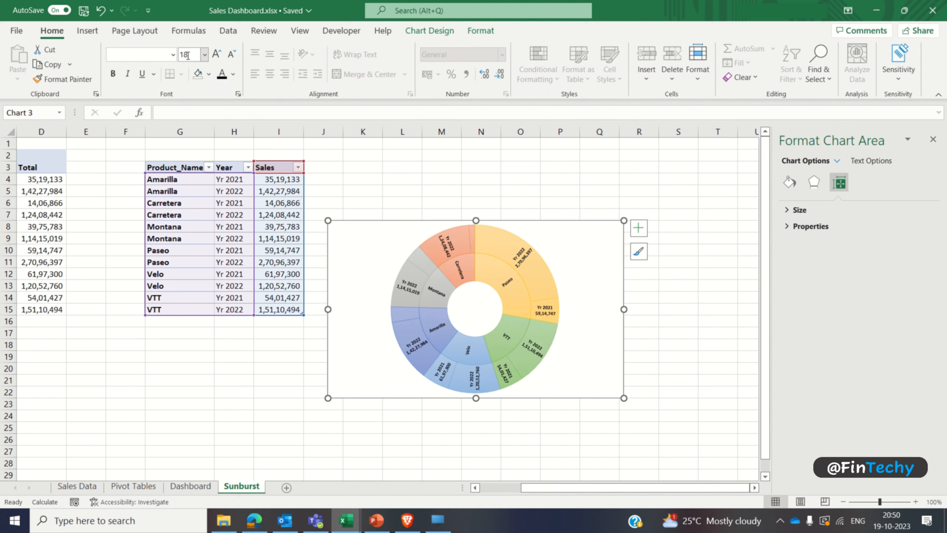
Step: Move the sunburst chart from the Sunburst sheet to the empty rounded panel on the Dashboard sheet
{"action": "key", "text": "ctrl+x"}
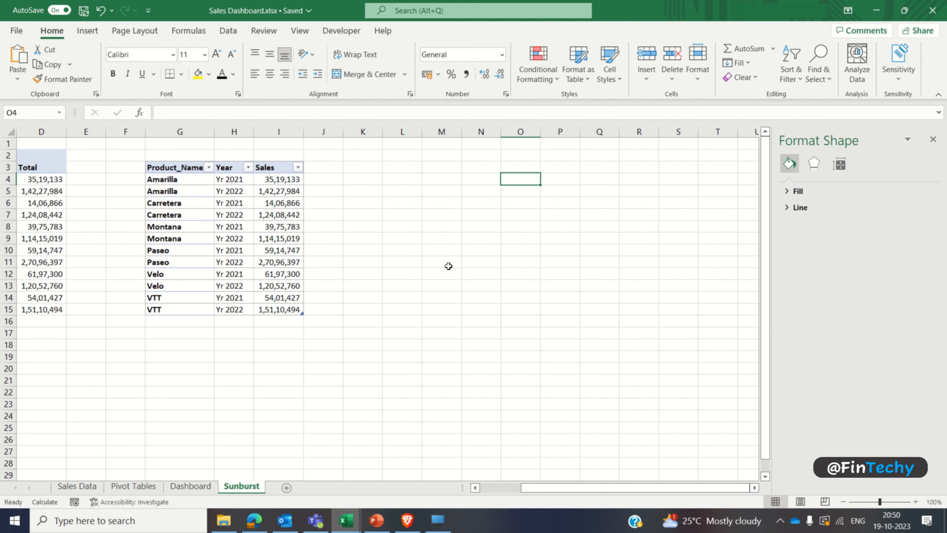
{"action": "left_click", "coordinate": [190, 486]}
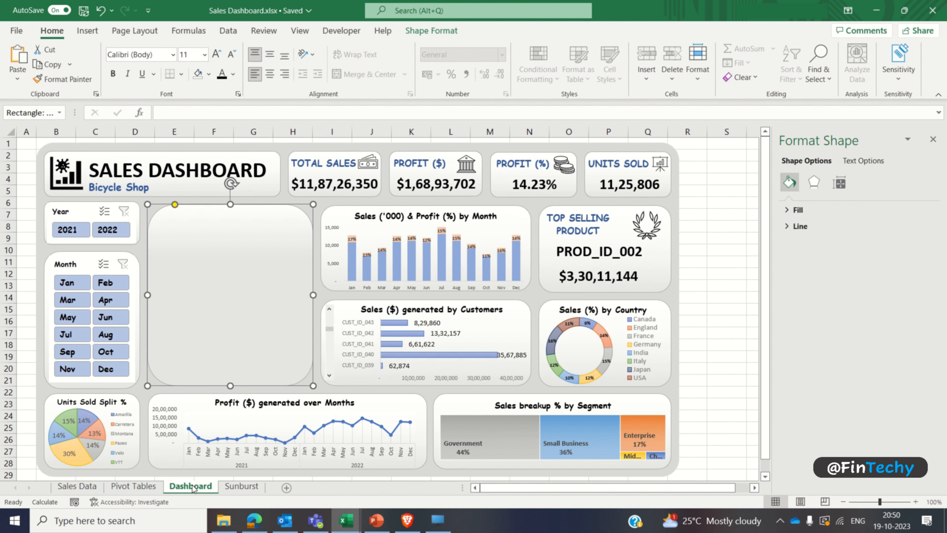
{"action": "key", "text": "ctrl+v"}
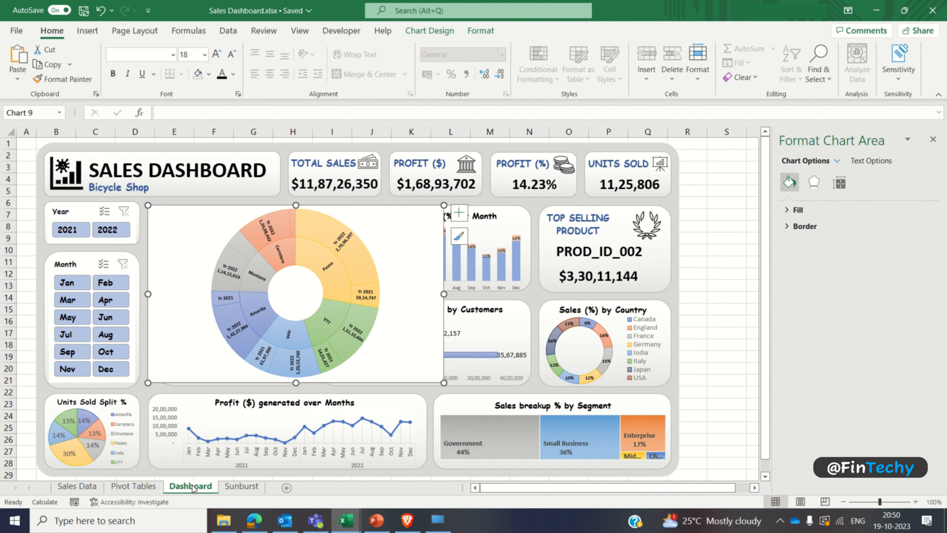
Step: Set the sunburst chart area to No fill and its border to No line
{"action": "left_click", "coordinate": [797, 210]}
{"action": "left_click", "coordinate": [797, 228]}
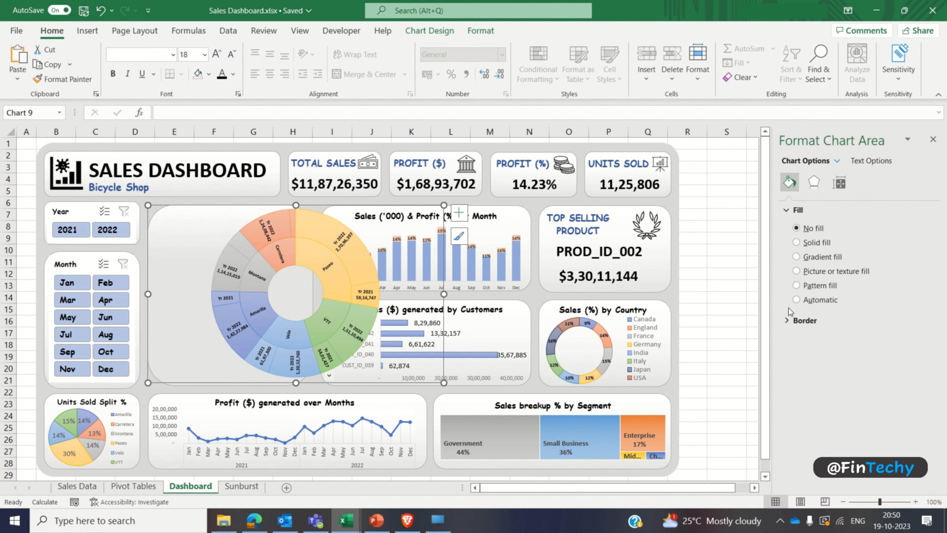
{"action": "left_click", "coordinate": [788, 321]}
{"action": "left_click", "coordinate": [797, 339]}
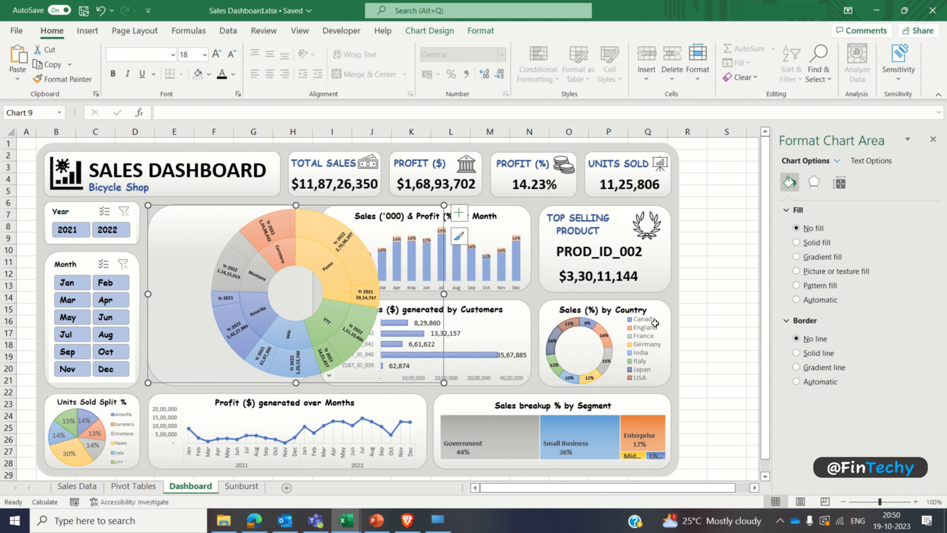
Step: Shrink the sunburst chart's width and height to fit within the rounded panel beside the slicers
{"action": "left_click_drag", "start_coordinate": [444, 294], "coordinate": [314, 294]}
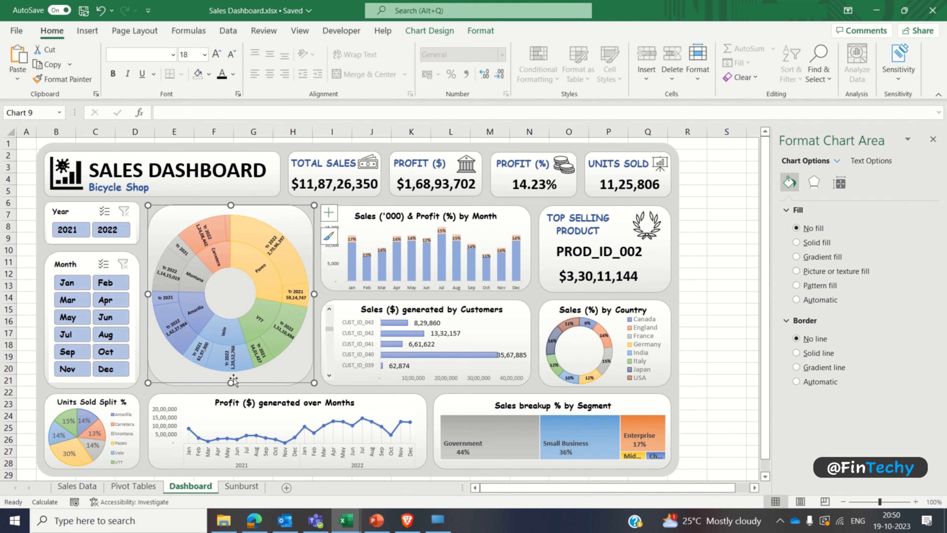
{"action": "left_click_drag", "start_coordinate": [231, 381], "coordinate": [231, 369]}
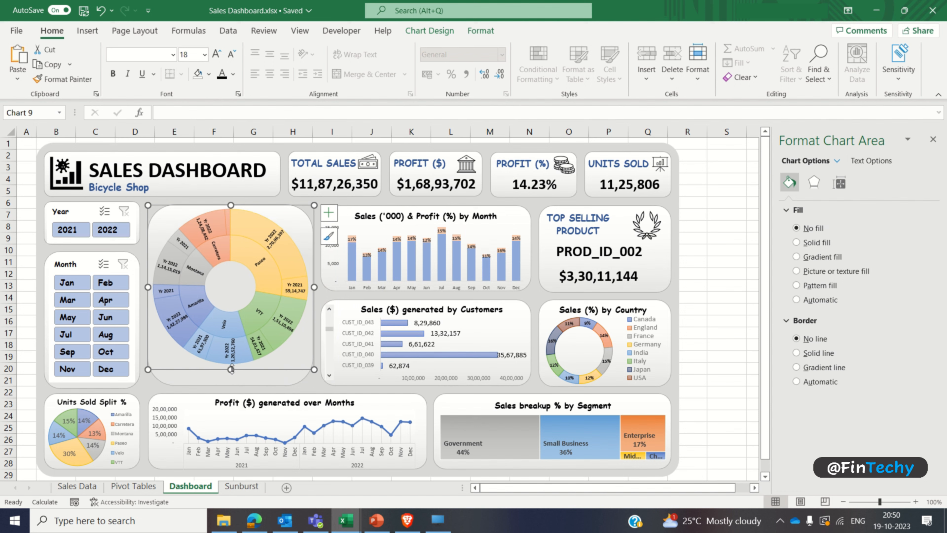
{"action": "left_click", "coordinate": [723, 315]}
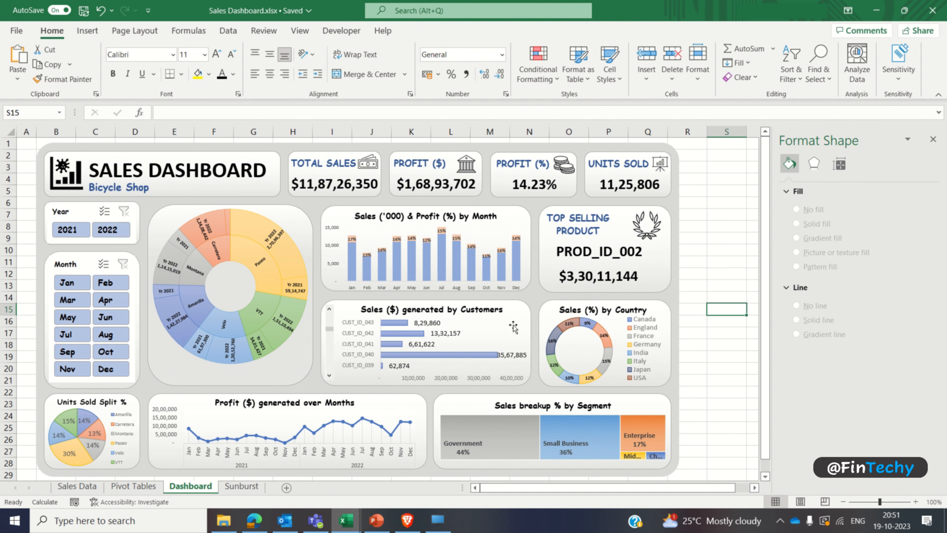
Step: Insert a Year slicer for the Product_Name, Year and Sales table on the Sunburst sheet
{"action": "left_click", "coordinate": [244, 487]}
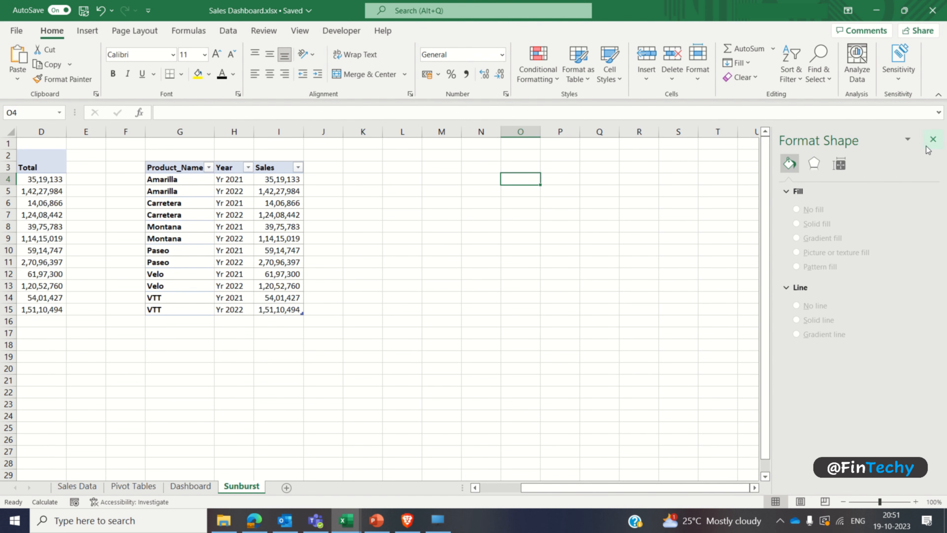
{"action": "left_click", "coordinate": [933, 140]}
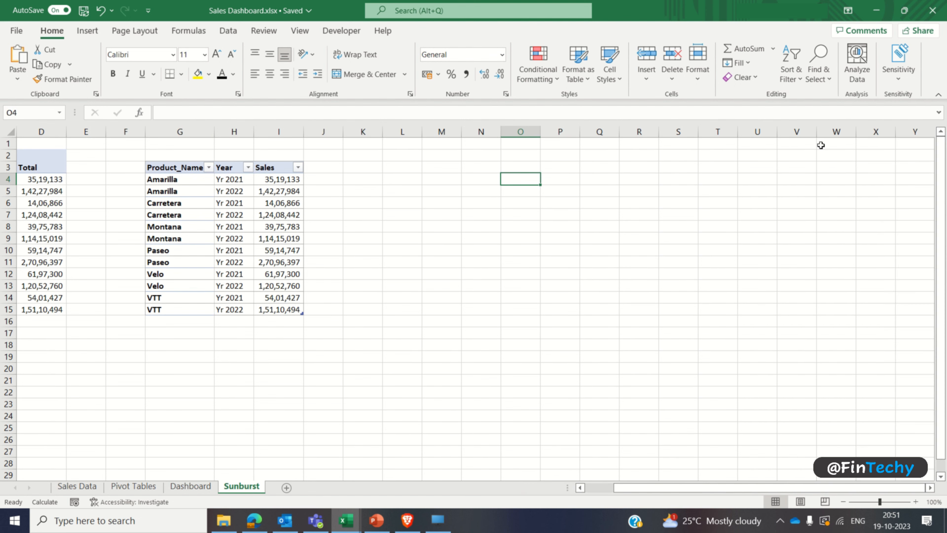
{"action": "left_click", "coordinate": [296, 238]}
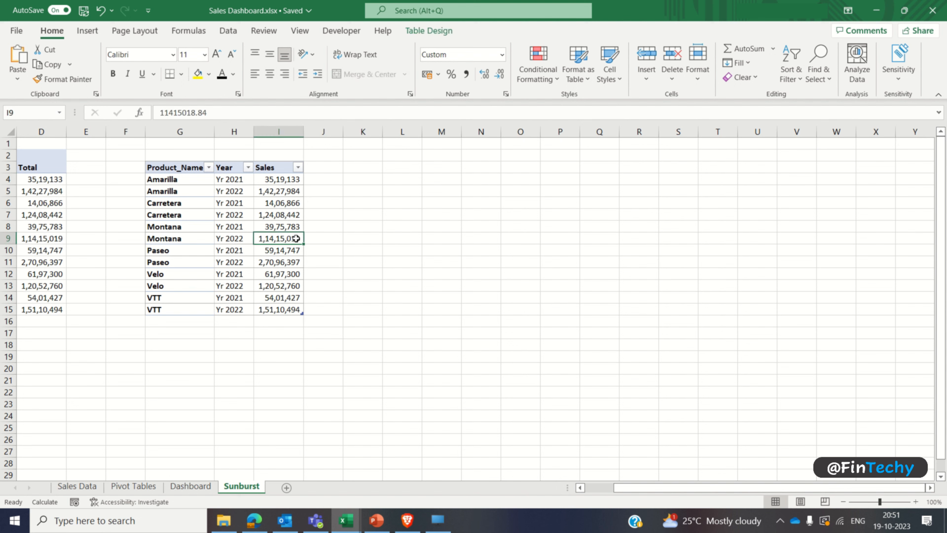
{"action": "left_click", "coordinate": [93, 32]}
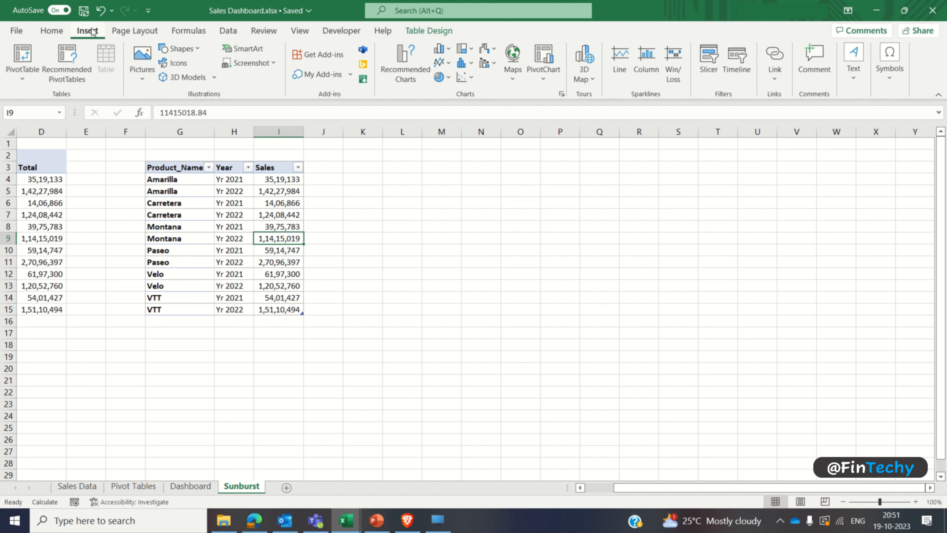
{"action": "left_click", "coordinate": [708, 67]}
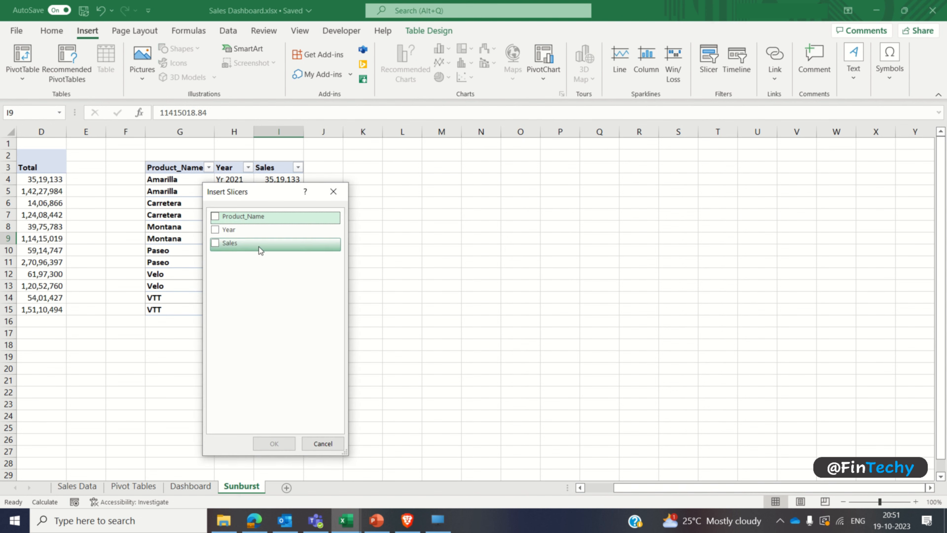
{"action": "left_click", "coordinate": [215, 231]}
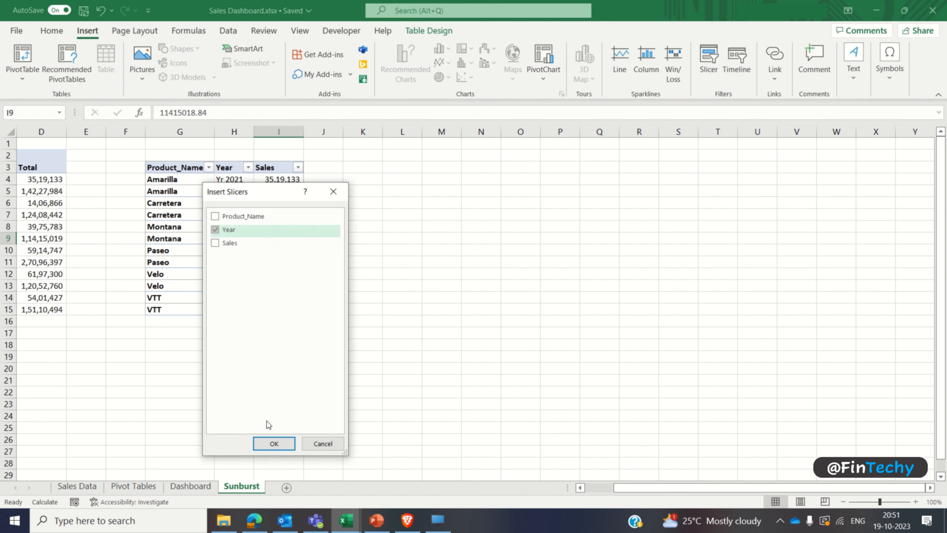
{"action": "left_click", "coordinate": [274, 444]}
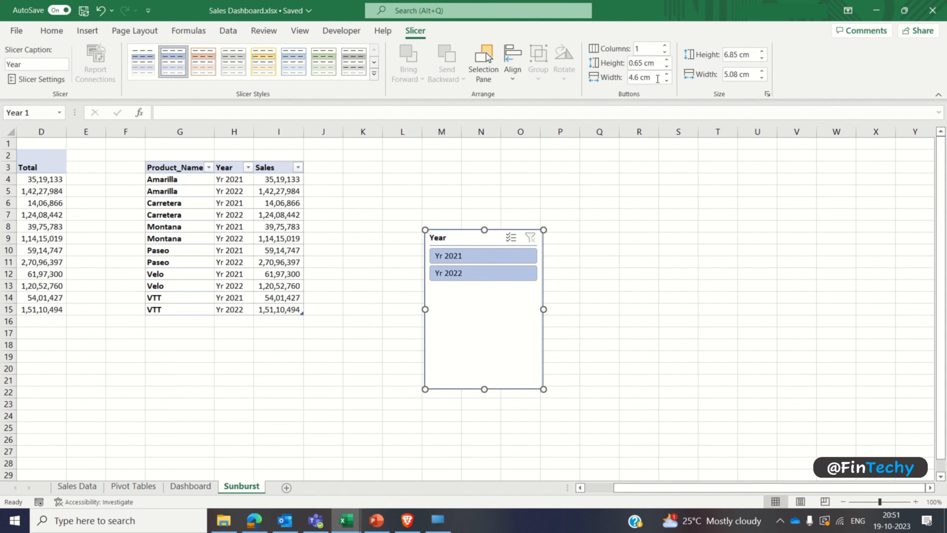
Step: Arrange the Year slicer in 2 columns without its header and shrink its height to about 1.21 cm
{"action": "left_click", "coordinate": [665, 45]}
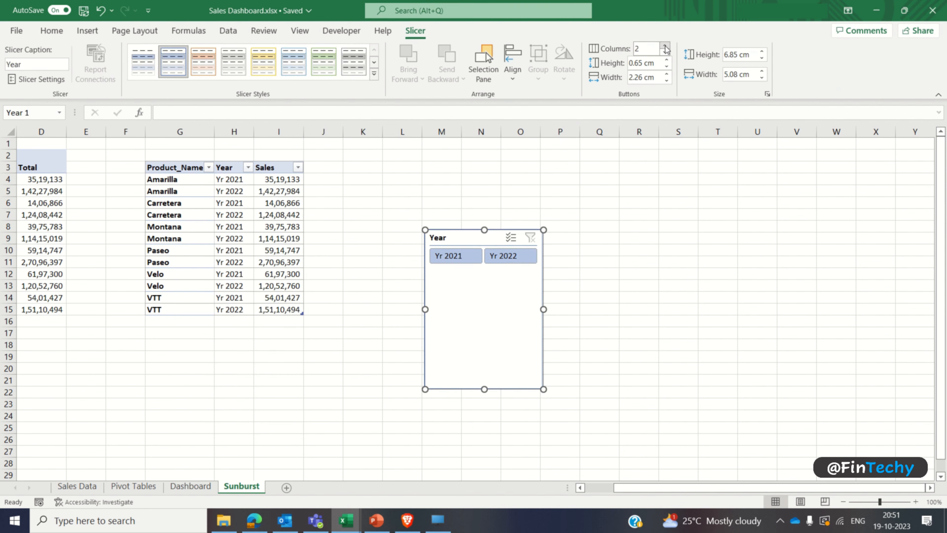
{"action": "right_click", "coordinate": [512, 273]}
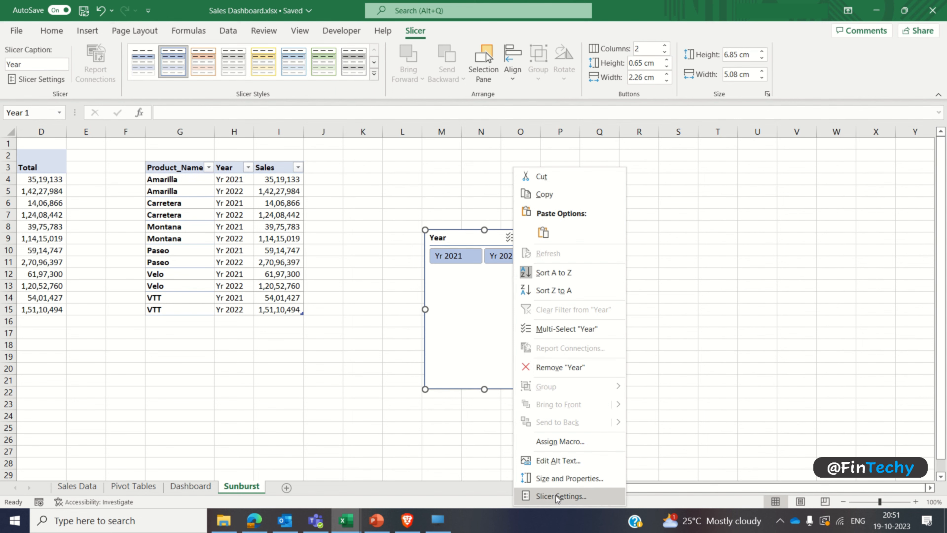
{"action": "left_click", "coordinate": [545, 498]}
{"action": "left_click", "coordinate": [436, 405]}
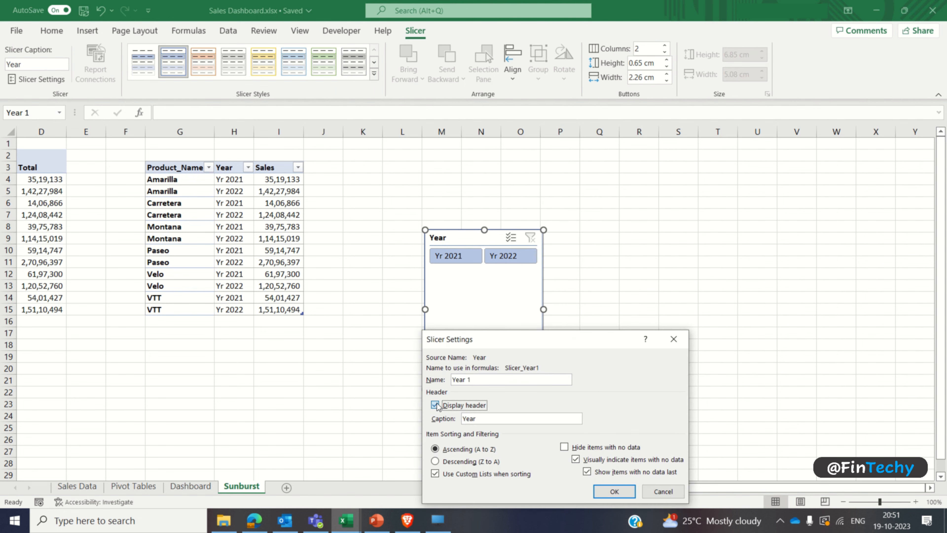
{"action": "left_click", "coordinate": [608, 493]}
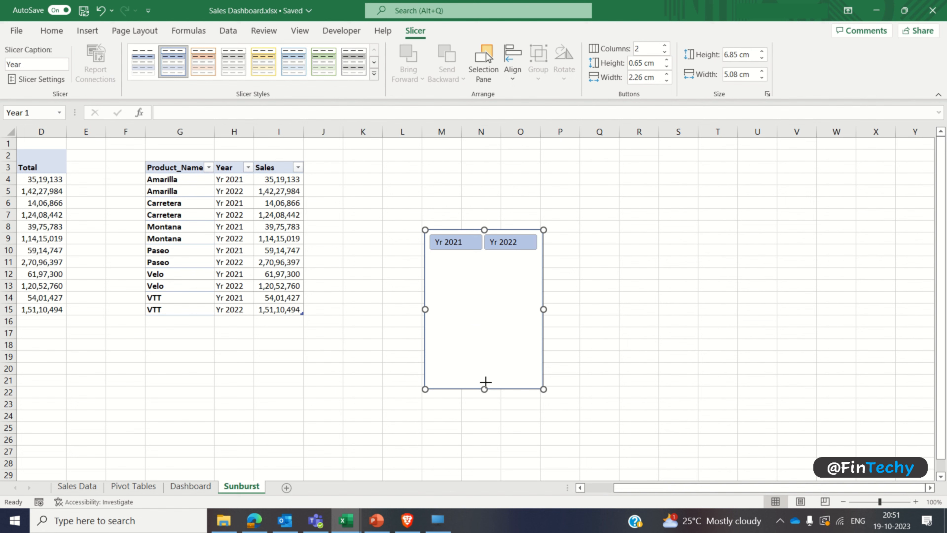
{"action": "left_click_drag", "start_coordinate": [485, 388], "coordinate": [485, 259]}
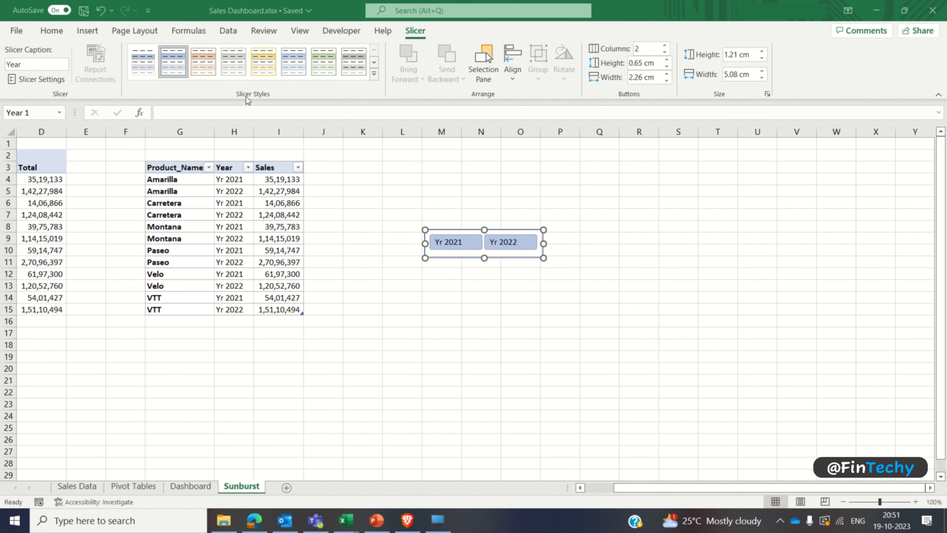
Step: Duplicate the White, Slicer Style Light 3 slicer style under the name Sunburst
{"action": "left_click", "coordinate": [233, 68]}
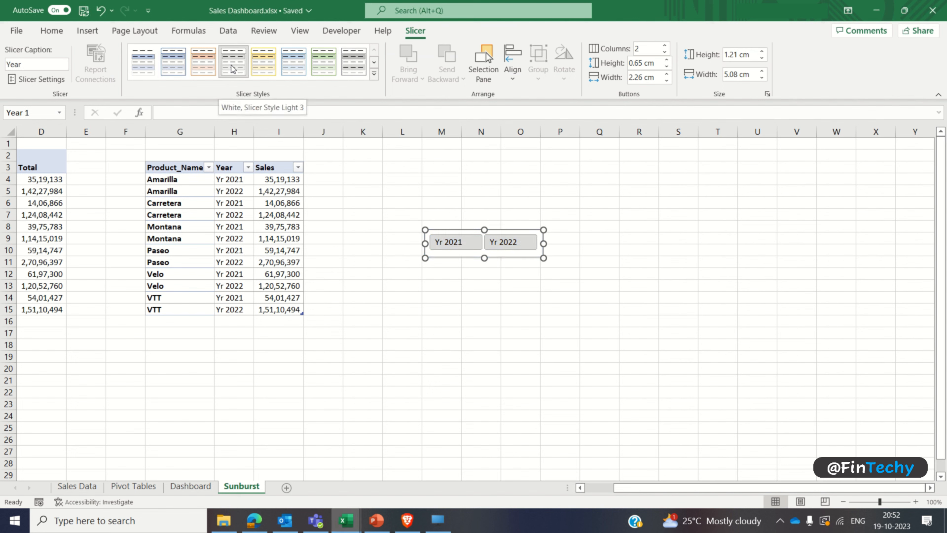
{"action": "right_click", "coordinate": [233, 68]}
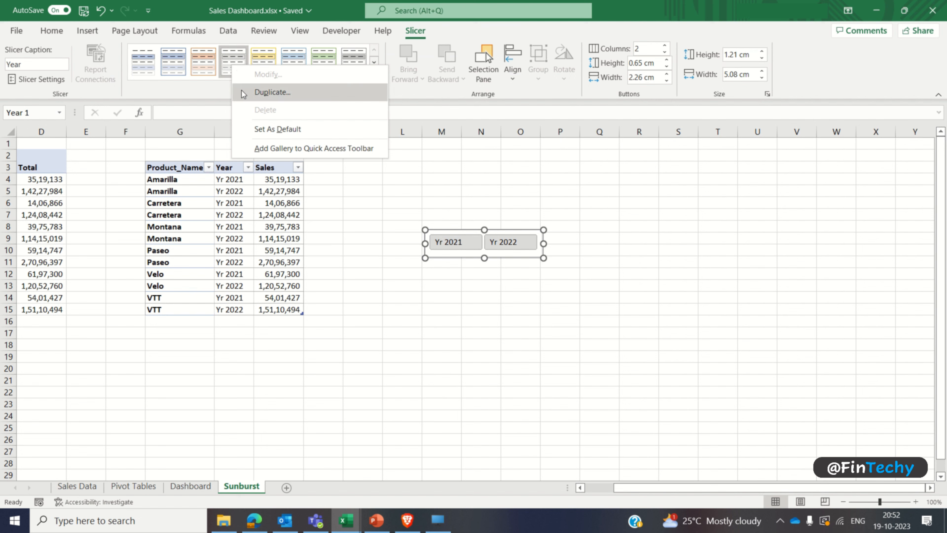
{"action": "left_click", "coordinate": [272, 93]}
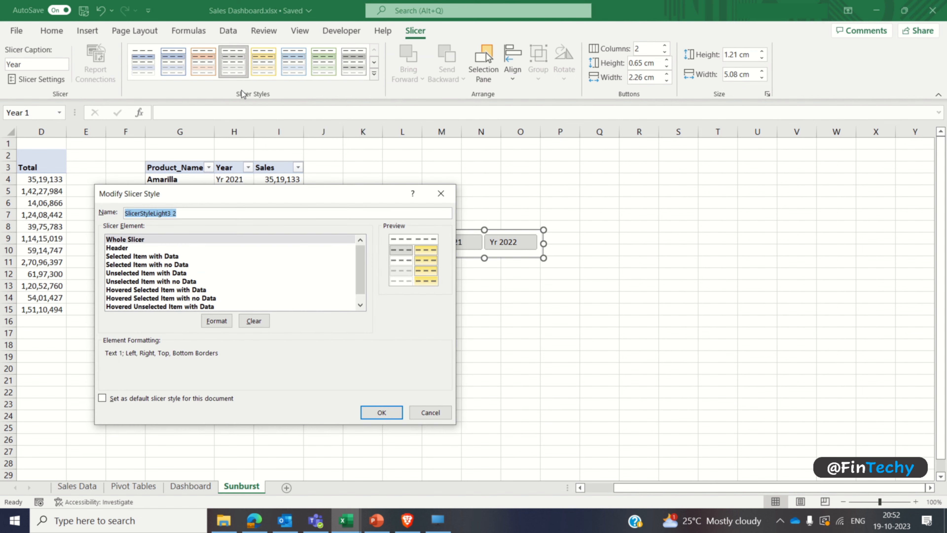
{"action": "type", "text": "Sunburst"}
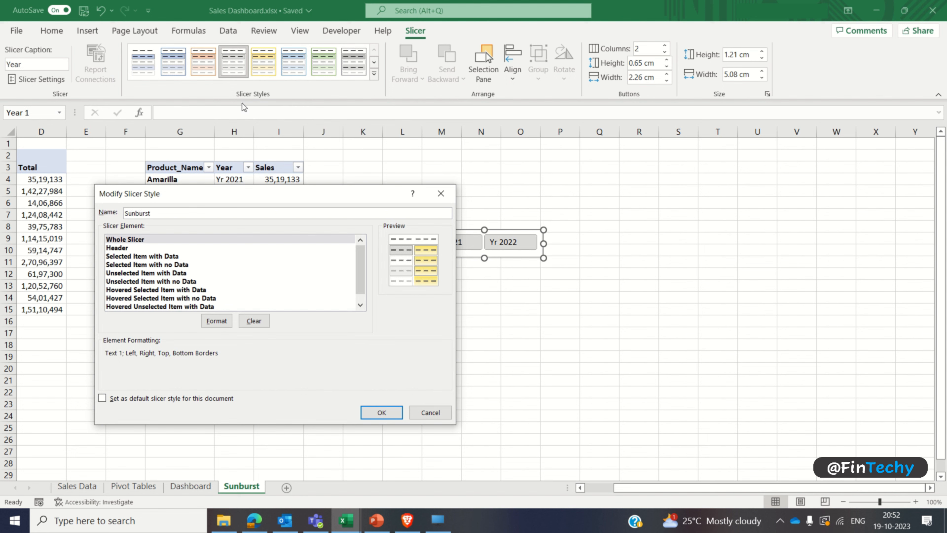
Step: Set the Sunburst style's Whole Slicer font to Comic Sans MS, Bold, size 8
{"action": "left_click", "coordinate": [181, 240]}
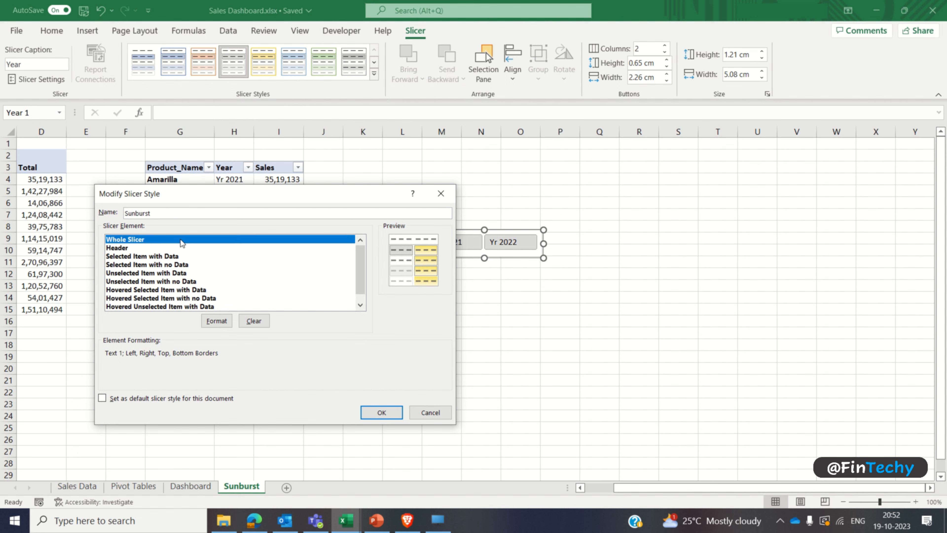
{"action": "left_click", "coordinate": [210, 320]}
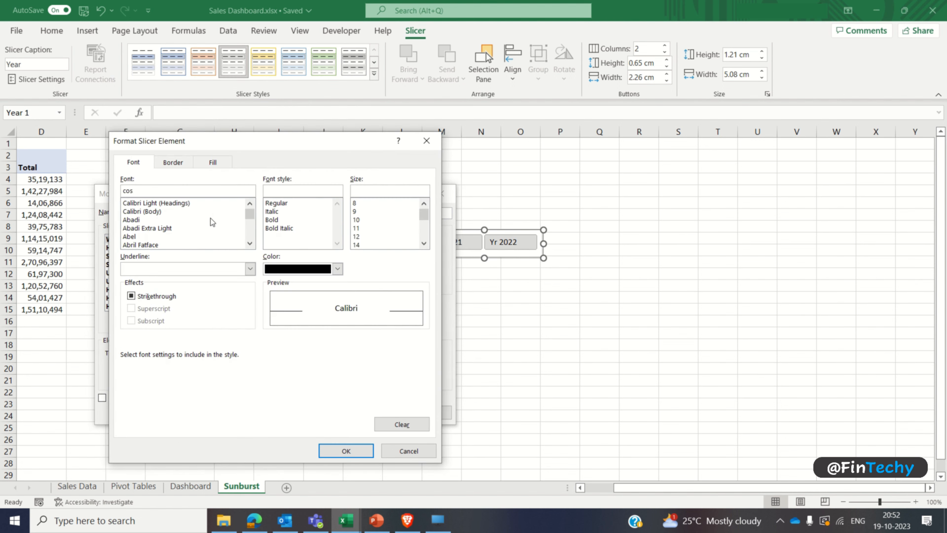
{"action": "left_click_drag", "start_coordinate": [250, 213], "coordinate": [251, 219]}
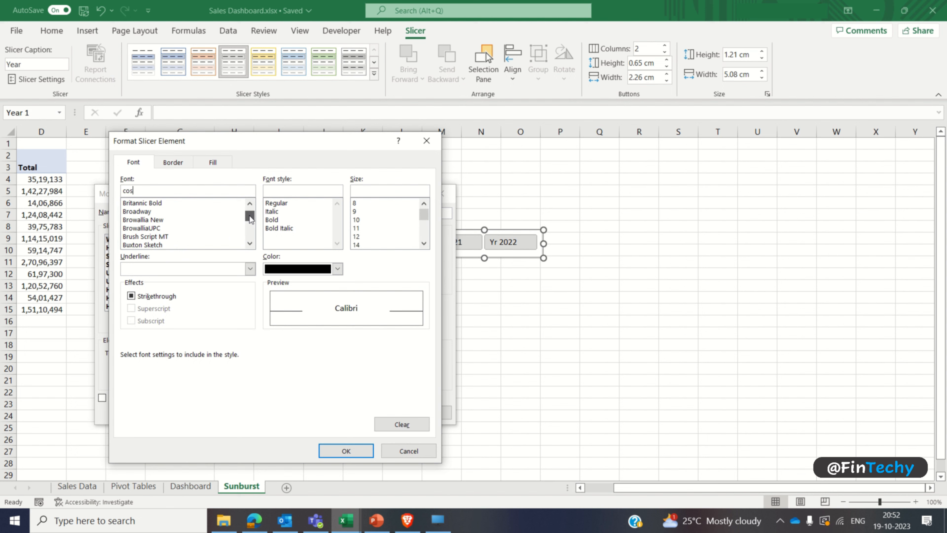
{"action": "scroll", "coordinate": [250, 219], "scroll_direction": "down", "scroll_amount": 8}
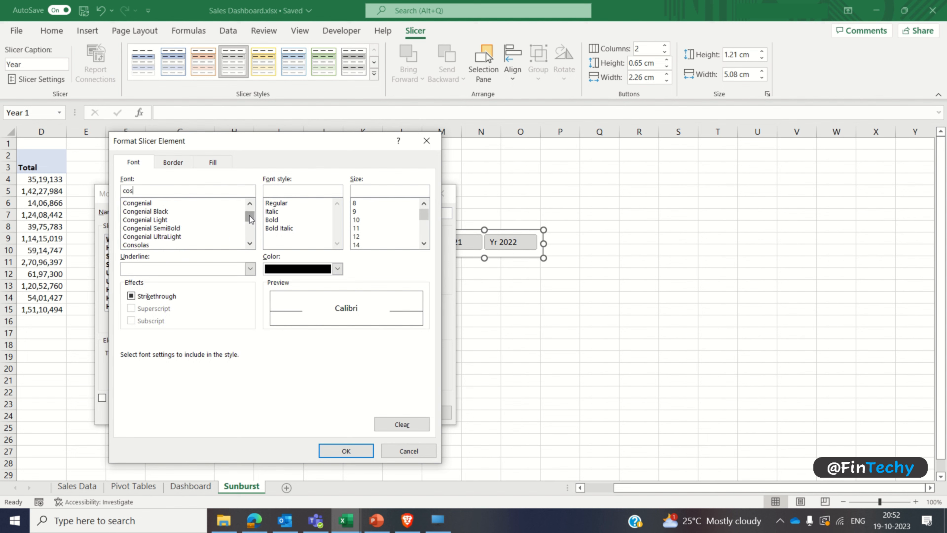
{"action": "scroll", "coordinate": [250, 219], "scroll_direction": "up", "scroll_amount": 2}
{"action": "left_click", "coordinate": [195, 222]}
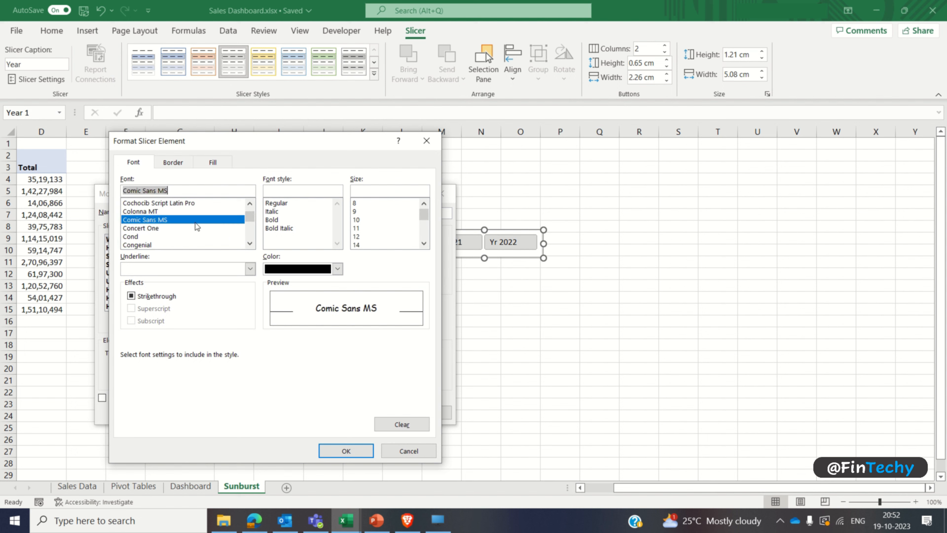
{"action": "left_click", "coordinate": [271, 220]}
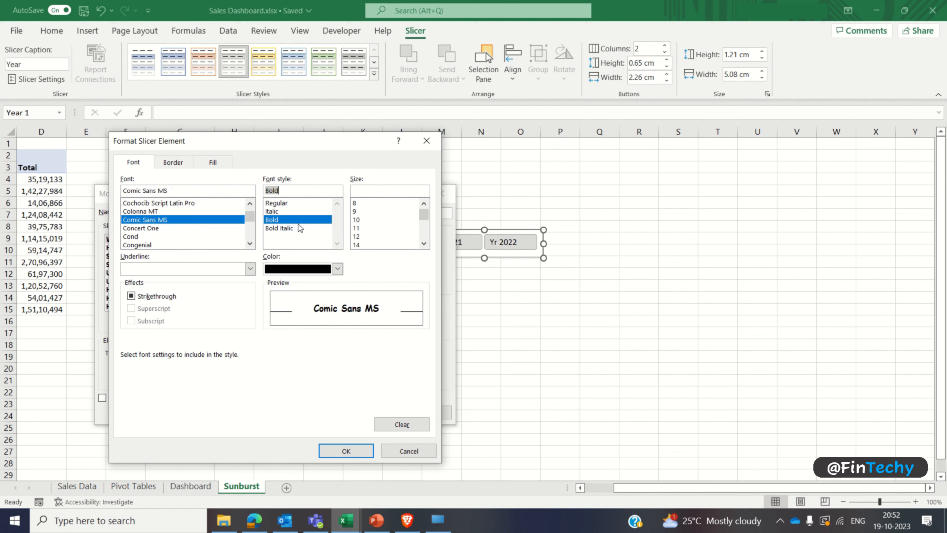
{"action": "left_click", "coordinate": [355, 204]}
Step: Give the style's Whole Slicer element no border and a light gray fill, and apply the Sunburst style to the Year slicer
{"action": "left_click", "coordinate": [172, 162]}
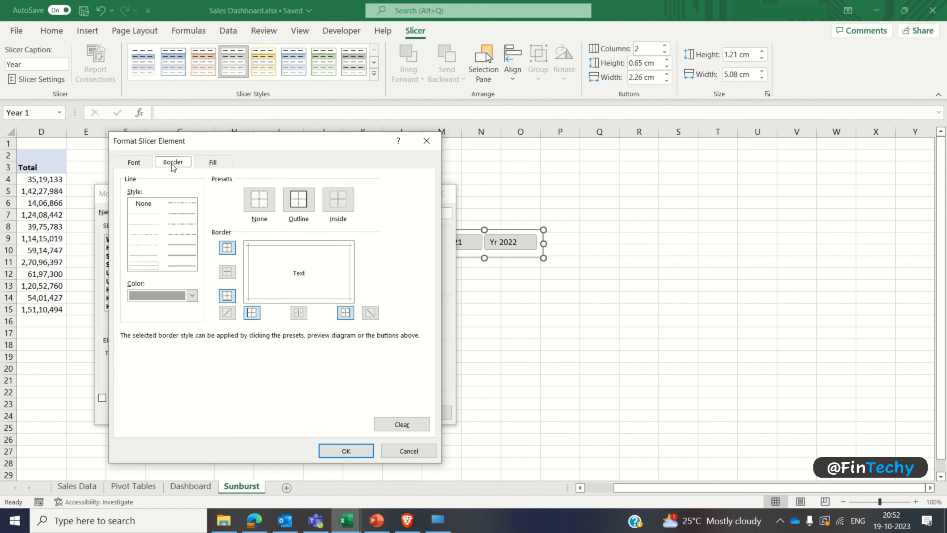
{"action": "left_click", "coordinate": [265, 209]}
{"action": "left_click", "coordinate": [214, 163]}
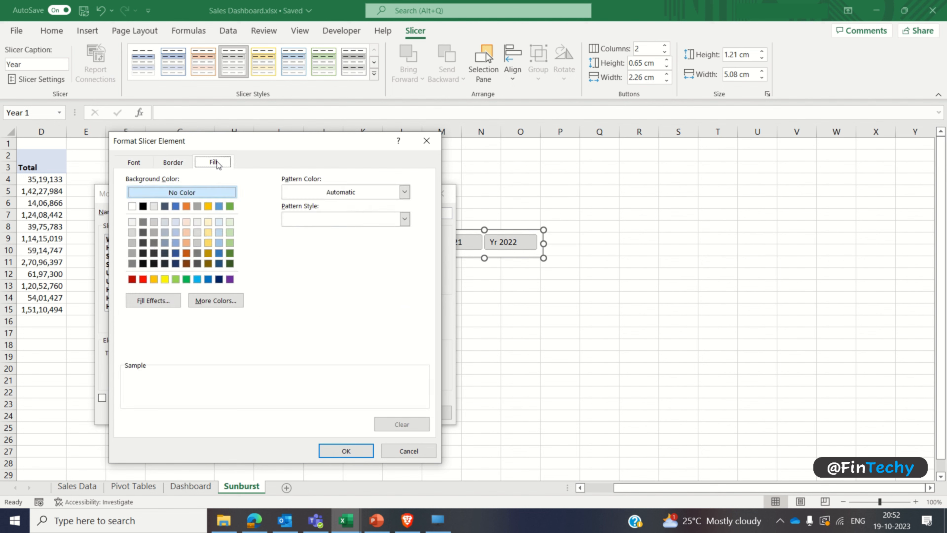
{"action": "left_click", "coordinate": [154, 206]}
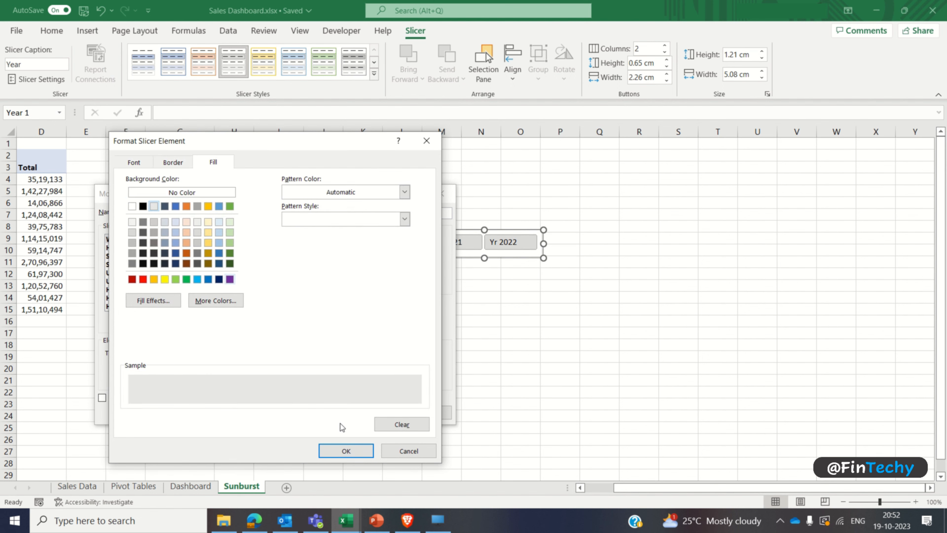
{"action": "left_click", "coordinate": [346, 451]}
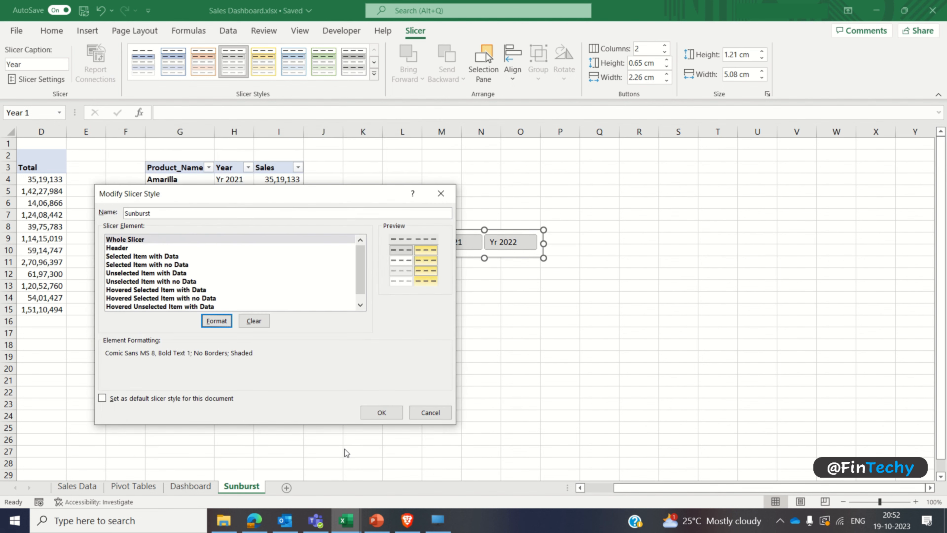
{"action": "left_click", "coordinate": [368, 415]}
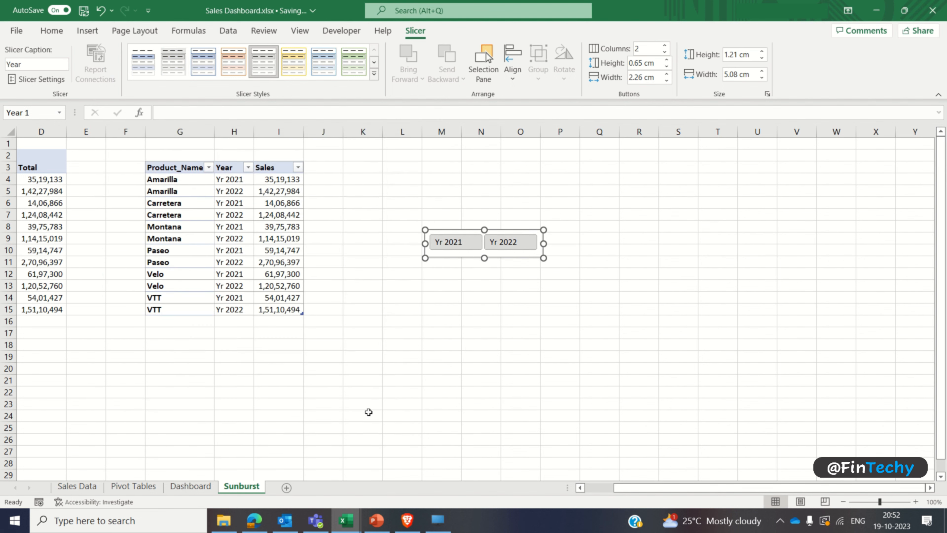
{"action": "left_click", "coordinate": [177, 67]}
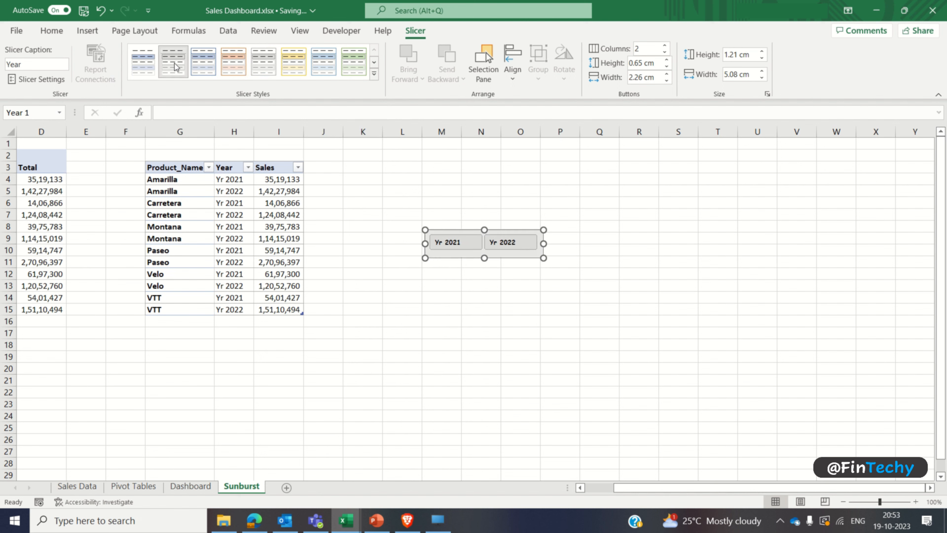
Step: Move the Year slicer from the Sunburst sheet to the Dashboard sheet, at the lower edge of the sunburst chart's panel
{"action": "key", "text": "Delete"}
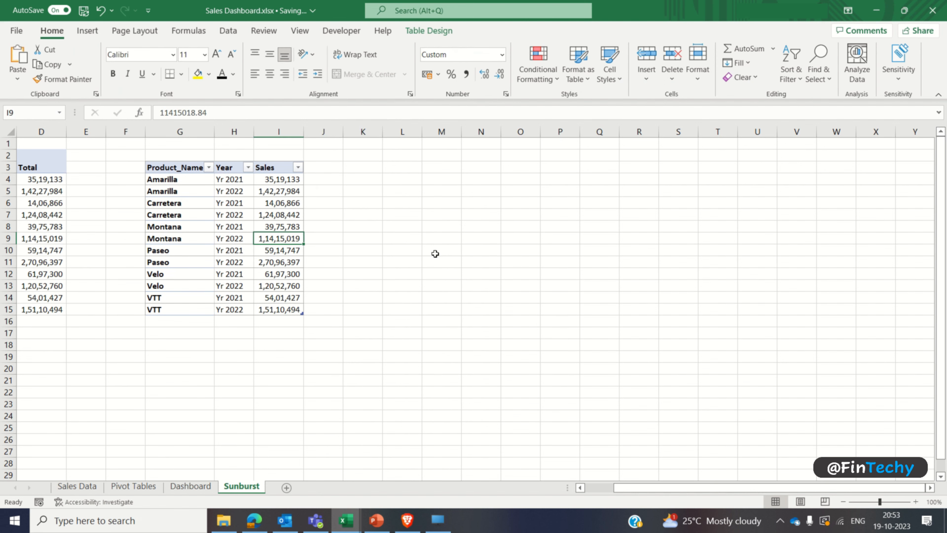
{"action": "left_click", "coordinate": [199, 482]}
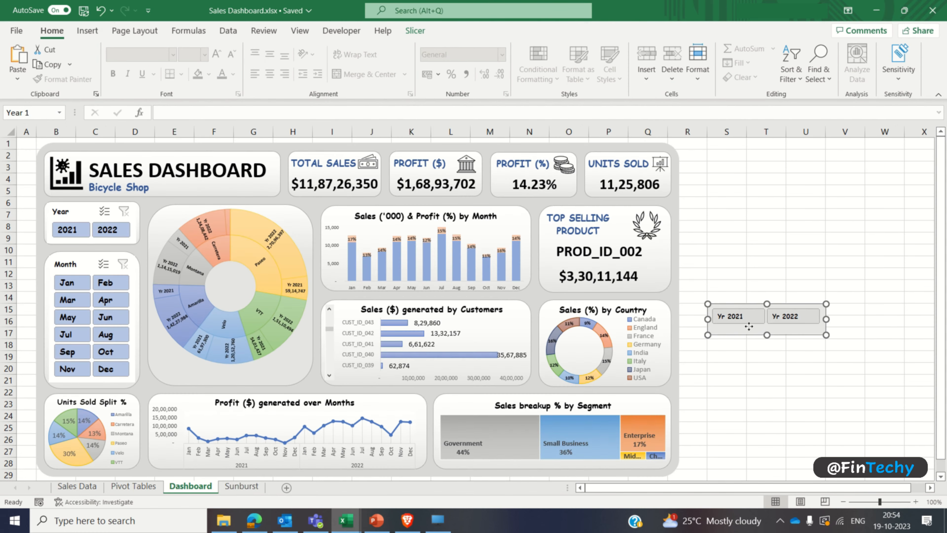
{"action": "left_click_drag", "start_coordinate": [749, 327], "coordinate": [233, 388]}
Step: Shorten the sunburst chart slightly from below and nudge the slicer up so it sits just under the chart inside the panel
{"action": "left_click", "coordinate": [293, 347]}
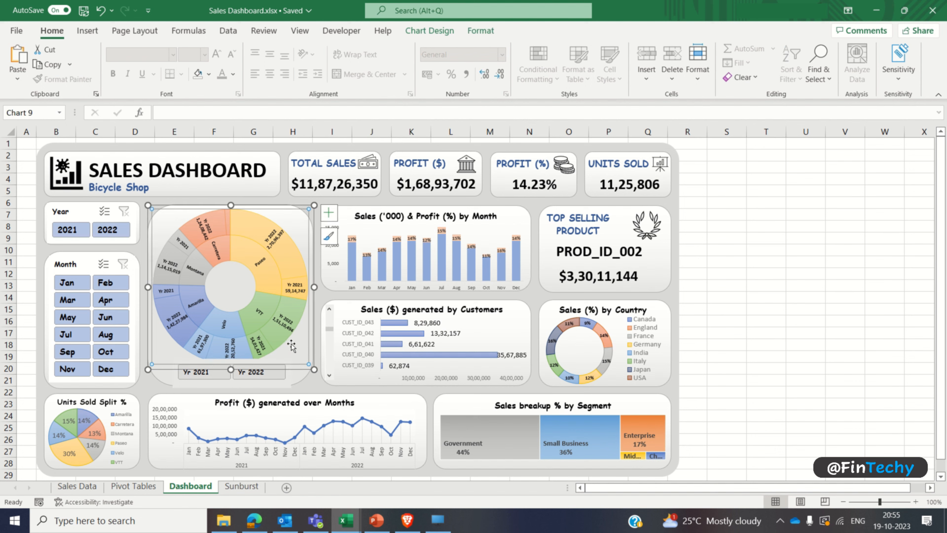
{"action": "left_click_drag", "start_coordinate": [231, 368], "coordinate": [231, 359]}
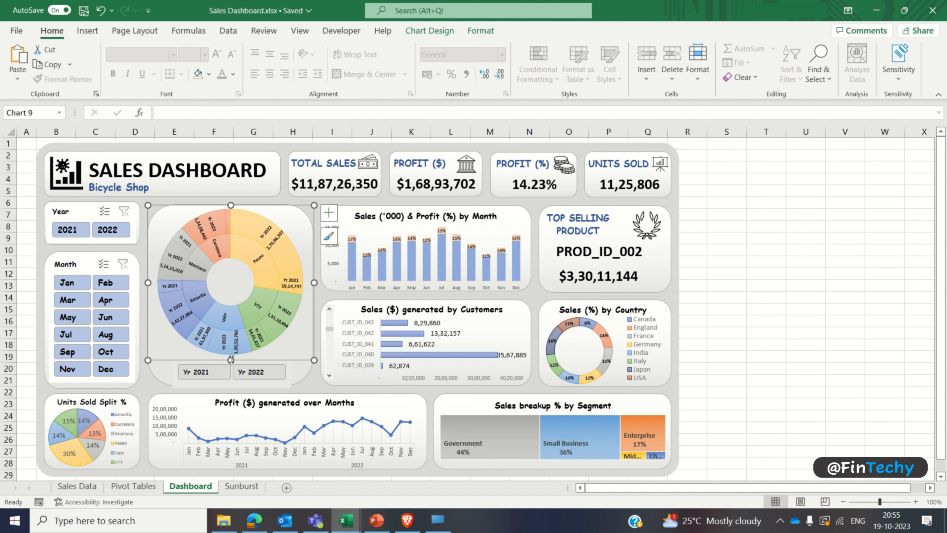
{"action": "left_click", "coordinate": [279, 385]}
{"action": "key", "text": "Up"}
{"action": "key", "text": "Up"}
{"action": "key", "text": "Up"}
{"action": "key", "text": "Up"}
{"action": "key", "text": "Up"}
{"action": "key", "text": "Up"}
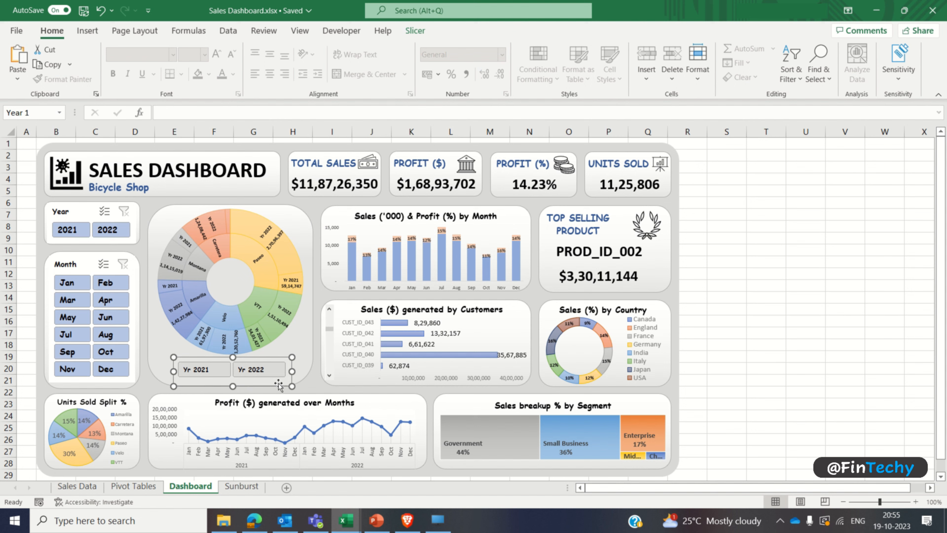
{"action": "left_click", "coordinate": [727, 354]}
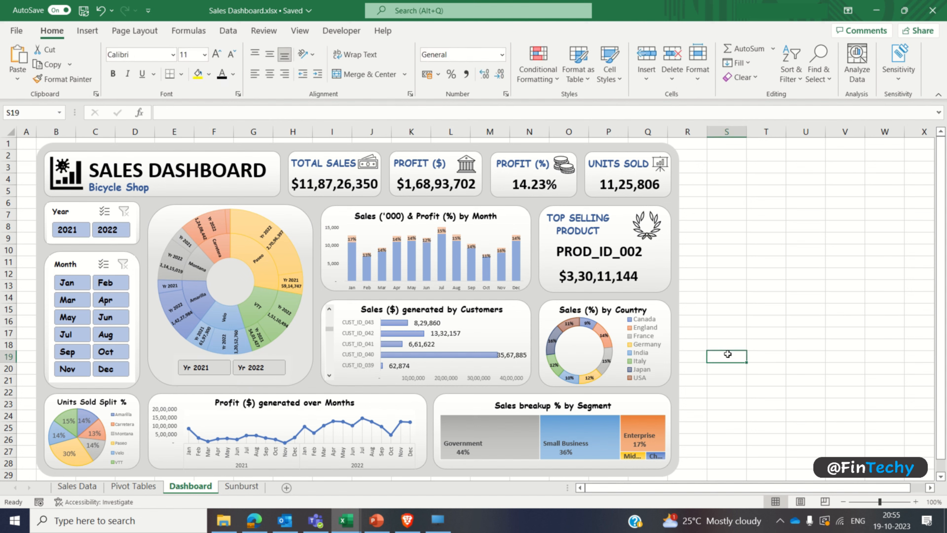
Step: Test the sunburst chart's year slicer by switching Yr 2021 and Yr 2022 off and back on
{"action": "left_click", "coordinate": [218, 367]}
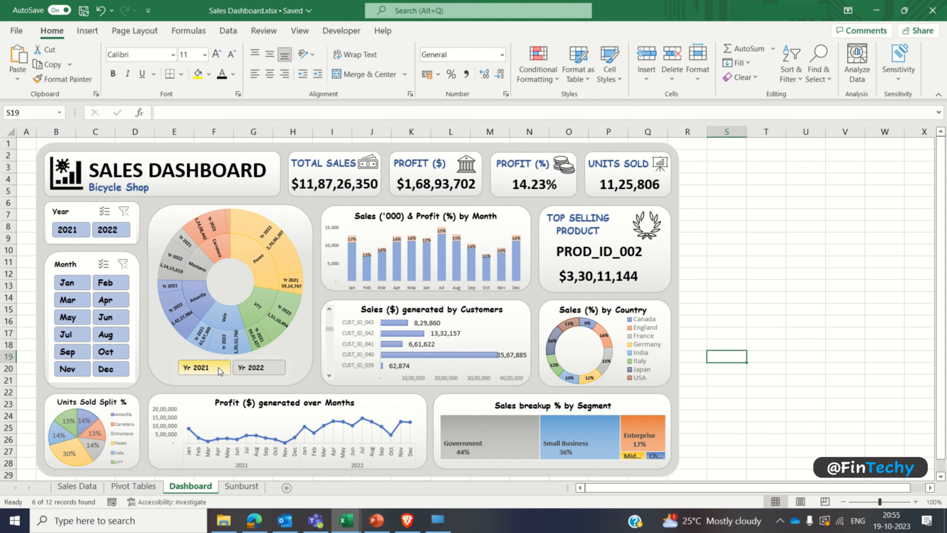
{"action": "left_click", "coordinate": [261, 368]}
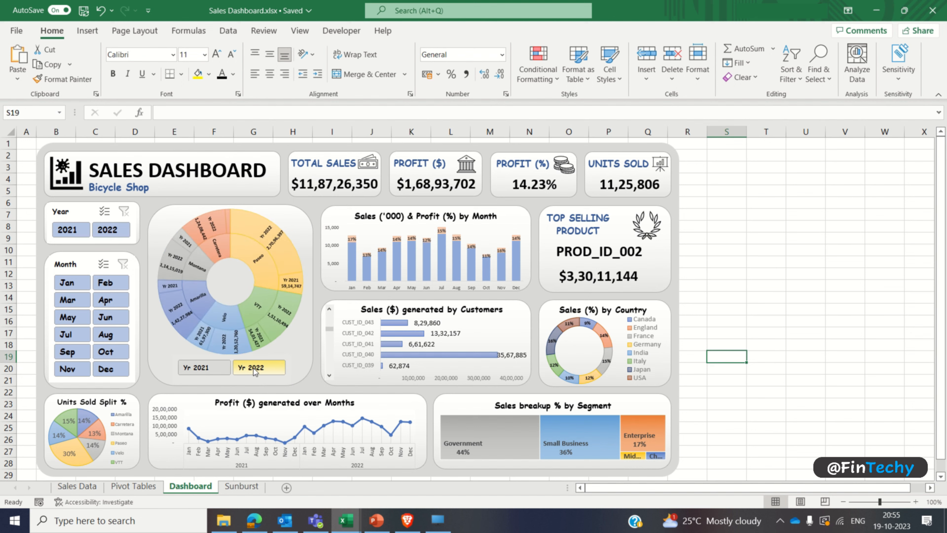
{"action": "left_click", "coordinate": [263, 368]}
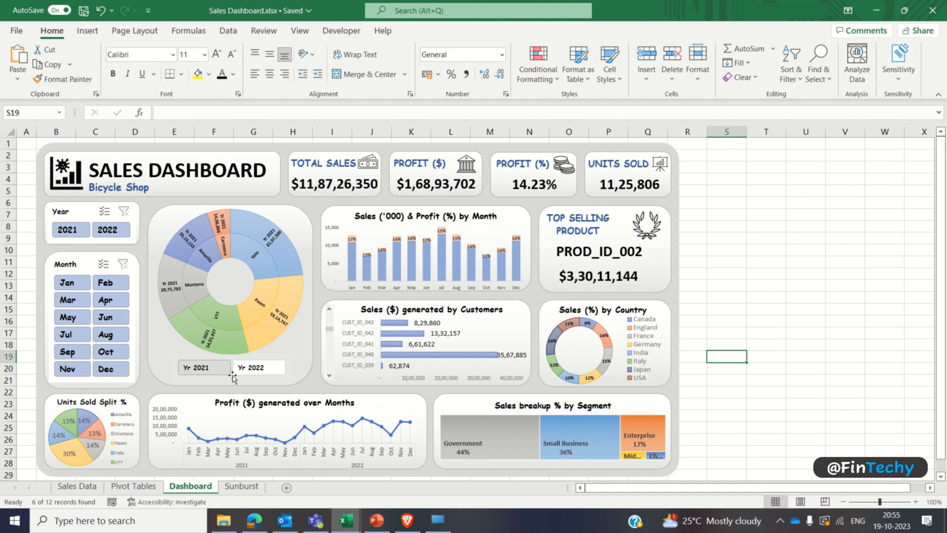
{"action": "left_click", "coordinate": [224, 368]}
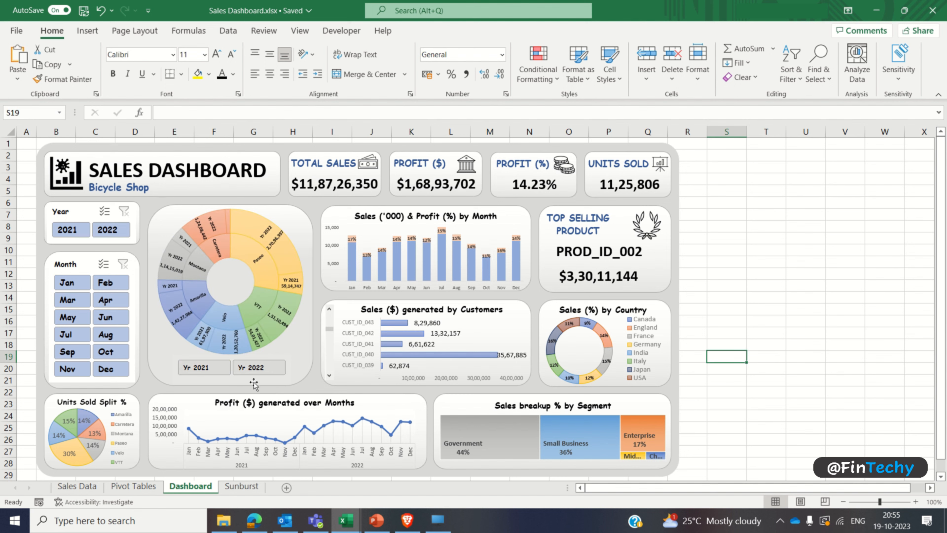
{"action": "left_click", "coordinate": [273, 369]}
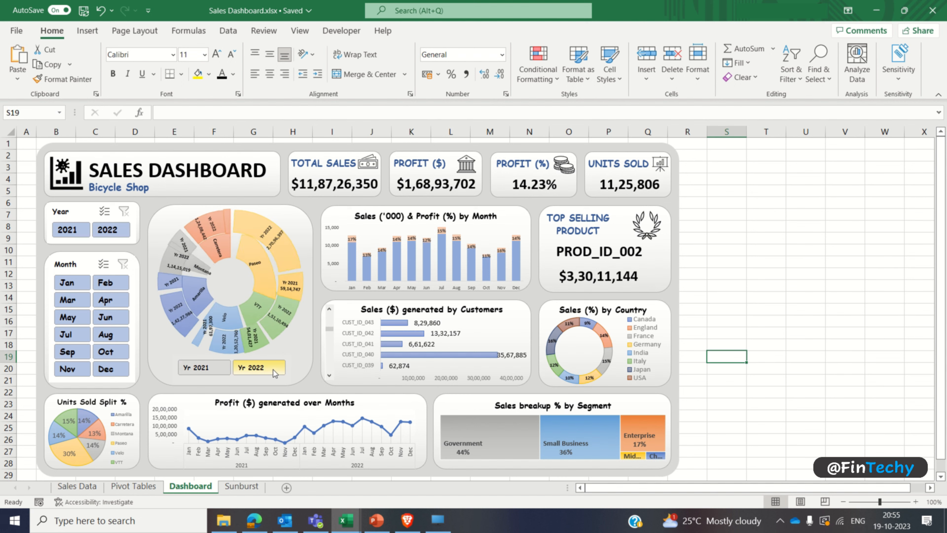
Step: Narrow the sunburst chart's year slicer from both sides so it sits centred beneath the chart, and deselect it
{"action": "left_click", "coordinate": [291, 368]}
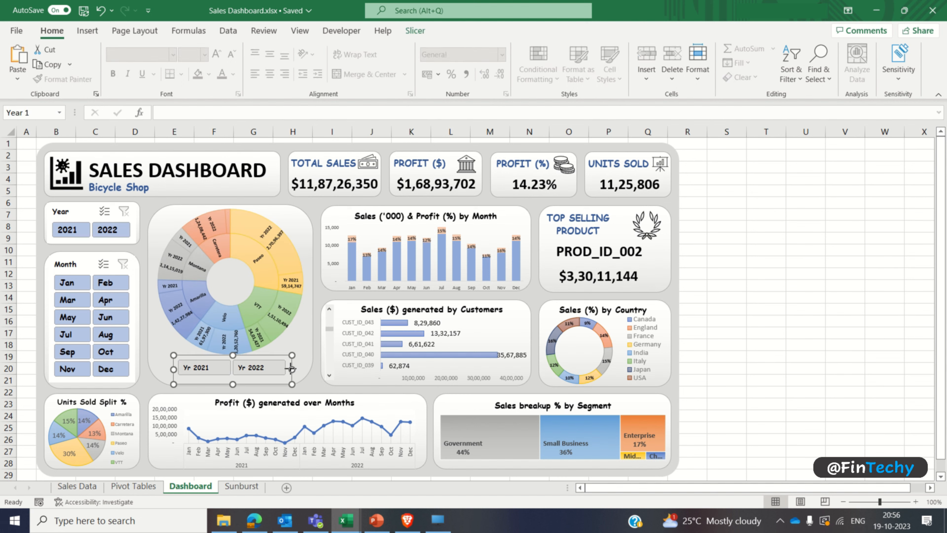
{"action": "left_click_drag", "start_coordinate": [290, 369], "coordinate": [280, 369]}
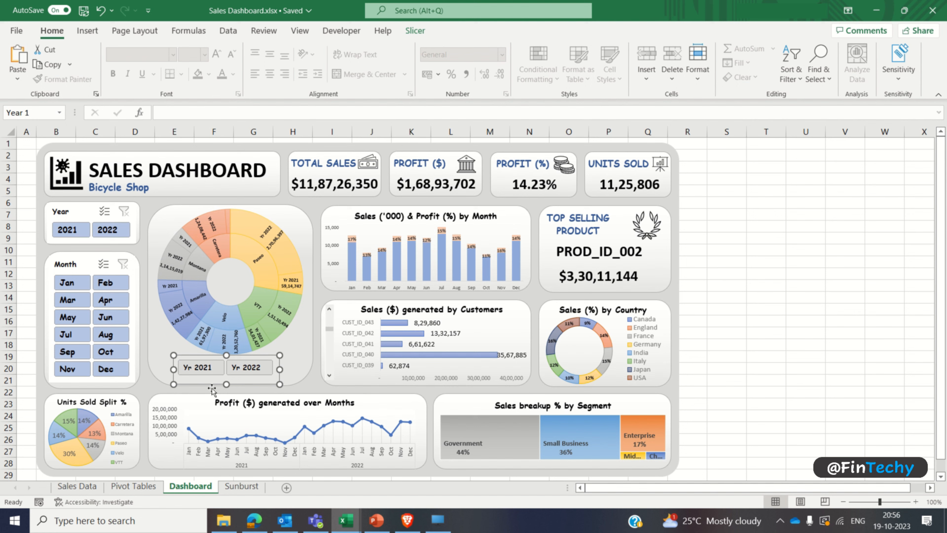
{"action": "left_click_drag", "start_coordinate": [174, 369], "coordinate": [185, 369]}
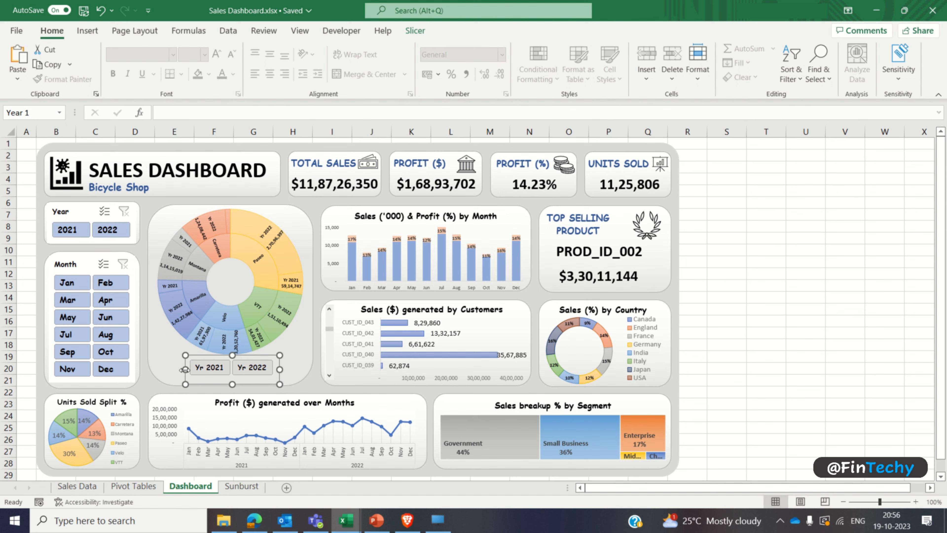
{"action": "left_click", "coordinate": [722, 309]}
Step: Test the dashboard's main Year and Month slicers with 2021, 2022, Jan and Feb, and clear both filters
{"action": "left_click", "coordinate": [82, 229]}
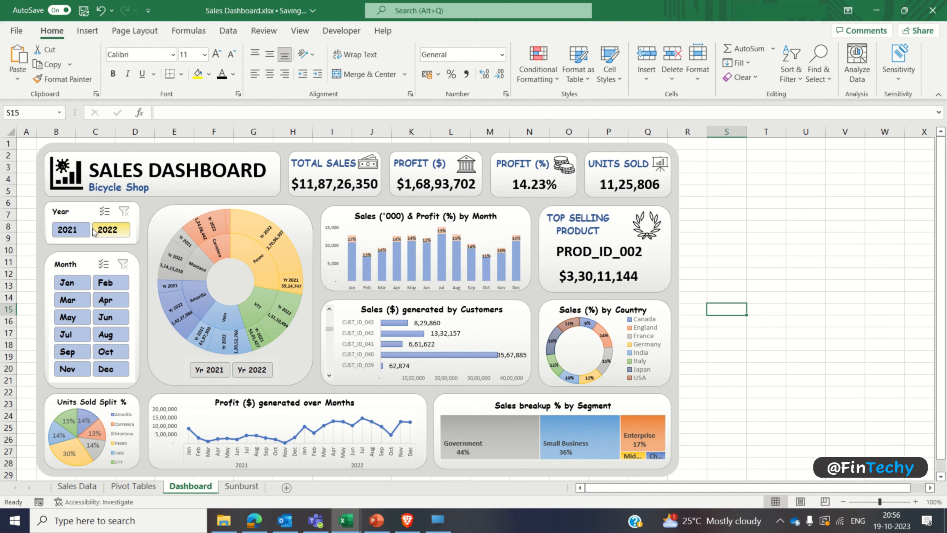
{"action": "left_click", "coordinate": [110, 232]}
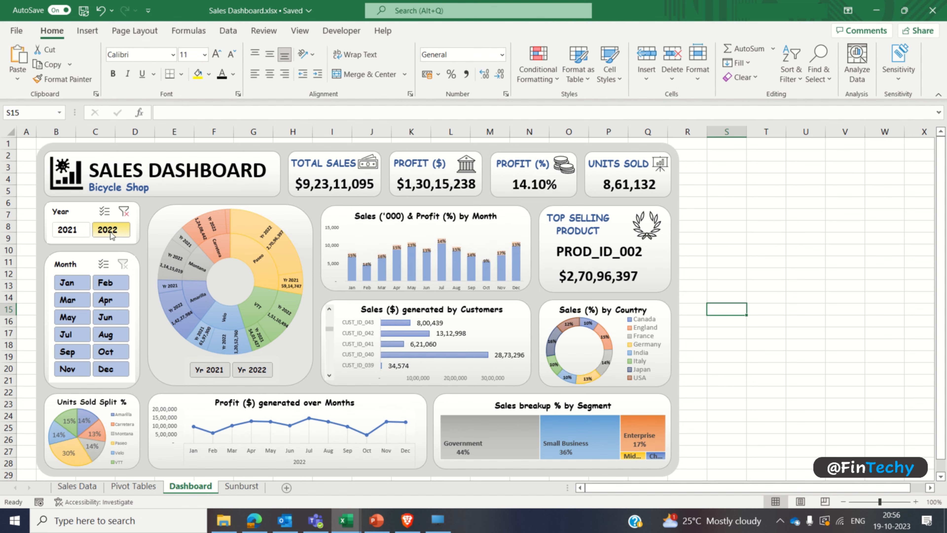
{"action": "left_click", "coordinate": [84, 230]}
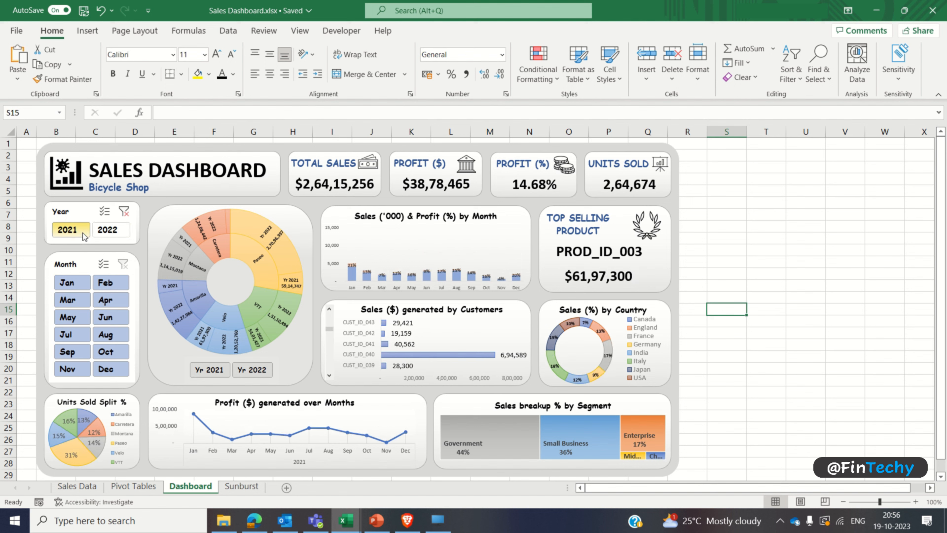
{"action": "left_click", "coordinate": [80, 283]}
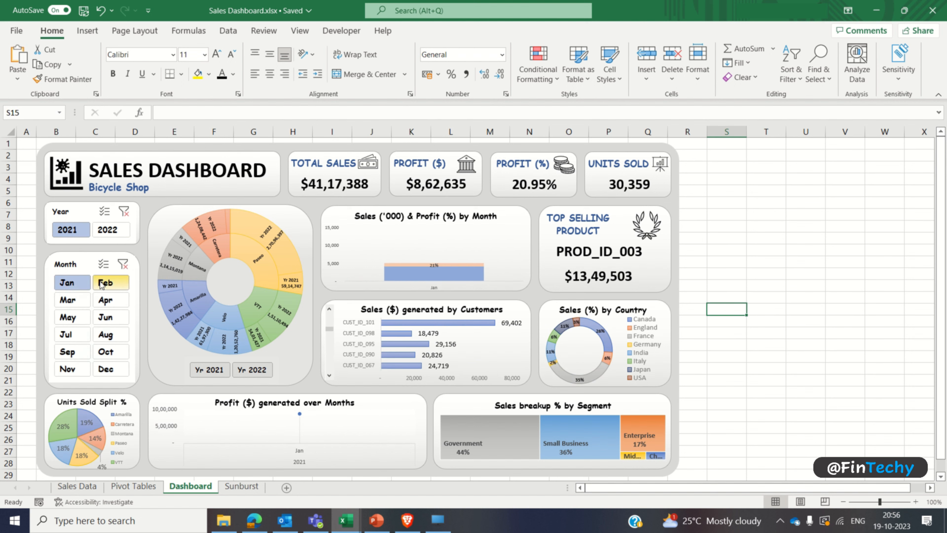
{"action": "left_click", "coordinate": [103, 285]}
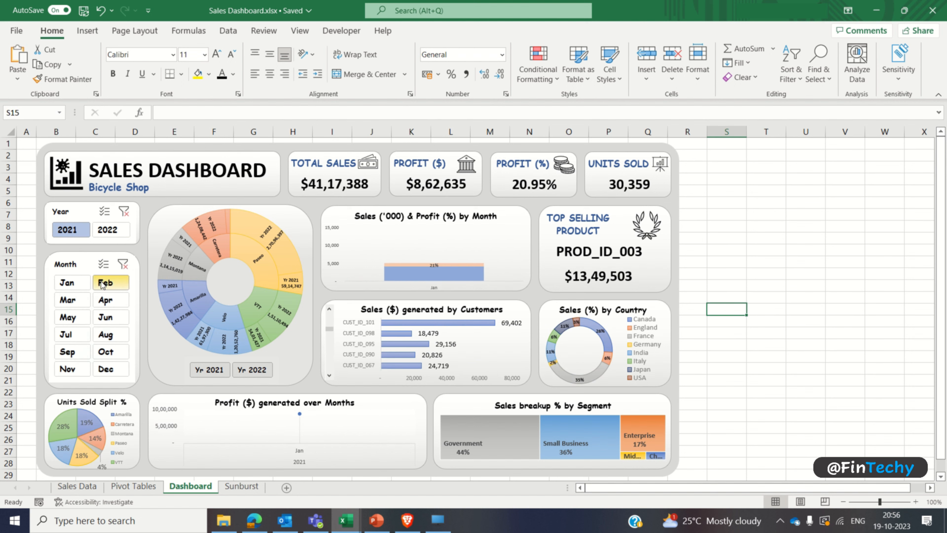
{"action": "left_click", "coordinate": [123, 264]}
{"action": "left_click", "coordinate": [124, 214]}
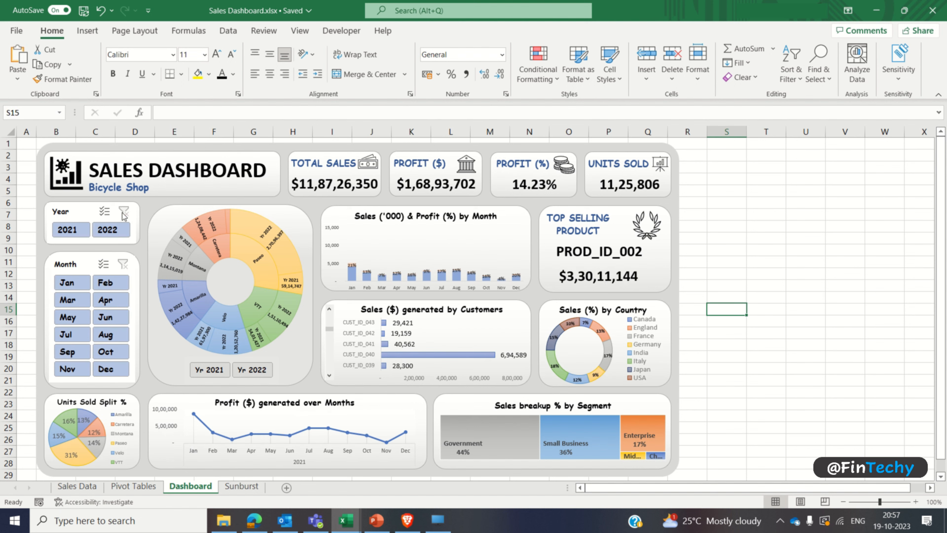
Step: Recheck the narrowed slicer under the sunburst chart by toggling its Yr 2021 and Yr 2022 options
{"action": "left_click", "coordinate": [199, 371]}
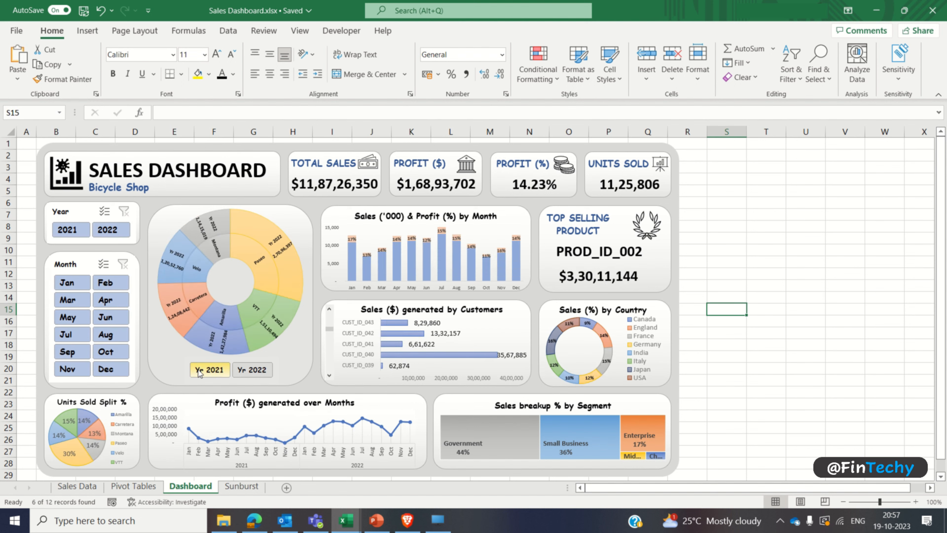
{"action": "left_click", "coordinate": [246, 371]}
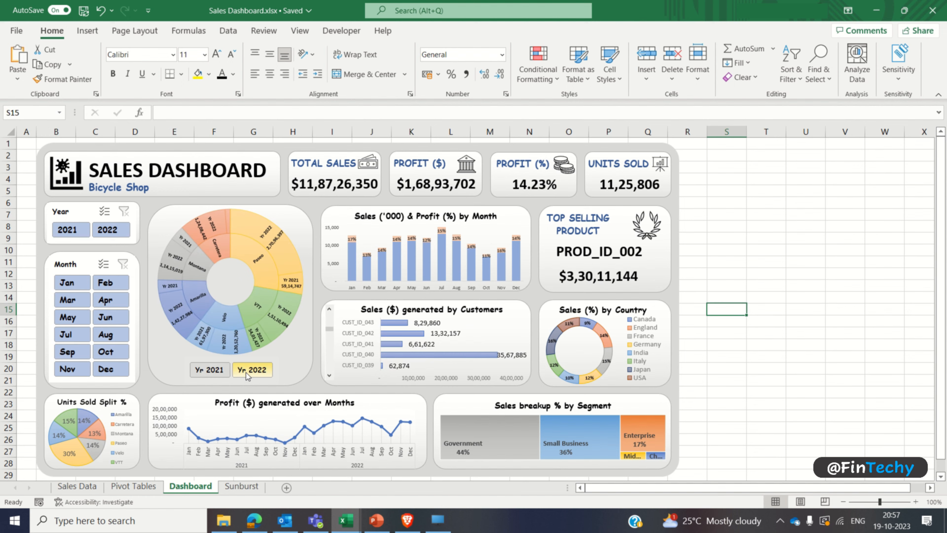